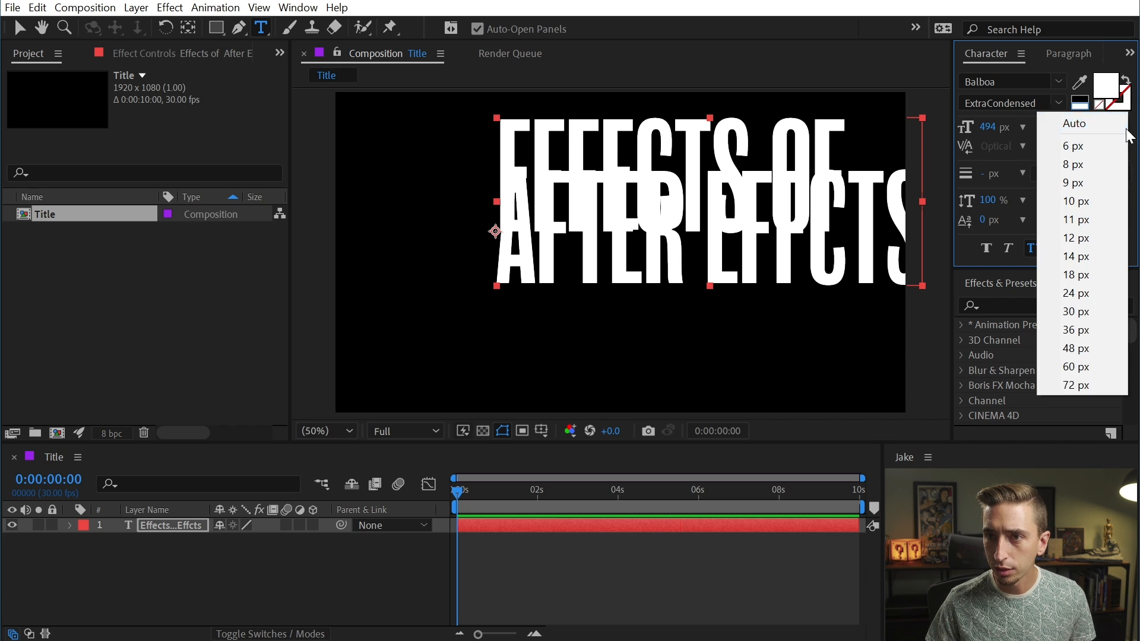
# Set the title text's leading to Auto and its font to Abolition Regular.
pyautogui.click(1016, 128)
pyautogui.click(1123, 129)
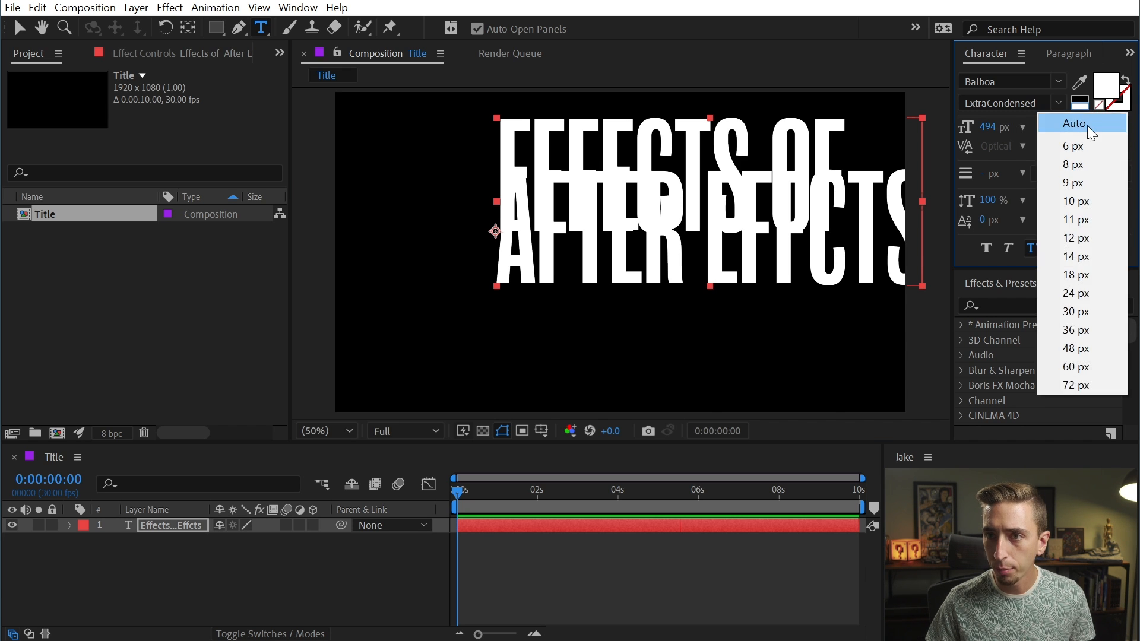
pyautogui.click(1092, 120)
pyautogui.click(1059, 82)
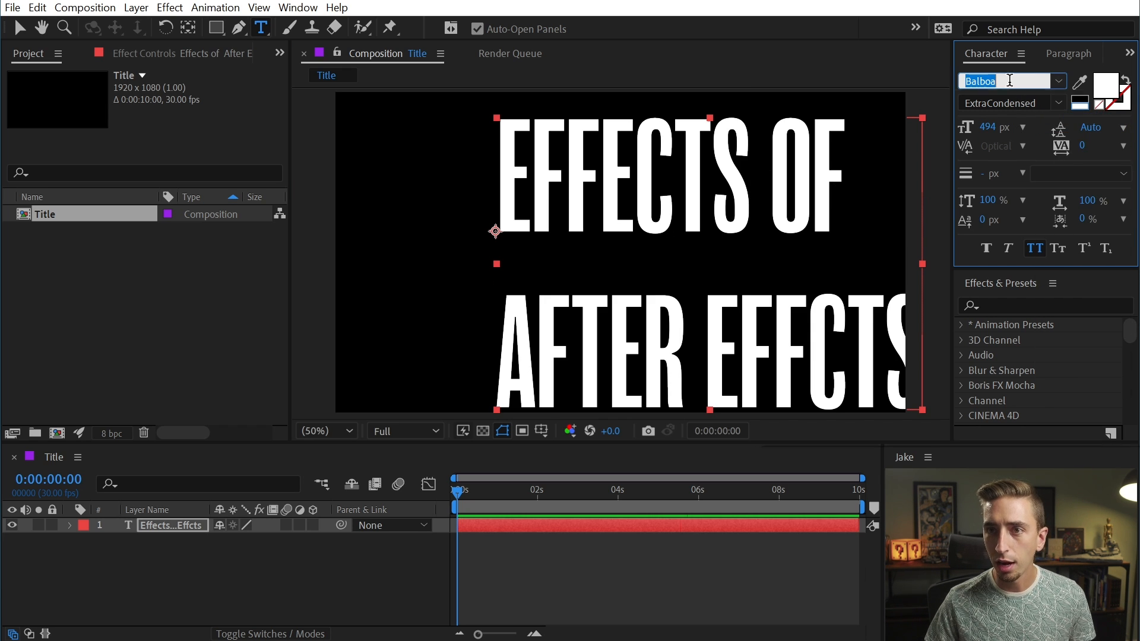
pyautogui.write('aboli')
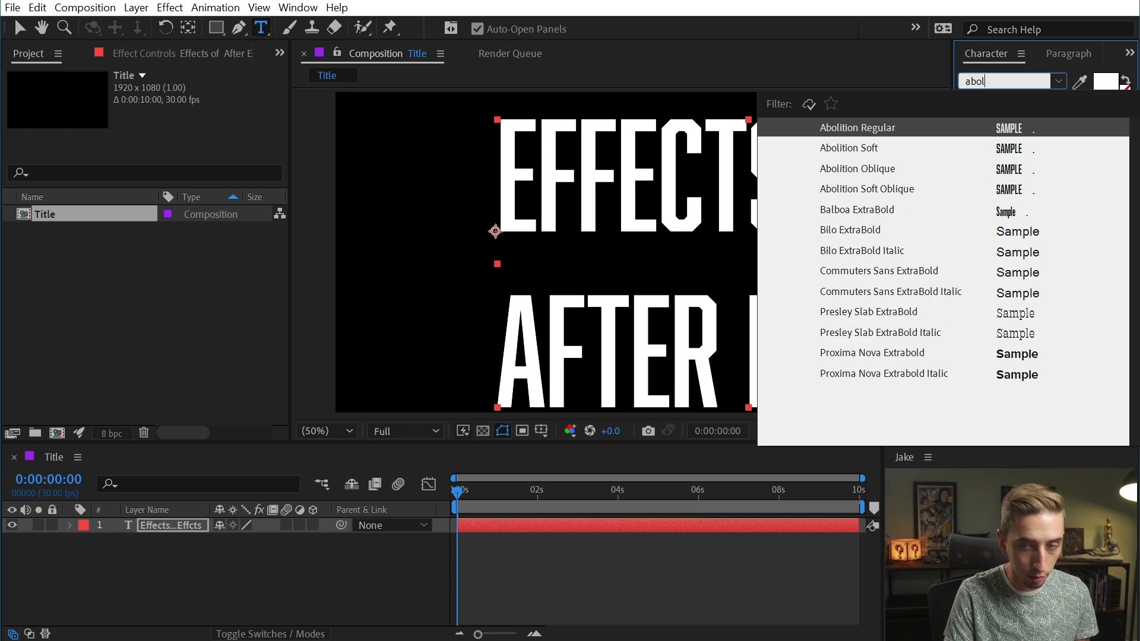
pyautogui.click(1004, 132)
# Reduce the title's font size to about 396 px and move the text to the horizontal centre of the composition.
pyautogui.press('v')
pyautogui.moveTo(988, 127); pyautogui.dragTo(904, 126)
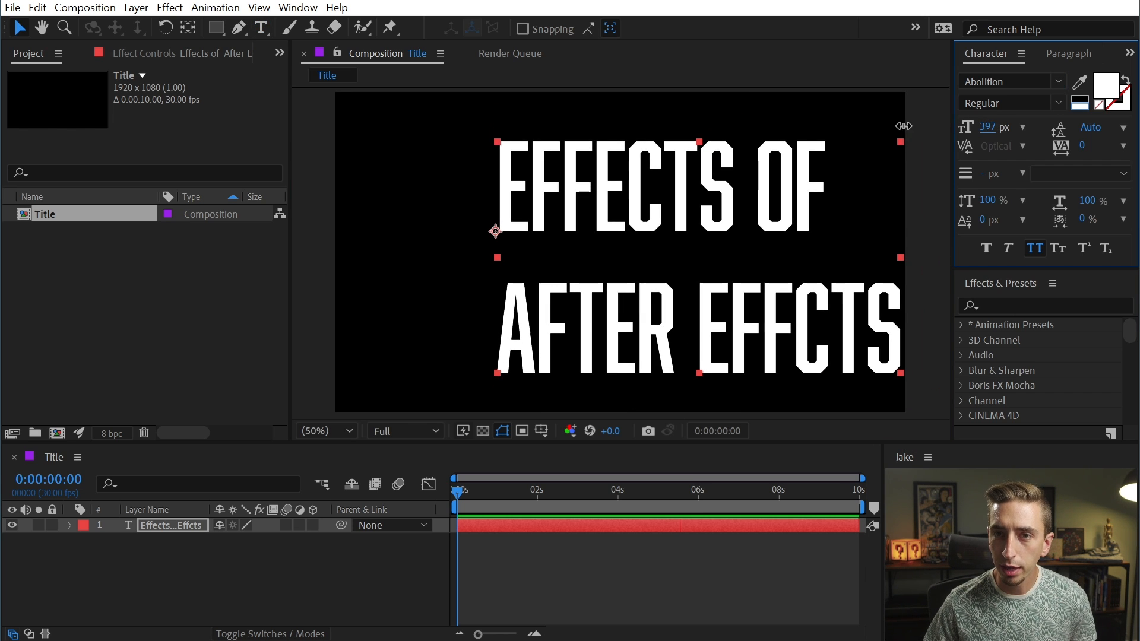
pyautogui.moveTo(747, 163); pyautogui.dragTo(658, 157)
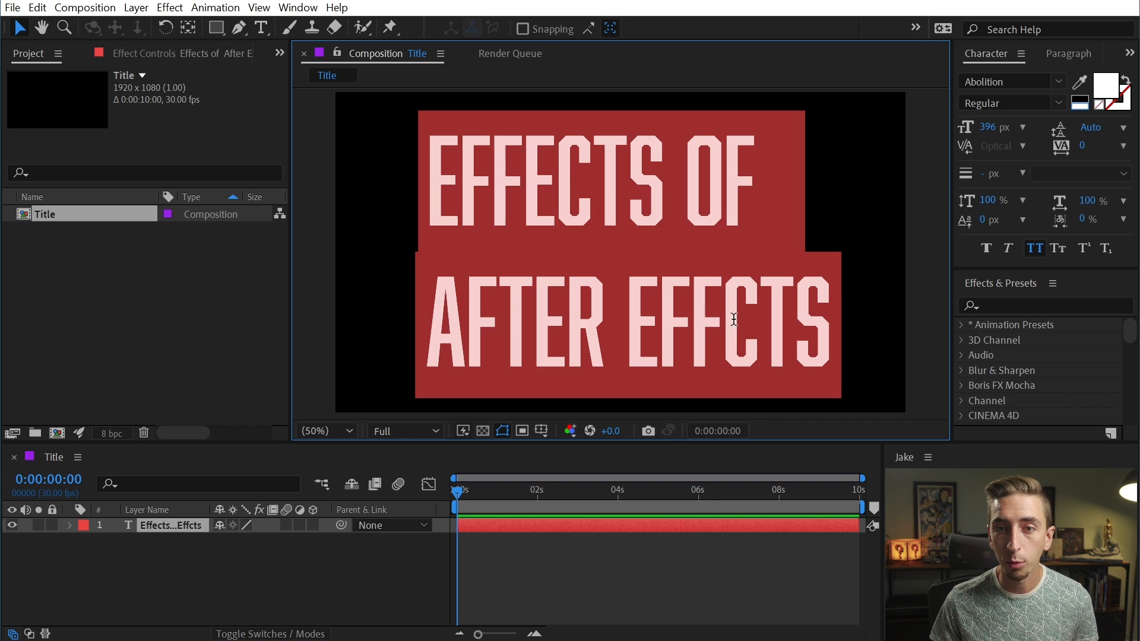
# Try reducing only the second line, AFTER EFFCTS, to a font size of 317 px, and undo the change.
pyautogui.tripleClick(734, 319)
pyautogui.moveTo(840, 322); pyautogui.dragTo(458, 313)
pyautogui.moveTo(987, 127); pyautogui.dragTo(919, 128)
pyautogui.hotkey('ctrl', 'z')
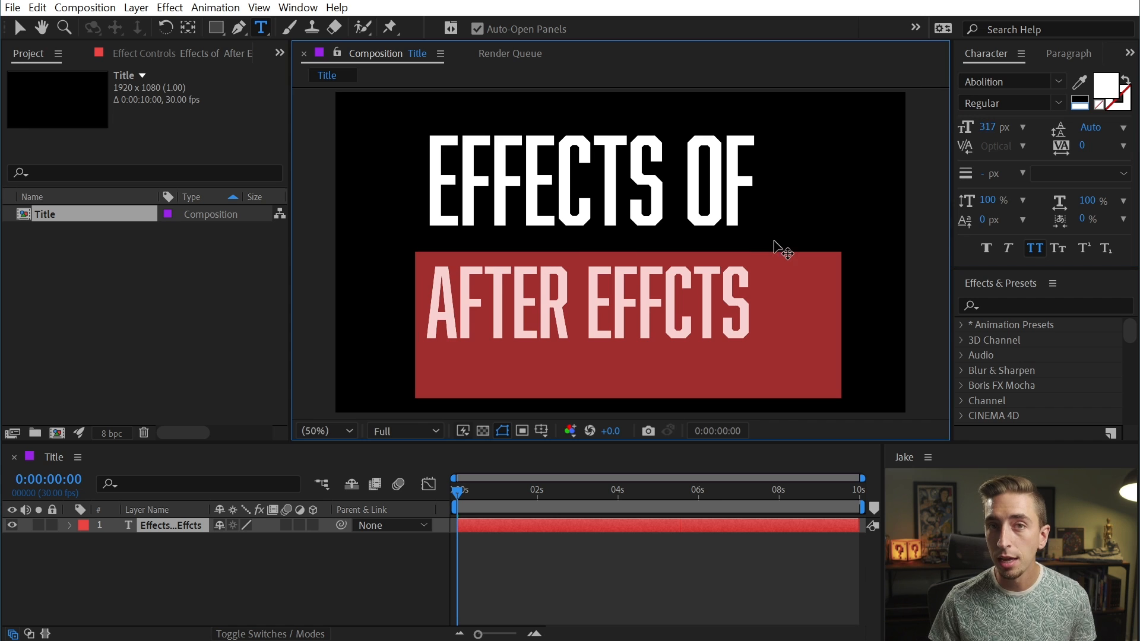
pyautogui.press('Escape')
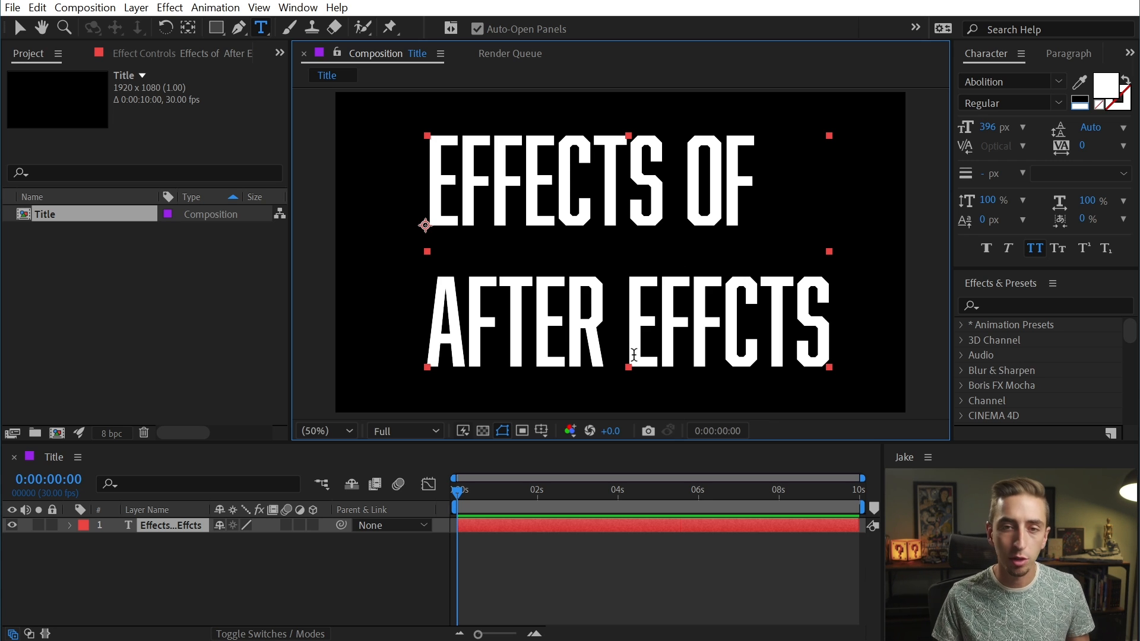
# Delete the second line and its line break from the title so the layer holds only "Effects of".
pyautogui.moveTo(429, 321); pyautogui.dragTo(868, 351)
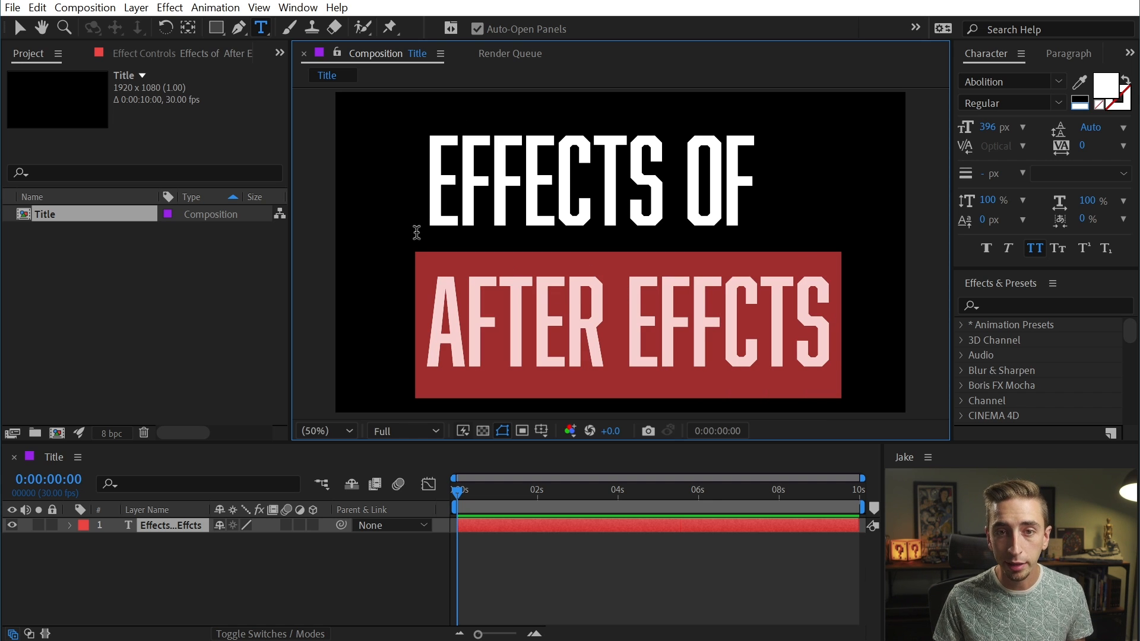
pyautogui.moveTo(429, 311); pyautogui.dragTo(864, 341)
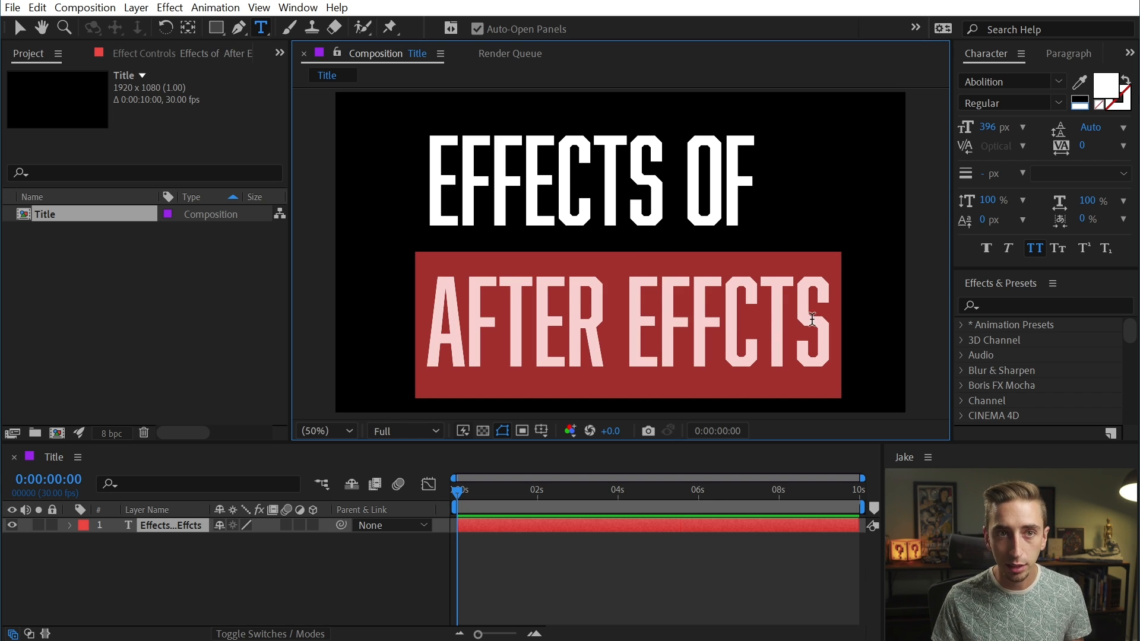
pyautogui.press('BackSpace')
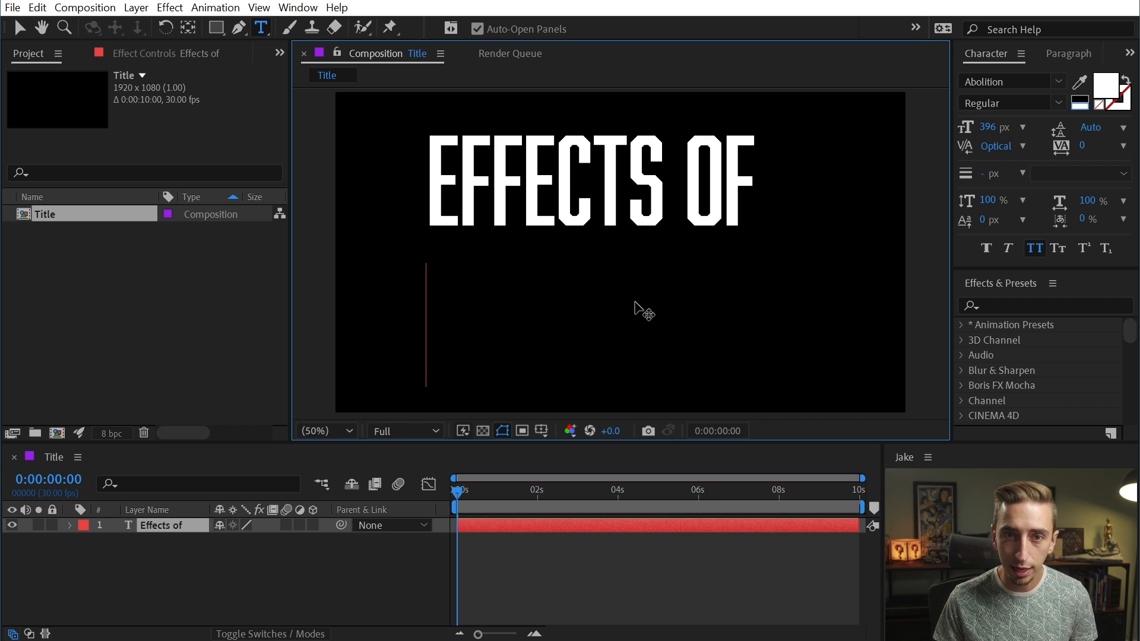
pyautogui.press('BackSpace')
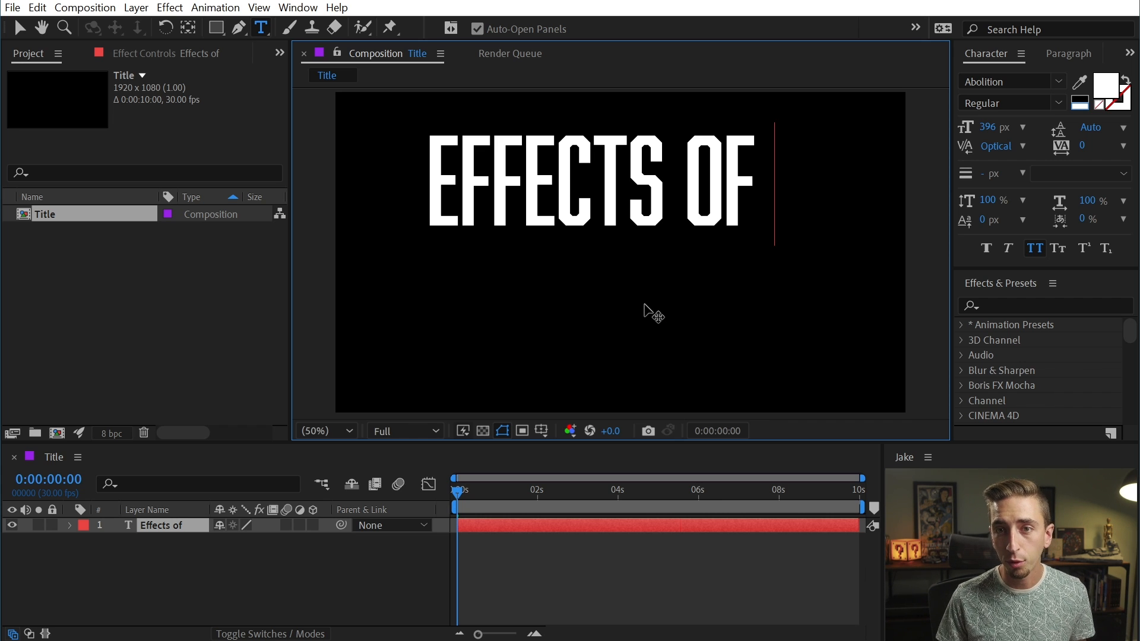
pyautogui.press('Escape')
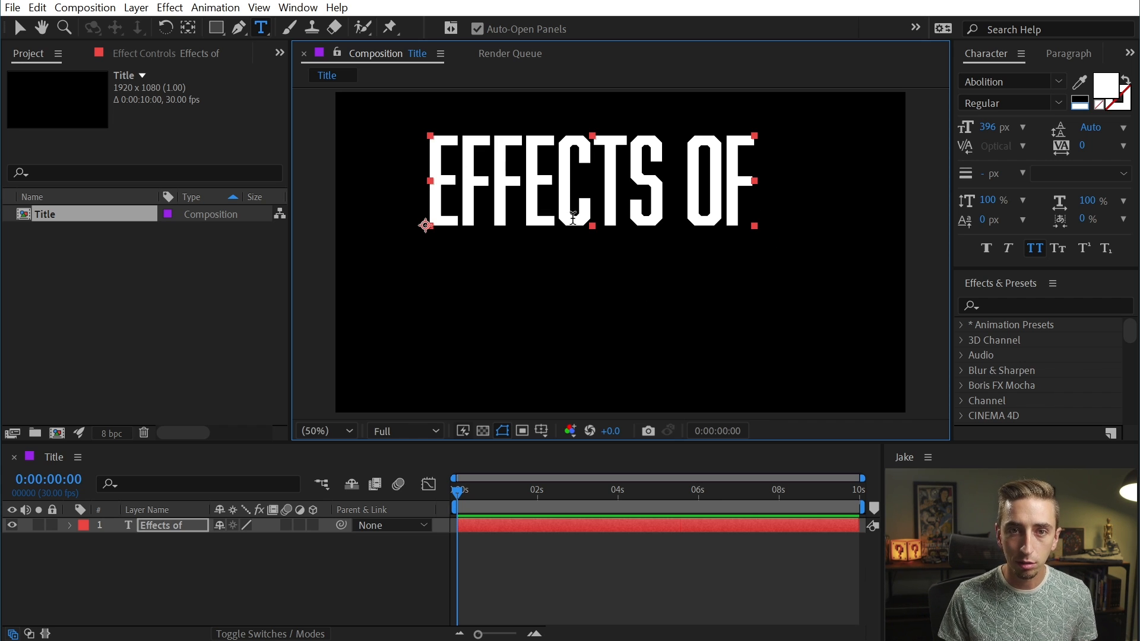
# Duplicate the Effects of text layer, place the copy directly below the original, and change its text to "After Effcts".
pyautogui.press('v')
pyautogui.hotkey('ctrl', 'd')
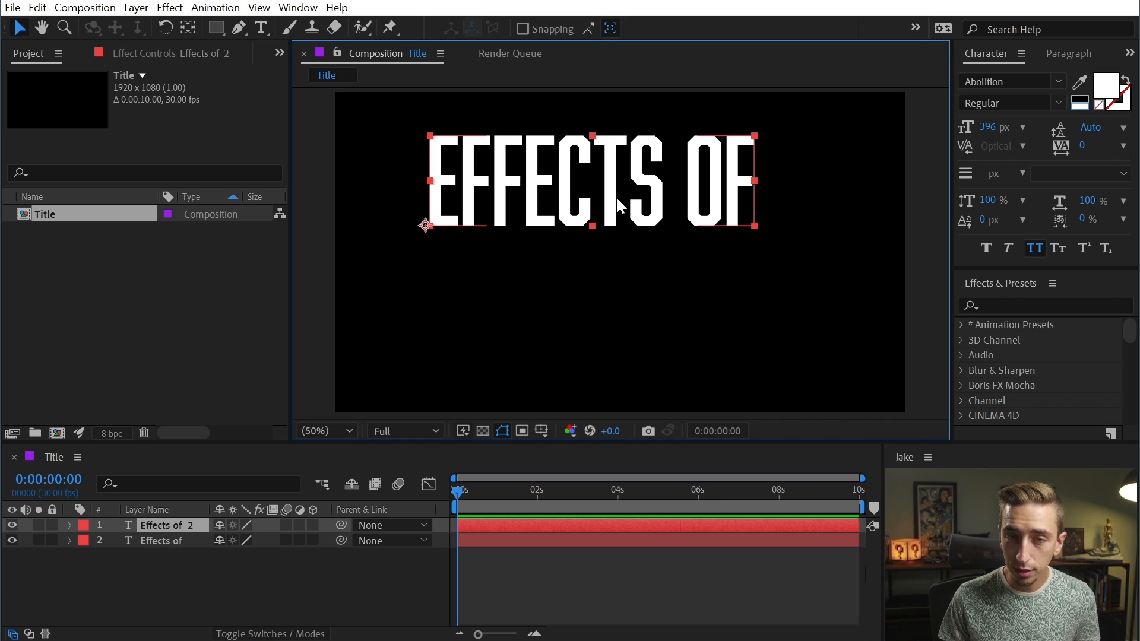
pyautogui.moveTo(554, 173); pyautogui.dragTo(566, 279)
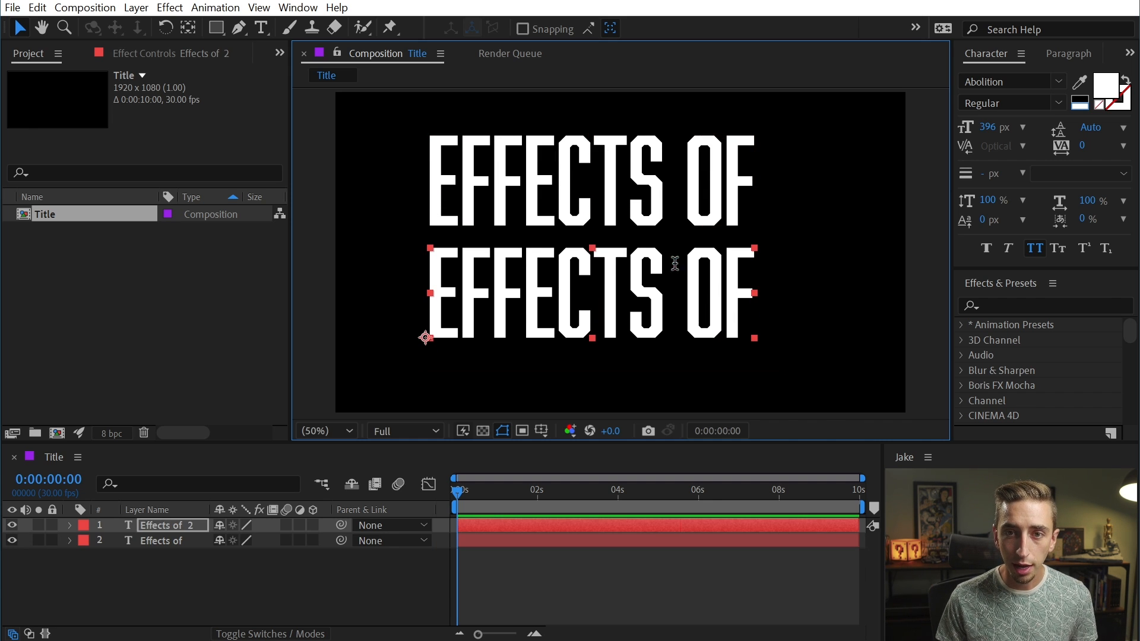
pyautogui.doubleClick(677, 267)
pyautogui.write('After Effcts')
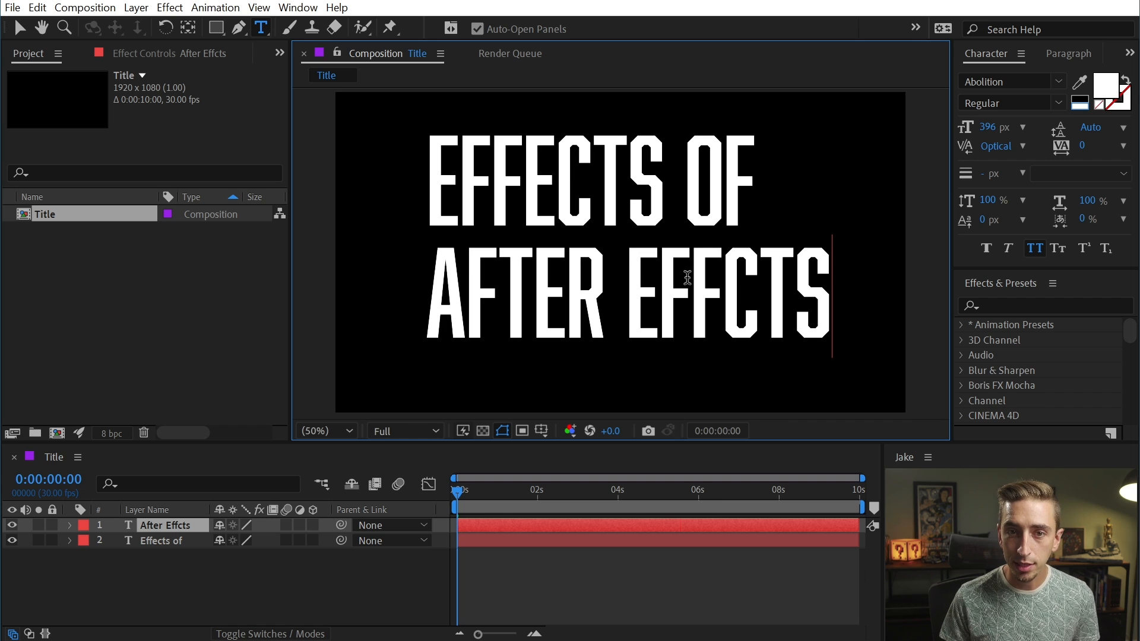
pyautogui.press('Escape')
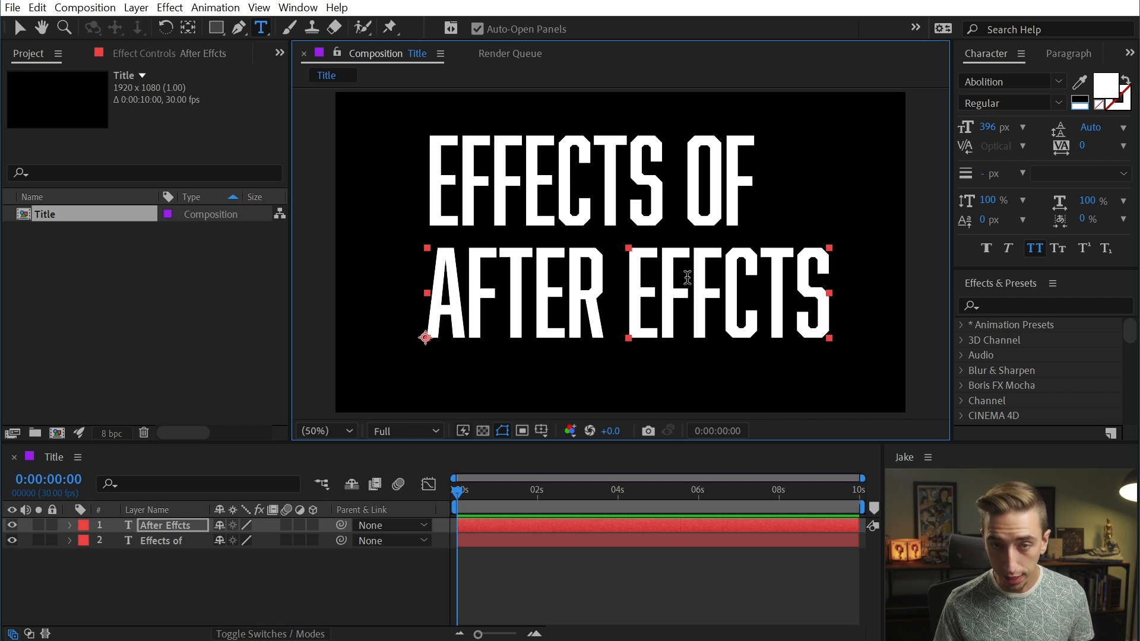
# Try adding a line break at the end of the After Effcts text and remove it again.
pyautogui.click(826, 289)
pyautogui.press('Return')
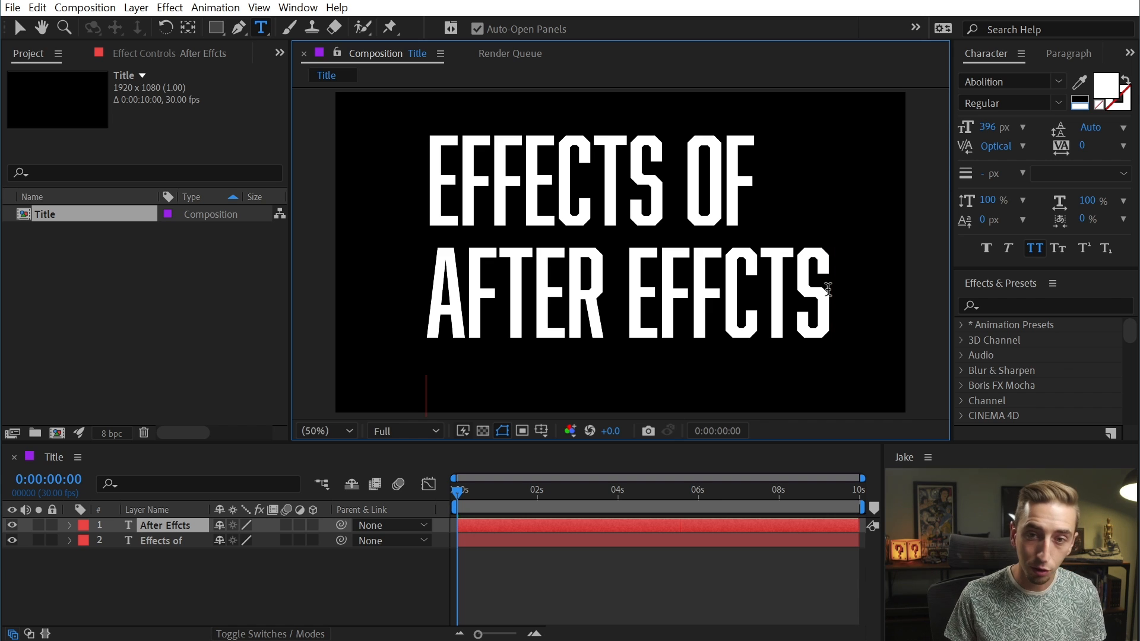
pyautogui.press('BackSpace')
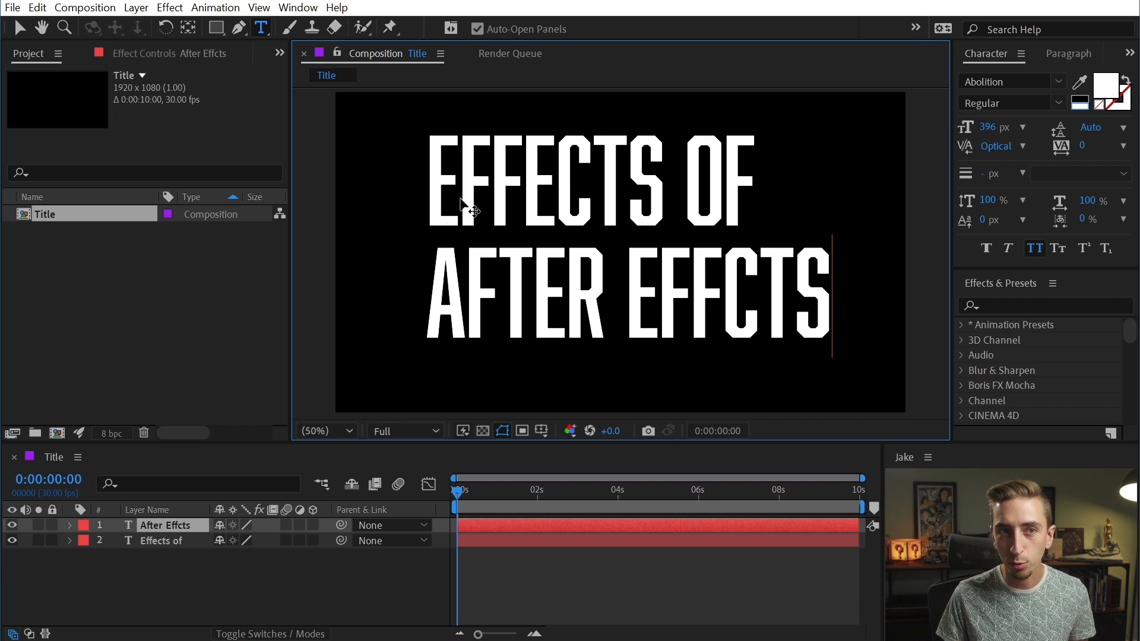
pyautogui.click(20, 27)
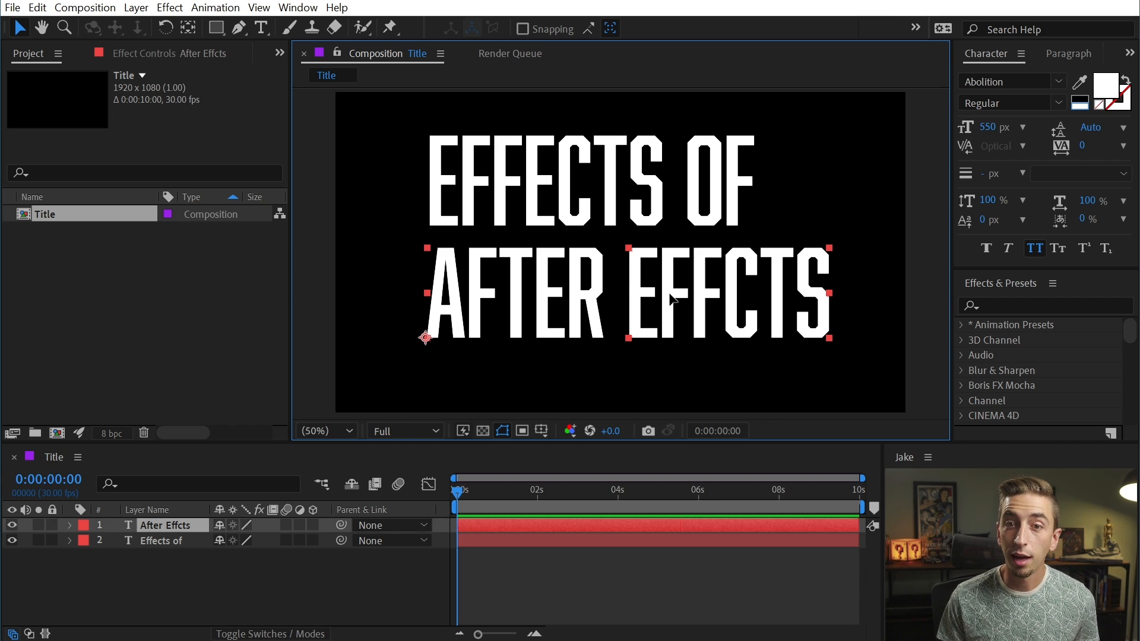
# Correct the spelling of the lower text line to "After Effects".
pyautogui.doubleClick(722, 291)
pyautogui.click(727, 279)
pyautogui.write('E')
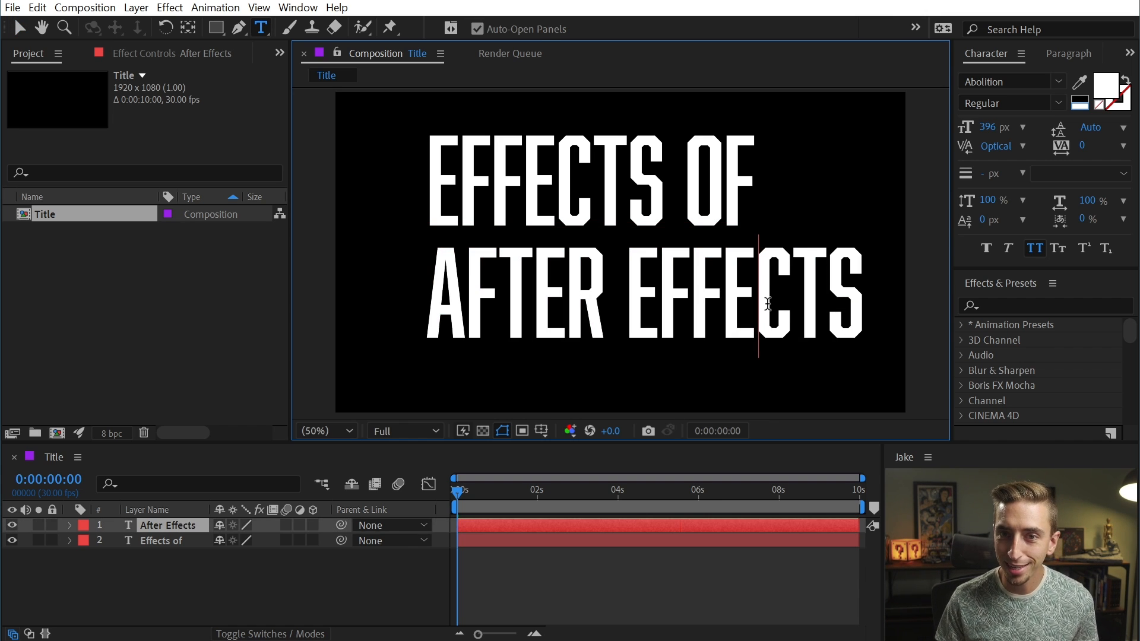
pyautogui.press('Escape')
# Move both text layers to the composition's left edge and enlarge their font size to 509 px.
pyautogui.press('v')
pyautogui.moveTo(830, 154); pyautogui.dragTo(651, 277)
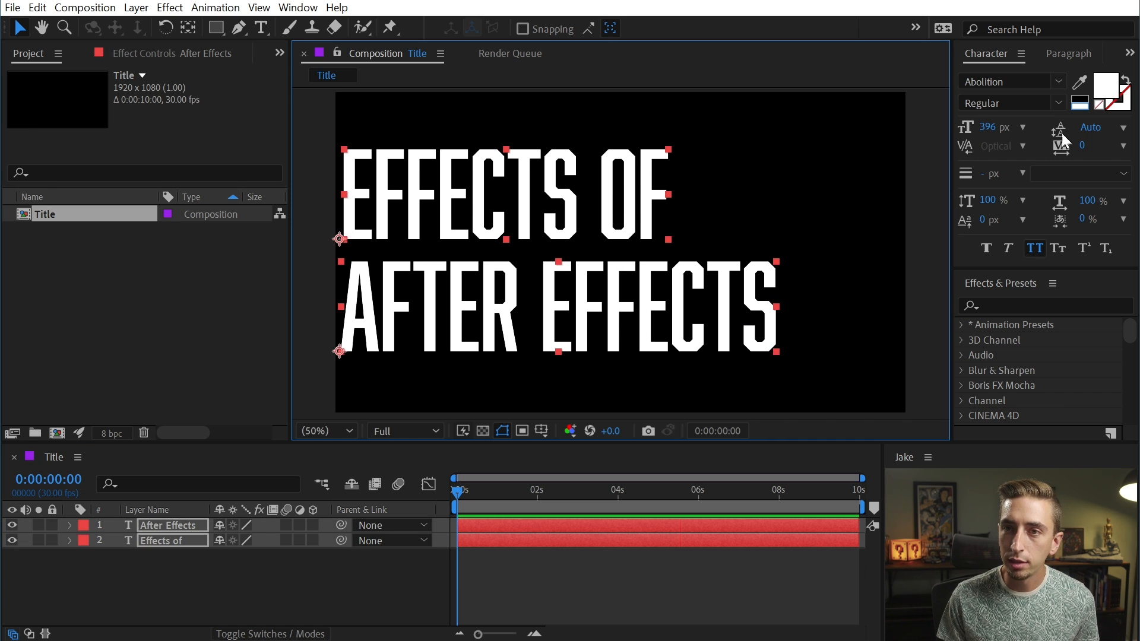
pyautogui.moveTo(989, 127); pyautogui.dragTo(1078, 123)
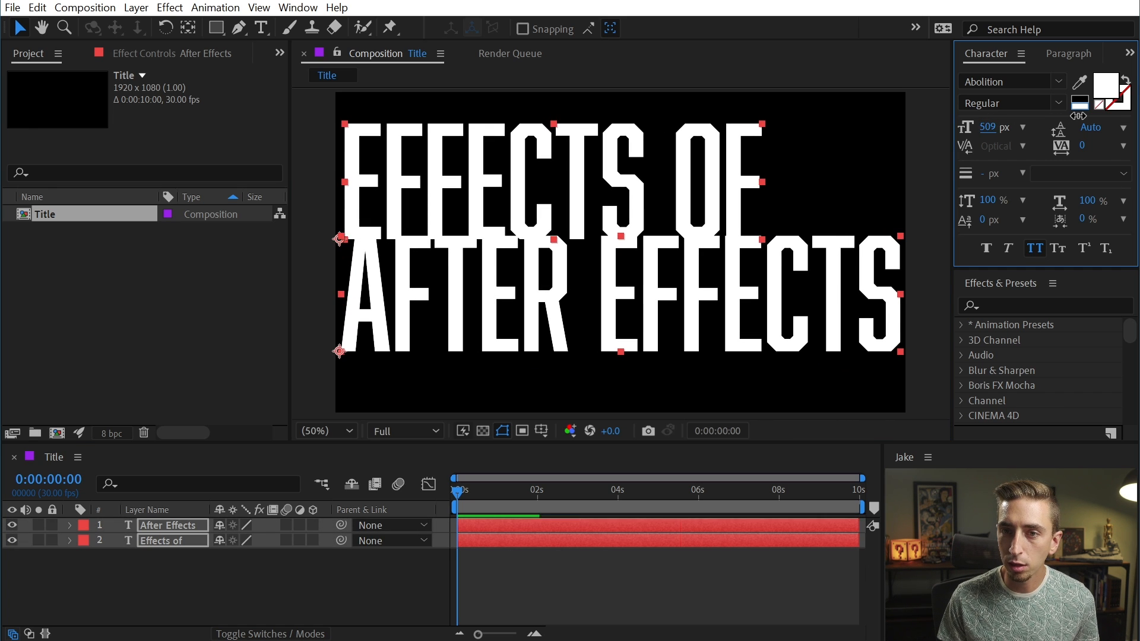
pyautogui.click(811, 207)
# Move the AFTER EFFECTS line slightly down to leave a gap between the lines, and nudge both lines to fit the frame.
pyautogui.moveTo(745, 317); pyautogui.dragTo(745, 333)
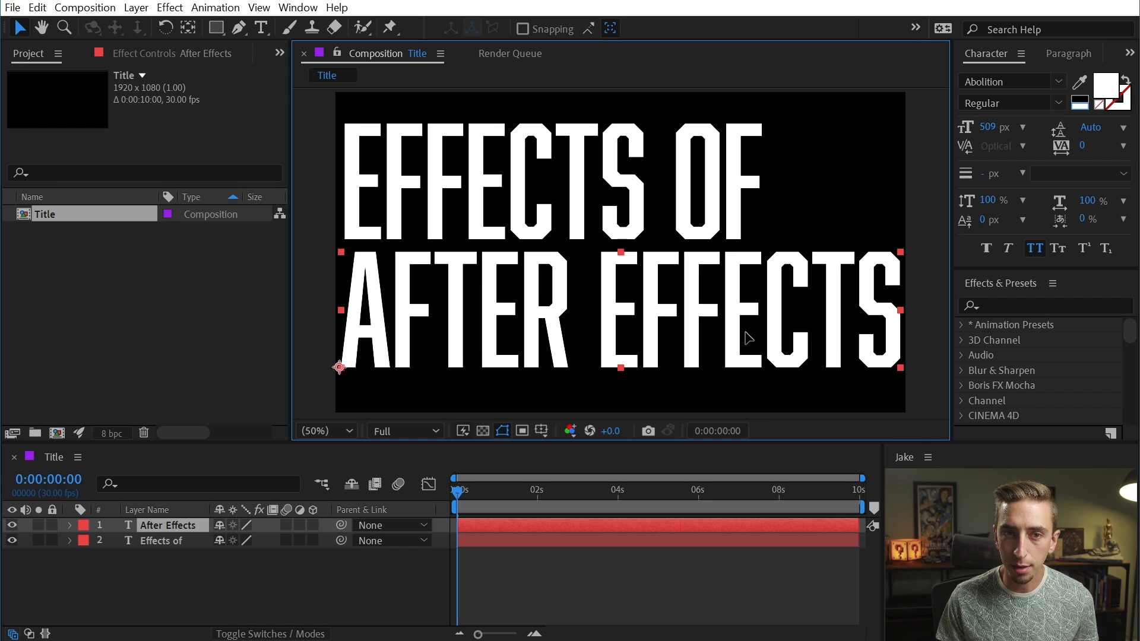
pyautogui.keyDown('shift'); pyautogui.click(638, 215); pyautogui.keyUp('shift')
pyautogui.moveTo(638, 215); pyautogui.dragTo(640, 220)
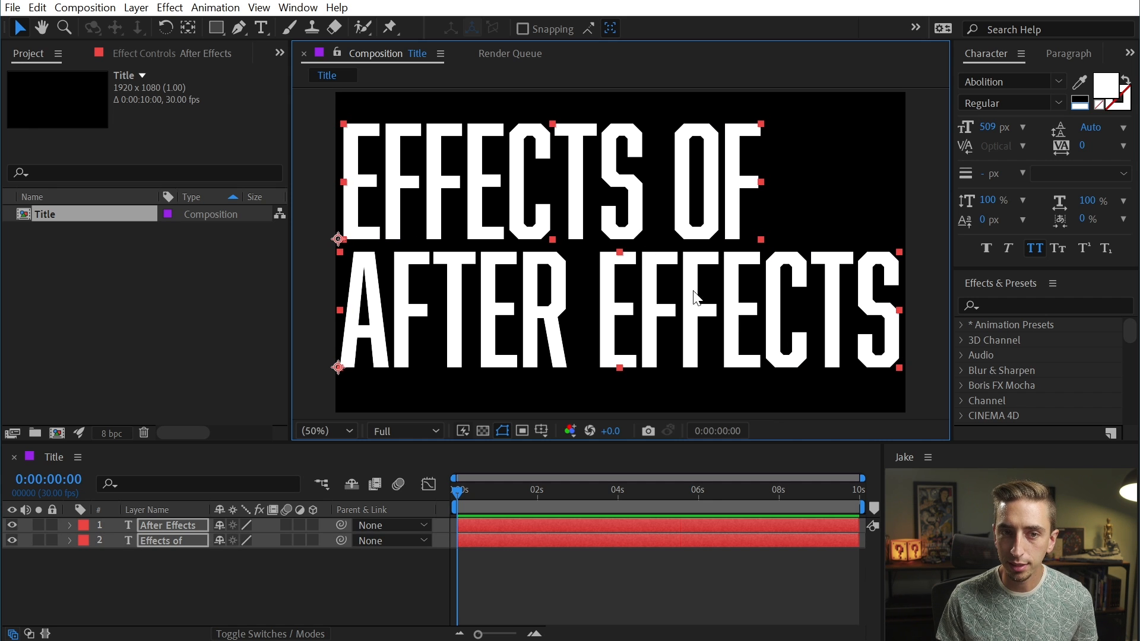
pyautogui.click(808, 167)
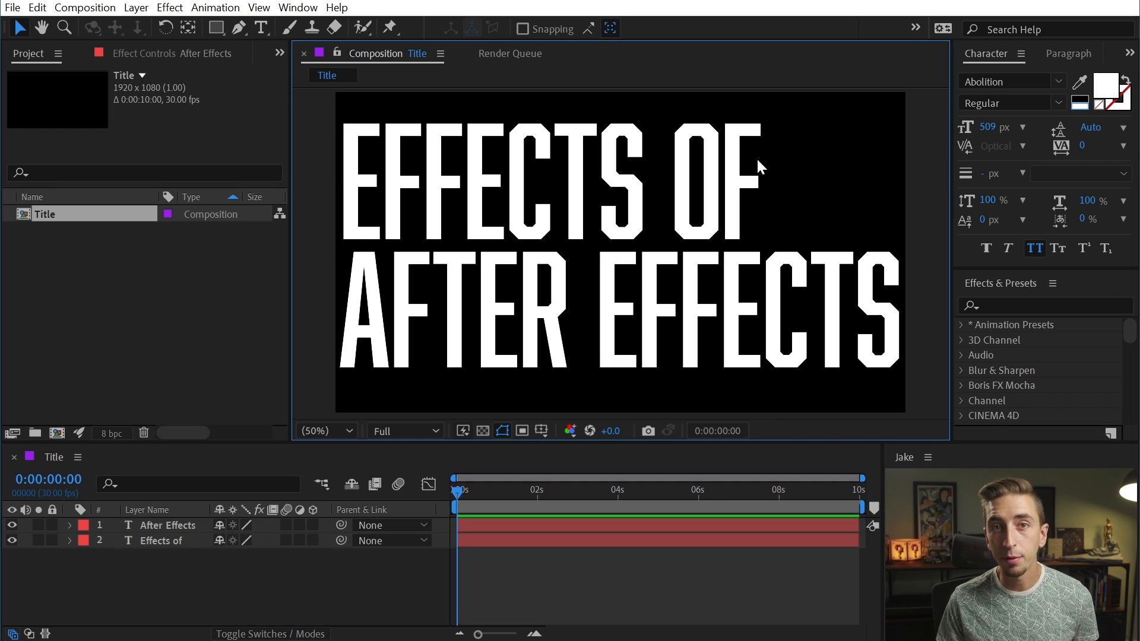
# Create shape layers from the text of both the Effects of and After Effects layers.
pyautogui.rightClick(407, 146)
pyautogui.moveTo(443, 489)
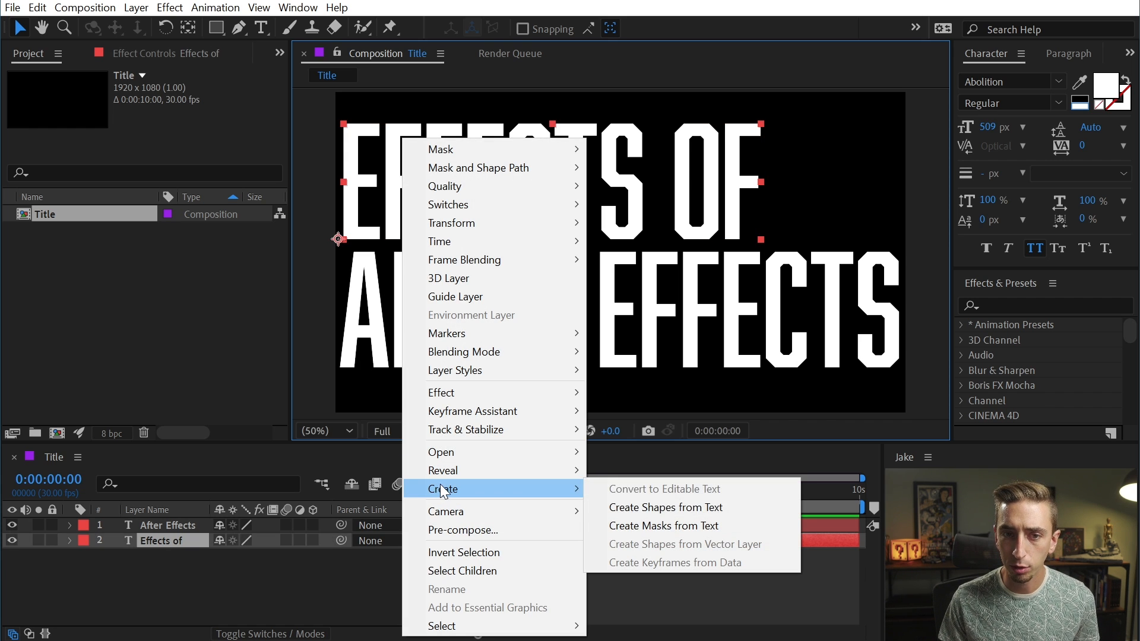
pyautogui.click(669, 508)
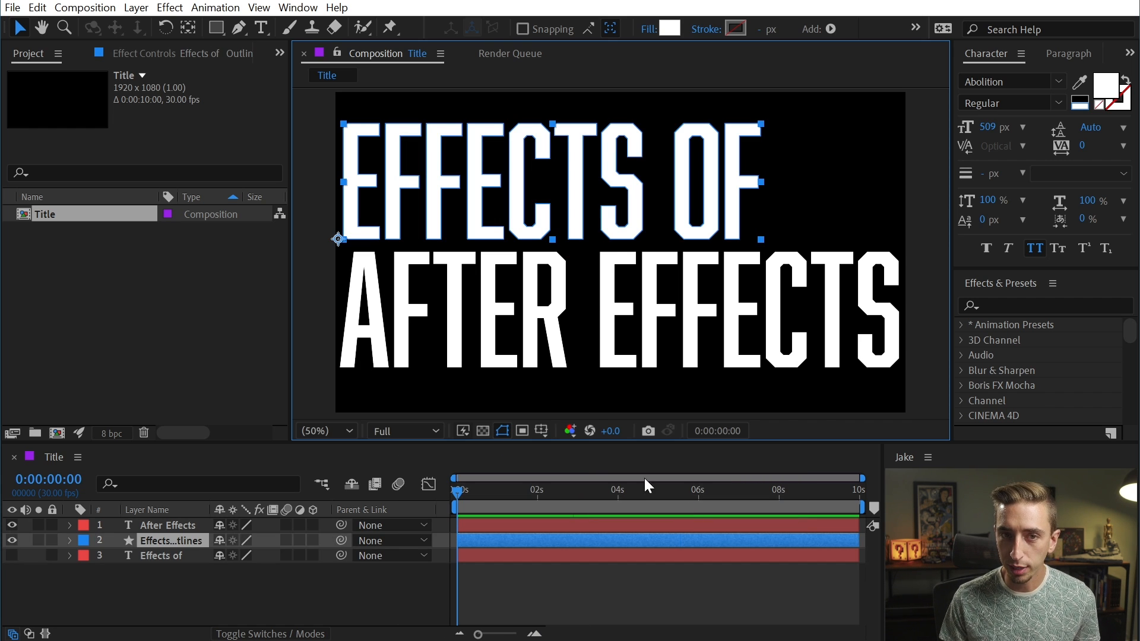
pyautogui.click(161, 553)
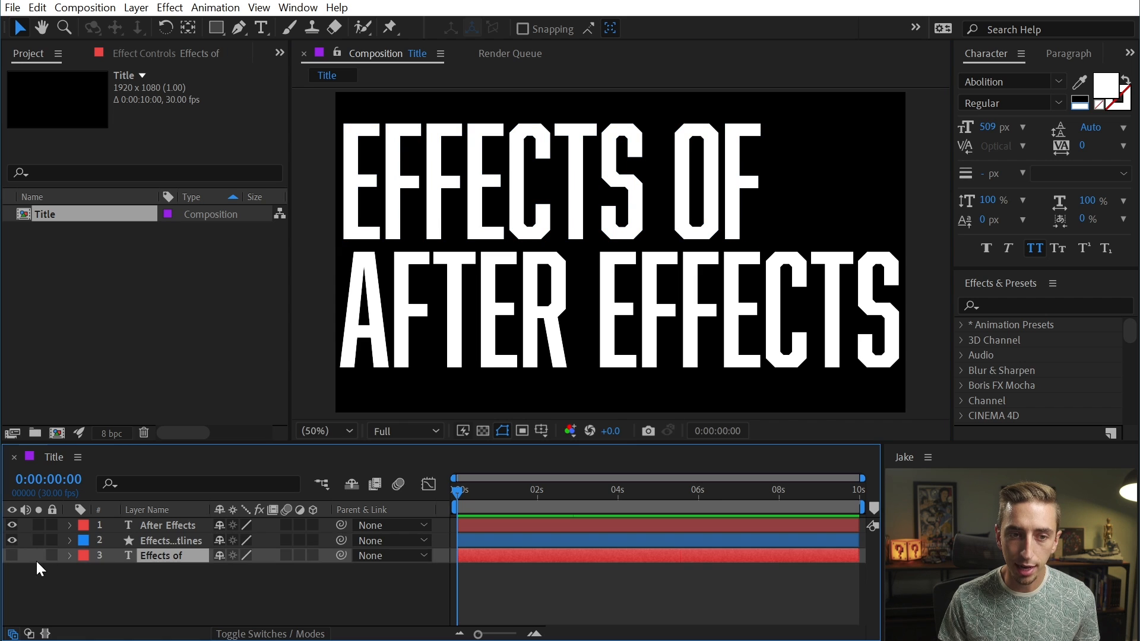
pyautogui.click(504, 289)
pyautogui.rightClick(450, 281)
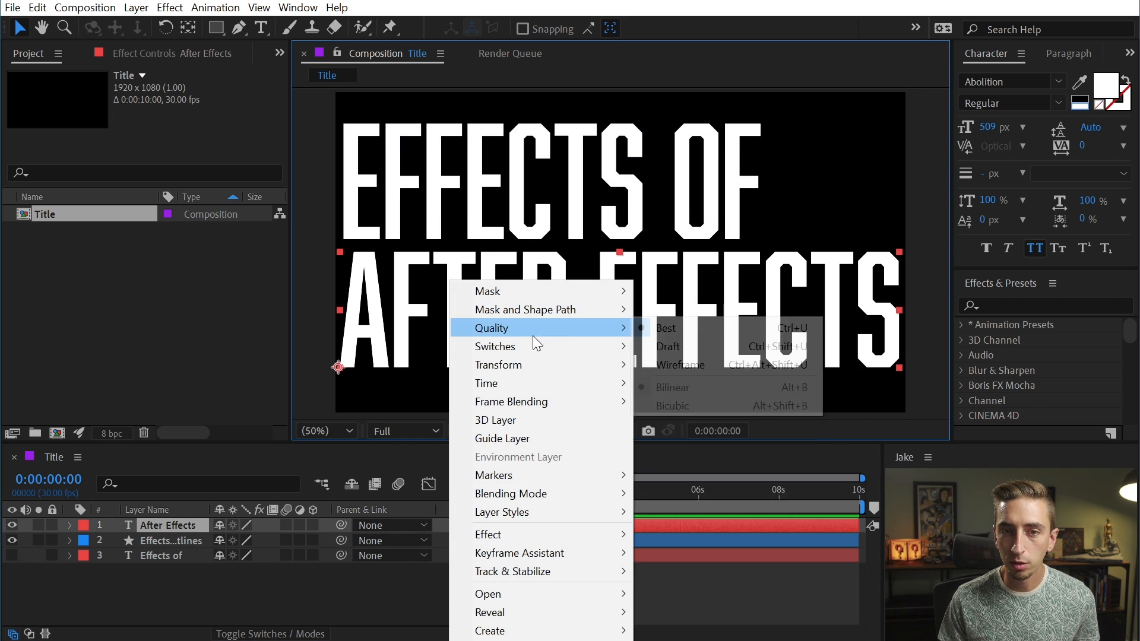
pyautogui.moveTo(593, 631)
pyautogui.click(673, 629)
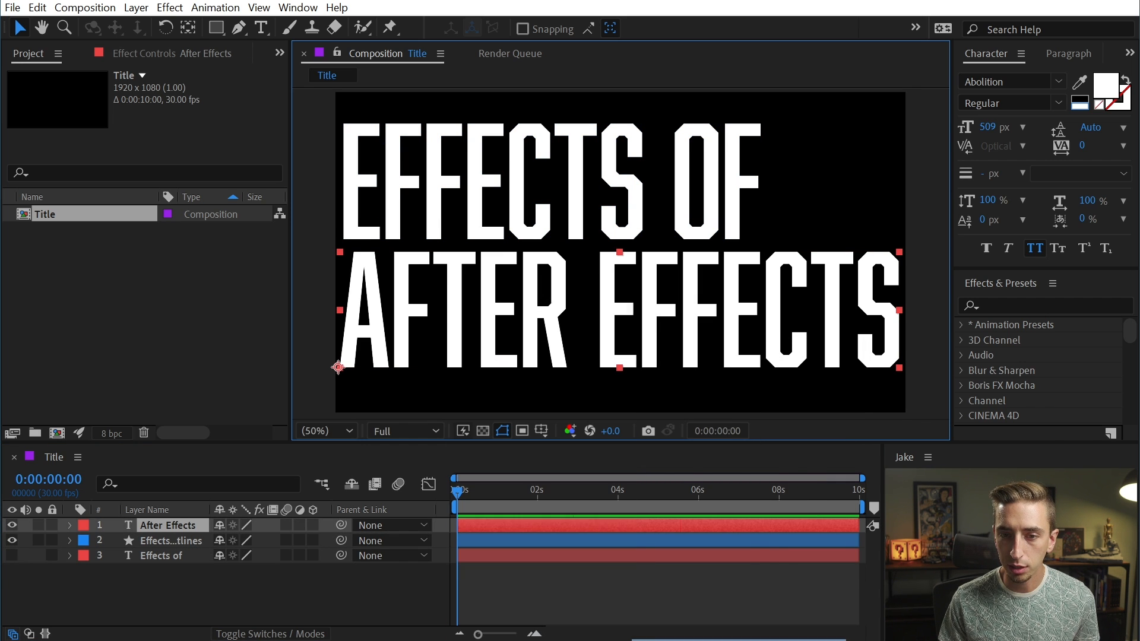
# Widen the layer name column and remove "Outlines" from both shape layers' names, leaving "Effects of" and "After Effects".
pyautogui.click(196, 556)
pyautogui.moveTo(245, 510); pyautogui.dragTo(306, 511)
pyautogui.press('Return')
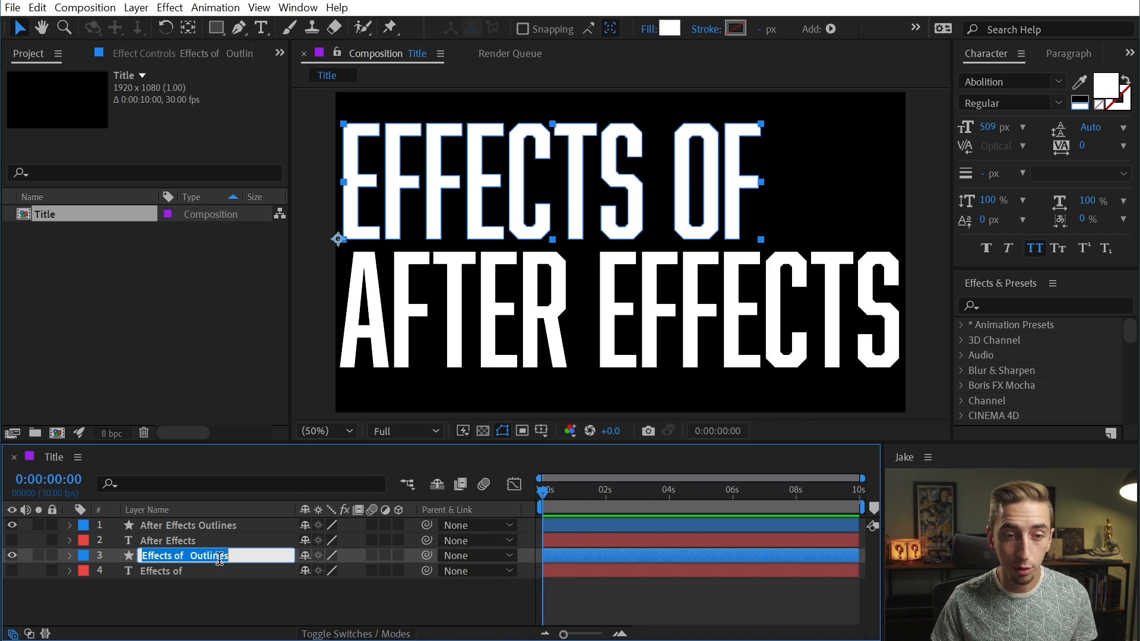
pyautogui.click(212, 556)
pyautogui.doubleClick(211, 556)
pyautogui.press('BackSpace')
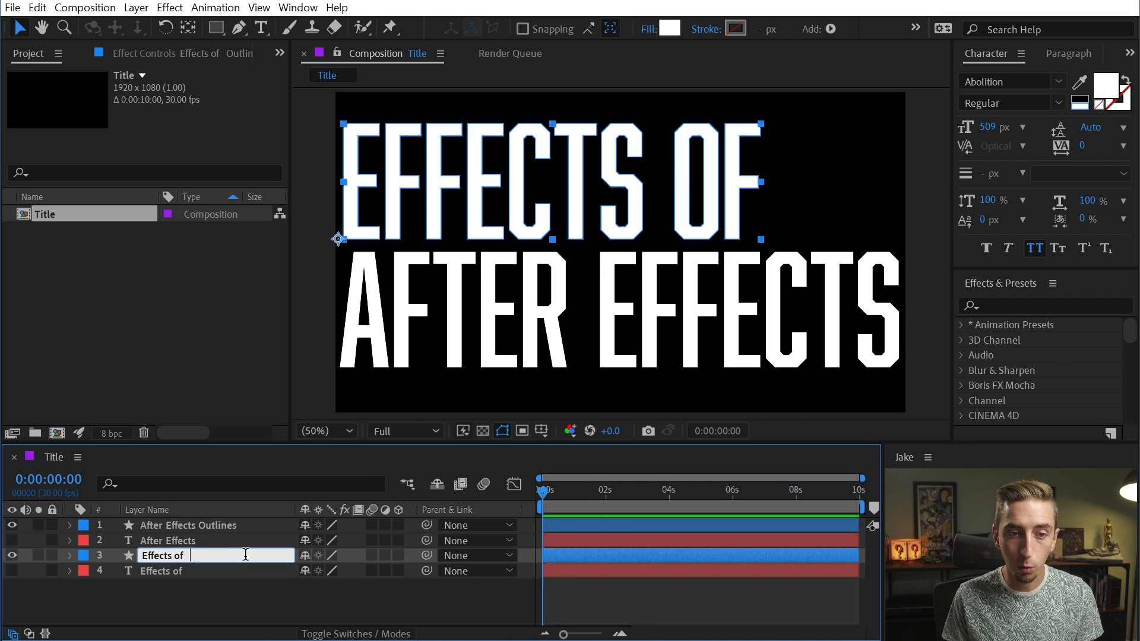
pyautogui.click(203, 539)
pyautogui.click(207, 531)
pyautogui.press('Return')
pyautogui.doubleClick(224, 525)
pyautogui.press('BackSpace')
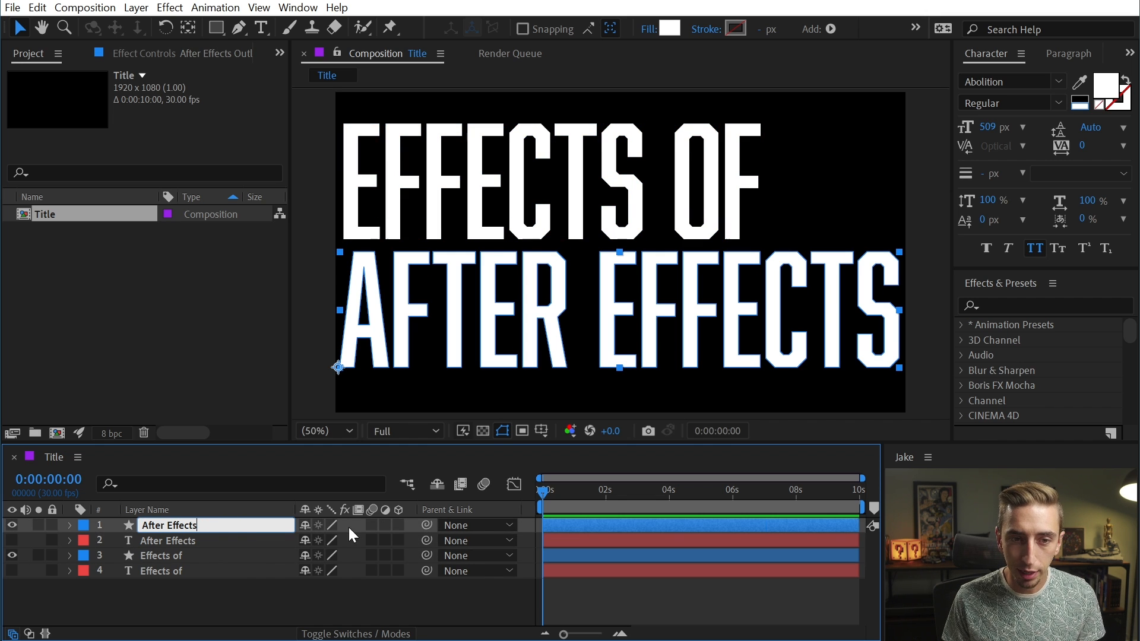
pyautogui.click(208, 595)
# Move the After Effects text layer below the Effects of shape layer, and select the Effects of shape layer.
pyautogui.moveTo(159, 541); pyautogui.dragTo(159, 558)
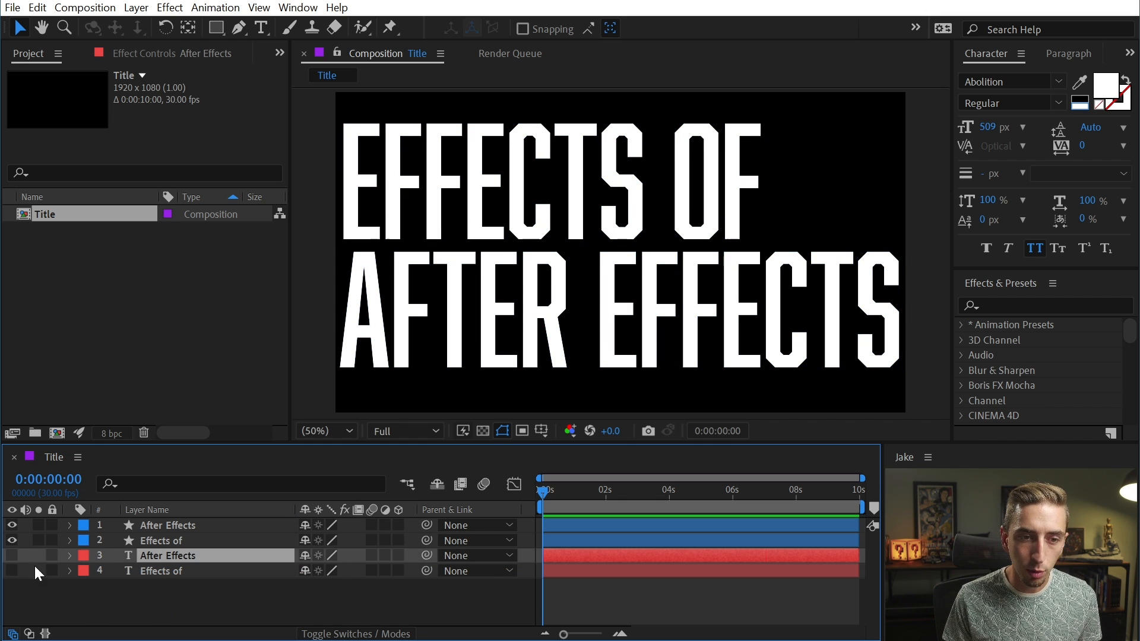
pyautogui.click(169, 542)
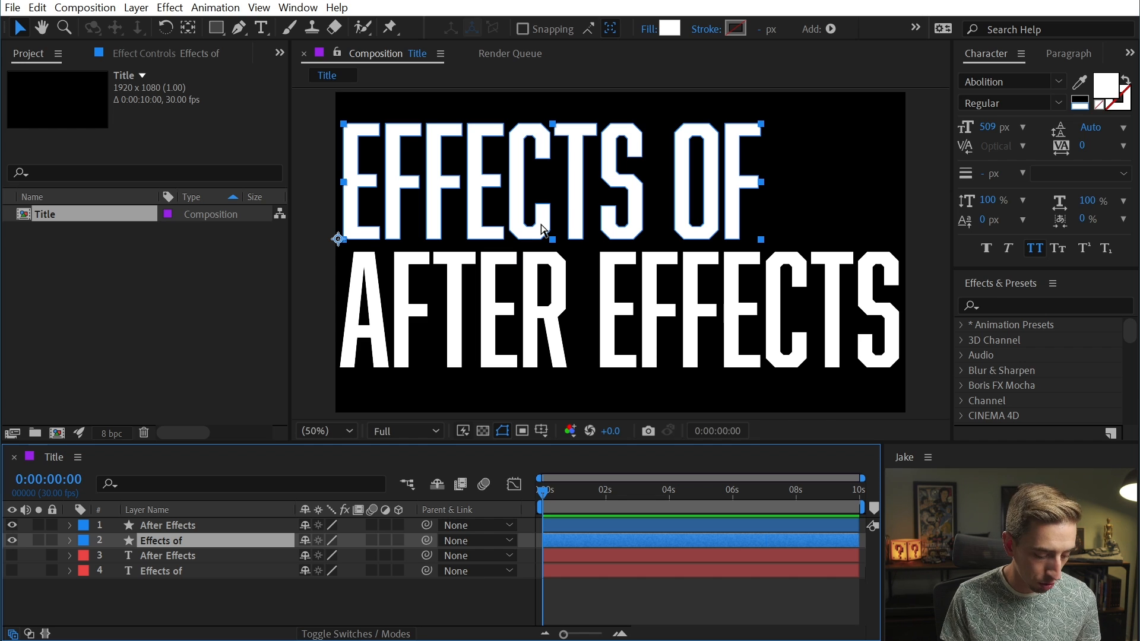
# Pre-compose the Effects of shape layer into a new composition named "Type | Effects of".
pyautogui.hotkey('ctrl', 's')
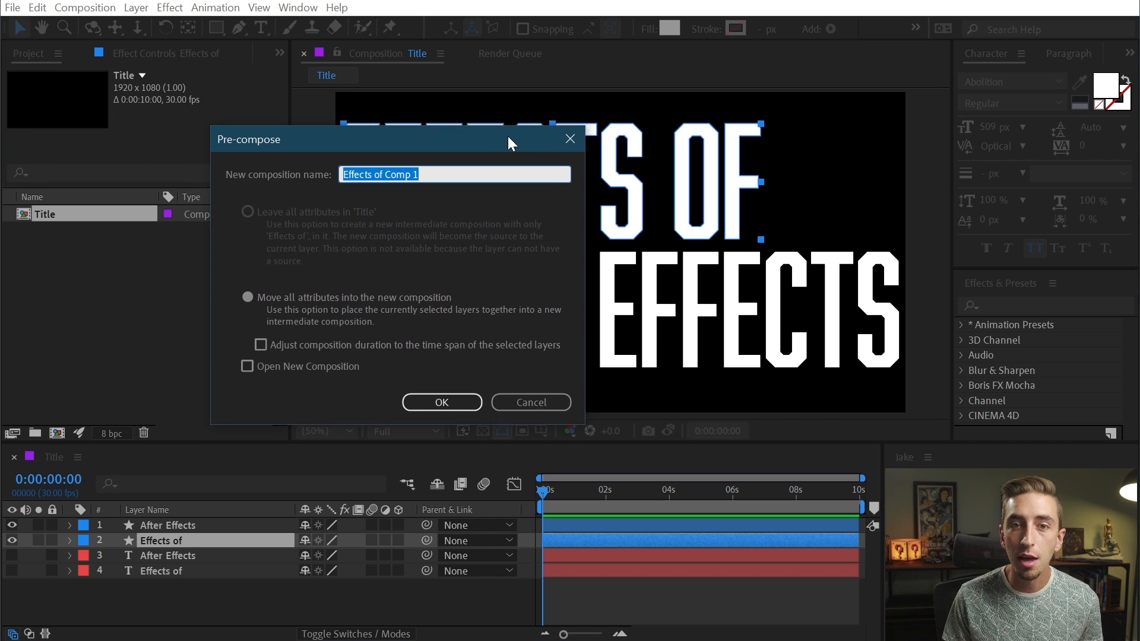
pyautogui.moveTo(440, 185); pyautogui.dragTo(534, 186)
pyautogui.press('BackSpace')
pyautogui.press('BackSpace')
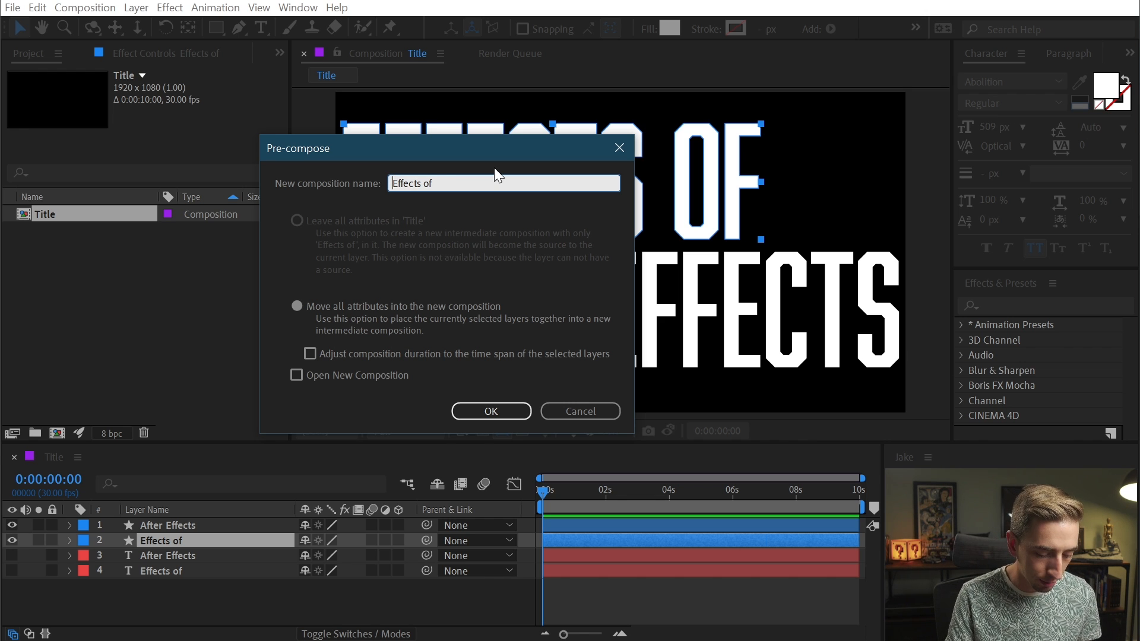
pyautogui.press('Home')
pyautogui.write('Type |')
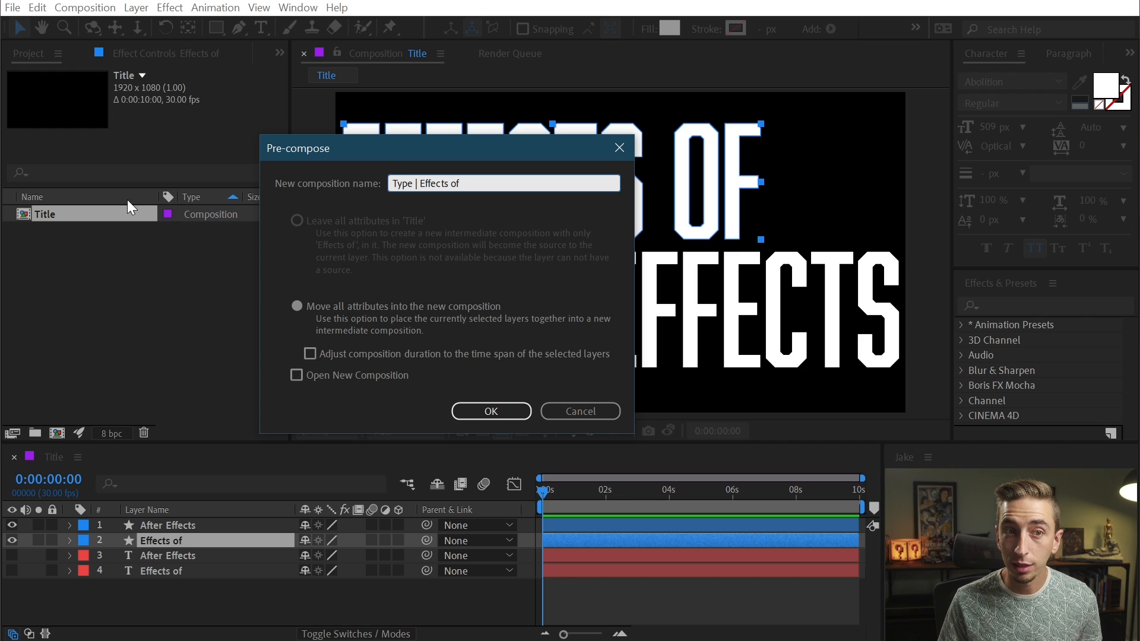
pyautogui.click(493, 408)
# Pre-compose the After Effects shape layer into a new composition named "Type | After Effects".
pyautogui.click(155, 526)
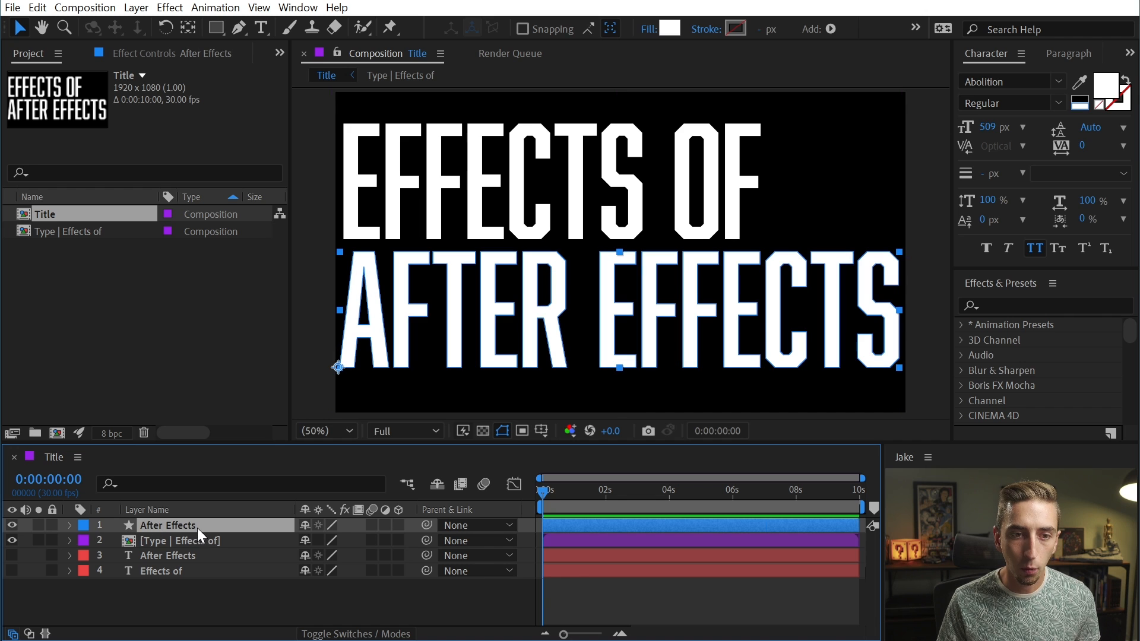
pyautogui.hotkey('ctrl', 'shift', 'c')
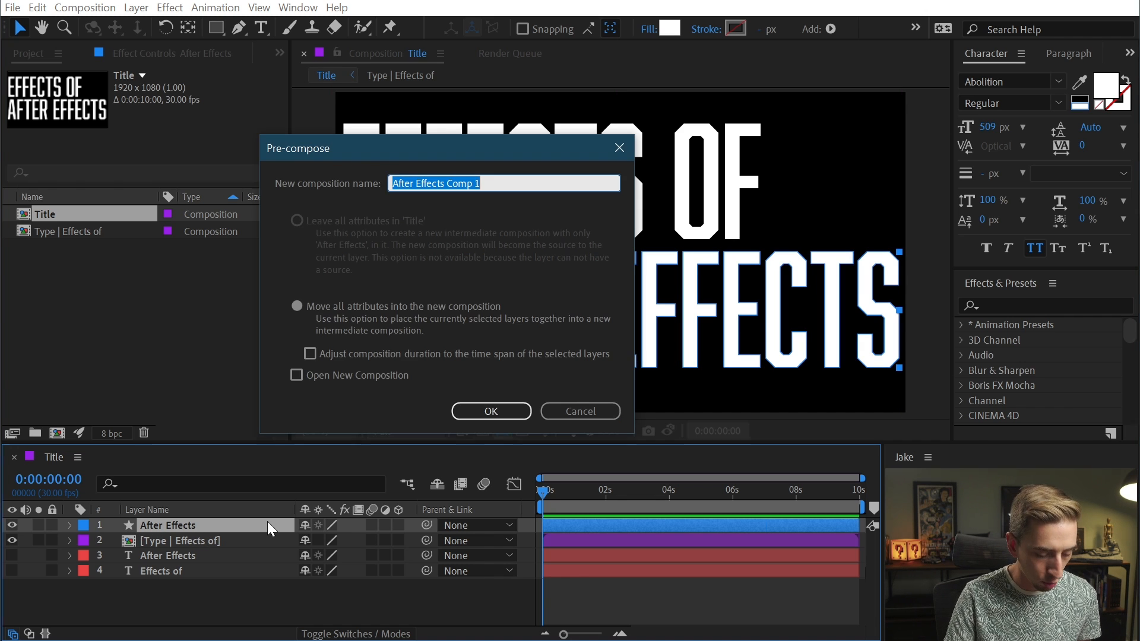
pyautogui.click(450, 183)
pyautogui.moveTo(447, 181); pyautogui.dragTo(539, 179)
pyautogui.press('BackSpace')
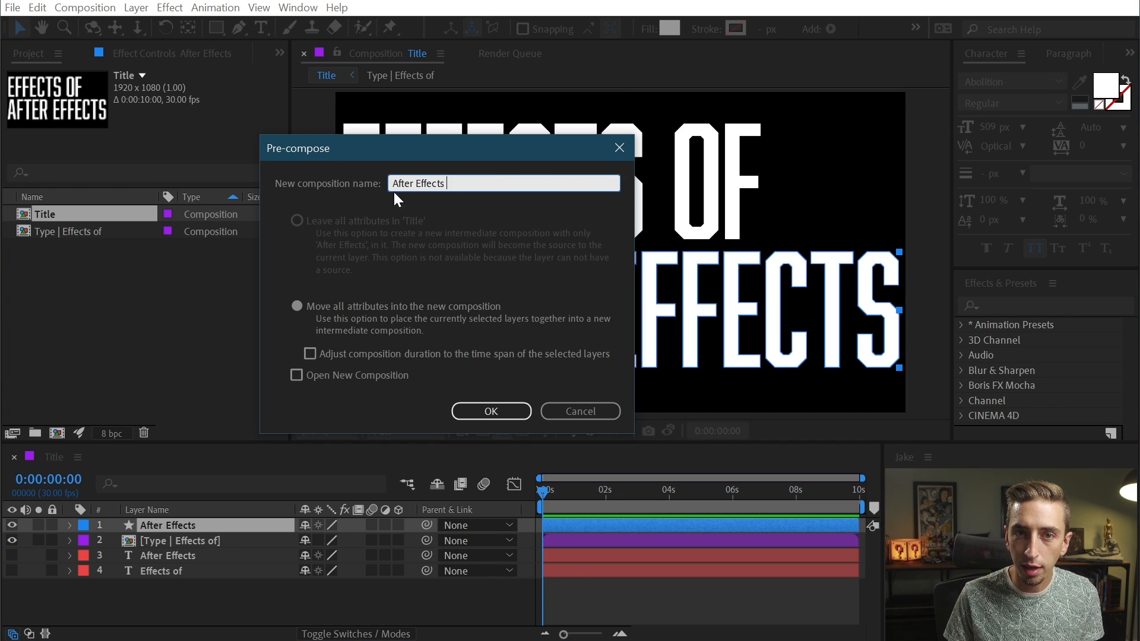
pyautogui.write('Type |')
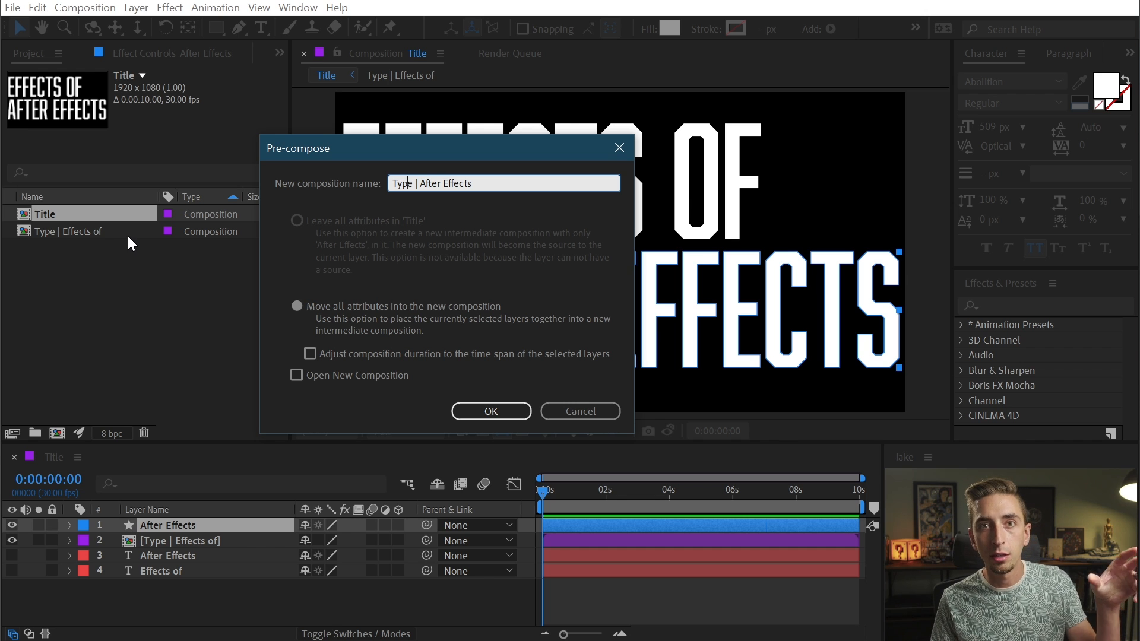
pyautogui.click(491, 411)
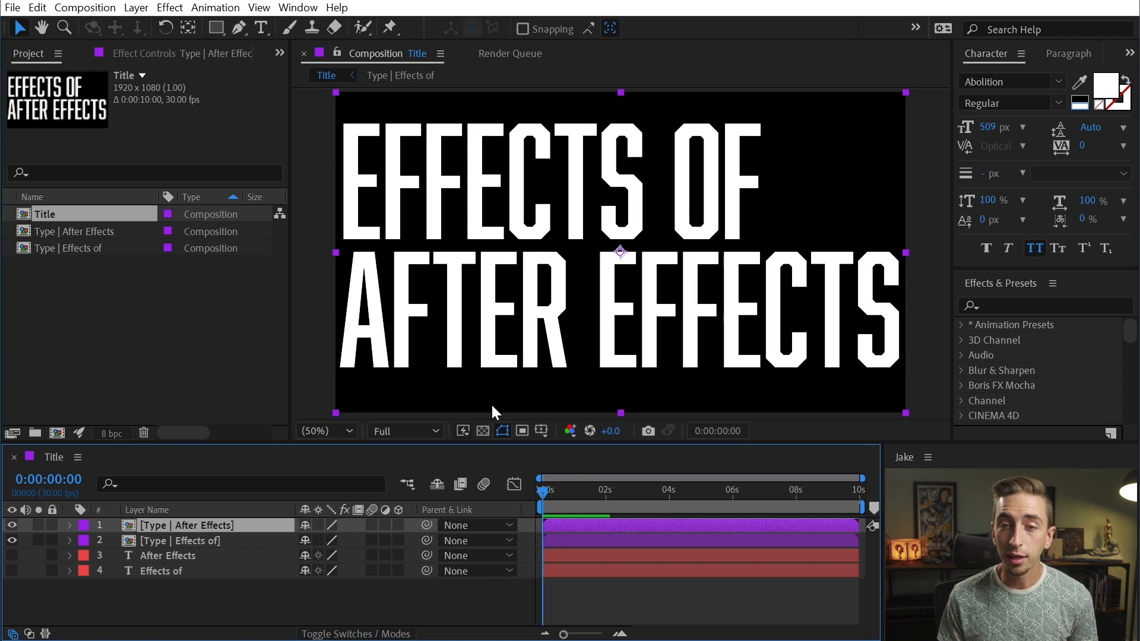
# Open the Type | Effects of composition and select its EFFECTS OF shape layer.
pyautogui.click(169, 540)
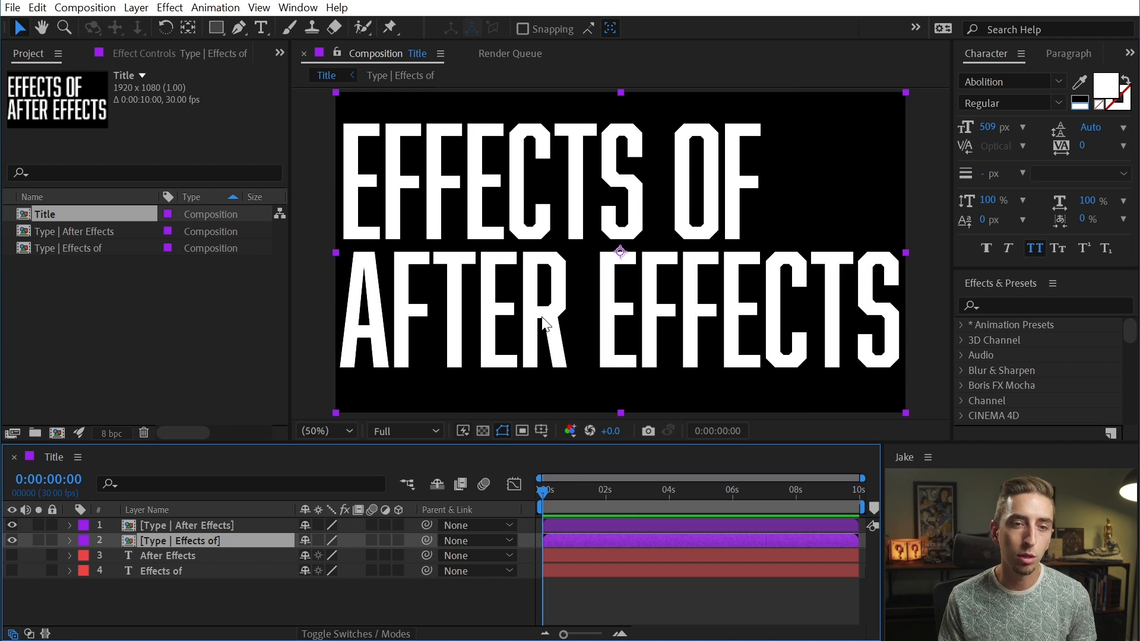
pyautogui.doubleClick(166, 542)
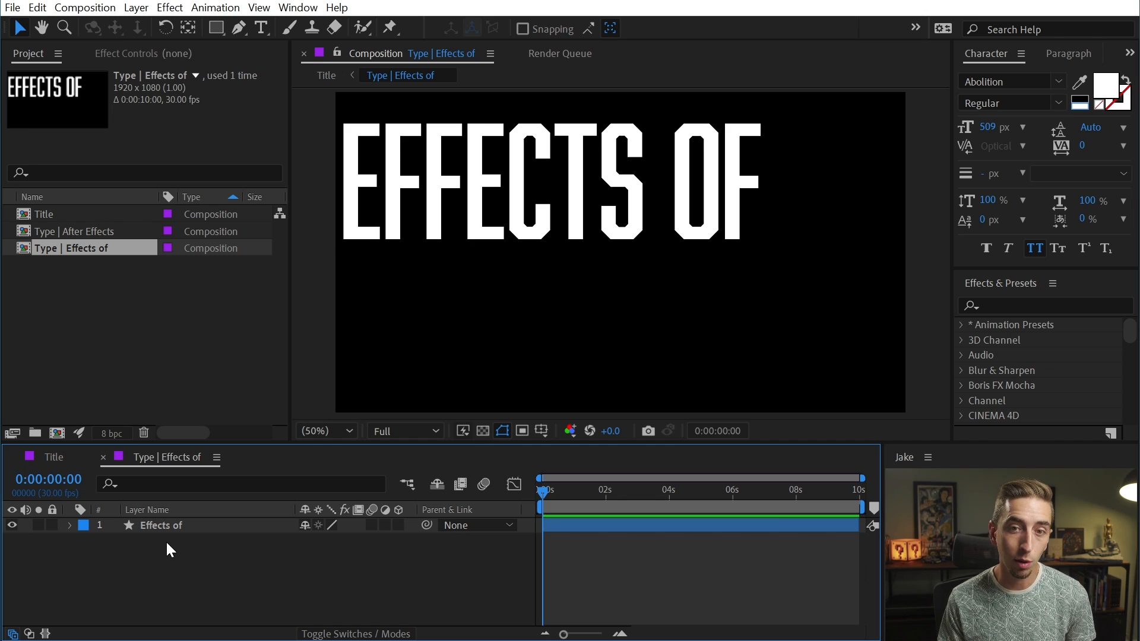
pyautogui.click(594, 210)
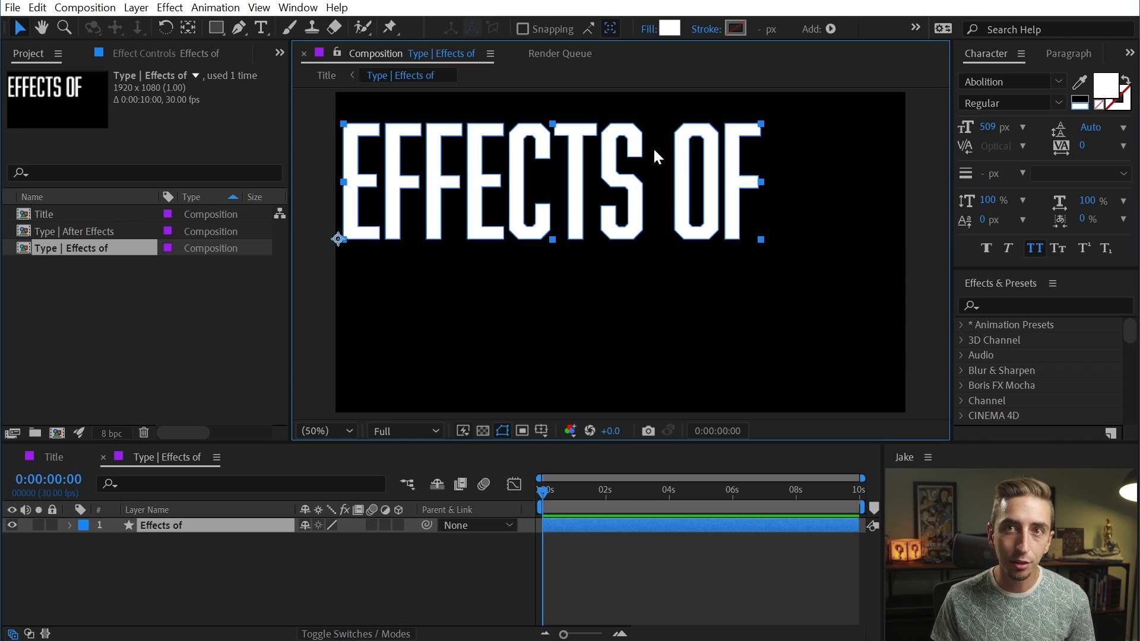
# Show the Align controls and center the EFFECTS OF layer horizontally and vertically in the composition.
pyautogui.click(298, 7)
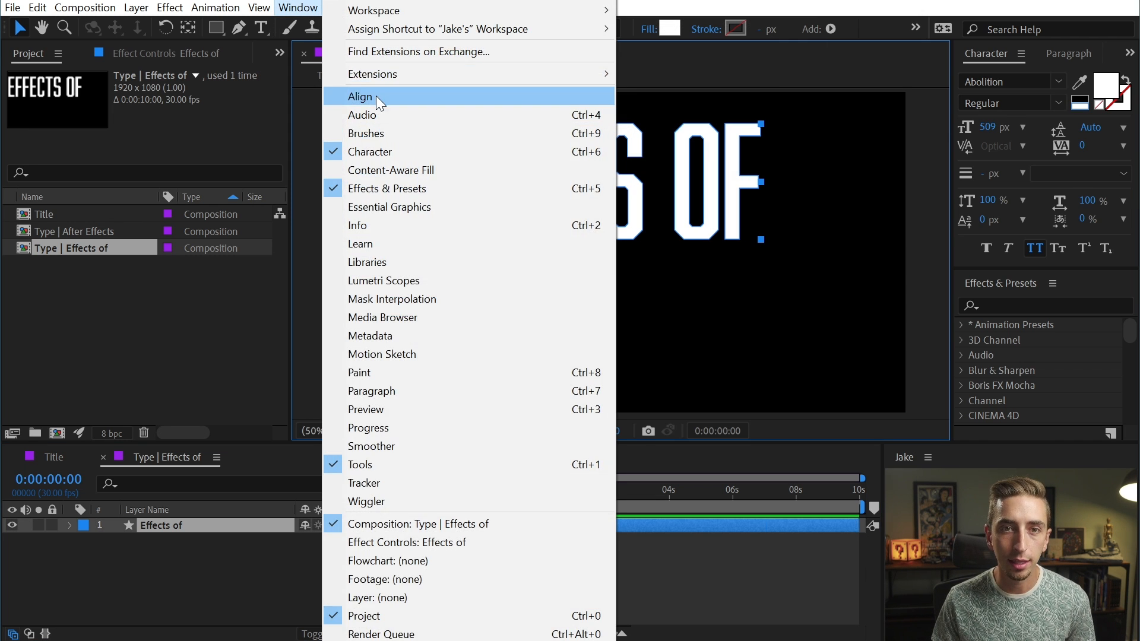
pyautogui.click(376, 95)
pyautogui.click(298, 7)
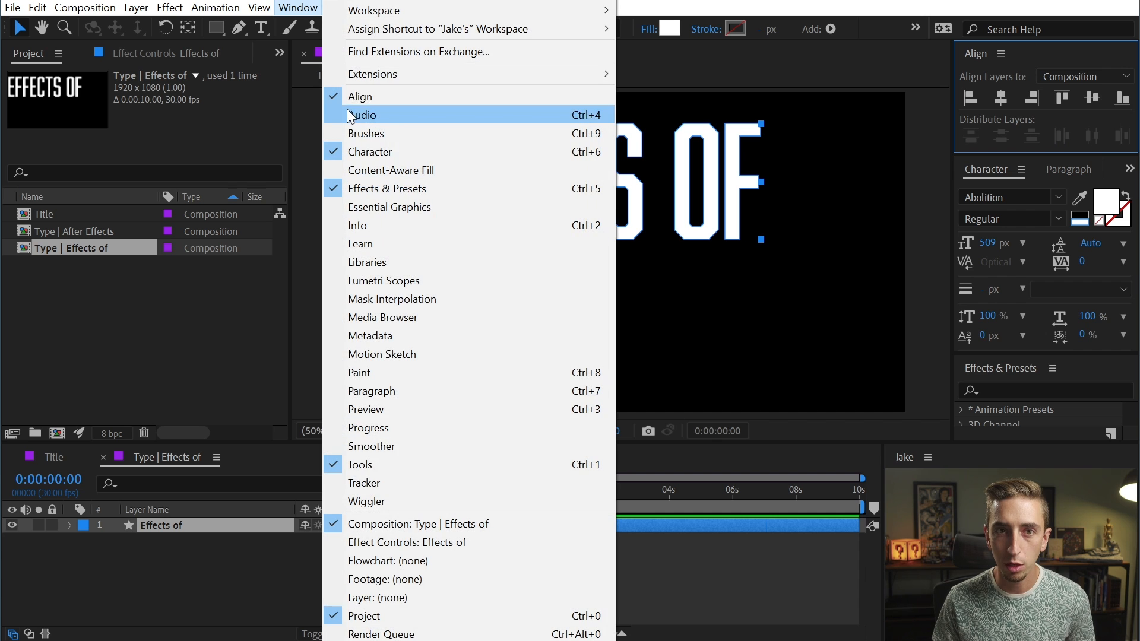
pyautogui.click(766, 6)
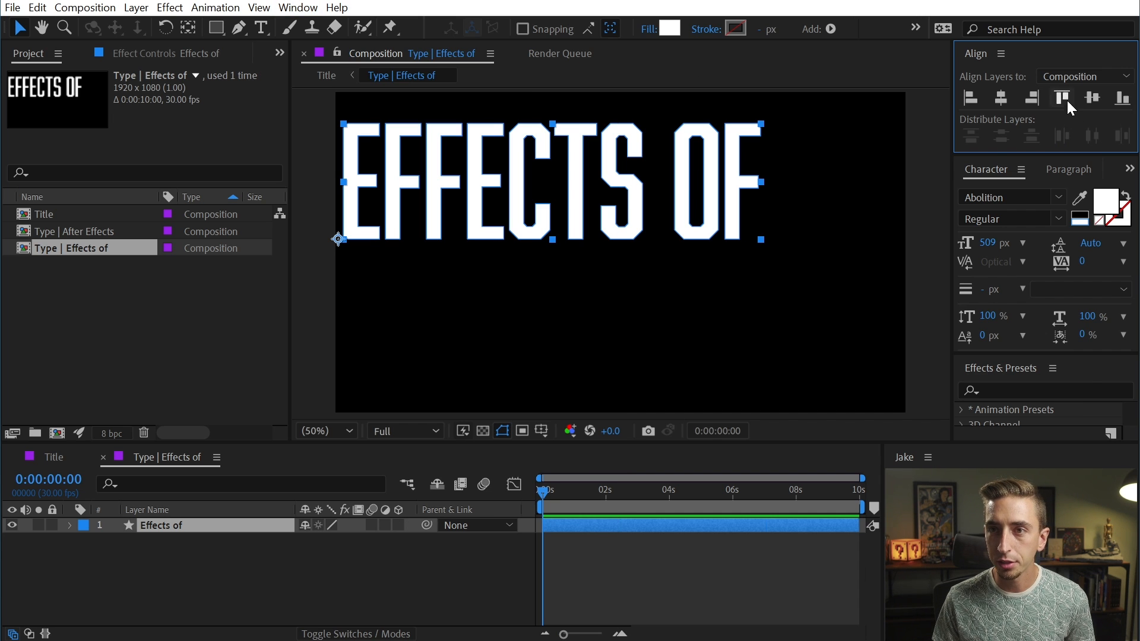
pyautogui.click(1001, 97)
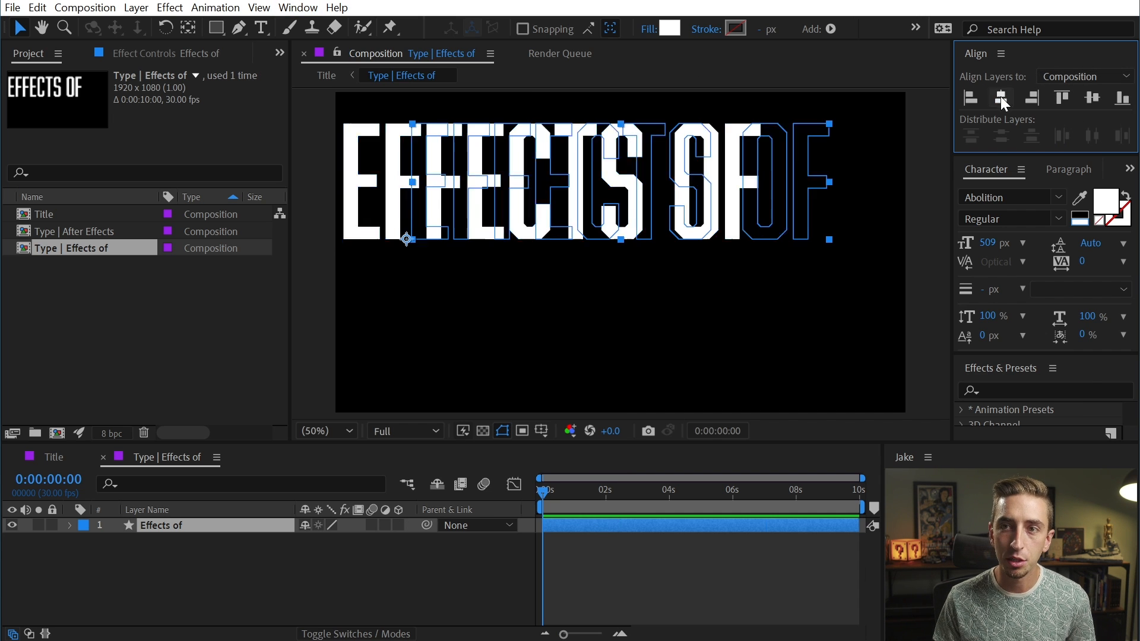
pyautogui.click(1097, 98)
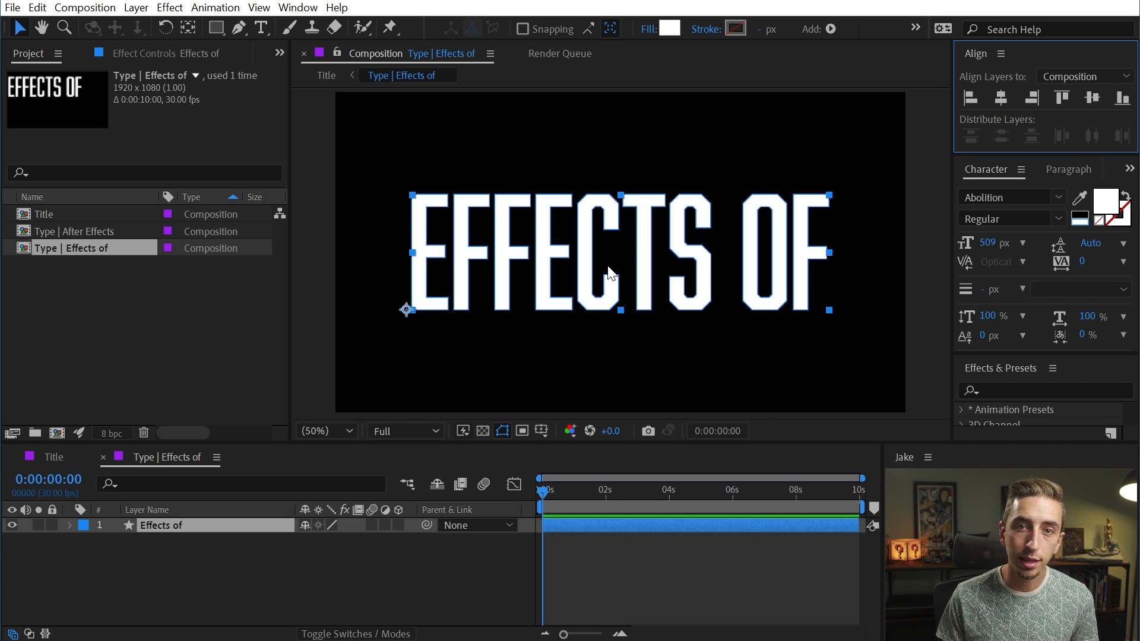
# Reduce the height of the Type | Effects of composition to 425 px so it fits closely around the text.
pyautogui.click(100, 7)
pyautogui.click(103, 50)
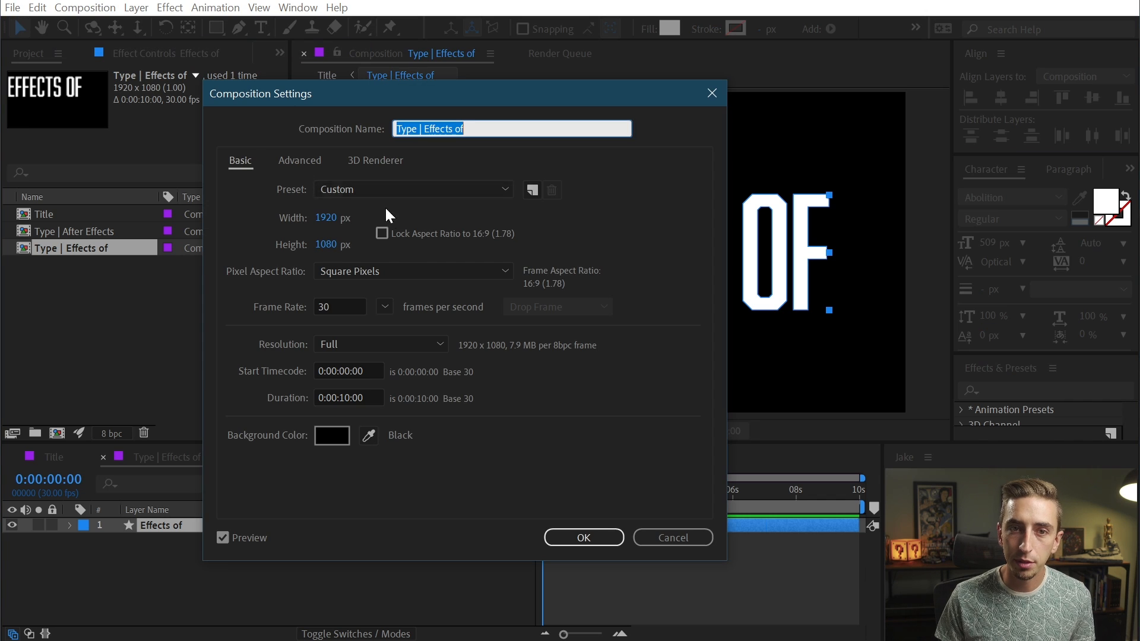
pyautogui.moveTo(326, 245)
pyautogui.mouseDown()
pyautogui.moveTo(341, 254)
pyautogui.moveTo(294, 245)
pyautogui.moveTo(315, 246)
pyautogui.mouseUp()
pyautogui.click(330, 245)
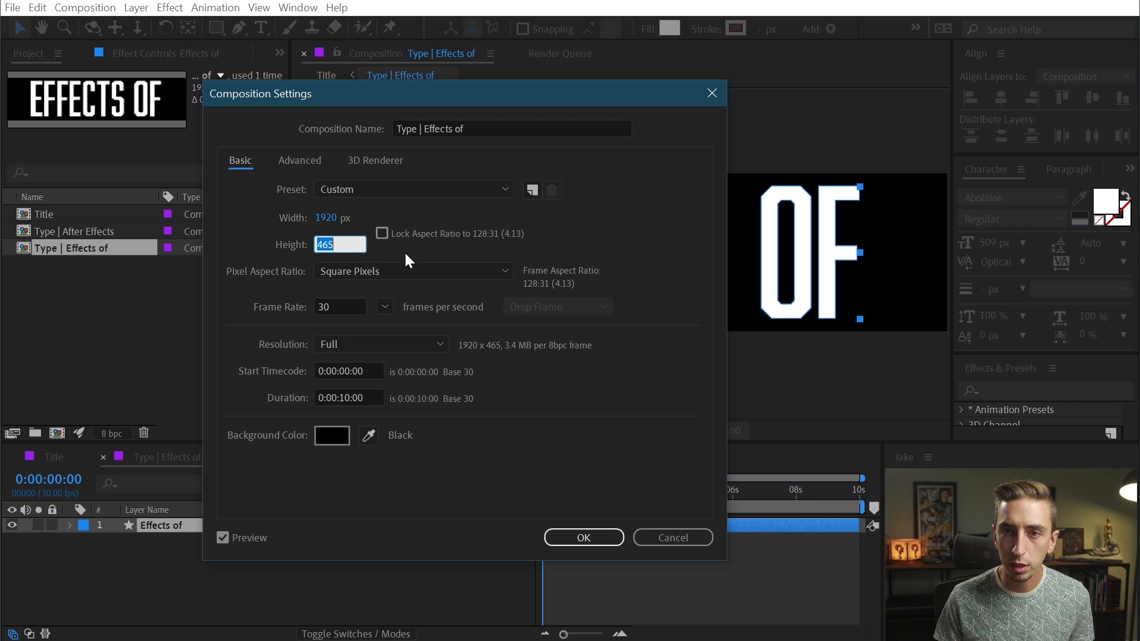
pyautogui.write('1')
pyautogui.write('50')
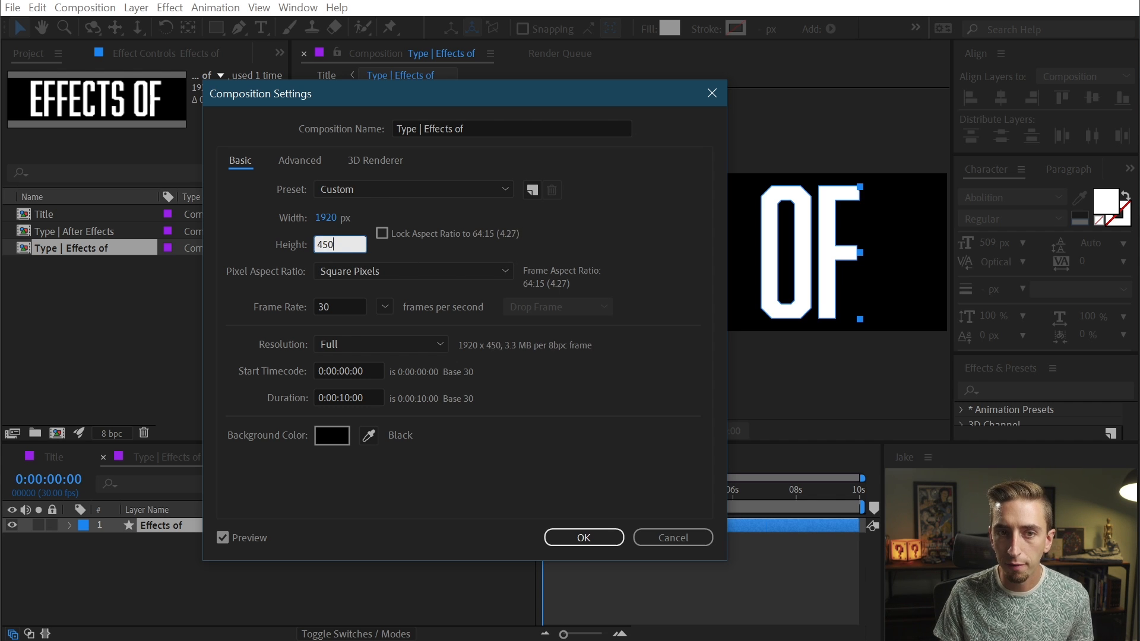
pyautogui.click(456, 255)
pyautogui.click(331, 249)
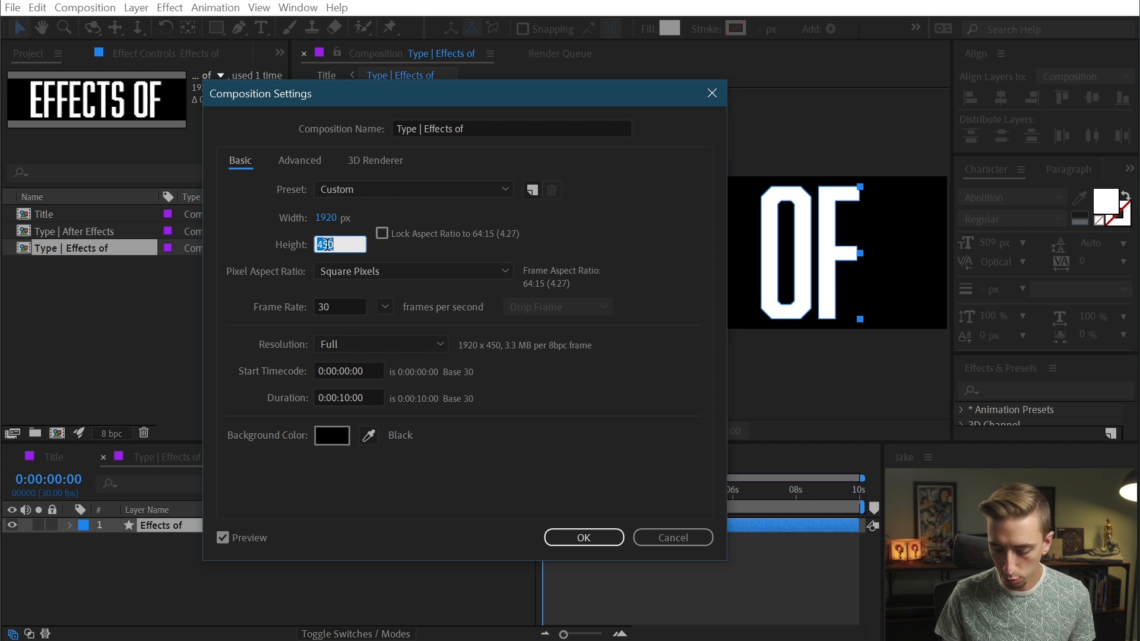
pyautogui.write('425')
pyautogui.press('Return')
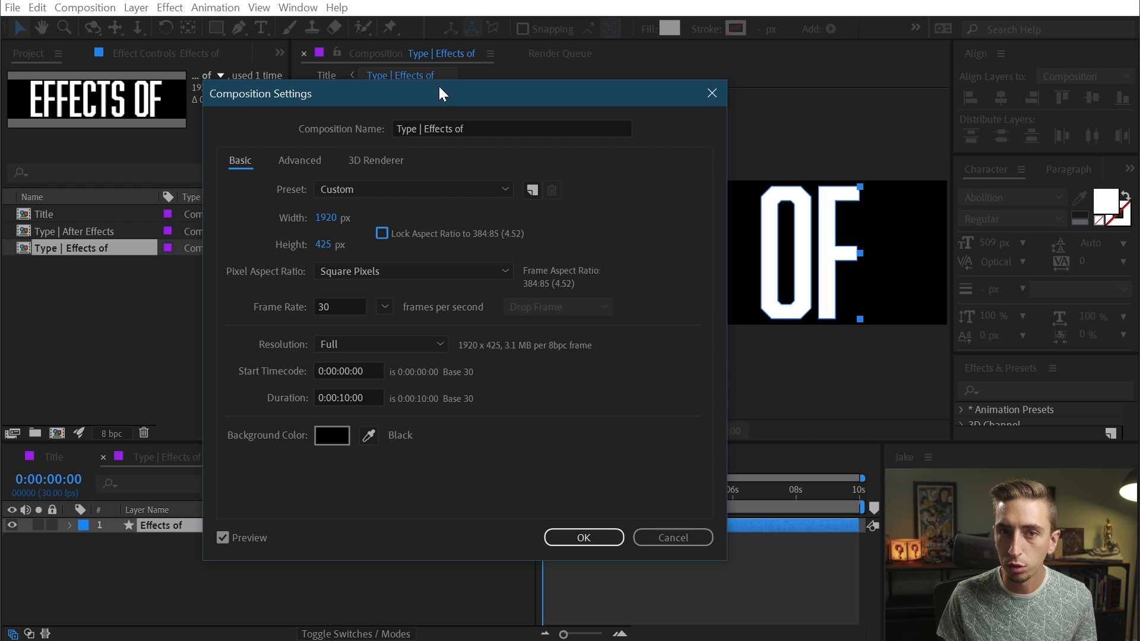
pyautogui.moveTo(437, 92); pyautogui.dragTo(352, 61)
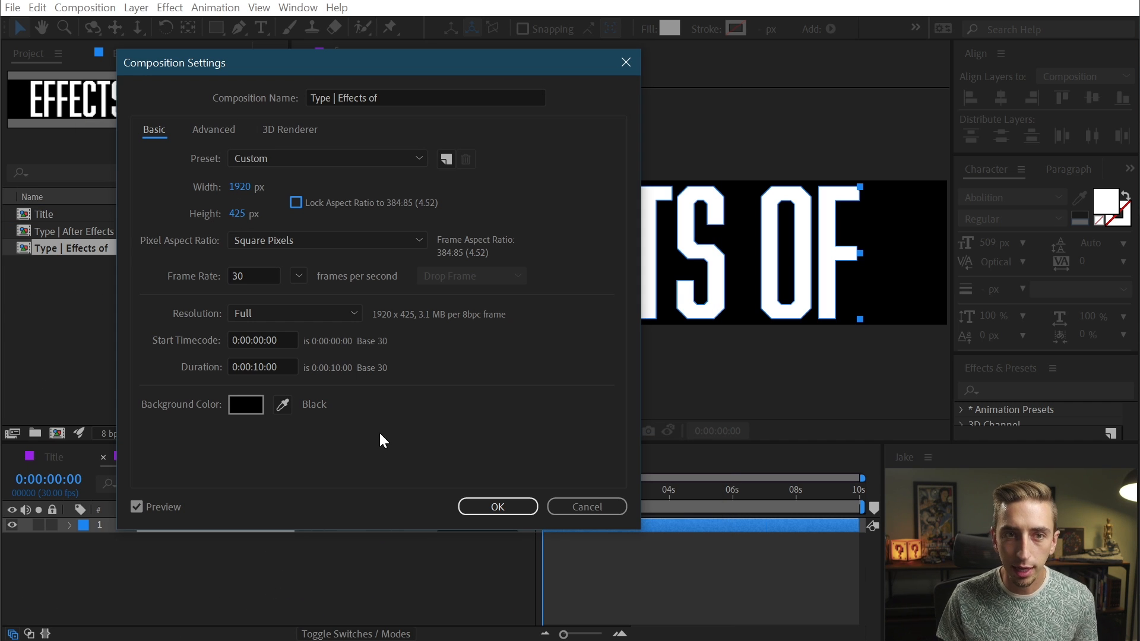
pyautogui.click(497, 506)
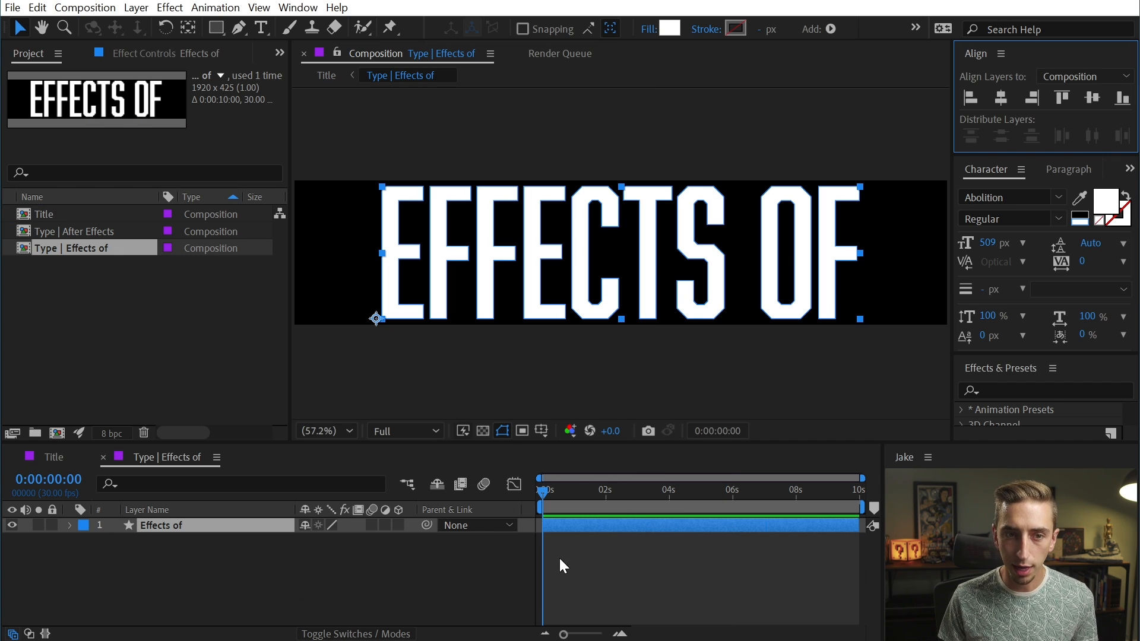
# Open the Type | After Effects composition and center its shape layer horizontally and vertically.
pyautogui.doubleClick(65, 231)
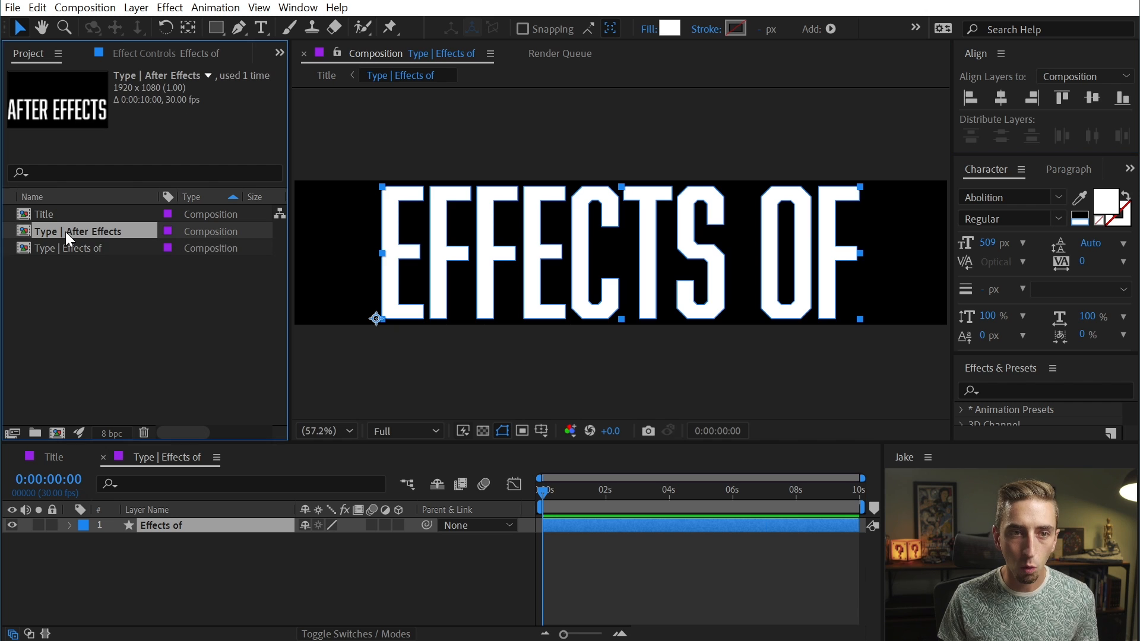
pyautogui.click(520, 326)
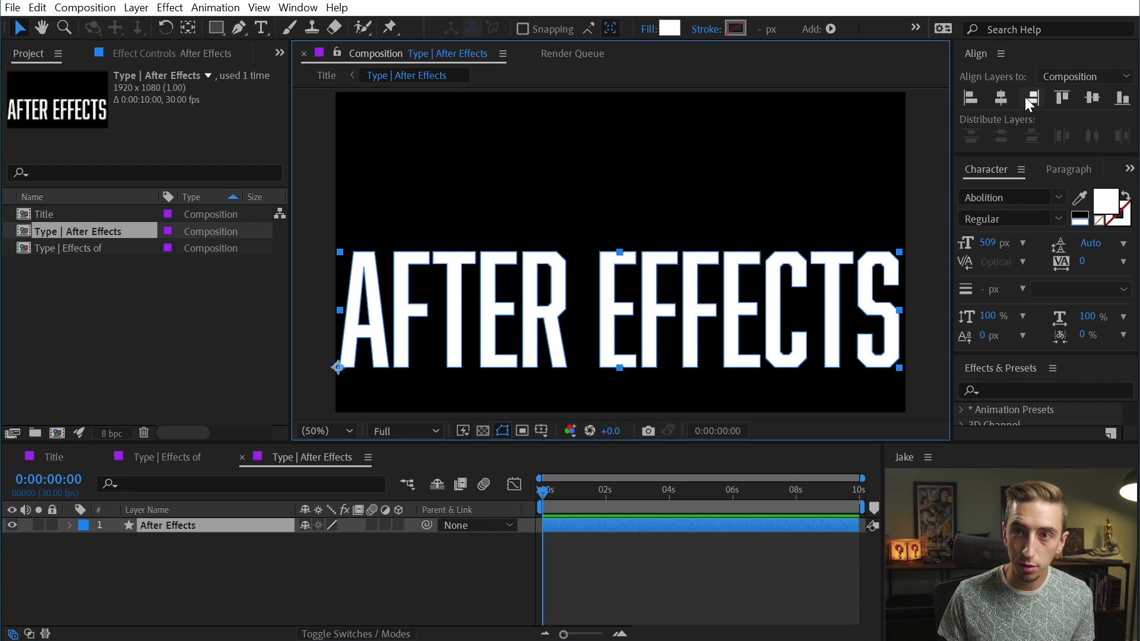
pyautogui.click(1003, 97)
pyautogui.click(1093, 98)
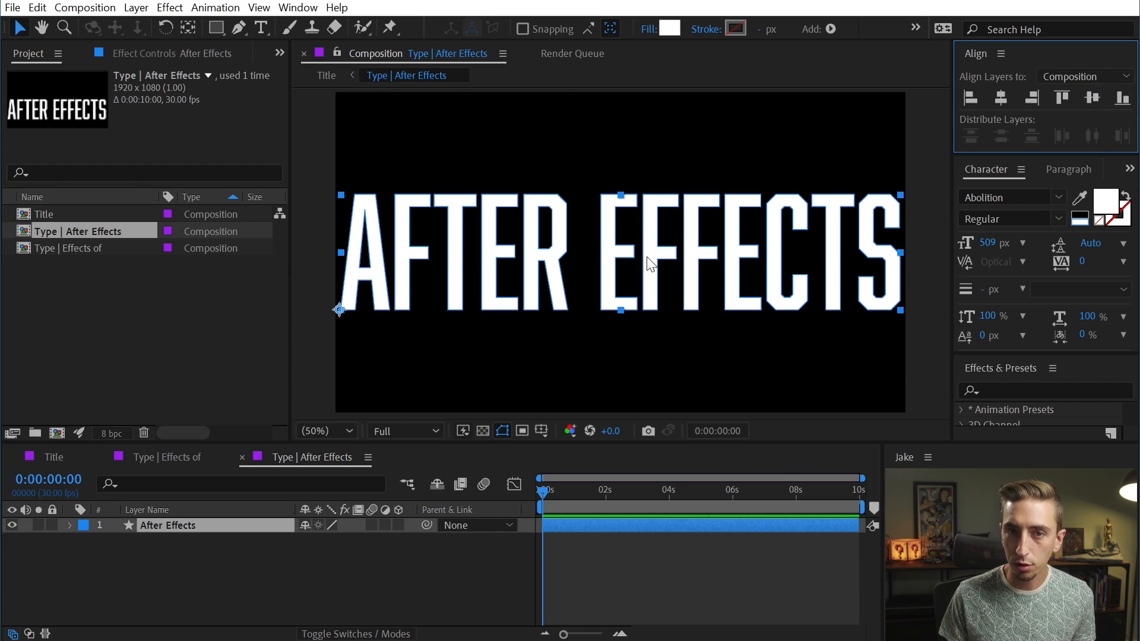
# Set the height of the Type | After Effects composition to 425 px.
pyautogui.hotkey('ctrl', 'k')
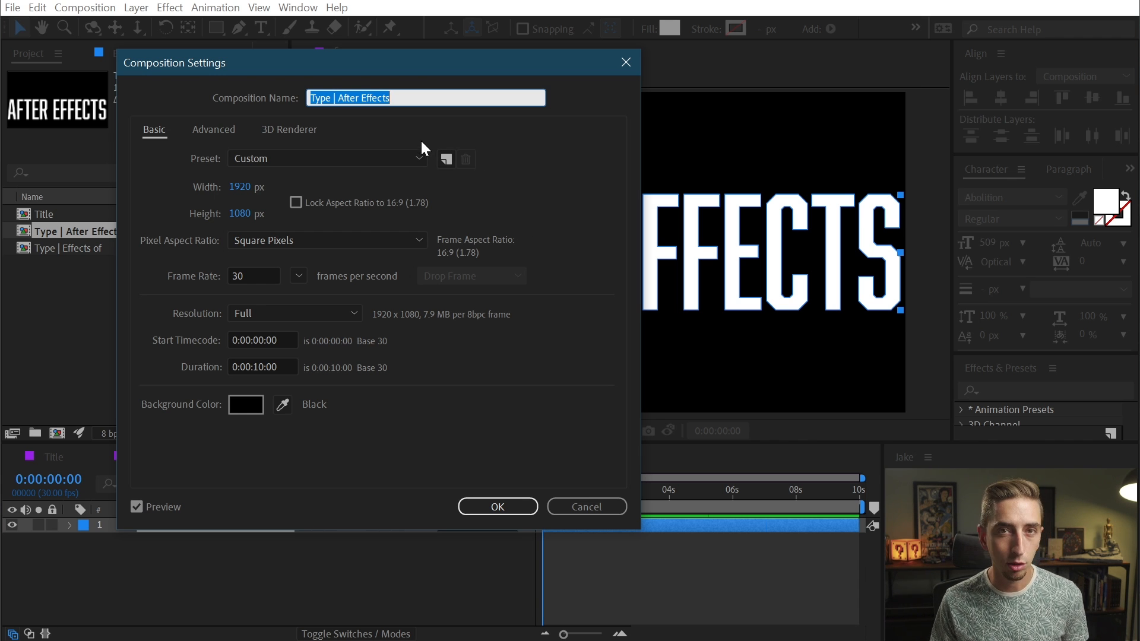
pyautogui.click(238, 217)
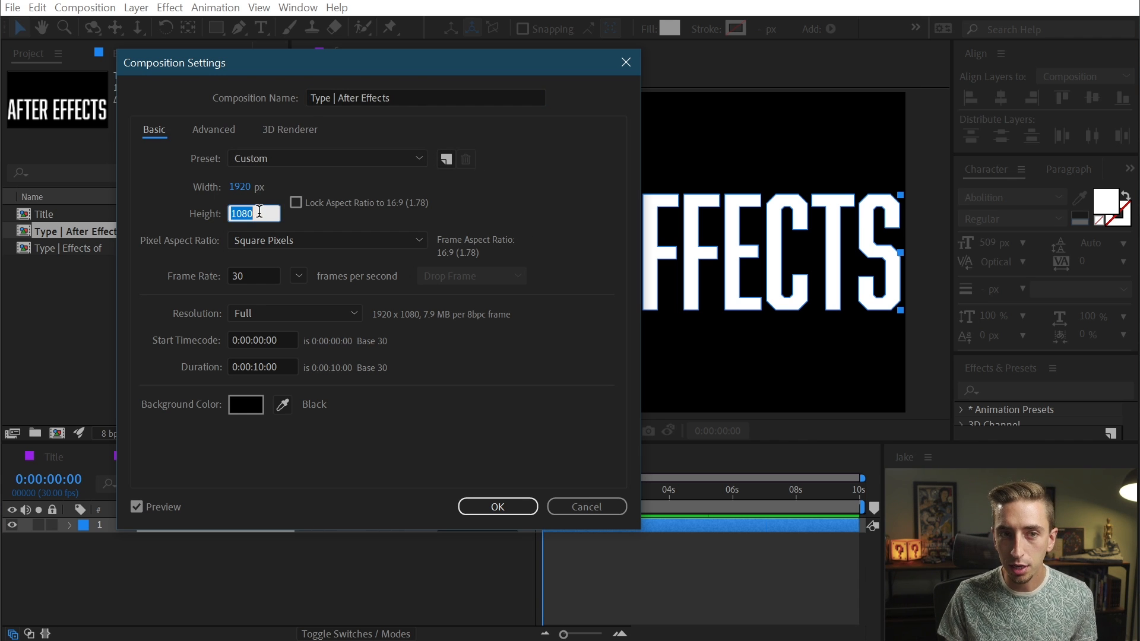
pyautogui.write('425')
pyautogui.press('Return')
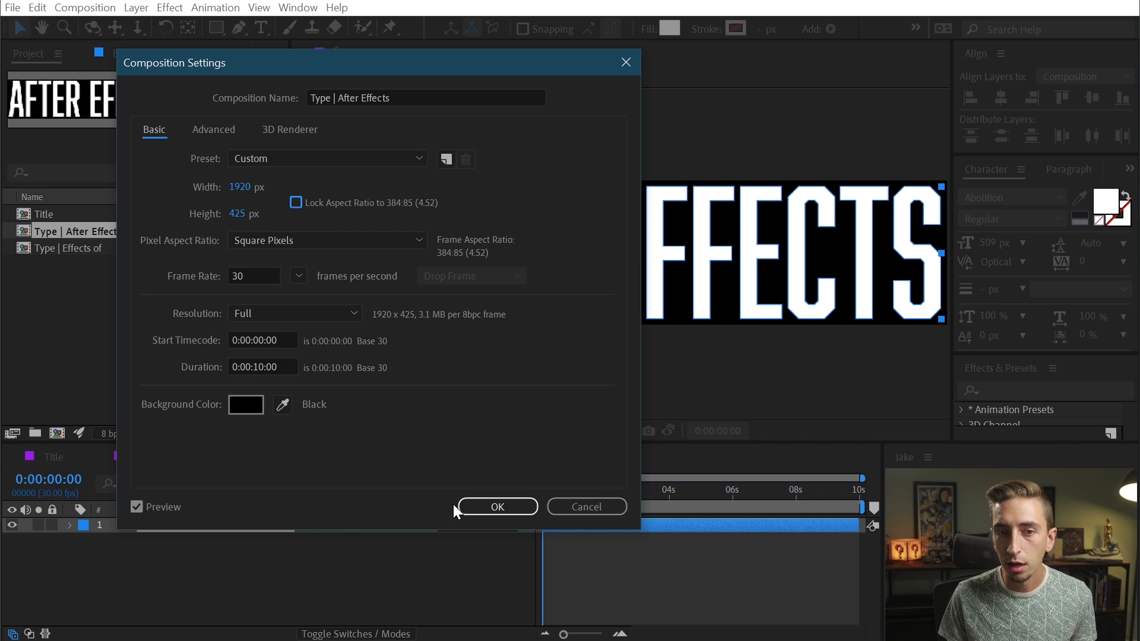
pyautogui.click(479, 507)
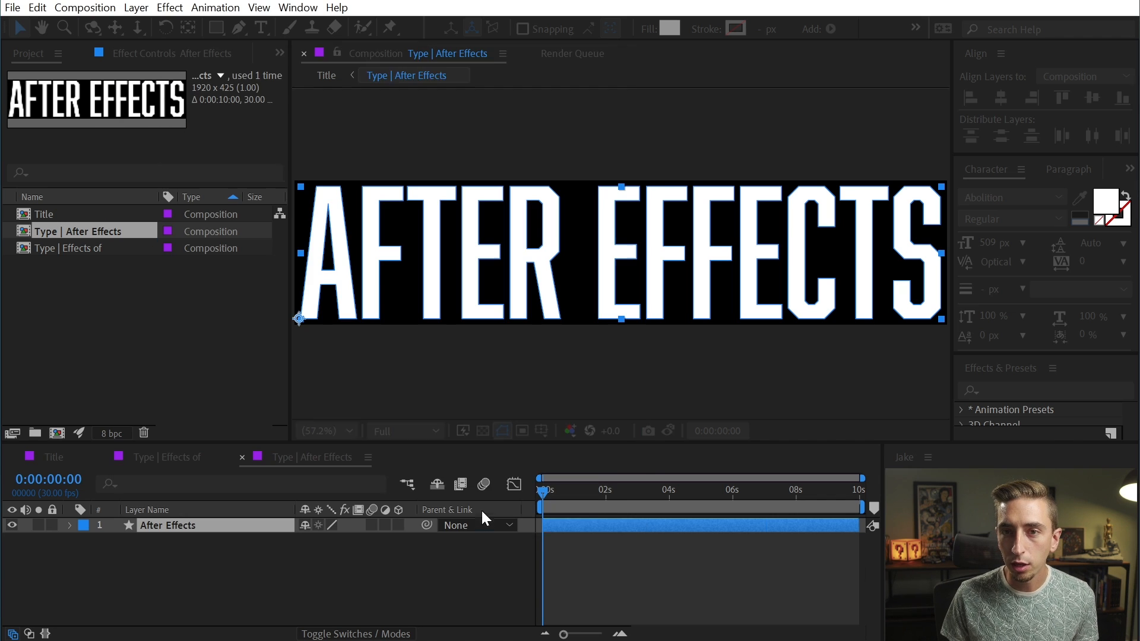
# Close both Type compositions and, in Title, move EFFECTS OF up and AFTER EFFECTS down so the lines stack without overlapping.
pyautogui.click(242, 457)
pyautogui.click(106, 457)
pyautogui.moveTo(605, 232); pyautogui.dragTo(601, 164)
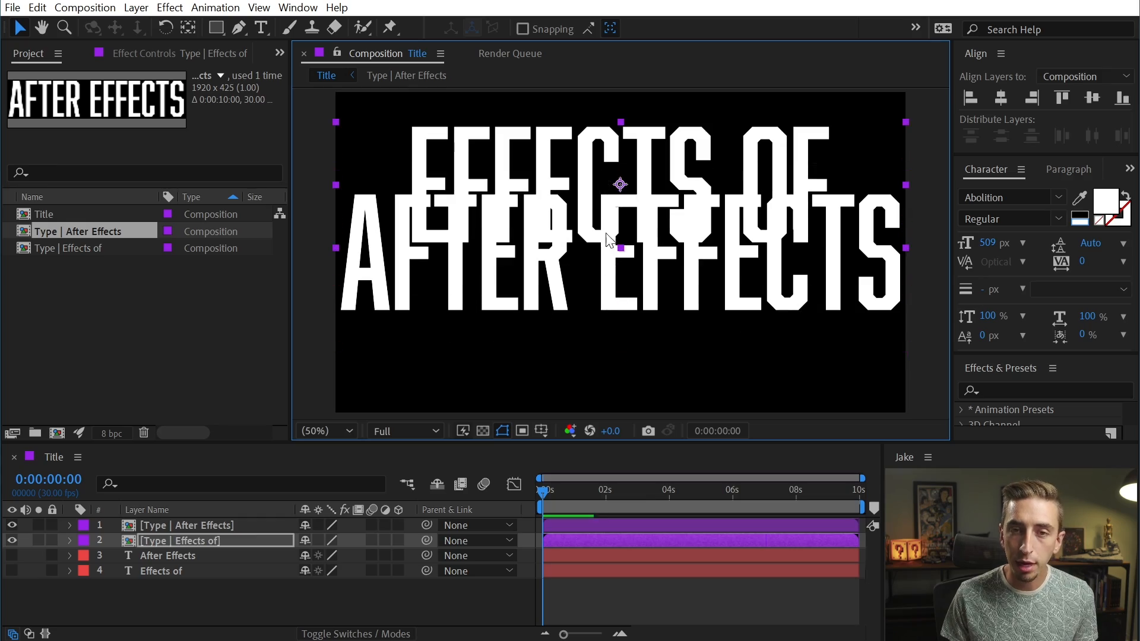
pyautogui.moveTo(615, 303); pyautogui.dragTo(615, 363)
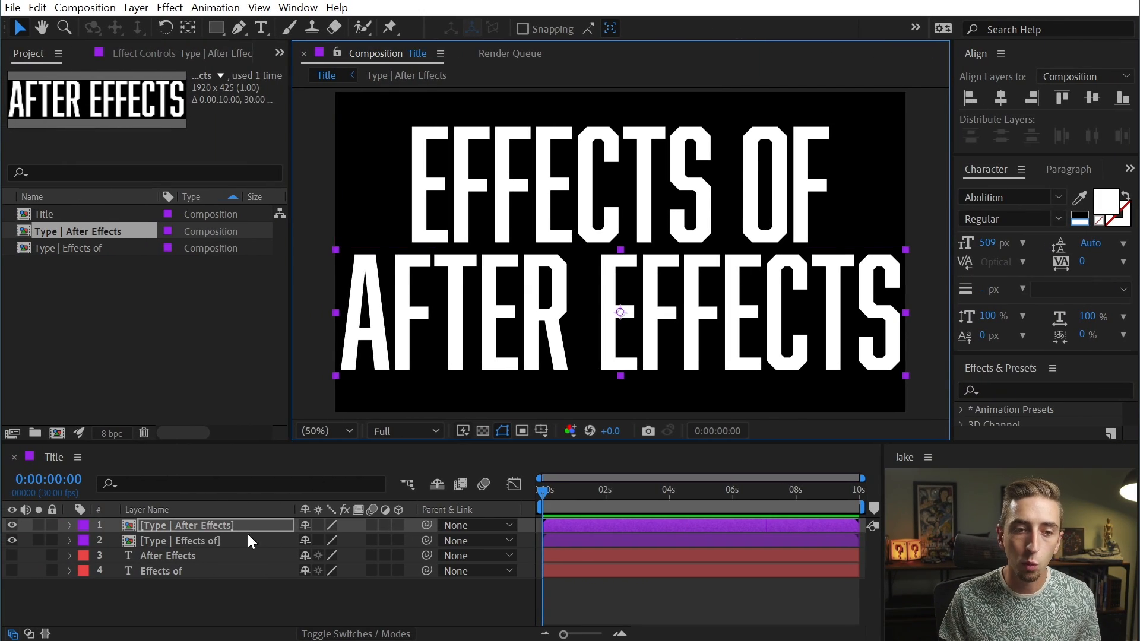
# Open the Type | Effects of composition and expand the shape layer's contents down to the individual letter groups.
pyautogui.doubleClick(208, 539)
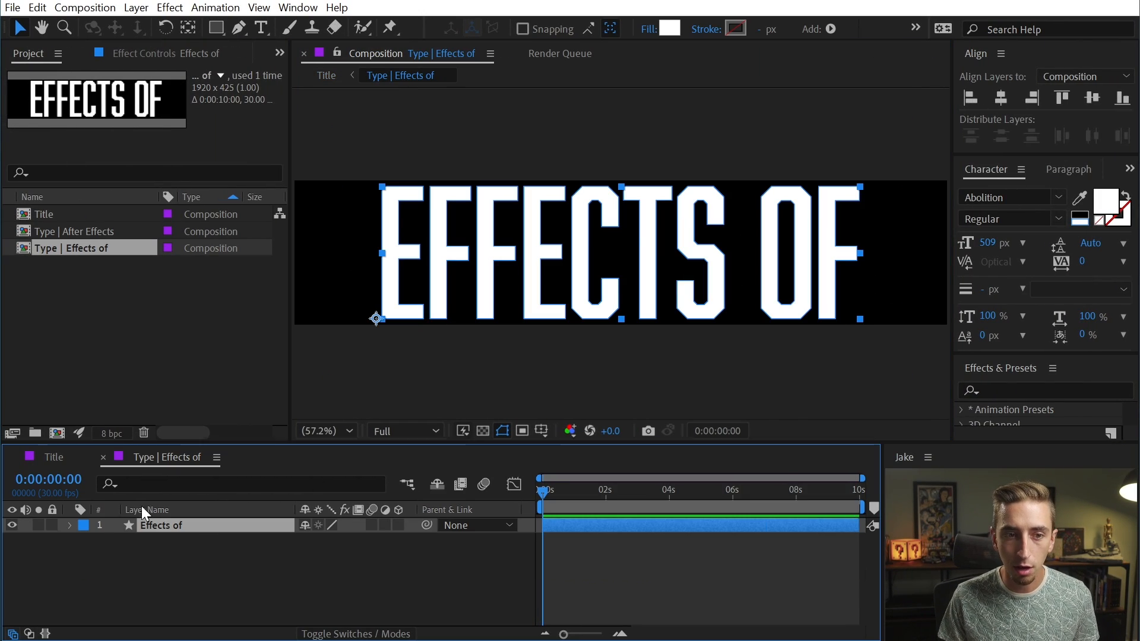
pyautogui.click(70, 525)
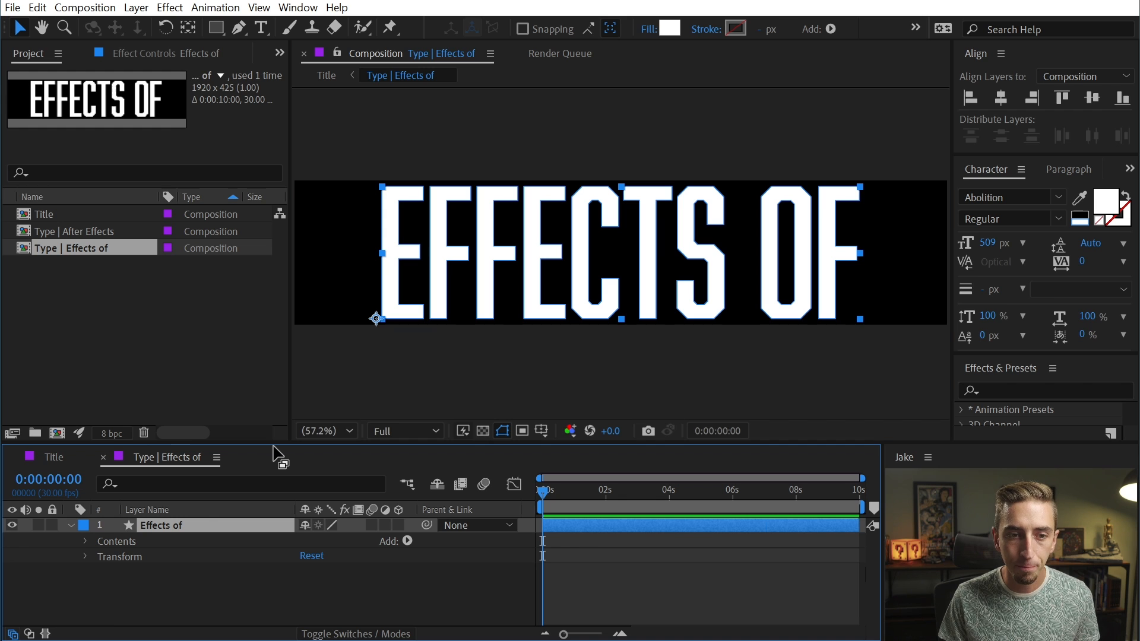
pyautogui.click(85, 541)
pyautogui.scroll(-1, 165, 549)
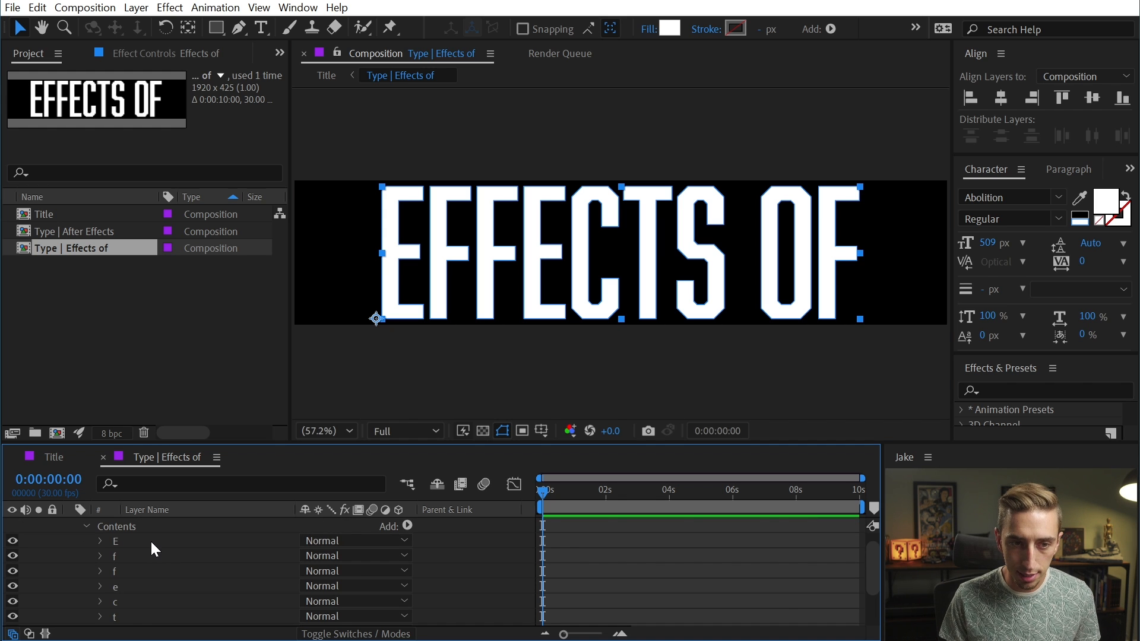
# Examine the contents of the last letter group, f, including its path, stroke, fill and transform, and collapse it again.
pyautogui.scroll(-4, 150, 542)
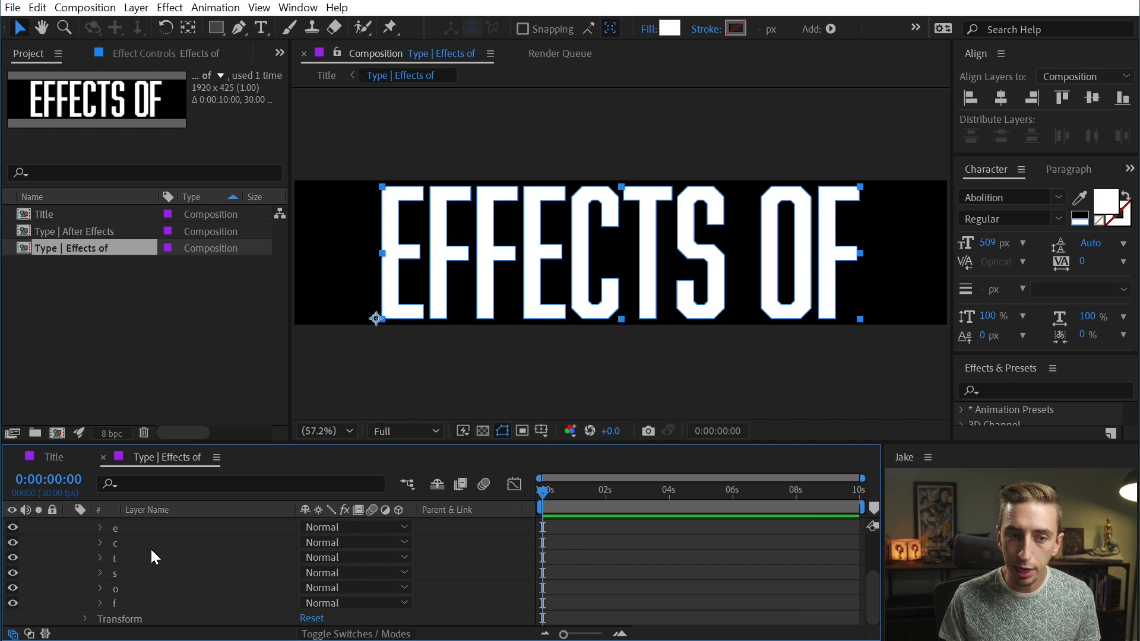
pyautogui.click(134, 600)
pyautogui.click(98, 603)
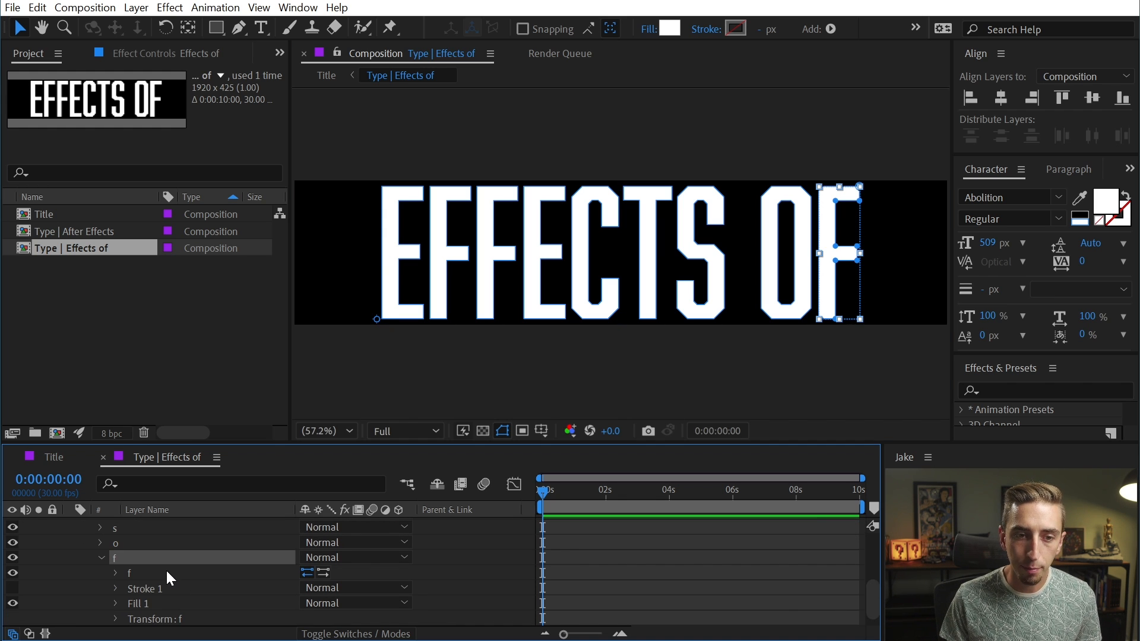
pyautogui.click(116, 572)
pyautogui.scroll(-2, 215, 581)
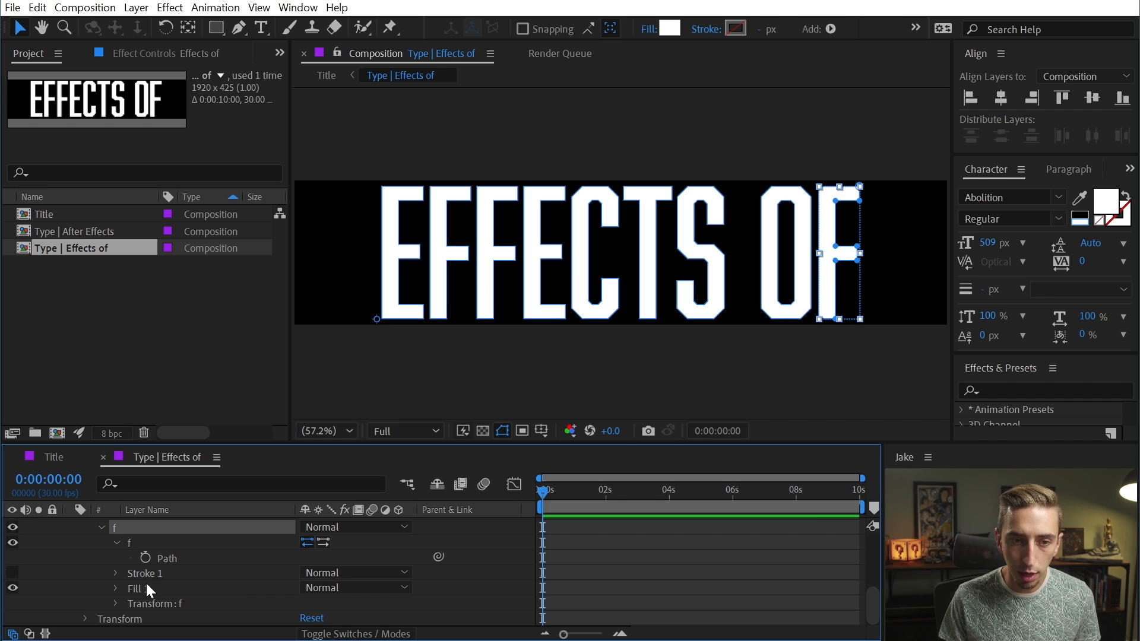
pyautogui.click(116, 543)
pyautogui.scroll(2, 176, 571)
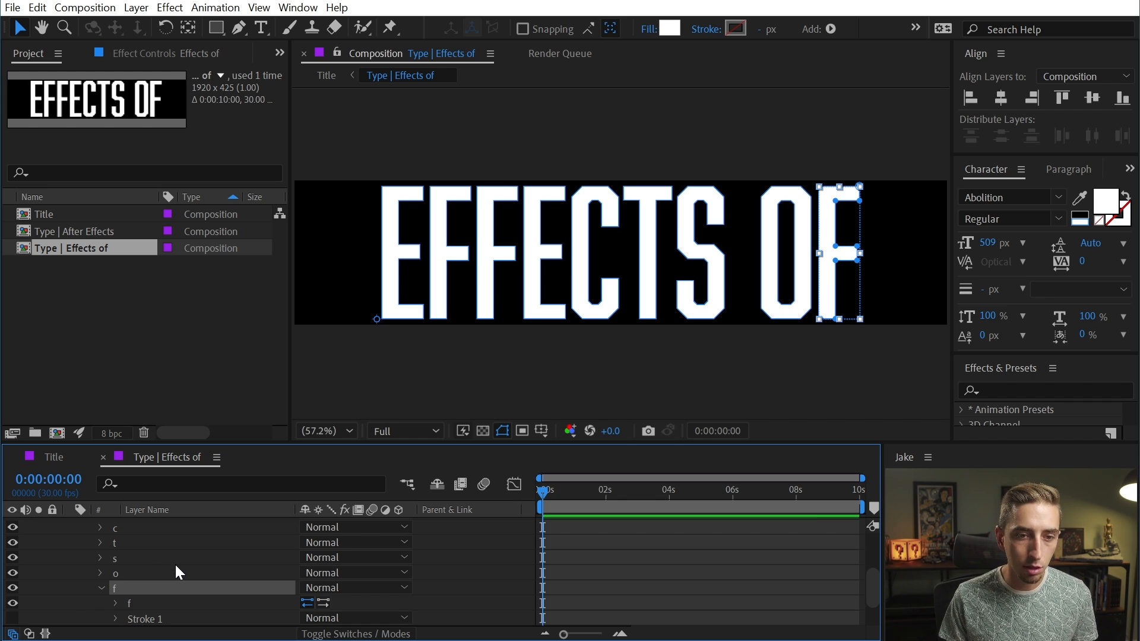
pyautogui.click(102, 588)
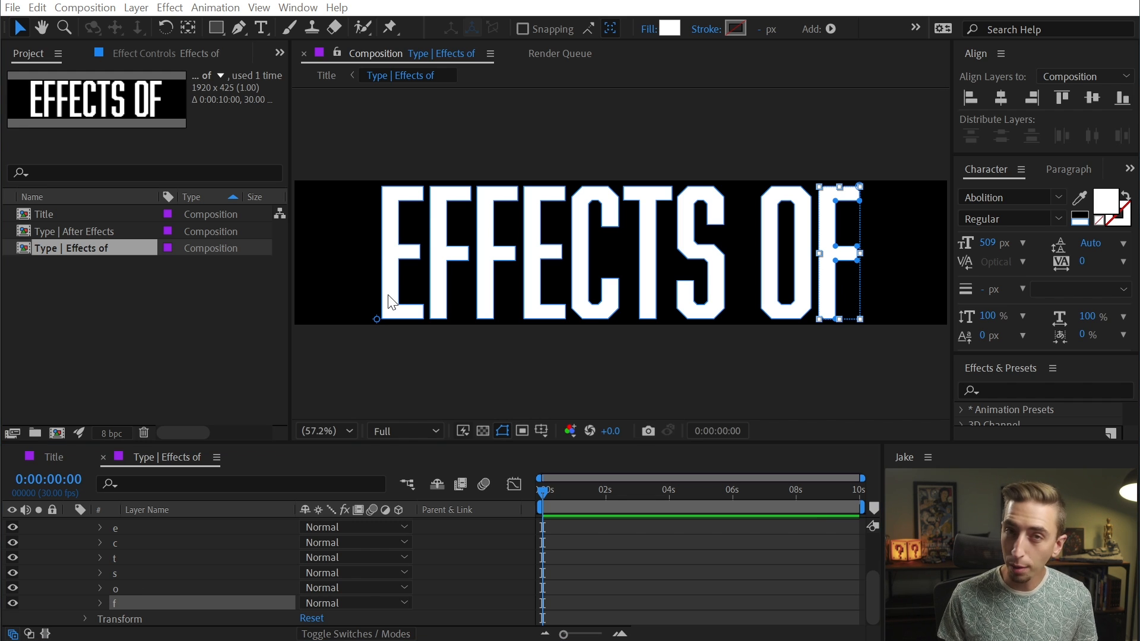
# Select every path point of all the EFFECTS OF letters and cut the letter paths from the shape layer.
pyautogui.click(431, 229)
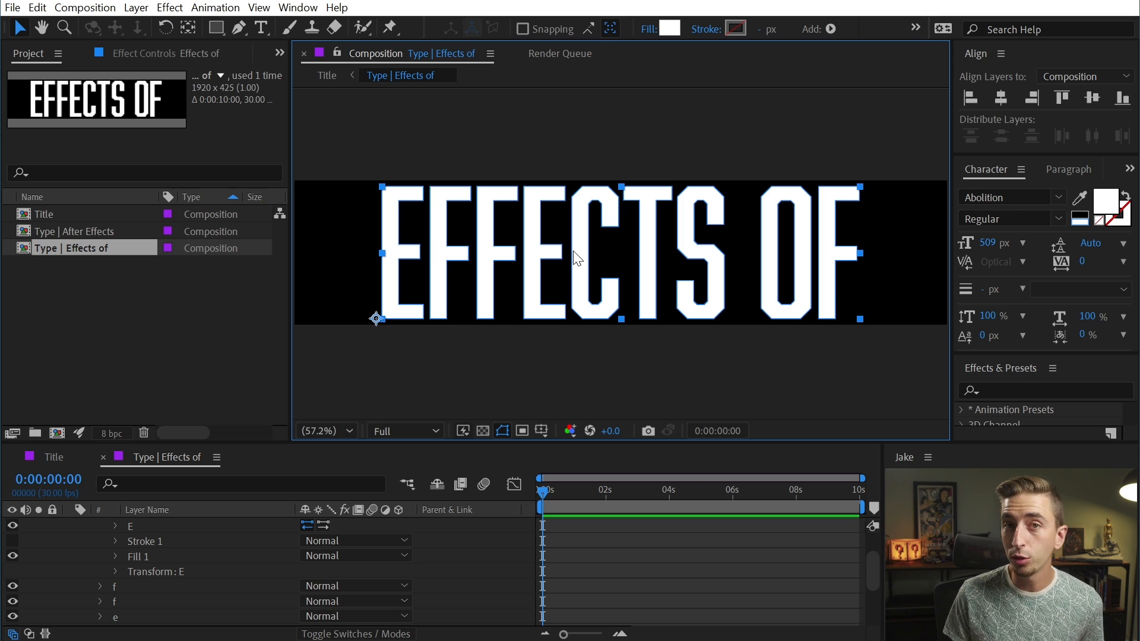
pyautogui.click(239, 28)
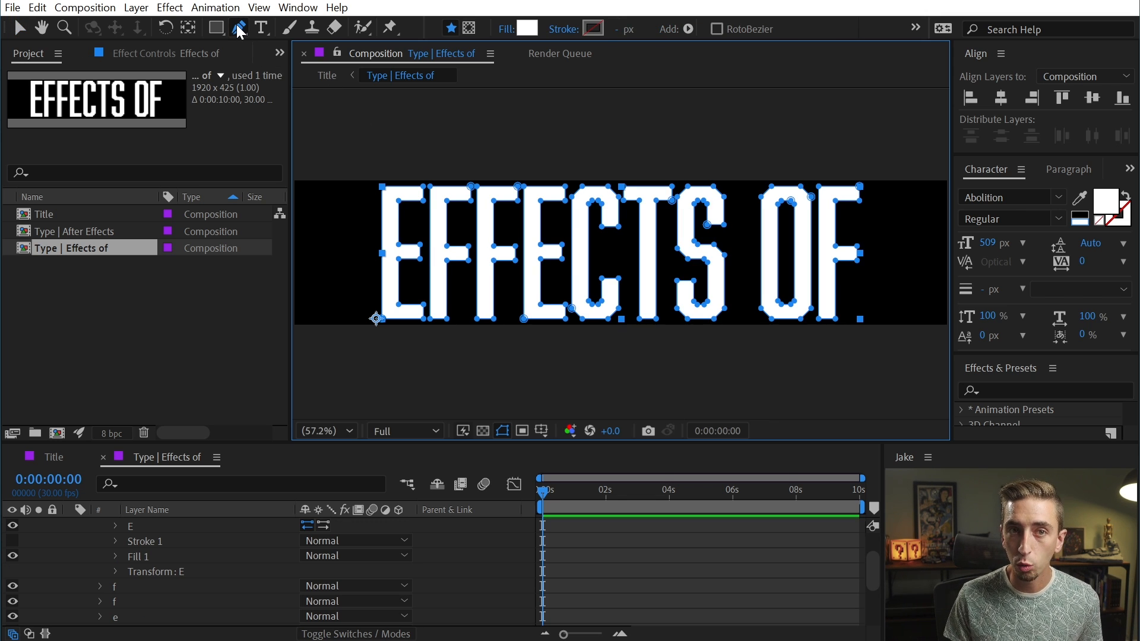
pyautogui.click(392, 194)
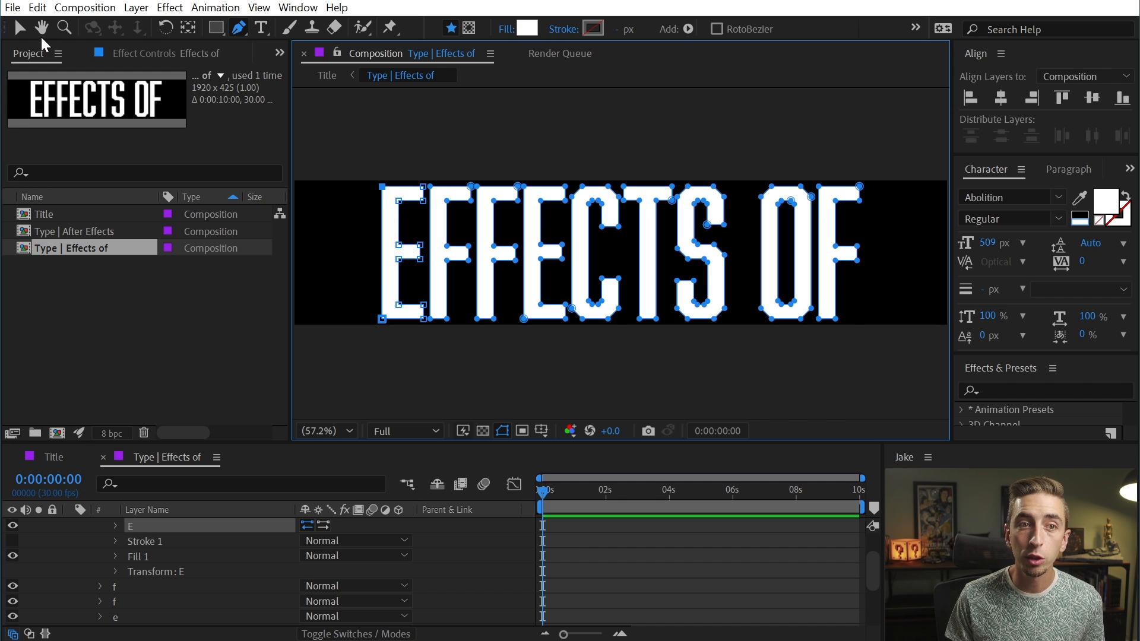
pyautogui.click(20, 27)
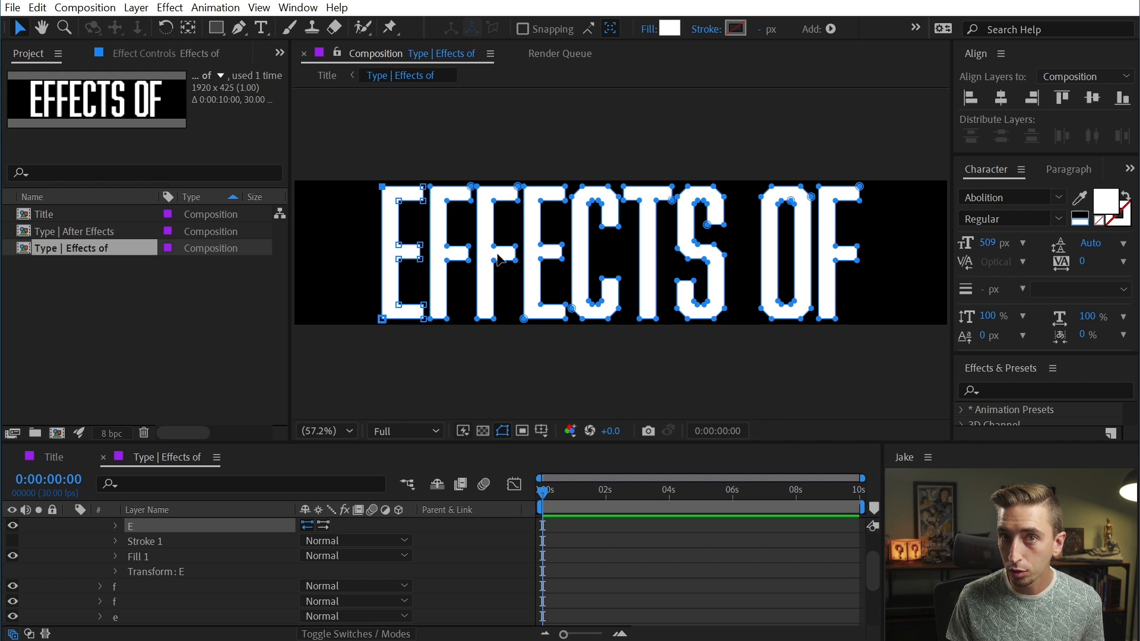
pyautogui.moveTo(387, 181); pyautogui.dragTo(890, 357)
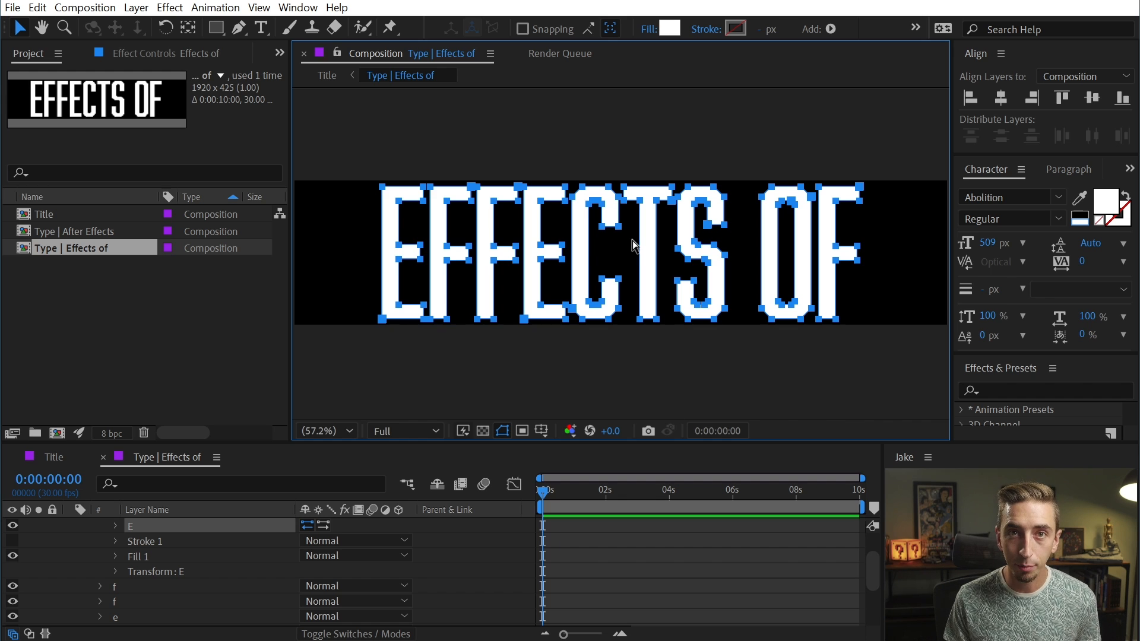
pyautogui.press('Delete')
# Delete every emptied letter group of the shape layer except the first one, E.
pyautogui.scroll(2, 133, 571)
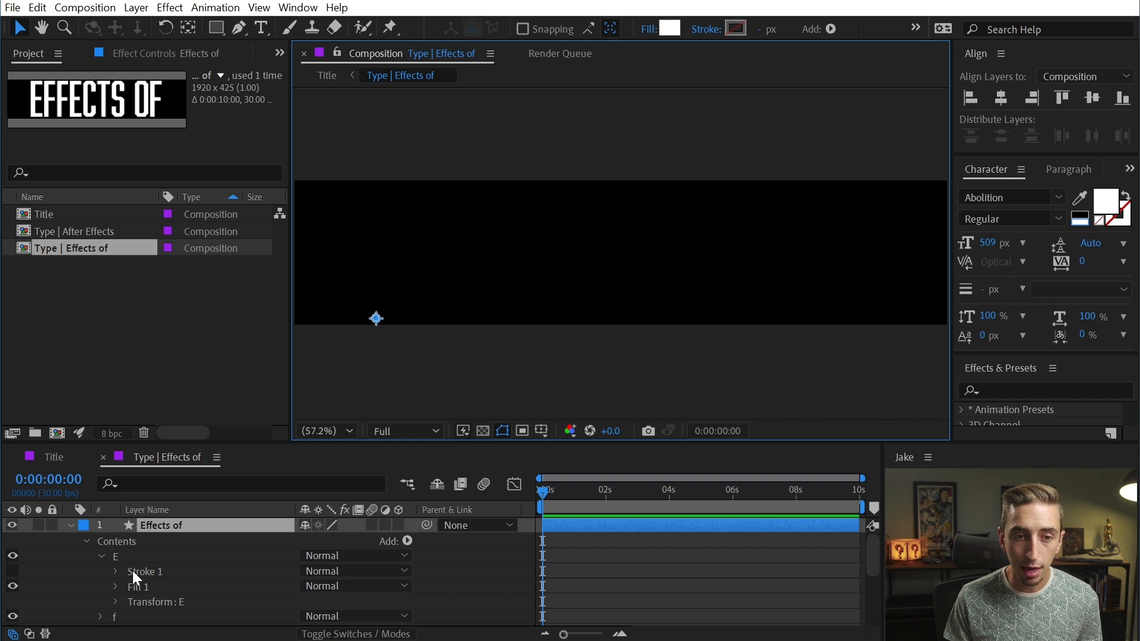
pyautogui.click(101, 556)
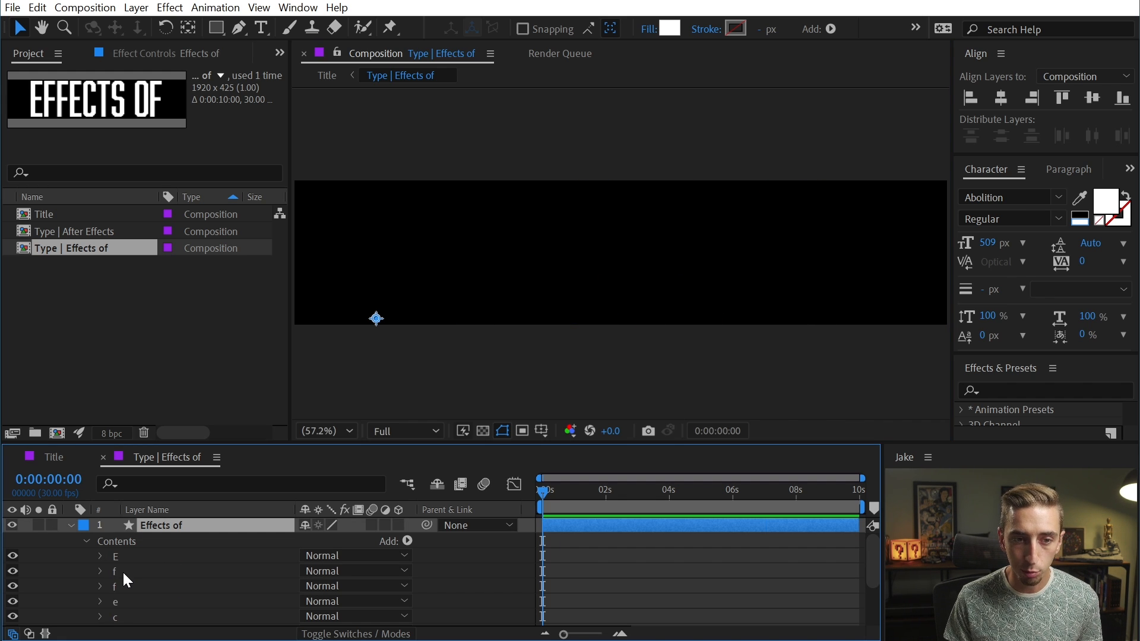
pyautogui.click(124, 574)
pyautogui.scroll(-2, 131, 576)
pyautogui.keyDown('shift'); pyautogui.click(125, 601); pyautogui.keyUp('shift')
pyautogui.scroll(1, 149, 592)
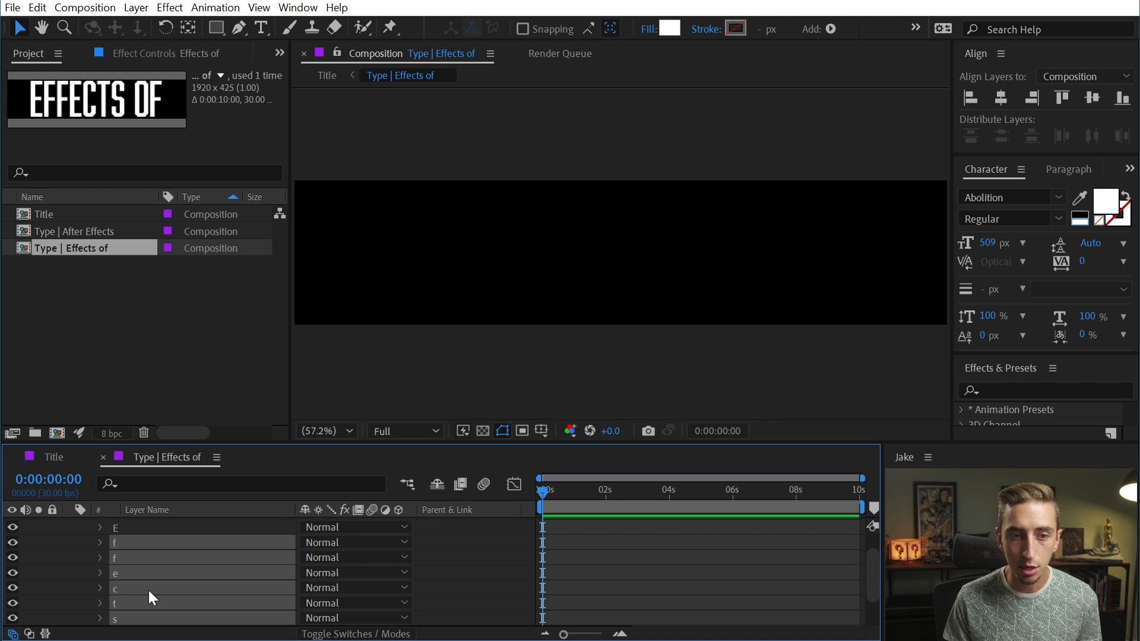
pyautogui.scroll(1, 148, 590)
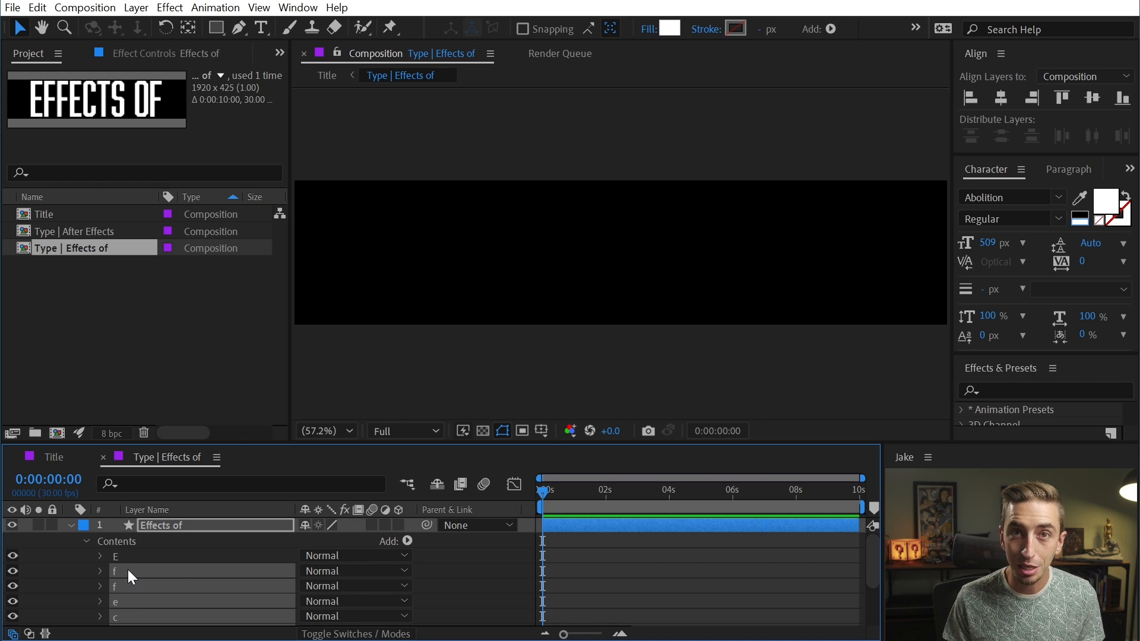
pyautogui.press('Delete')
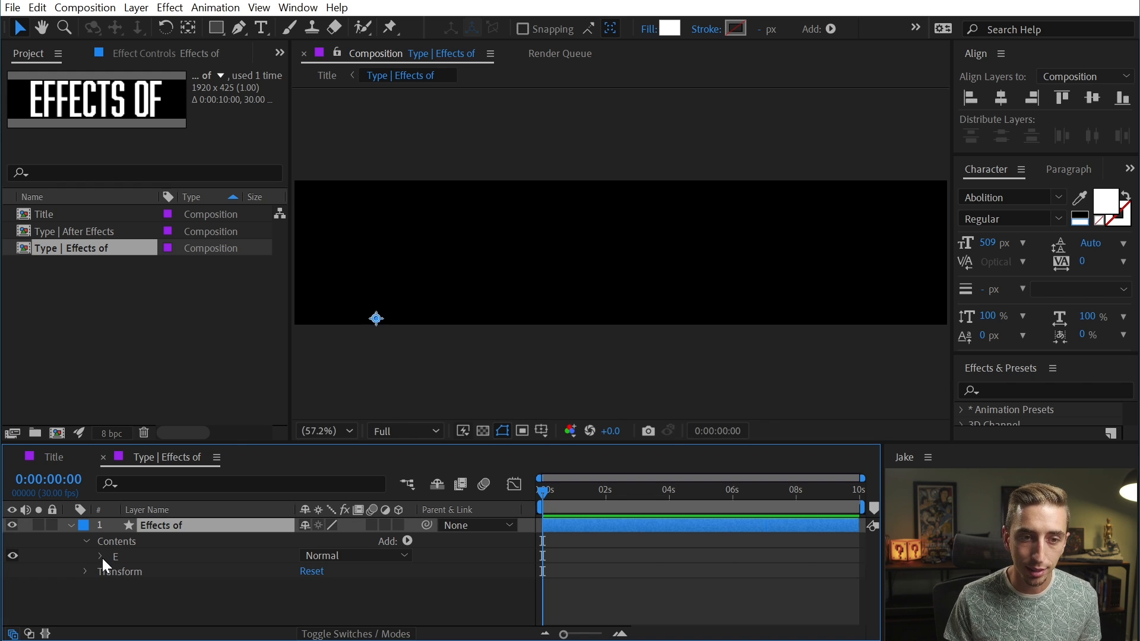
# Rename the remaining E group as Paths and paste all the cut letter paths into it.
pyautogui.click(118, 555)
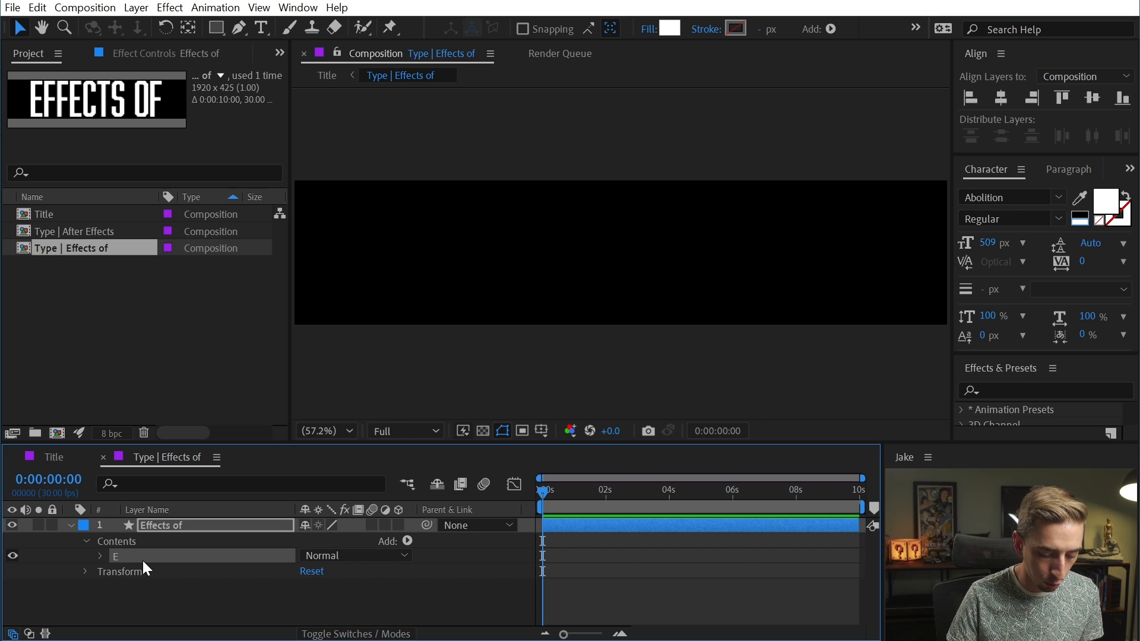
pyautogui.press('Return')
pyautogui.write('Paths')
pyautogui.press('Return')
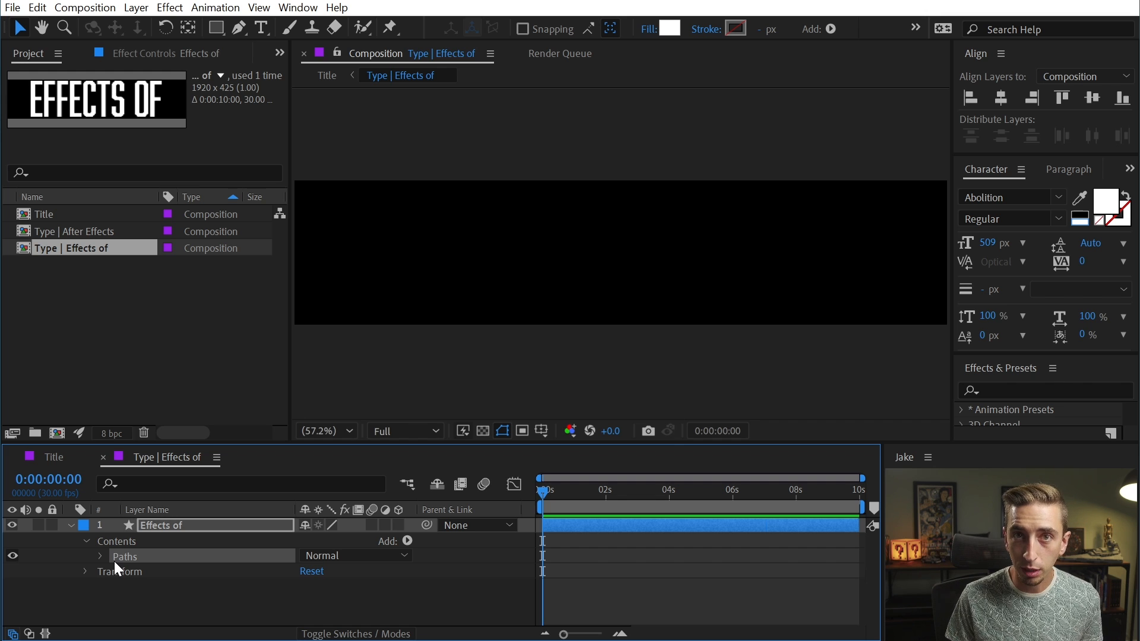
pyautogui.hotkey('ctrl', 'v')
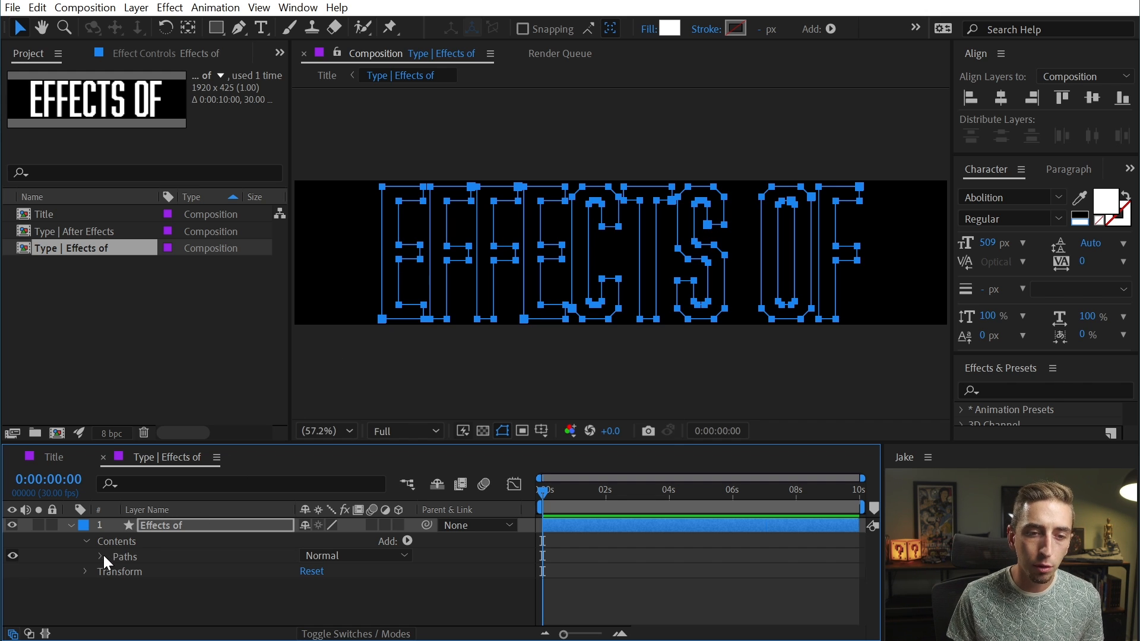
# Move Fill 1 out of the Paths group to directly below it, delete Stroke 1 and collapse the group.
pyautogui.click(101, 556)
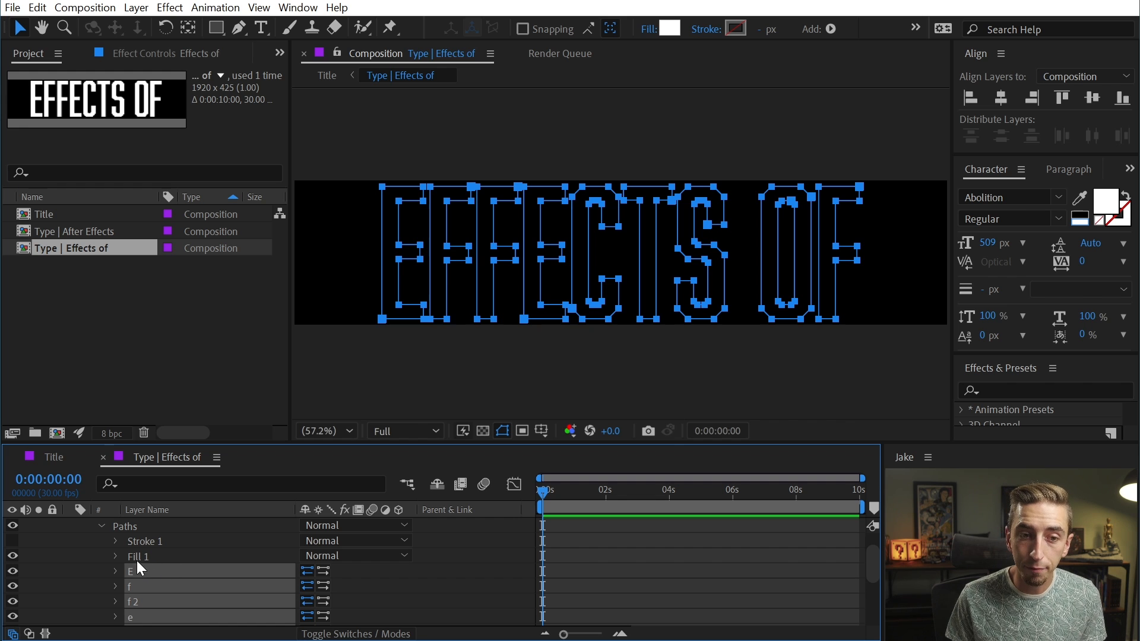
pyautogui.moveTo(136, 561)
pyautogui.mouseDown()
pyautogui.moveTo(148, 528)
pyautogui.moveTo(155, 548)
pyautogui.moveTo(139, 556)
pyautogui.moveTo(127, 546)
pyautogui.mouseUp()
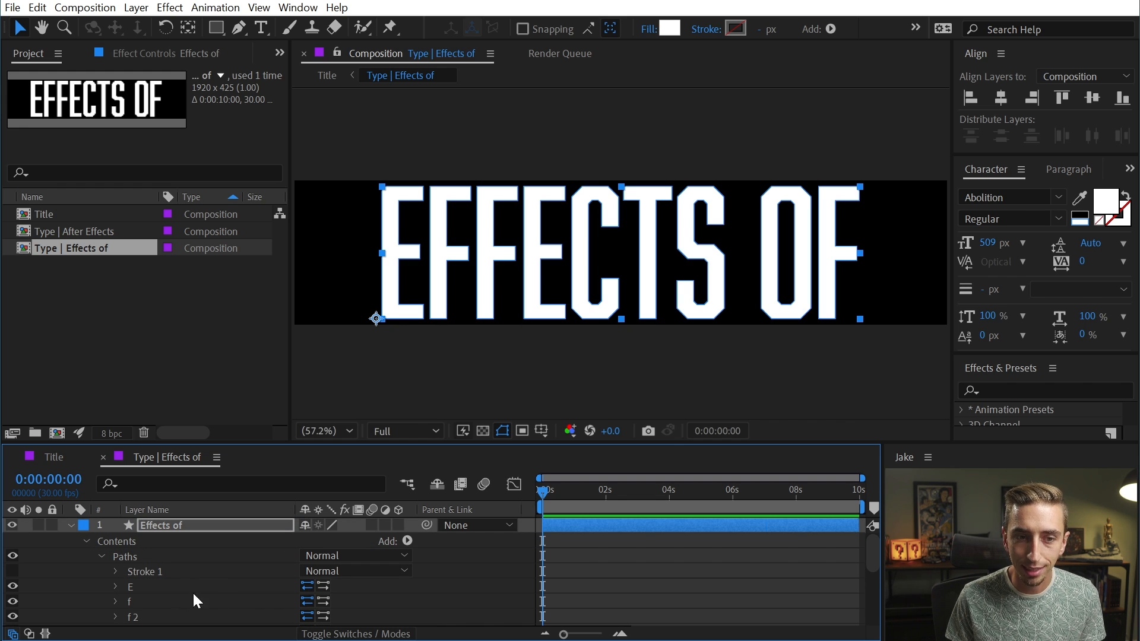
pyautogui.click(142, 570)
pyautogui.press('Delete')
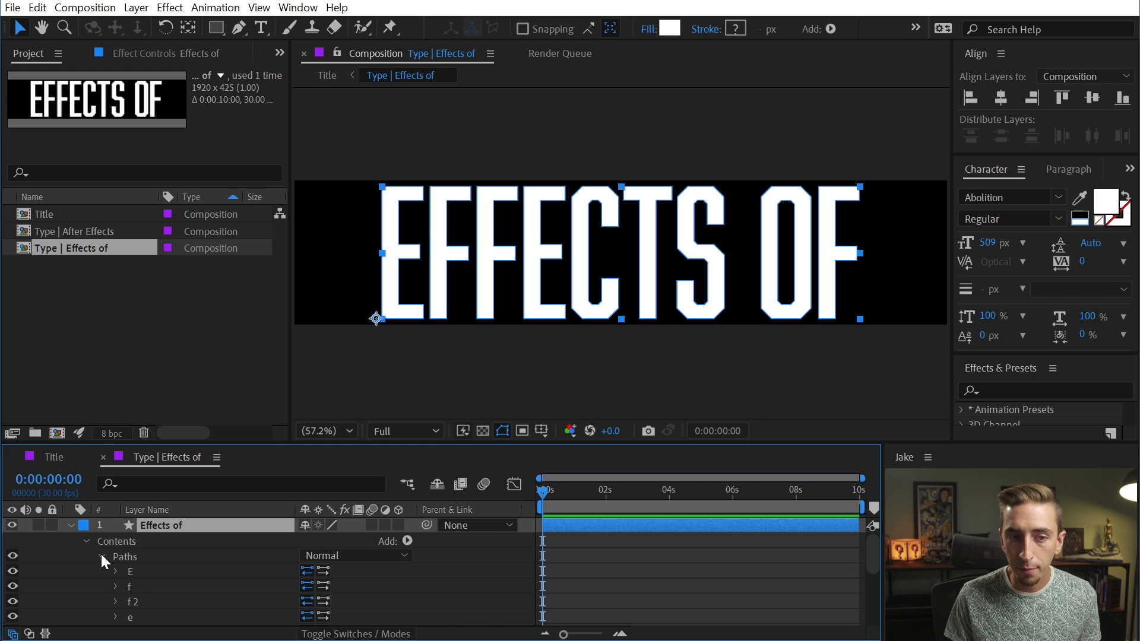
pyautogui.click(101, 555)
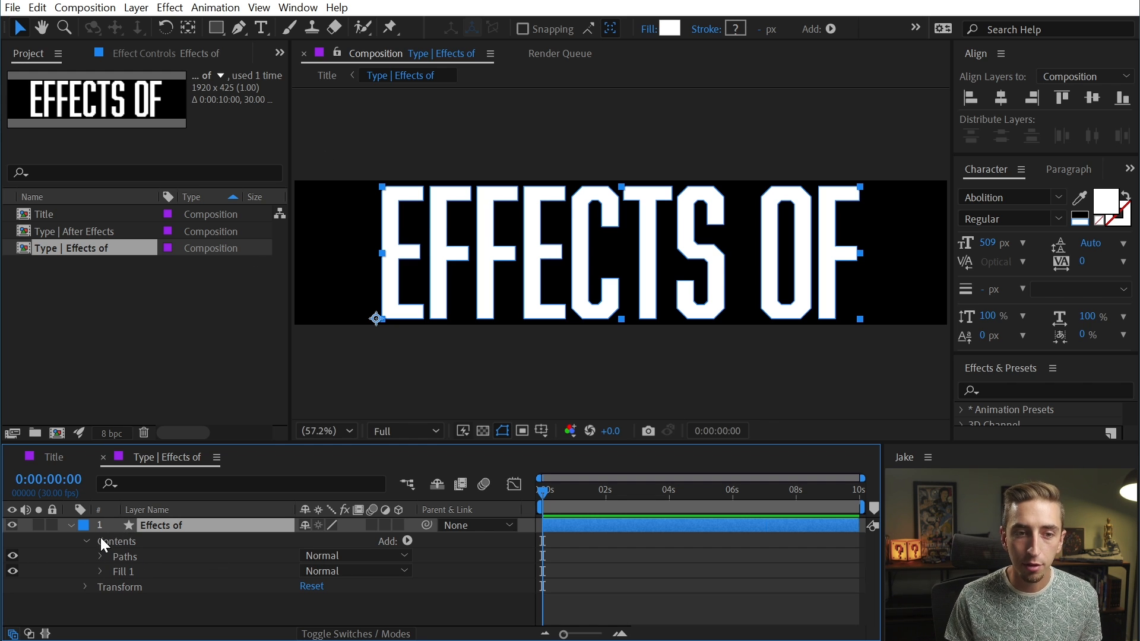
# Try placing Fill 1 above the Paths group and return it below the group.
pyautogui.click(100, 557)
pyautogui.click(101, 527)
pyautogui.click(120, 571)
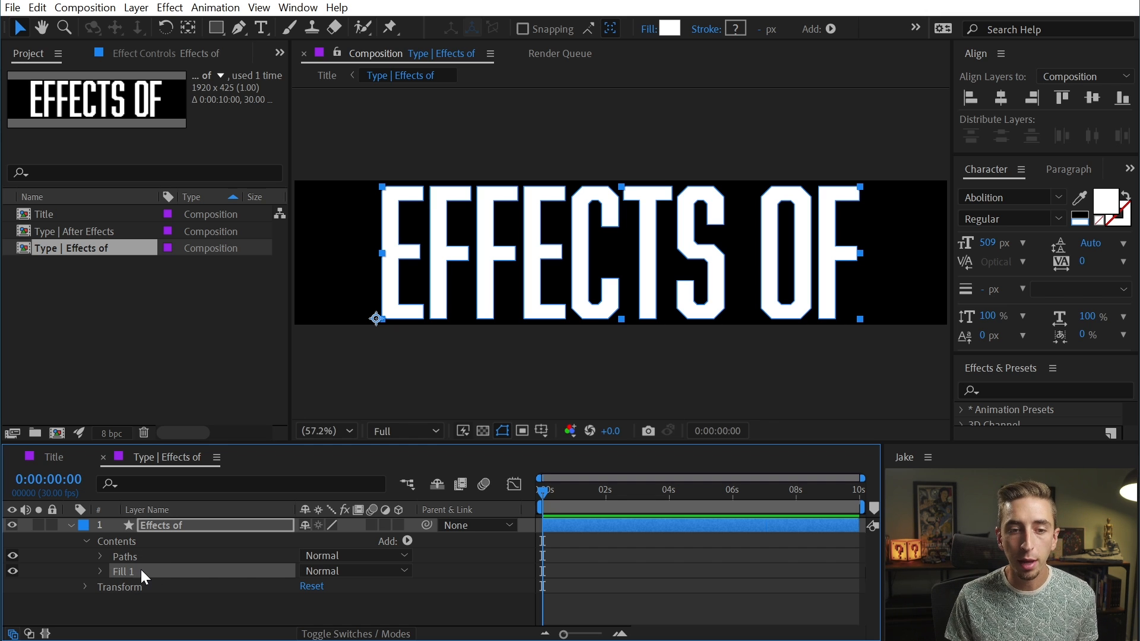
pyautogui.moveTo(140, 571); pyautogui.dragTo(139, 557)
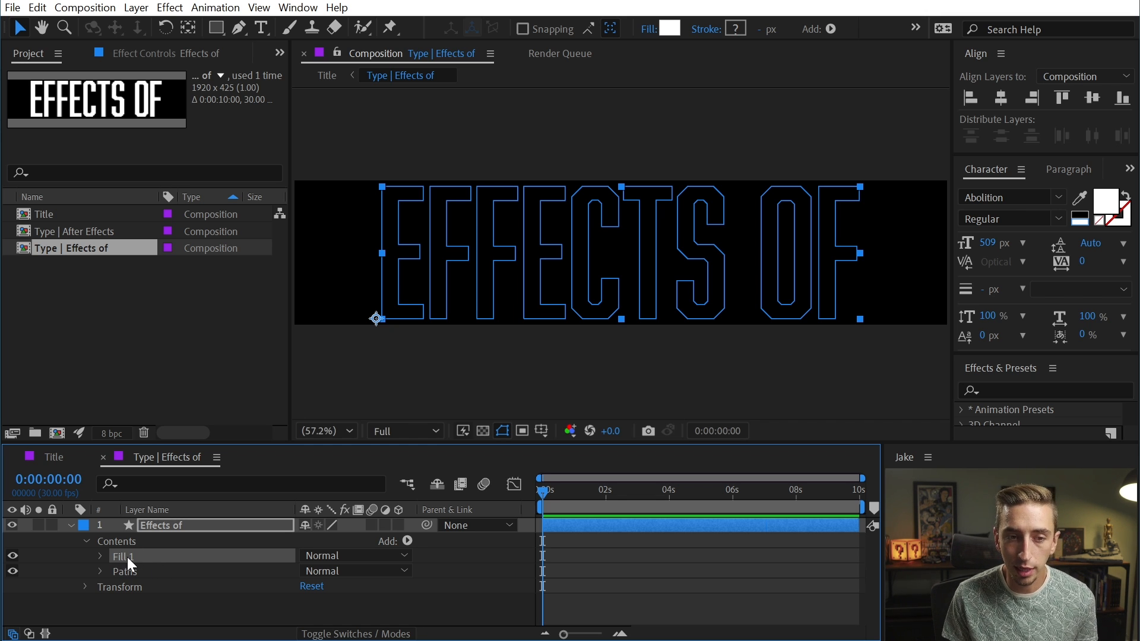
pyautogui.moveTo(128, 557); pyautogui.dragTo(124, 576)
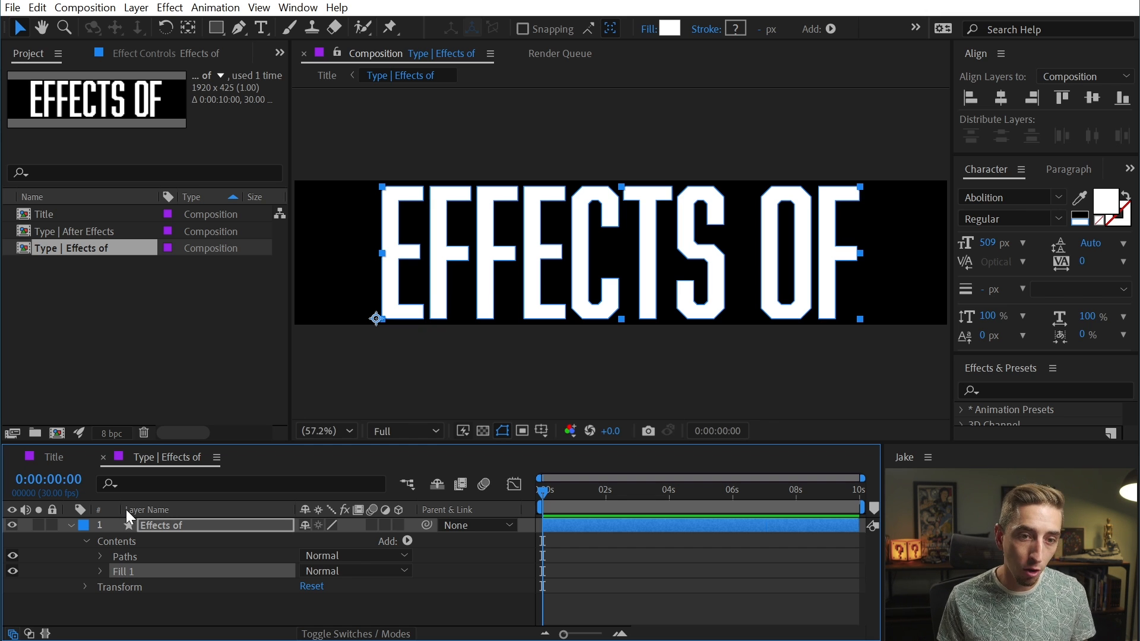
pyautogui.click(116, 558)
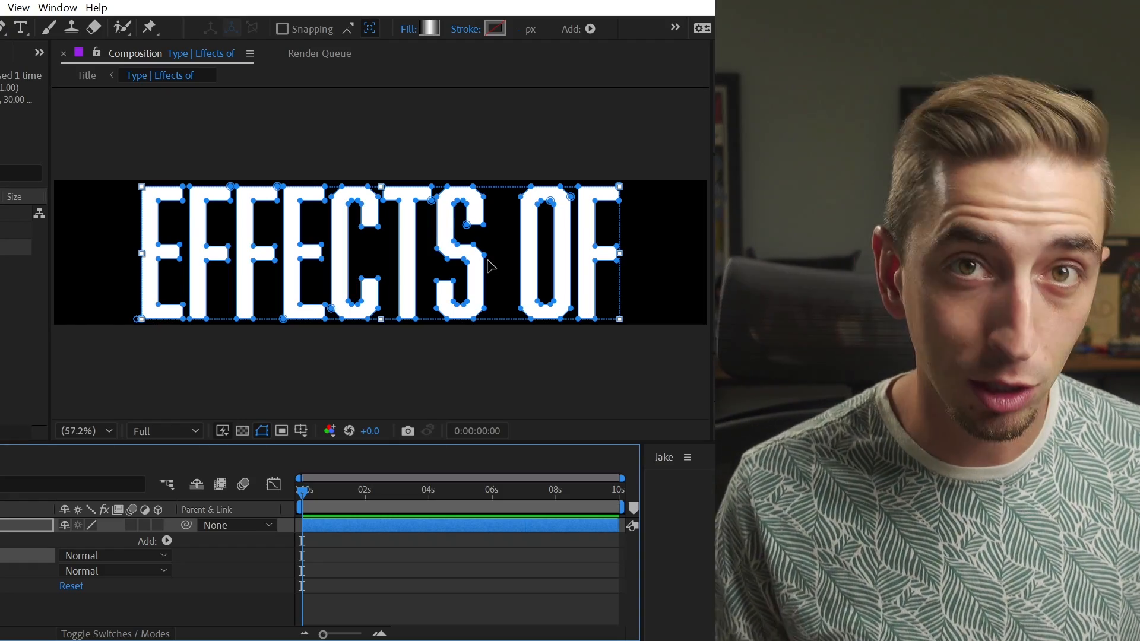
pyautogui.click(248, 353)
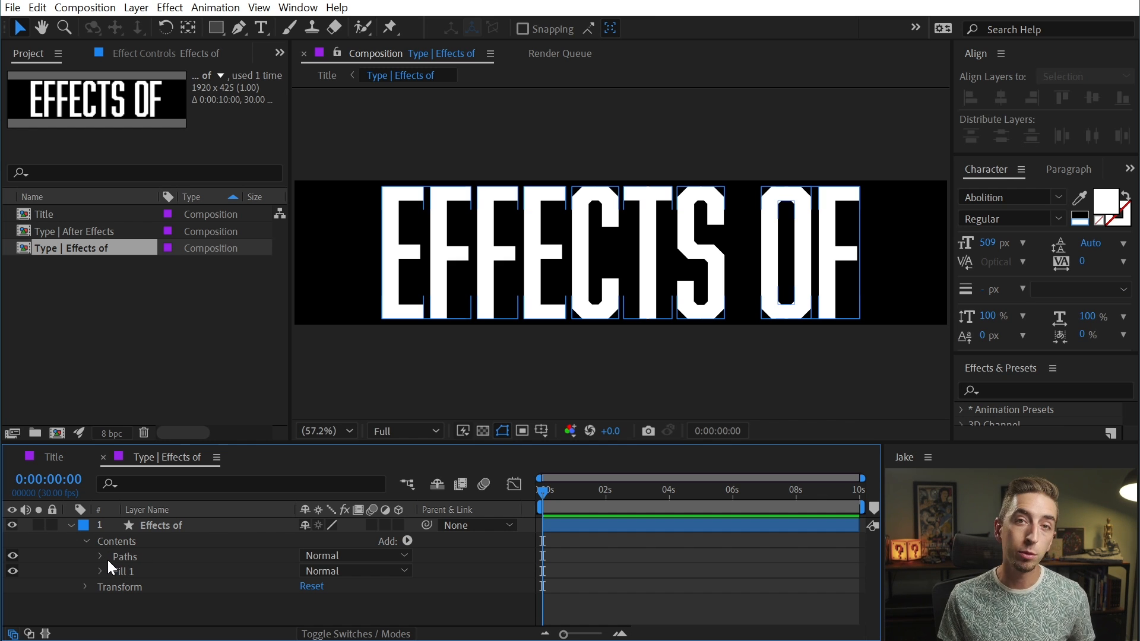
# Filter the timeline properties by "path" to list the path of every letter.
pyautogui.click(150, 483)
pyautogui.write('path')
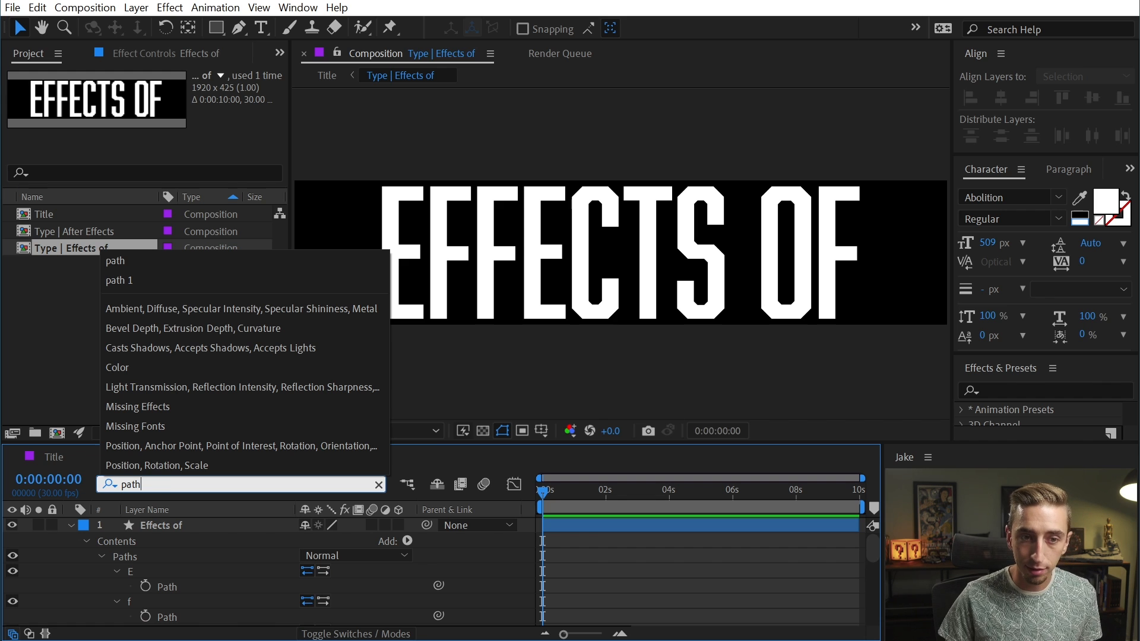
pyautogui.click(95, 570)
pyautogui.scroll(-2, 211, 564)
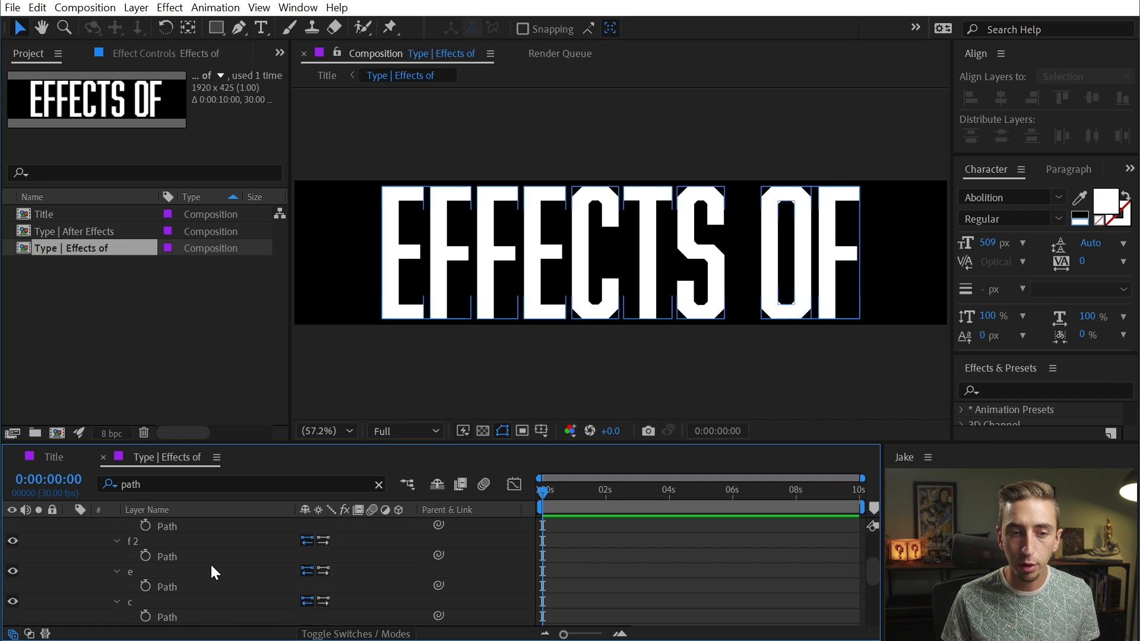
pyautogui.scroll(3, 209, 561)
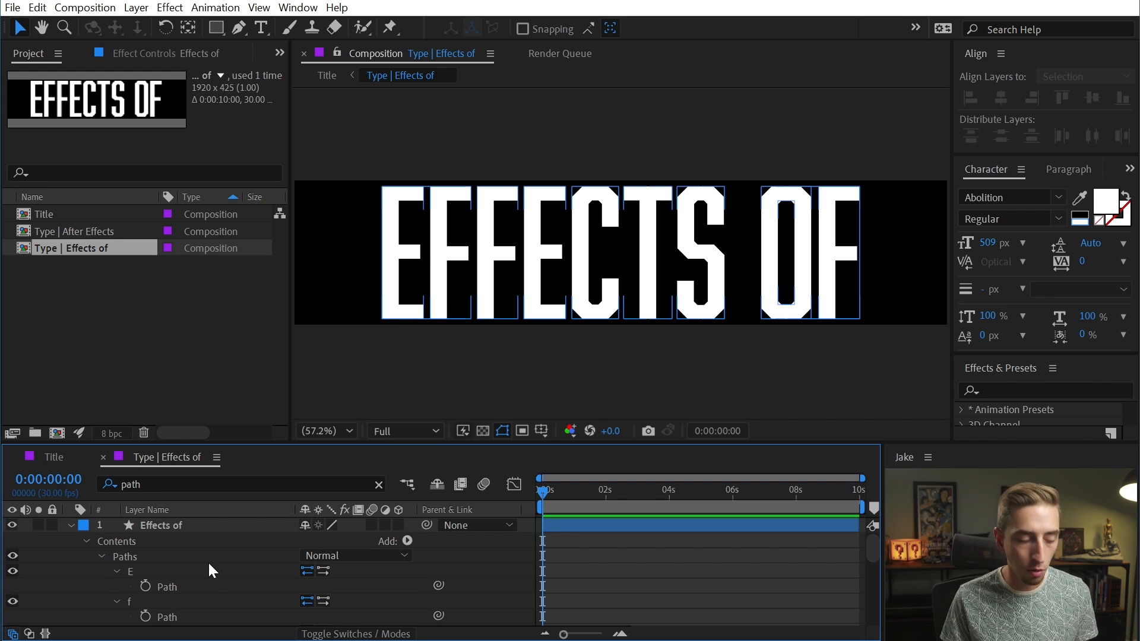
# Maximize and restore the timeline and the project panel in turn, ending with the timeline maximized over the filtered letter paths.
pyautogui.press('`')
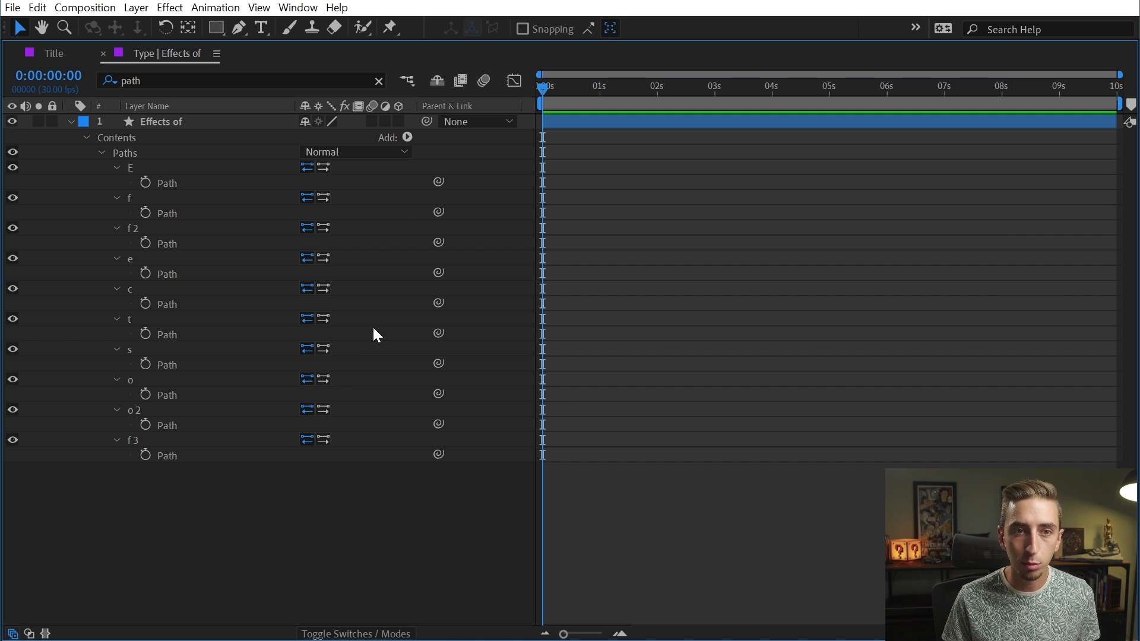
pyautogui.press('`')
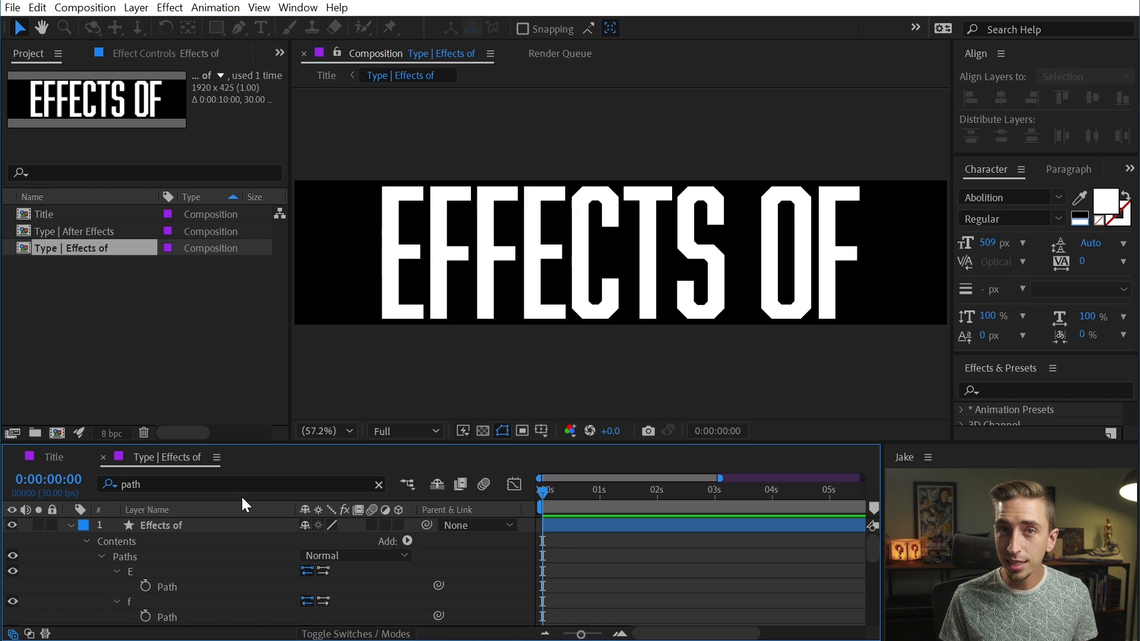
pyautogui.press('`')
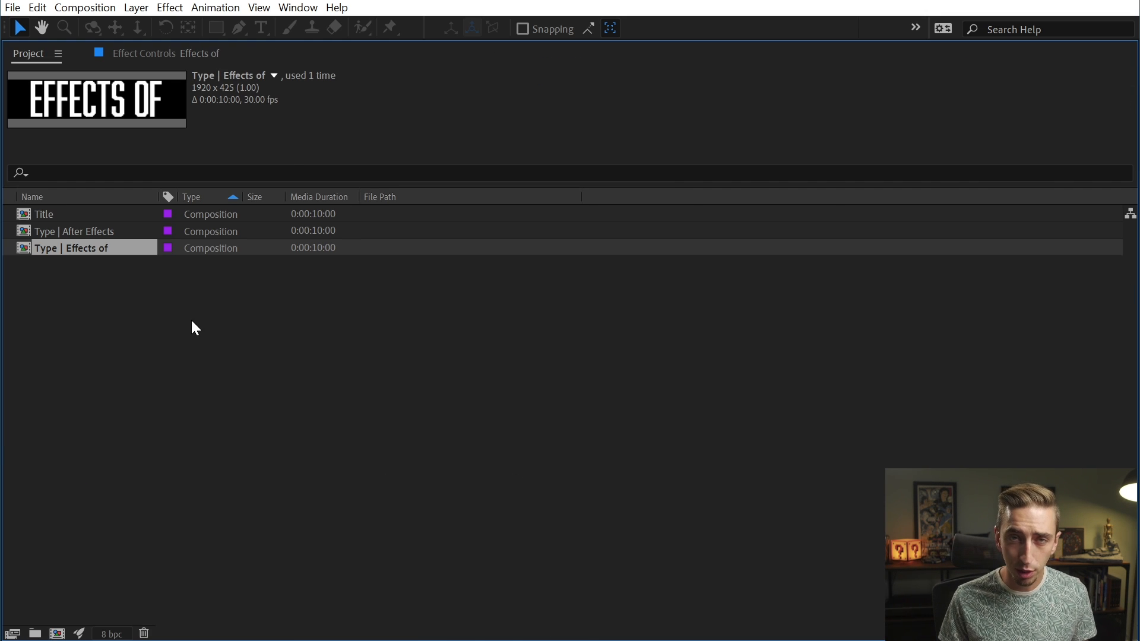
pyautogui.press('`')
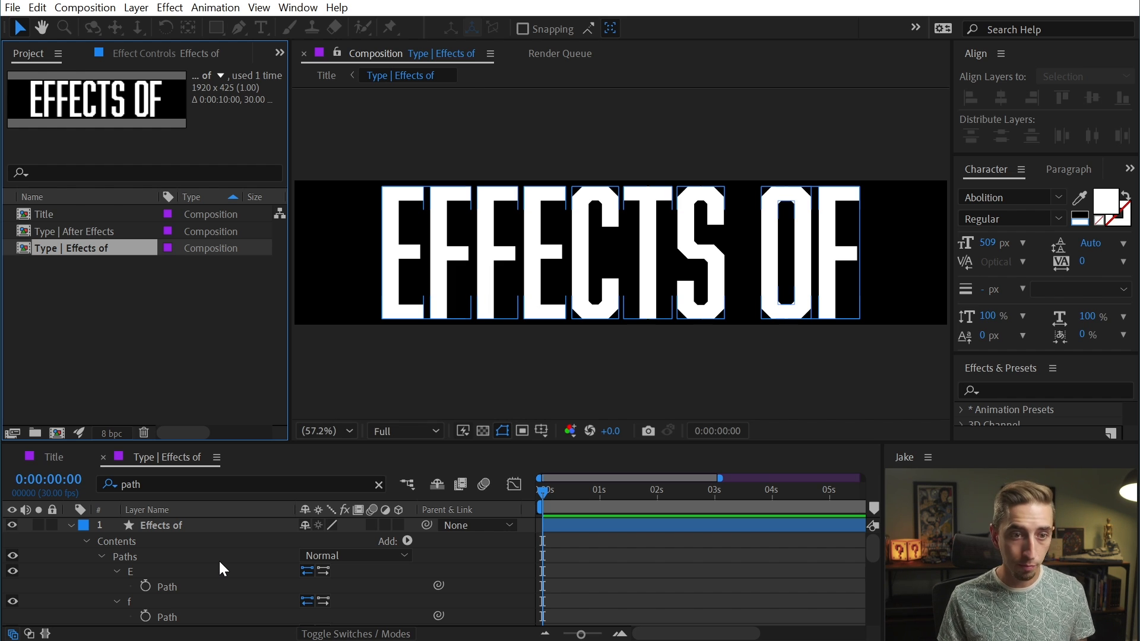
pyautogui.press('`')
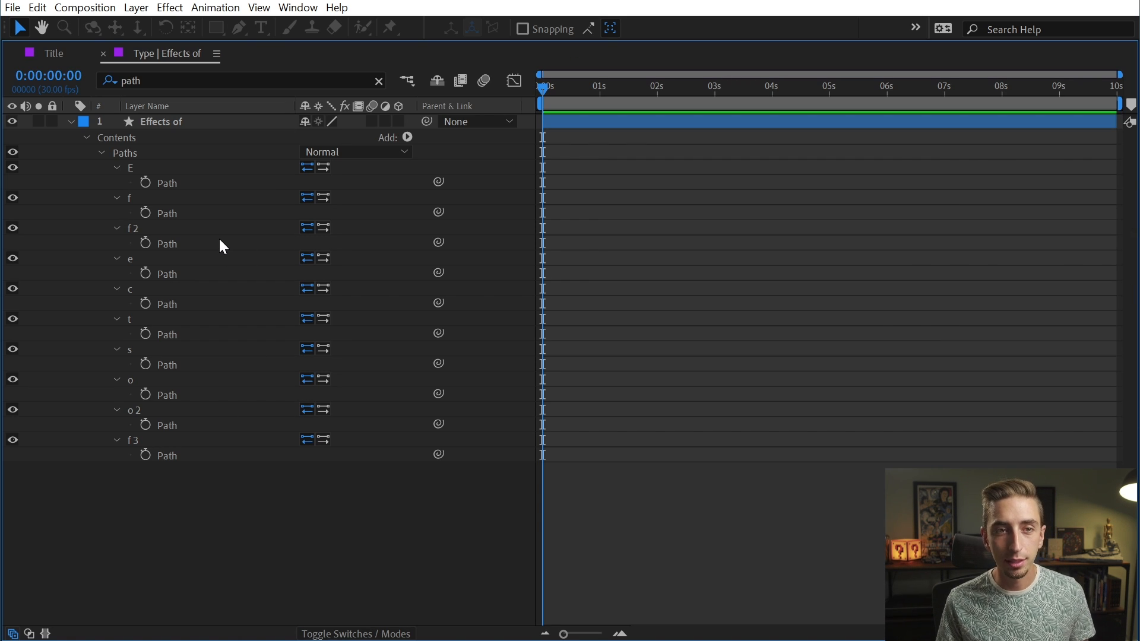
# Enable keyframing on every letter's Path at 0:00, clear the property filter and reveal only the keyframed paths of the Effects of layer.
pyautogui.moveTo(145, 180); pyautogui.dragTo(163, 489)
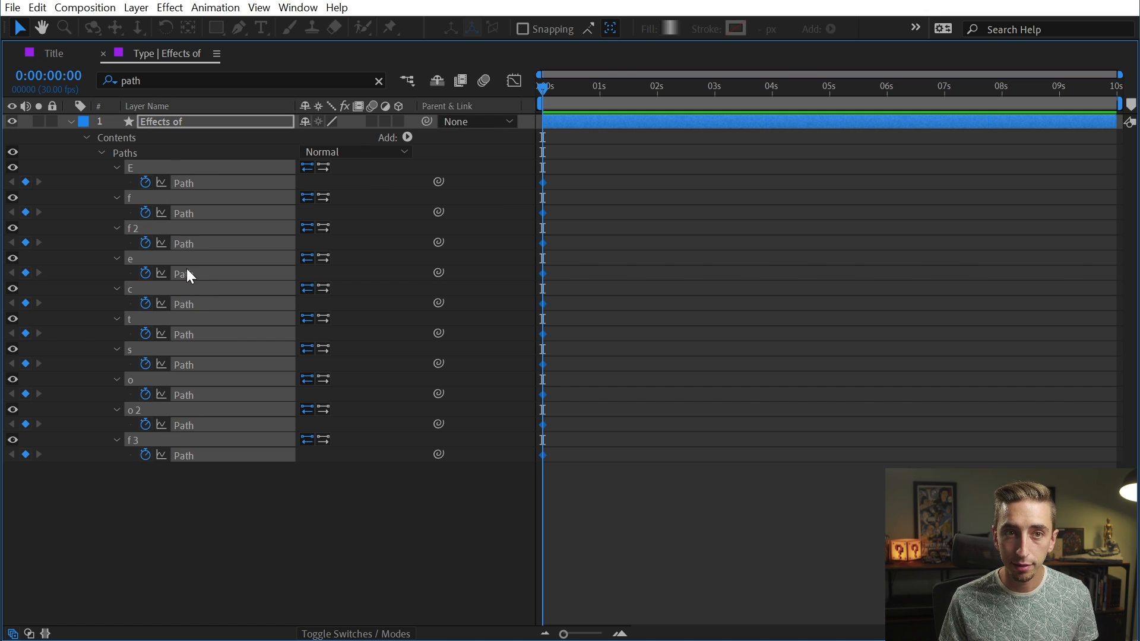
pyautogui.click(379, 81)
pyautogui.press('`')
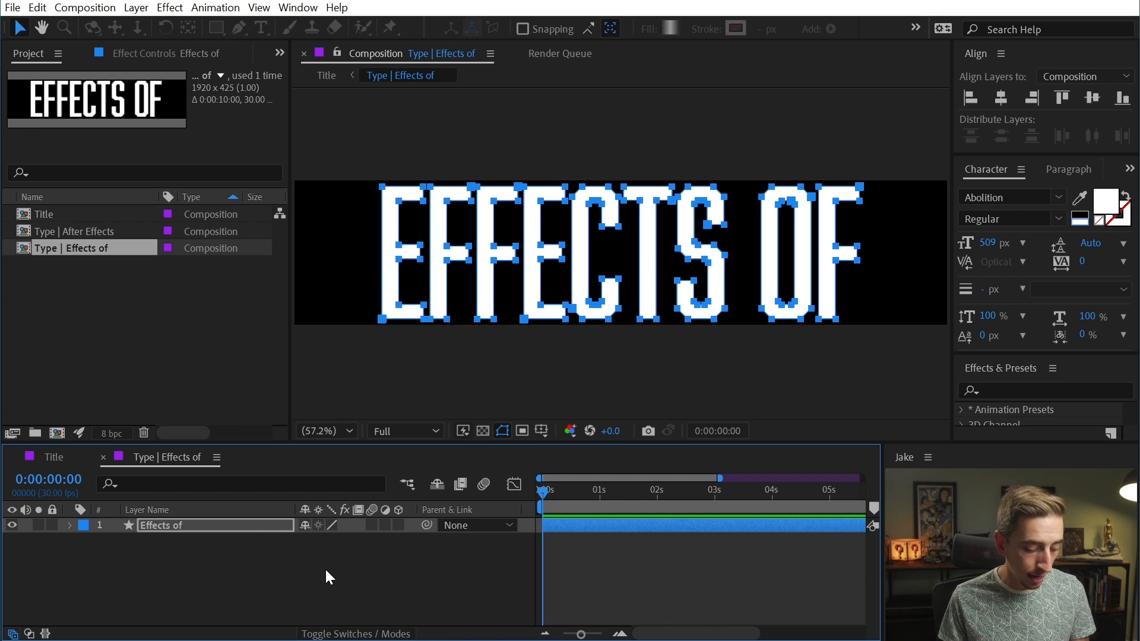
pyautogui.press('u')
pyautogui.scroll(-2, 653, 591)
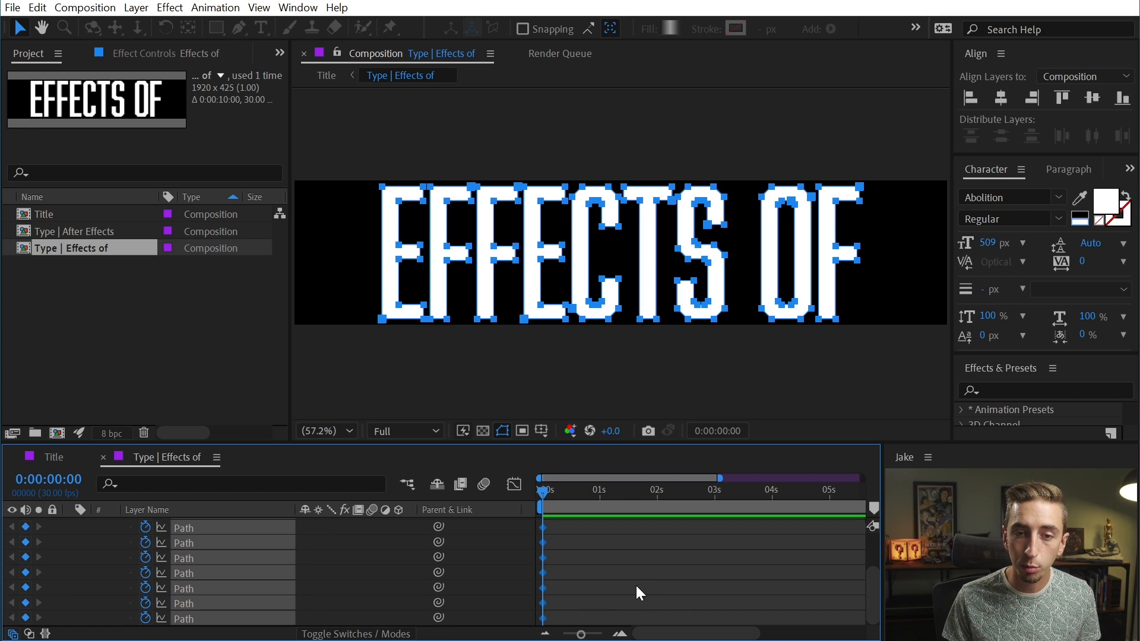
pyautogui.scroll(1, 637, 587)
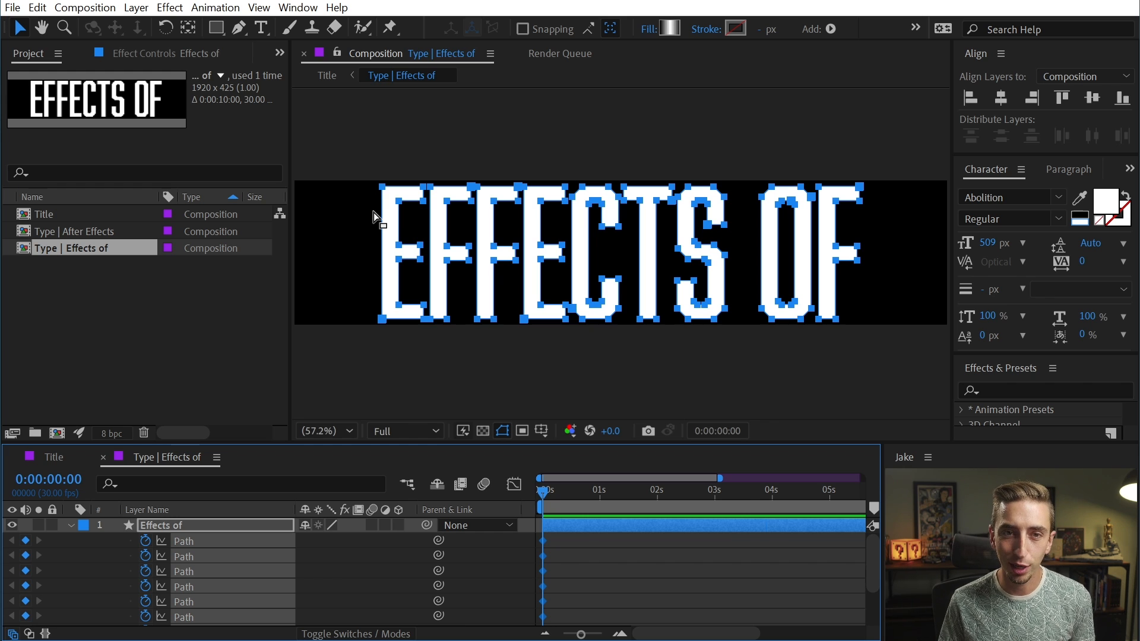
# Expose the letter path points, select those of every letter and shift the whole line to the composition's left edge.
pyautogui.click(381, 171)
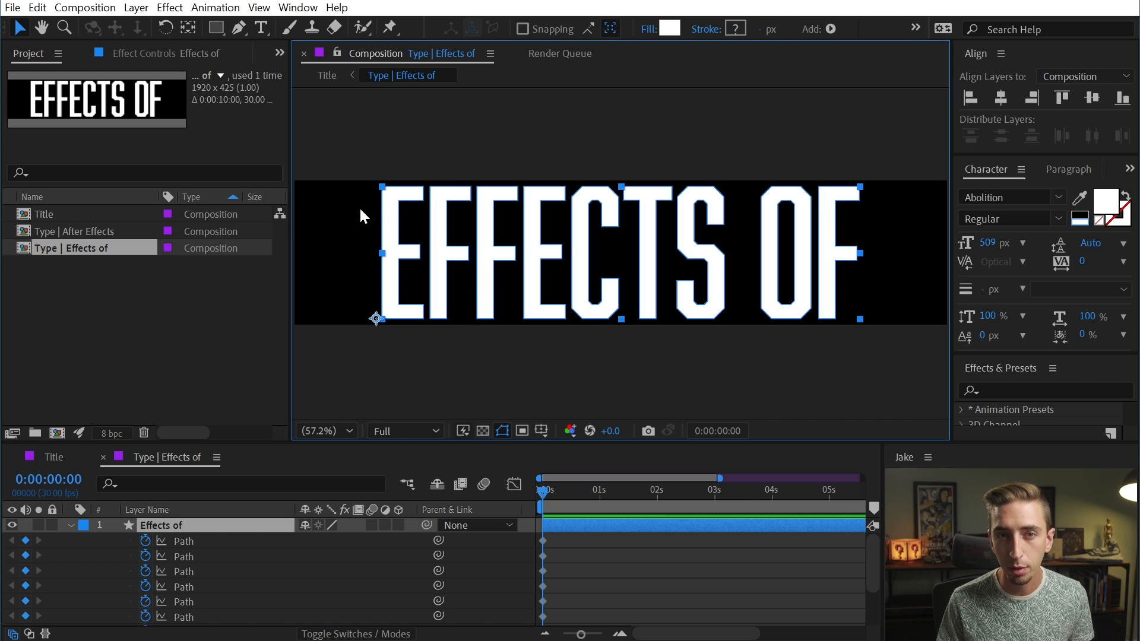
pyautogui.moveTo(360, 204)
pyautogui.mouseDown()
pyautogui.moveTo(392, 172)
pyautogui.moveTo(443, 211)
pyautogui.moveTo(885, 363)
pyautogui.mouseUp()
pyautogui.click(435, 328)
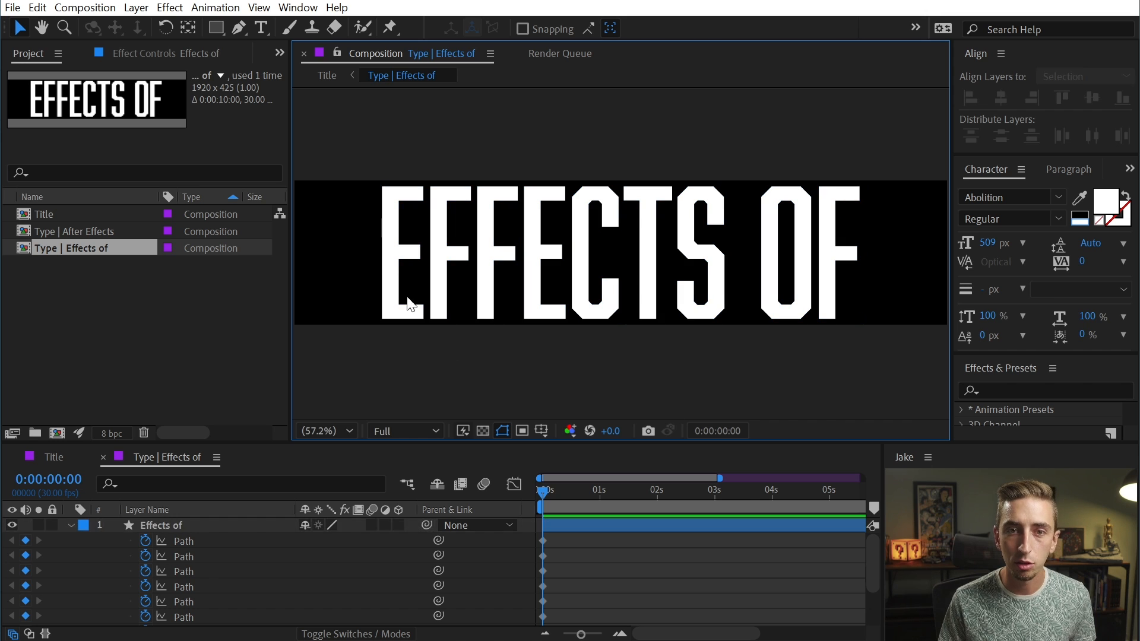
pyautogui.click(387, 230)
pyautogui.press('g')
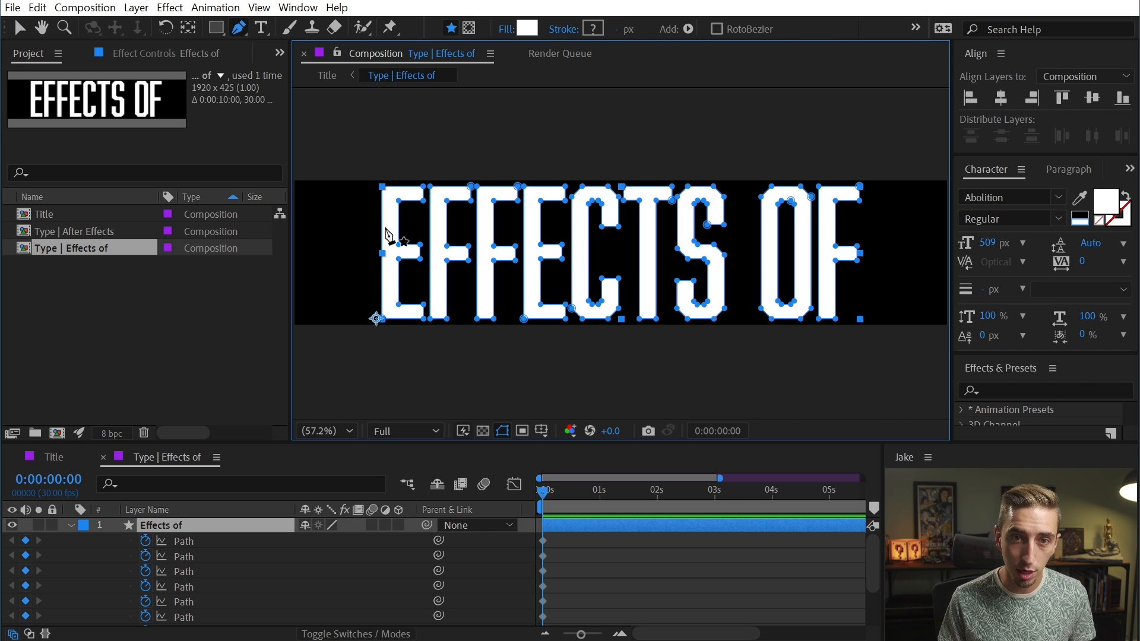
pyautogui.click(382, 186)
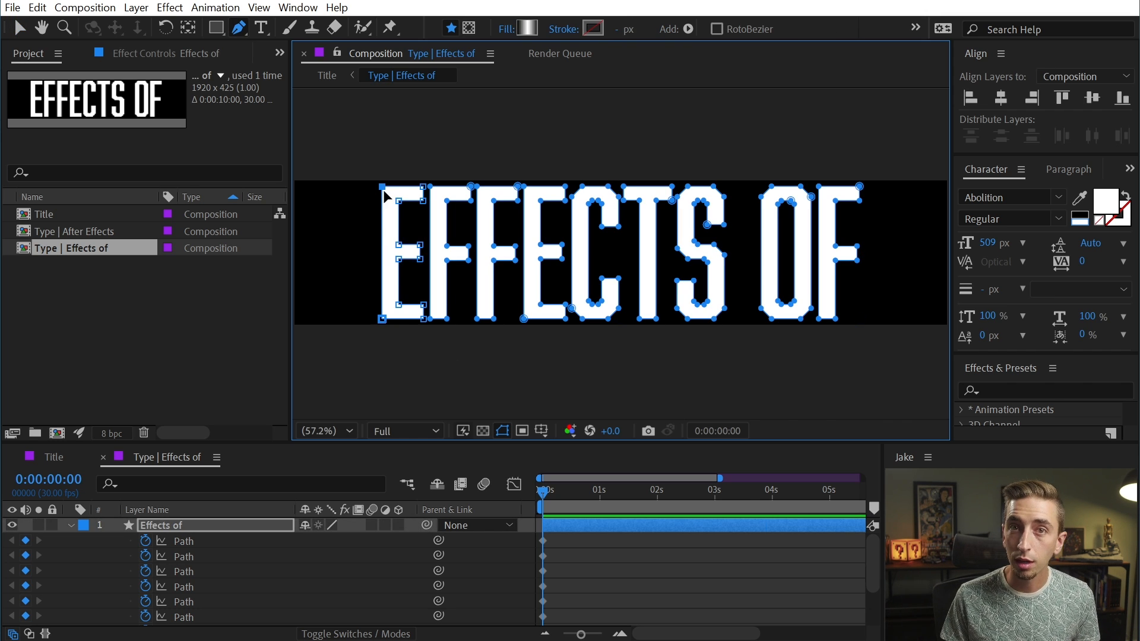
pyautogui.press('v')
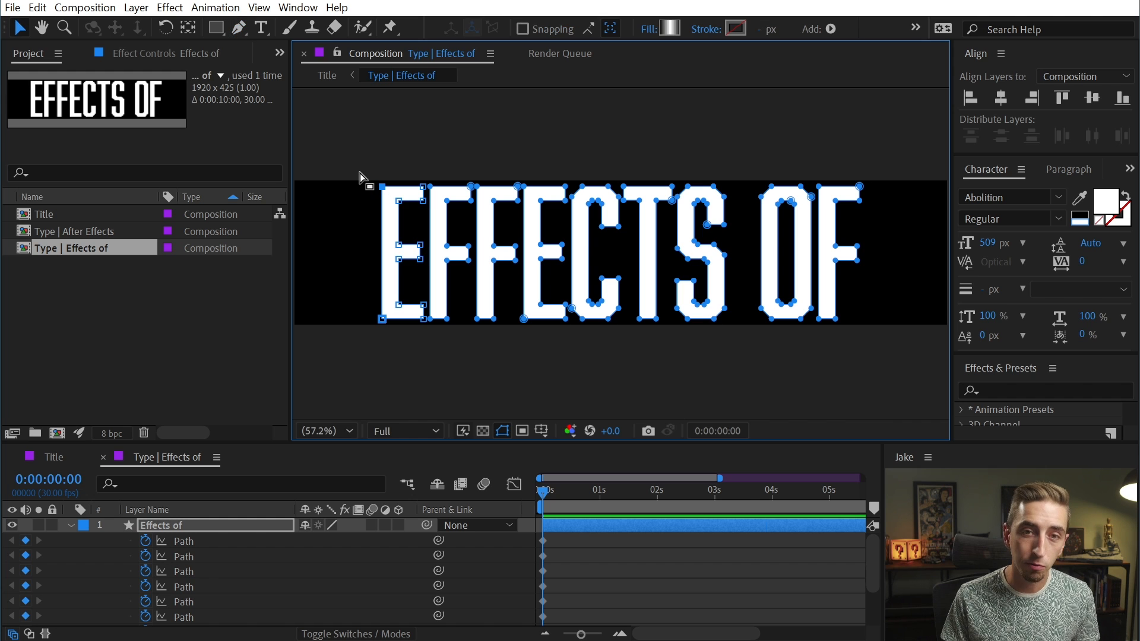
pyautogui.moveTo(344, 170); pyautogui.dragTo(894, 359)
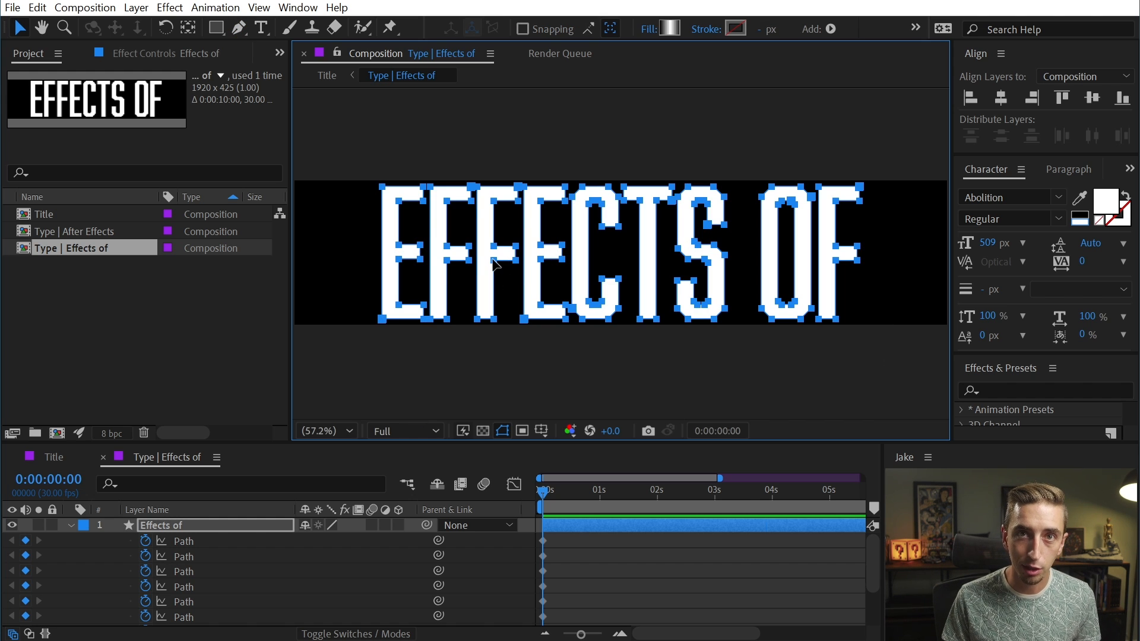
pyautogui.moveTo(380, 188); pyautogui.dragTo(298, 190)
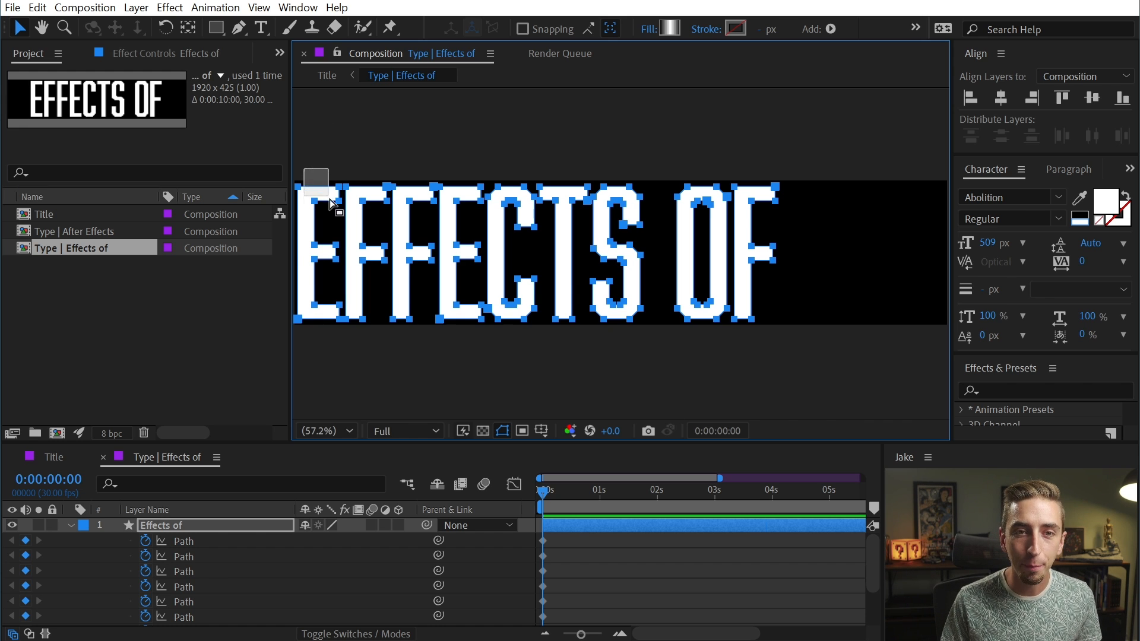
# Select the points at the ends of the first E's arms and move them inward to narrow the letter.
pyautogui.click(326, 167)
pyautogui.press('g')
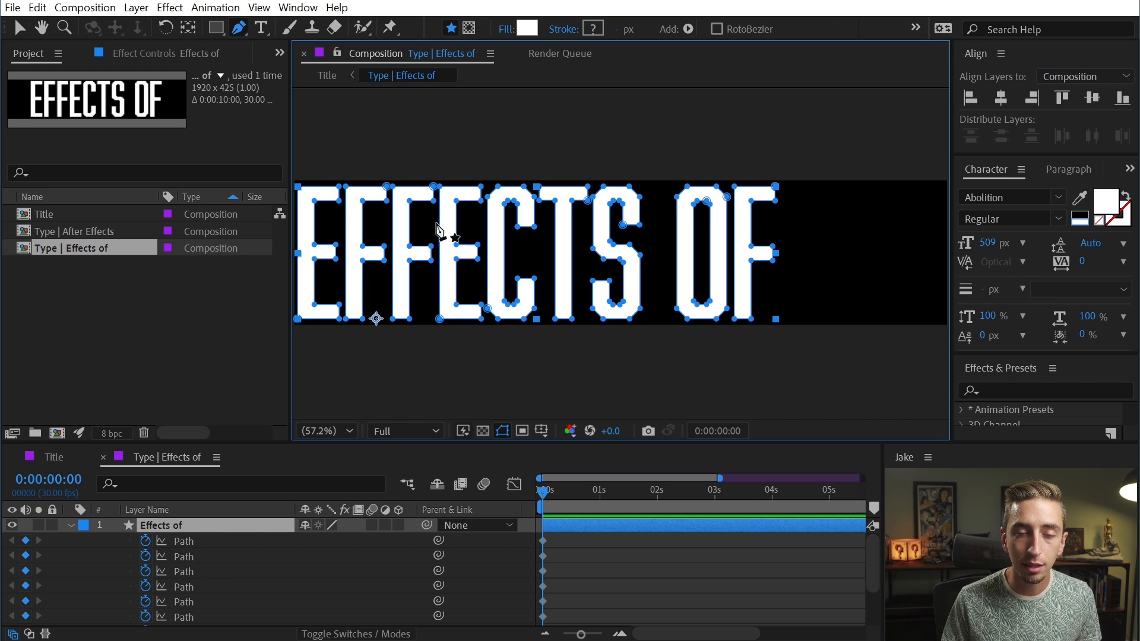
pyautogui.press('v')
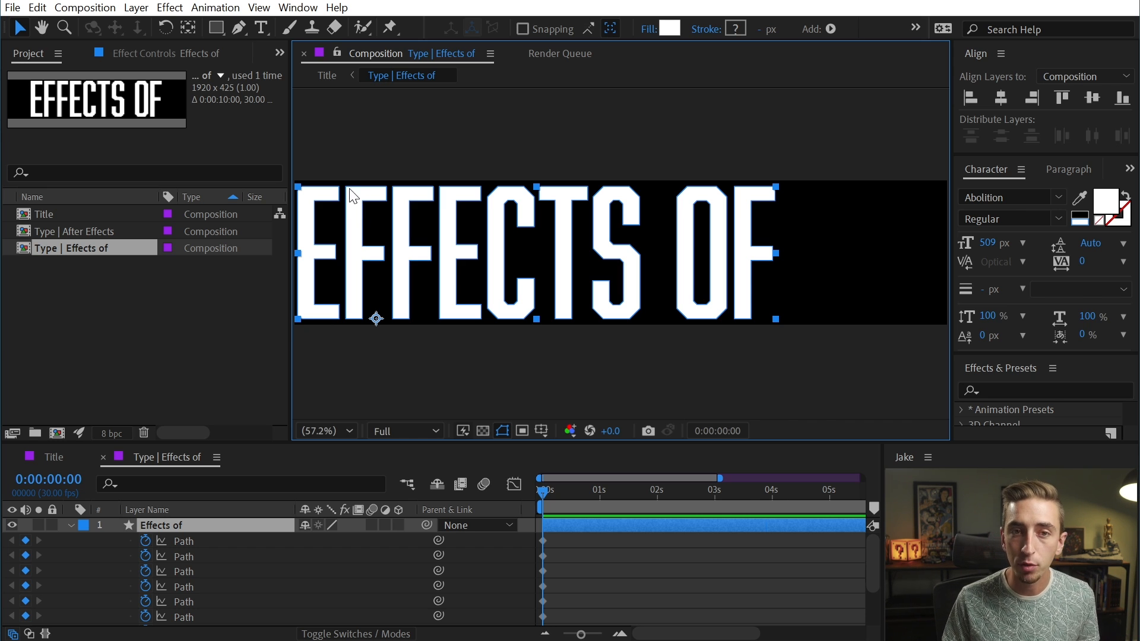
pyautogui.press('g')
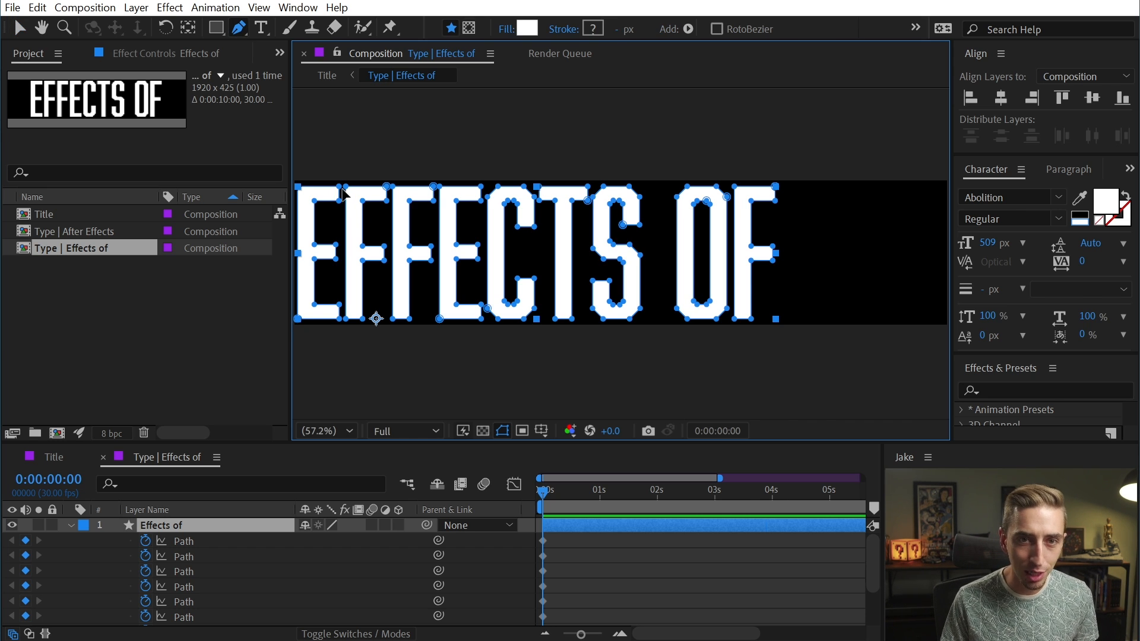
pyautogui.press('v')
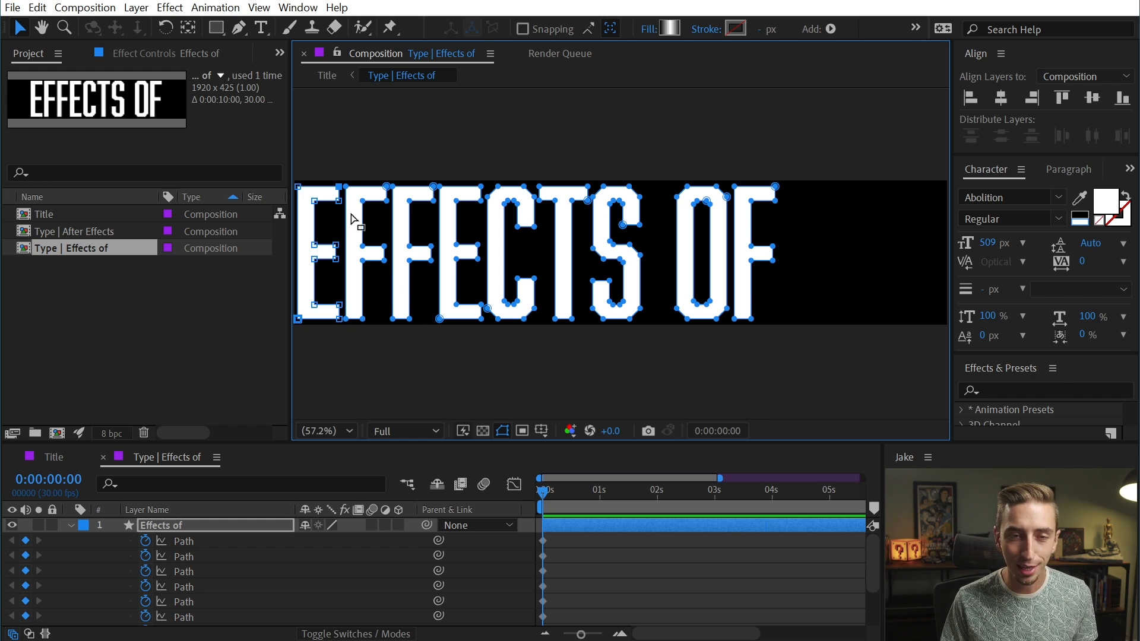
pyautogui.moveTo(320, 168); pyautogui.dragTo(327, 322)
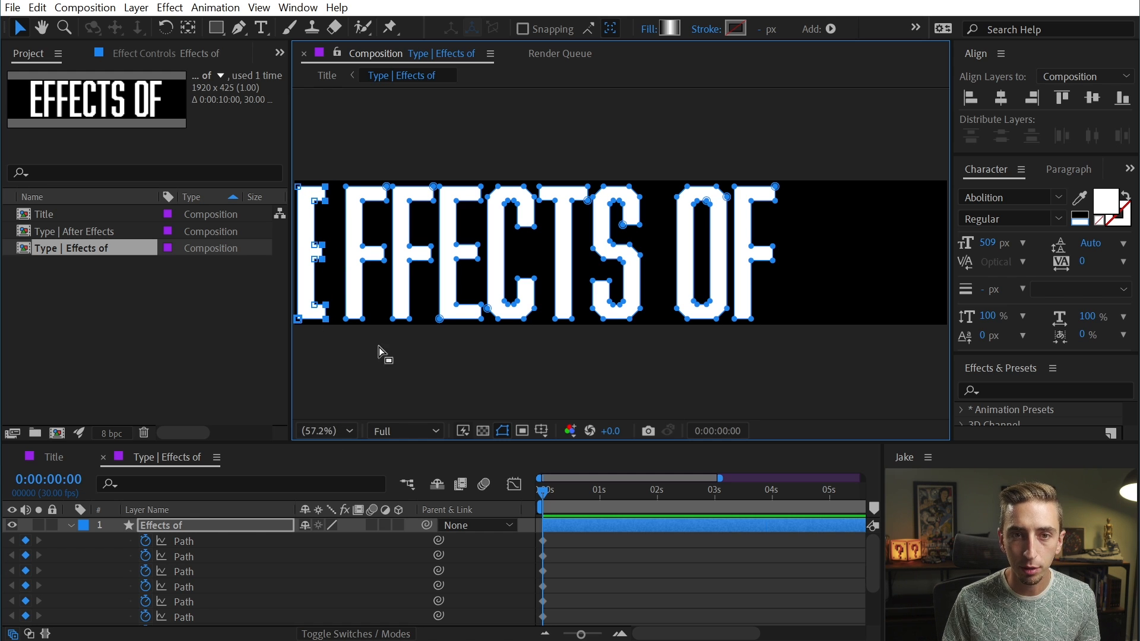
# Widen the first F by moving its stem points left and its arm ends, together with all following letters, right.
pyautogui.click(349, 191)
pyautogui.moveTo(335, 159); pyautogui.dragTo(352, 322)
pyautogui.moveTo(371, 166); pyautogui.dragTo(831, 359)
pyautogui.moveTo(383, 265); pyautogui.dragTo(425, 268)
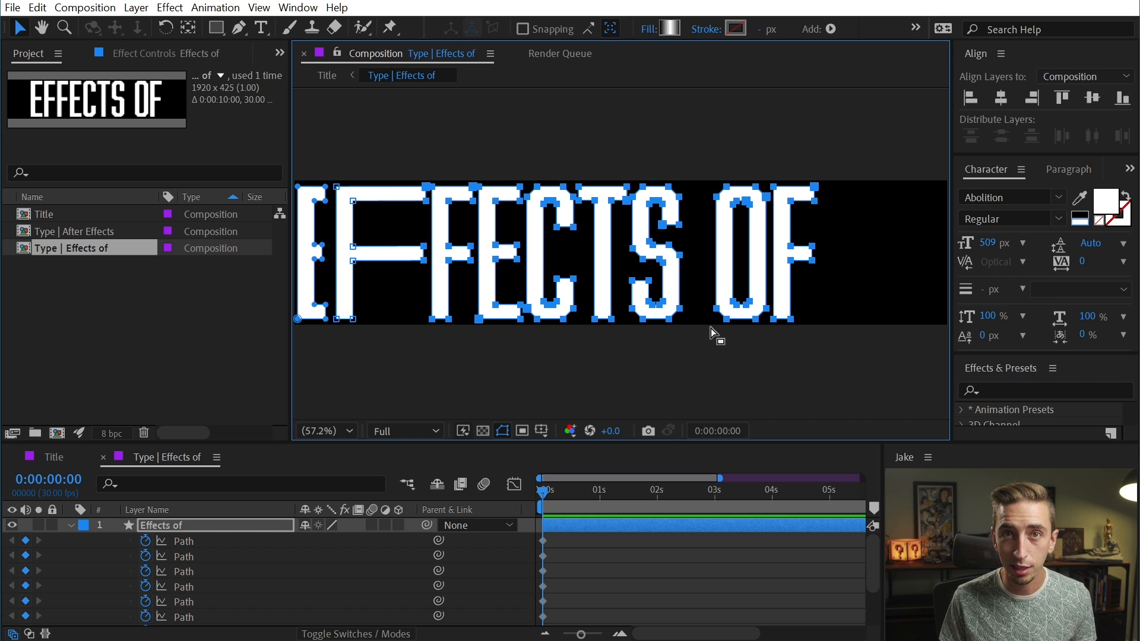
# Widen the C and the O by moving their right-hand points and the letters after them, extending the line to the composition's right edge.
pyautogui.moveTo(550, 170); pyautogui.dragTo(849, 345)
pyautogui.moveTo(563, 319); pyautogui.dragTo(622, 319)
pyautogui.moveTo(800, 170); pyautogui.dragTo(897, 344)
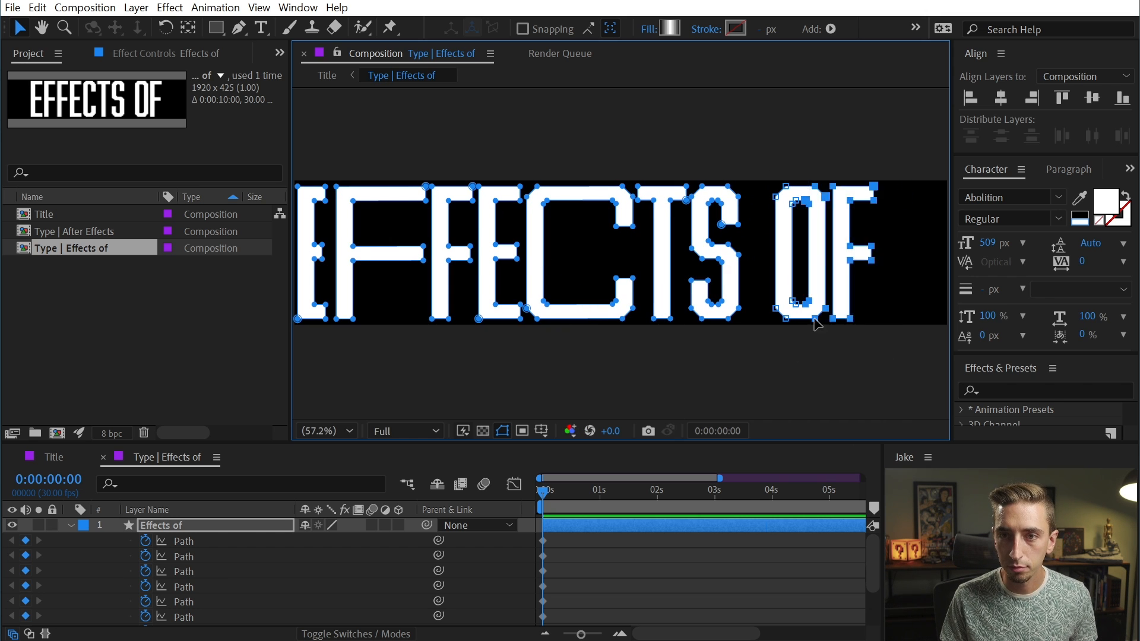
pyautogui.moveTo(817, 323); pyautogui.dragTo(889, 324)
# Collapse the Effects of layer, then reveal its keyframed properties again and look through the Path keyframes.
pyautogui.click(655, 531)
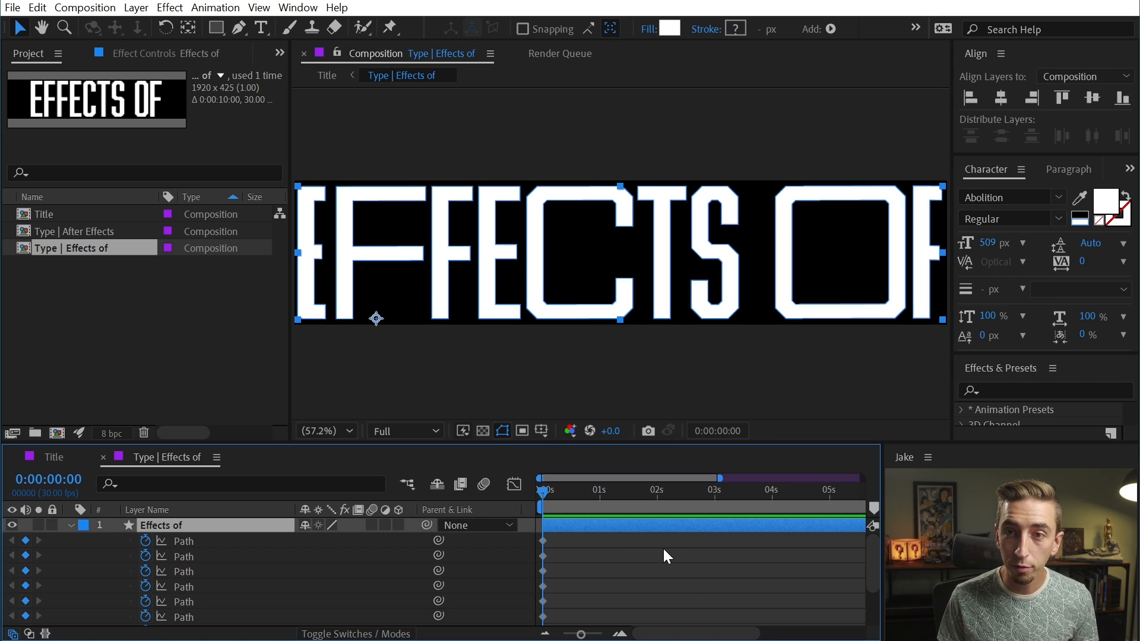
pyautogui.press('u')
pyautogui.click(679, 556)
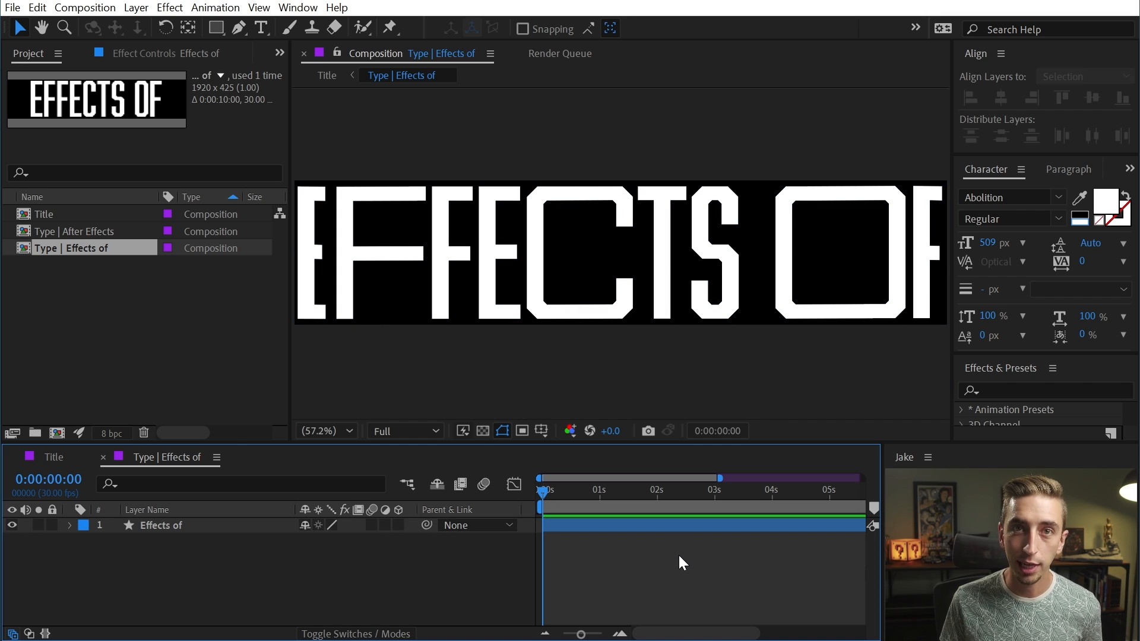
pyautogui.click(561, 527)
pyautogui.press('u')
pyautogui.scroll(-2, 570, 552)
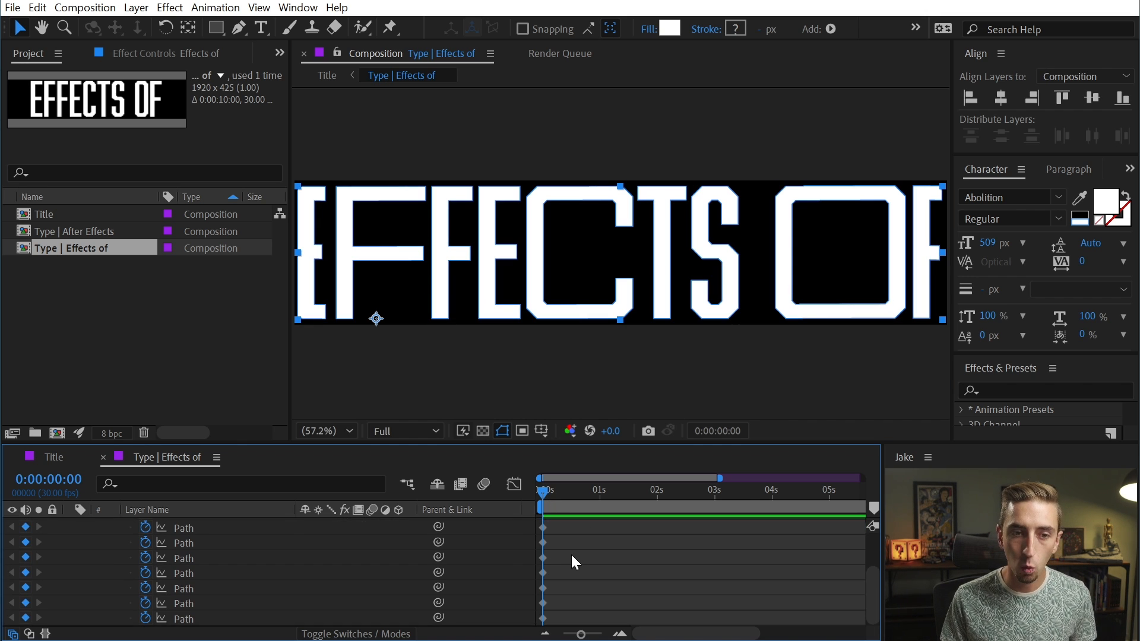
pyautogui.scroll(1, 568, 568)
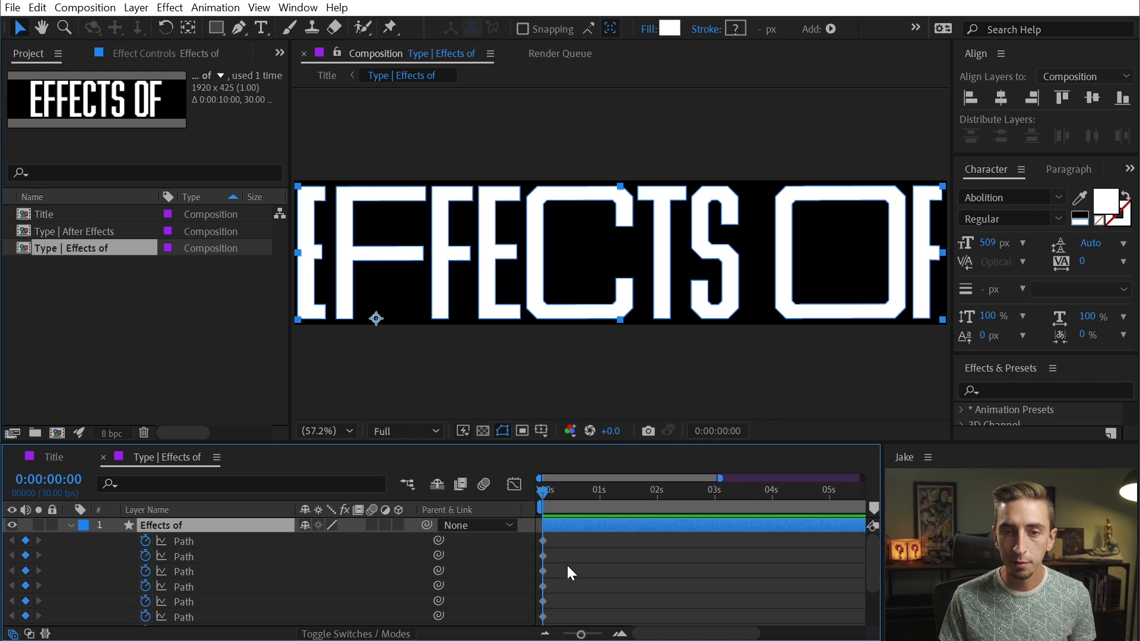
# Inspect the letter shapes in the Type | After Effects composition and return to the Title composition.
pyautogui.doubleClick(101, 231)
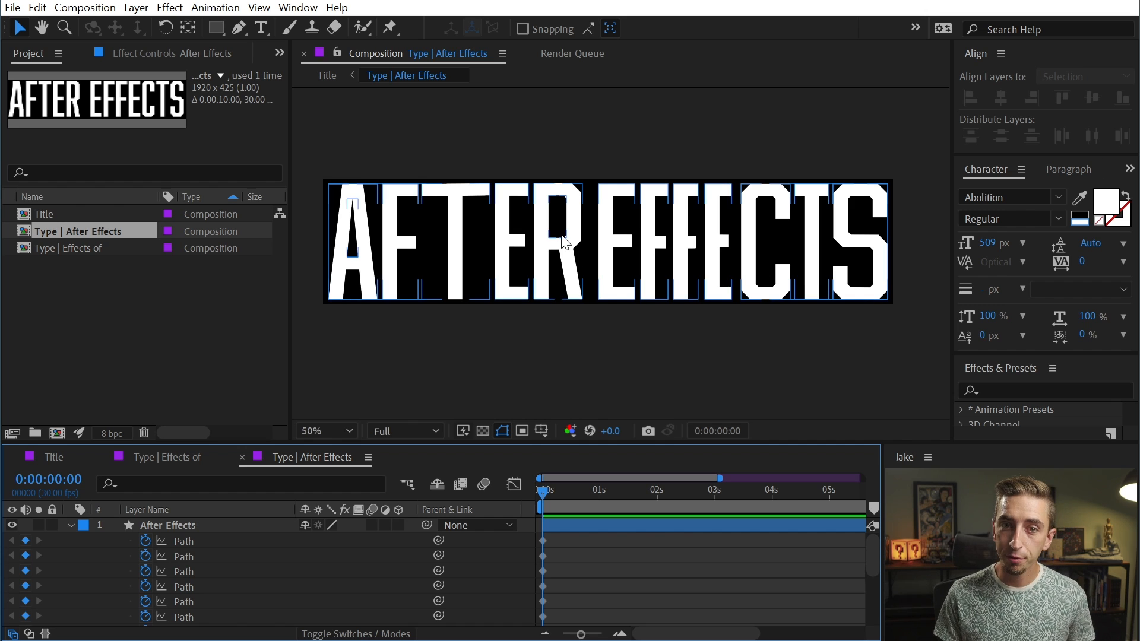
pyautogui.click(572, 245)
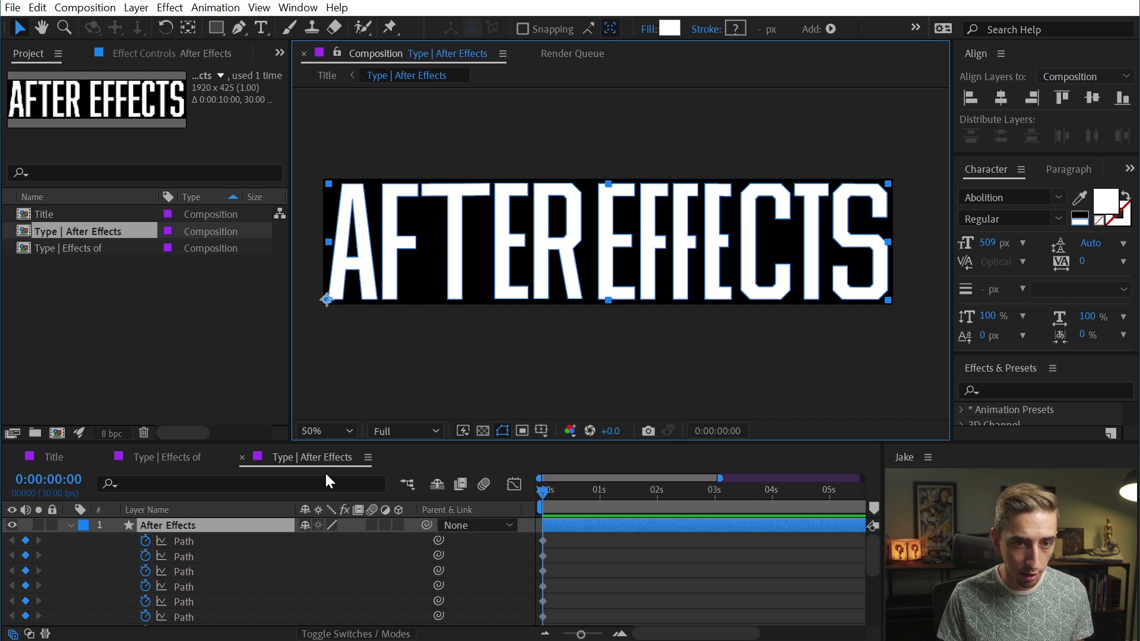
pyautogui.click(59, 455)
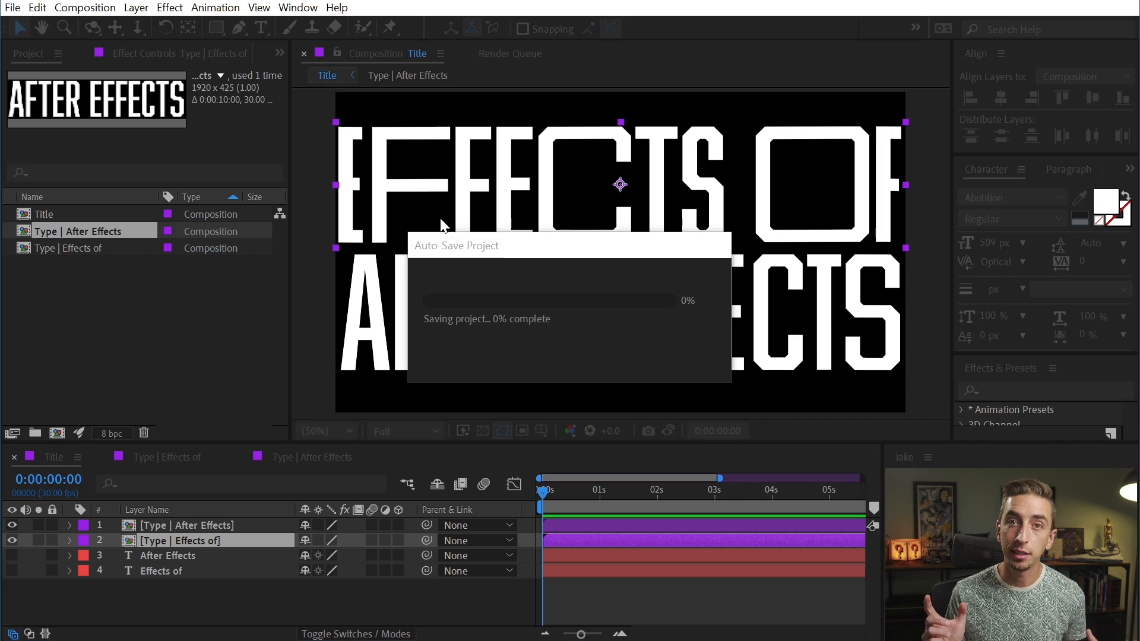
pyautogui.moveTo(707, 146); pyautogui.dragTo(697, 146)
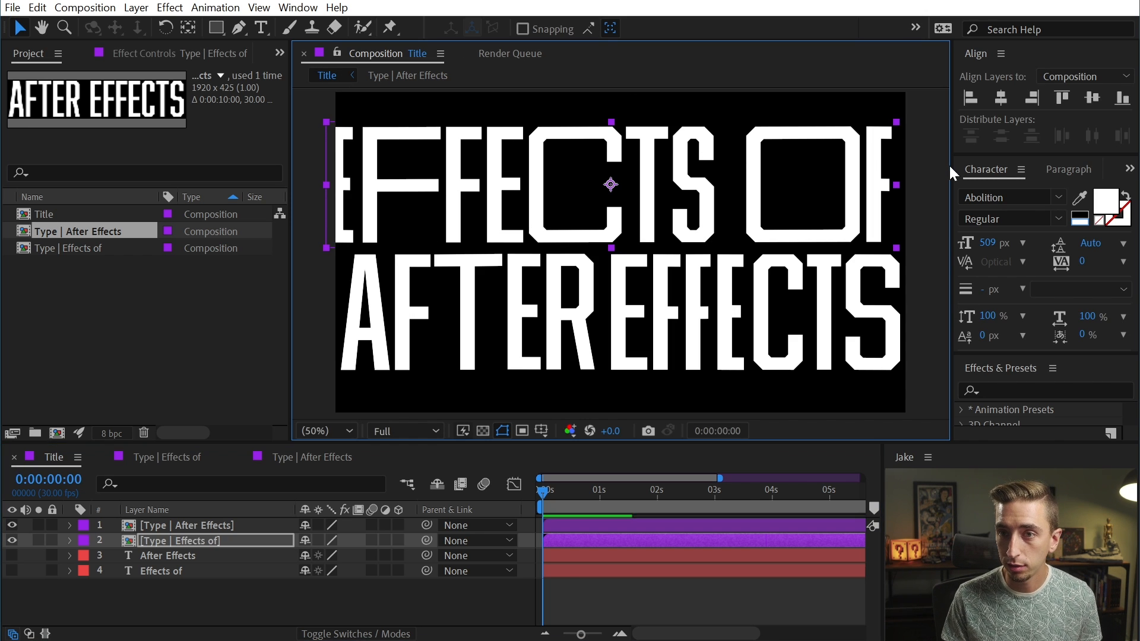
pyautogui.hotkey('ctrl', 'z')
# Search the effects for "cc power" and apply CC Power Pin to both the Type | Effects of and Type | After Effects layers.
pyautogui.click(1008, 385)
pyautogui.write('cc power')
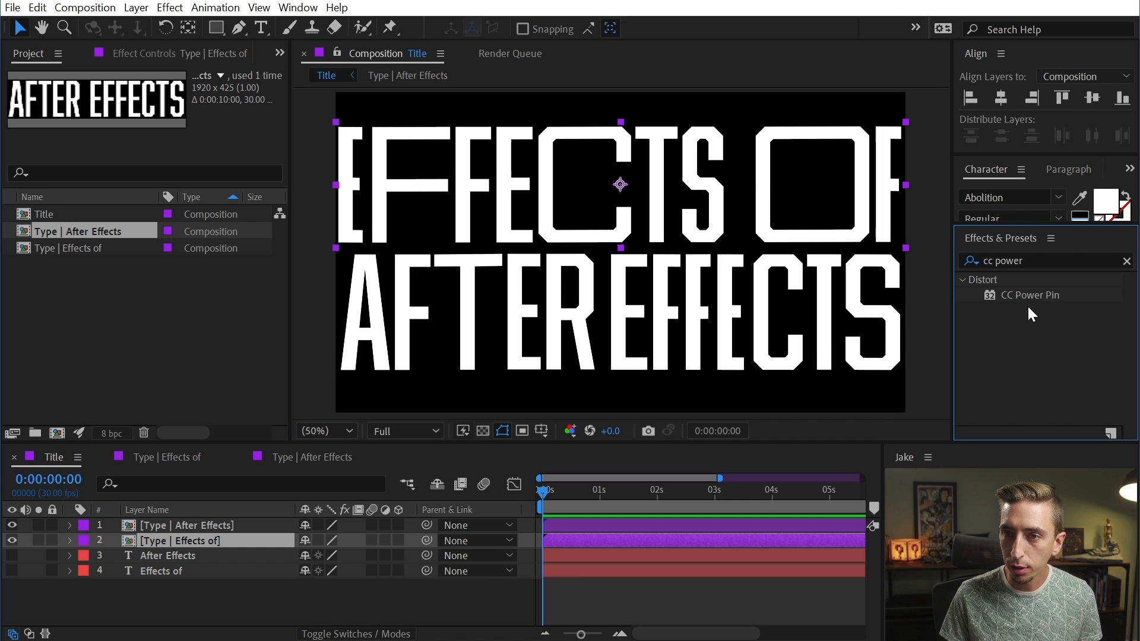
pyautogui.moveTo(1029, 295); pyautogui.dragTo(522, 229)
pyautogui.moveTo(1021, 297); pyautogui.dragTo(639, 326)
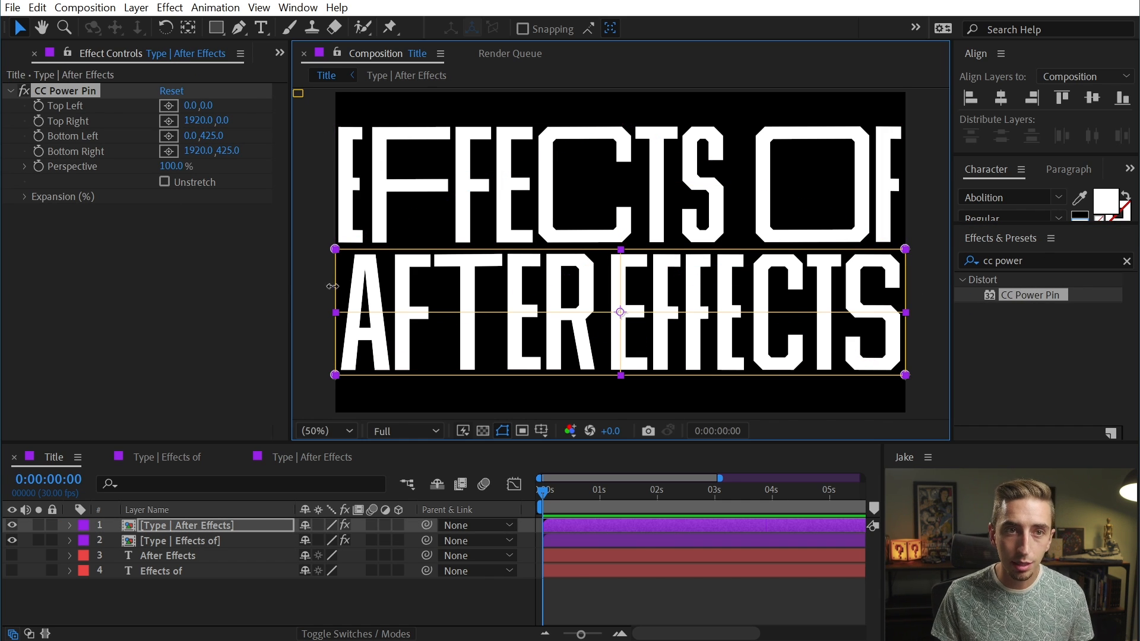
# Move the Power Pin's Top Left corner of Type | After Effects to 0,212 and Bottom Left corner of Type | Effects of to 0,621.
pyautogui.moveTo(335, 249); pyautogui.dragTo(335, 312)
pyautogui.hotkey('ctrl', 'Down')
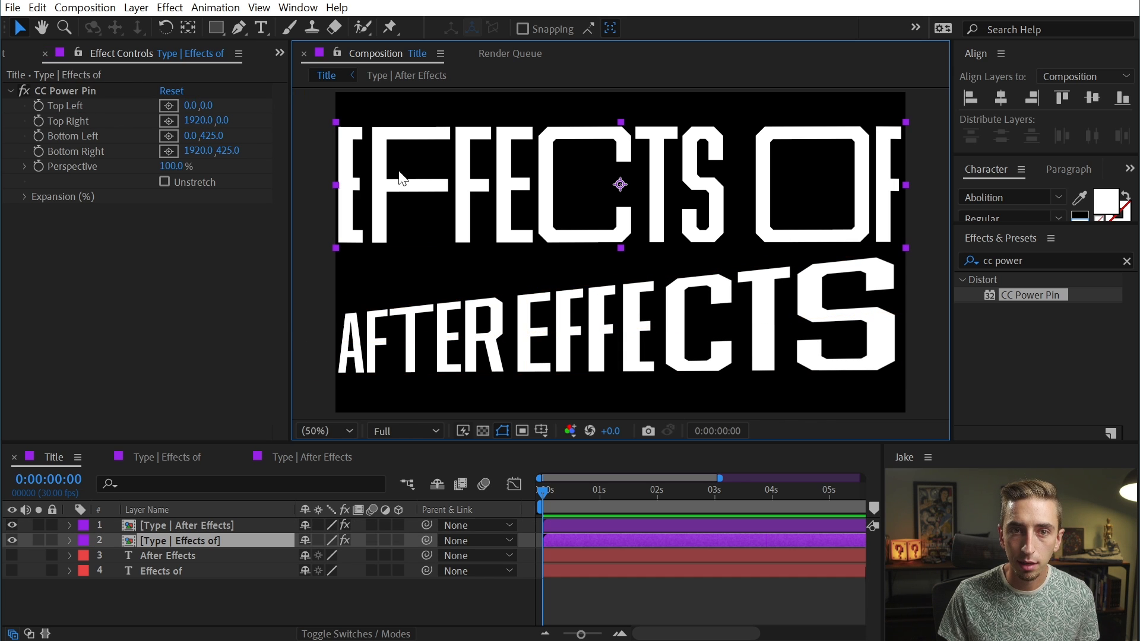
pyautogui.click(75, 94)
pyautogui.moveTo(336, 248); pyautogui.dragTo(335, 306)
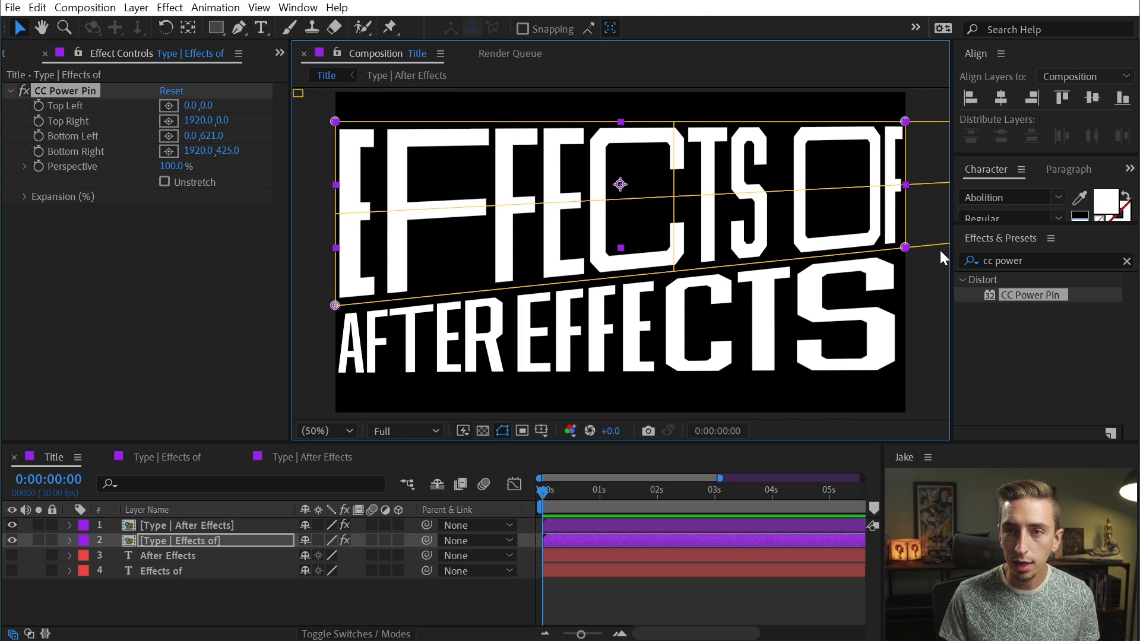
# Move the Power Pin's Bottom Right corner of Type | Effects of to 1920,217 and Top Right corner of Type | After Effects to 1920,-188.
pyautogui.moveTo(906, 247); pyautogui.dragTo(905, 186)
pyautogui.click(850, 290)
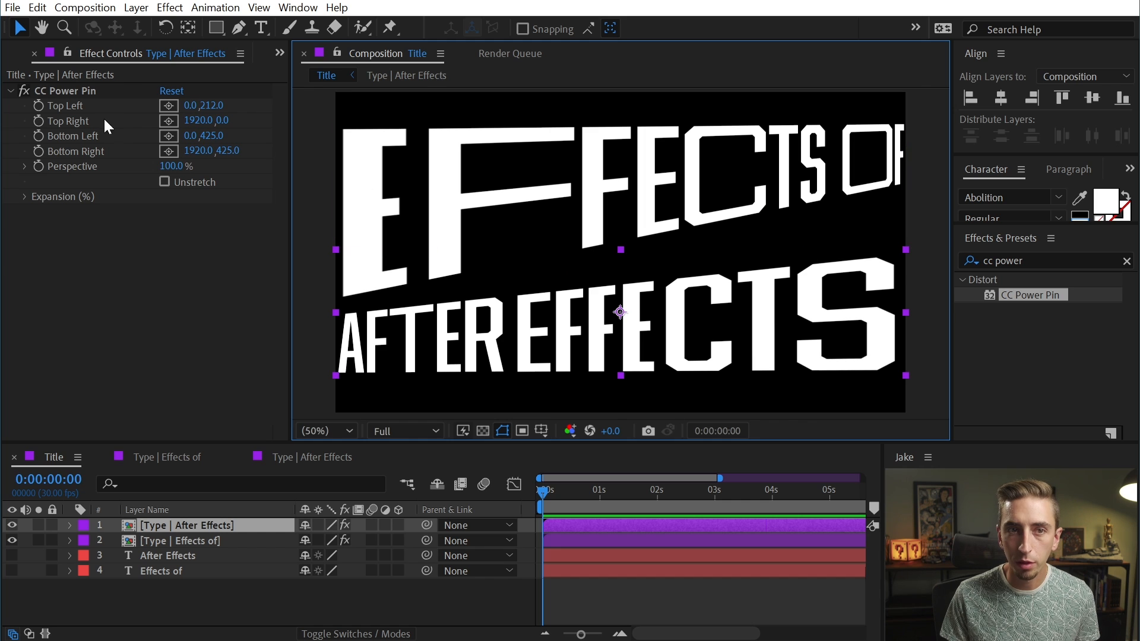
pyautogui.click(74, 91)
pyautogui.moveTo(905, 250); pyautogui.dragTo(905, 193)
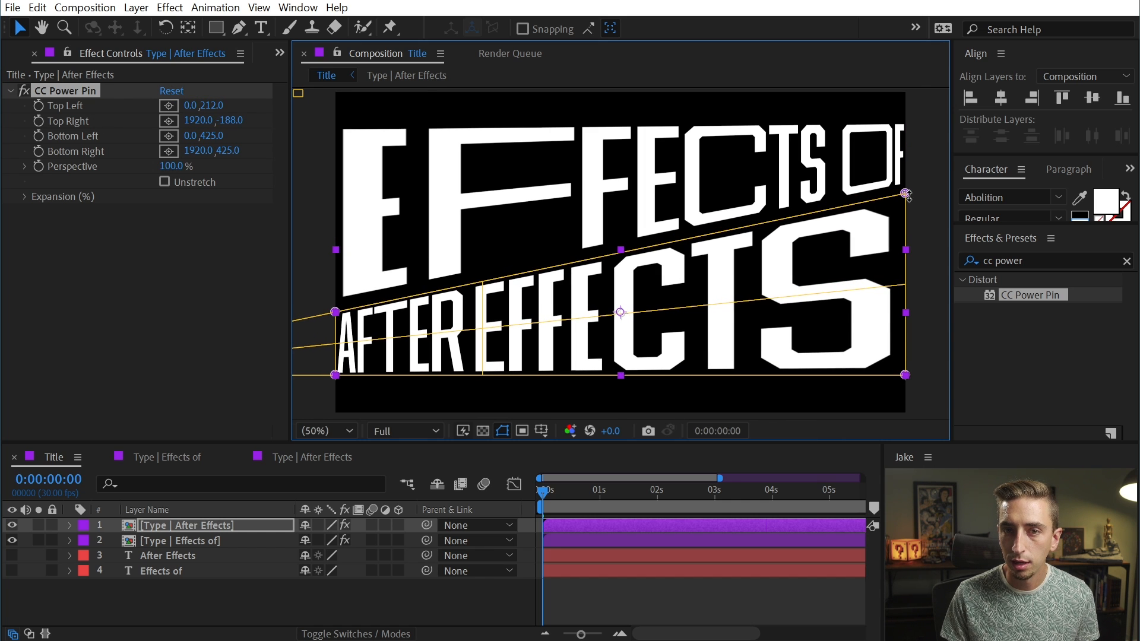
# Set the CC Power Pin Perspective to 0% on both the Type | After Effects and Type | Effects of layers.
pyautogui.moveTo(177, 169); pyautogui.dragTo(89, 168)
pyautogui.click(488, 200)
pyautogui.hotkey('ctrl', 'z')
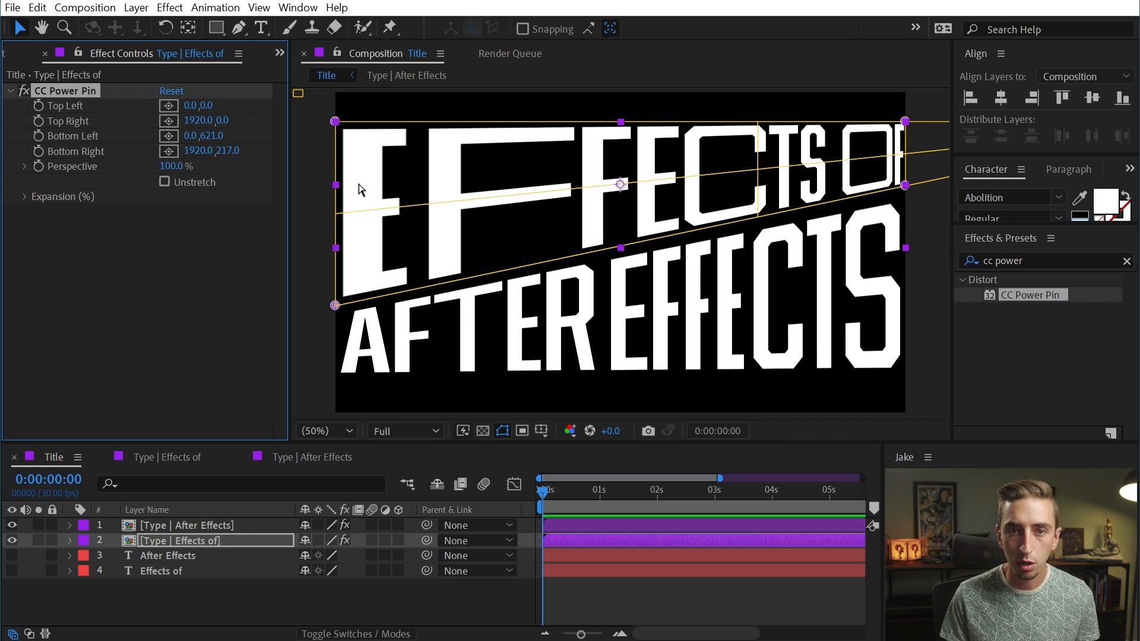
pyautogui.moveTo(170, 166); pyautogui.dragTo(89, 167)
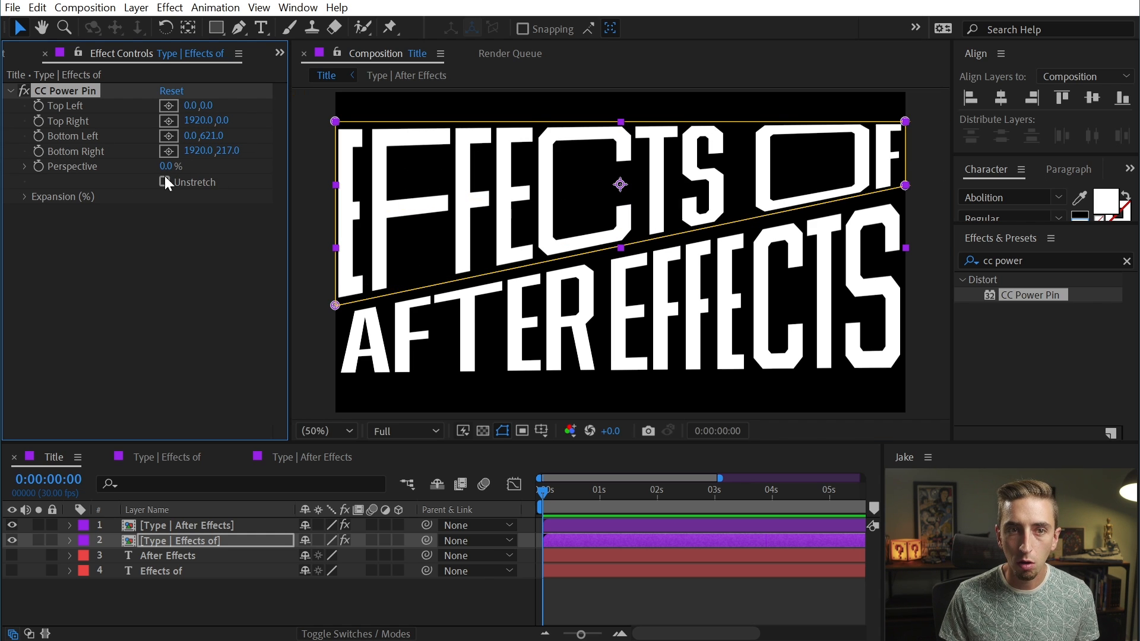
pyautogui.click(870, 240)
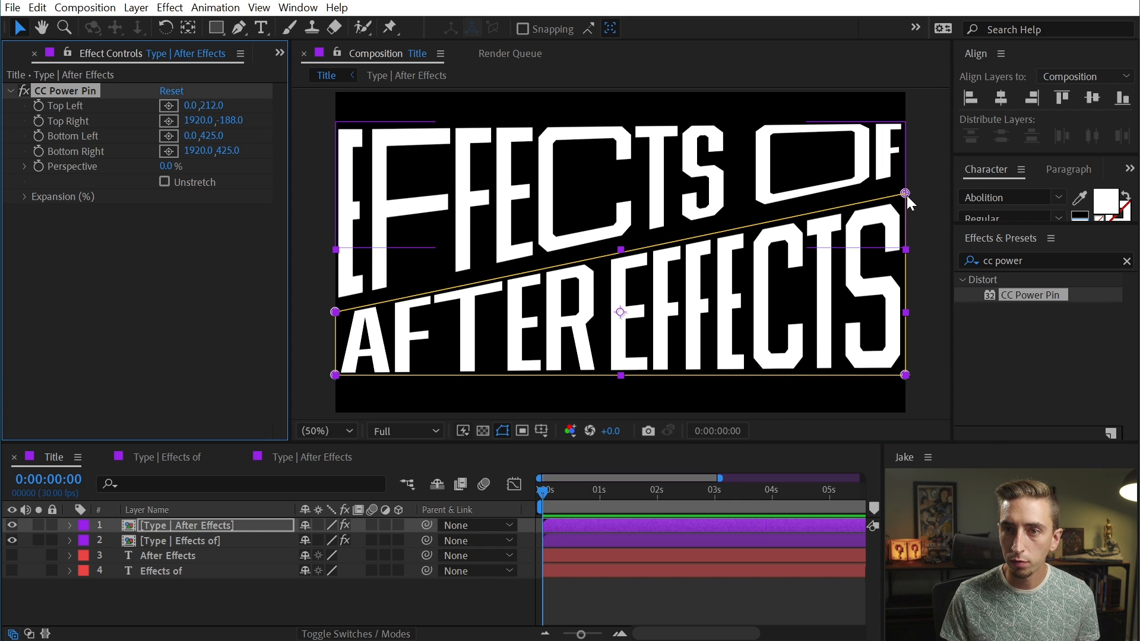
# Raise the Power Pin's Top Right corner of Type | After Effects to 1920,-230 and reveal CC Power Pin under both Type layers.
pyautogui.moveTo(906, 194); pyautogui.dragTo(905, 181)
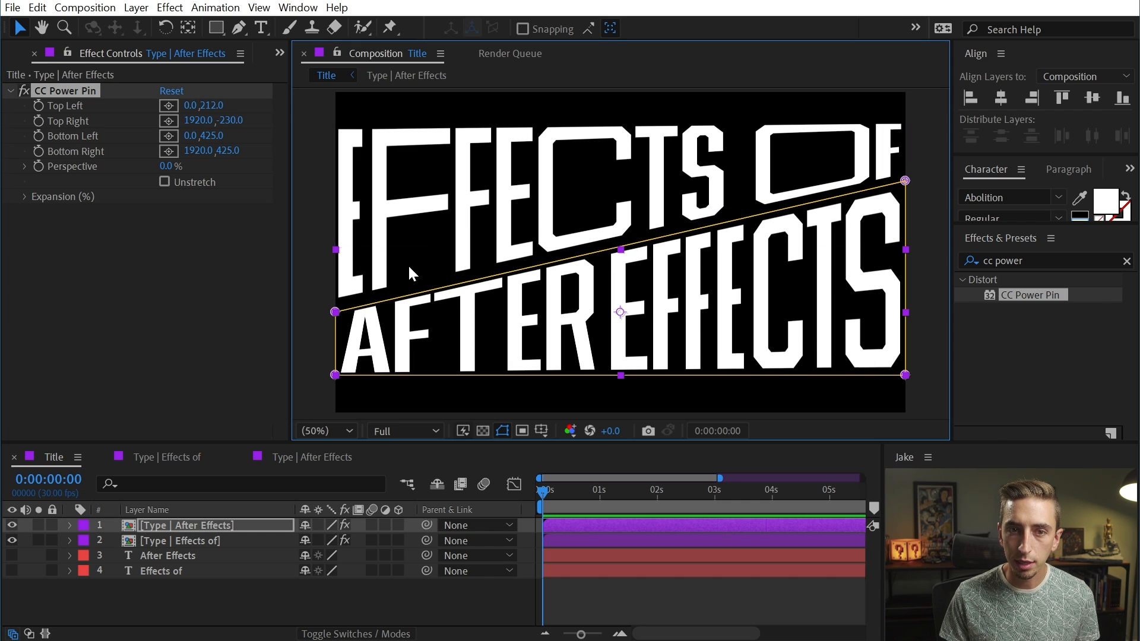
pyautogui.click(152, 543)
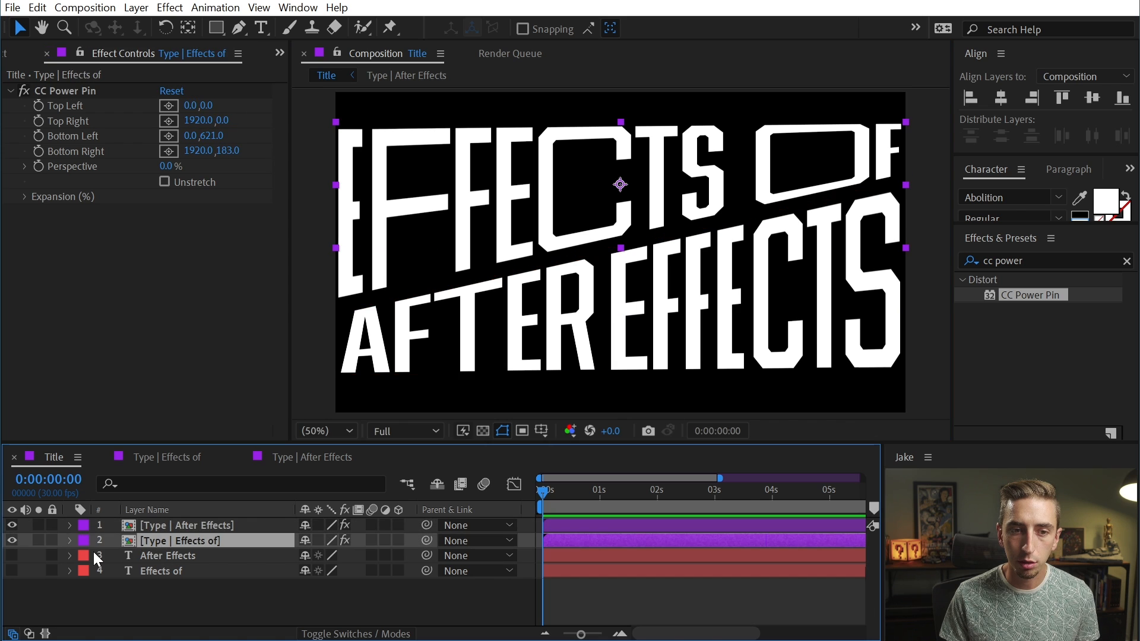
pyautogui.press('e')
pyautogui.click(157, 528)
pyautogui.press('e')
pyautogui.click(153, 542)
pyautogui.click(151, 570)
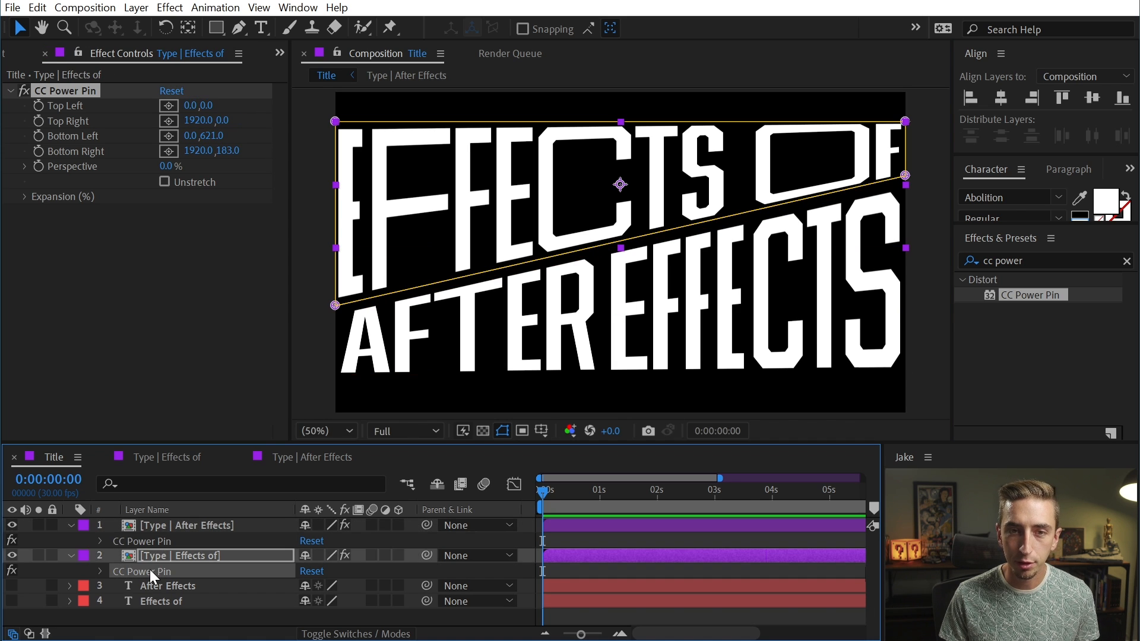
pyautogui.click(155, 542)
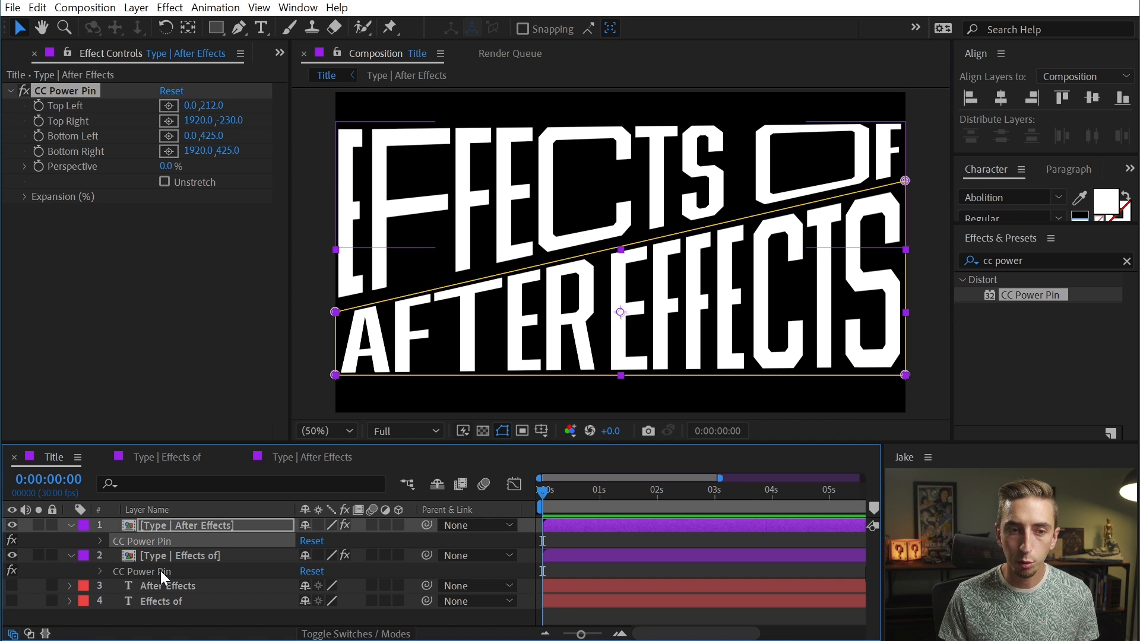
pyautogui.click(160, 572)
pyautogui.click(474, 370)
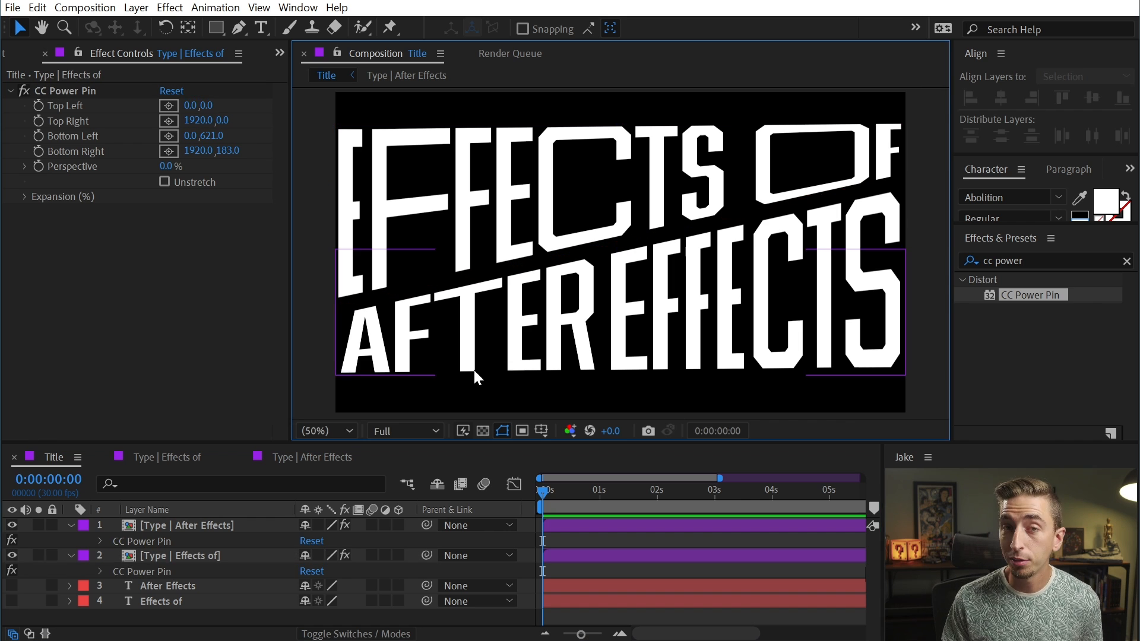
# Scale the Type | After Effects and Type | Effects of layers together to 50%.
pyautogui.click(175, 525)
pyautogui.keyDown('shift'); pyautogui.click(171, 553); pyautogui.keyUp('shift')
pyautogui.press('s')
pyautogui.click(330, 539)
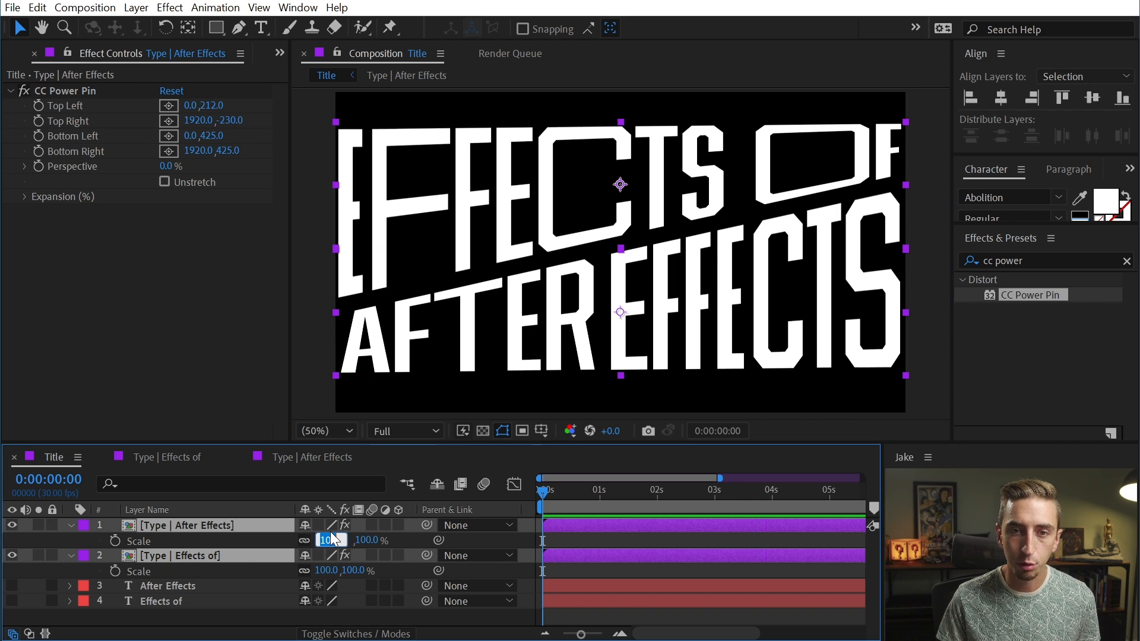
pyautogui.write('50')
pyautogui.press('Return')
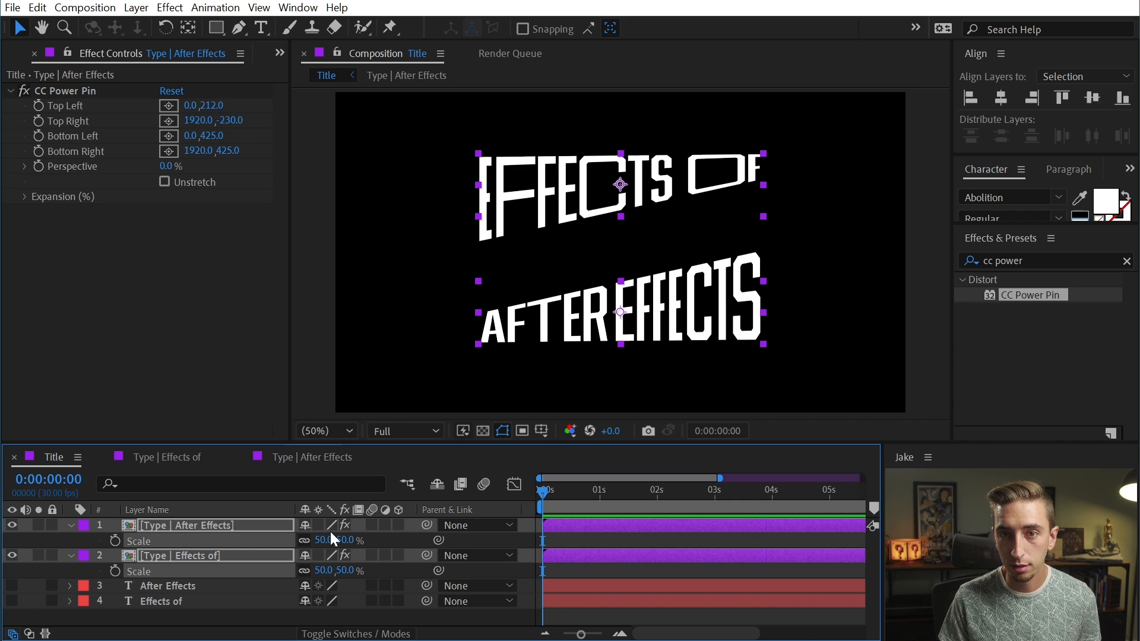
# Close the gap between the two title lines and centre both vertically in the frame, checking against the title-safe guides.
pyautogui.moveTo(678, 188); pyautogui.dragTo(682, 248)
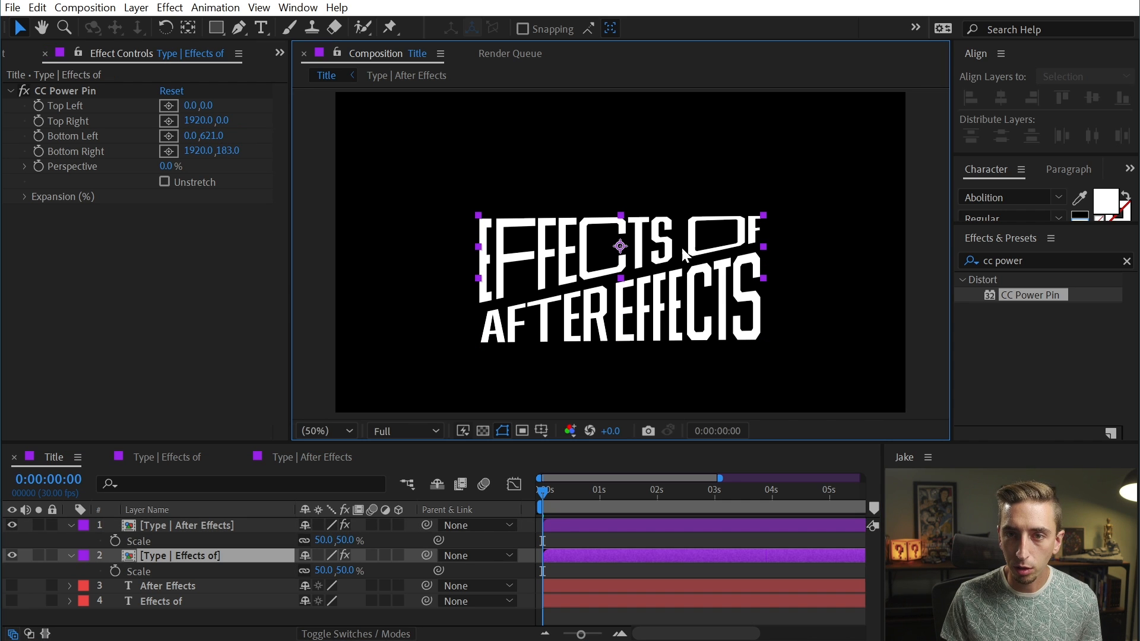
pyautogui.moveTo(682, 322); pyautogui.dragTo(682, 284)
pyautogui.press("'")
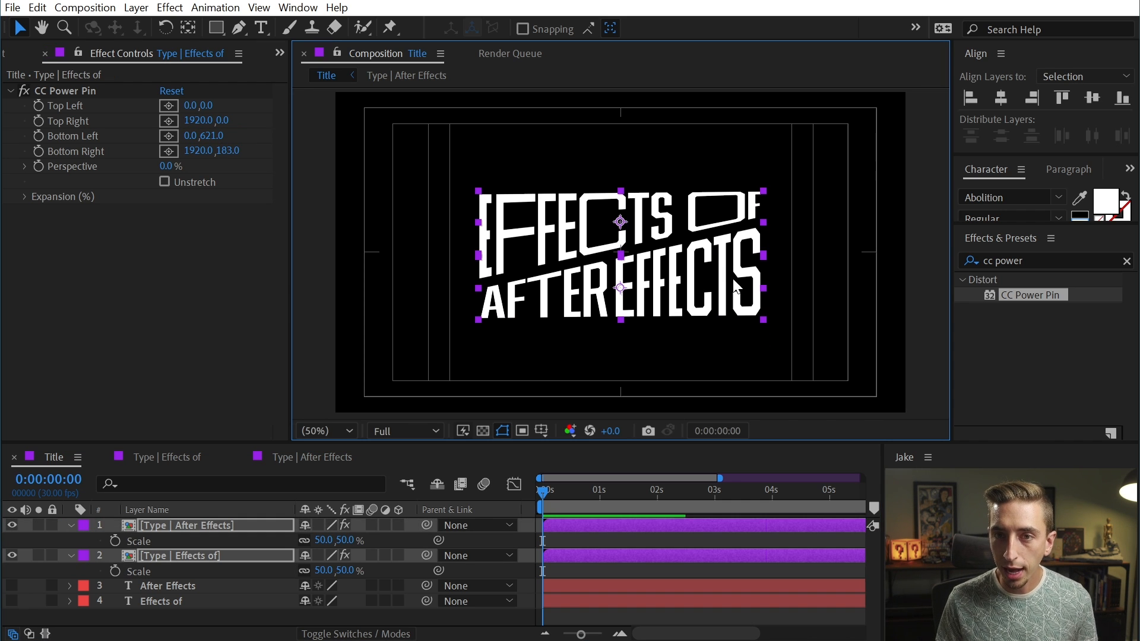
pyautogui.press("'")
pyautogui.click(815, 287)
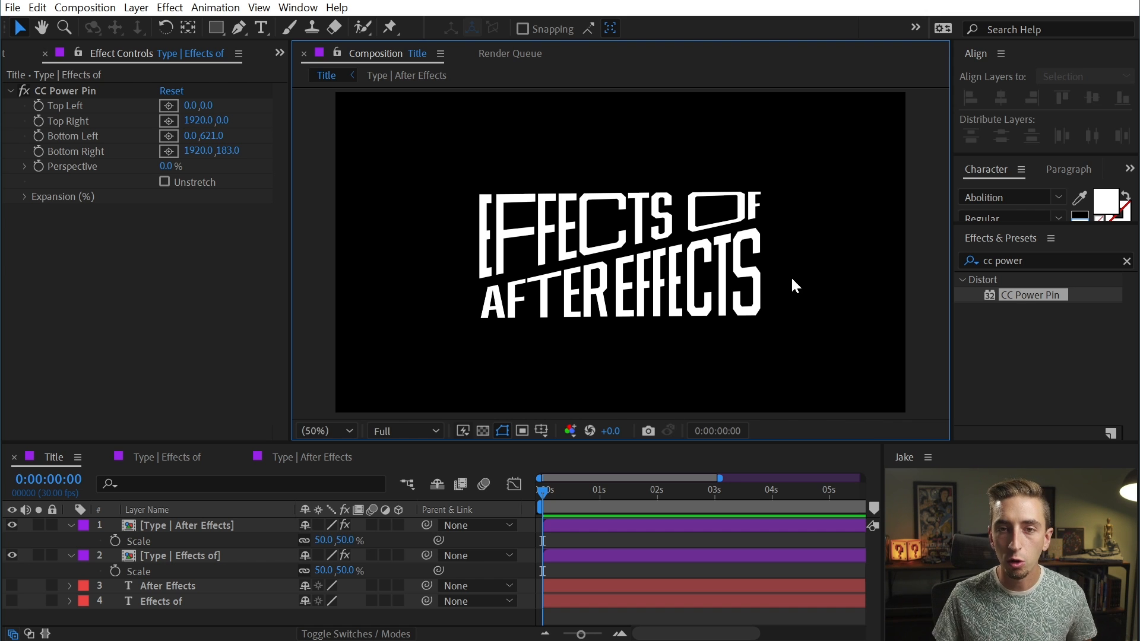
# In the Type | After Effects comp, move all Path keyframes to 3 seconds and add new Path keyframes at 2 seconds.
pyautogui.click(310, 457)
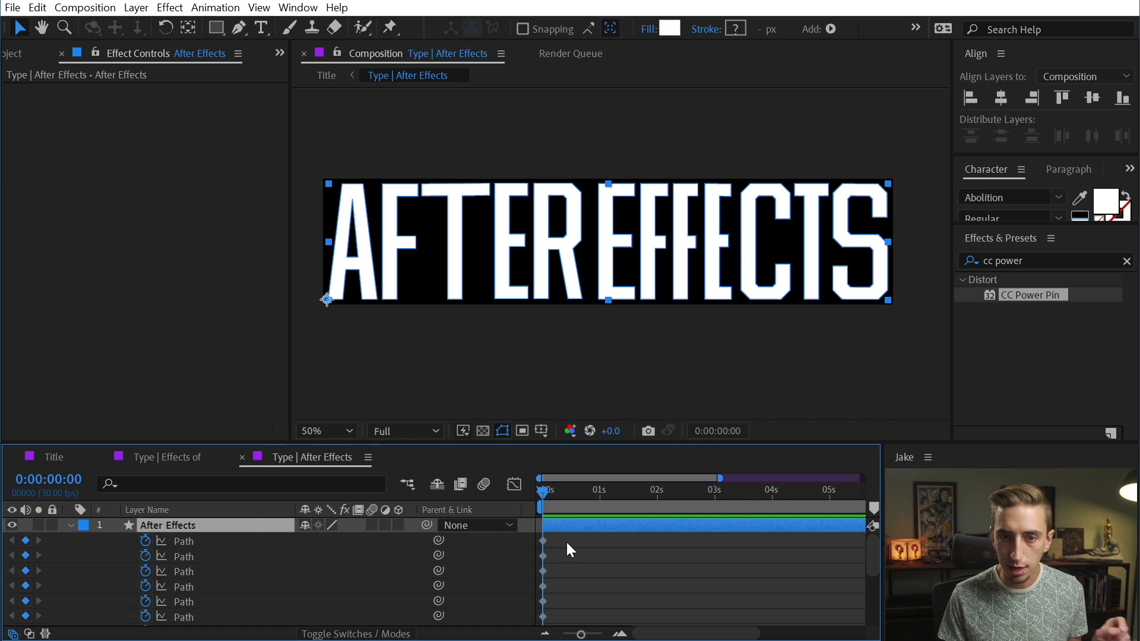
pyautogui.moveTo(565, 537); pyautogui.dragTo(514, 631)
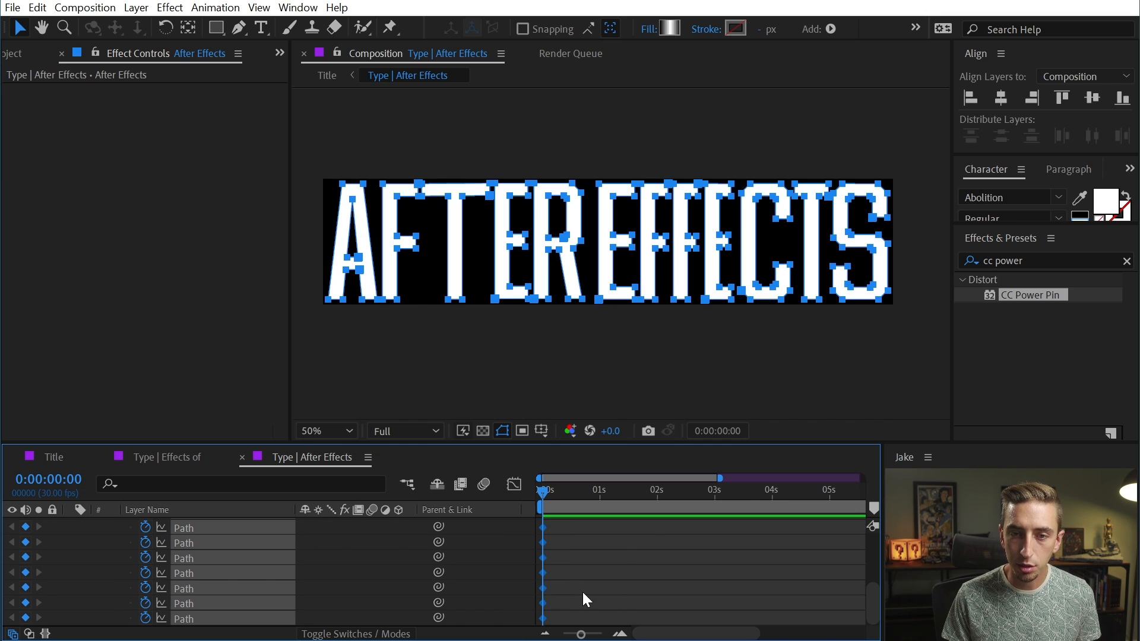
pyautogui.moveTo(543, 594); pyautogui.dragTo(714, 590)
pyautogui.moveTo(711, 491); pyautogui.dragTo(658, 507)
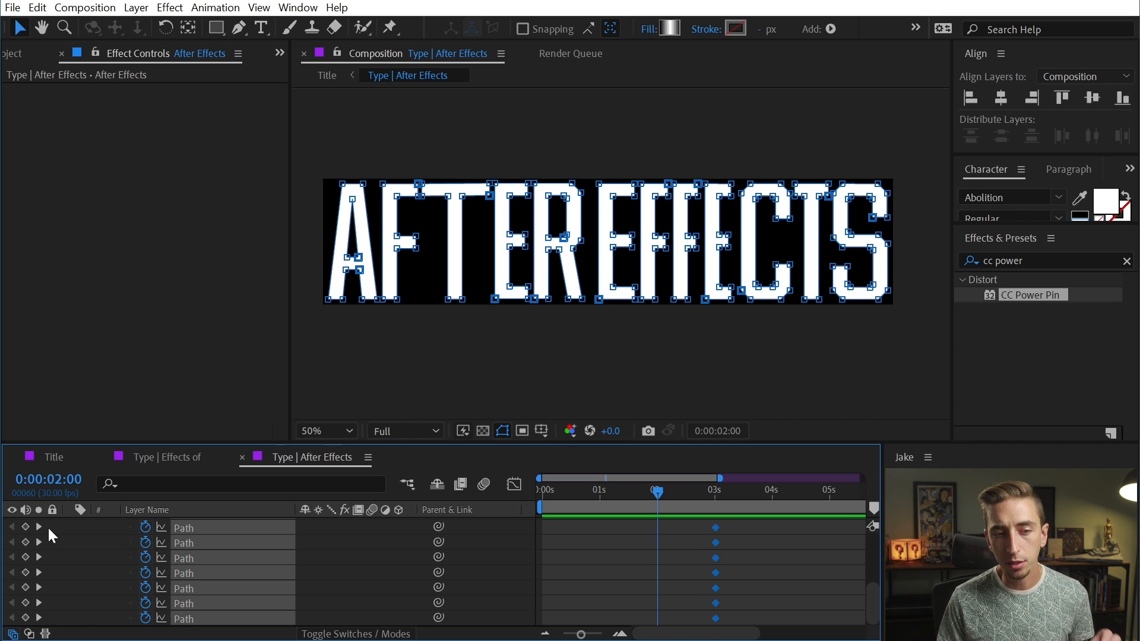
pyautogui.click(25, 557)
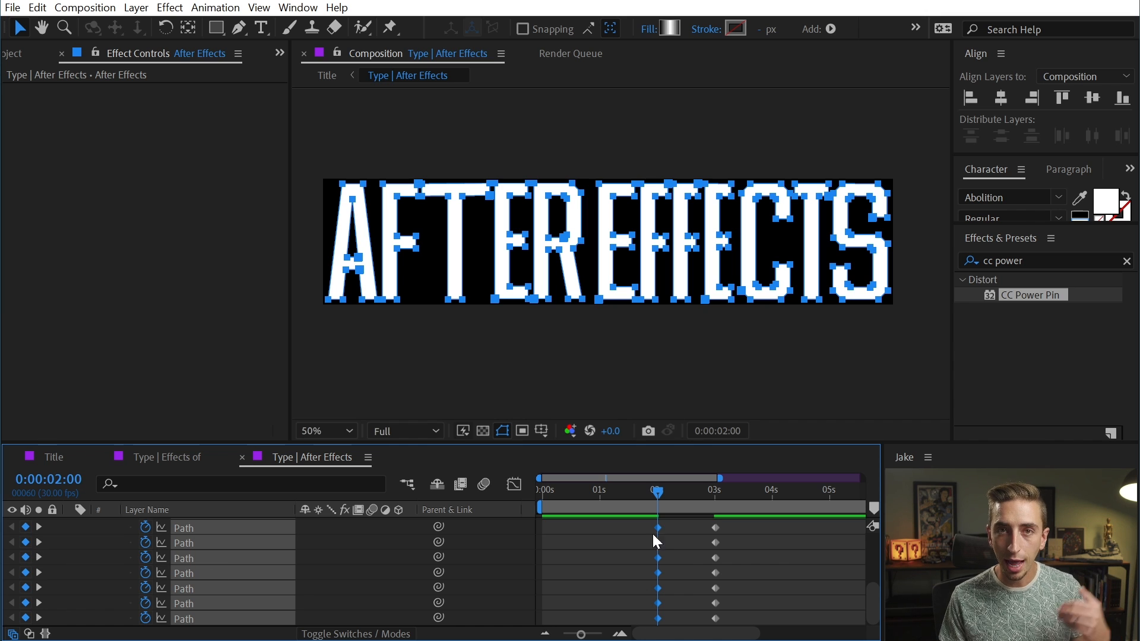
pyautogui.scroll(1, 650, 561)
pyautogui.scroll(-1, 649, 561)
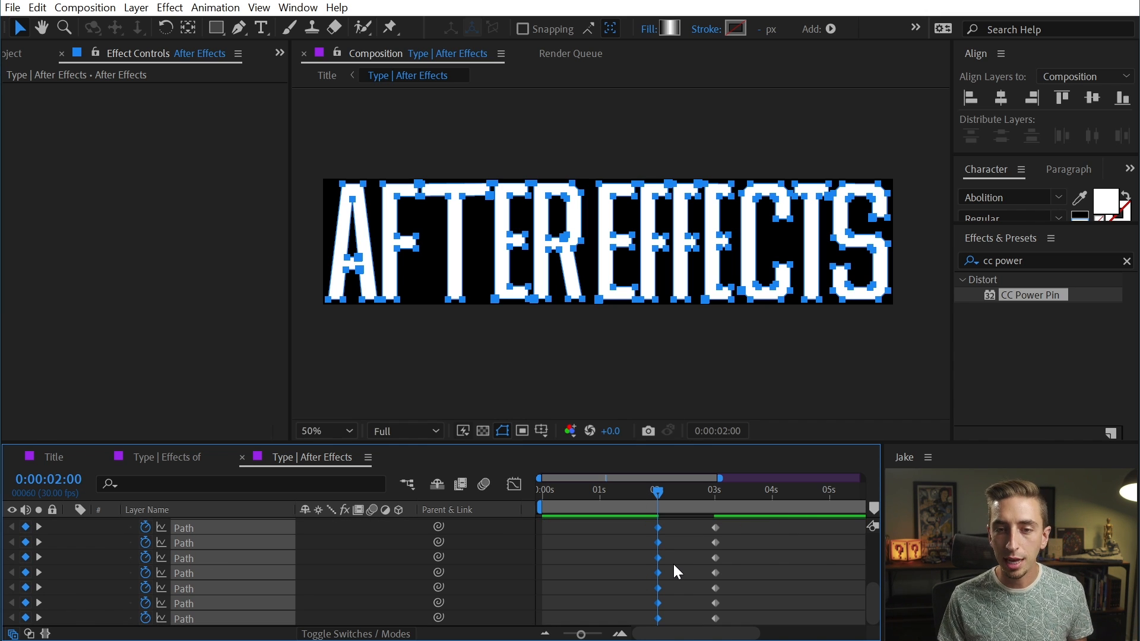
pyautogui.moveTo(637, 485); pyautogui.dragTo(597, 489)
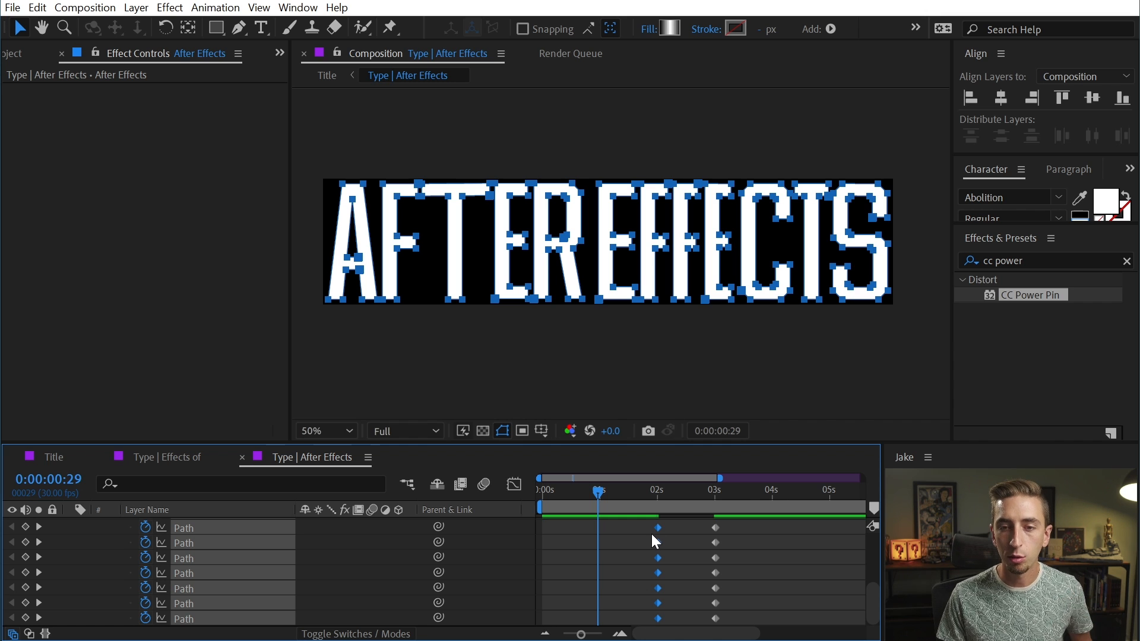
# In the Type | Effects of comp, move all Path keyframes to about 3 seconds and set the current time to 0:00:02:00.
pyautogui.click(169, 456)
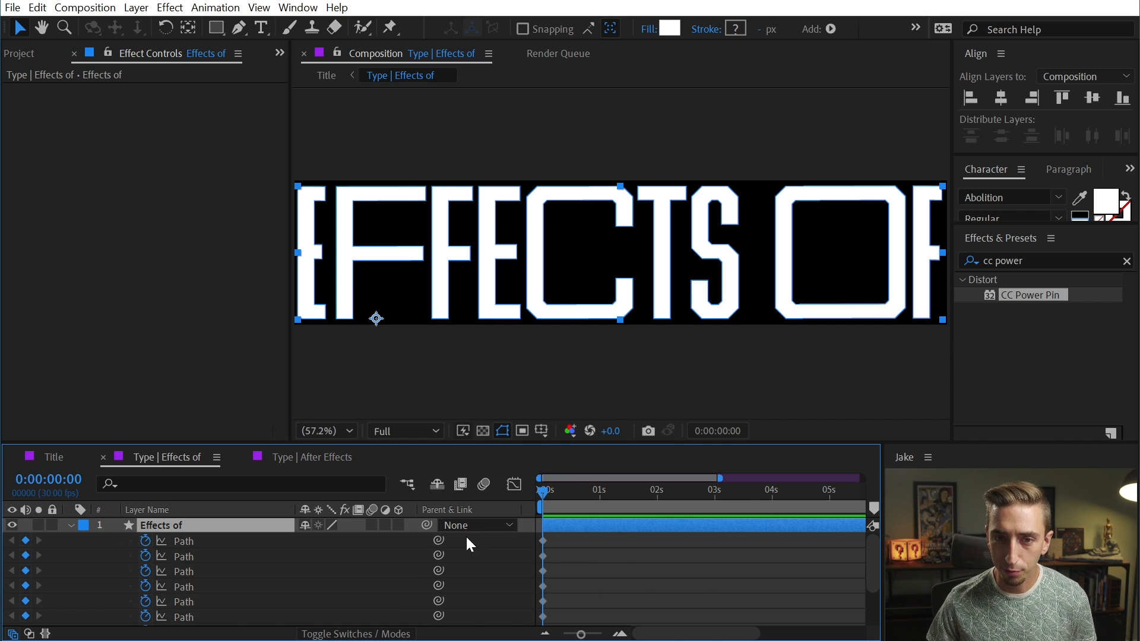
pyautogui.moveTo(701, 488); pyautogui.dragTo(713, 491)
pyautogui.moveTo(557, 536); pyautogui.dragTo(505, 630)
pyautogui.scroll(3, 683, 538)
pyautogui.moveTo(706, 492); pyautogui.dragTo(711, 491)
pyautogui.moveTo(550, 537); pyautogui.dragTo(713, 533)
pyautogui.click(655, 490)
pyautogui.moveTo(656, 491); pyautogui.dragTo(658, 493)
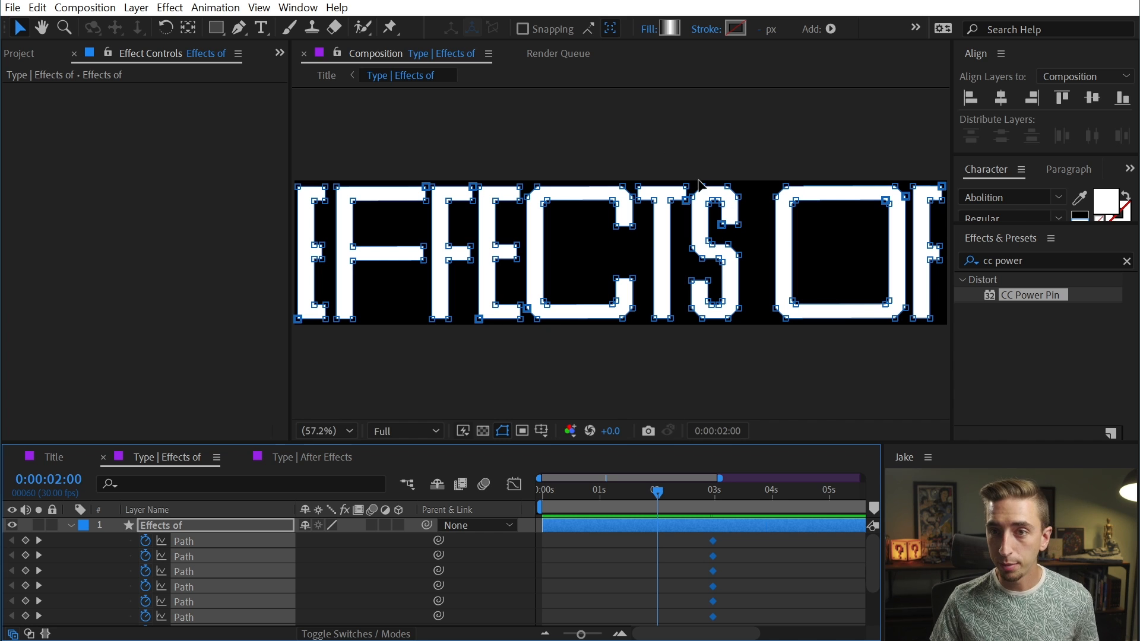
# At 2 seconds, shift the O and the final F's stem slightly left, and narrow the C by moving T and S left.
pyautogui.click(933, 165)
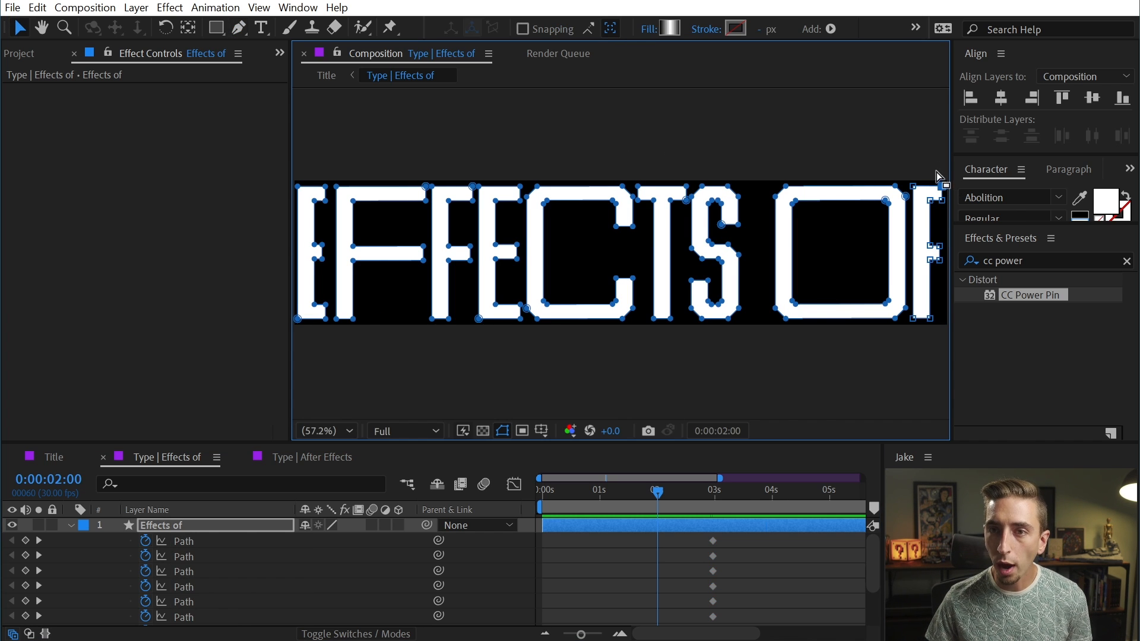
pyautogui.moveTo(935, 171); pyautogui.dragTo(765, 374)
pyautogui.moveTo(793, 203); pyautogui.dragTo(776, 203)
pyautogui.moveTo(748, 164); pyautogui.dragTo(567, 417)
pyautogui.moveTo(637, 298); pyautogui.dragTo(565, 306)
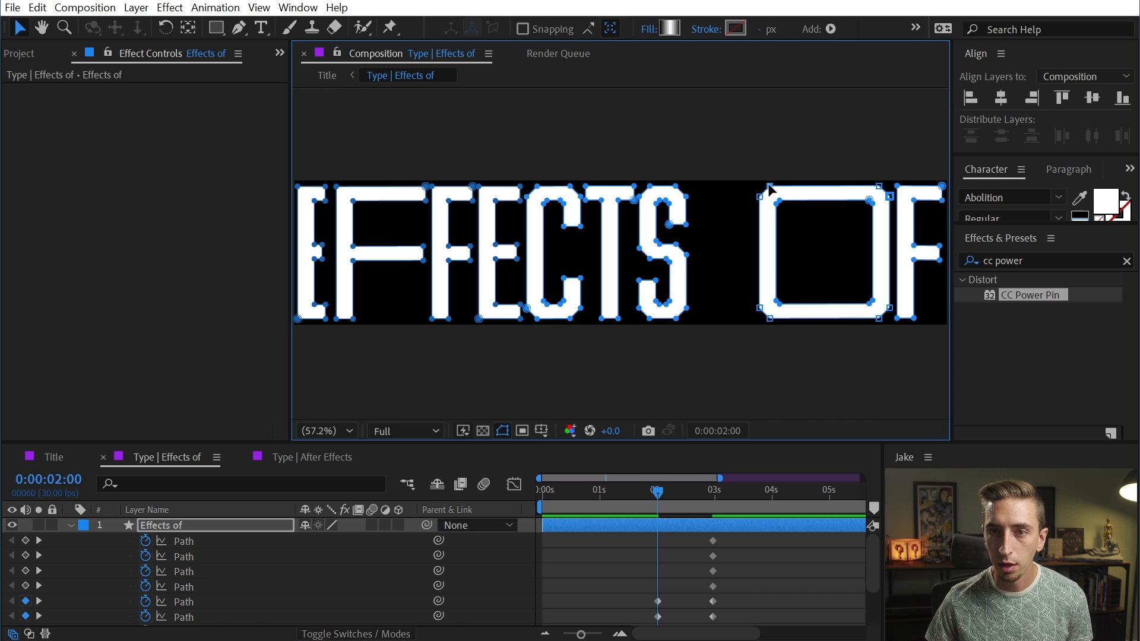
# Widen the final F by shifting its stem and the O left, then stretch the O while narrowing the first F of EFFECTS.
pyautogui.moveTo(715, 155); pyautogui.dragTo(847, 424)
pyautogui.moveTo(737, 153); pyautogui.dragTo(942, 433)
pyautogui.moveTo(917, 210); pyautogui.dragTo(882, 209)
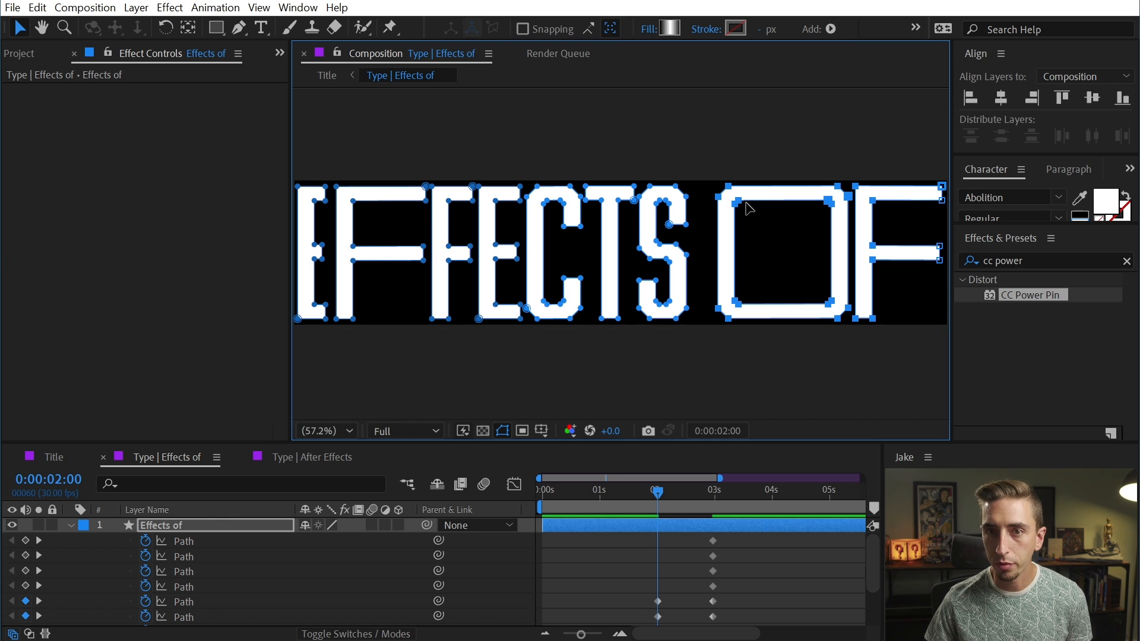
pyautogui.moveTo(782, 160); pyautogui.dragTo(407, 394)
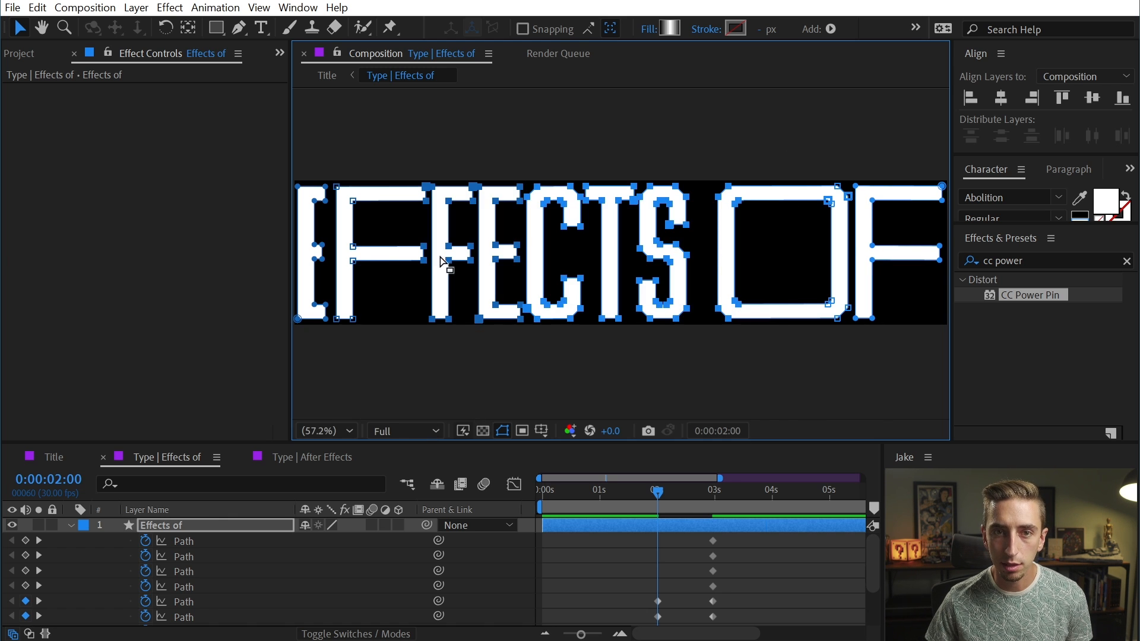
pyautogui.moveTo(423, 249); pyautogui.dragTo(370, 245)
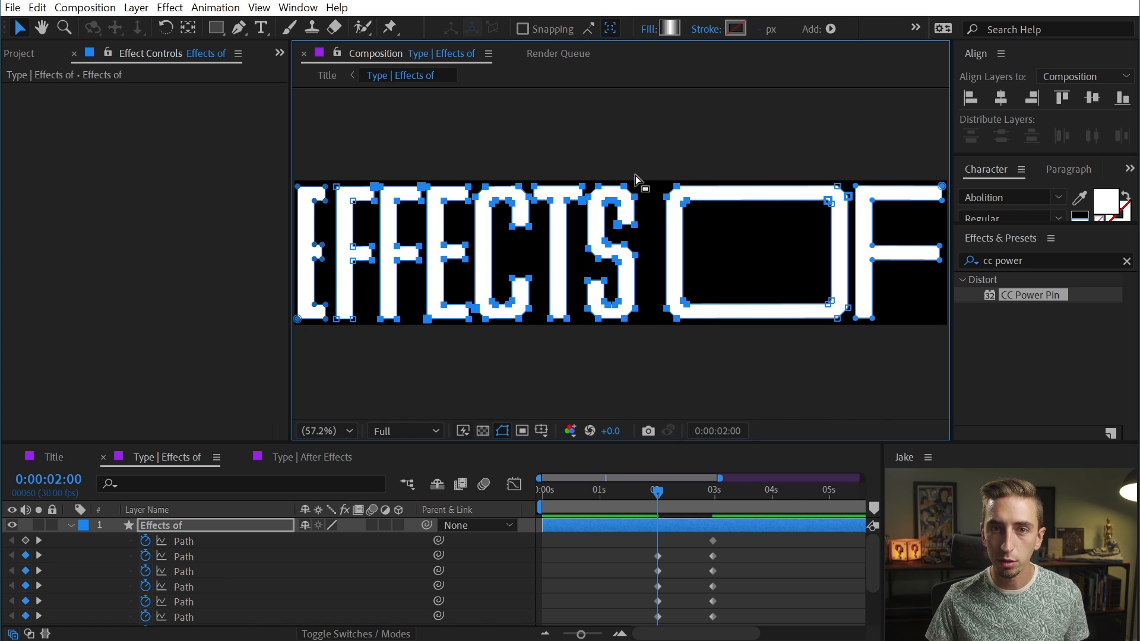
# Add a Path keyframe for the first E at 2 seconds and preview the letters changing width.
pyautogui.click(704, 577)
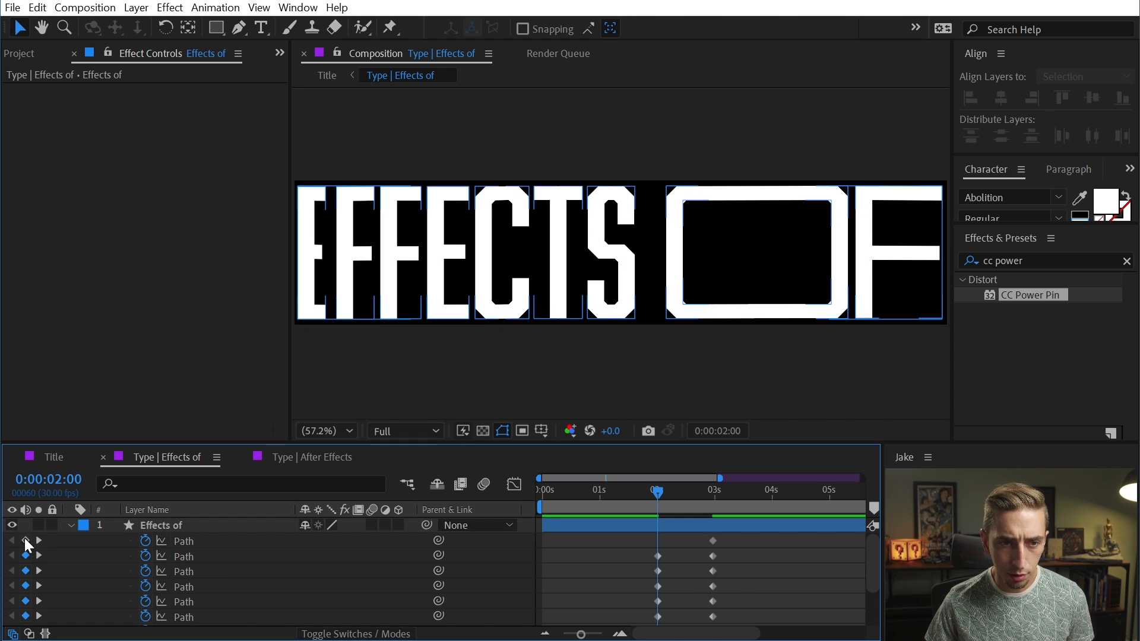
pyautogui.click(25, 541)
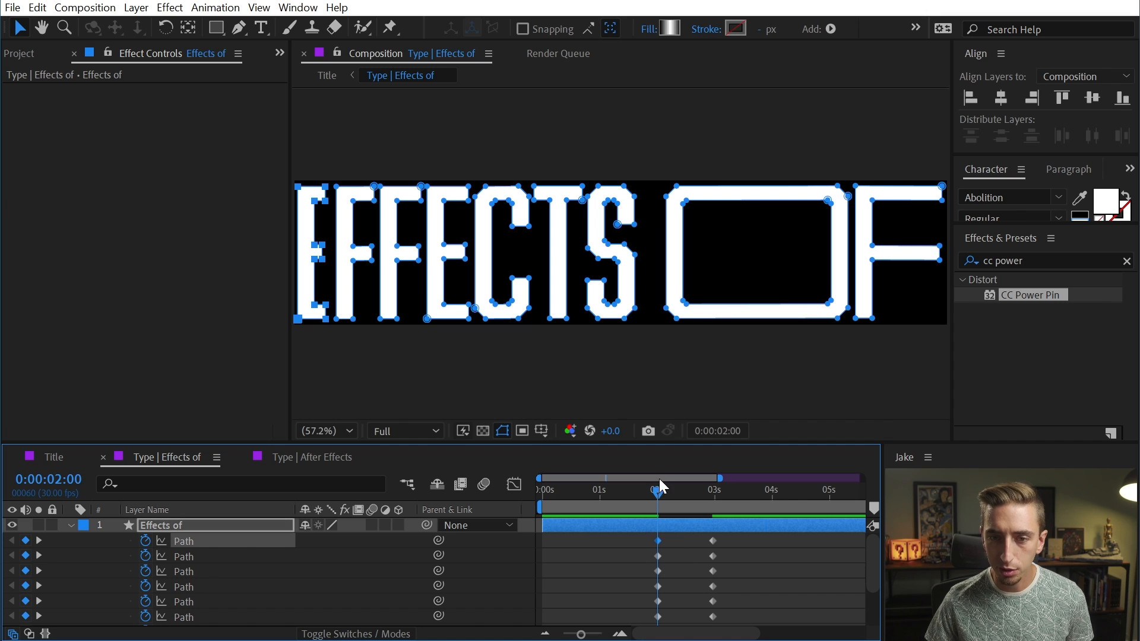
pyautogui.moveTo(661, 489); pyautogui.dragTo(621, 537)
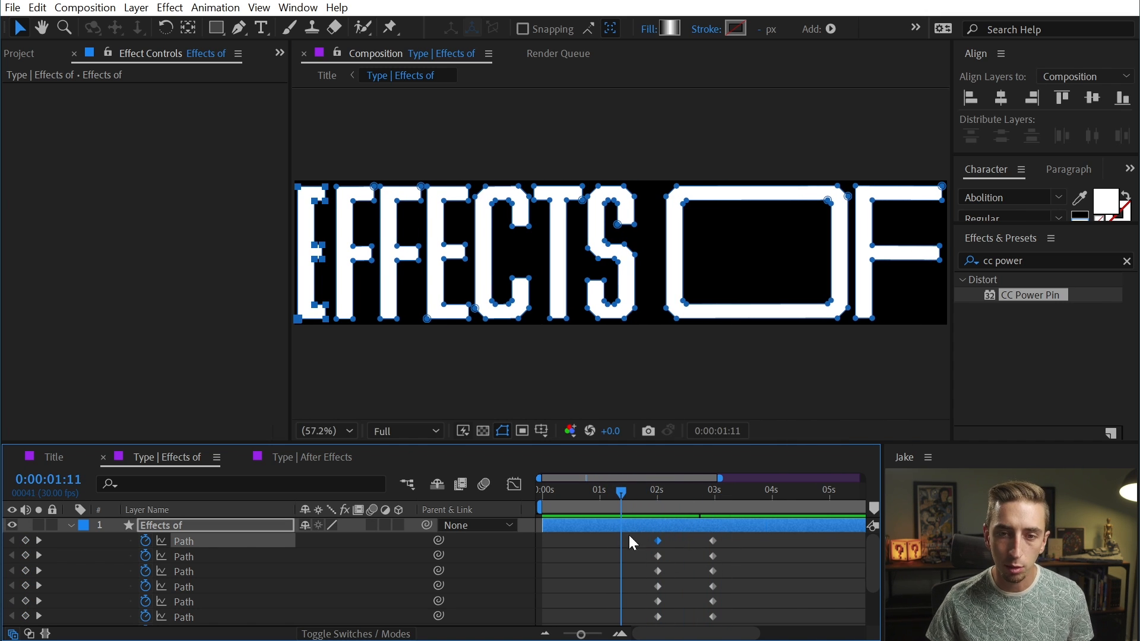
pyautogui.press('space')
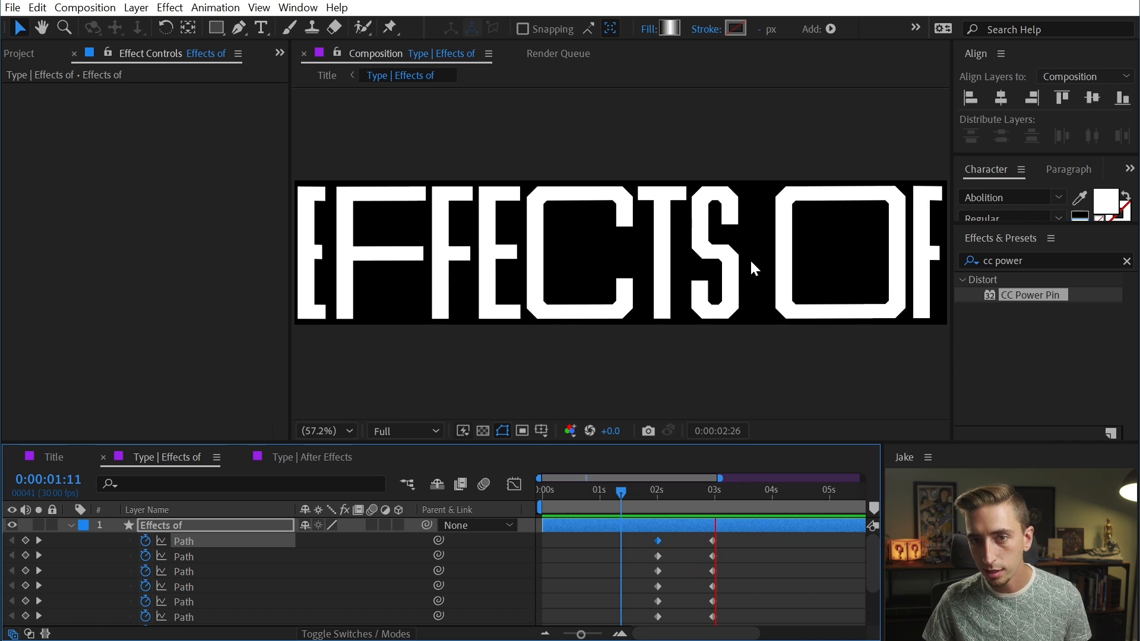
pyautogui.click(739, 491)
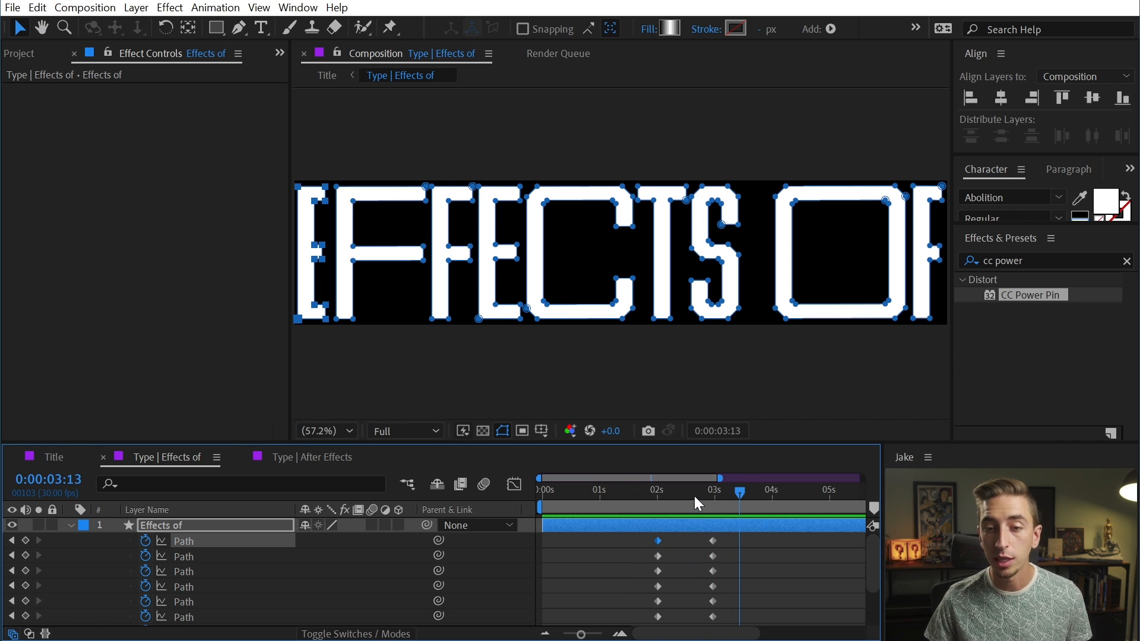
pyautogui.moveTo(698, 503); pyautogui.dragTo(597, 509)
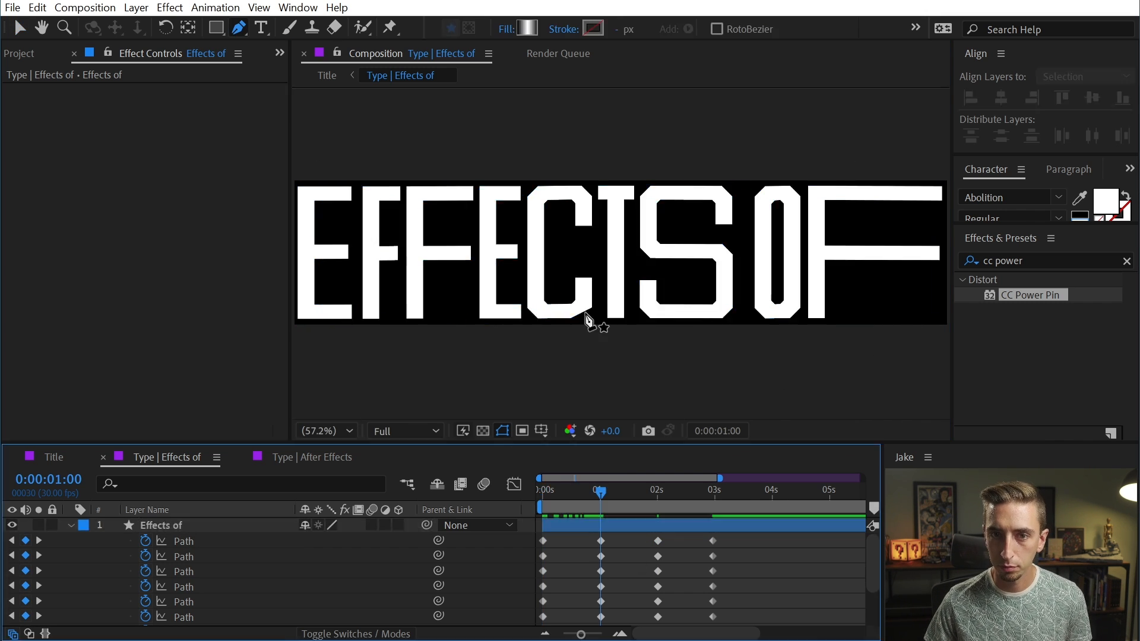
# Select all Path keyframes of the Effects of layer and shift them about one second later, leaving the current time at 0:00:00:00.
pyautogui.press('v')
pyautogui.moveTo(600, 502); pyautogui.dragTo(525, 496)
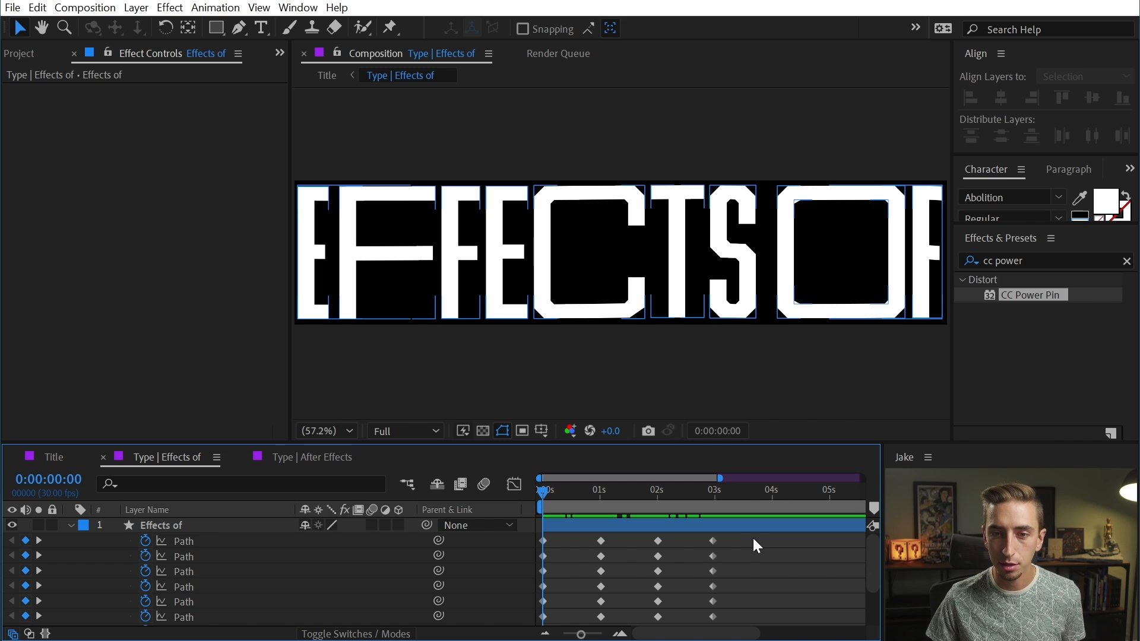
pyautogui.moveTo(753, 537); pyautogui.dragTo(607, 618)
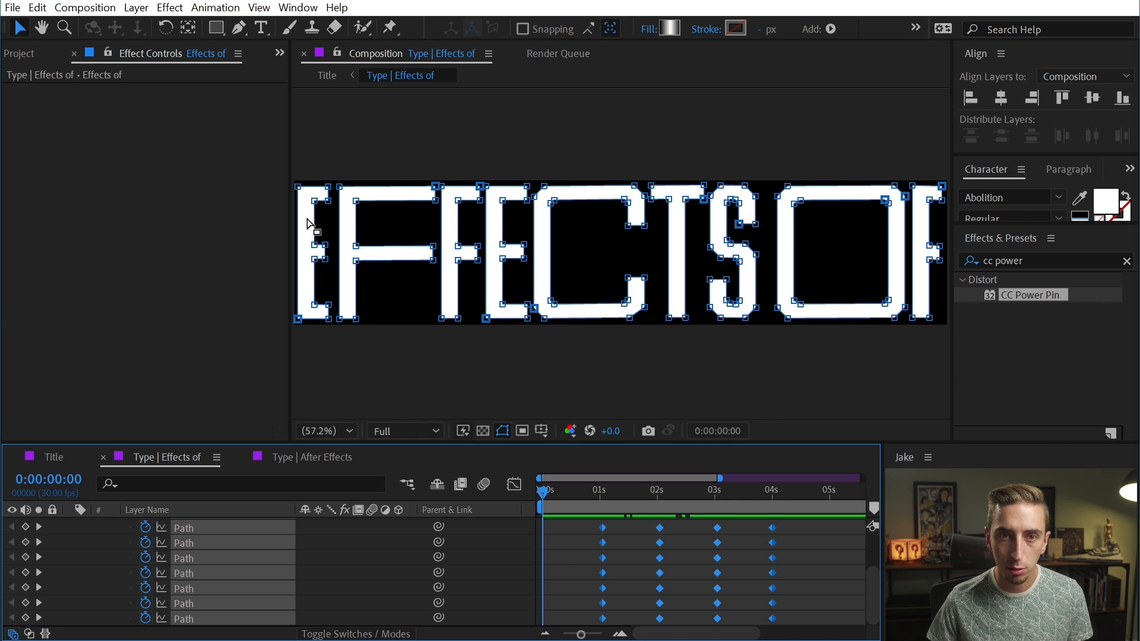
# At 0:00:00:00, lower the top vertices of the first E in EFFECTS to its middle bar.
pyautogui.scroll(4, 308, 223)
pyautogui.moveTo(361, 203); pyautogui.dragTo(827, 249)
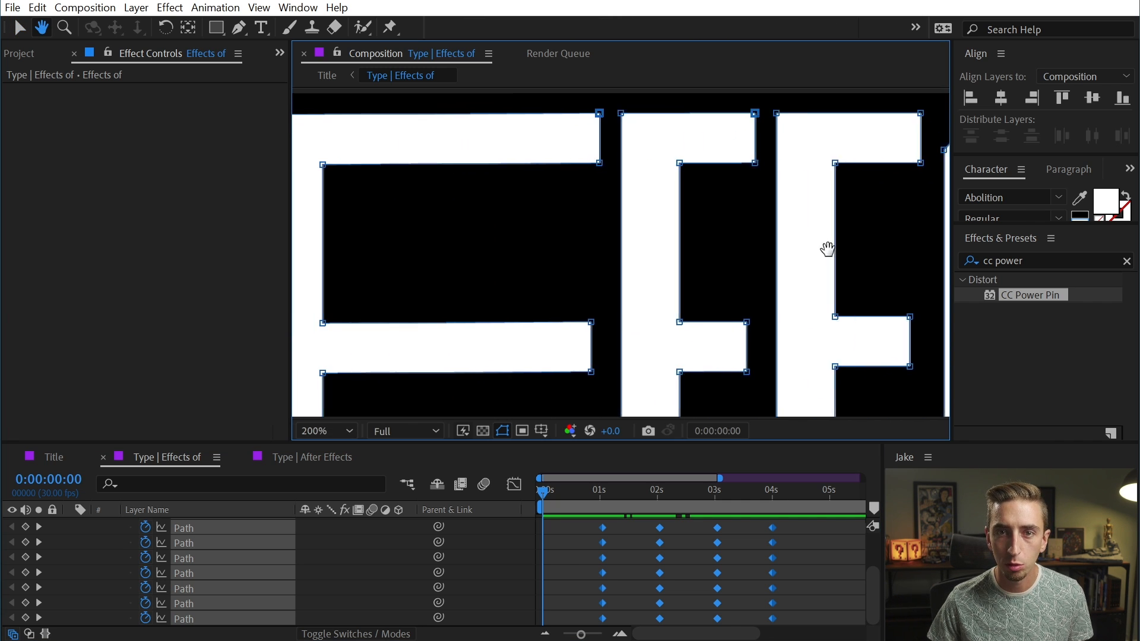
pyautogui.moveTo(506, 251); pyautogui.dragTo(904, 252)
pyautogui.moveTo(653, 234); pyautogui.dragTo(672, 247)
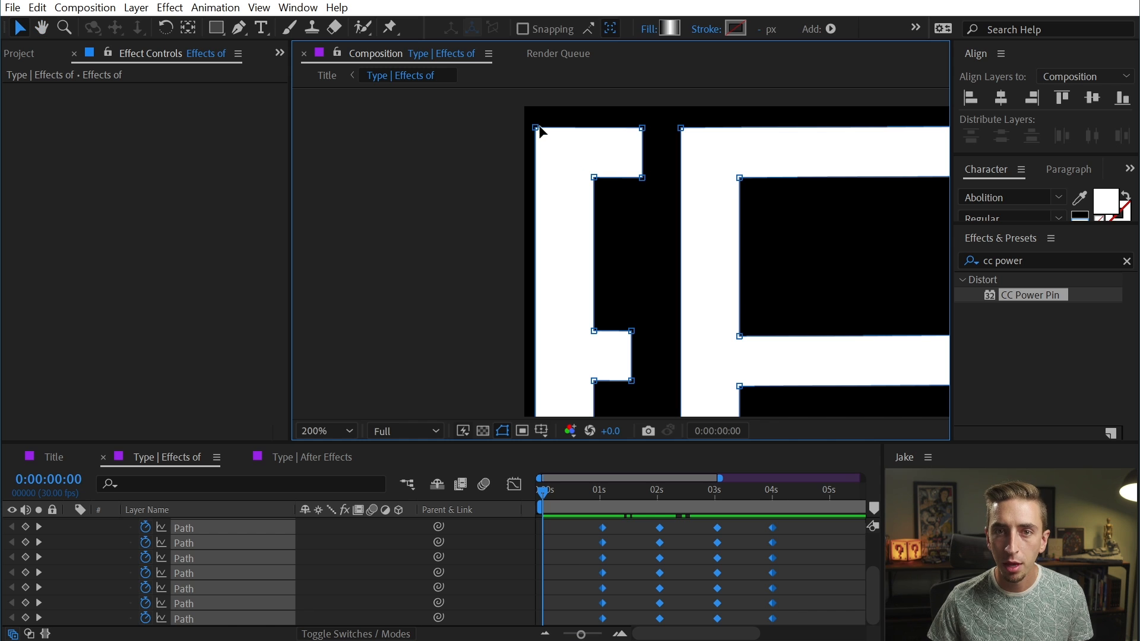
pyautogui.moveTo(540, 132); pyautogui.dragTo(634, 382)
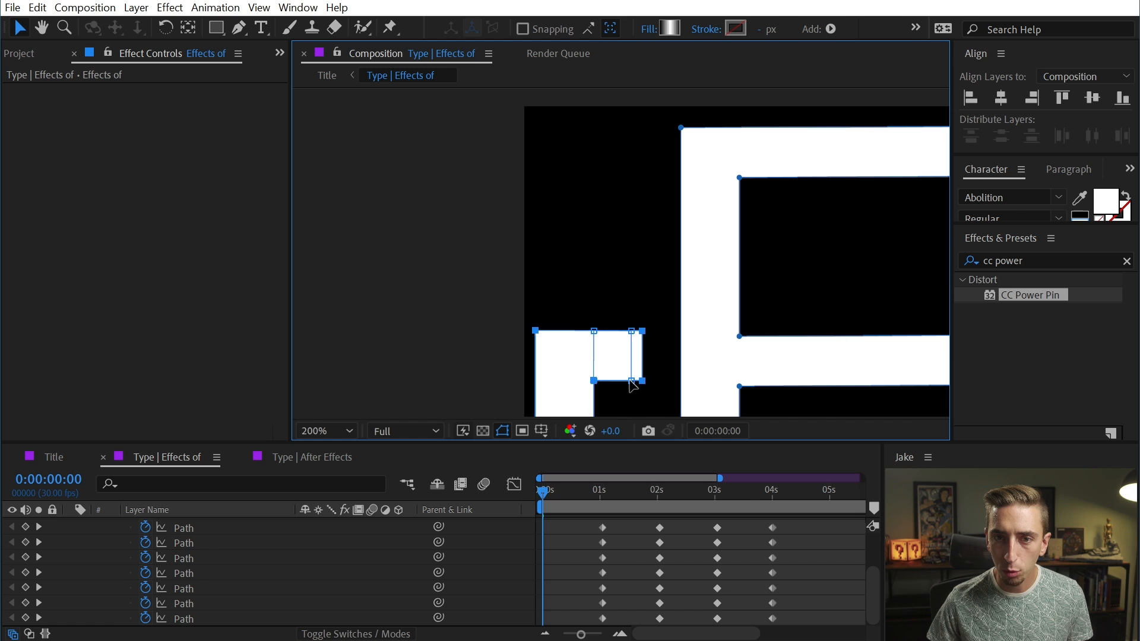
# Raise the bottom vertices of the first E to its middle bar, collapsing the letter into a short block.
pyautogui.scroll(-5, 667, 275)
pyautogui.hscroll(3, 564, 366)
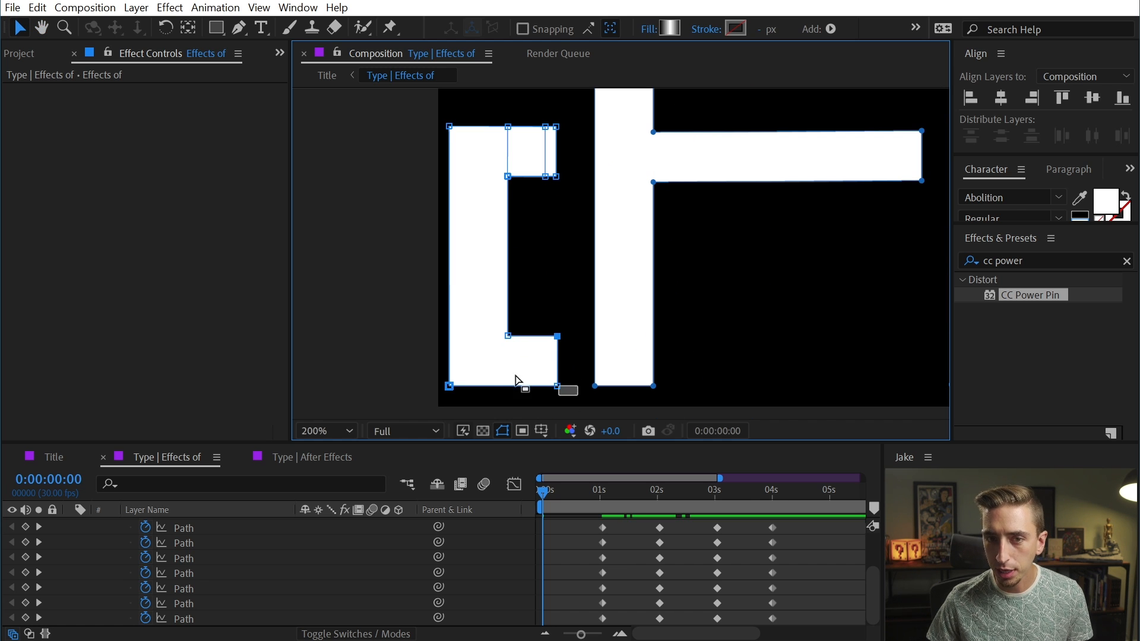
pyautogui.moveTo(516, 376); pyautogui.dragTo(406, 334)
pyautogui.moveTo(508, 340); pyautogui.dragTo(508, 131)
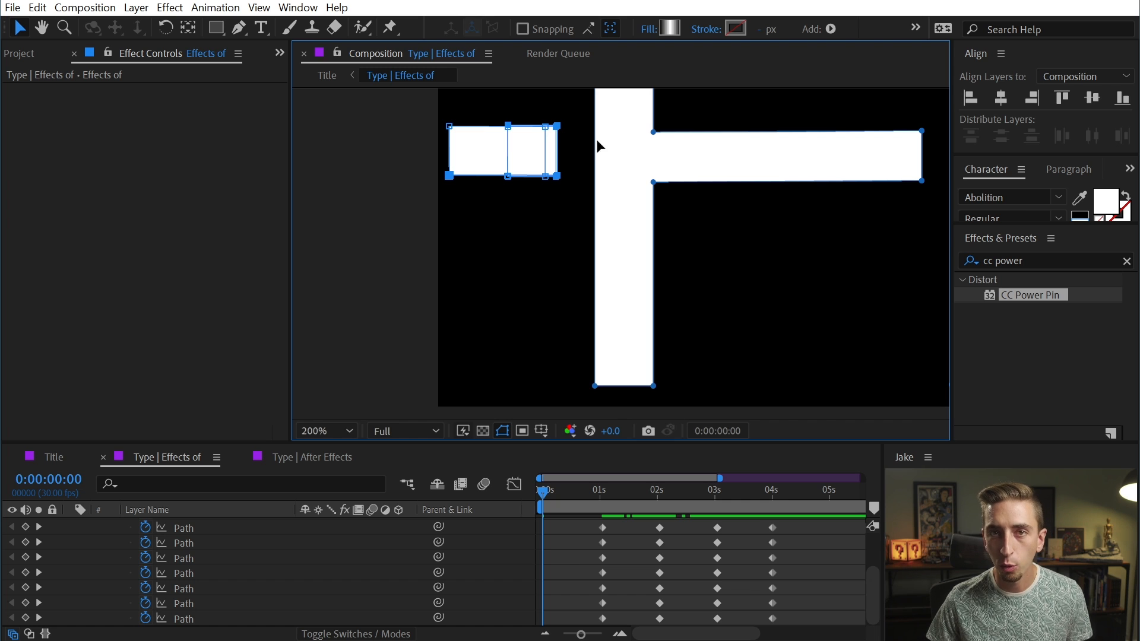
# Lower the top arm of the first F onto its middle bar.
pyautogui.moveTo(718, 163); pyautogui.dragTo(559, 416)
pyautogui.moveTo(590, 275); pyautogui.dragTo(398, 186)
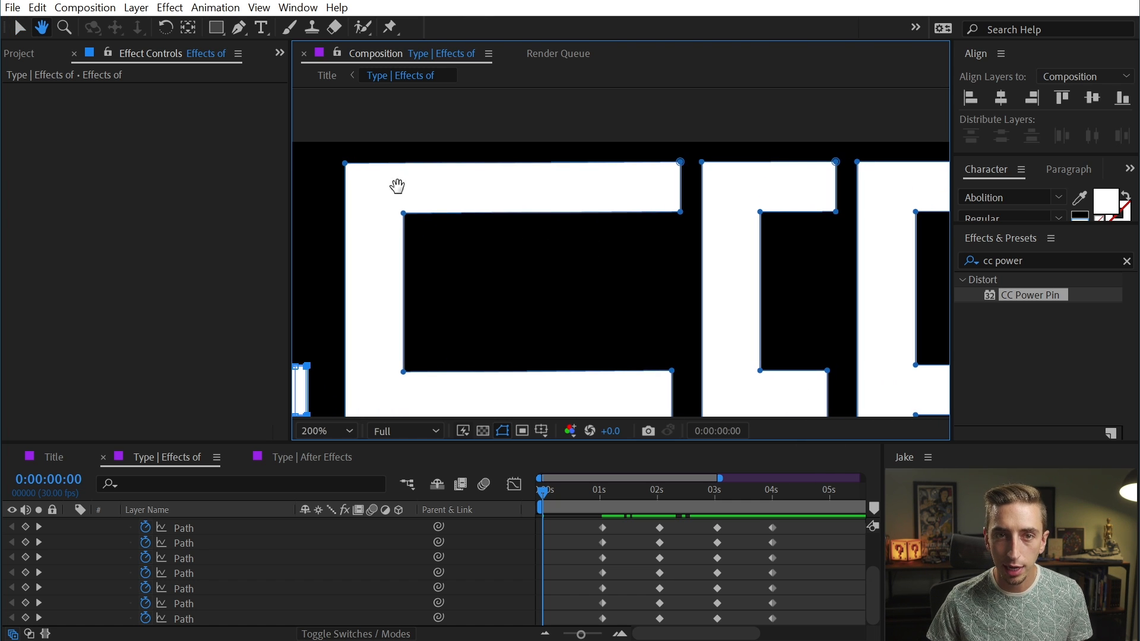
pyautogui.press('v')
pyautogui.moveTo(398, 142); pyautogui.dragTo(683, 291)
pyautogui.scroll(-2, 689, 238)
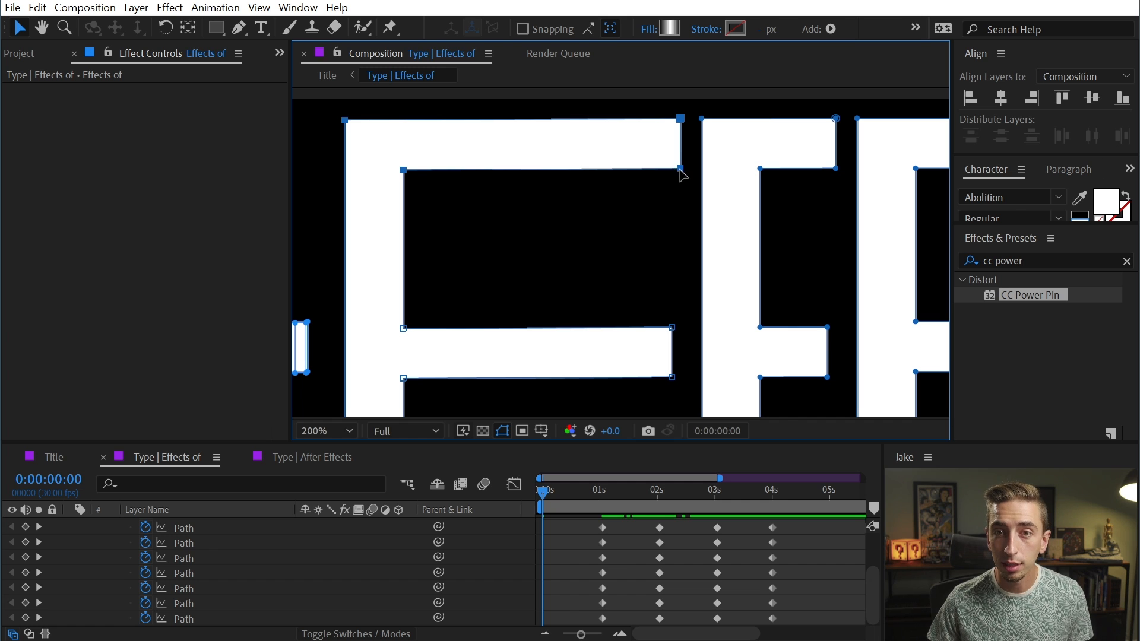
pyautogui.moveTo(682, 169); pyautogui.dragTo(704, 86)
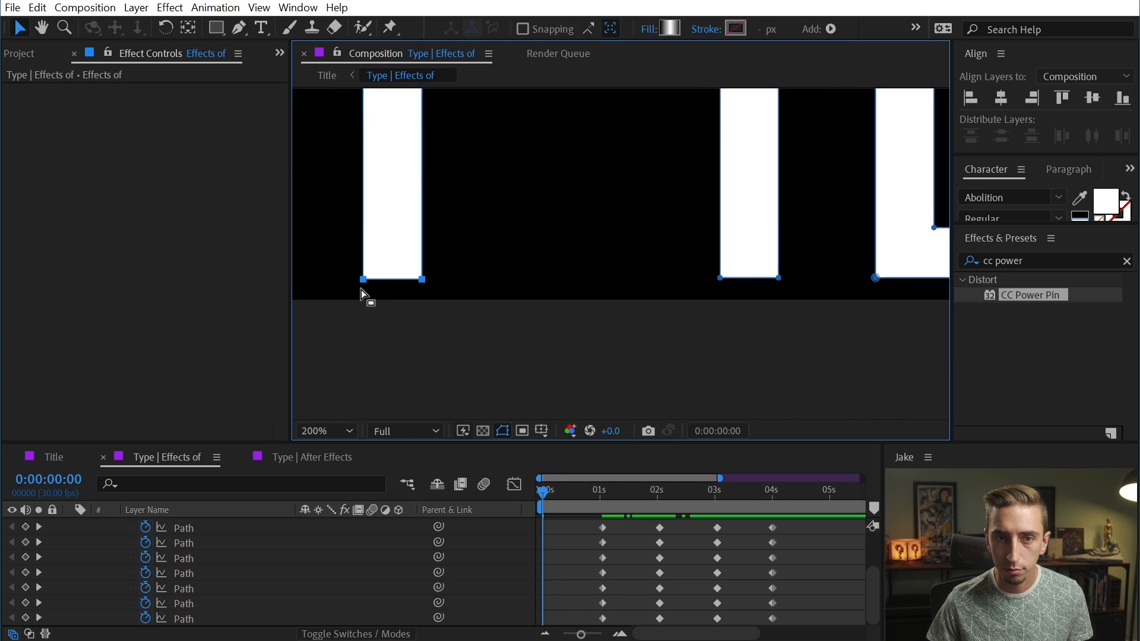
# Collapse the first F's stem, the second F and the second E into short blocks at middle-bar height.
pyautogui.moveTo(772, 98); pyautogui.dragTo(527, 410)
pyautogui.moveTo(455, 120); pyautogui.dragTo(788, 200)
pyautogui.moveTo(776, 191); pyautogui.dragTo(741, 142)
pyautogui.moveTo(430, 381); pyautogui.dragTo(751, 103)
pyautogui.click(573, 158)
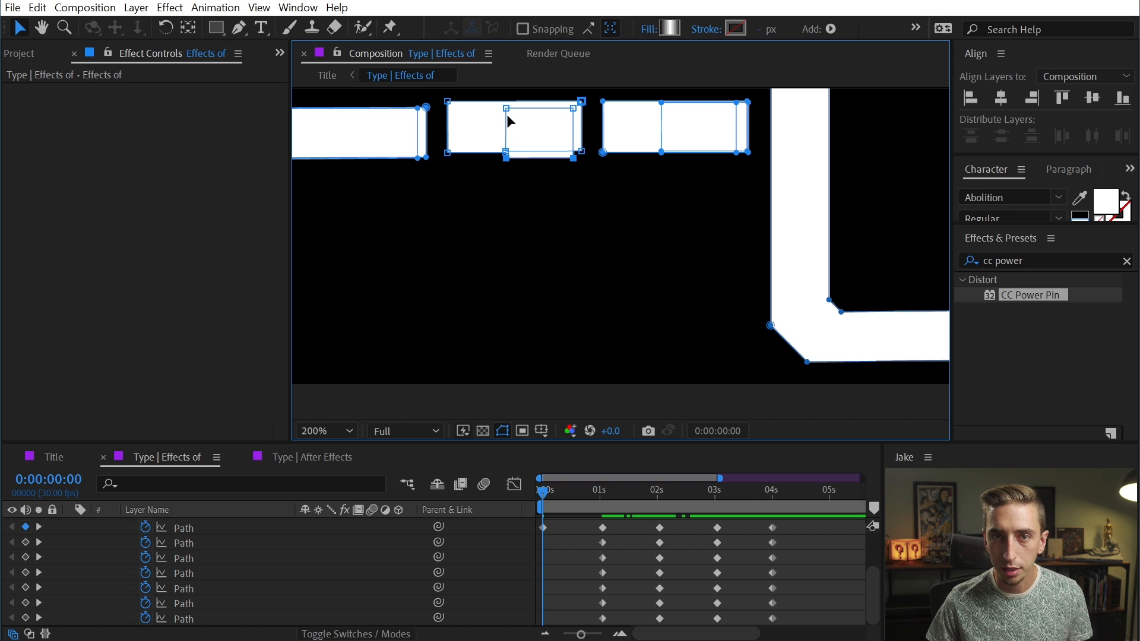
pyautogui.moveTo(575, 107); pyautogui.dragTo(582, 101)
# Collapse the C into a short block by moving its upper and lower vertices to the letters' mid-height.
pyautogui.scroll(-1, 582, 102)
pyautogui.moveTo(468, 125); pyautogui.dragTo(692, 254)
pyautogui.moveTo(473, 324); pyautogui.dragTo(541, 358)
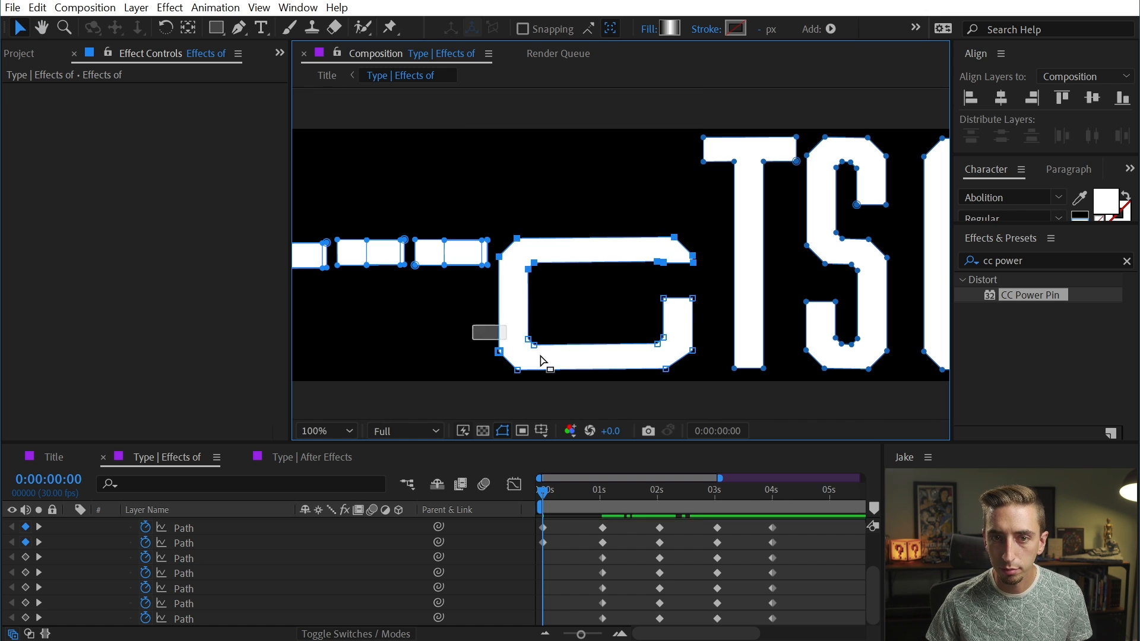
pyautogui.scroll(2, 510, 253)
pyautogui.moveTo(695, 356); pyautogui.dragTo(718, 289)
pyautogui.scroll(-2, 718, 290)
# Collapse the T of EFFECTS into a short block by lowering its crossbar and raising the foot of its stem.
pyautogui.moveTo(644, 121); pyautogui.dragTo(766, 175)
pyautogui.moveTo(752, 136); pyautogui.dragTo(751, 239)
pyautogui.scroll(2, 725, 256)
pyautogui.moveTo(720, 369); pyautogui.dragTo(752, 245)
pyautogui.scroll(-2, 752, 245)
# Square off the S's corners and collapse its vertices into a short block level with the neighbouring letters.
pyautogui.scroll(2, 540, 205)
pyautogui.moveTo(644, 260); pyautogui.dragTo(649, 276)
pyautogui.moveTo(557, 377); pyautogui.dragTo(558, 232)
pyautogui.hotkey('ctrl', 'z')
pyautogui.moveTo(557, 378); pyautogui.dragTo(674, 230)
pyautogui.moveTo(499, 230); pyautogui.dragTo(500, 227)
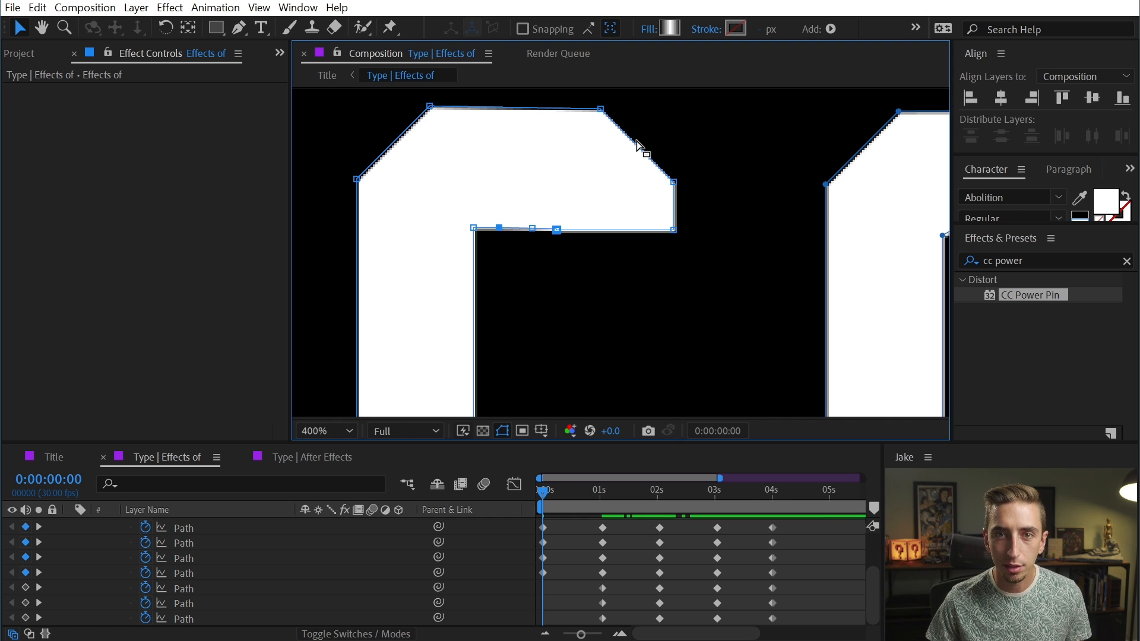
pyautogui.moveTo(602, 109); pyautogui.dragTo(675, 109)
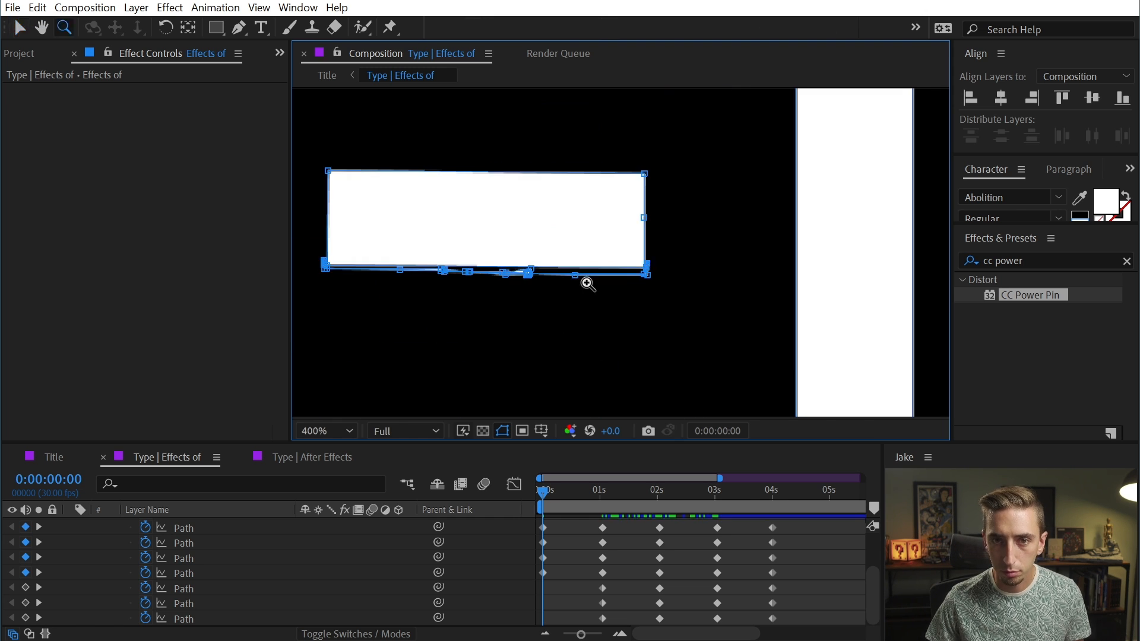
# Show the rulers and add horizontal guides along the upper and lower edges of the first E's block.
pyautogui.scroll(-3, 487, 269)
pyautogui.moveTo(484, 267); pyautogui.dragTo(612, 287)
pyautogui.press('z')
pyautogui.click(480, 284)
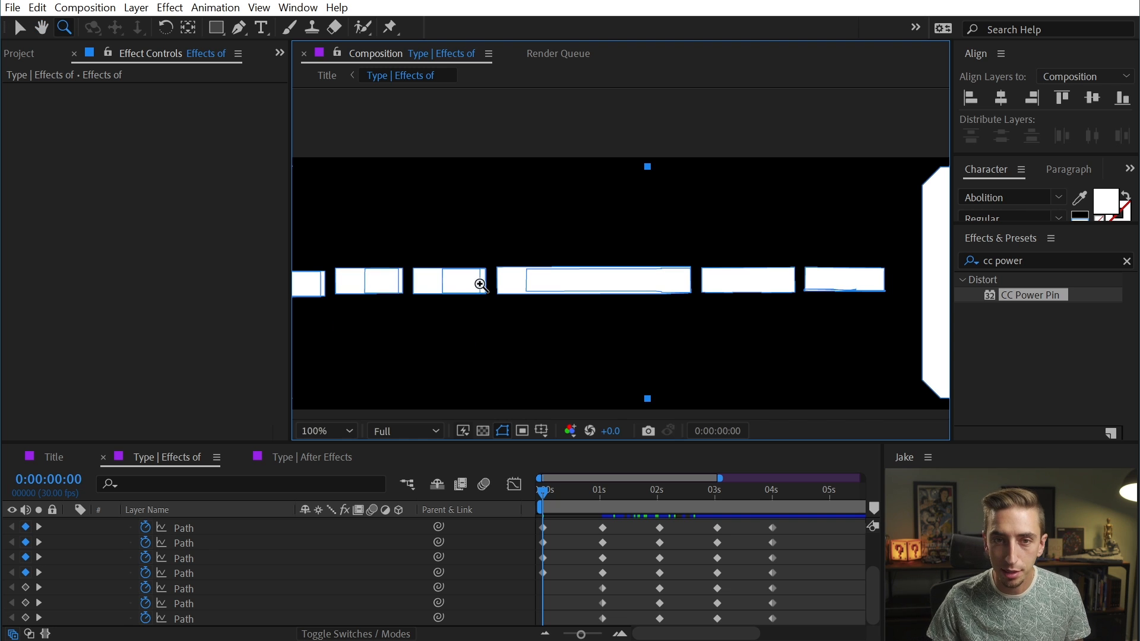
pyautogui.press('h')
pyautogui.press('z')
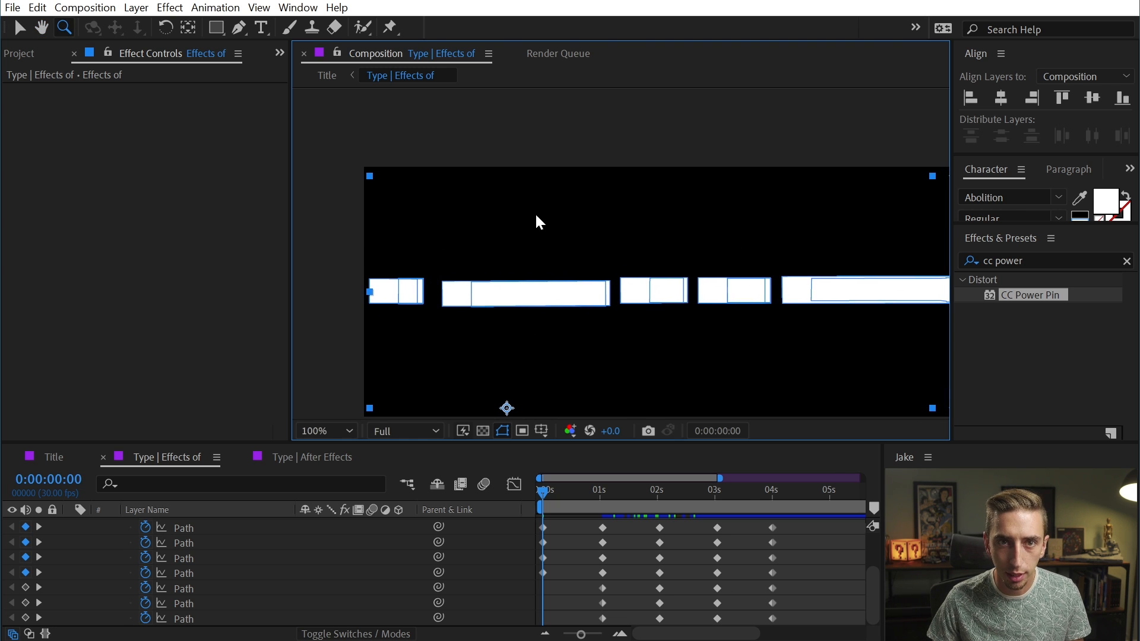
pyautogui.hotkey('ctrl', 'r')
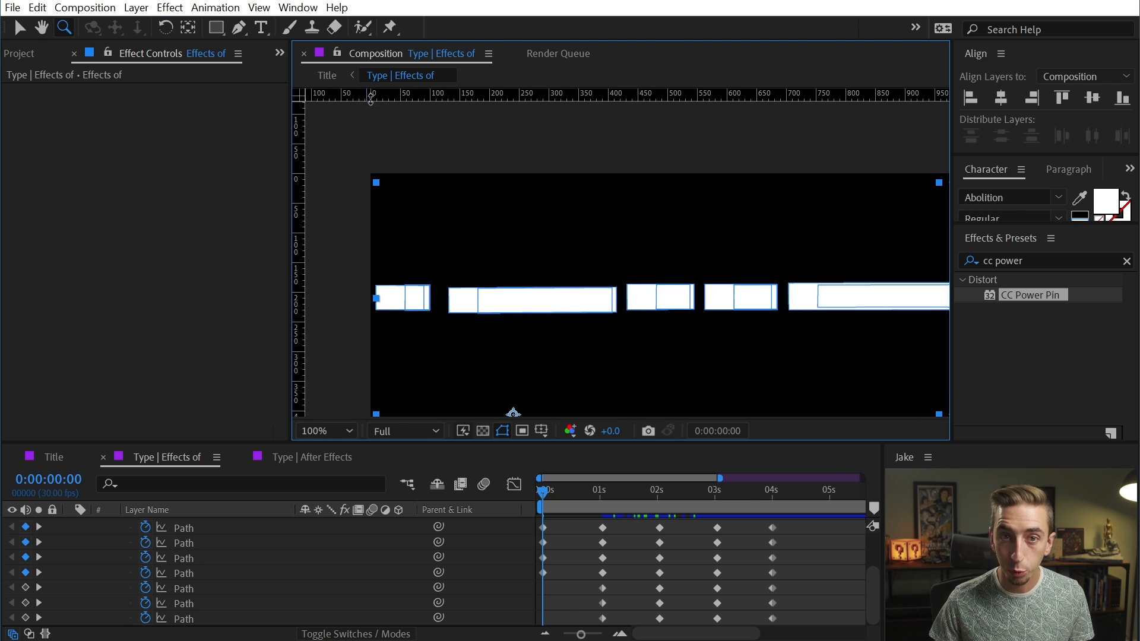
pyautogui.moveTo(375, 95); pyautogui.dragTo(360, 284)
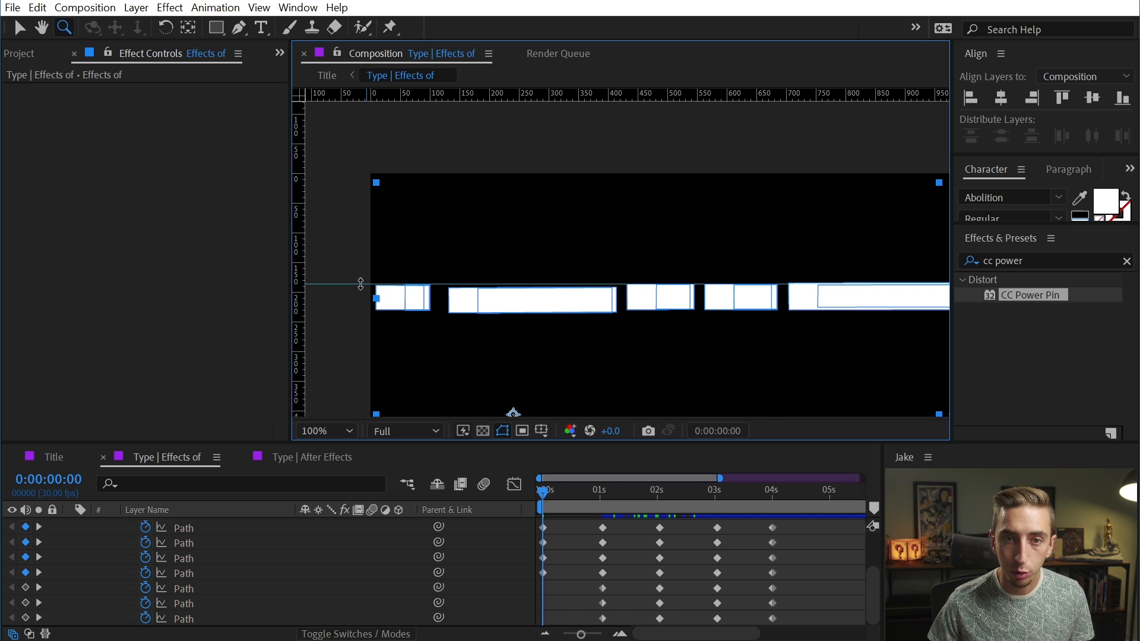
pyautogui.moveTo(431, 96); pyautogui.dragTo(392, 311)
# Move the first F's block up so that it fits between the two guides.
pyautogui.press('v')
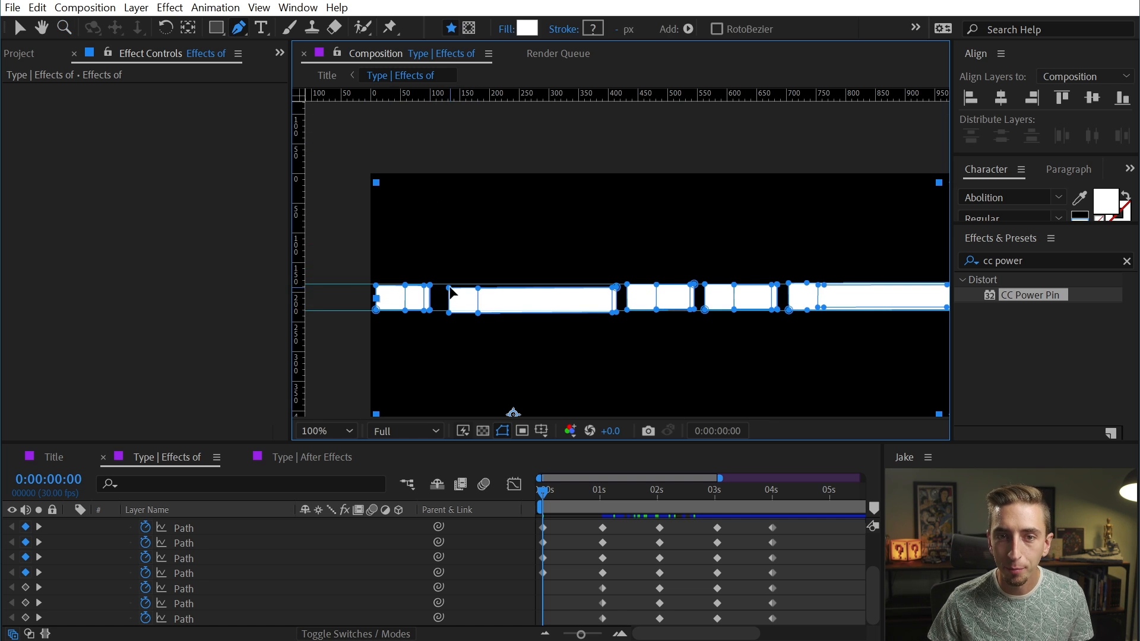
pyautogui.moveTo(444, 274); pyautogui.dragTo(625, 347)
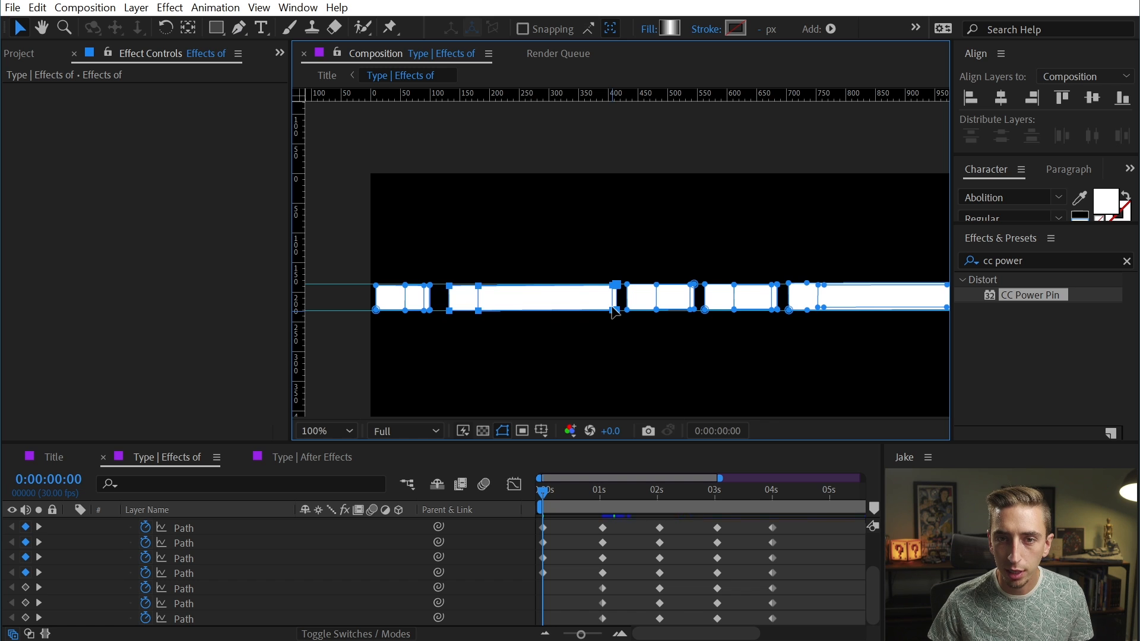
# Turn off Snap to Guides and lock the guides in the composition view.
pyautogui.click(261, 8)
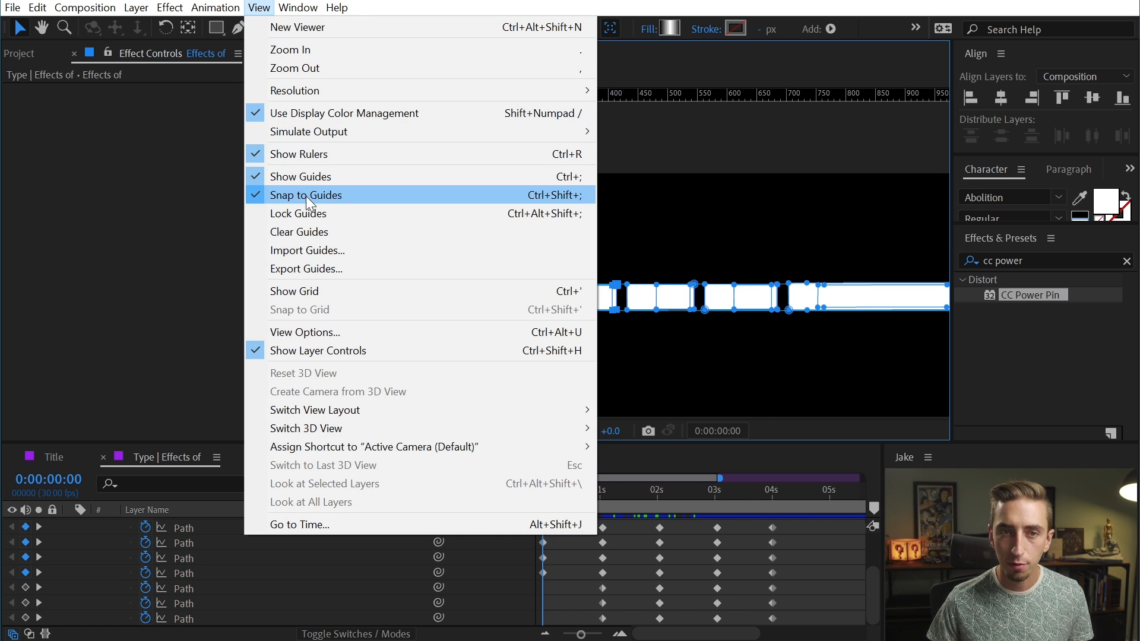
pyautogui.click(306, 196)
pyautogui.click(259, 7)
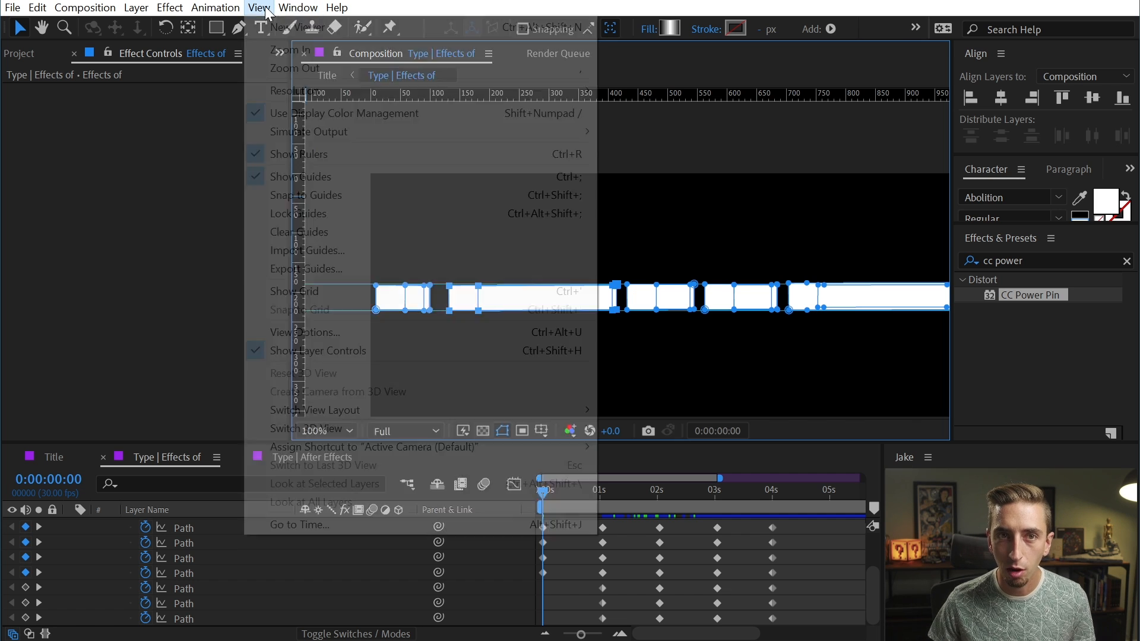
pyautogui.moveTo(327, 134)
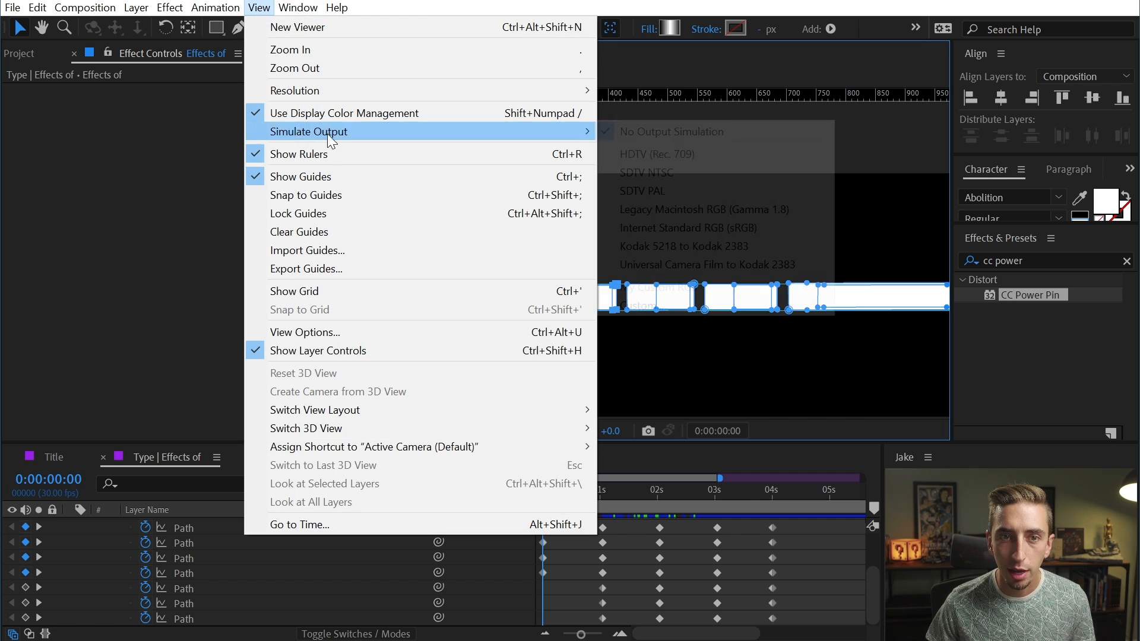
pyautogui.click(321, 220)
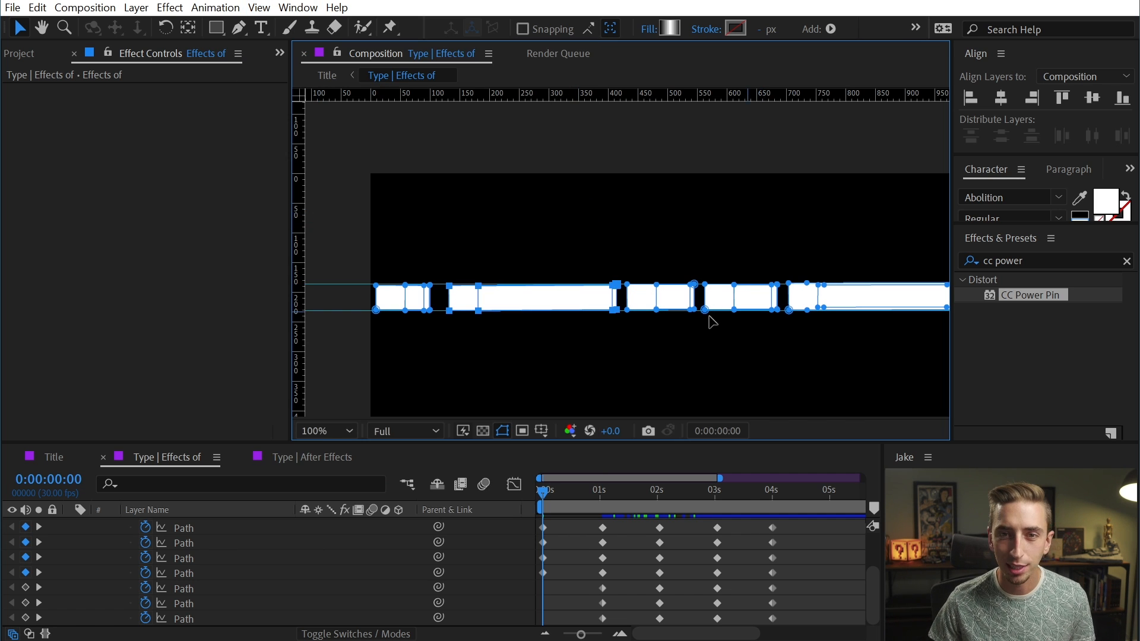
# Collapse the O into a short block between the guides by moving its upper and lower vertices inward.
pyautogui.scroll(2, 683, 312)
pyautogui.scroll(1, 683, 312)
pyautogui.moveTo(655, 315); pyautogui.dragTo(715, 272)
pyautogui.scroll(-1, 715, 273)
pyautogui.moveTo(891, 297); pyautogui.dragTo(591, 333)
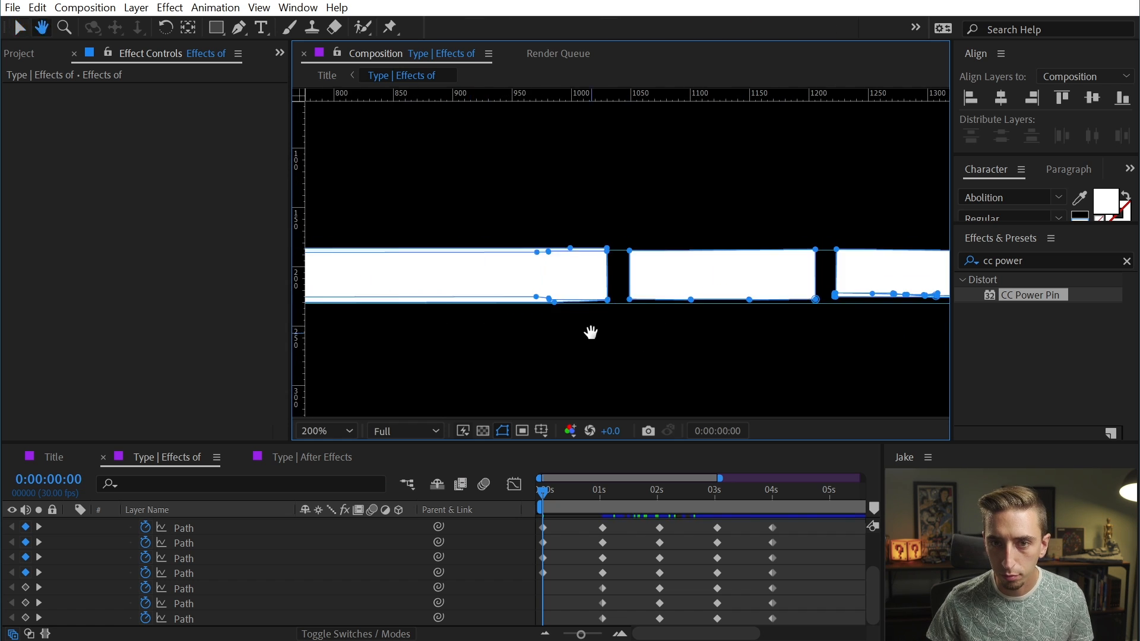
pyautogui.scroll(-1, 590, 333)
pyautogui.moveTo(490, 332); pyautogui.dragTo(734, 399)
pyautogui.moveTo(709, 380); pyautogui.dragTo(710, 276)
pyautogui.moveTo(504, 260); pyautogui.dragTo(503, 278)
pyautogui.moveTo(523, 150); pyautogui.dragTo(523, 251)
pyautogui.moveTo(792, 151); pyautogui.dragTo(792, 251)
# Collapse the final F into a block between the guides and hide the rulers.
pyautogui.scroll(2, 826, 298)
pyautogui.moveTo(368, 238); pyautogui.dragTo(879, 332)
pyautogui.hotkey('ctrl', 'r')
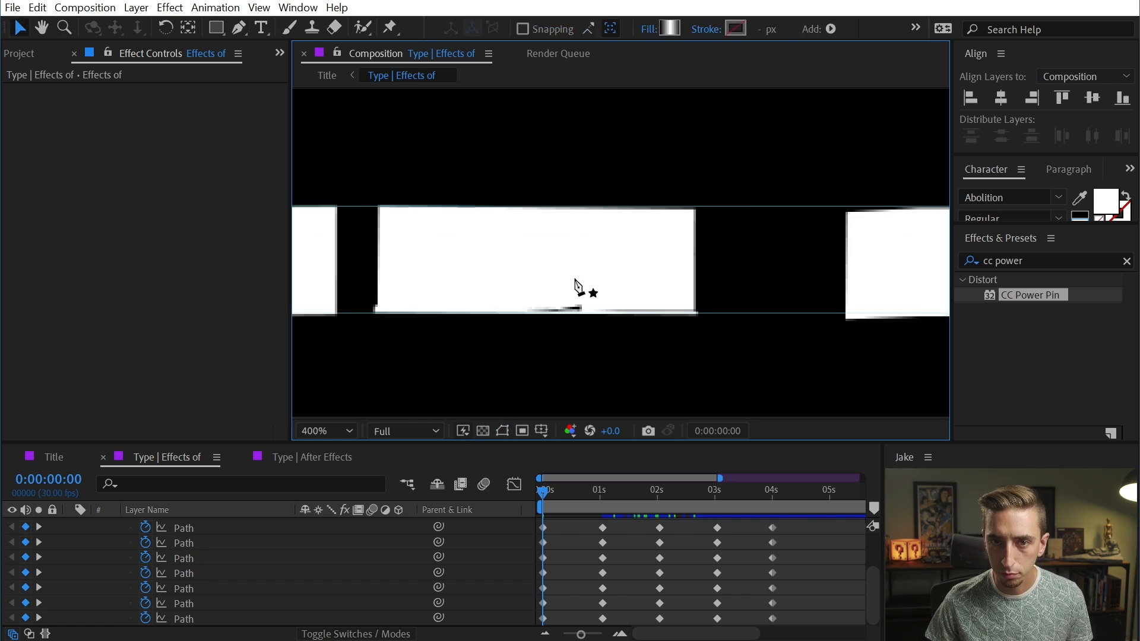
pyautogui.scroll(2, 636, 325)
pyautogui.moveTo(582, 268); pyautogui.dragTo(582, 237)
pyautogui.scroll(-8, 736, 267)
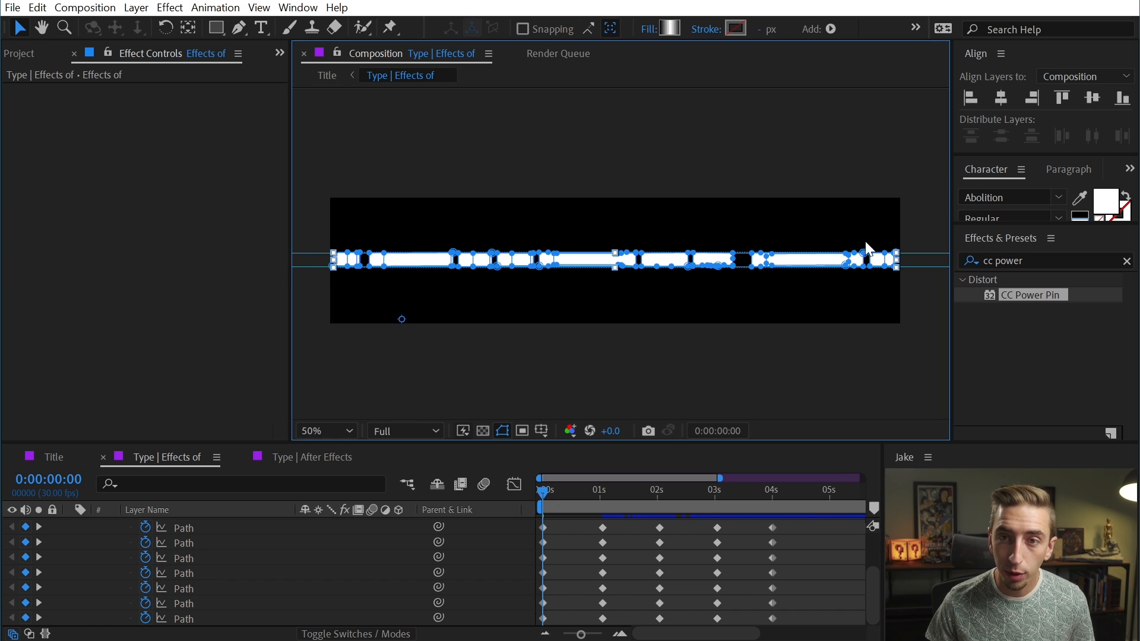
# Select the upper vertices of all the letter blocks and squash them with free transform into one flat horizontal line.
pyautogui.scroll(4, 775, 266)
pyautogui.scroll(-6, 693, 255)
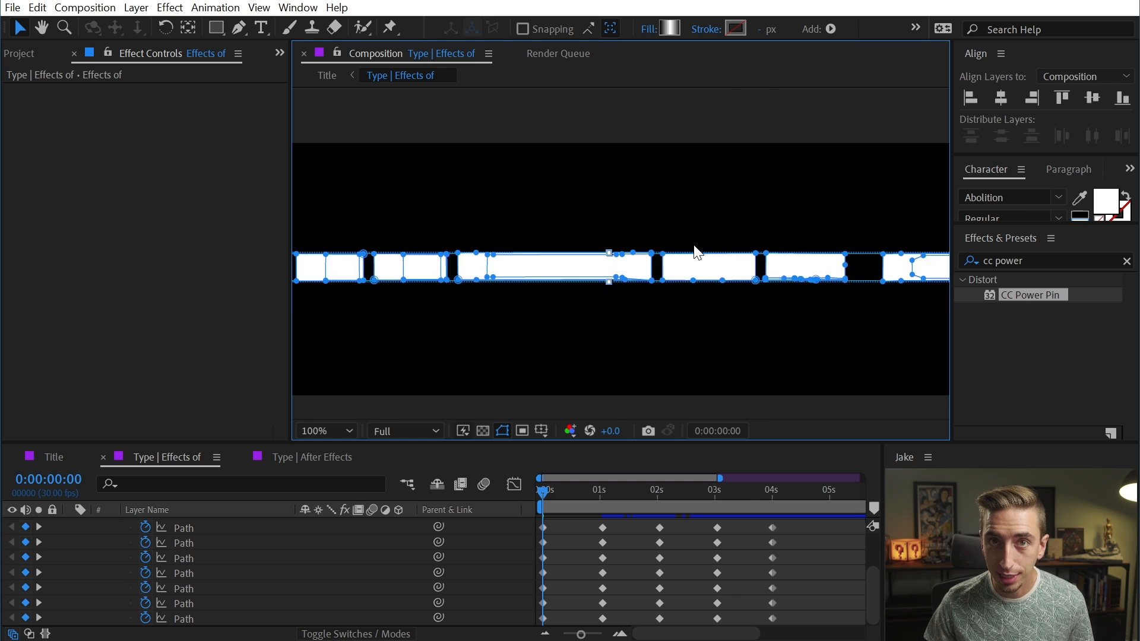
pyautogui.scroll(2, 522, 254)
pyautogui.press('g')
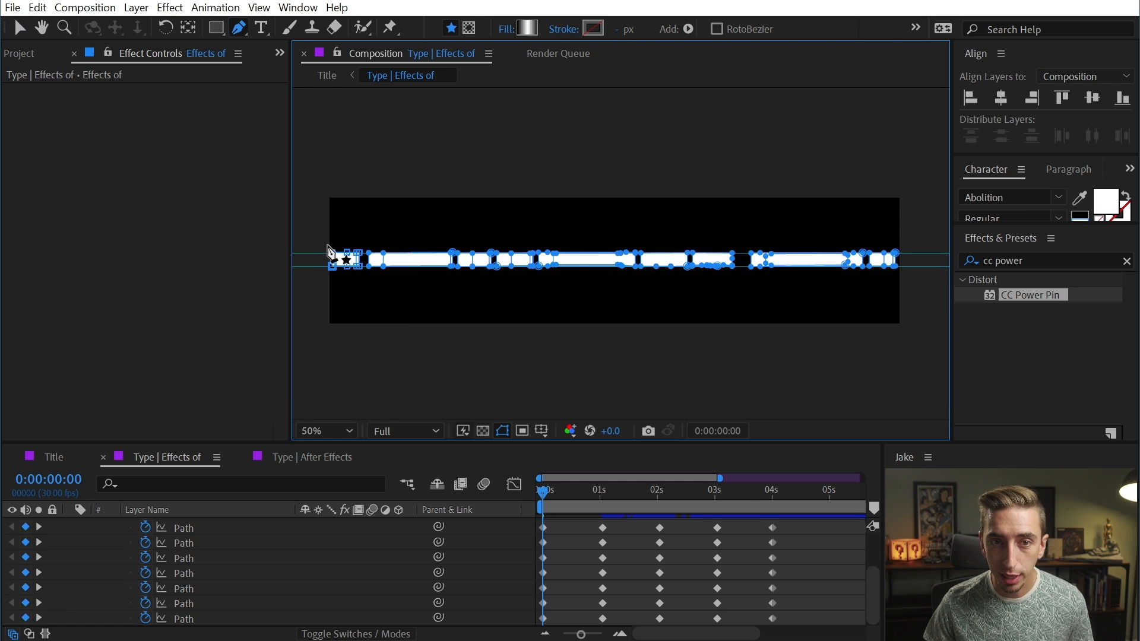
pyautogui.press('v')
pyautogui.moveTo(315, 231); pyautogui.dragTo(916, 264)
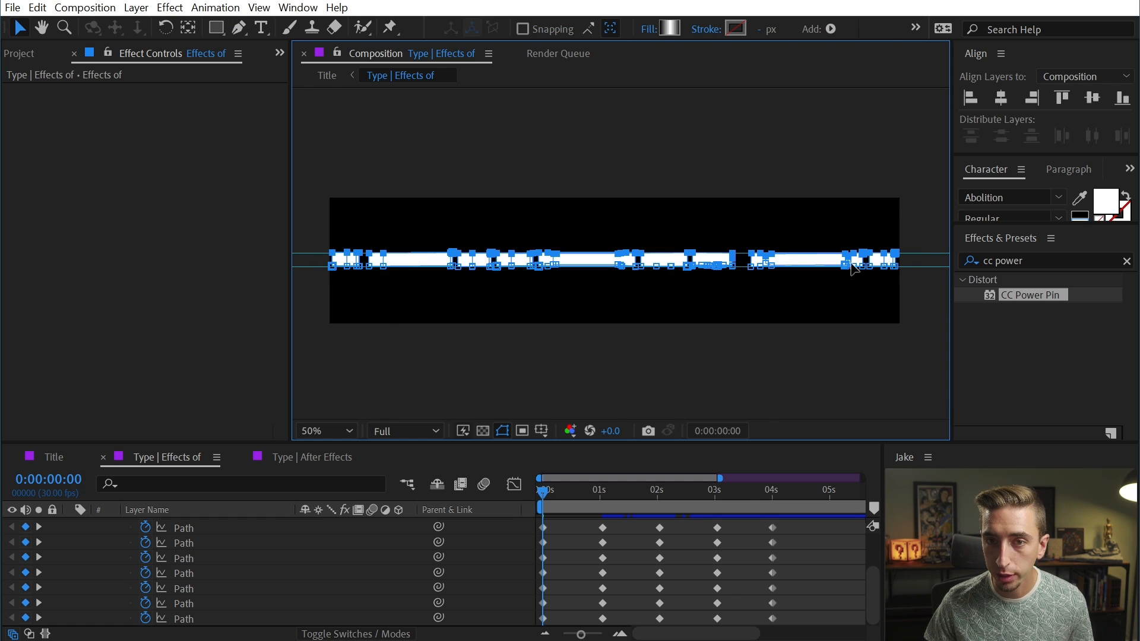
pyautogui.press('z')
pyautogui.moveTo(590, 241); pyautogui.dragTo(702, 274)
pyautogui.click(572, 219)
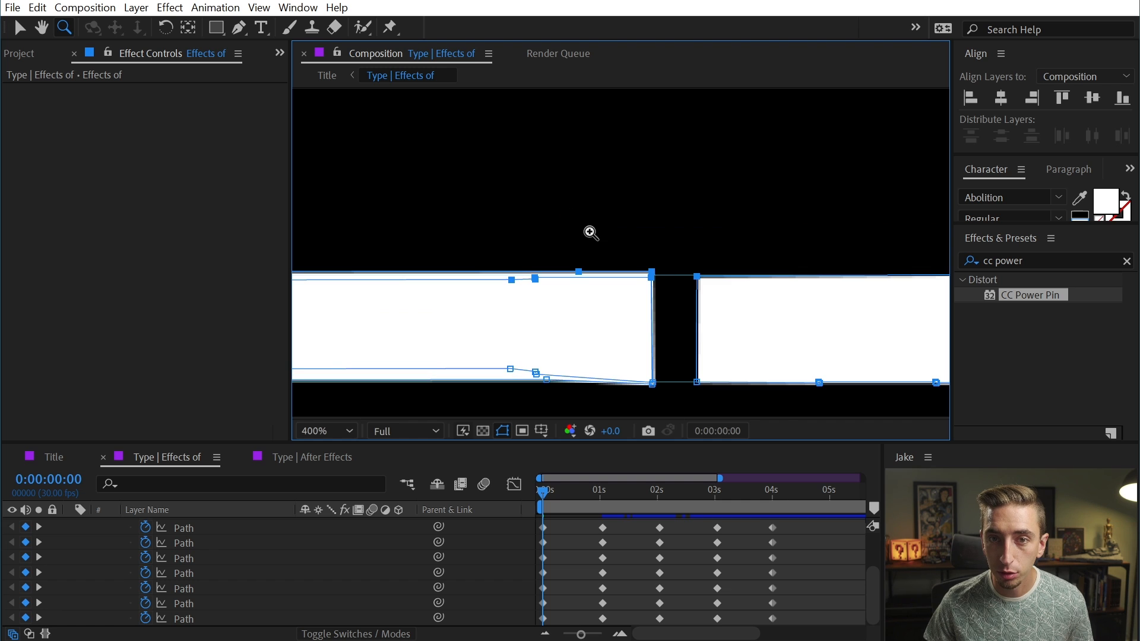
pyautogui.press('v')
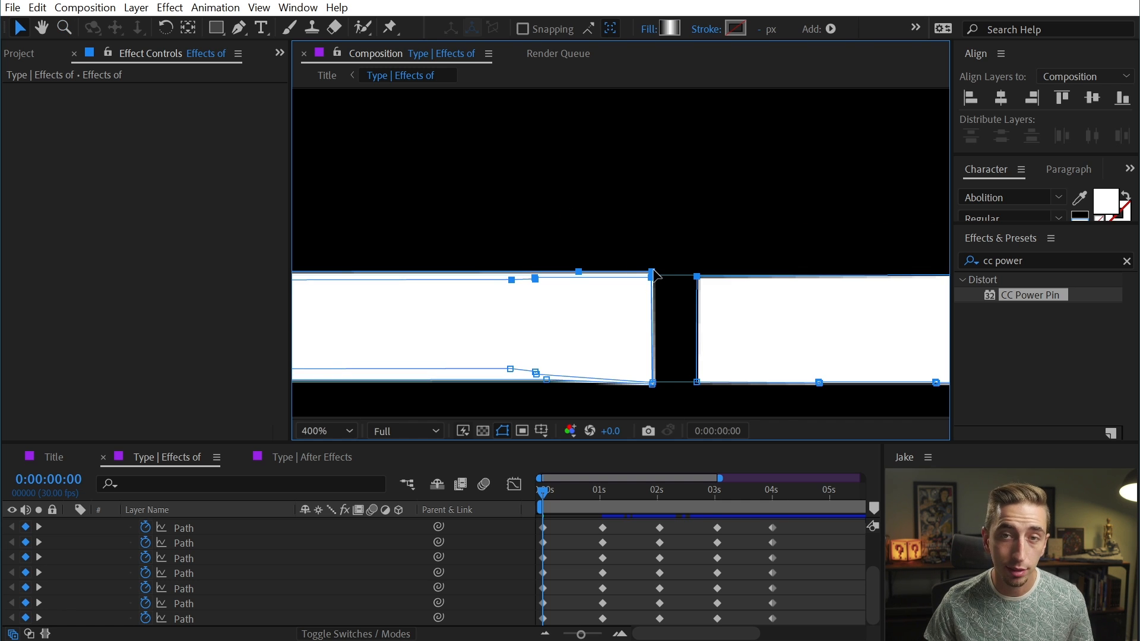
pyautogui.click(627, 284)
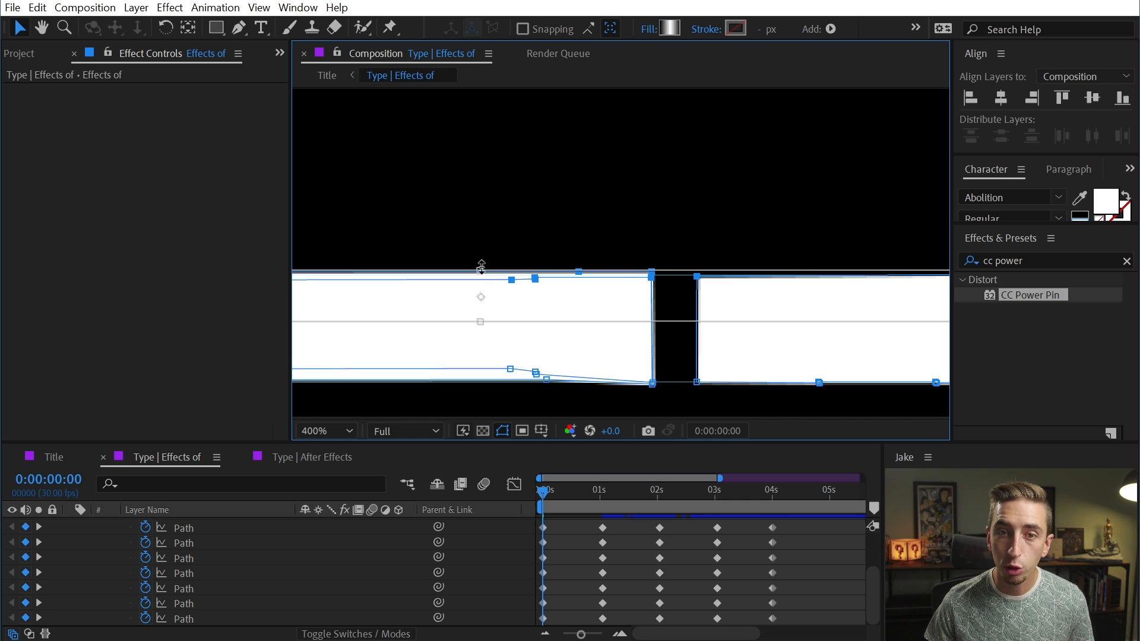
pyautogui.moveTo(480, 270); pyautogui.dragTo(481, 297)
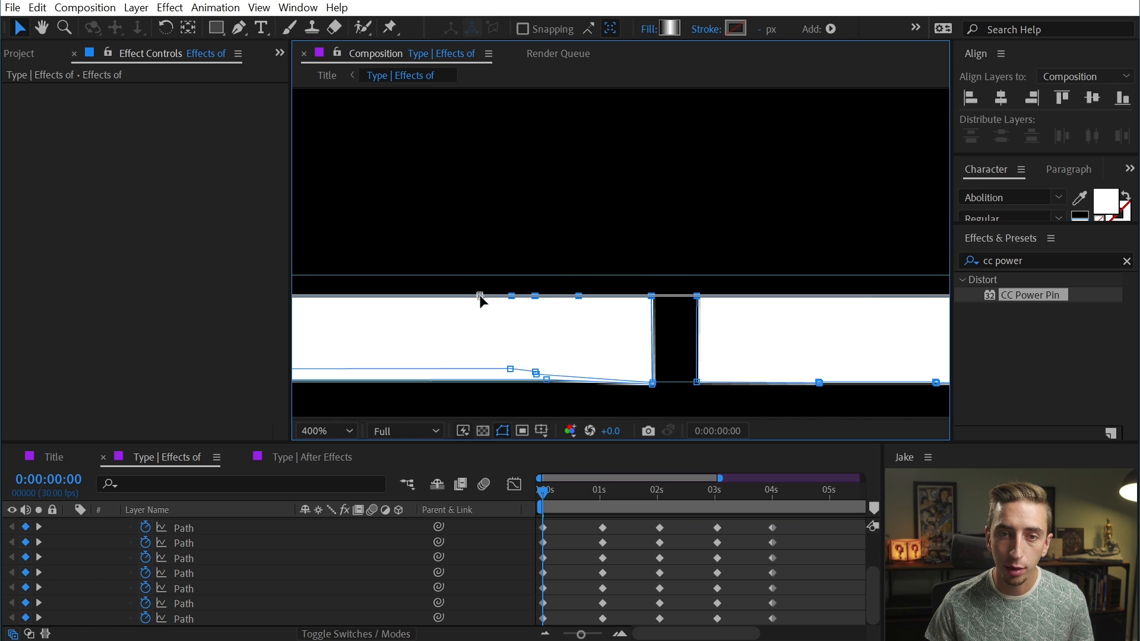
# Close the free transform and move the flattened upper vertices up onto the upper guide.
pyautogui.doubleClick(634, 282)
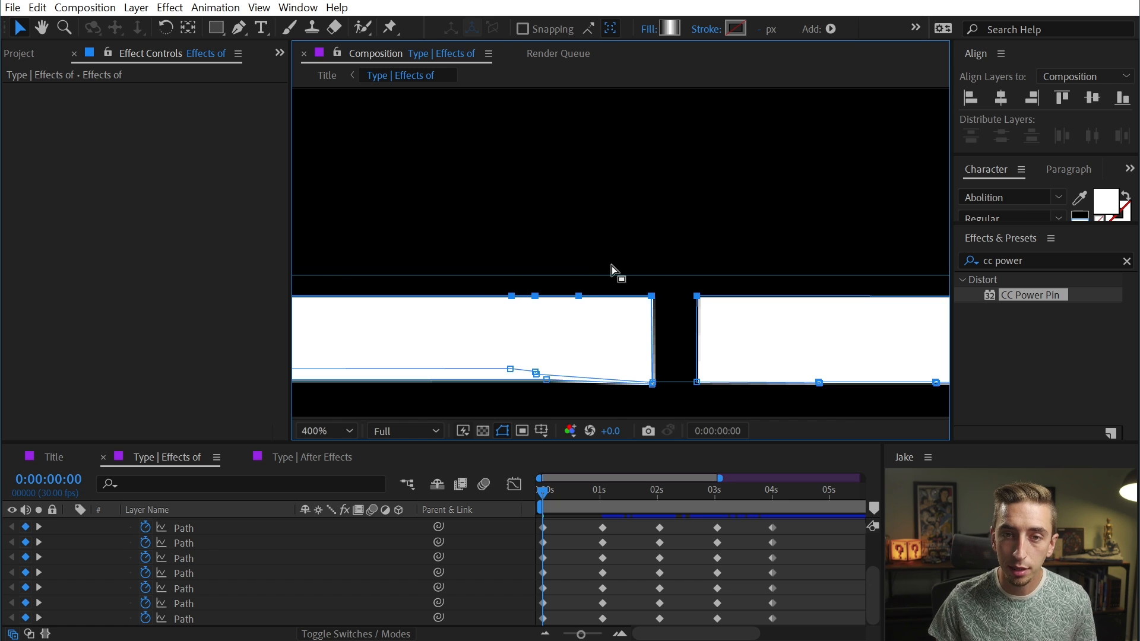
pyautogui.moveTo(581, 294); pyautogui.dragTo(580, 274)
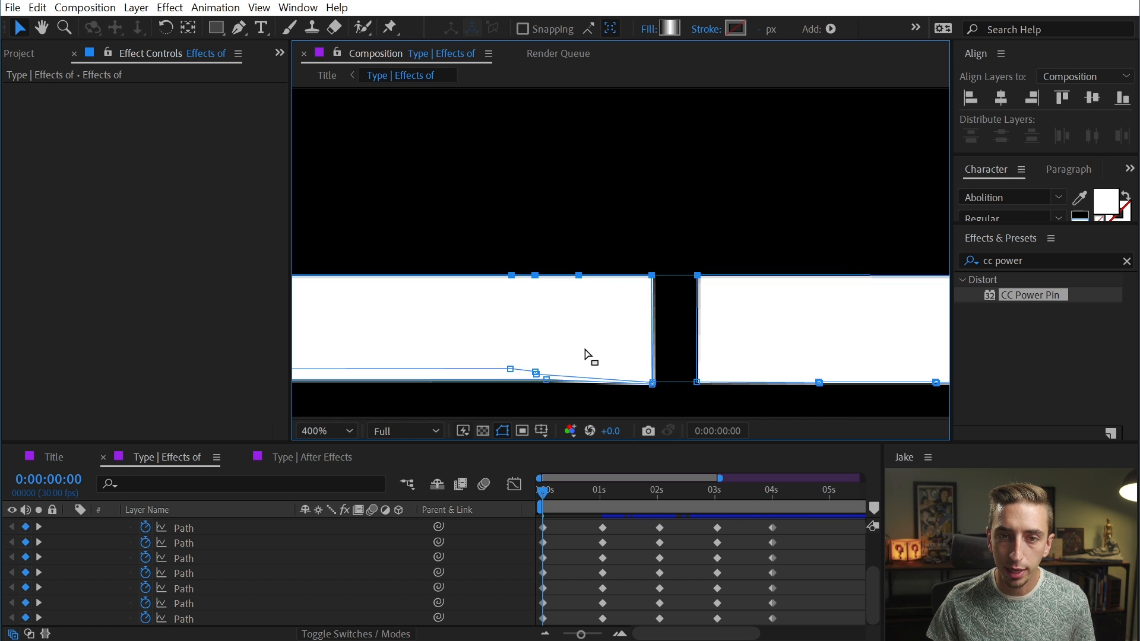
pyautogui.scroll(-5, 617, 340)
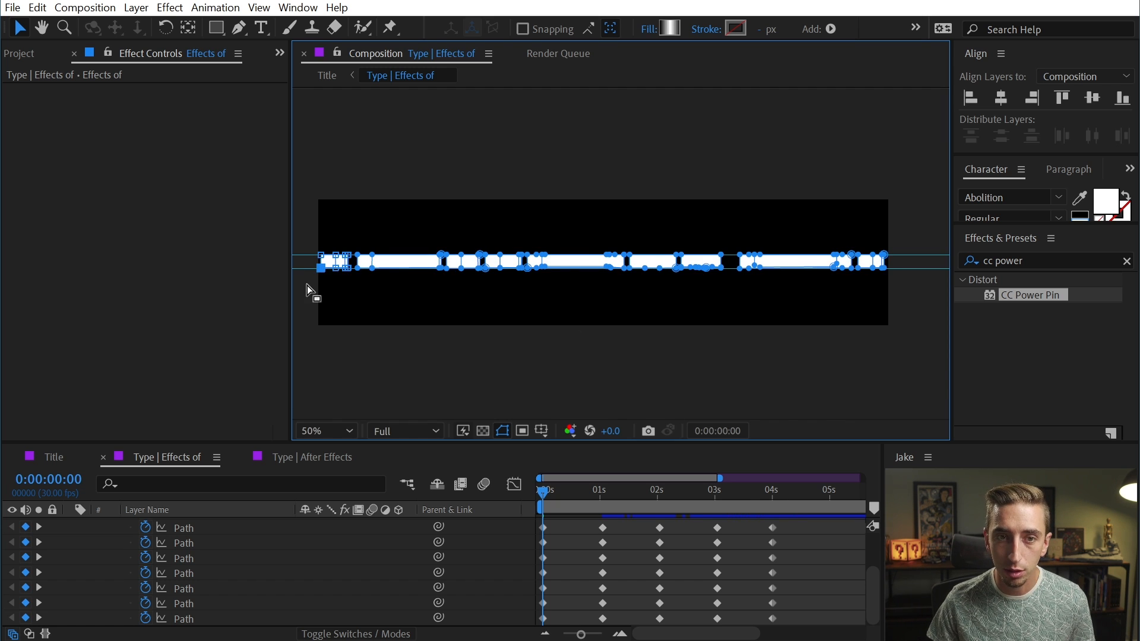
# Select the lower vertices of all letter blocks, squash them with free transform into one flat line, and align it to the lower guide.
pyautogui.moveTo(309, 289); pyautogui.dragTo(927, 266)
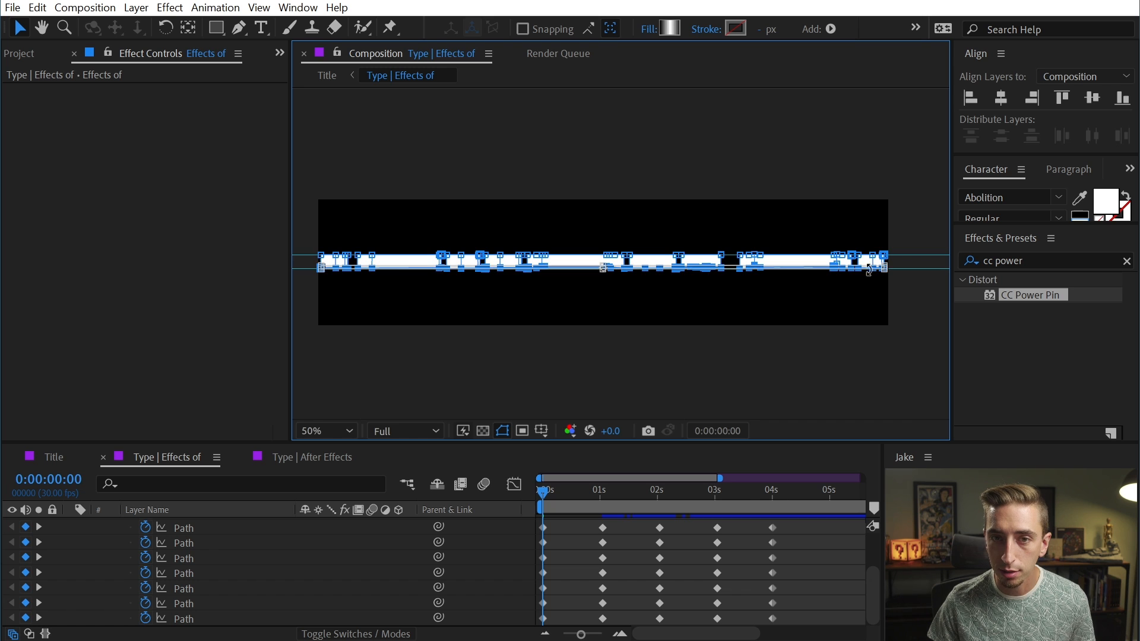
pyautogui.scroll(7, 542, 323)
pyautogui.moveTo(554, 396); pyautogui.dragTo(712, 168)
pyautogui.moveTo(499, 251); pyautogui.dragTo(501, 280)
pyautogui.press('Return')
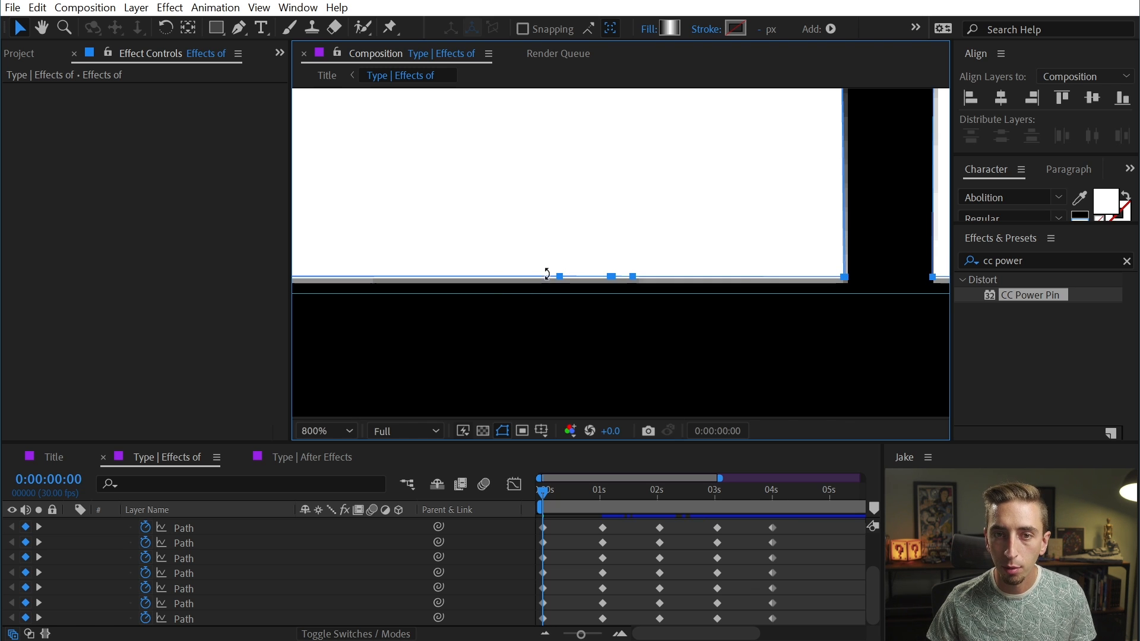
pyautogui.scroll(-3, 561, 291)
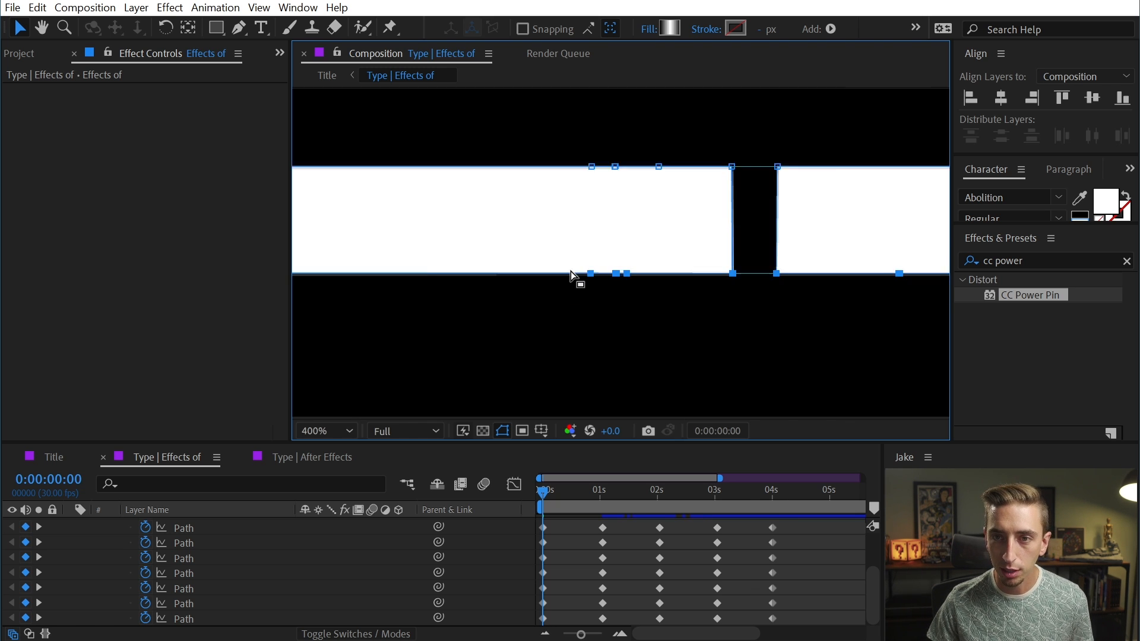
pyautogui.scroll(-1, 572, 273)
pyautogui.click(522, 351)
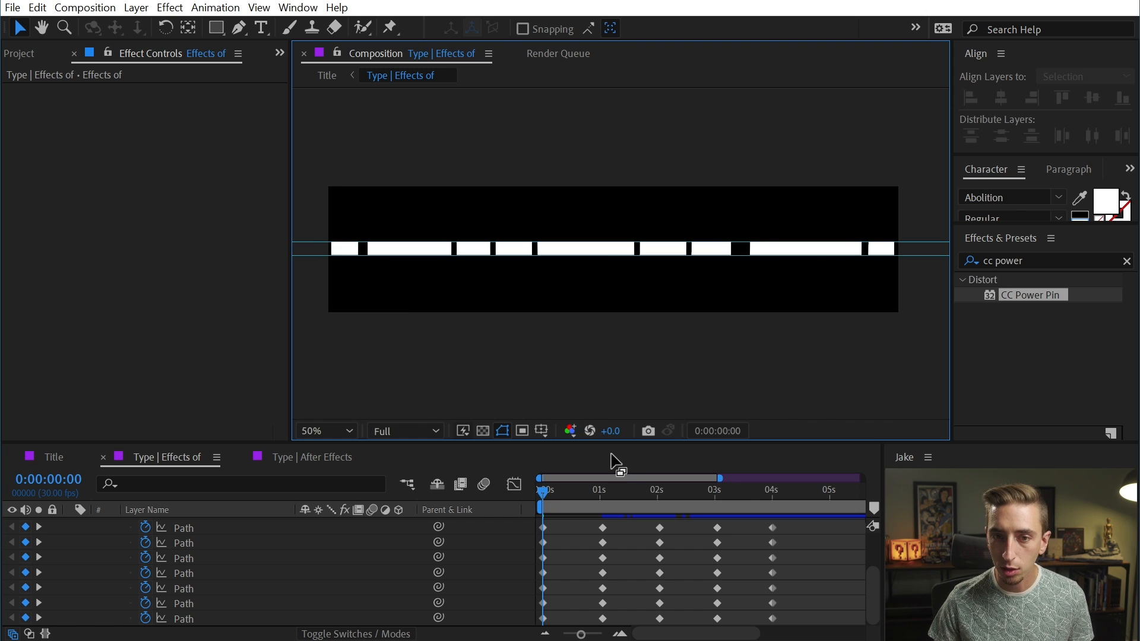
# Scrub through the letter animation and move the last column of path keyframes to 0:00:03:20.
pyautogui.moveTo(544, 493); pyautogui.dragTo(378, 475)
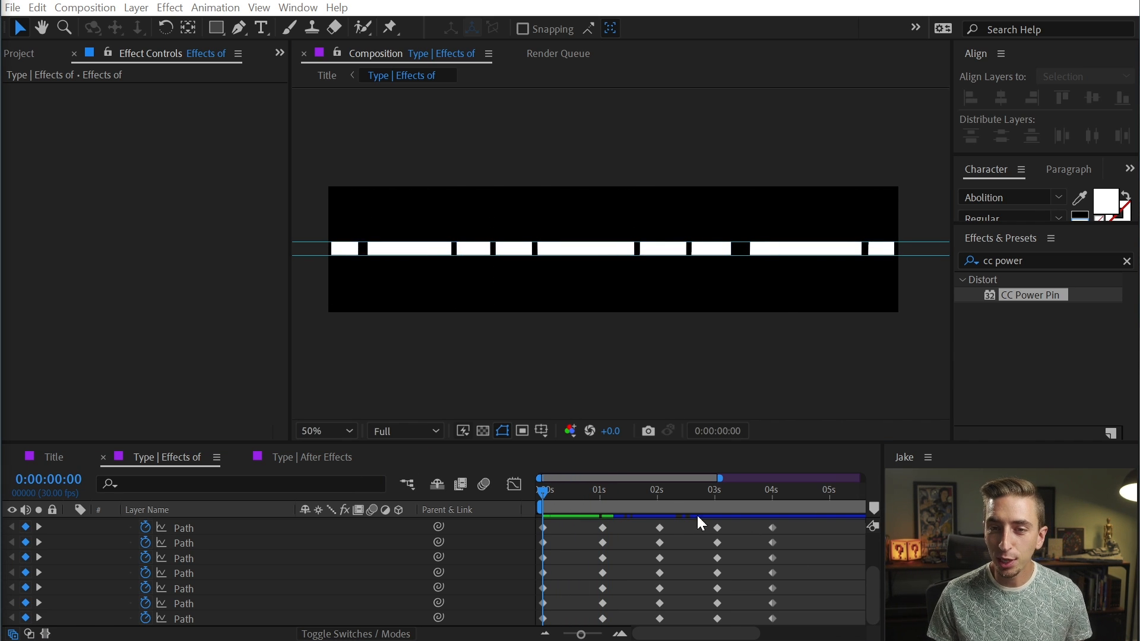
pyautogui.moveTo(596, 491); pyautogui.dragTo(754, 501)
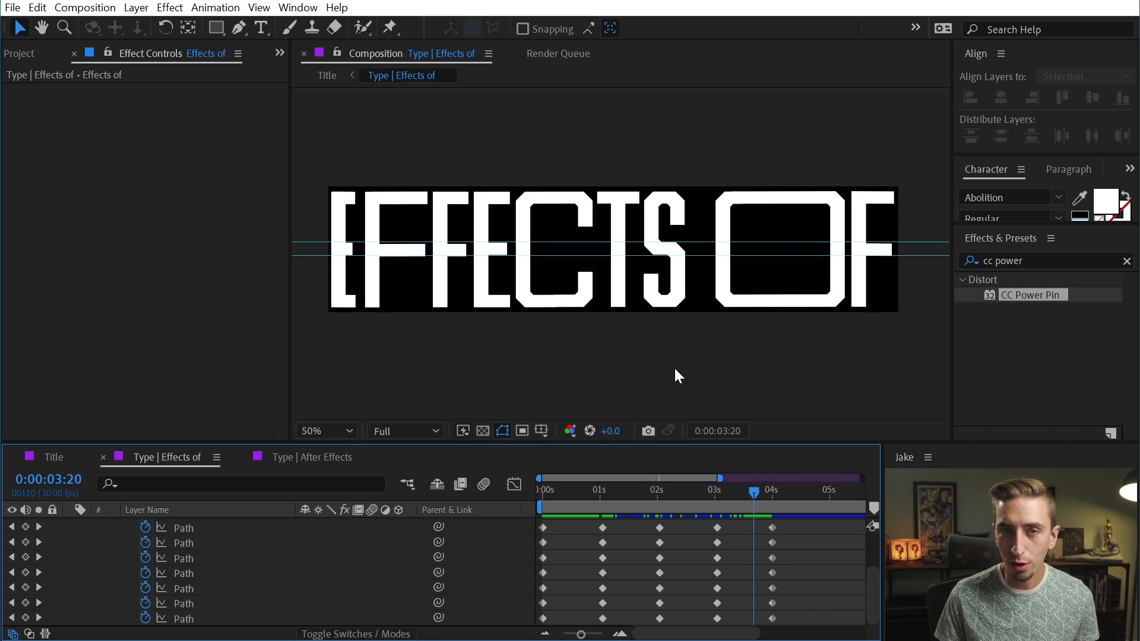
pyautogui.click(829, 537)
pyautogui.moveTo(795, 520); pyautogui.dragTo(758, 625)
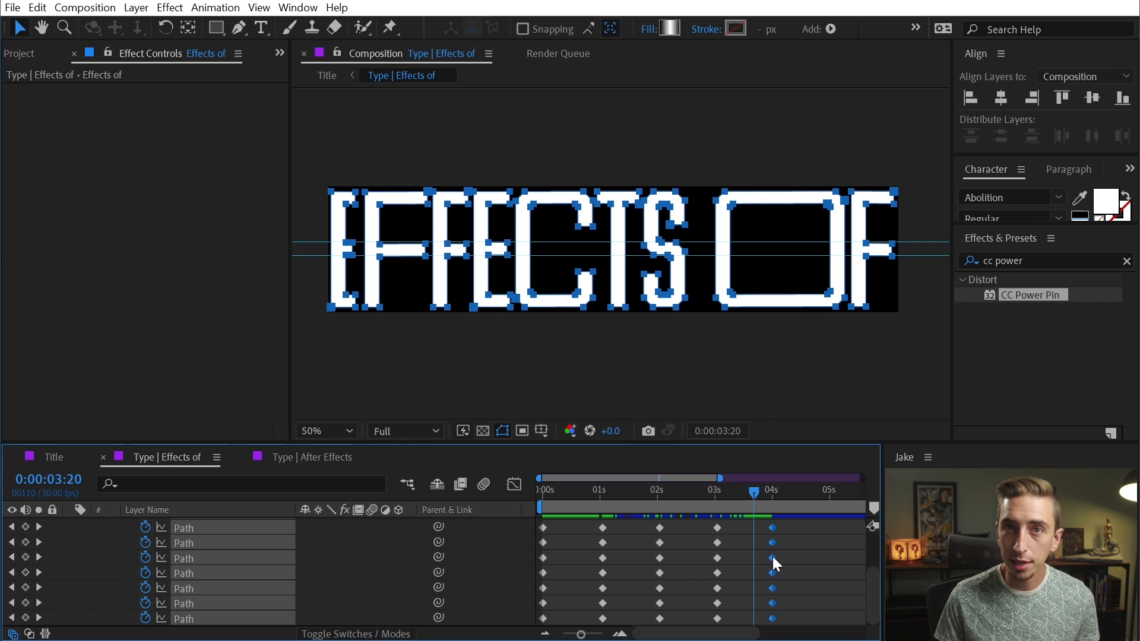
pyautogui.moveTo(772, 557); pyautogui.dragTo(761, 559)
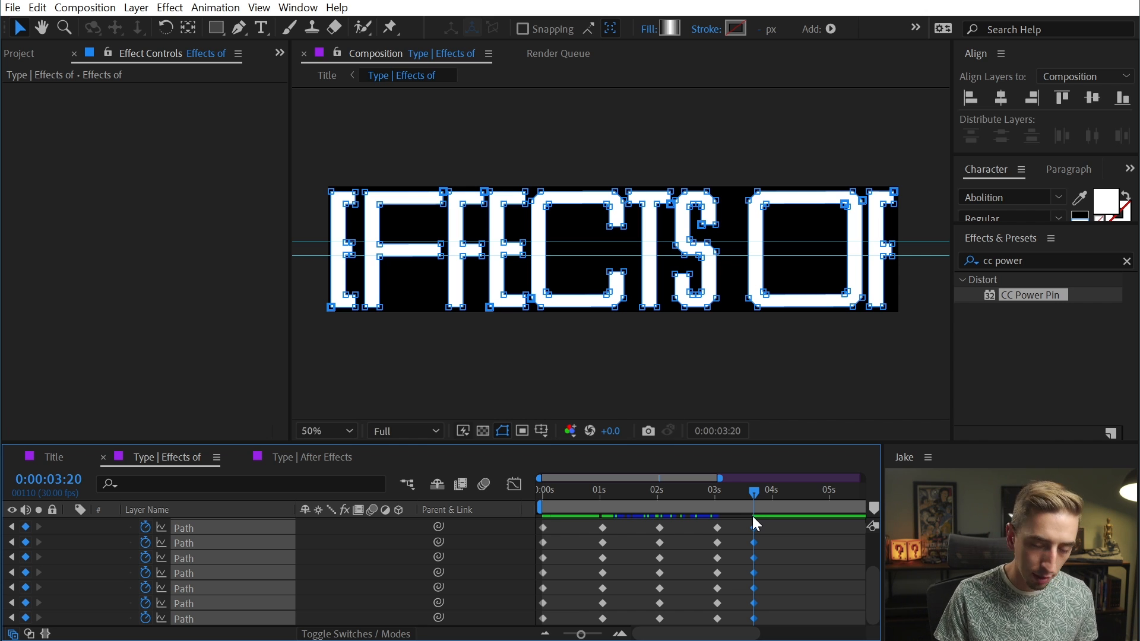
# Retime the three middle columns of path keyframes to 0:00:03:00, 0:00:02:10 and 0:00:01:20.
pyautogui.hotkey('shift', 'pageup')
pyautogui.hotkey('shift', 'pageup')
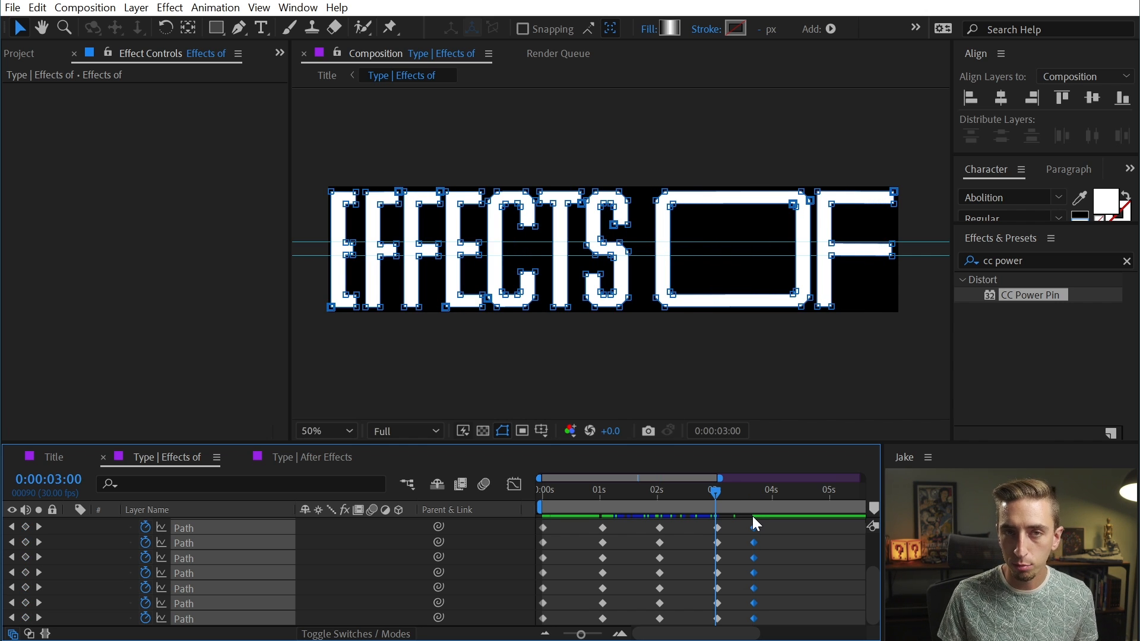
pyautogui.moveTo(737, 622); pyautogui.dragTo(712, 543)
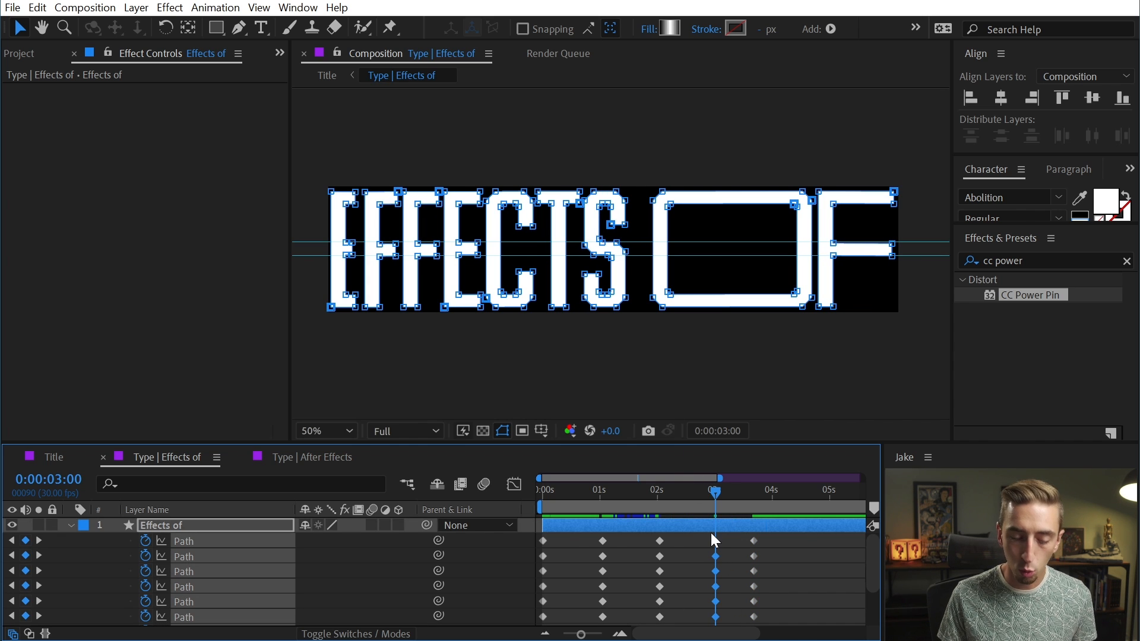
pyautogui.hotkey('shift', 'pageup')
pyautogui.hotkey('shift', 'pageup')
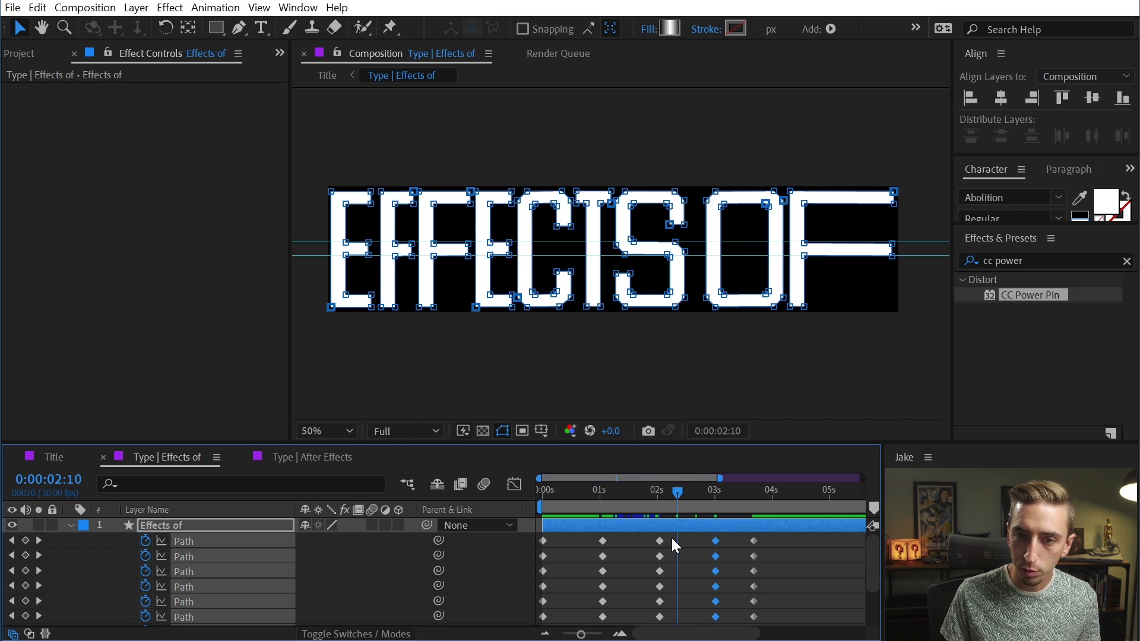
pyautogui.moveTo(675, 535); pyautogui.dragTo(568, 531)
pyautogui.hotkey('shift', 'pageup')
pyautogui.hotkey('shift', 'pageup')
pyautogui.moveTo(603, 541); pyautogui.dragTo(642, 541)
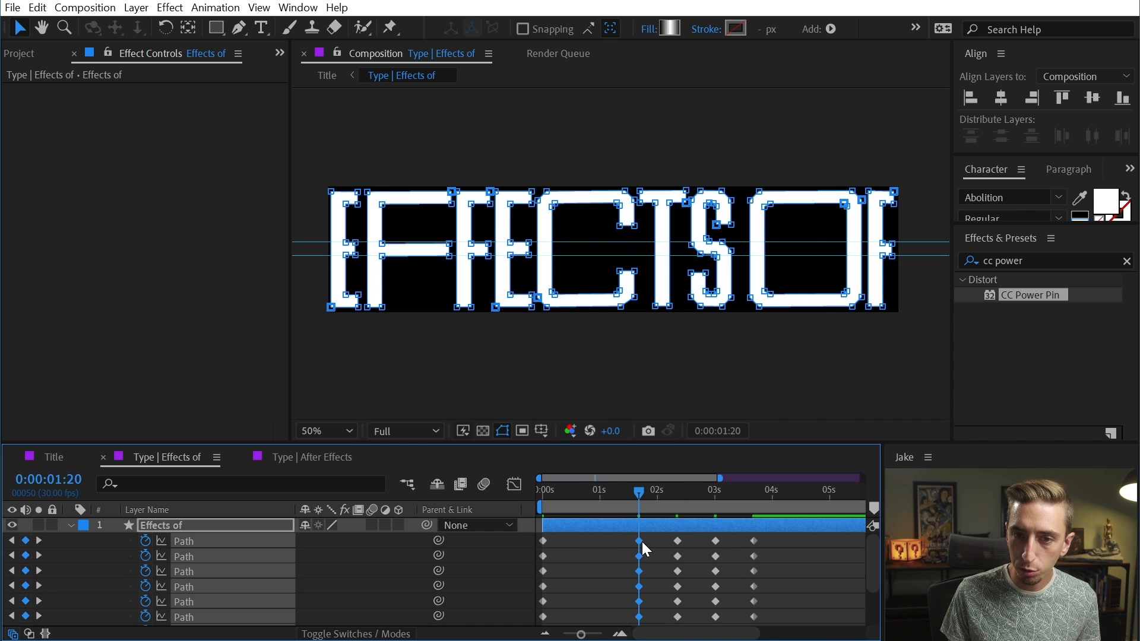
# Preview the retimed letter animation and hide the guides.
pyautogui.moveTo(658, 502); pyautogui.dragTo(639, 539)
pyautogui.press('space')
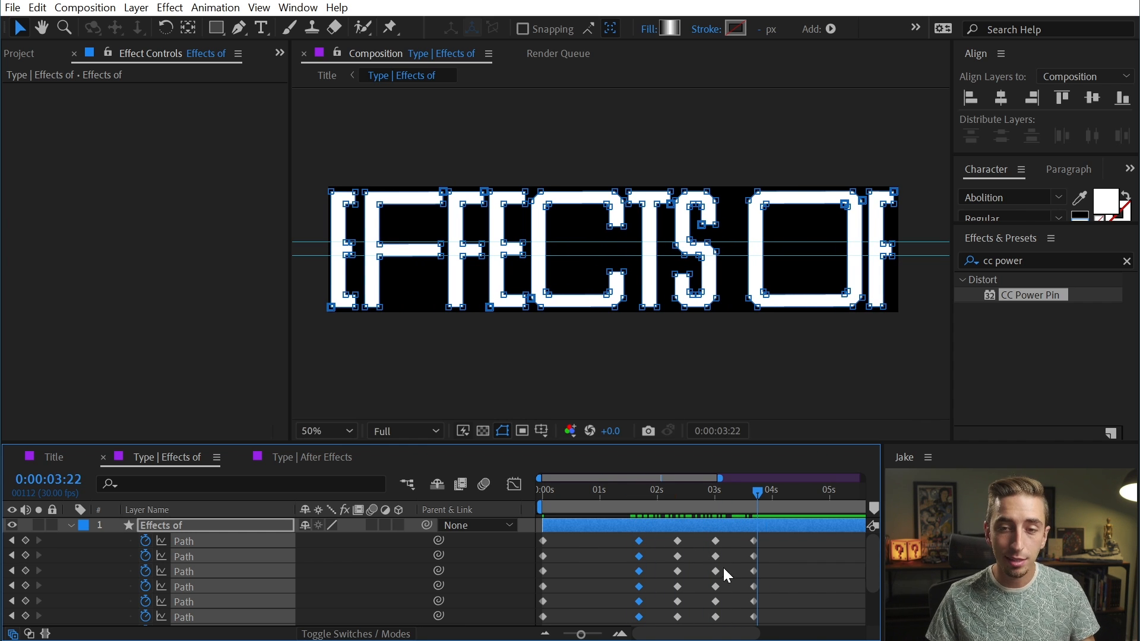
pyautogui.moveTo(653, 501); pyautogui.dragTo(692, 501)
pyautogui.click(259, 7)
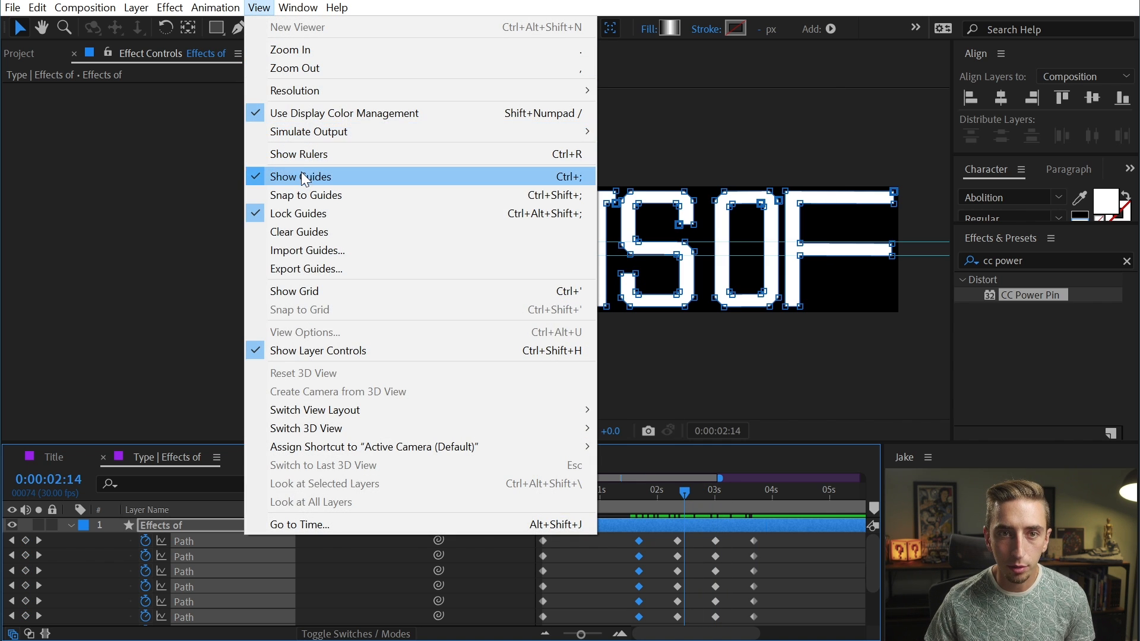
pyautogui.click(320, 176)
pyautogui.moveTo(686, 507); pyautogui.dragTo(757, 506)
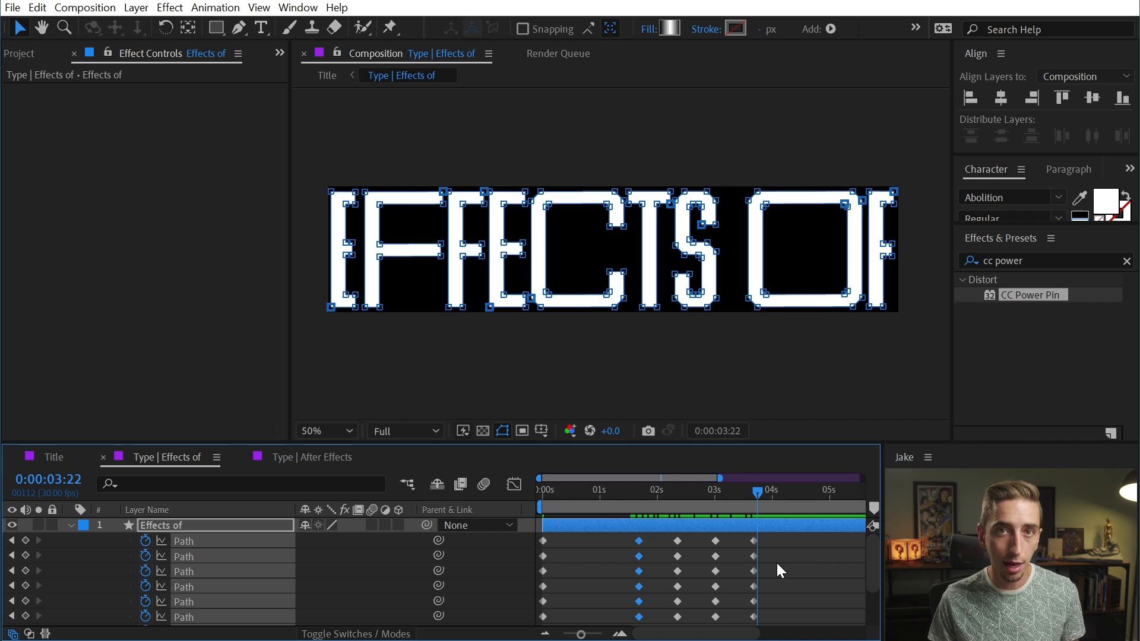
# Apply Easy Ease to all path keyframes from 0:00:01:20 to 0:00:03:20, leaving out those at 0 seconds.
pyautogui.click(665, 538)
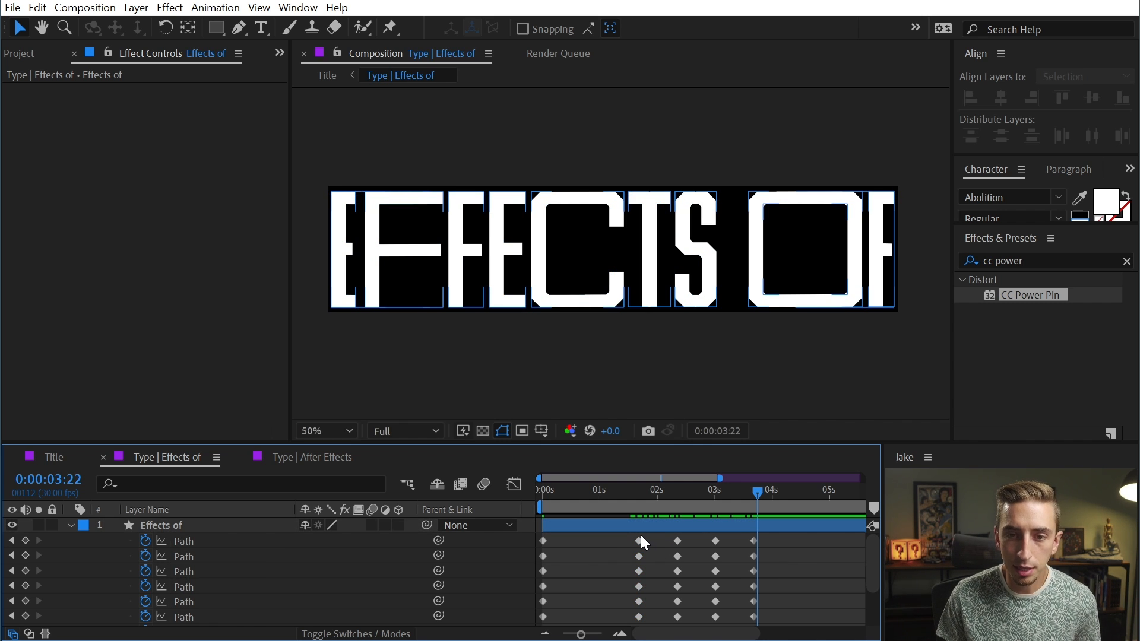
pyautogui.moveTo(621, 533); pyautogui.dragTo(790, 624)
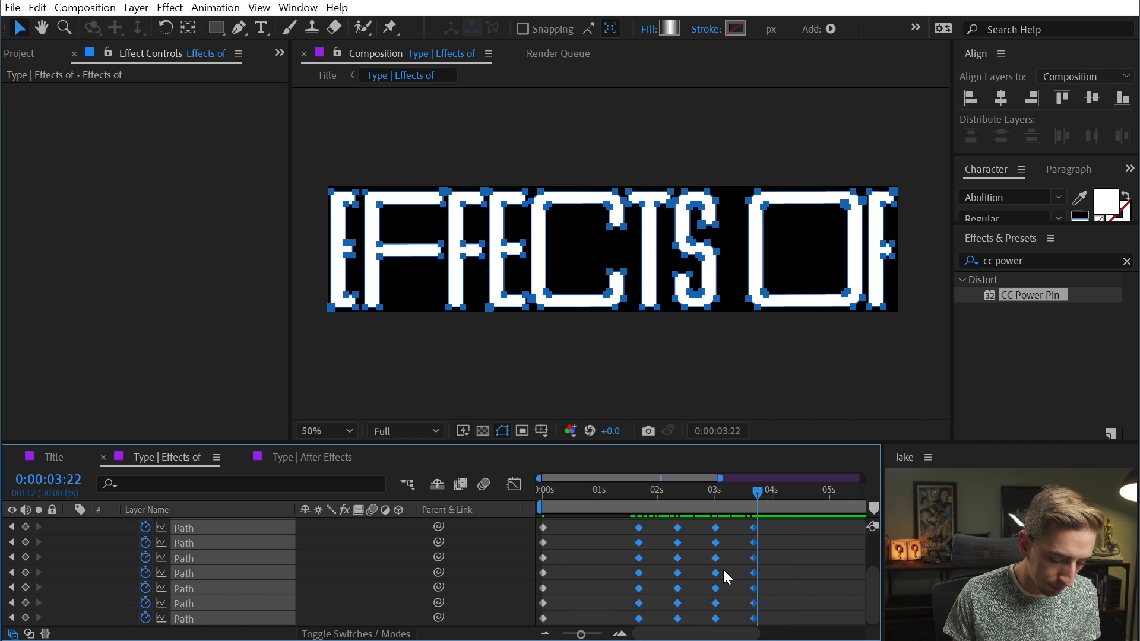
pyautogui.press('F9')
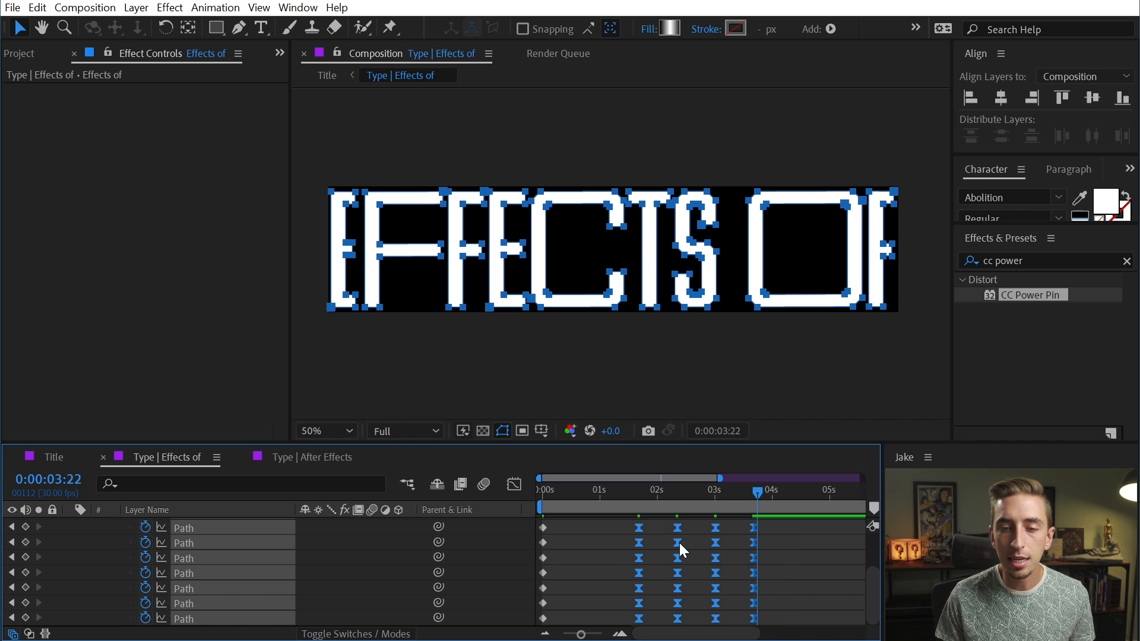
pyautogui.rightClick(639, 526)
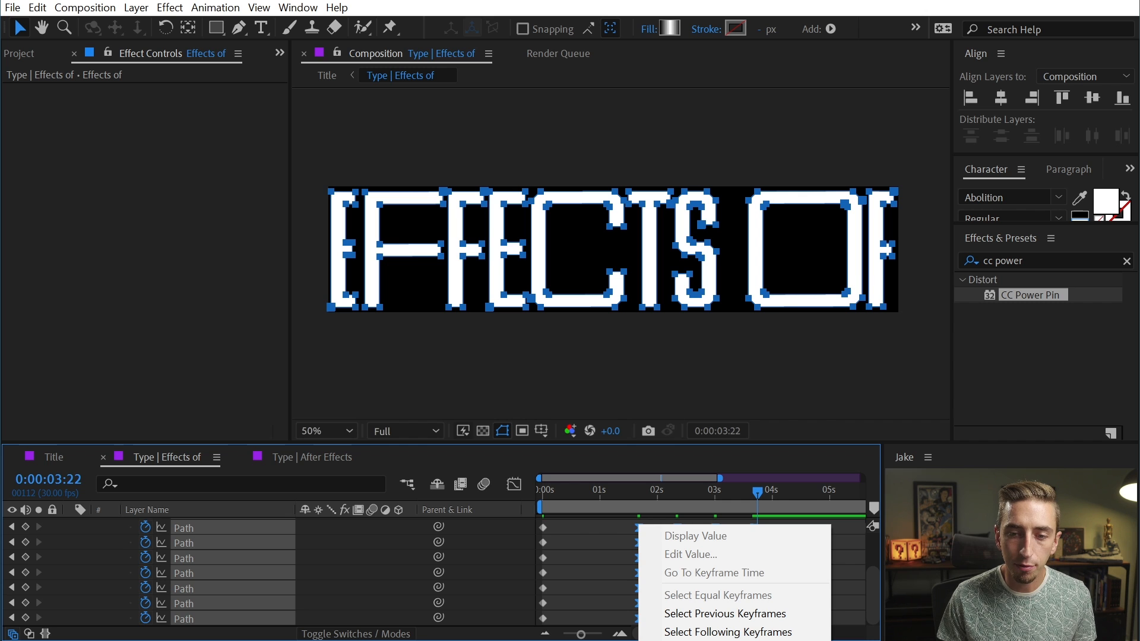
pyautogui.click(760, 492)
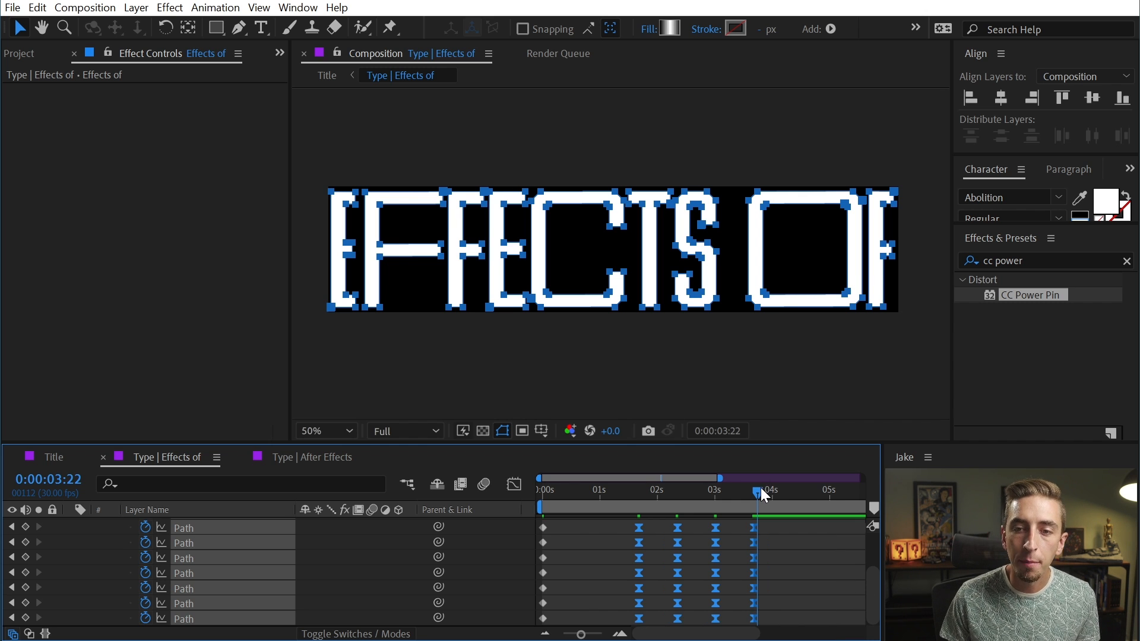
# Play back the eased letter width changes from 0:00:01:20.
pyautogui.moveTo(760, 492); pyautogui.dragTo(639, 494)
pyautogui.press('space')
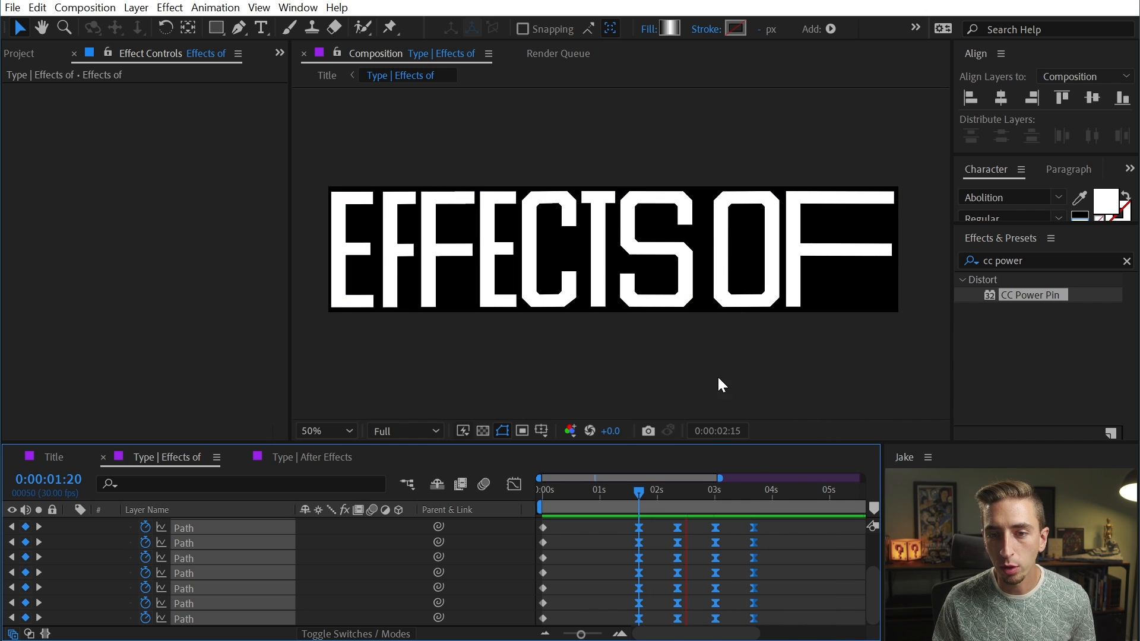
pyautogui.press('space')
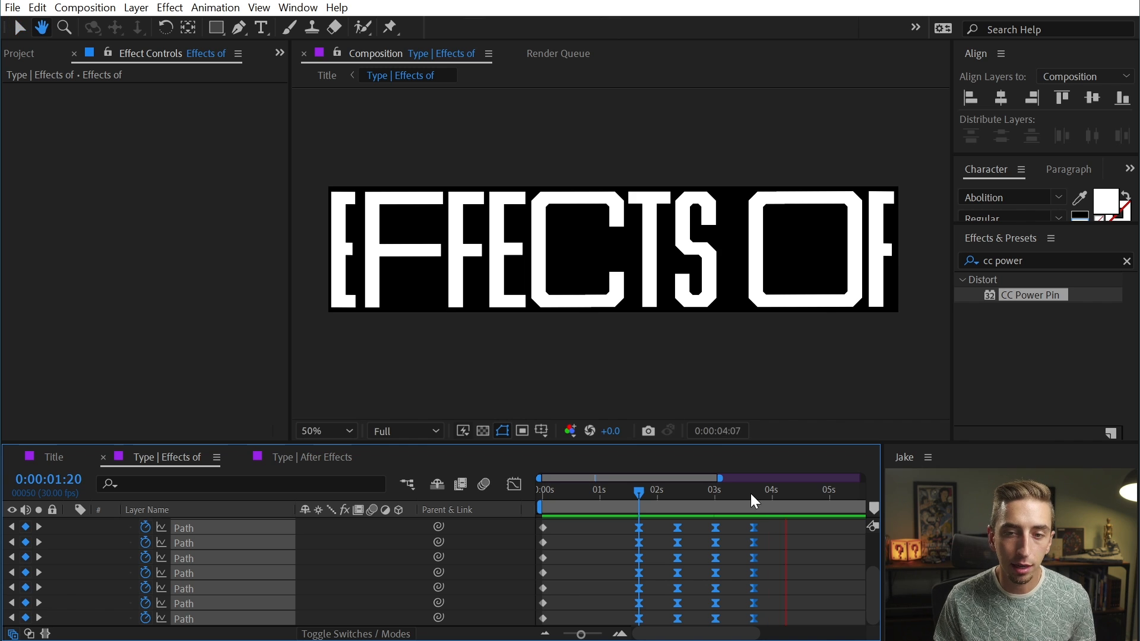
pyautogui.click(716, 491)
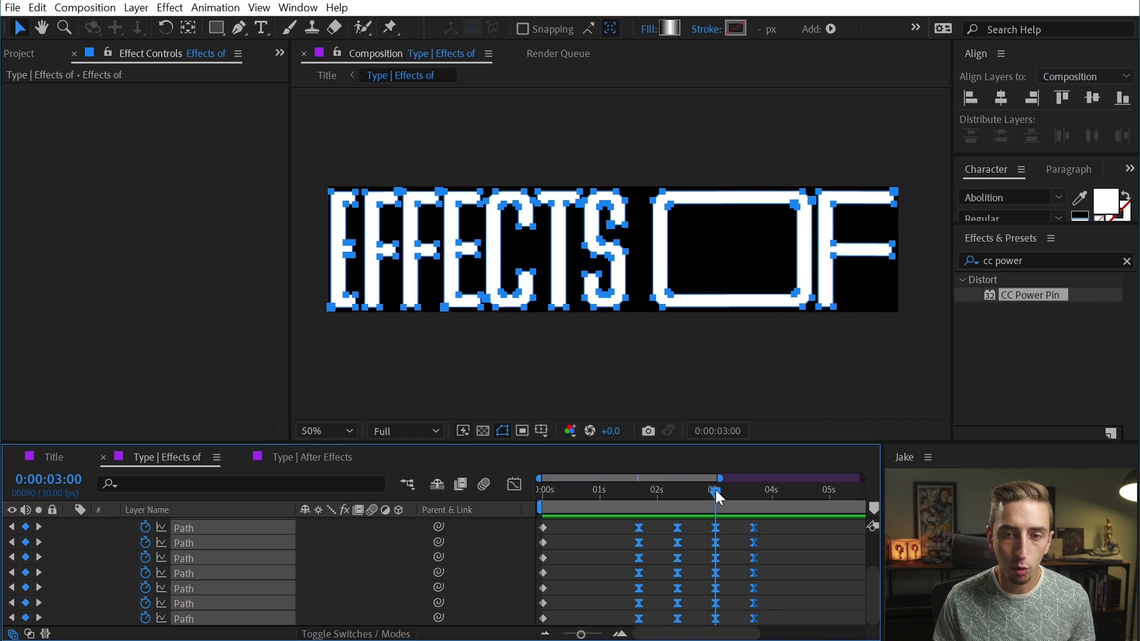
# Show the speed graph of the path keyframes and lengthen their influence handles to make sharp, narrow speed peaks.
pyautogui.click(515, 485)
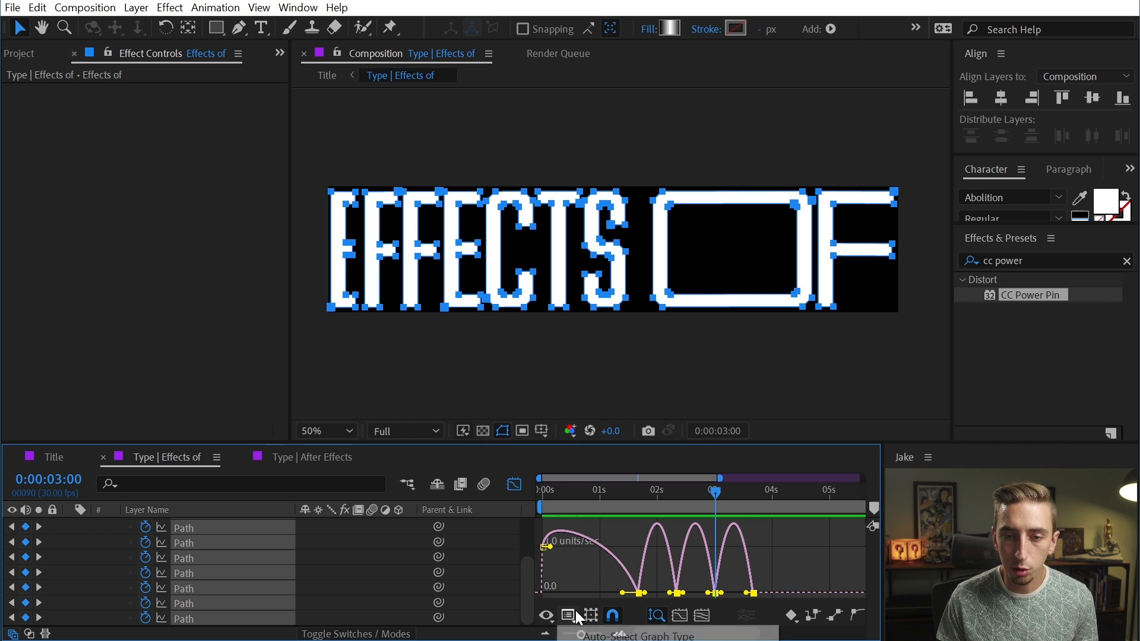
pyautogui.click(580, 575)
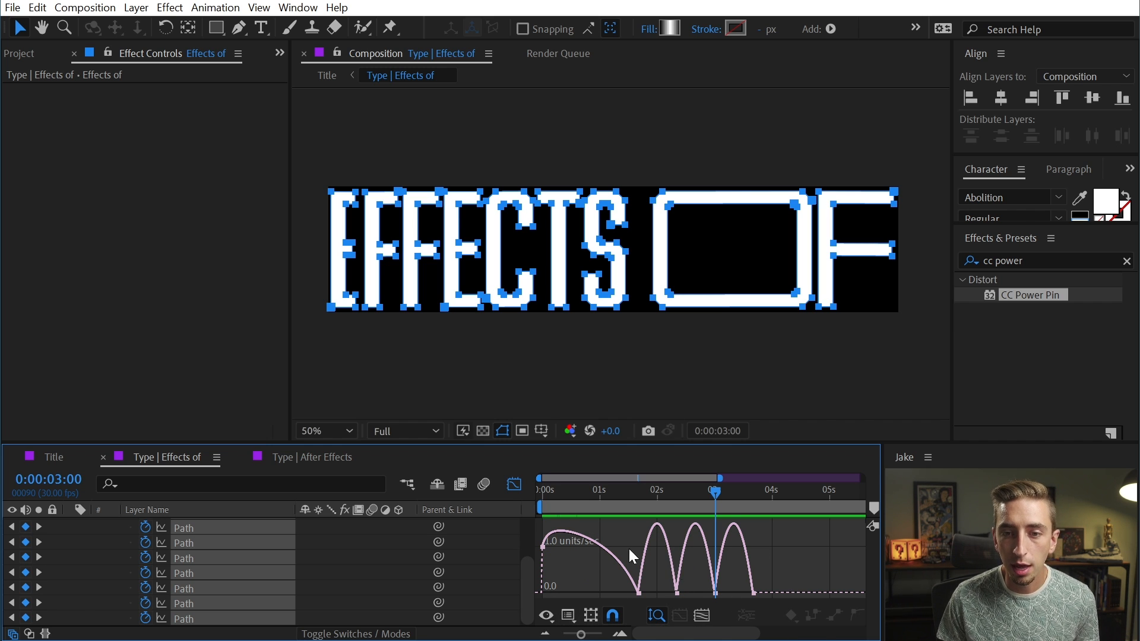
pyautogui.moveTo(778, 575); pyautogui.dragTo(661, 594)
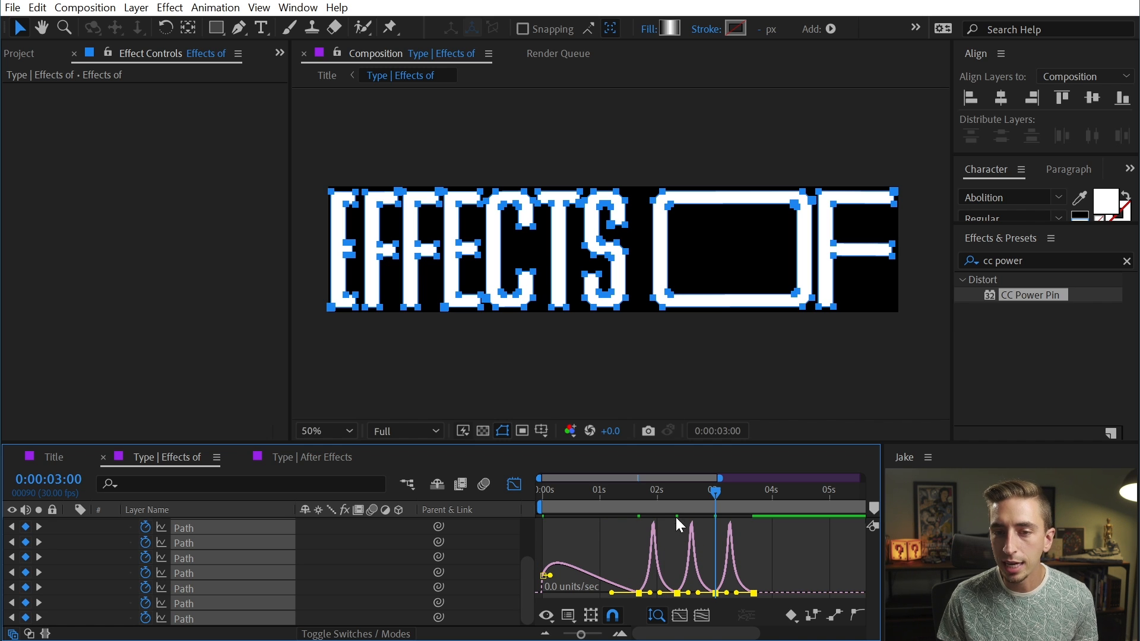
# Play back the sharper letter transitions starting shortly before the second column of keyframes.
pyautogui.click(621, 486)
pyautogui.press('space')
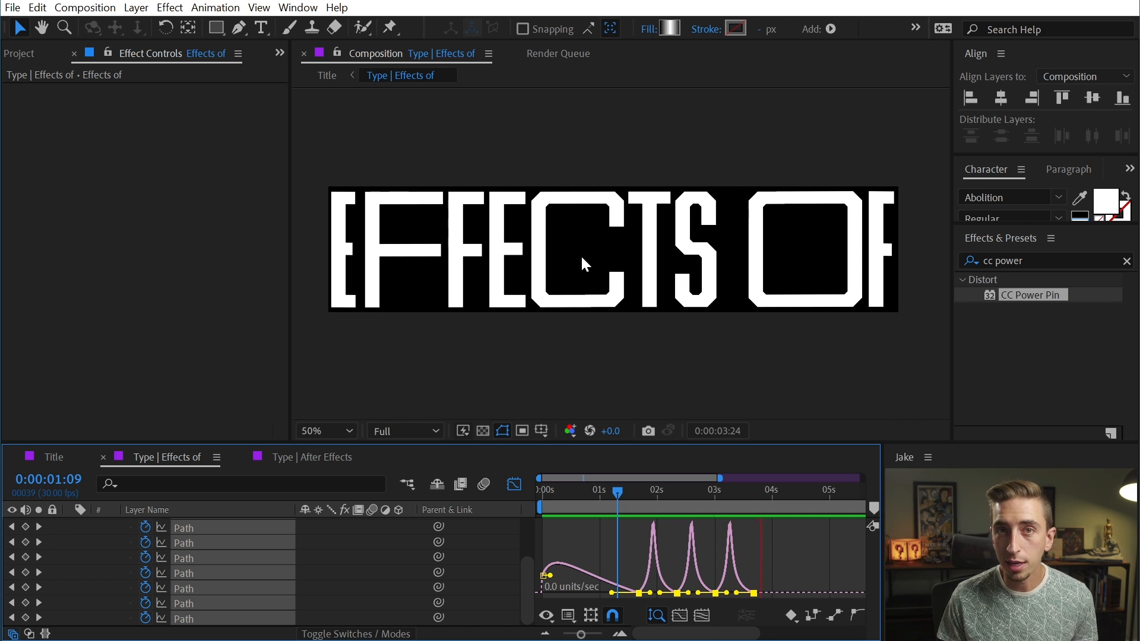
pyautogui.moveTo(629, 493); pyautogui.dragTo(631, 493)
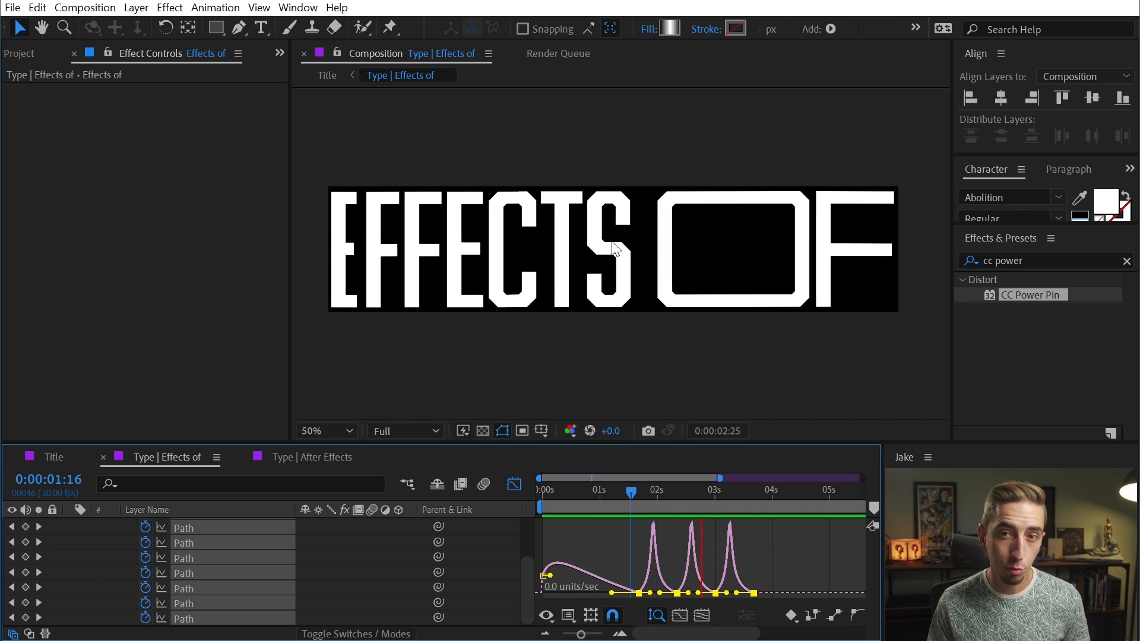
# Ease the first path keyframes at 0 seconds so their speed starts from zero.
pyautogui.moveTo(701, 492)
pyautogui.mouseDown()
pyautogui.moveTo(705, 504)
pyautogui.moveTo(691, 502)
pyautogui.mouseUp()
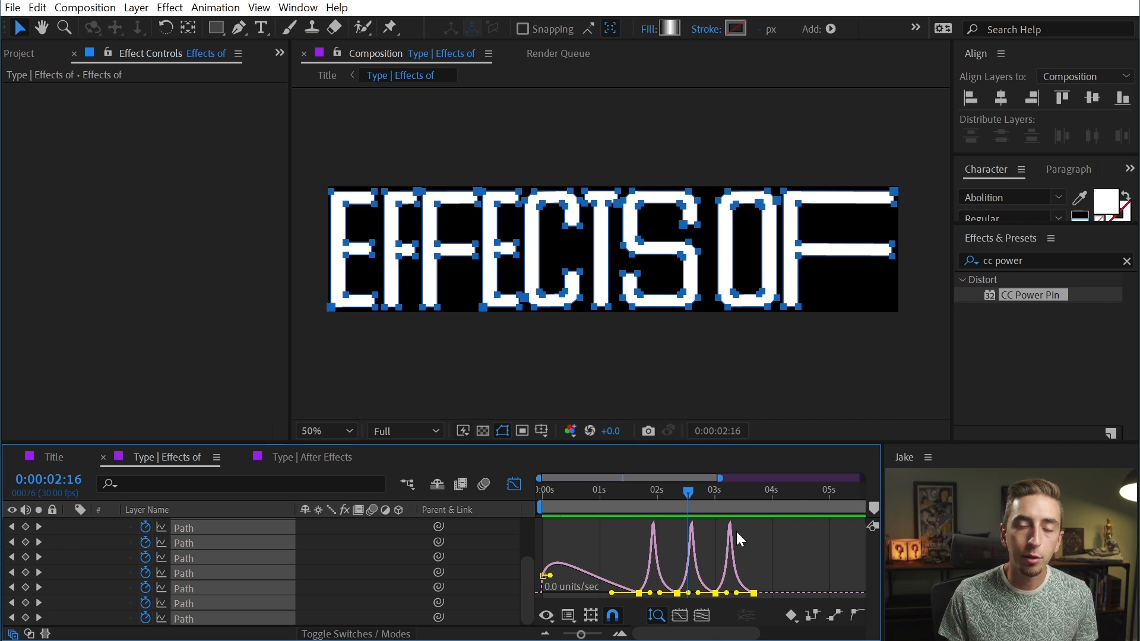
pyautogui.moveTo(631, 490)
pyautogui.mouseDown()
pyautogui.moveTo(576, 479)
pyautogui.moveTo(631, 484)
pyautogui.mouseUp()
pyautogui.moveTo(537, 562); pyautogui.dragTo(601, 593)
# Set the keyframe velocity of the 0:00:01:20 path keyframes to 88% incoming and 66% outgoing influence.
pyautogui.click(639, 593)
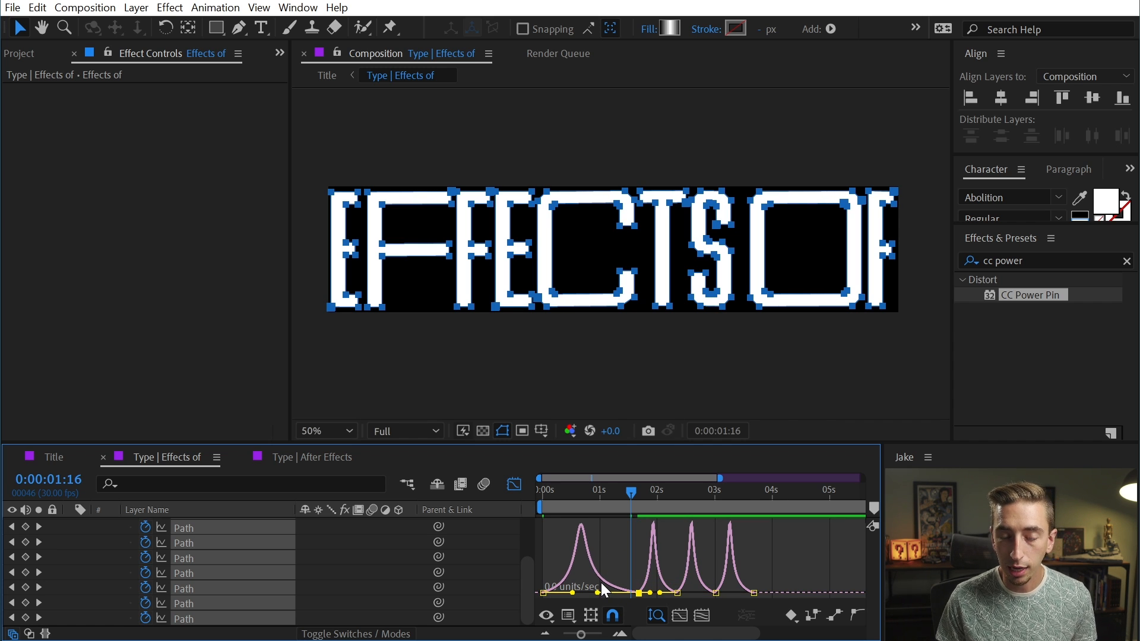
pyautogui.doubleClick(639, 593)
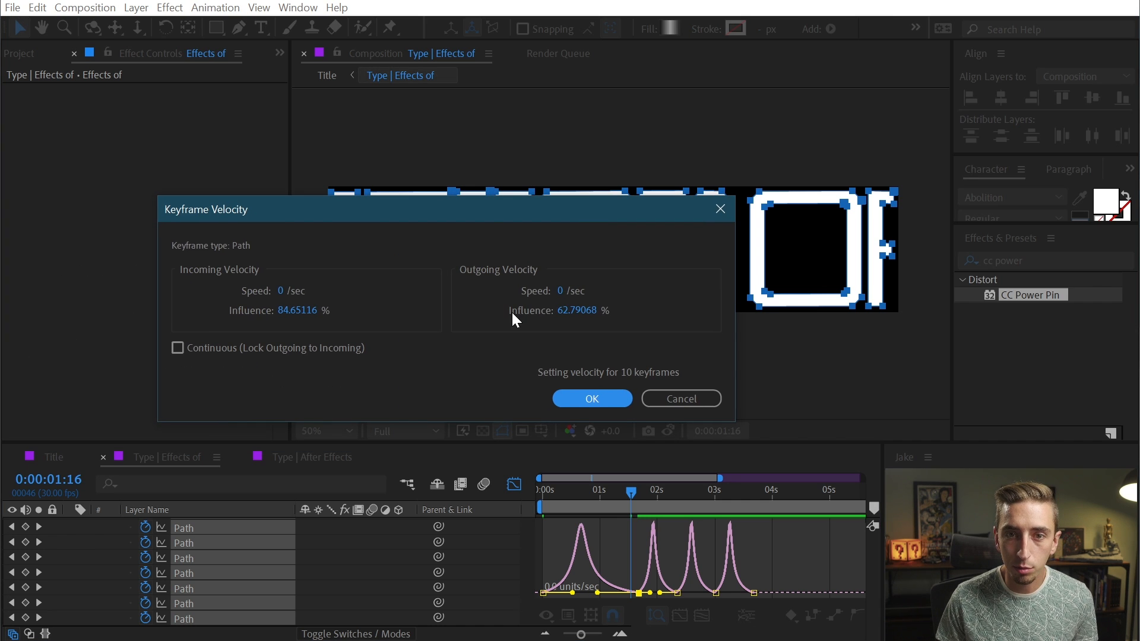
pyautogui.click(594, 311)
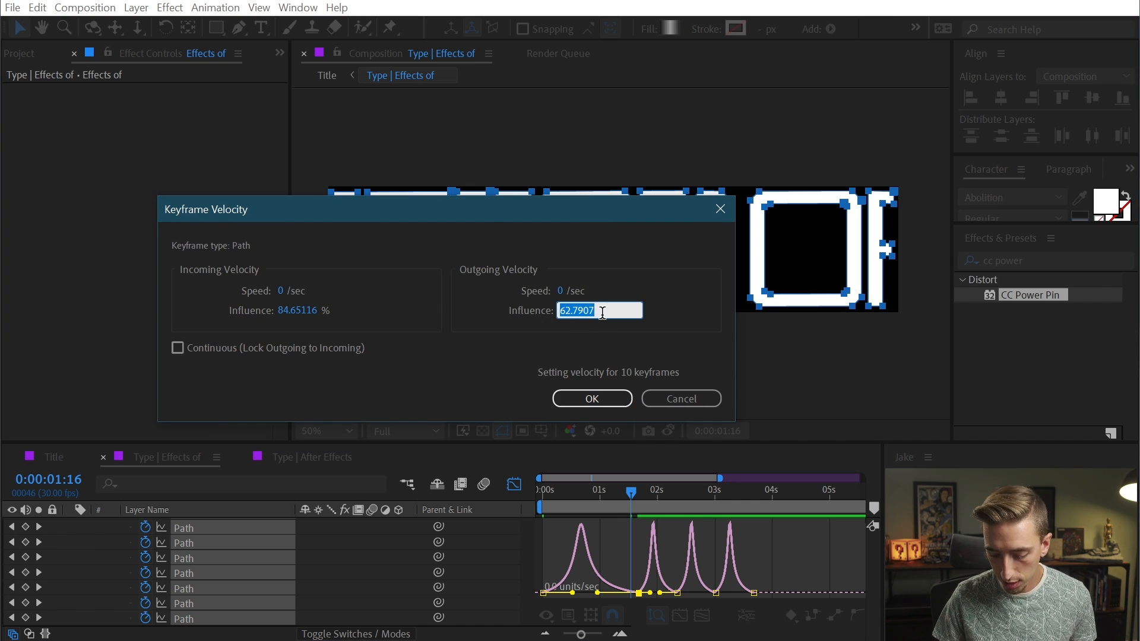
pyautogui.write('66')
pyautogui.click(313, 308)
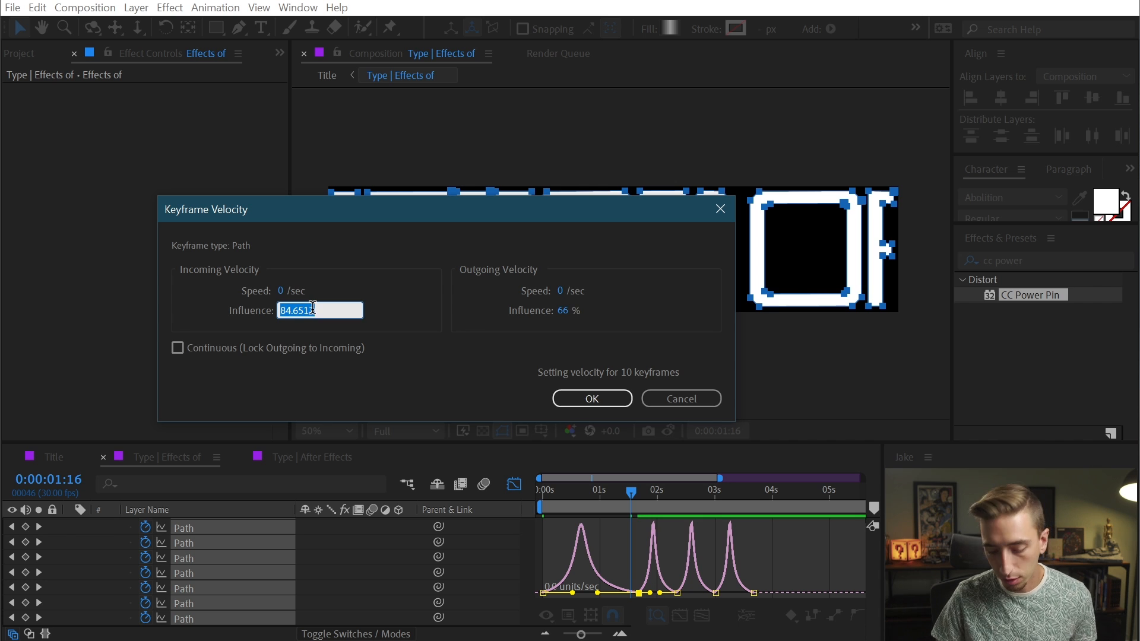
pyautogui.write('88')
pyautogui.click(583, 405)
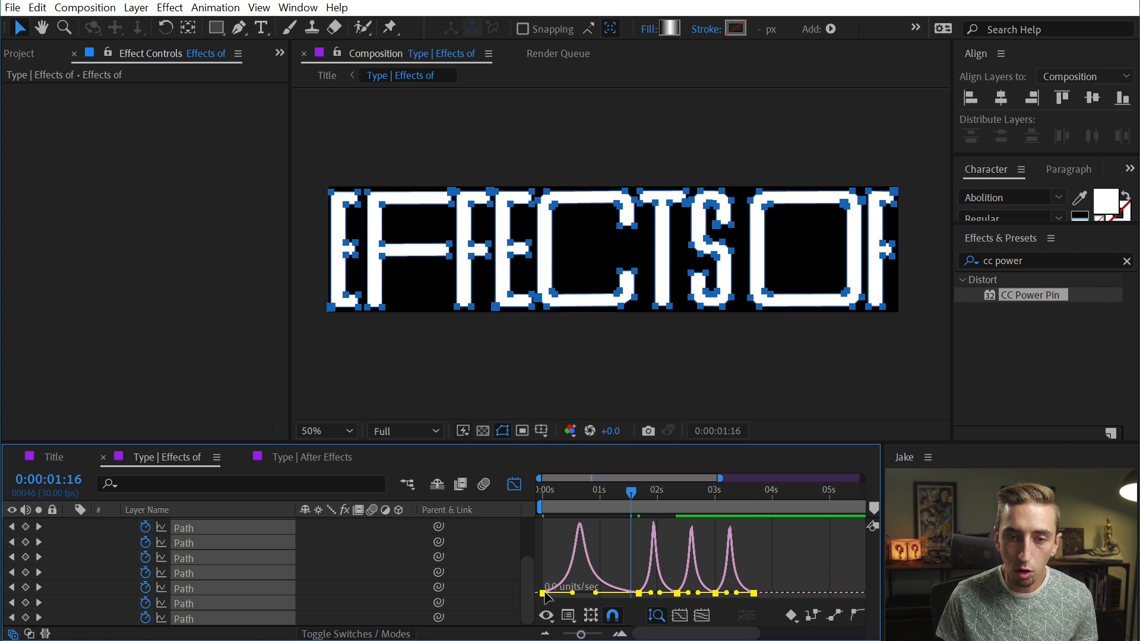
# Set the velocity influence of all selected path keyframes, entering 66% for the outgoing side.
pyautogui.hotkey('ctrl', 'shift', 'k')
pyautogui.click(567, 310)
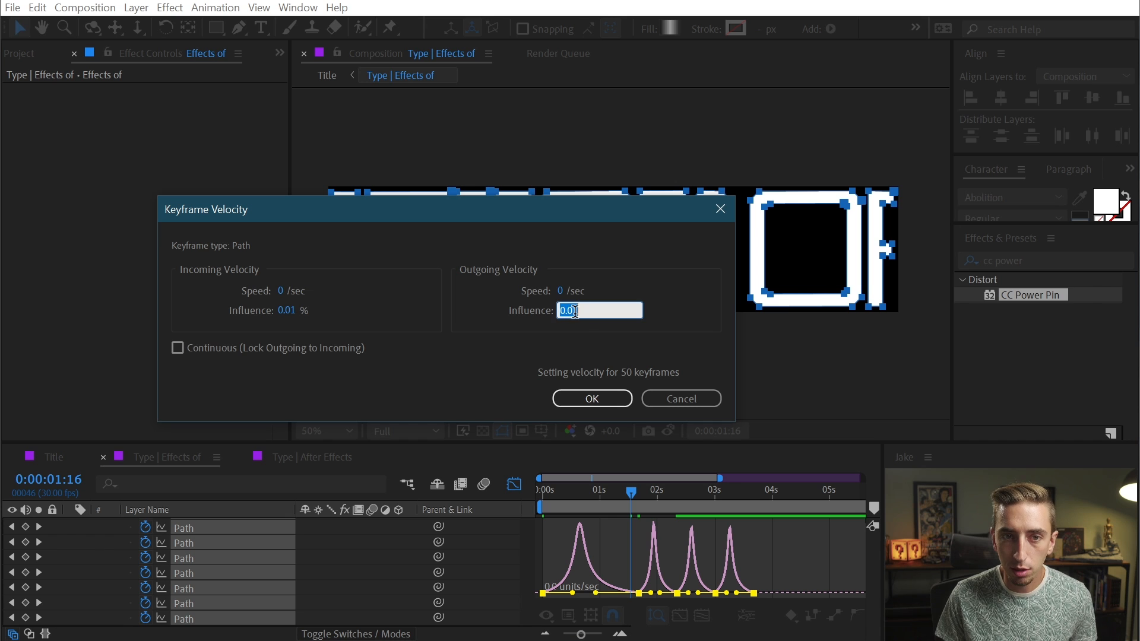
pyautogui.write('66')
pyautogui.click(286, 309)
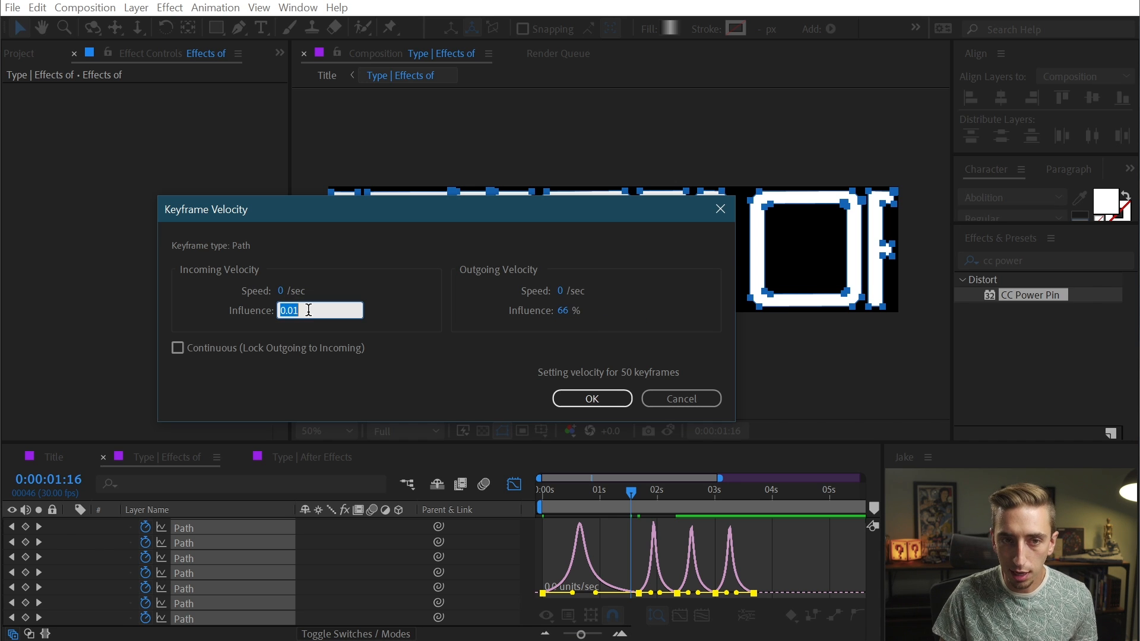
pyautogui.write('66')
pyautogui.press('Return')
pyautogui.press('k')
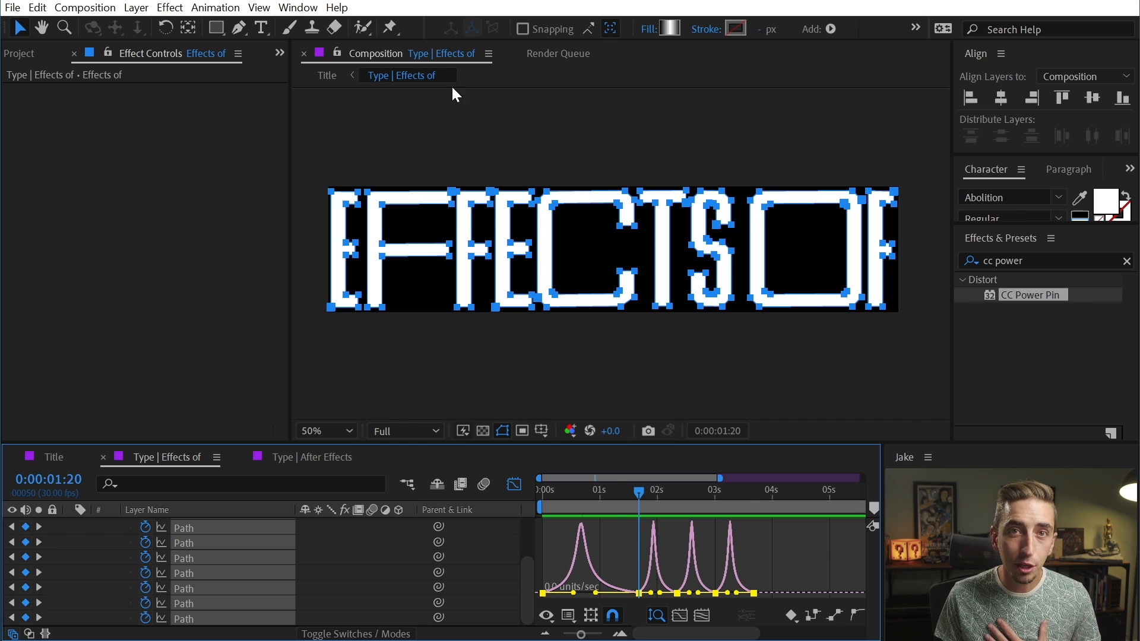
# Open the Motion-3 extension and widen its panel until all its easing controls show.
pyautogui.click(298, 7)
pyautogui.moveTo(336, 36)
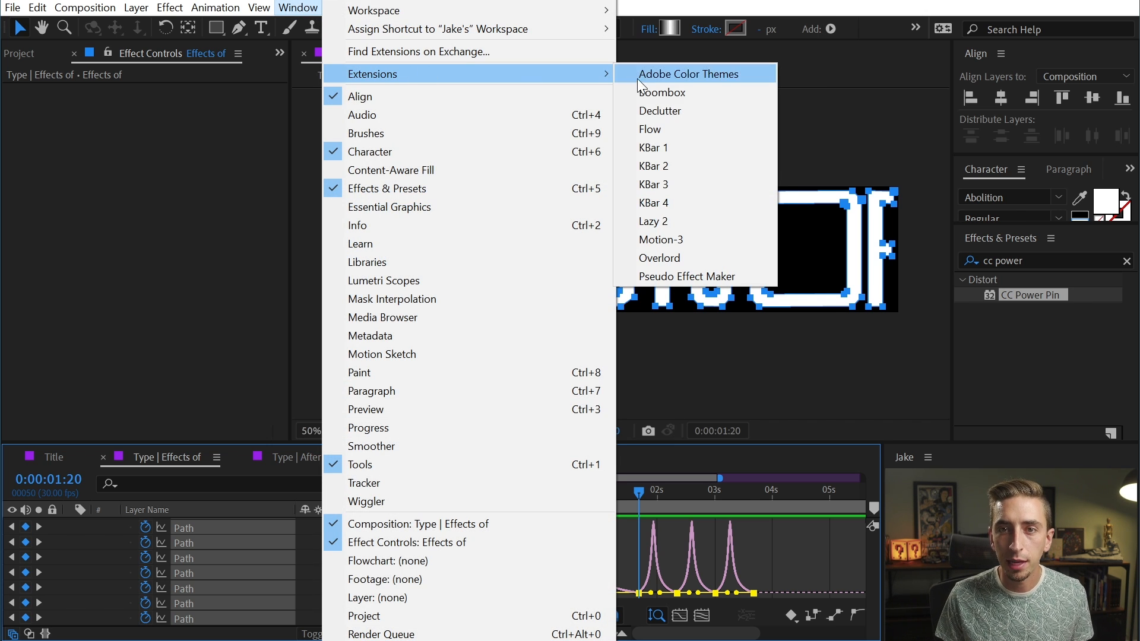
pyautogui.click(719, 239)
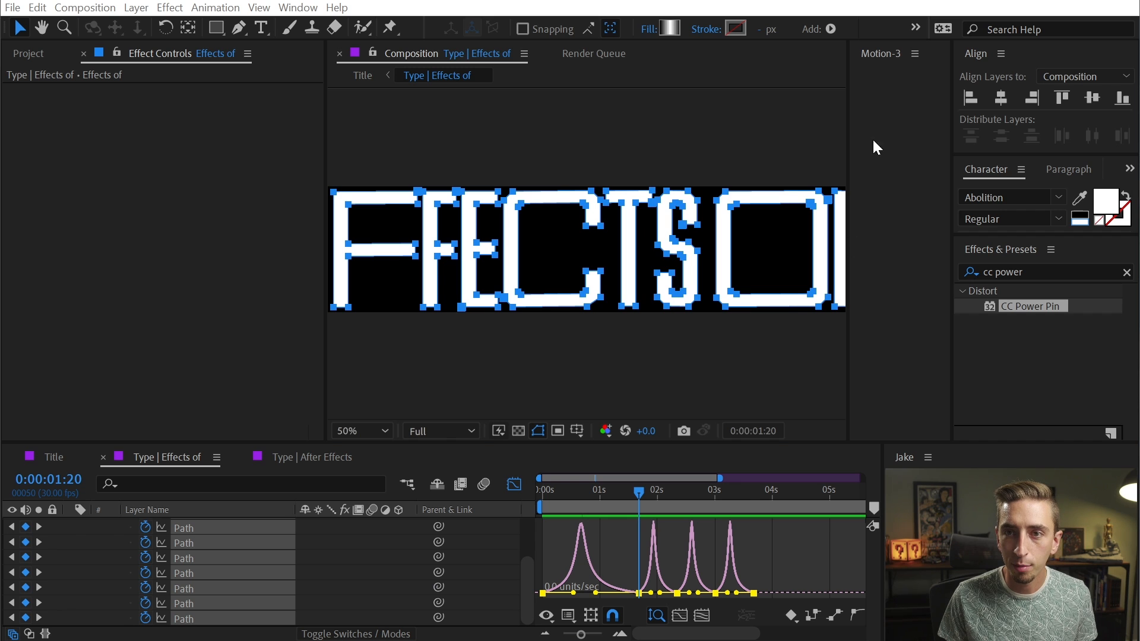
pyautogui.moveTo(848, 132); pyautogui.dragTo(669, 115)
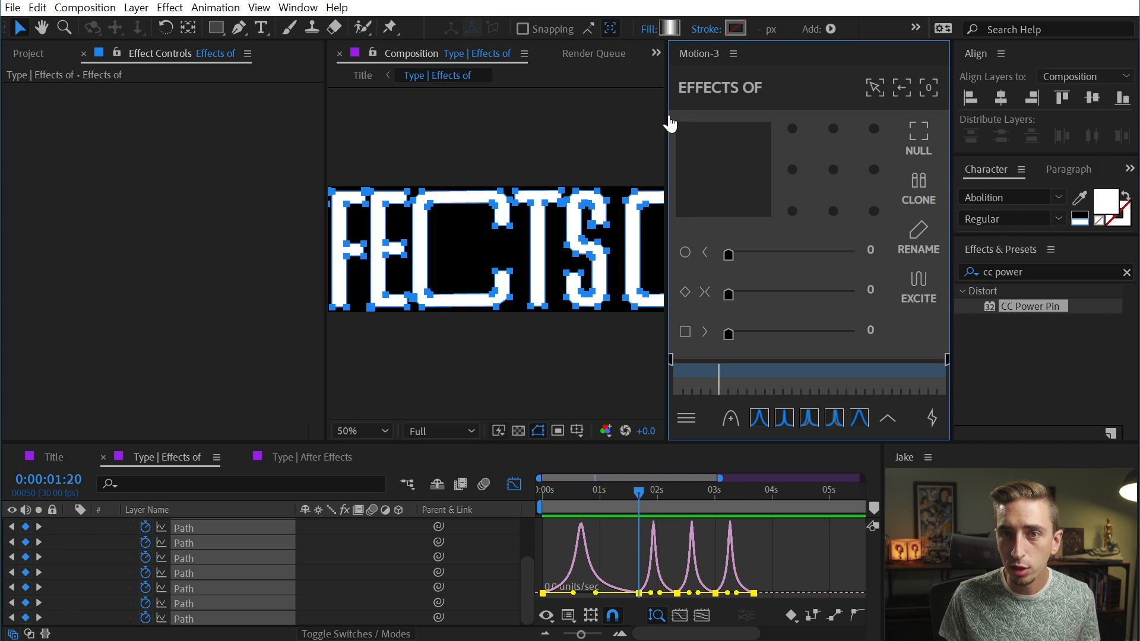
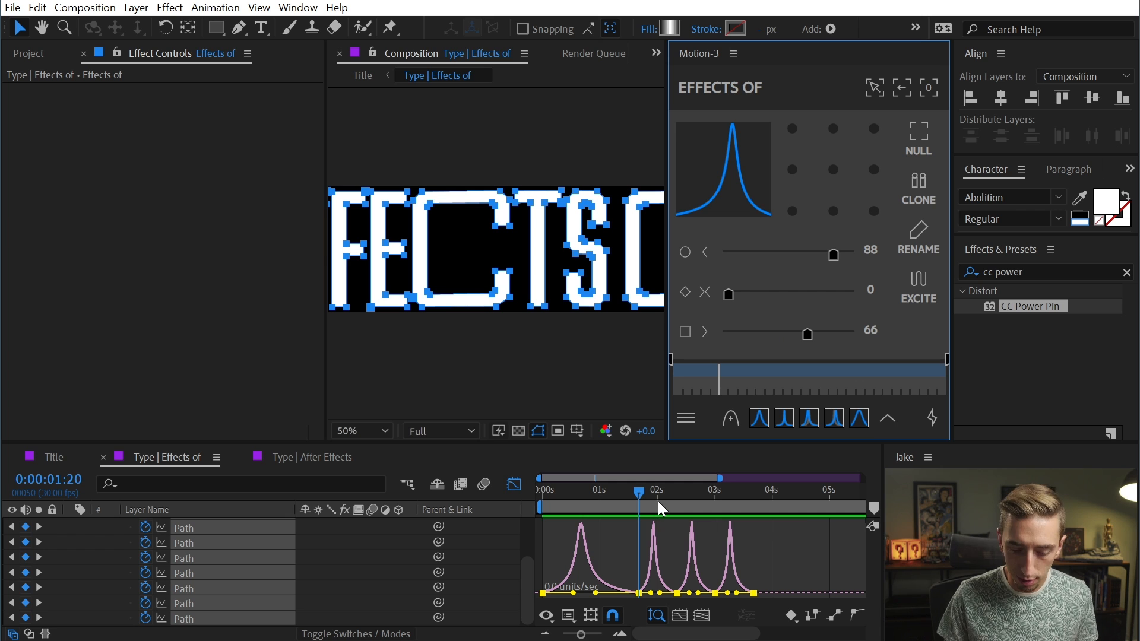
# Move the first path keyframes from the composition start to 0:00:01:00.
pyautogui.hotkey('shift', 'pageup')
pyautogui.hotkey('shift', 'pageup')
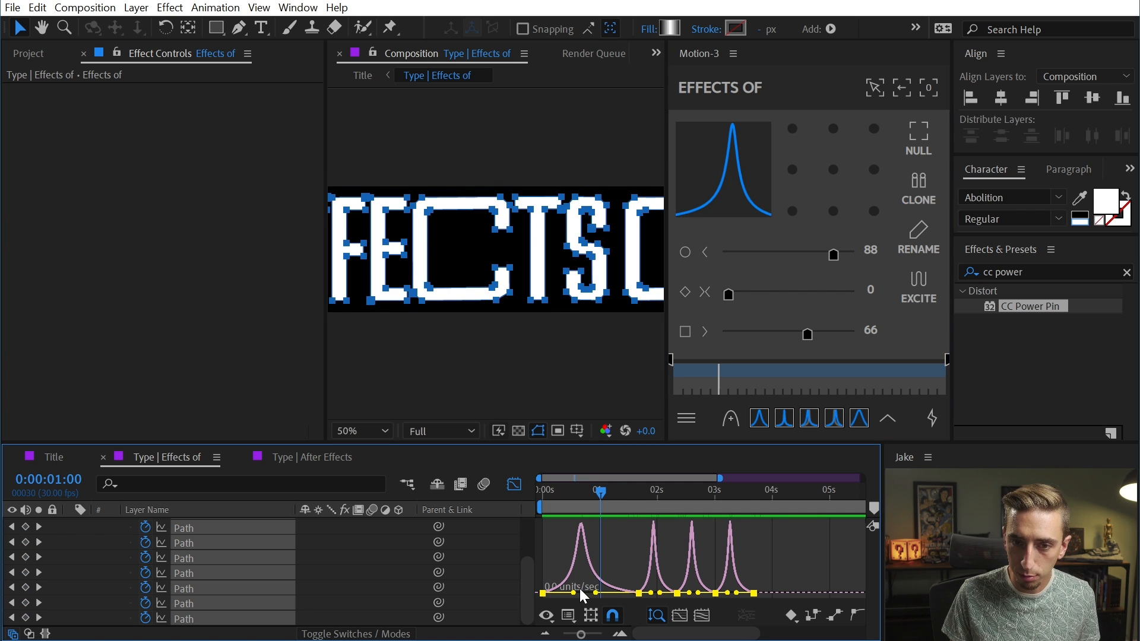
pyautogui.click(543, 593)
pyautogui.moveTo(543, 594); pyautogui.dragTo(602, 594)
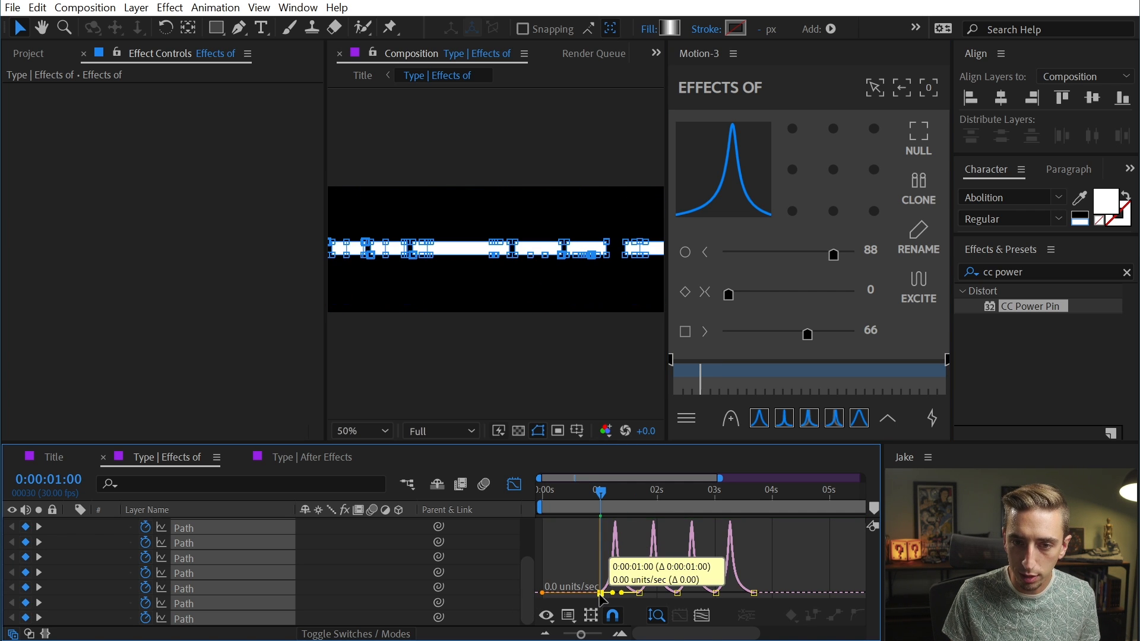
# Try several Motion-3 easing presets on all the path keyframes and settle on the one with values 66, 0 and 88.
pyautogui.moveTo(781, 580); pyautogui.dragTo(590, 618)
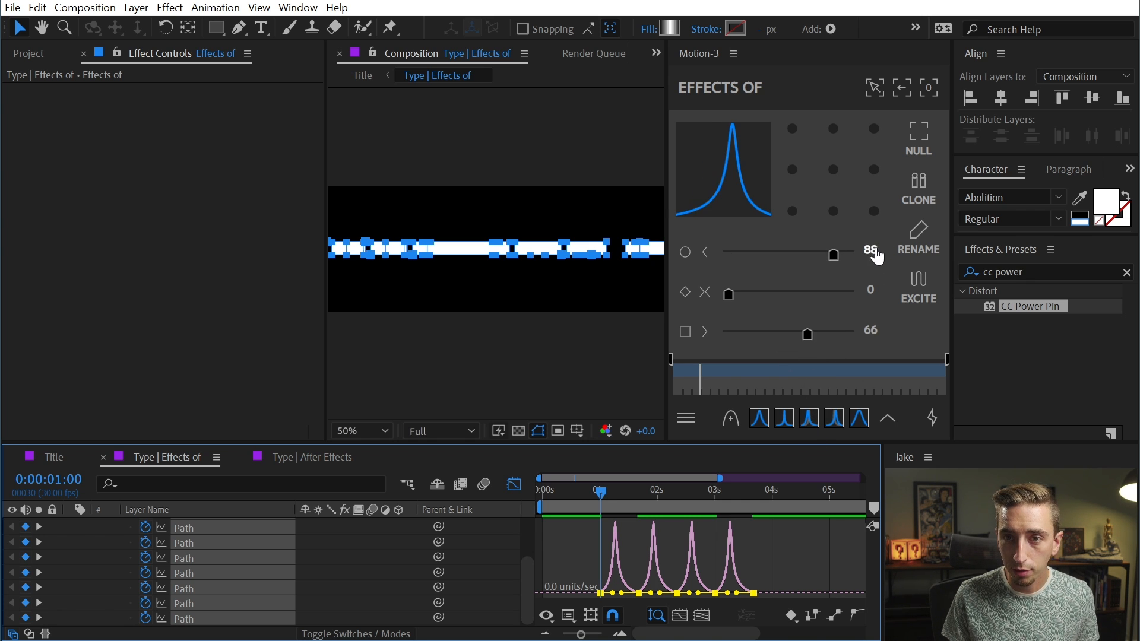
pyautogui.click(809, 417)
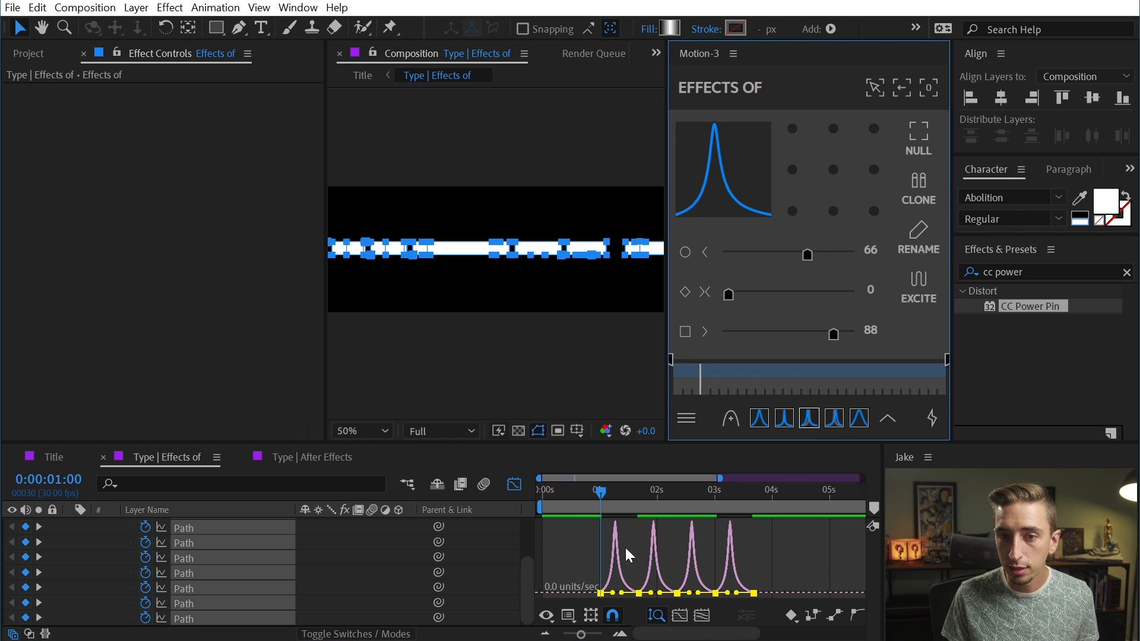
pyautogui.click(836, 418)
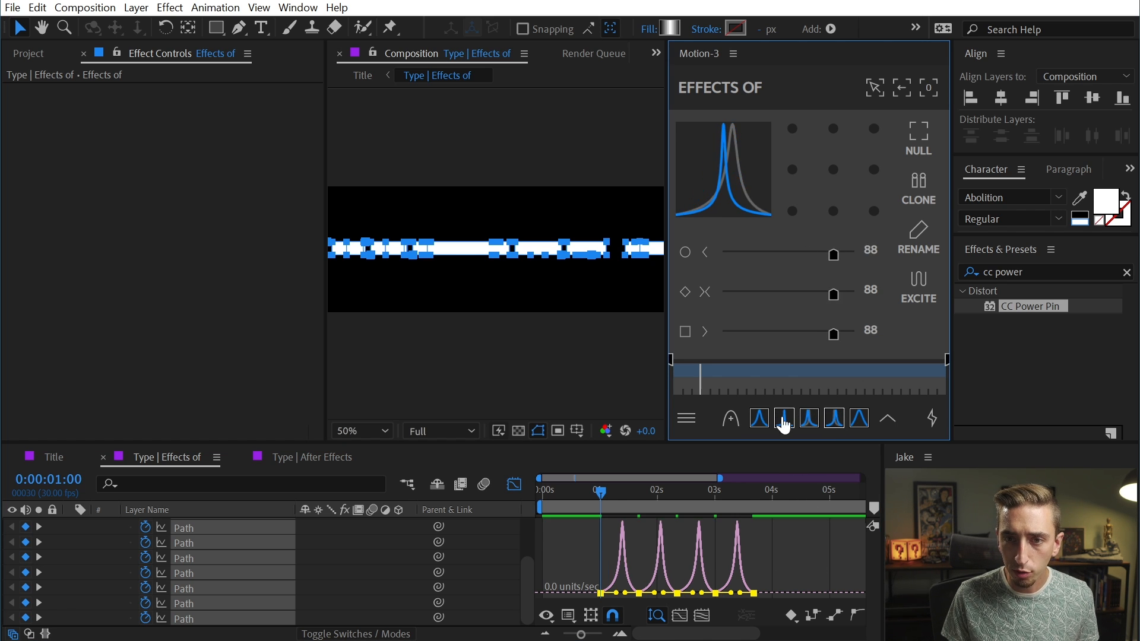
pyautogui.click(785, 420)
pyautogui.click(813, 423)
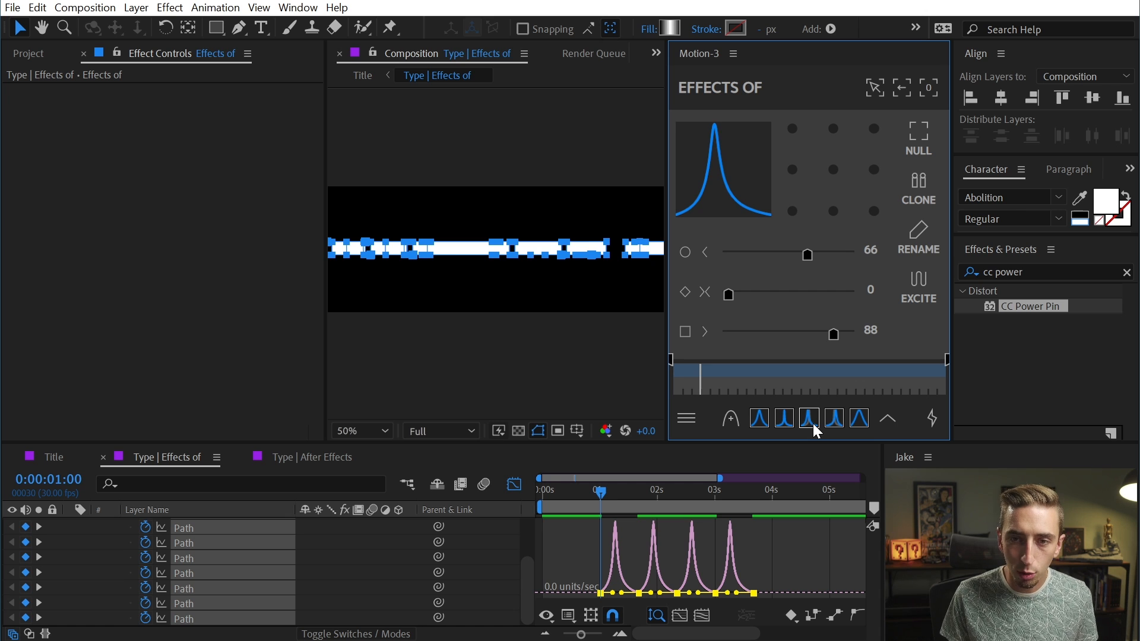
# Preview the eased letter animation from 0:00:00:25 and switch the timeline from the speed graph back to the keyframe view.
pyautogui.moveTo(600, 492); pyautogui.dragTo(591, 492)
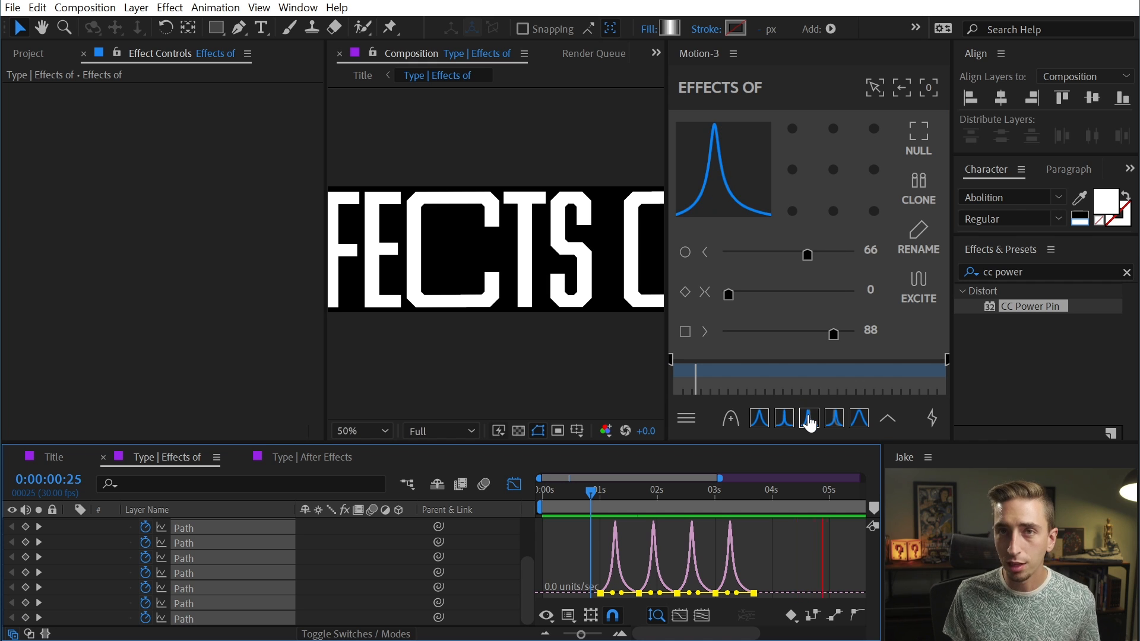
pyautogui.press('space')
pyautogui.click(518, 485)
pyautogui.press('-')
pyautogui.press('-')
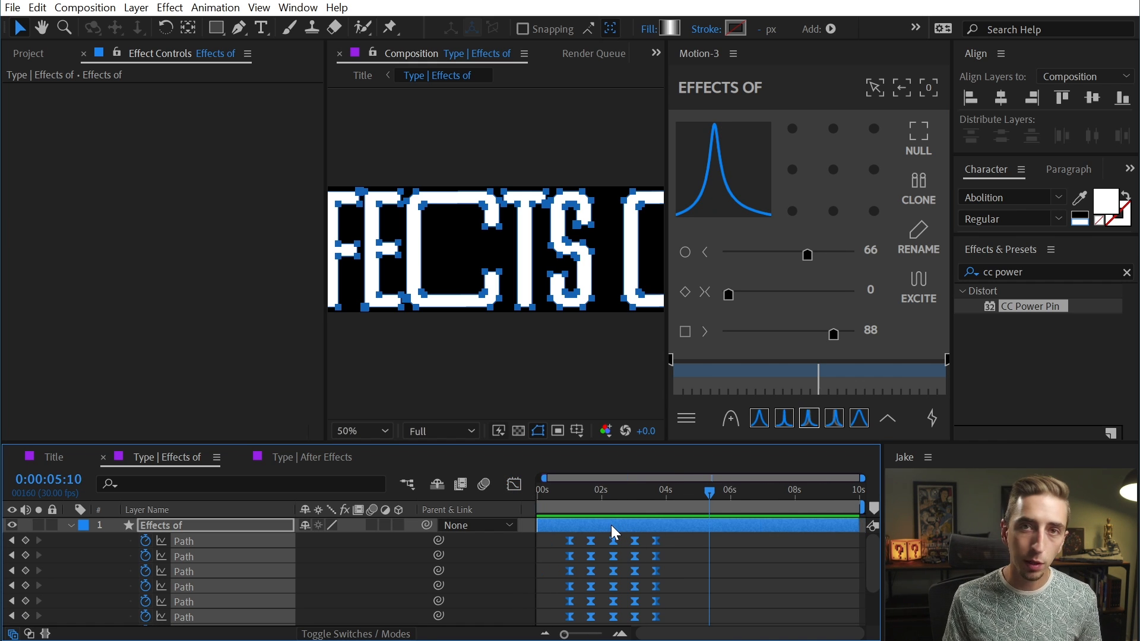
pyautogui.moveTo(696, 510); pyautogui.dragTo(574, 498)
# Close the Motion-3 panel and preview the first letter transition from the start of the composition.
pyautogui.rightClick(708, 48)
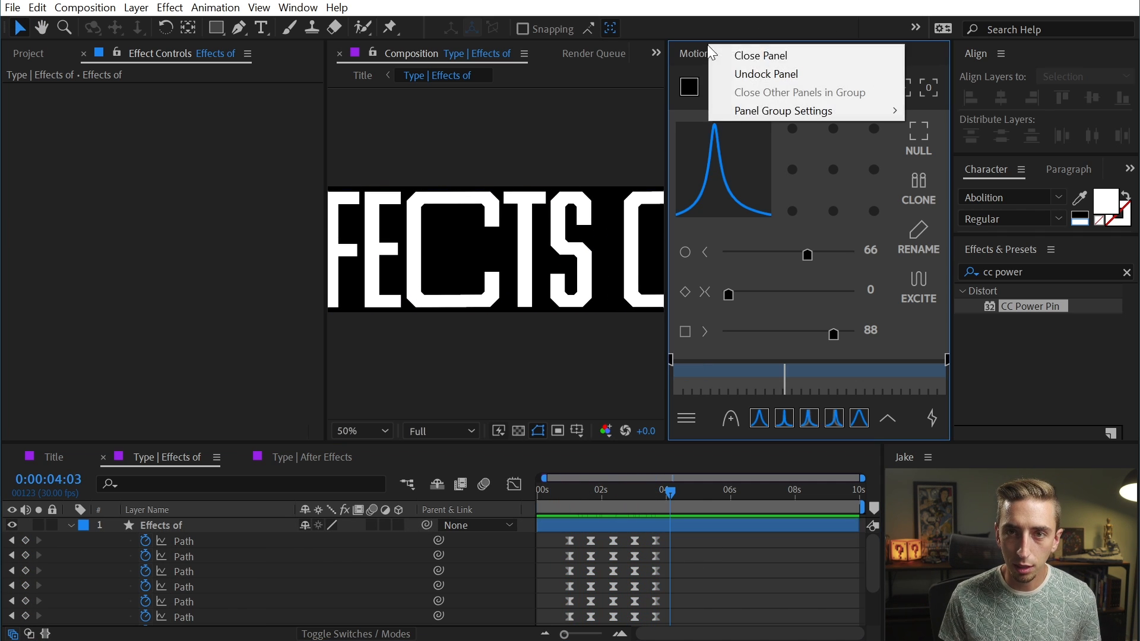
pyautogui.click(734, 55)
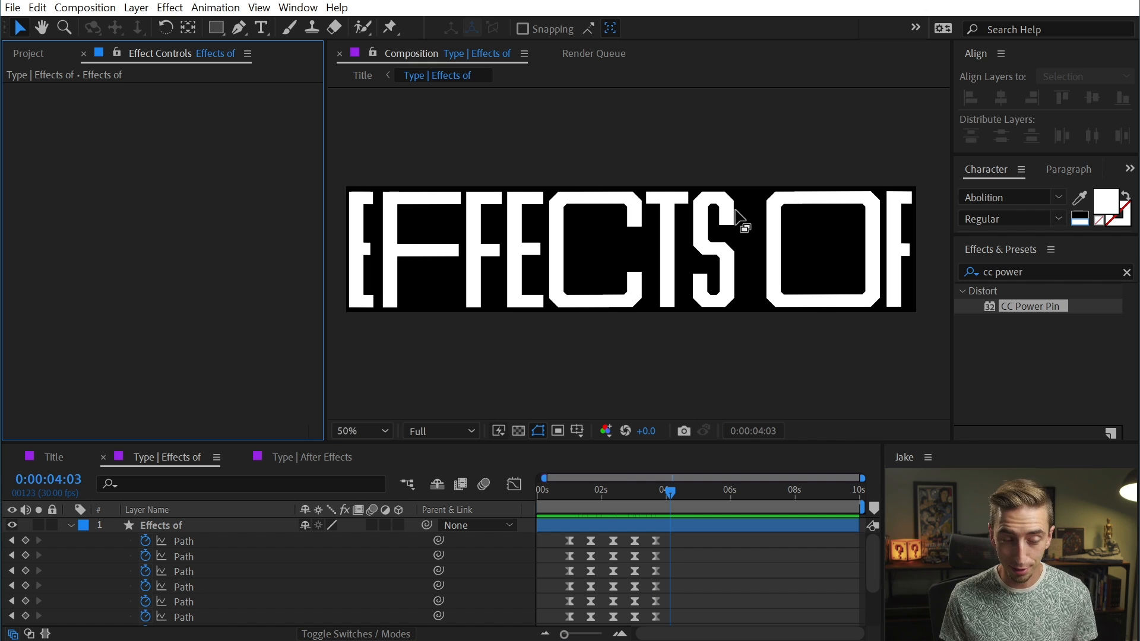
pyautogui.press('Home')
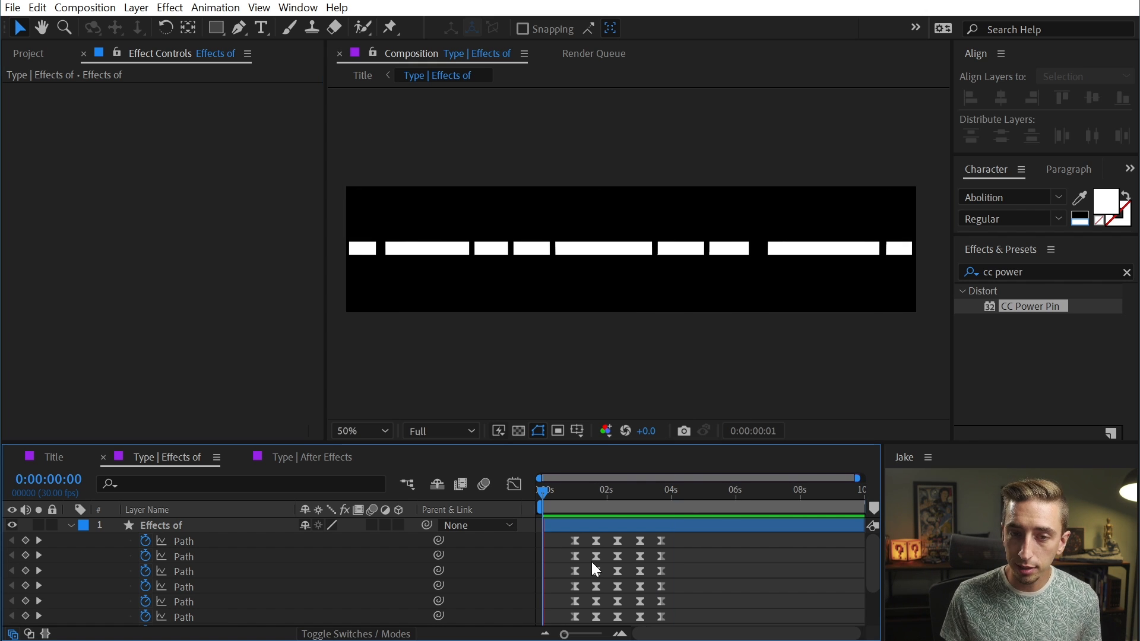
pyautogui.press('space')
pyautogui.click(579, 490)
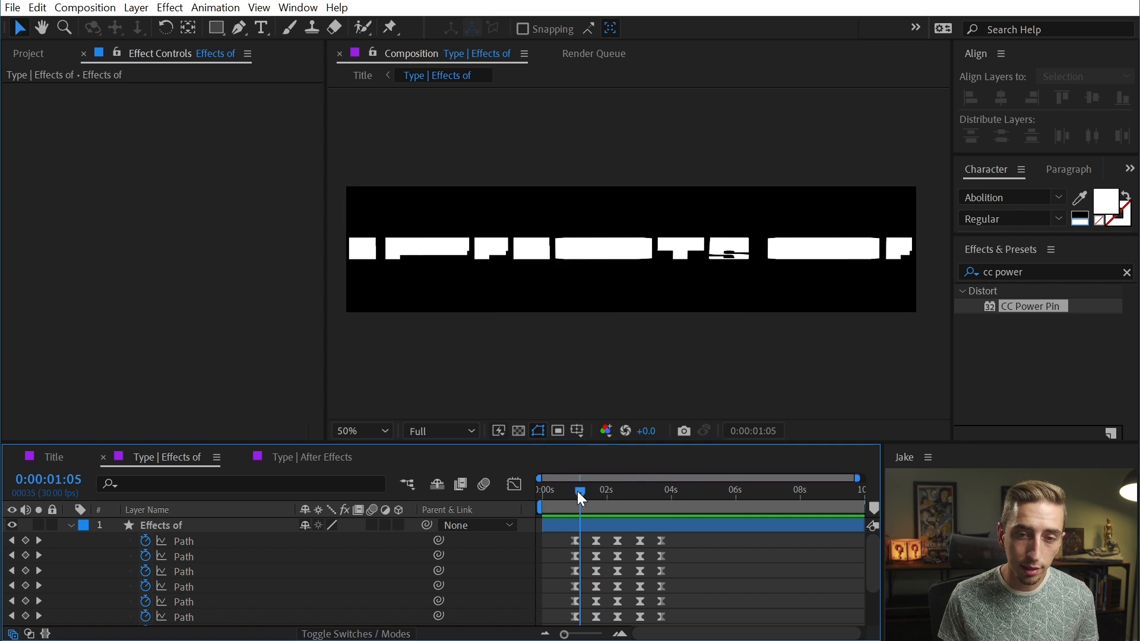
pyautogui.moveTo(577, 491)
pyautogui.mouseDown()
pyautogui.moveTo(595, 491)
pyautogui.moveTo(576, 486)
pyautogui.mouseUp()
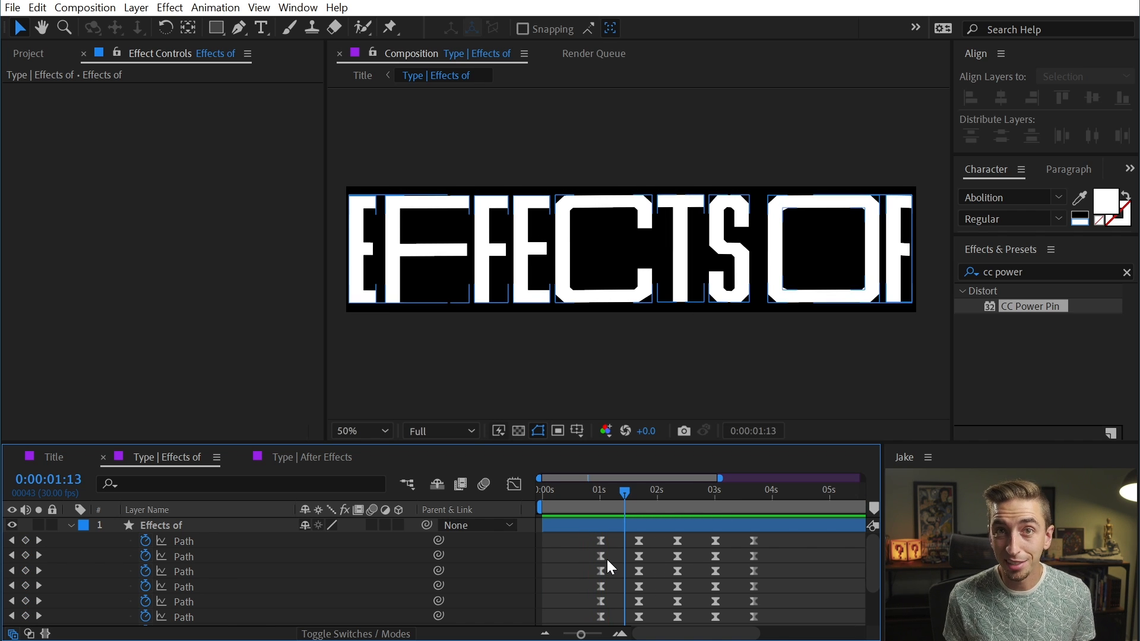
pyautogui.moveTo(594, 492); pyautogui.dragTo(634, 491)
pyautogui.click(582, 526)
pyautogui.click(184, 542)
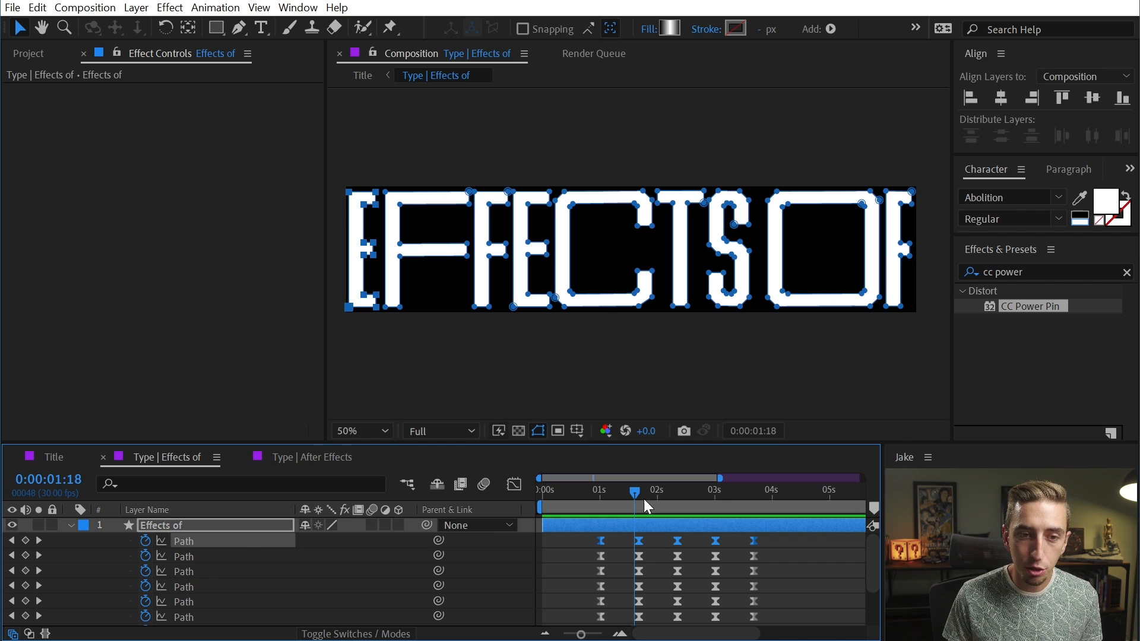
pyautogui.moveTo(639, 540); pyautogui.dragTo(643, 564)
pyautogui.hotkey('ctrl', 'z')
pyautogui.hotkey('ctrl', 'z')
pyautogui.click(208, 572)
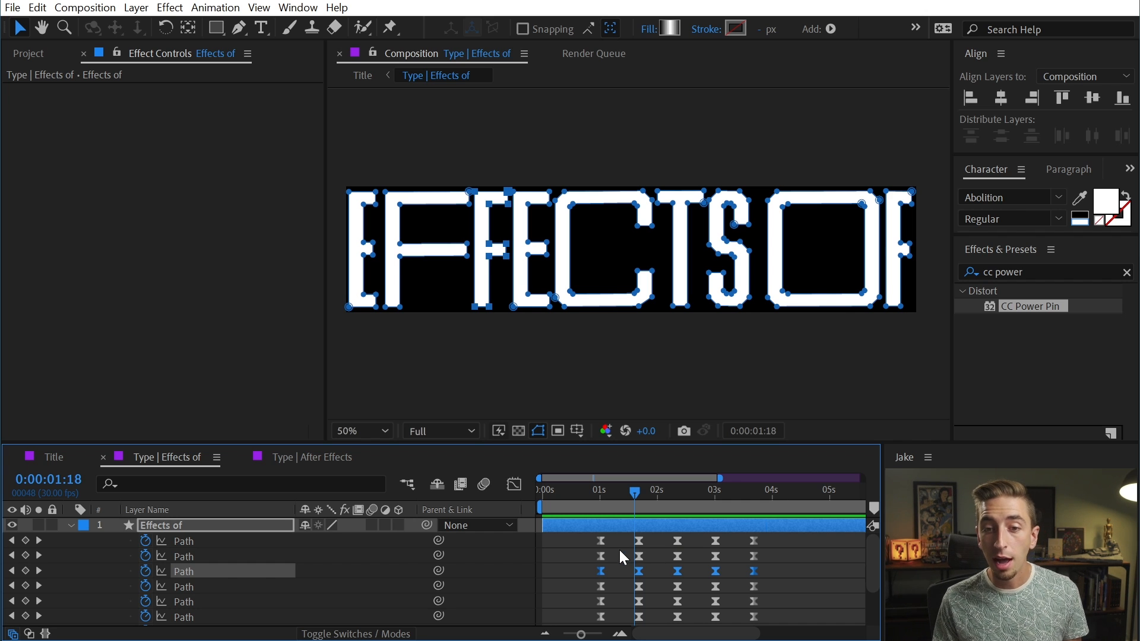
pyautogui.click(655, 555)
# Stagger the first two keyframes of the letter paths, shifting each path one frame earlier than the path below it.
pyautogui.moveTo(654, 536); pyautogui.dragTo(584, 540)
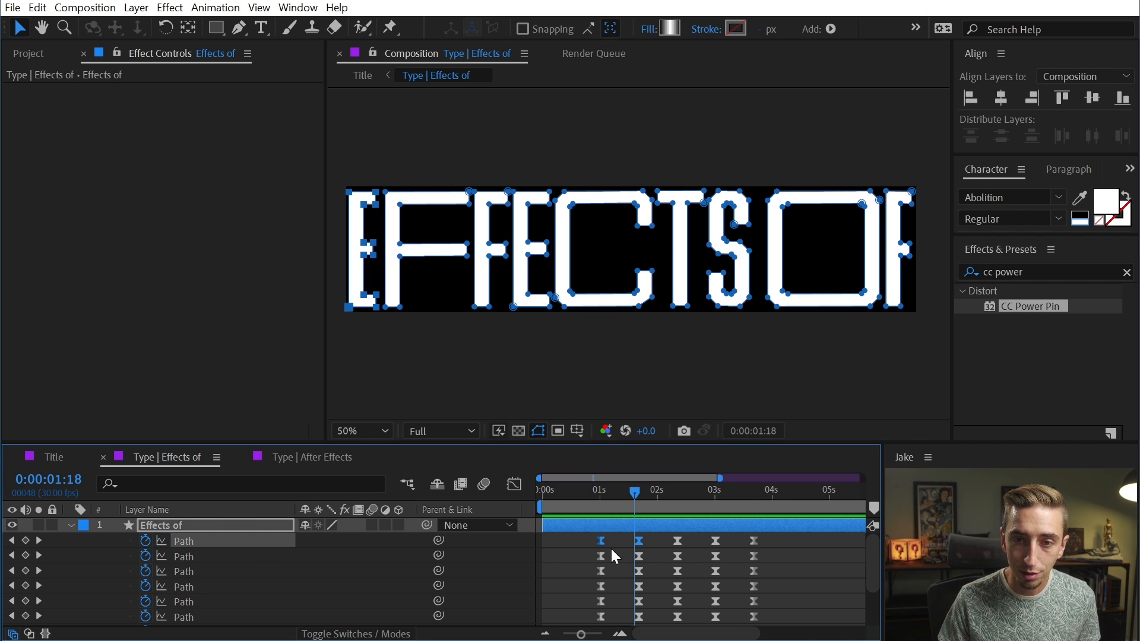
pyautogui.hotkey('alt', 'Left')
pyautogui.moveTo(597, 555); pyautogui.dragTo(654, 560)
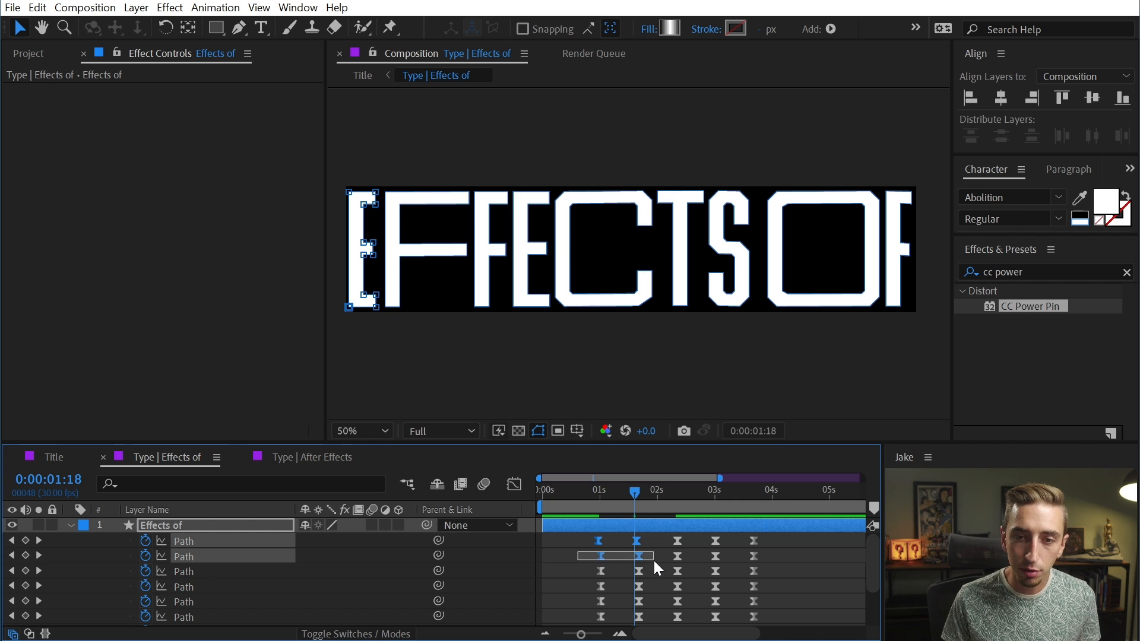
pyautogui.hotkey('alt', 'Left')
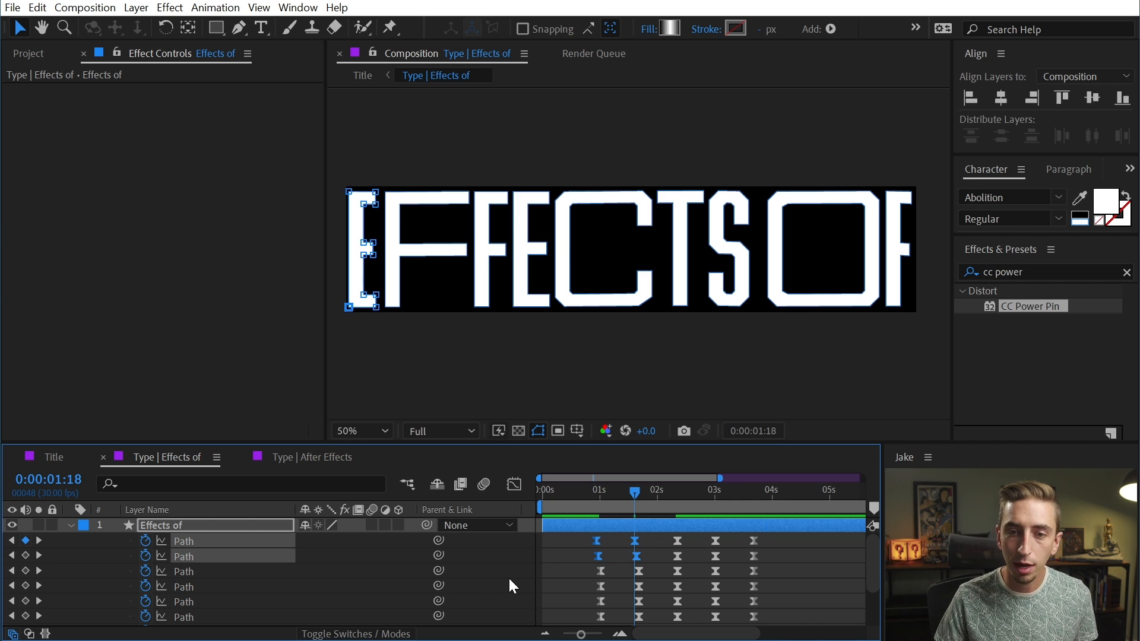
pyautogui.moveTo(582, 568); pyautogui.dragTo(650, 574)
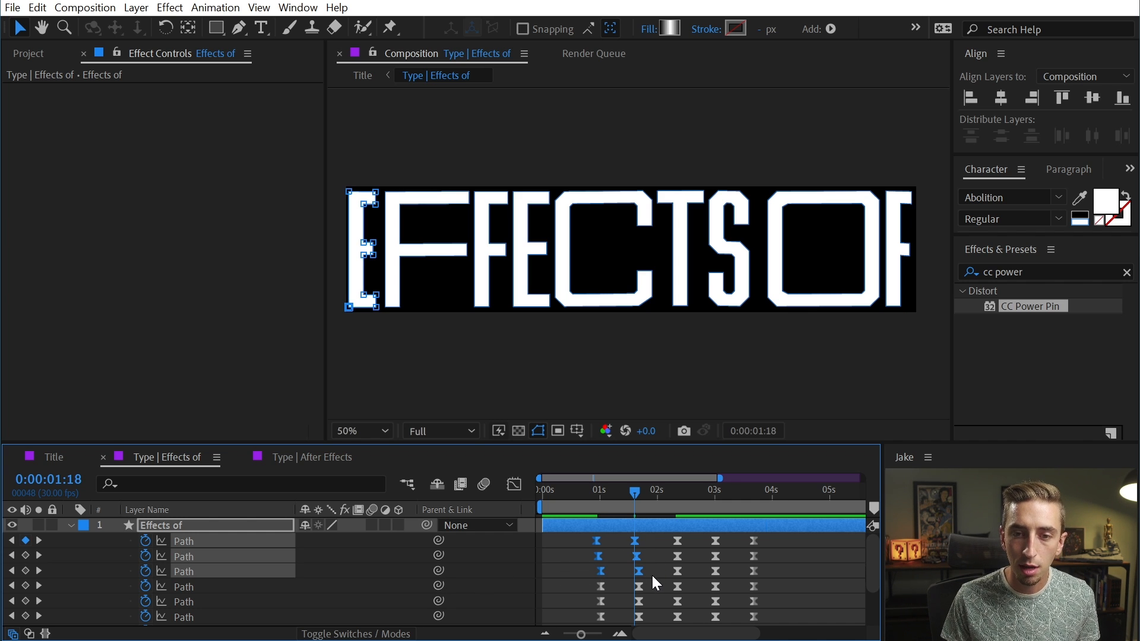
pyautogui.hotkey('alt', 'Left')
pyautogui.moveTo(583, 581); pyautogui.dragTo(649, 590)
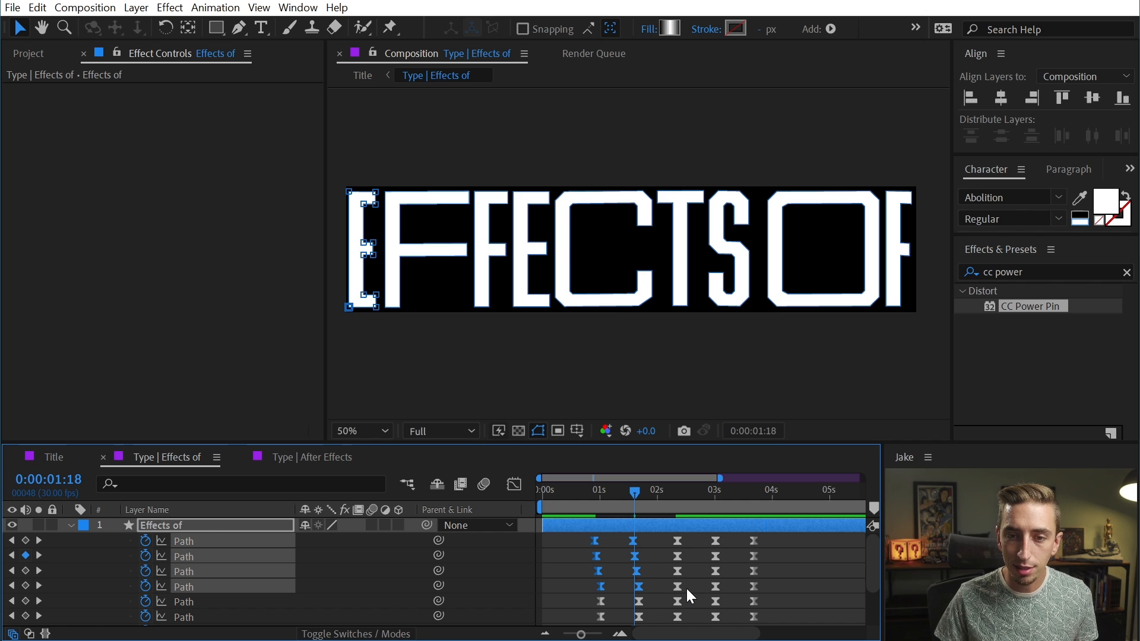
pyautogui.hotkey('alt', 'Left')
pyautogui.moveTo(572, 597); pyautogui.dragTo(649, 606)
pyautogui.hotkey('alt', 'Left')
pyautogui.scroll(-1, 624, 588)
pyautogui.moveTo(575, 566); pyautogui.dragTo(648, 591)
pyautogui.hotkey('alt', 'Left')
pyautogui.hotkey('alt', 'Left')
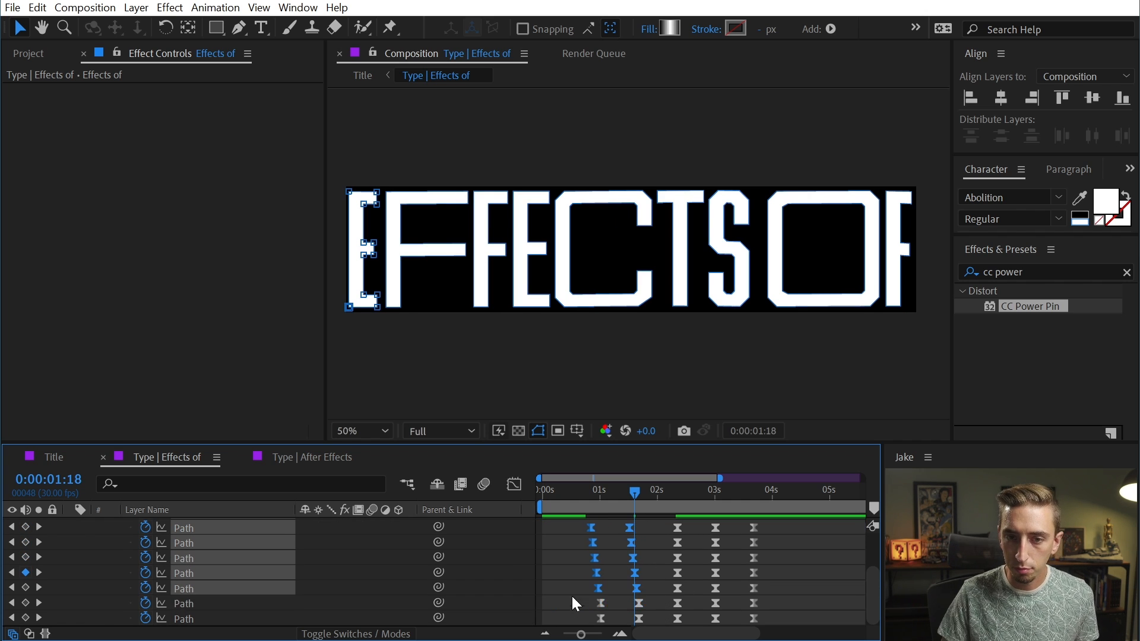
pyautogui.moveTo(572, 596); pyautogui.dragTo(648, 605)
# Play back the staggered letter reveal from the start and scrub through to 0:00:01:16.
pyautogui.moveTo(579, 502)
pyautogui.mouseDown()
pyautogui.moveTo(636, 494)
pyautogui.moveTo(579, 496)
pyautogui.moveTo(562, 513)
pyautogui.mouseUp()
pyautogui.press('space')
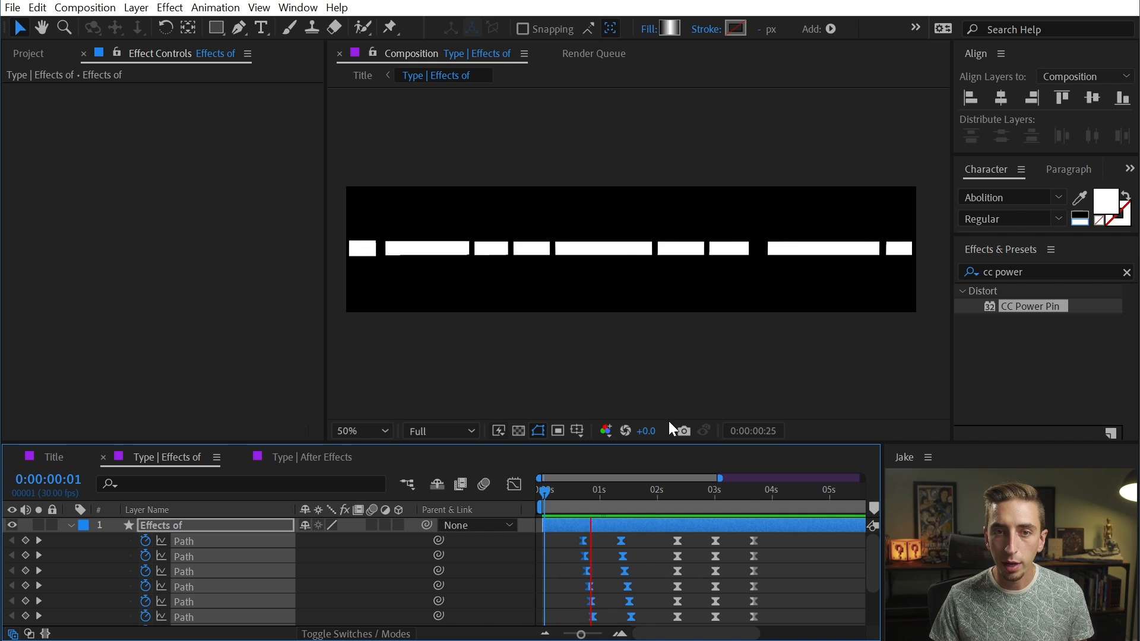
pyautogui.press('space')
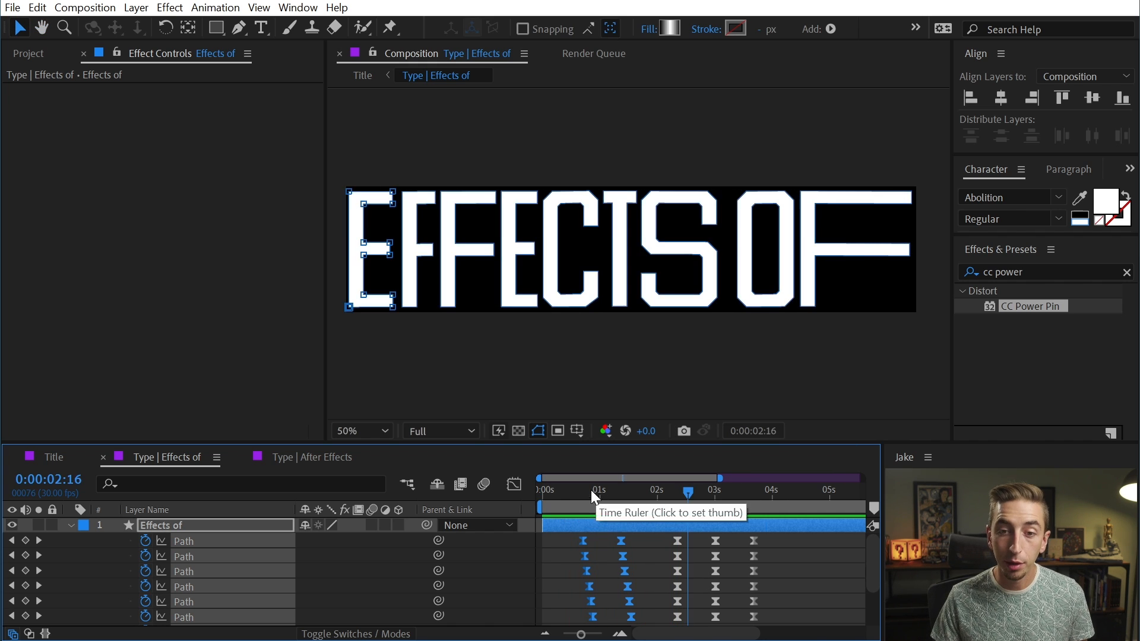
pyautogui.moveTo(593, 493); pyautogui.dragTo(544, 482)
pyautogui.press('space')
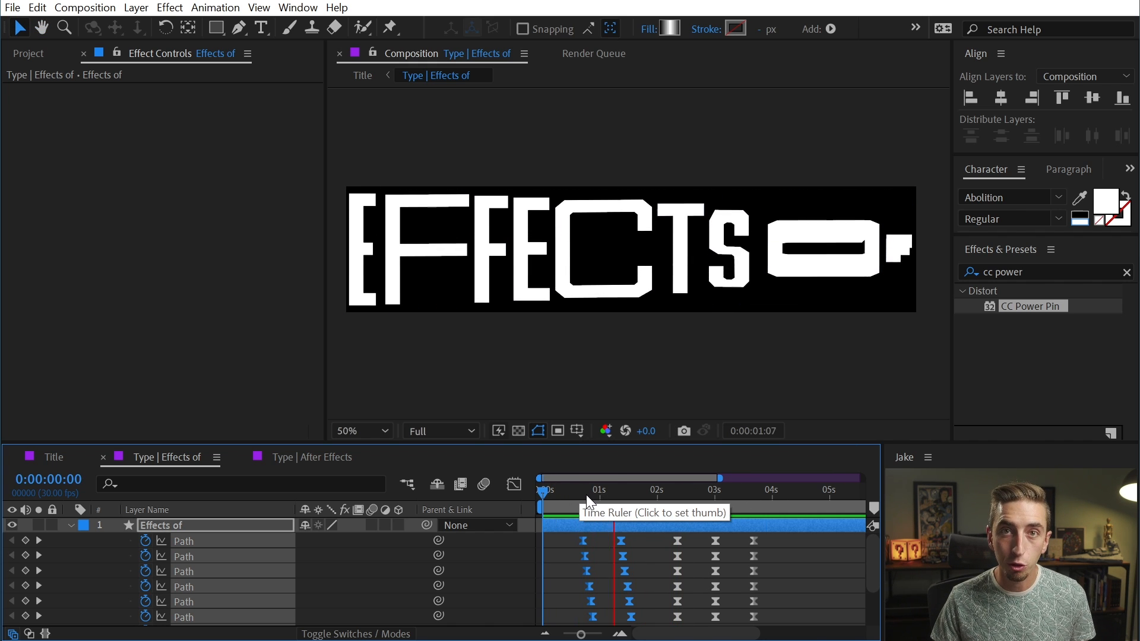
pyautogui.press('space')
pyautogui.moveTo(608, 503); pyautogui.dragTo(631, 511)
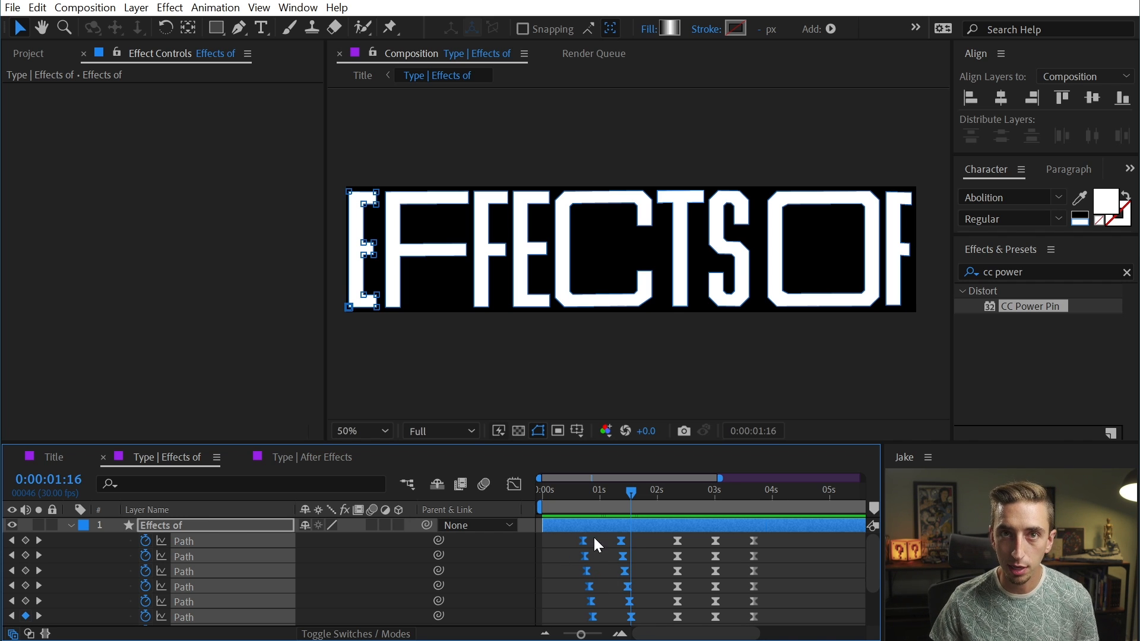
# Select the first keyframe of every path, place the playhead at 0:00:00:18 and maximize the timeline.
pyautogui.click(576, 550)
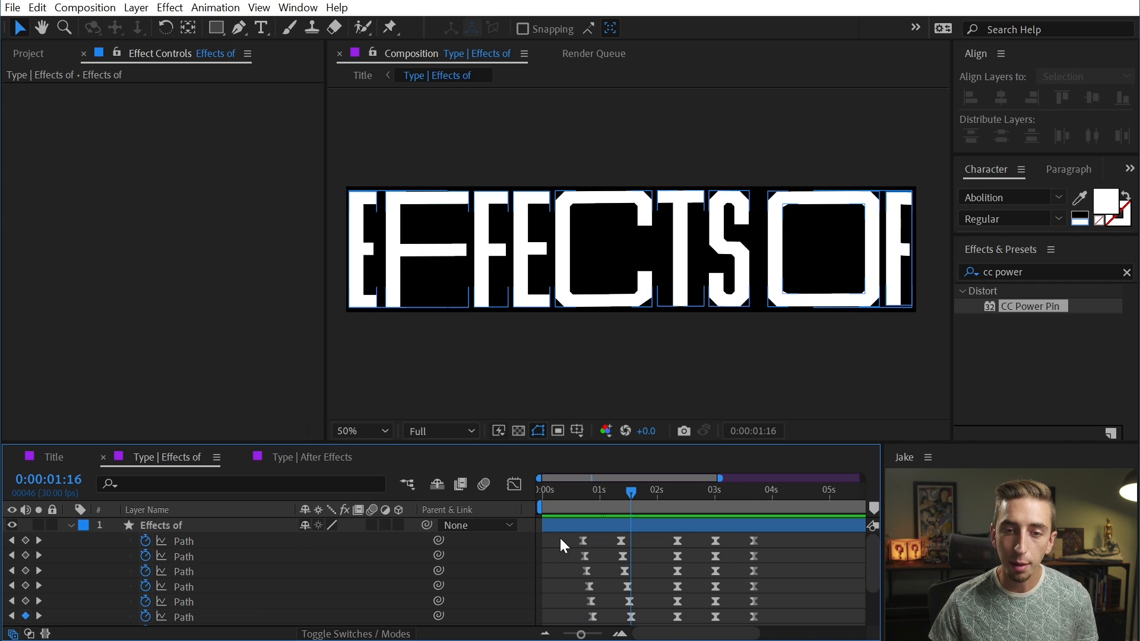
pyautogui.moveTo(561, 539); pyautogui.dragTo(609, 591)
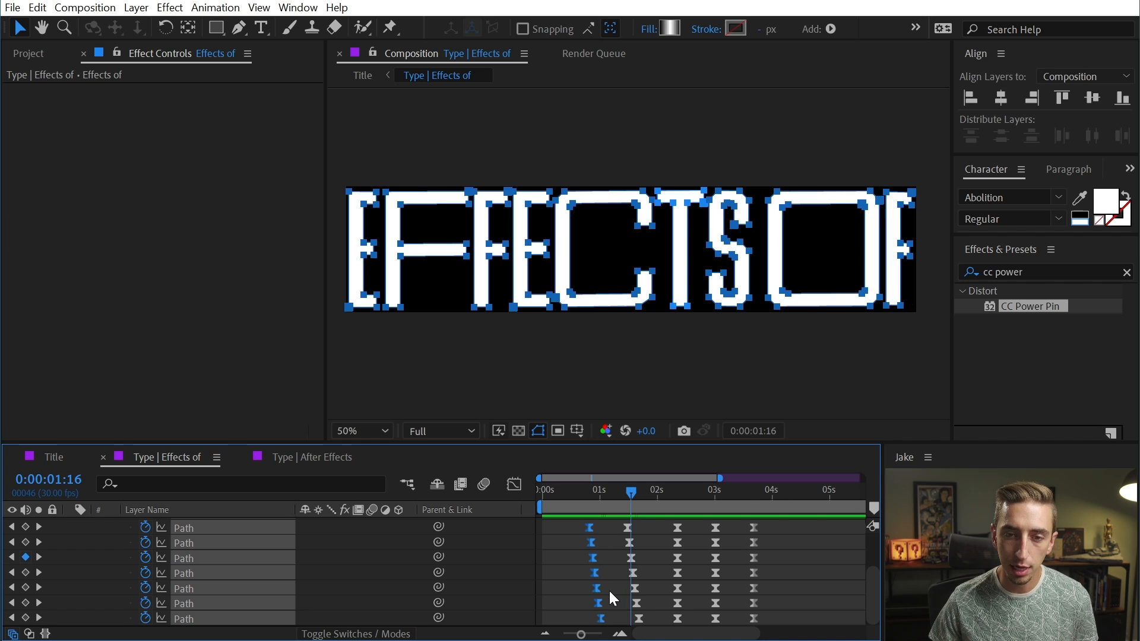
pyautogui.scroll(2, 608, 591)
pyautogui.moveTo(585, 493)
pyautogui.mouseDown()
pyautogui.moveTo(561, 489)
pyautogui.moveTo(578, 492)
pyautogui.mouseUp()
pyautogui.moveTo(582, 547)
pyautogui.mouseDown()
pyautogui.moveTo(561, 541)
pyautogui.moveTo(605, 552)
pyautogui.moveTo(583, 568)
pyautogui.mouseUp()
pyautogui.press('`')
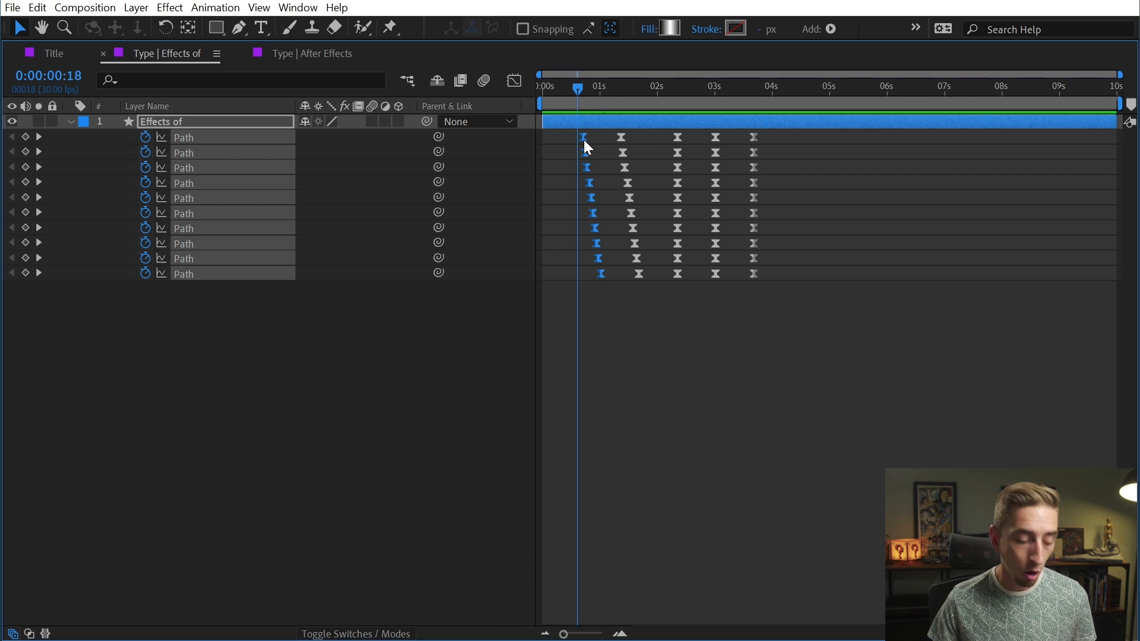
# Spread the stagger of the first path keyframes proportionally so the topmost path's keyframe sits at 0:00:00:18.
pyautogui.moveTo(584, 140); pyautogui.dragTo(561, 141)
pyautogui.moveTo(600, 272); pyautogui.dragTo(619, 260)
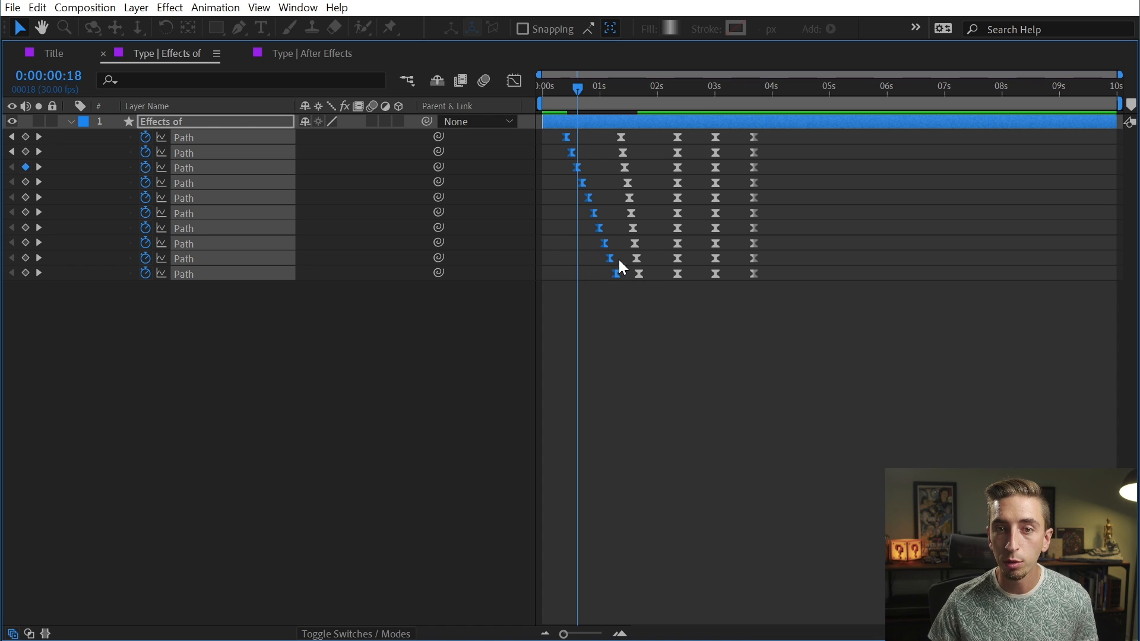
pyautogui.hotkey('ctrl', 'z')
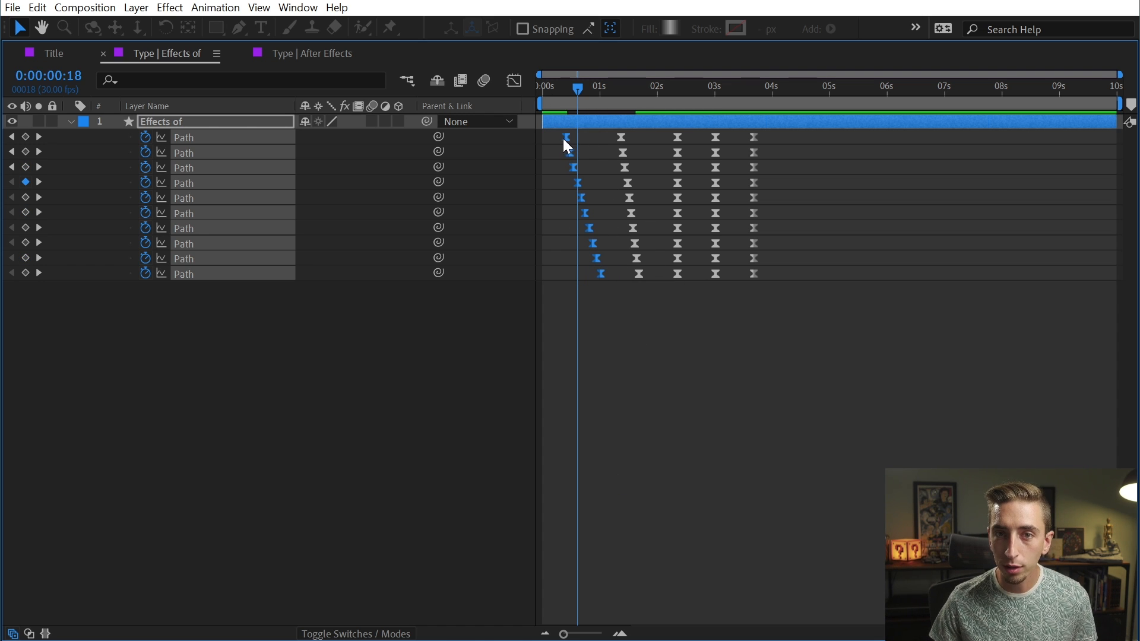
pyautogui.moveTo(563, 138); pyautogui.dragTo(658, 278)
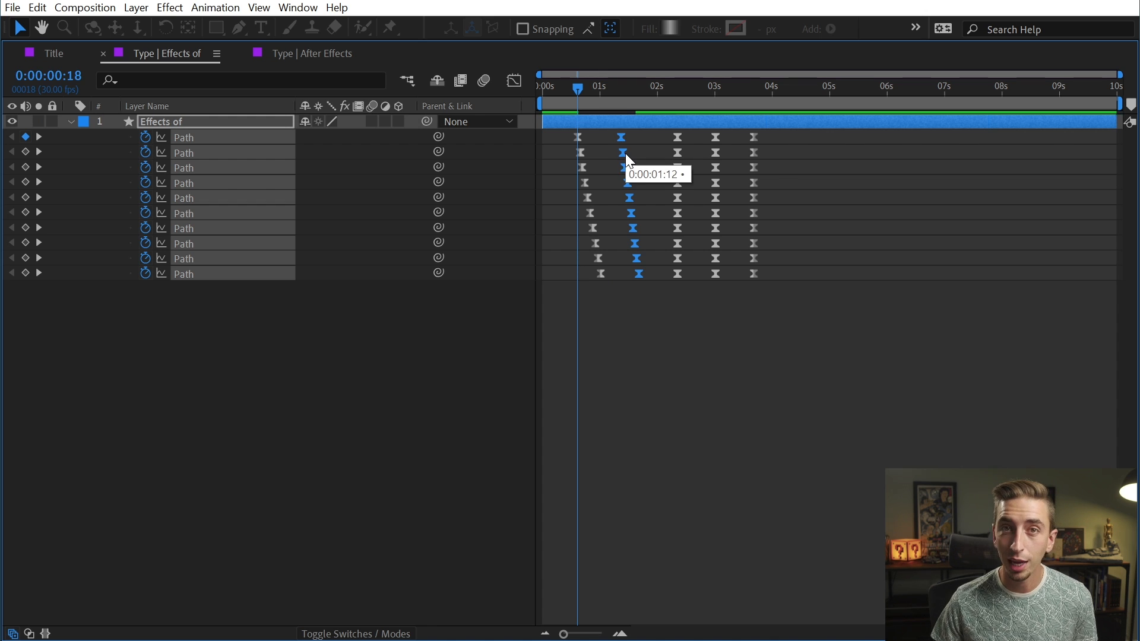
# Compress the stagger of the second path keyframes proportionally so the topmost path's keyframe lands at 0:00:01:17.
pyautogui.moveTo(620, 139); pyautogui.dragTo(629, 140)
pyautogui.click(629, 89)
pyautogui.moveTo(629, 89); pyautogui.dragTo(622, 91)
pyautogui.moveTo(630, 141); pyautogui.dragTo(633, 140)
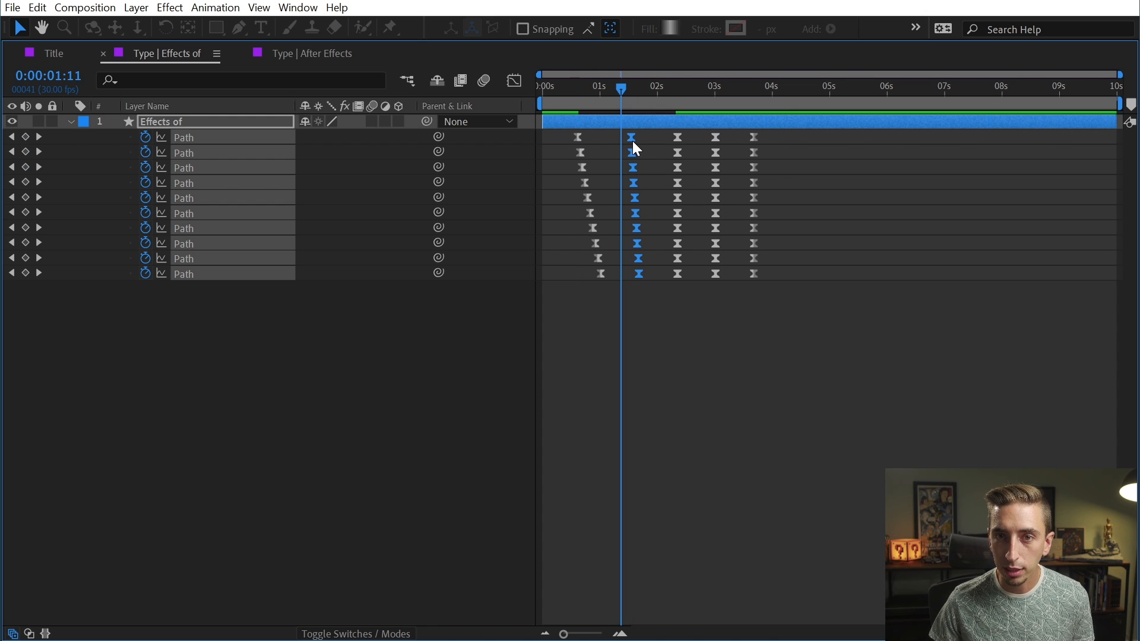
pyautogui.scroll(8, 618, 129)
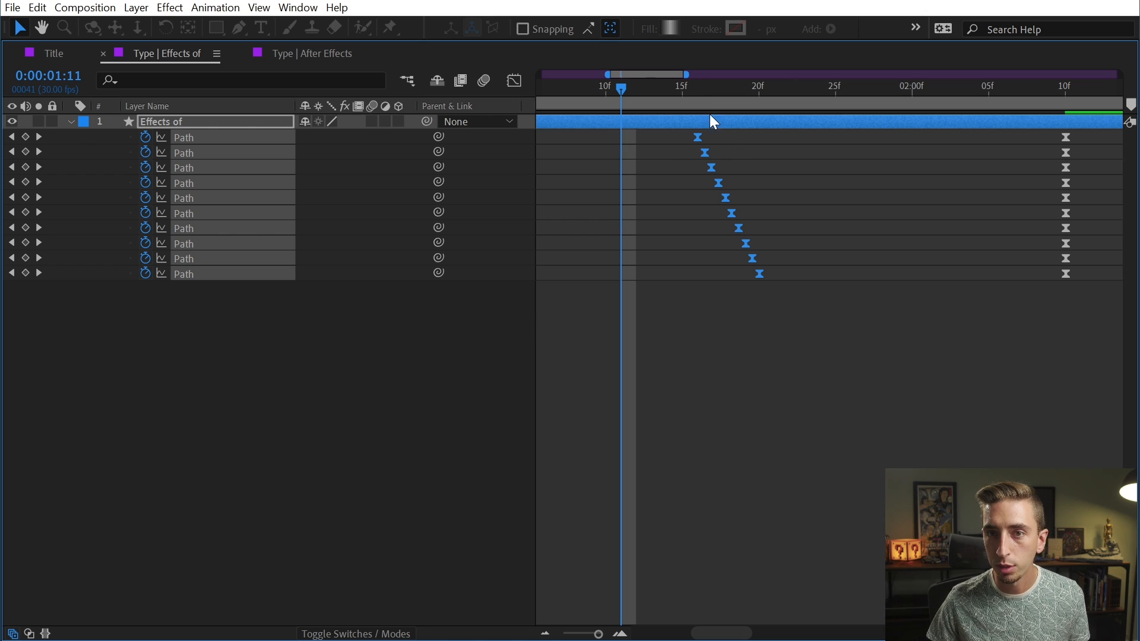
pyautogui.click(716, 93)
pyautogui.moveTo(717, 102); pyautogui.dragTo(759, 101)
pyautogui.press('pageup')
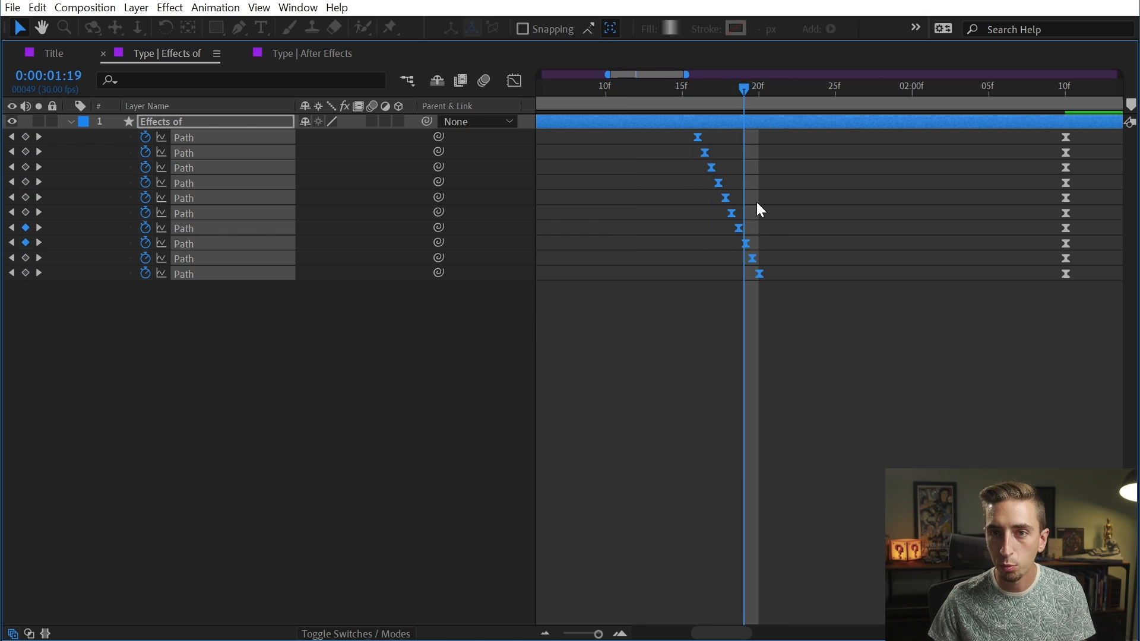
pyautogui.press('pageup')
pyautogui.press('pageup')
pyautogui.moveTo(698, 137); pyautogui.dragTo(712, 138)
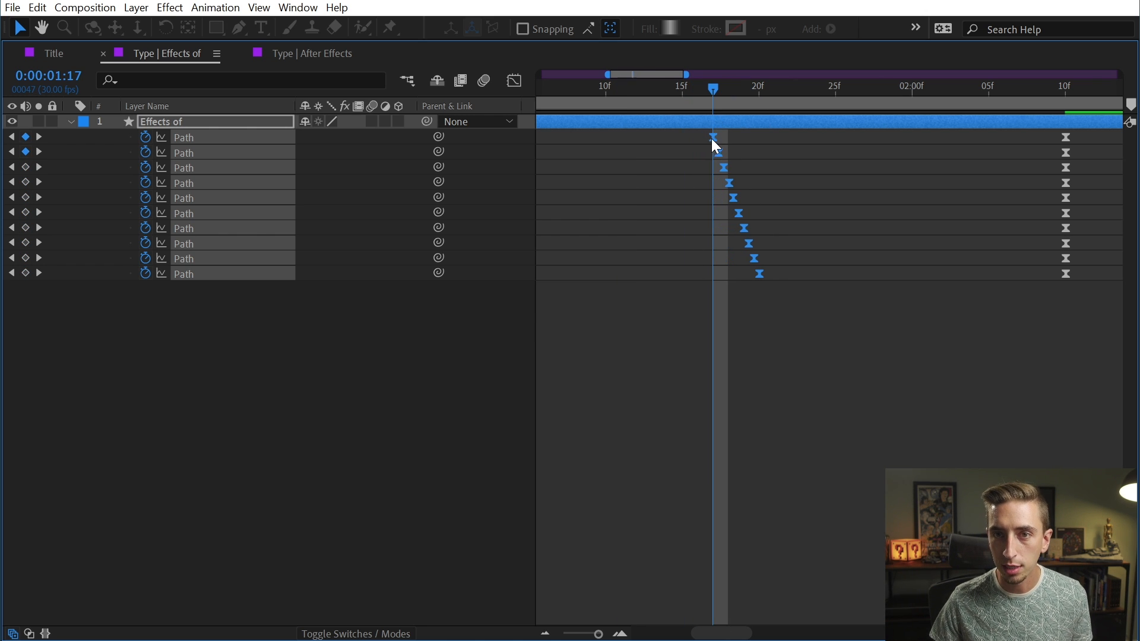
# Restore the full workspace and play back the retimed letter animation from 0:00:00:12 and again from the composition's start.
pyautogui.press('-')
pyautogui.press('-')
pyautogui.moveTo(630, 95); pyautogui.dragTo(583, 241)
pyautogui.press('`')
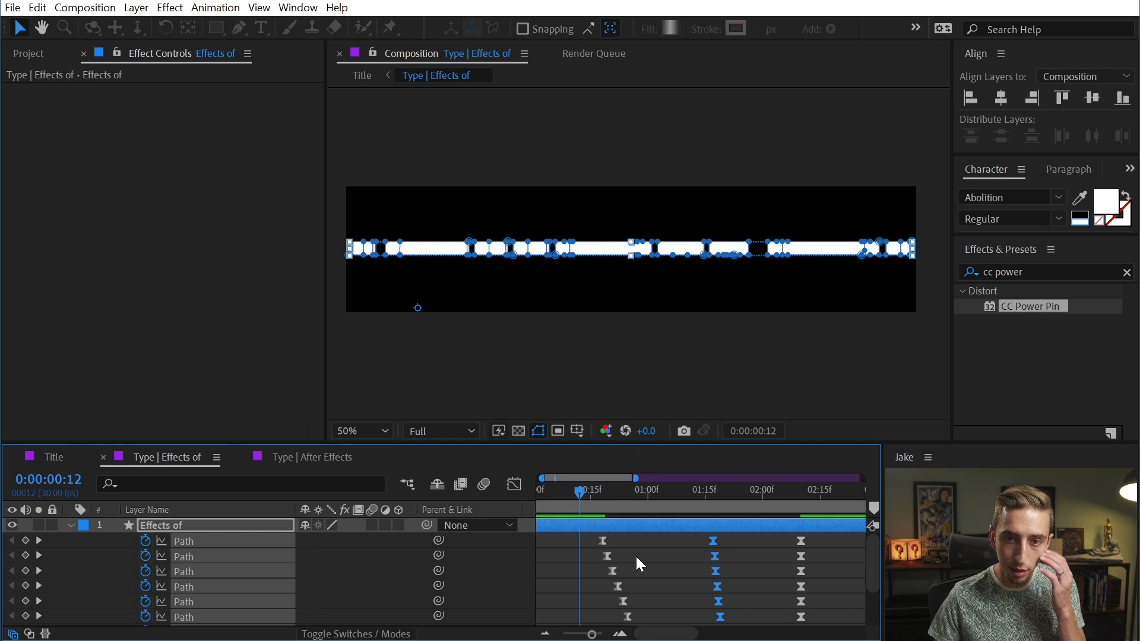
pyautogui.click(636, 554)
pyautogui.press('space')
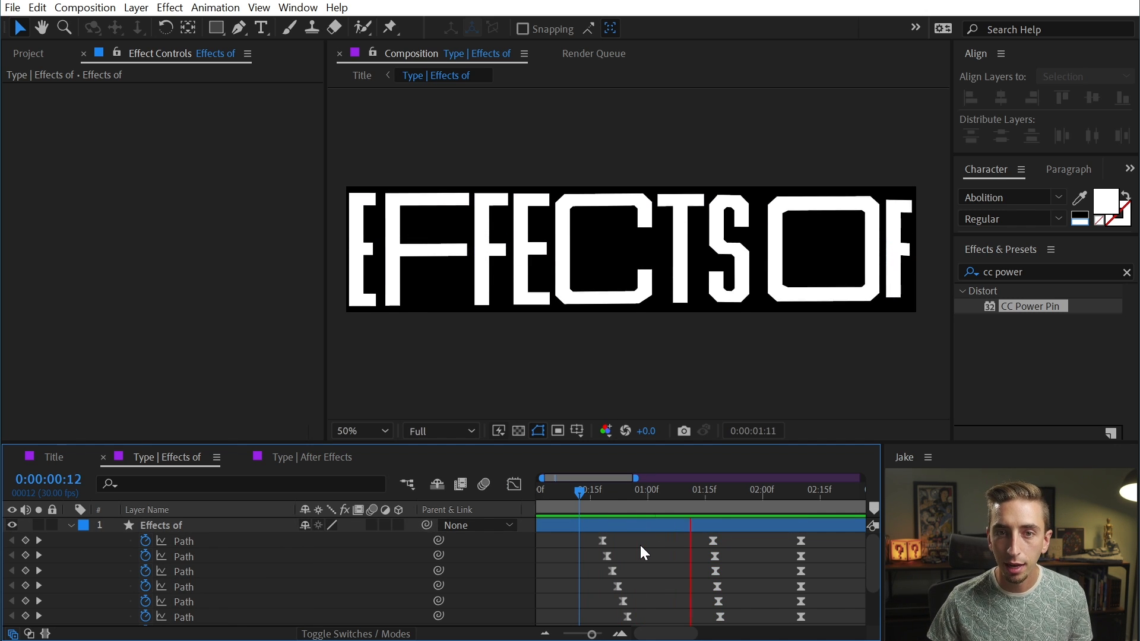
pyautogui.press('space')
pyautogui.moveTo(618, 502); pyautogui.dragTo(508, 494)
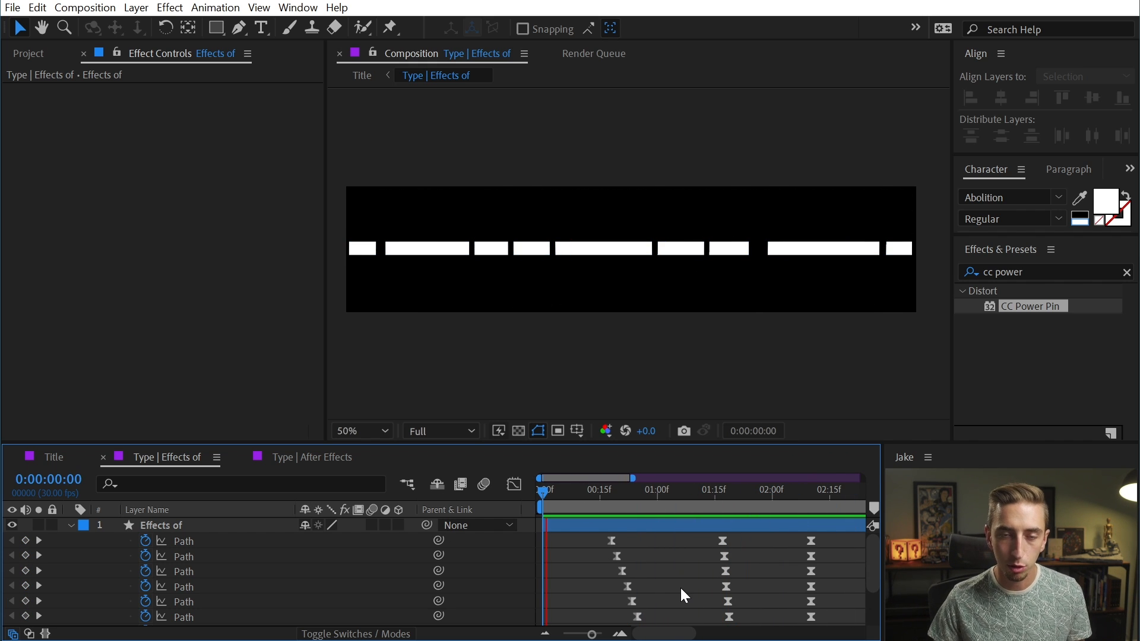
pyautogui.press('space')
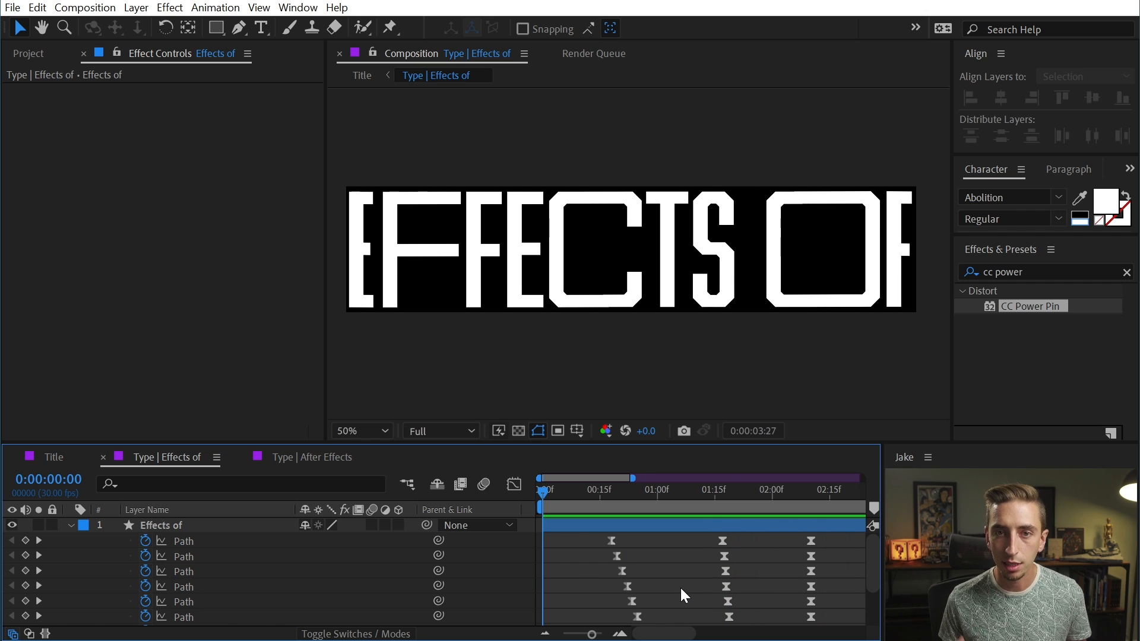
pyautogui.press('space')
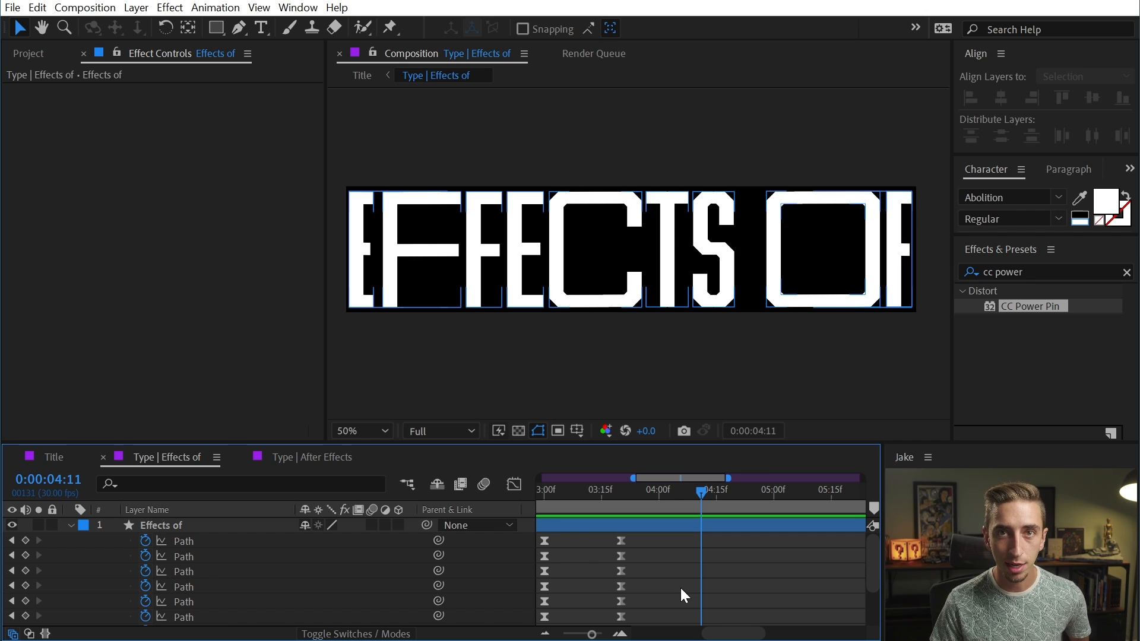
# Open the Type | After Effects composition and review its existing letter animation from the start.
pyautogui.click(309, 459)
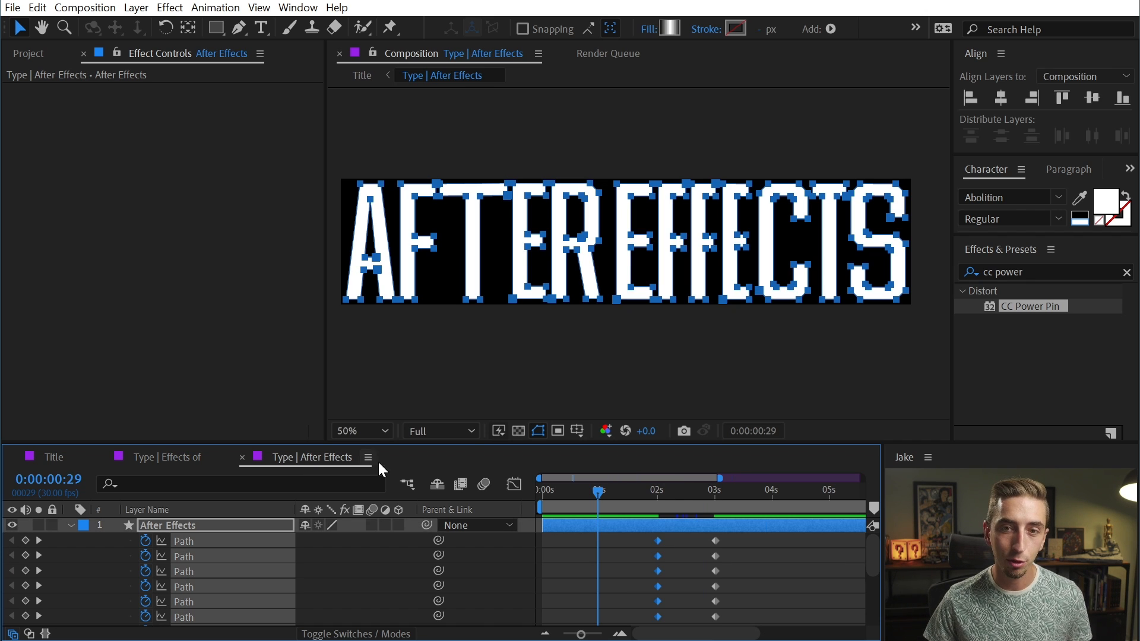
pyautogui.click(592, 576)
pyautogui.moveTo(598, 490); pyautogui.dragTo(511, 468)
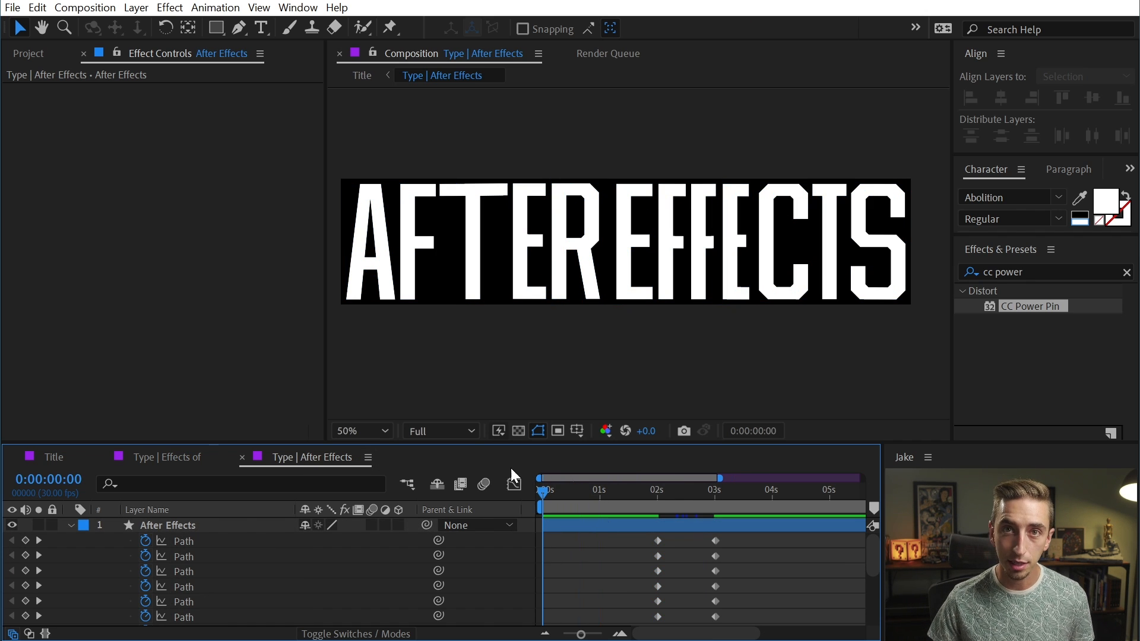
pyautogui.moveTo(701, 532)
pyautogui.mouseDown()
pyautogui.moveTo(732, 540)
pyautogui.moveTo(703, 527)
pyautogui.mouseUp()
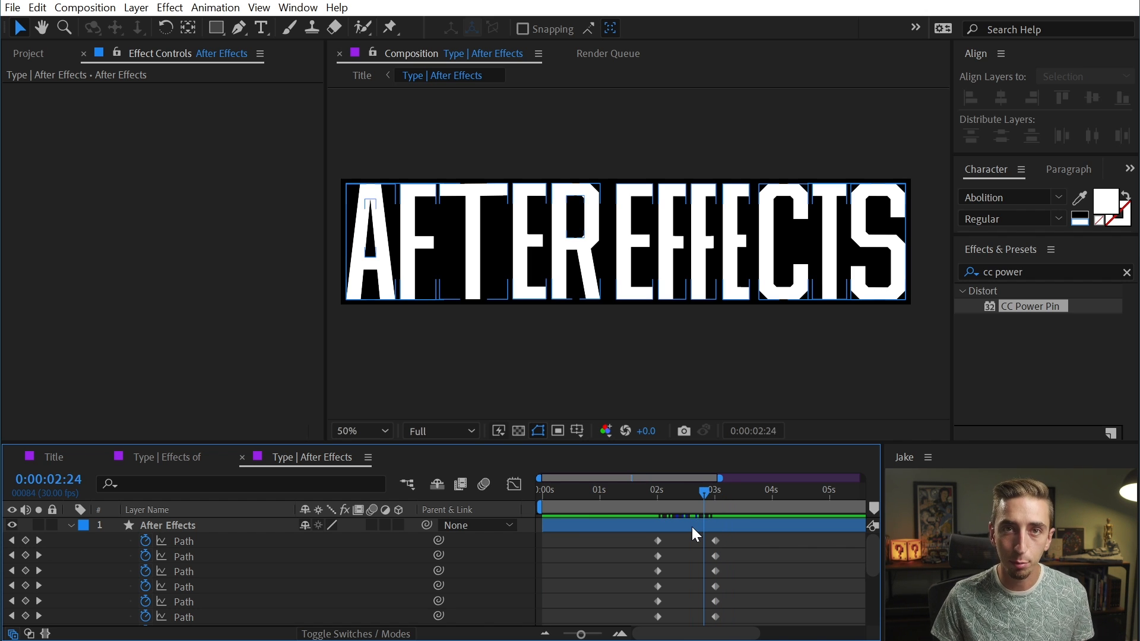
# Key the letter paths at 0:00:01:10, narrowing the F, T and E of AFTER and widening the C and S of EFFECTS.
pyautogui.click(692, 526)
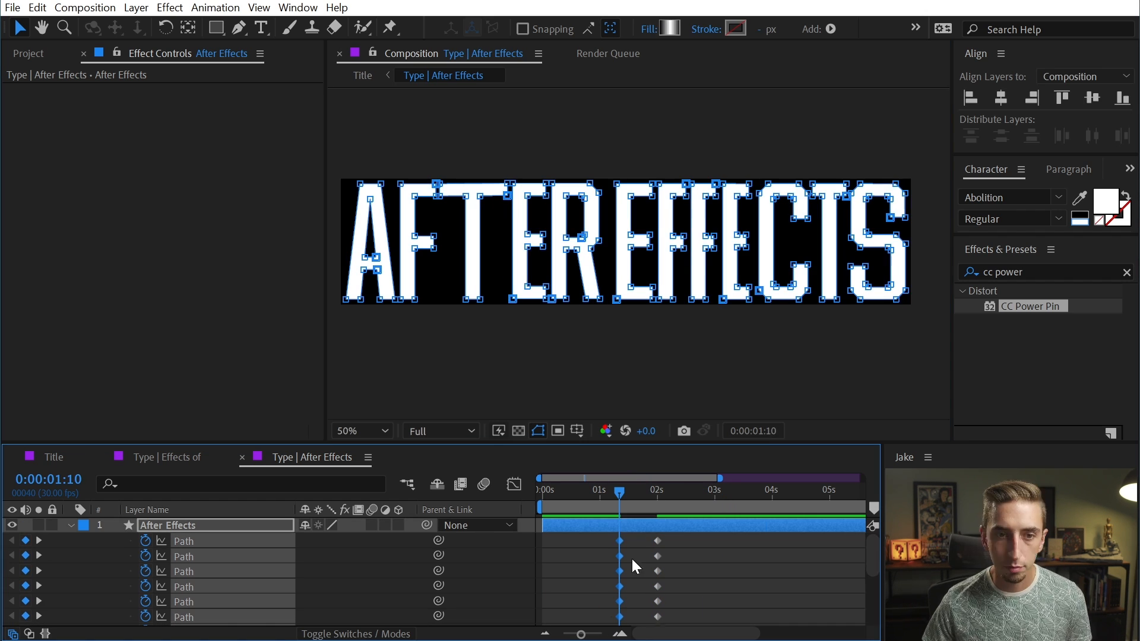
pyautogui.press('g')
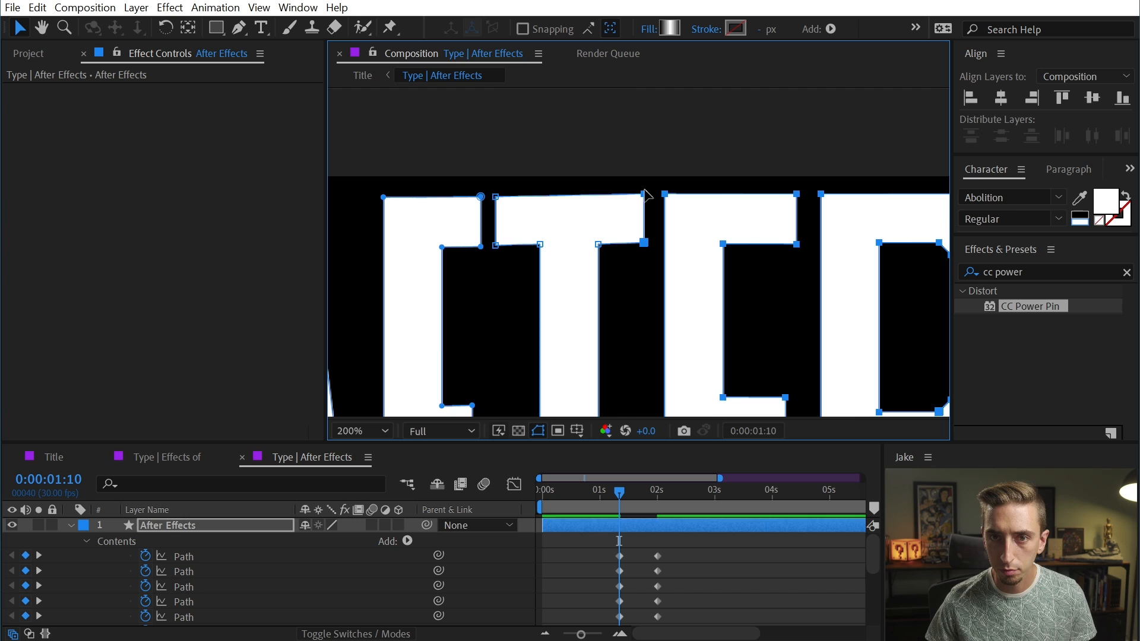
pyautogui.scroll(-1, 646, 193)
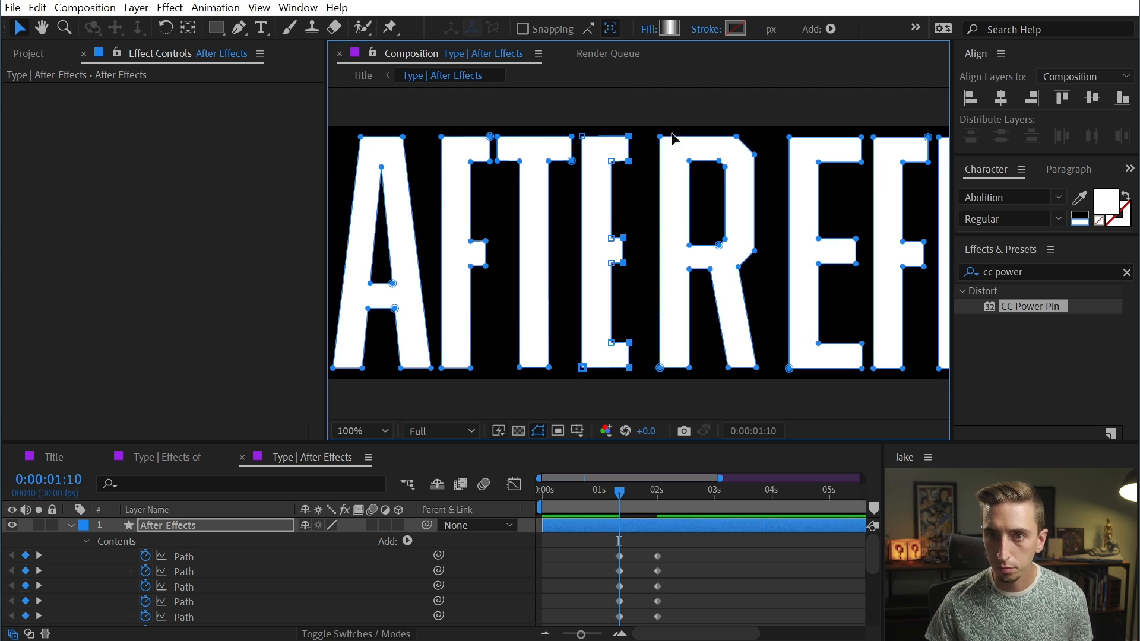
pyautogui.moveTo(571, 114); pyautogui.dragTo(628, 359)
pyautogui.scroll(-1, 700, 145)
# At 0:00:00:20, move the EFFECTS letters past the composition's right edge and widen the letters of AFTER.
pyautogui.moveTo(620, 491); pyautogui.dragTo(581, 492)
pyautogui.click(563, 83)
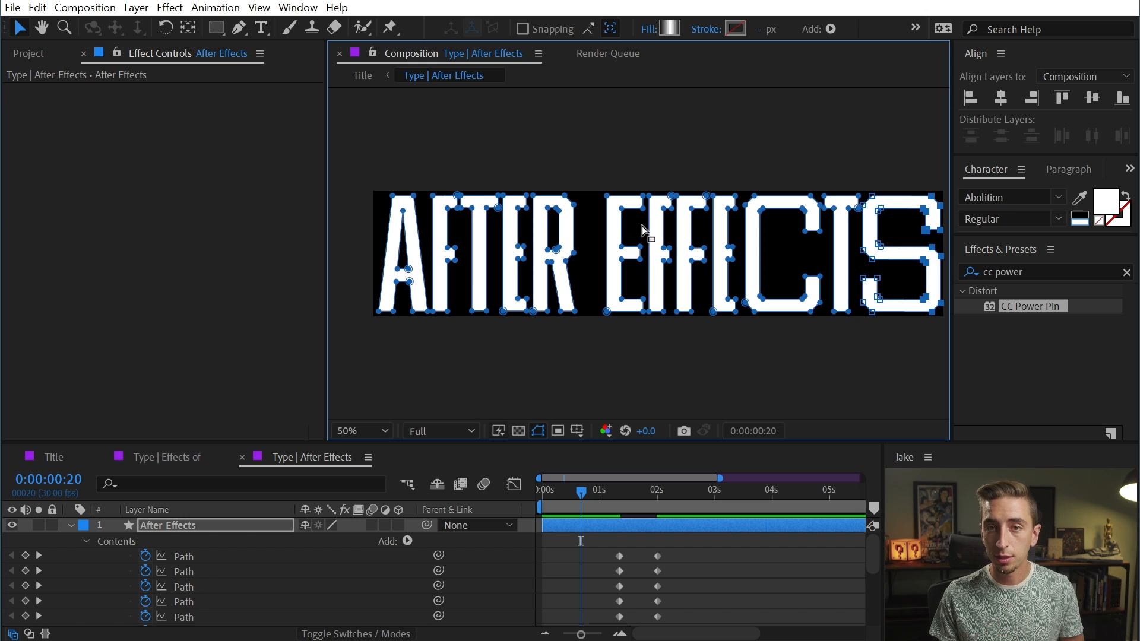
pyautogui.click(608, 198)
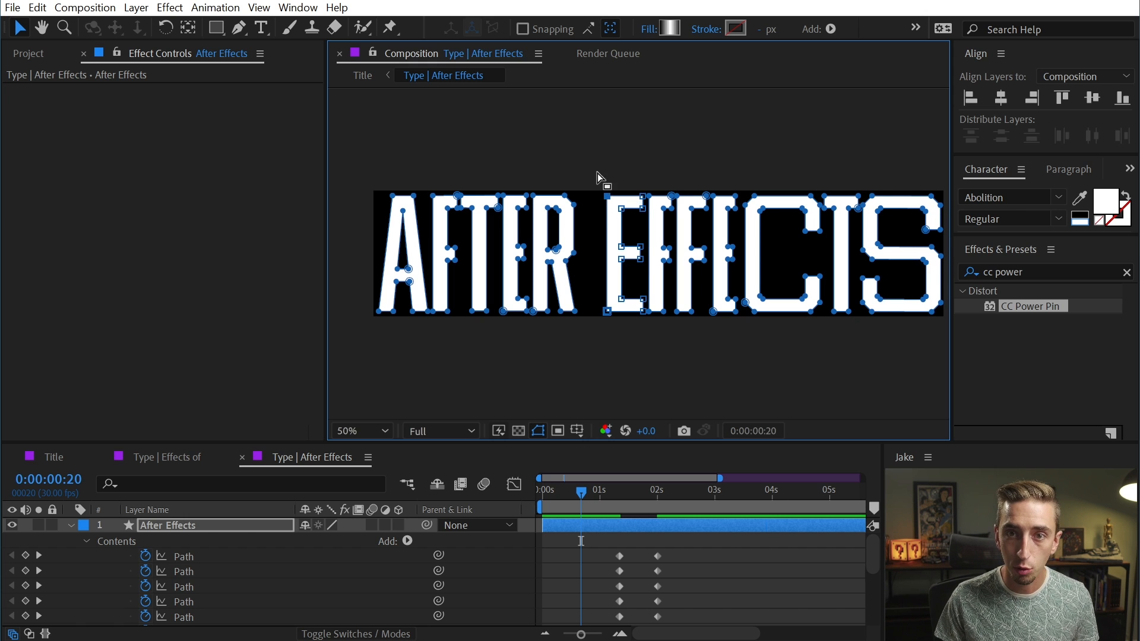
pyautogui.moveTo(594, 172); pyautogui.dragTo(947, 385)
pyautogui.moveTo(607, 196); pyautogui.dragTo(942, 196)
pyautogui.moveTo(830, 173); pyautogui.dragTo(647, 270)
# Try to shift the apex point of the A's triangular counter sideways.
pyautogui.press('z')
pyautogui.click(455, 240)
pyautogui.click(582, 237)
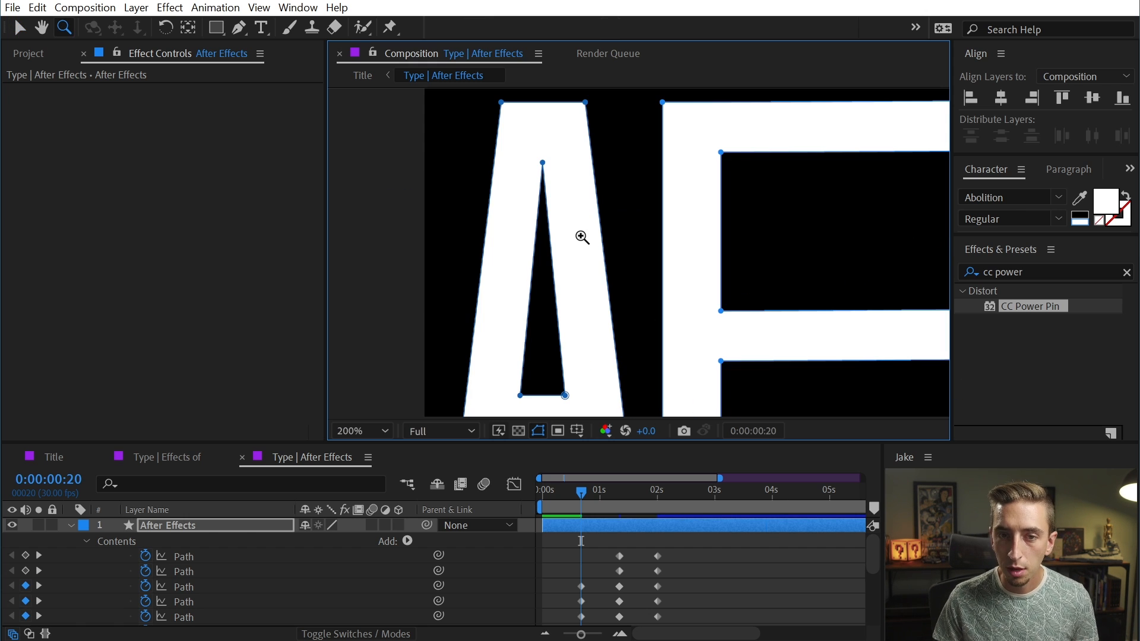
pyautogui.moveTo(528, 258); pyautogui.dragTo(510, 282)
pyautogui.press('v')
pyautogui.moveTo(524, 188); pyautogui.dragTo(518, 185)
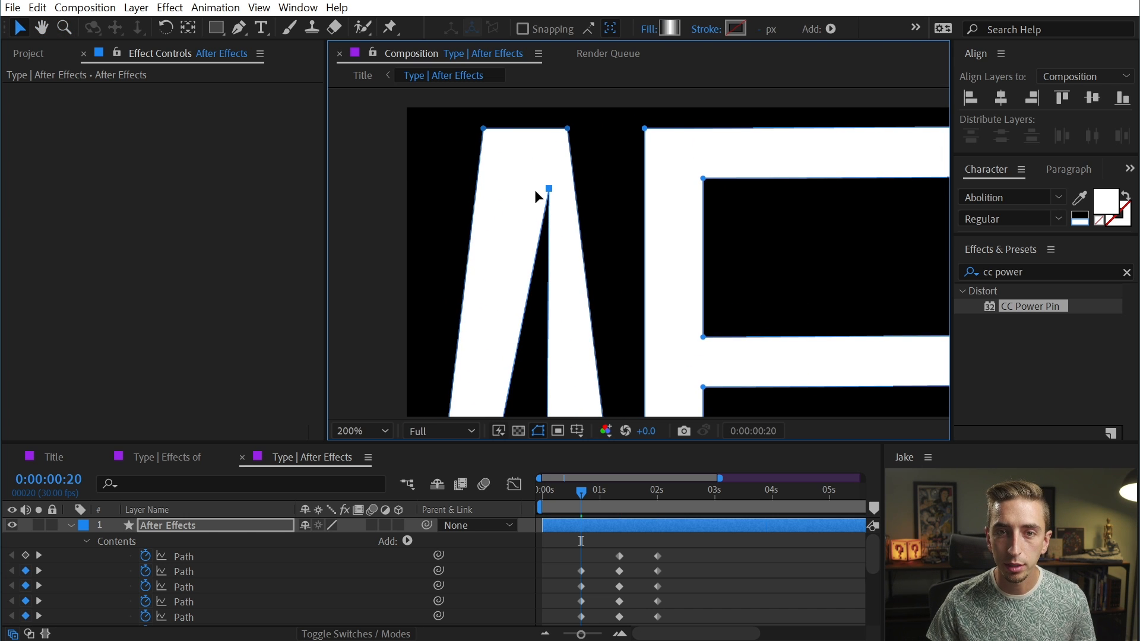
pyautogui.hotkey('ctrl', 'z')
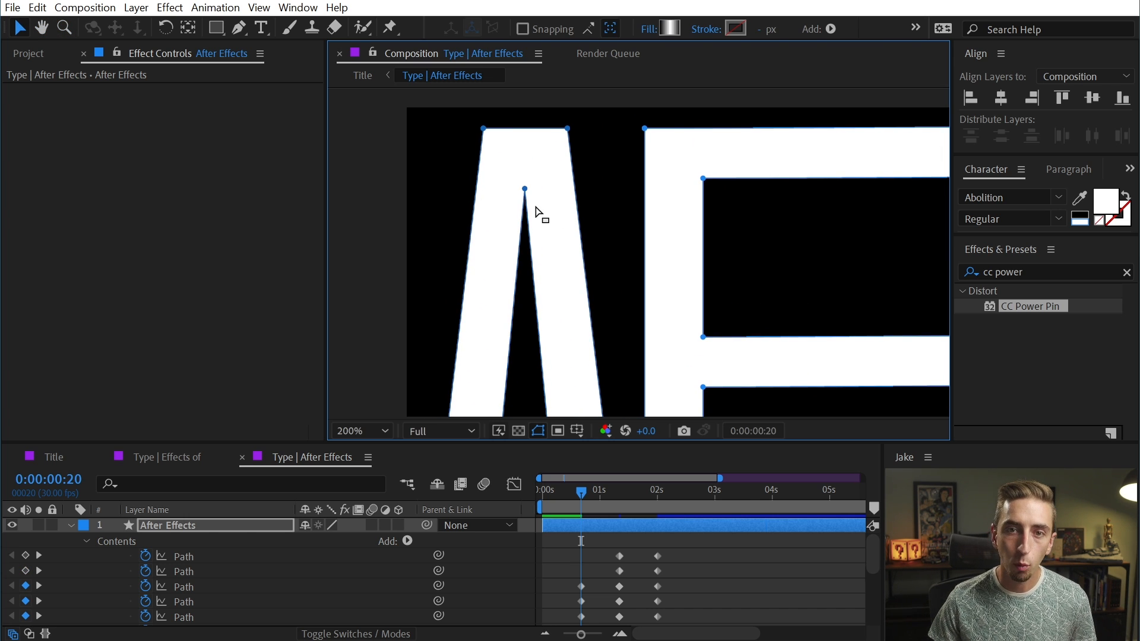
# Add a second apex point to the A's counter and widen the A at 0:00:00:20 with a flat-topped counter.
pyautogui.moveTo(525, 189); pyautogui.dragTo(527, 189)
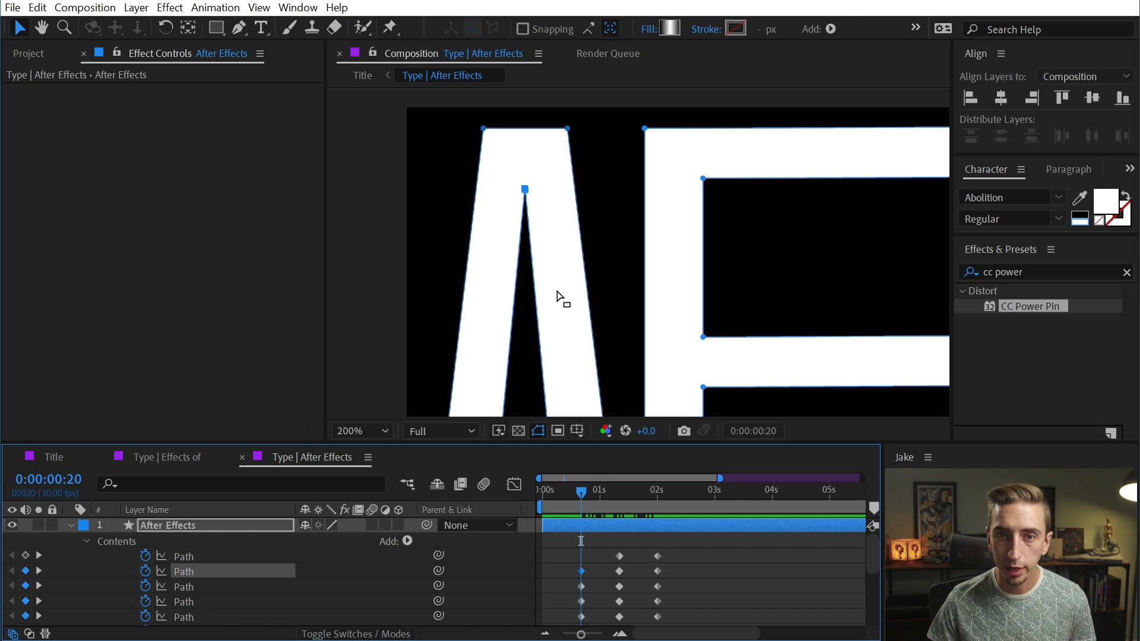
pyautogui.press(',')
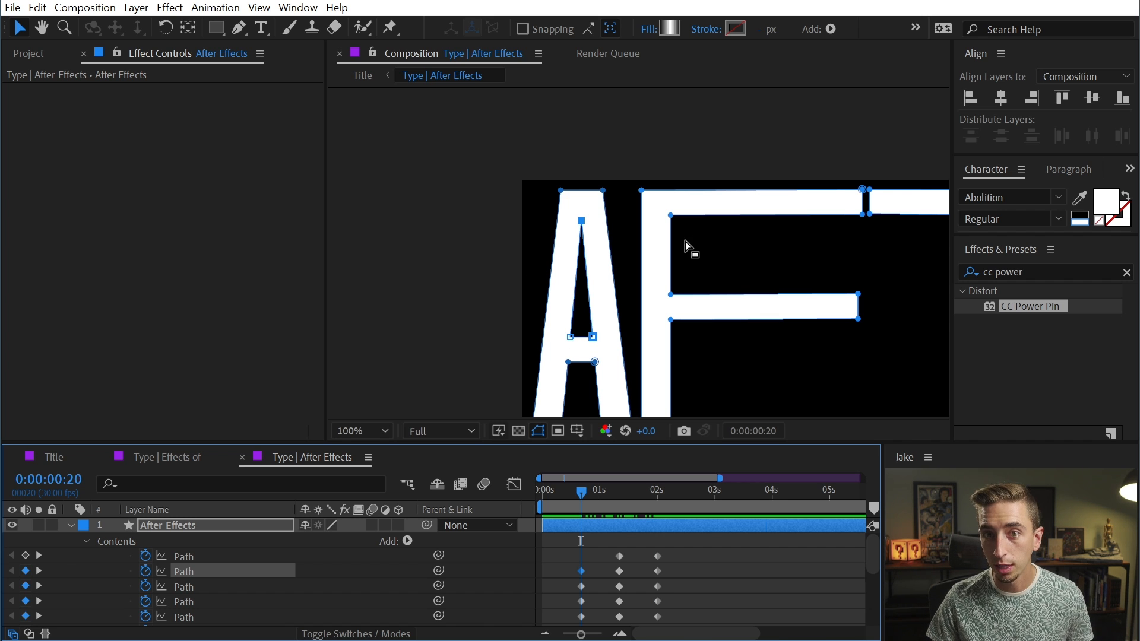
pyautogui.moveTo(660, 292); pyautogui.dragTo(571, 233)
pyautogui.click(585, 371)
pyautogui.click(582, 361)
pyautogui.moveTo(638, 404); pyautogui.dragTo(497, 114)
pyautogui.moveTo(504, 278); pyautogui.dragTo(553, 281)
pyautogui.moveTo(495, 169); pyautogui.dragTo(541, 175)
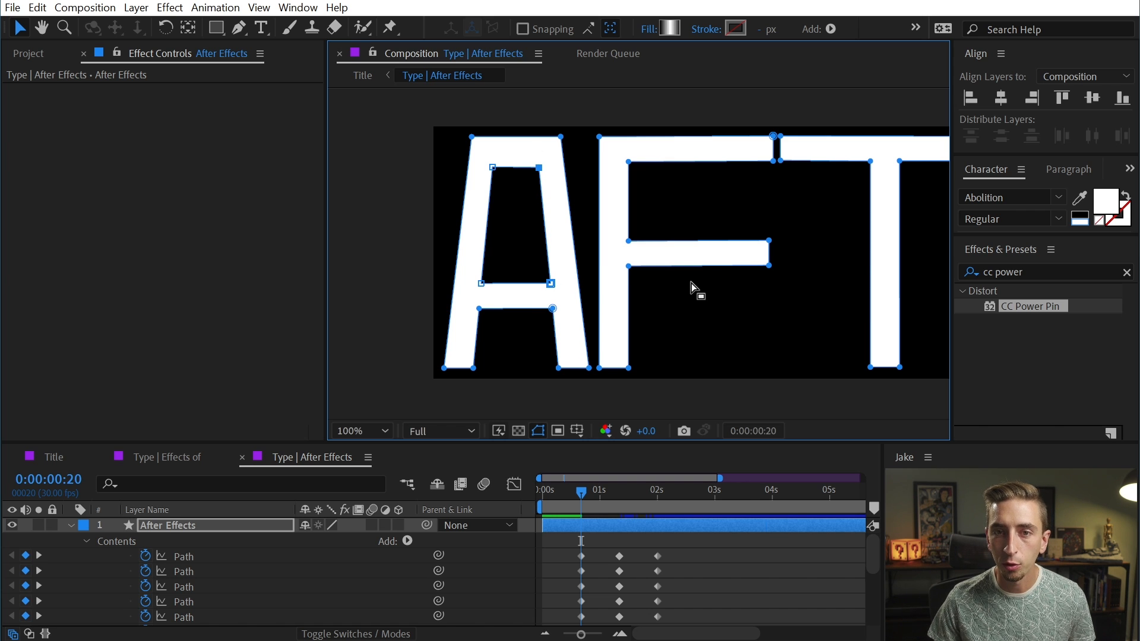
# Widen the A and F further at 0:00:00:20 so AFTER spans the full width of the composition.
pyautogui.press(',')
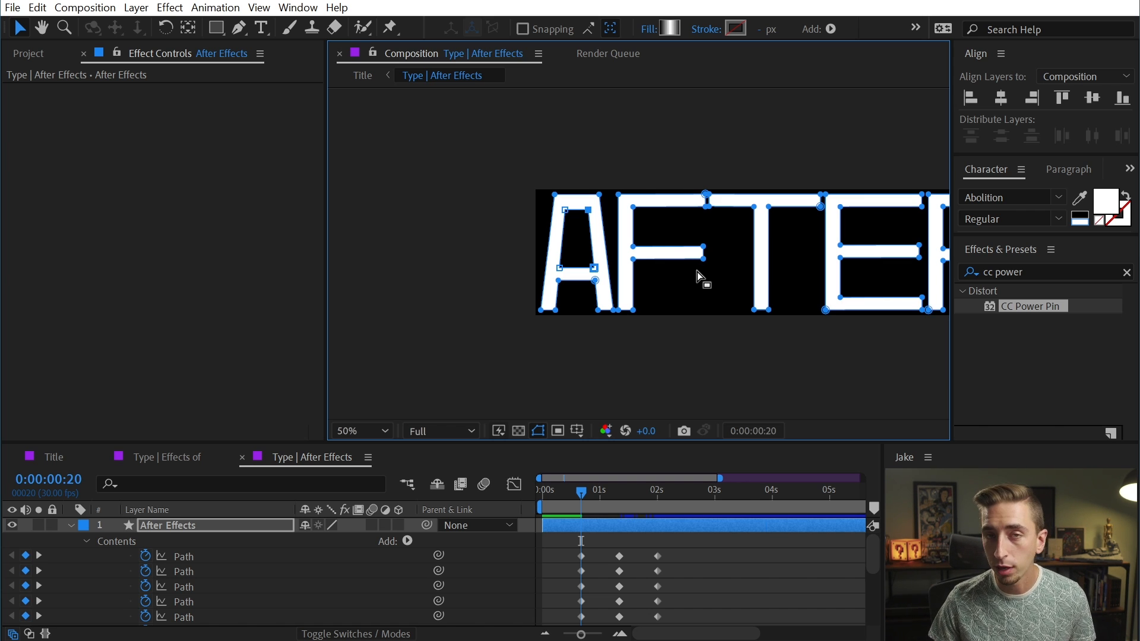
pyautogui.moveTo(461, 303); pyautogui.dragTo(421, 219)
pyautogui.moveTo(928, 323); pyautogui.dragTo(333, 91)
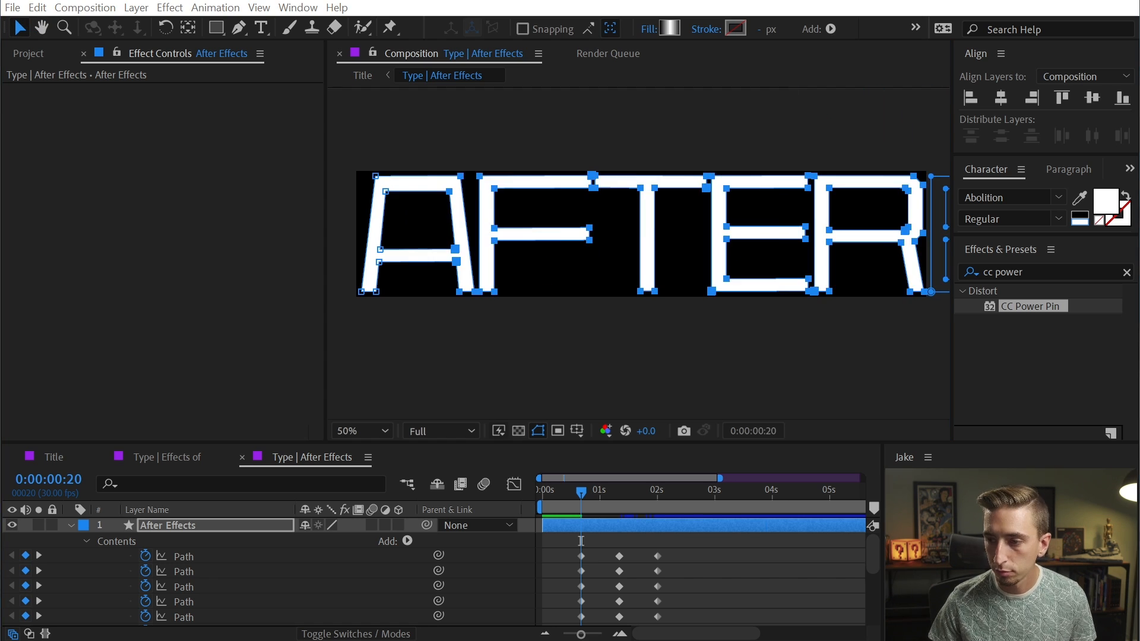
# At 0:00:00:00, narrow the A, F and T by pulling their points toward the E.
pyautogui.moveTo(581, 492); pyautogui.dragTo(543, 493)
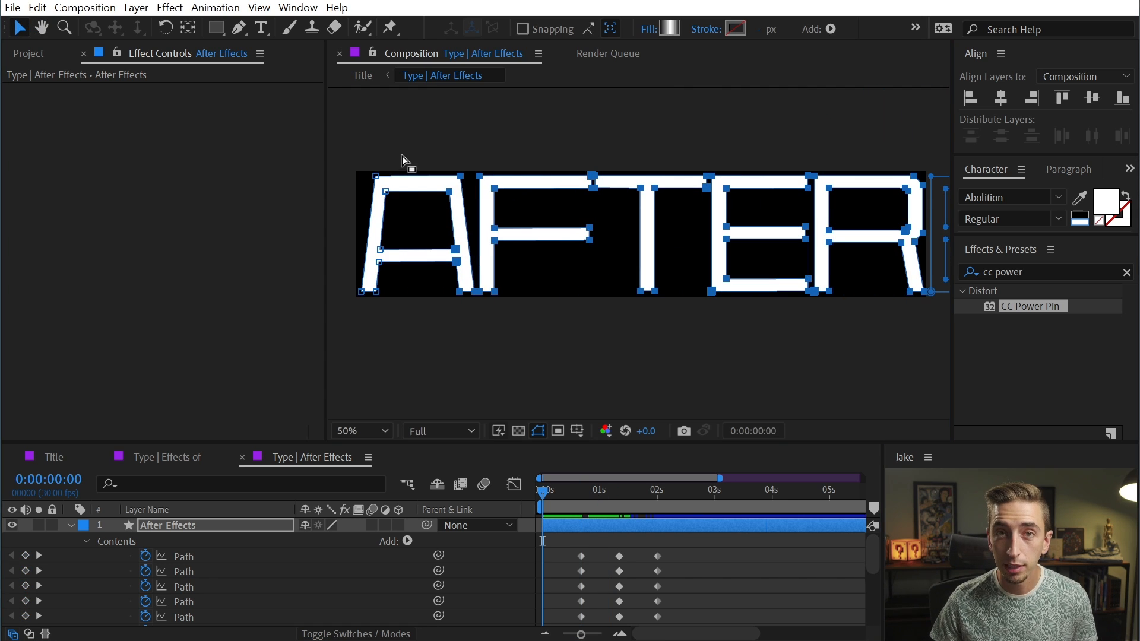
pyautogui.moveTo(402, 155); pyautogui.dragTo(570, 275)
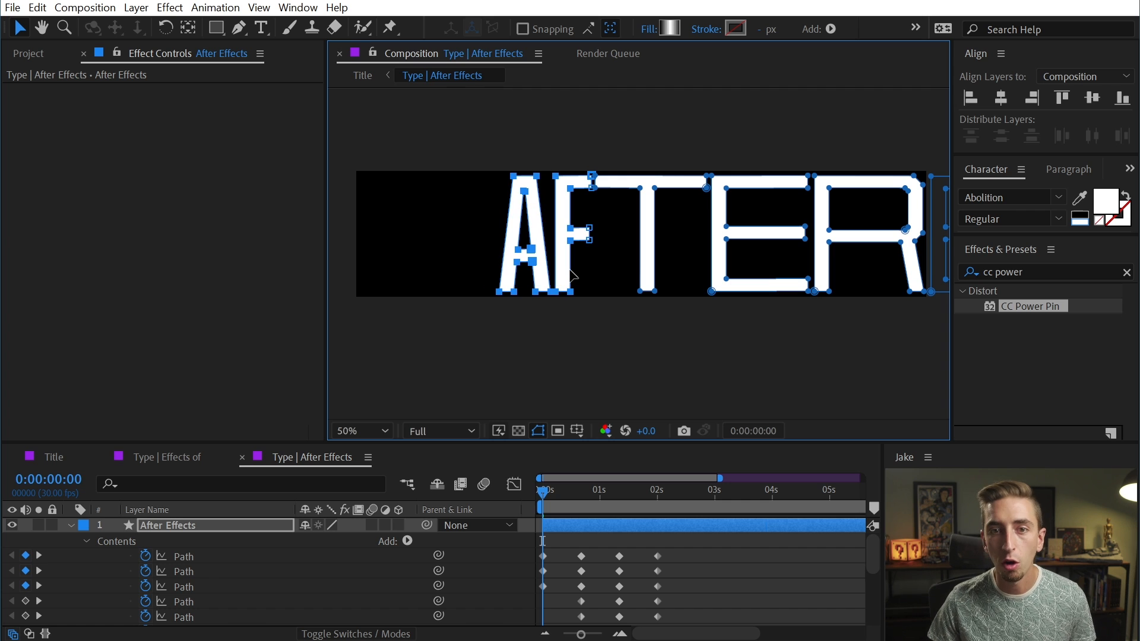
pyautogui.moveTo(428, 127); pyautogui.dragTo(613, 335)
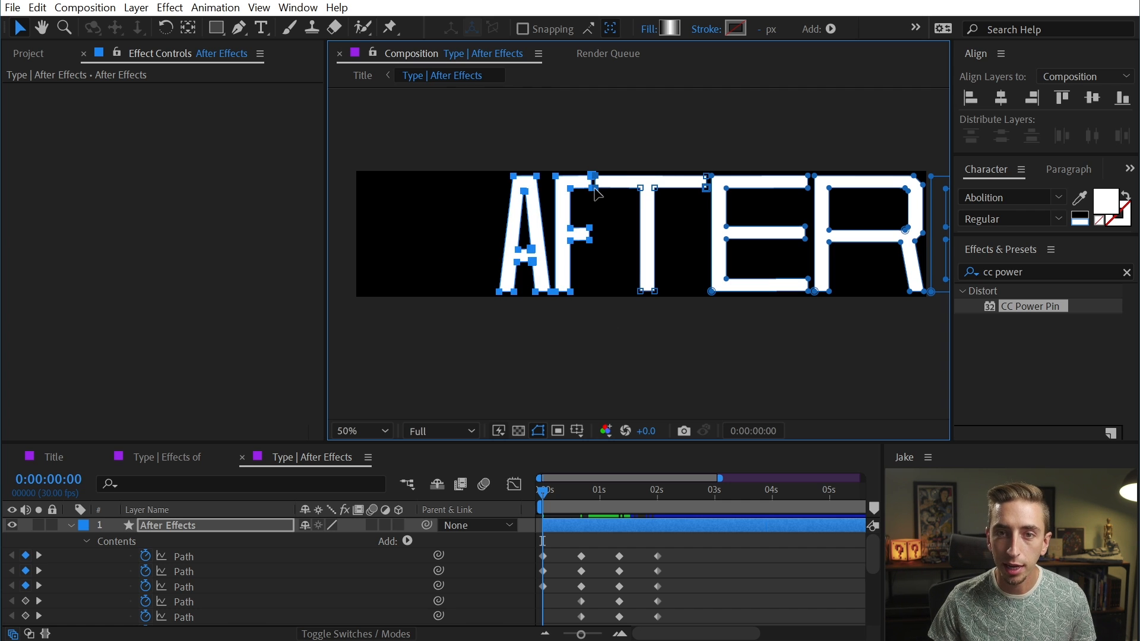
pyautogui.moveTo(595, 192); pyautogui.dragTo(630, 192)
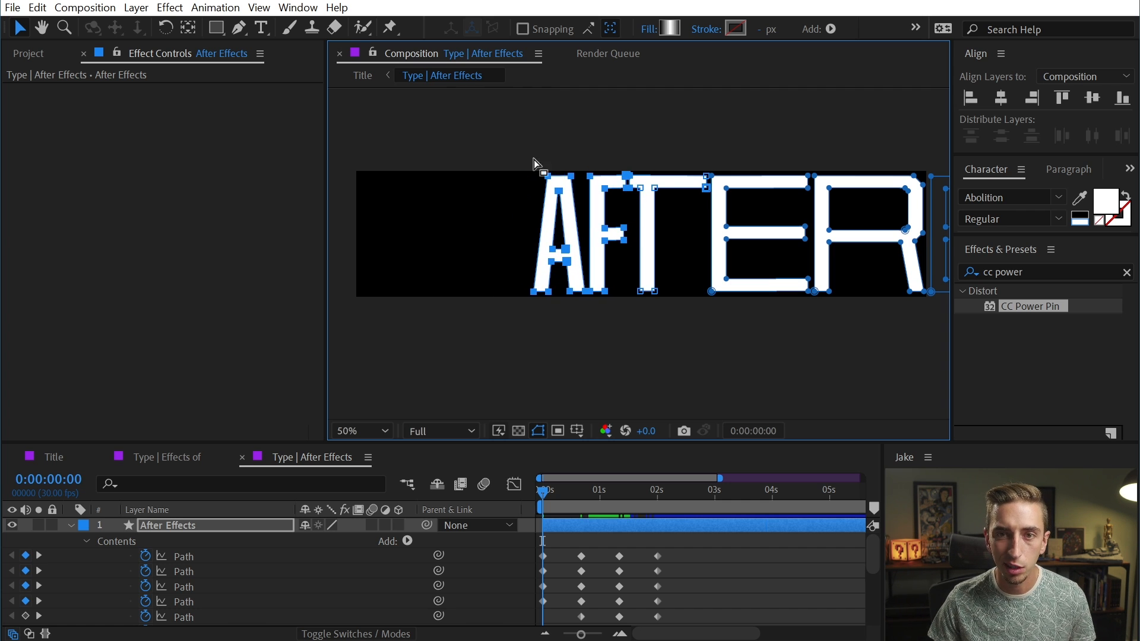
pyautogui.moveTo(504, 154); pyautogui.dragTo(694, 373)
pyautogui.moveTo(656, 190); pyautogui.dragTo(699, 191)
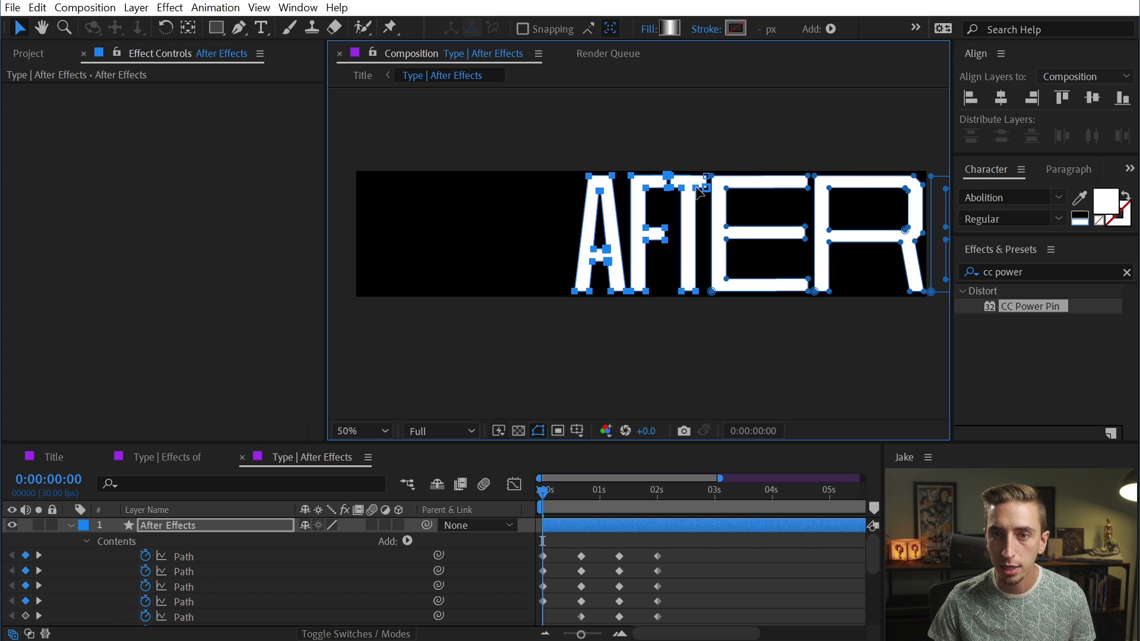
# Narrow the E and R at 0:00:00:00 and move the whole word AFTER past the composition's right edge.
pyautogui.moveTo(516, 156); pyautogui.dragTo(739, 395)
pyautogui.moveTo(719, 279); pyautogui.dragTo(781, 273)
pyautogui.moveTo(861, 278); pyautogui.dragTo(688, 306)
pyautogui.moveTo(444, 162); pyautogui.dragTo(663, 365)
pyautogui.moveTo(657, 320); pyautogui.dragTo(719, 319)
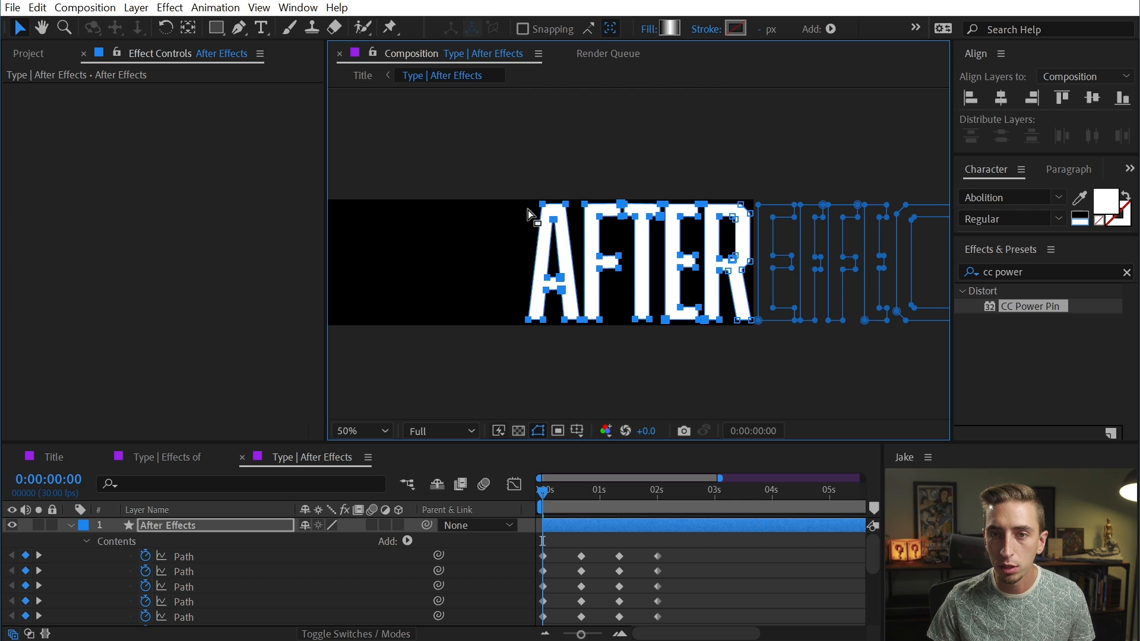
pyautogui.moveTo(490, 150); pyautogui.dragTo(759, 388)
pyautogui.moveTo(538, 313); pyautogui.dragTo(768, 313)
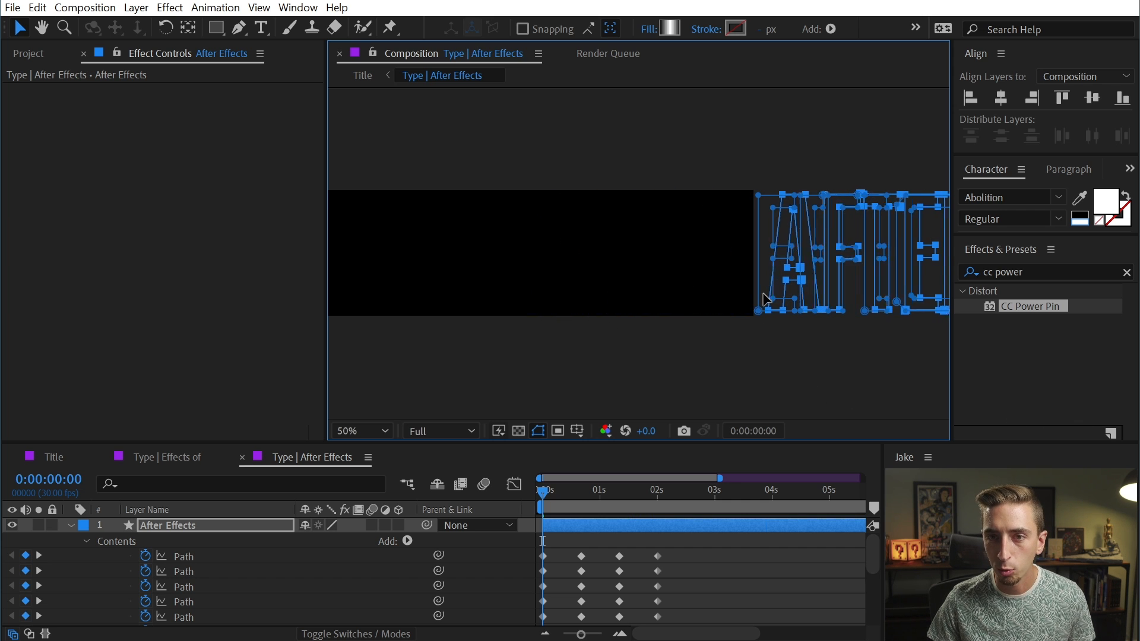
# Play back the letter-path animation in Type | After Effects from the start through its last keyframes at 0:00:02:00.
pyautogui.press('space')
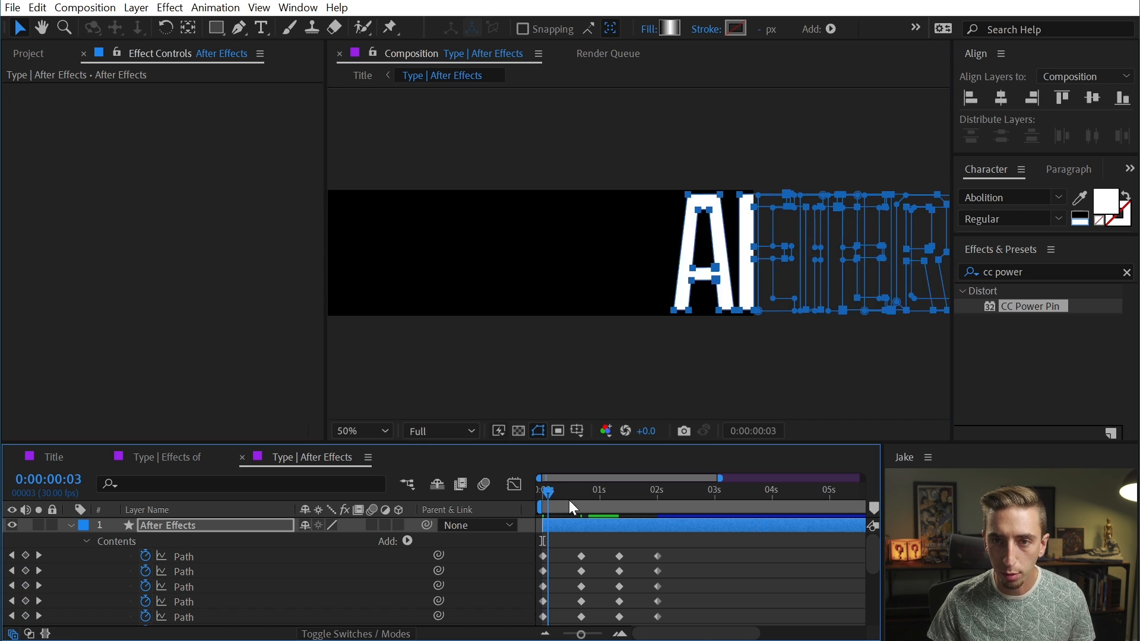
pyautogui.moveTo(556, 486); pyautogui.dragTo(534, 506)
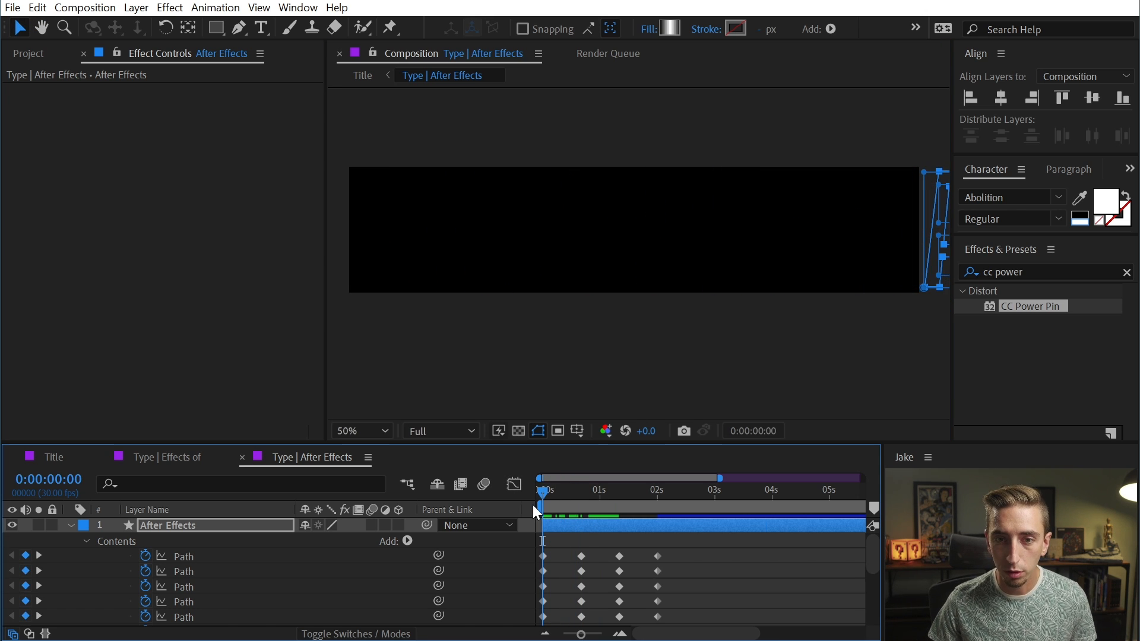
pyautogui.press('space')
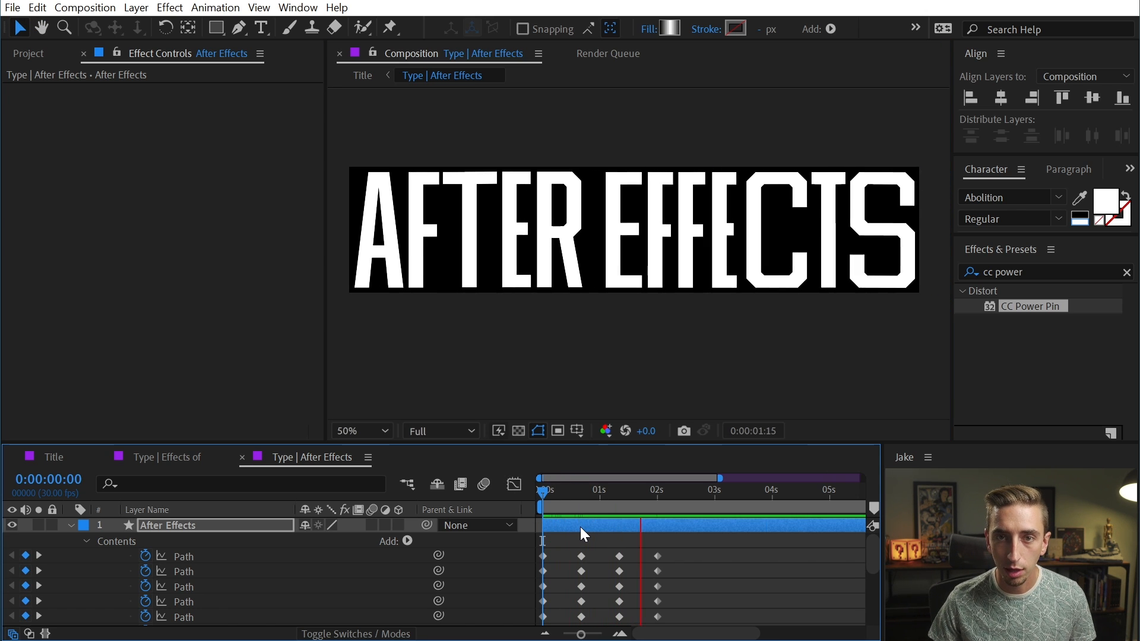
pyautogui.press('space')
pyautogui.click(657, 493)
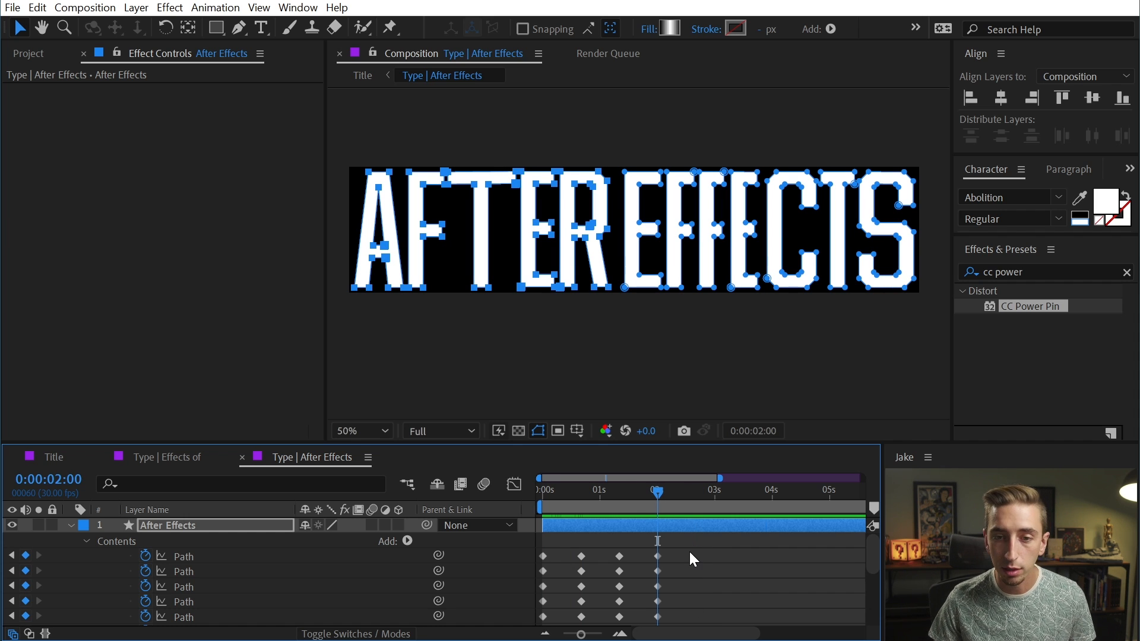
pyautogui.moveTo(689, 550); pyautogui.dragTo(579, 629)
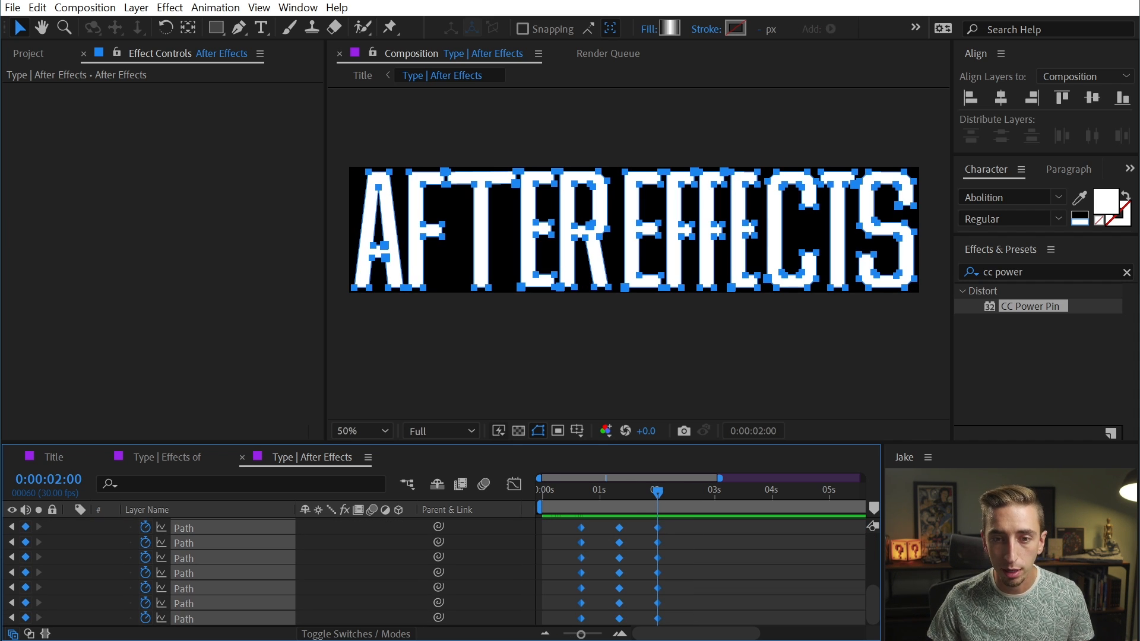
pyautogui.click(733, 570)
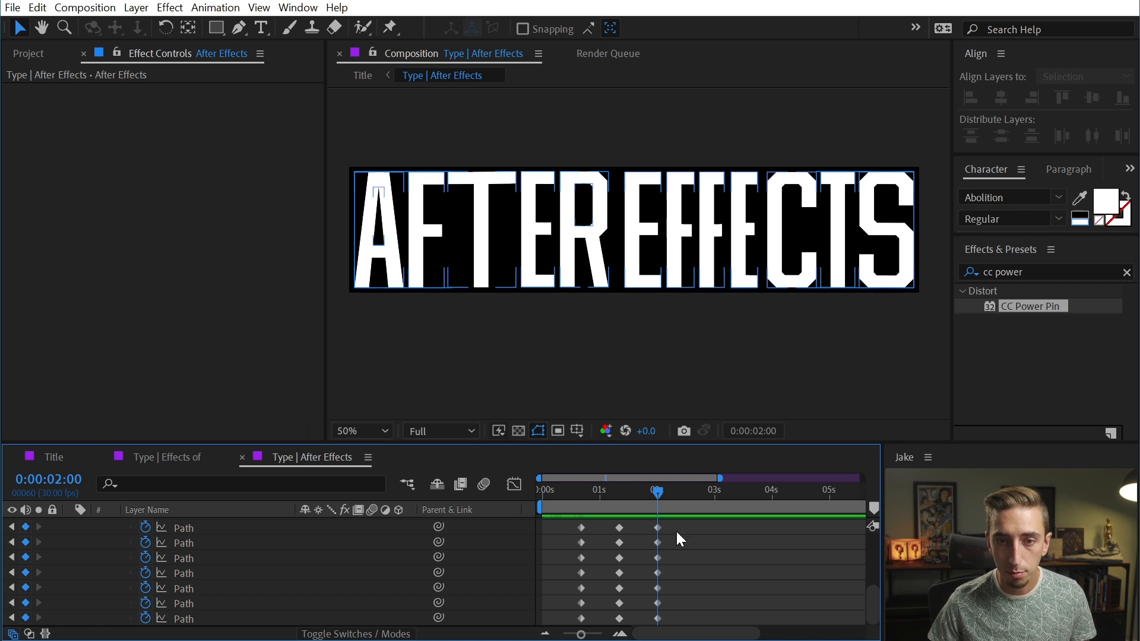
pyautogui.moveTo(671, 622); pyautogui.dragTo(443, 415)
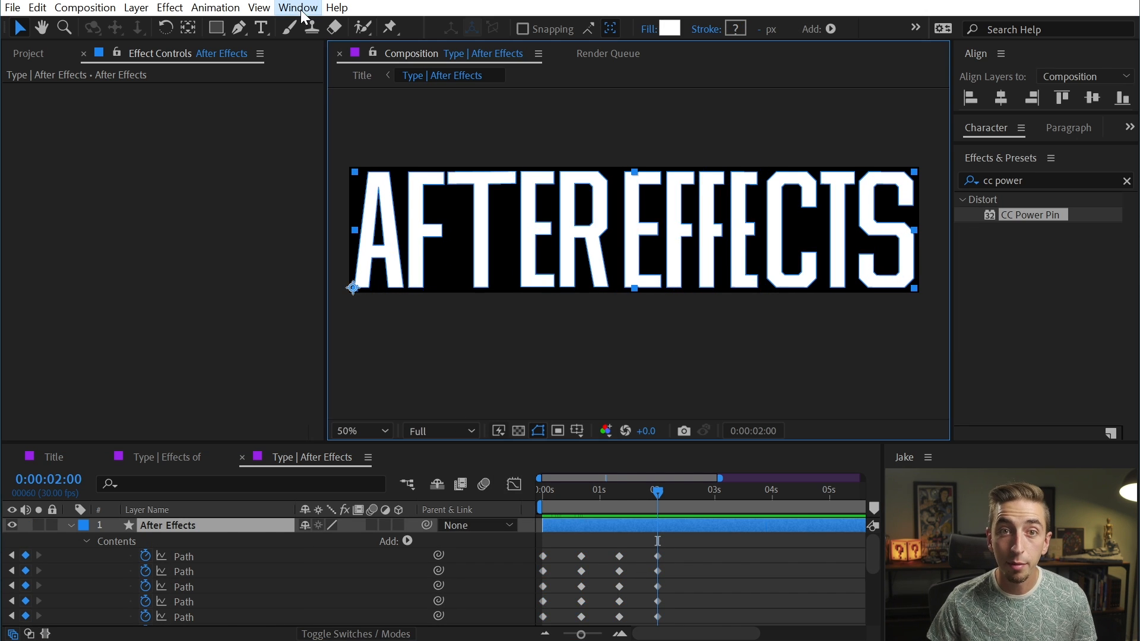
# Open the Motion-3 extension and widen its panel until its easing controls are accessible.
pyautogui.click(298, 7)
pyautogui.moveTo(404, 70)
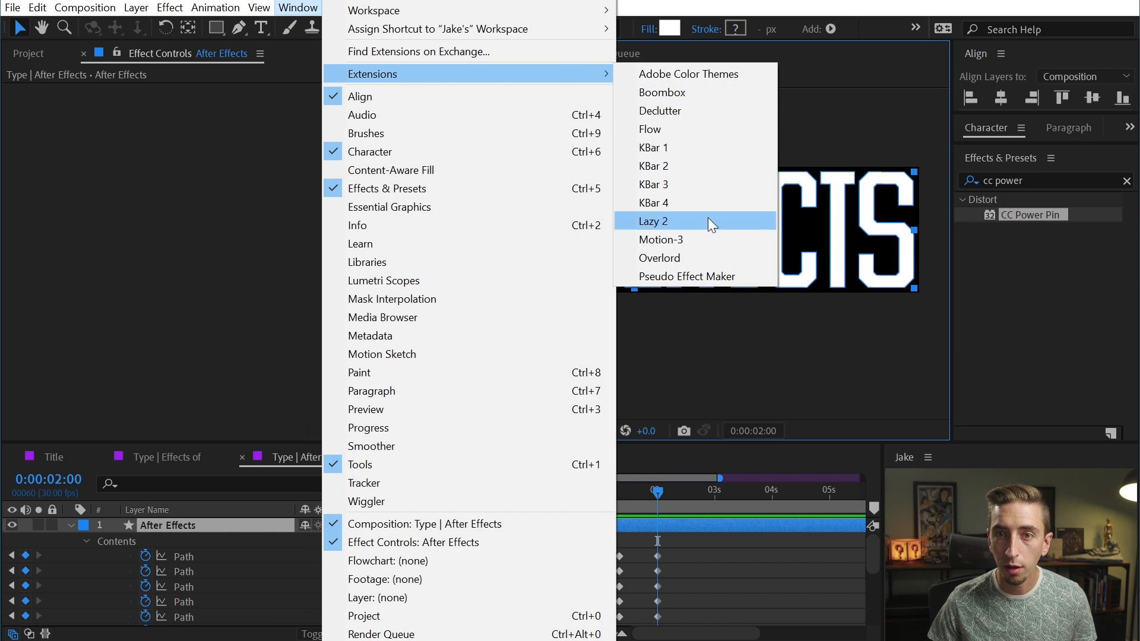
pyautogui.click(703, 234)
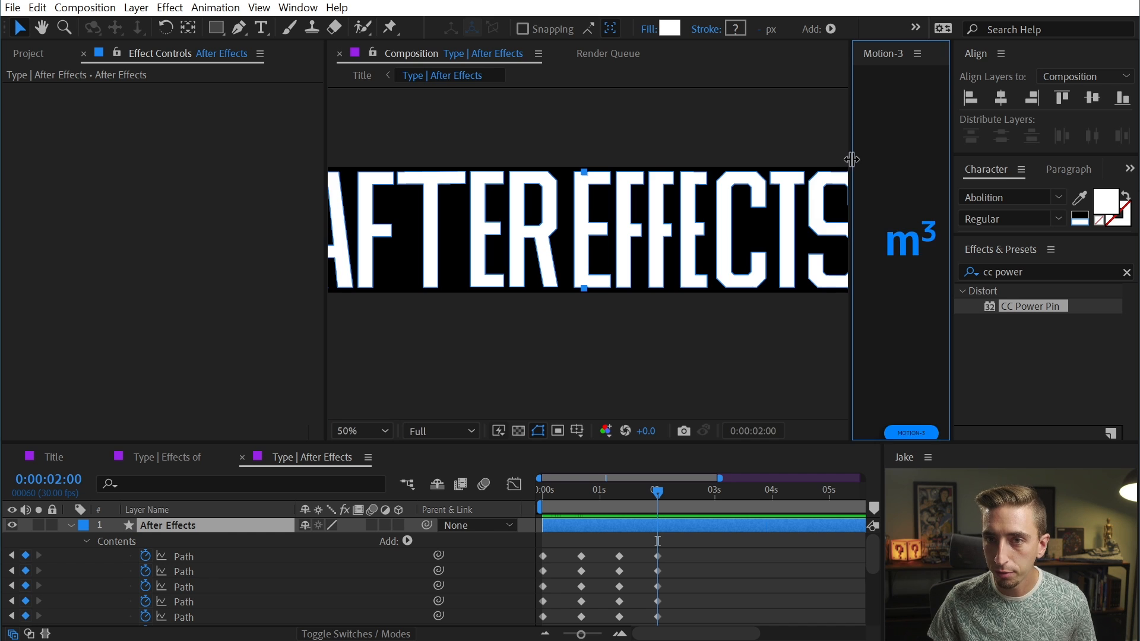
pyautogui.moveTo(851, 168); pyautogui.dragTo(667, 167)
pyautogui.click(813, 408)
# Select all Path keyframes of the After Effects layer and apply Motion-3's easing preset with values 66, 0 and 88.
pyautogui.moveTo(688, 542); pyautogui.dragTo(438, 640)
pyautogui.click(811, 420)
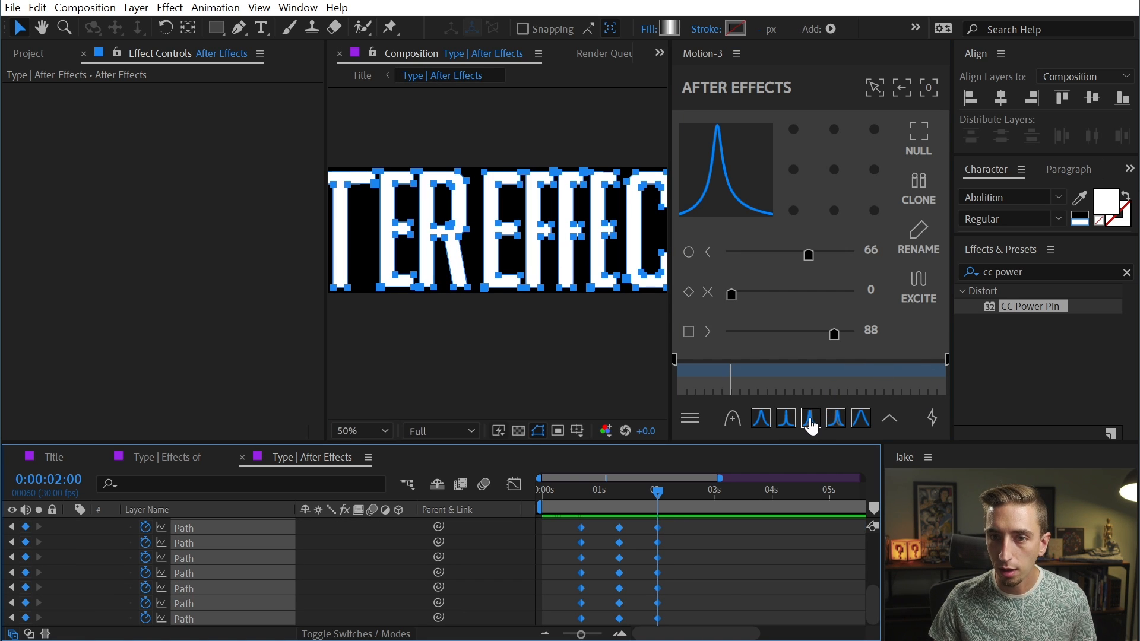
pyautogui.click(811, 419)
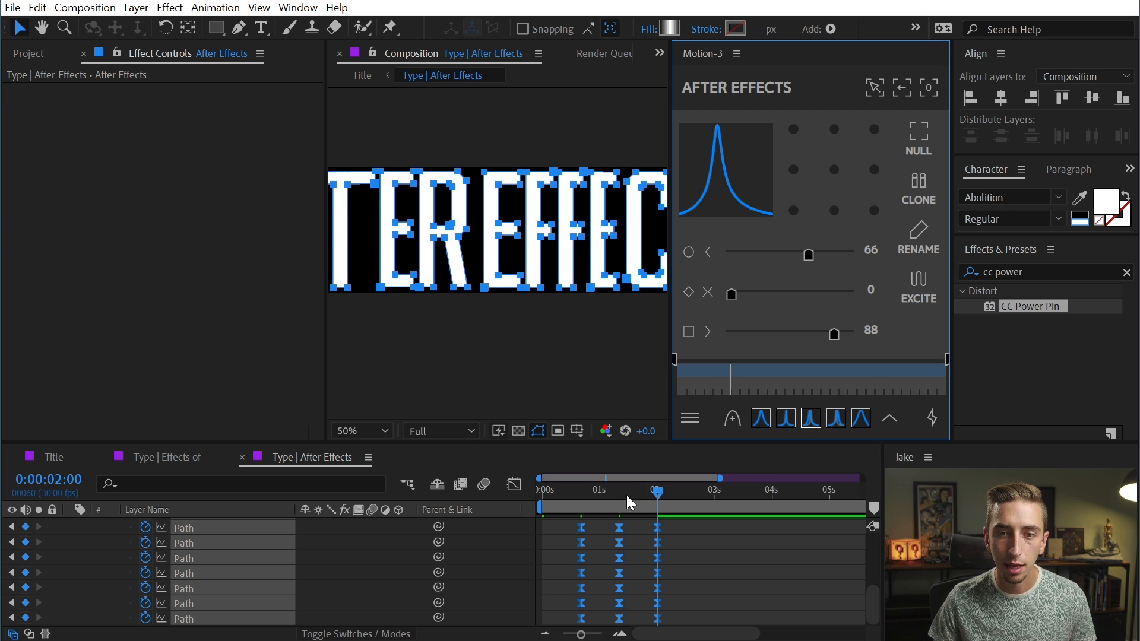
# Narrow the Motion-3 panel and play back the eased AFTER EFFECTS animation from the first frame.
pyautogui.click(520, 503)
pyautogui.press('Home')
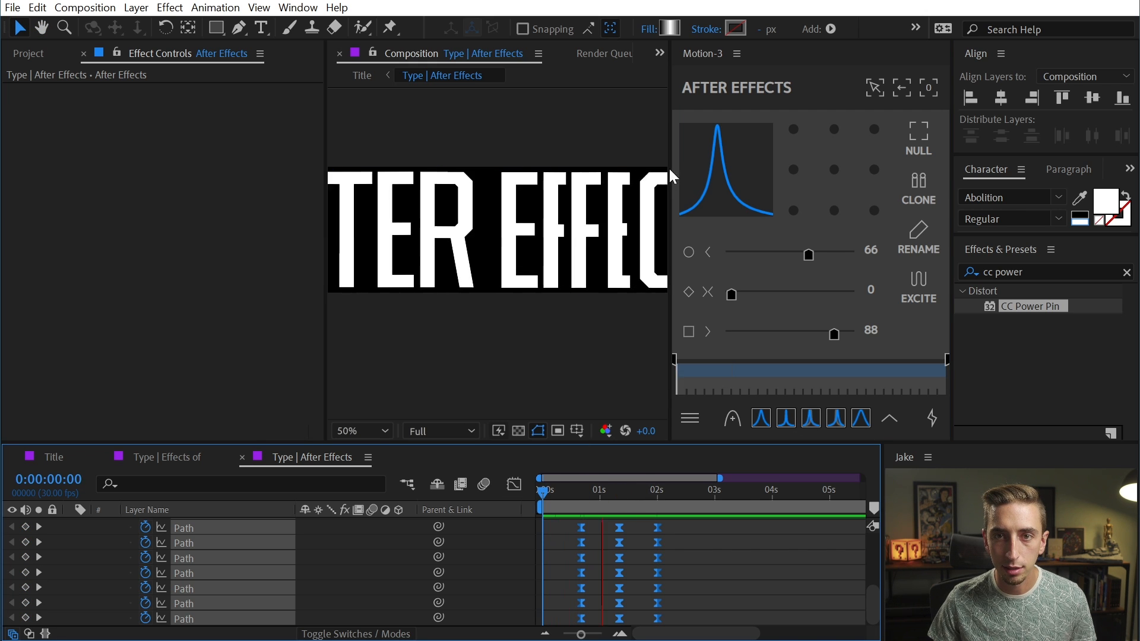
pyautogui.moveTo(670, 178); pyautogui.dragTo(876, 183)
pyautogui.press('space')
pyautogui.press('space')
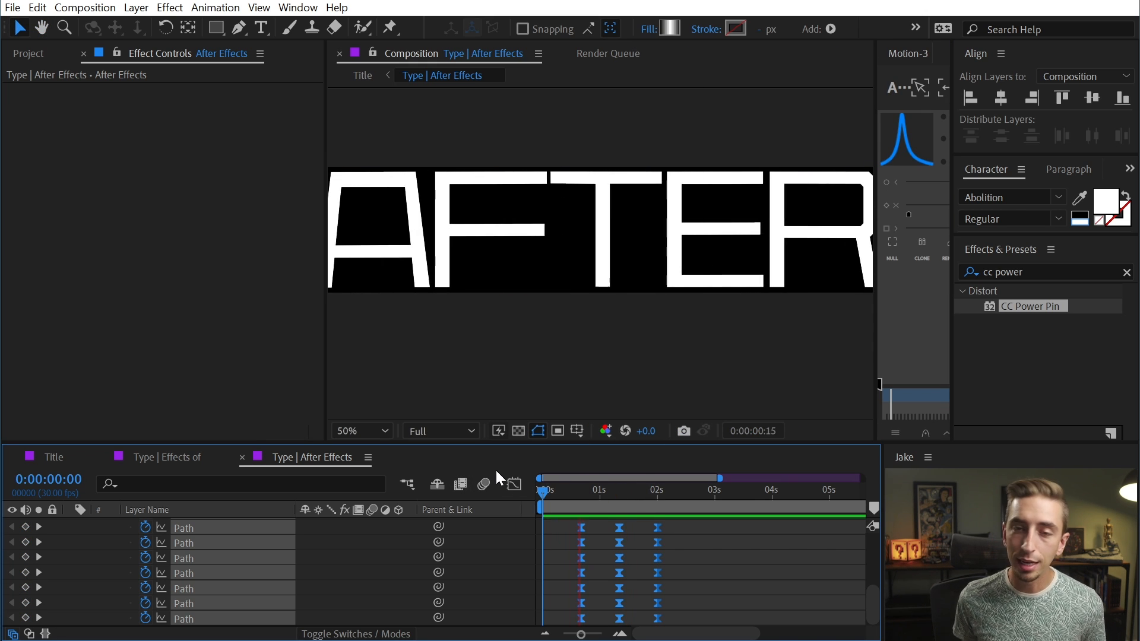
pyautogui.press('space')
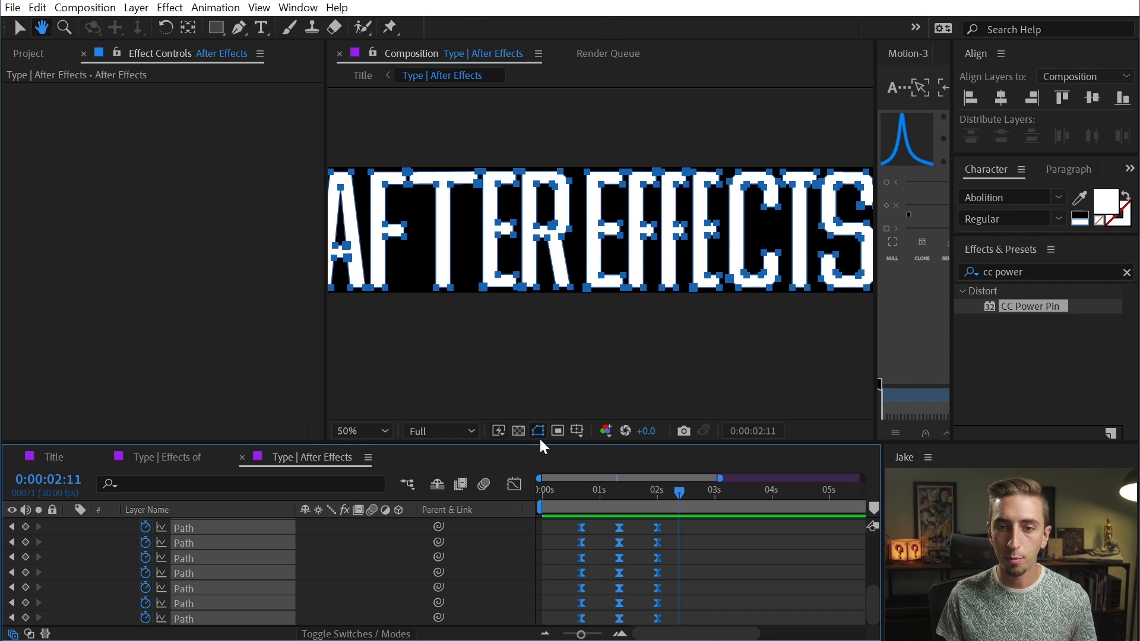
pyautogui.moveTo(612, 488); pyautogui.dragTo(518, 492)
# Close both Type precomps and play back the Title composition from 0:00:00:00.
pyautogui.click(242, 457)
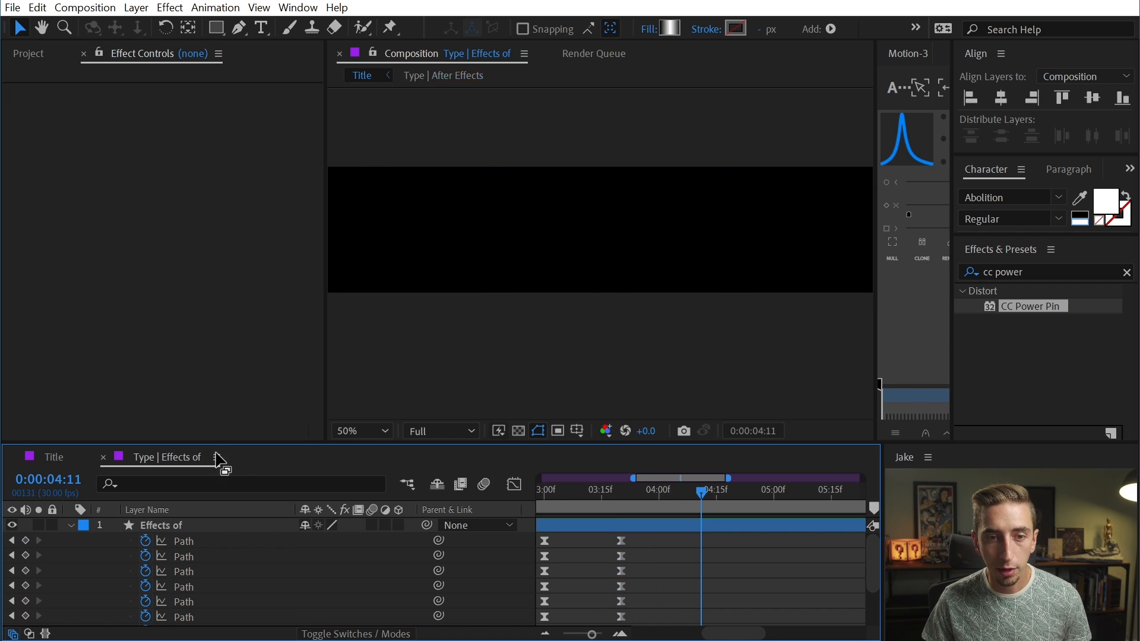
pyautogui.click(117, 458)
pyautogui.moveTo(545, 497); pyautogui.dragTo(617, 499)
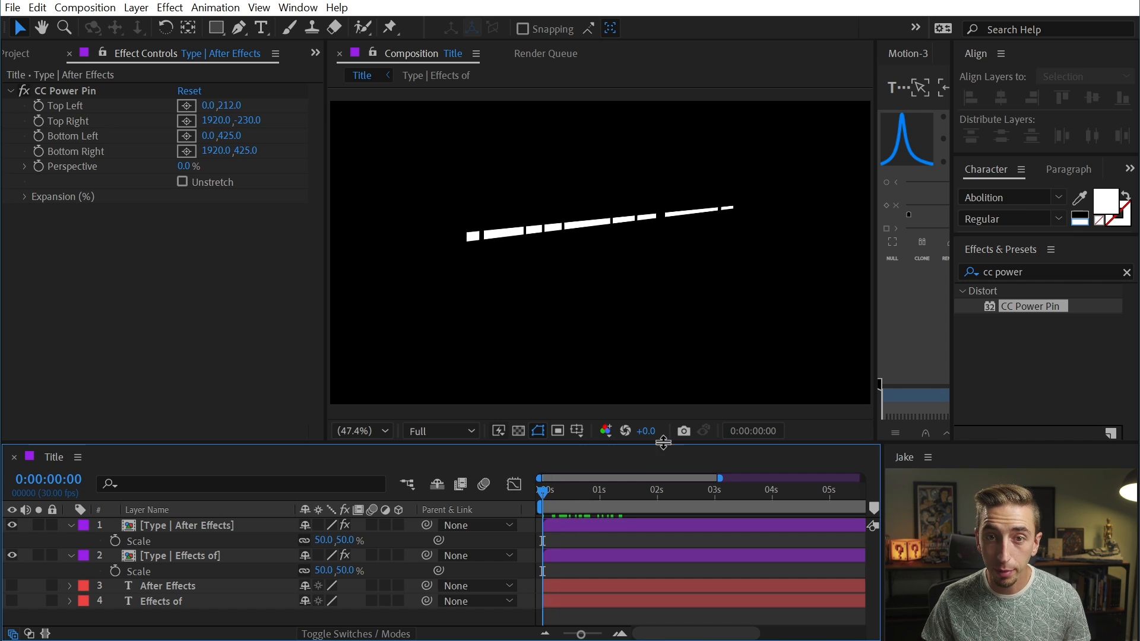
pyautogui.press('space')
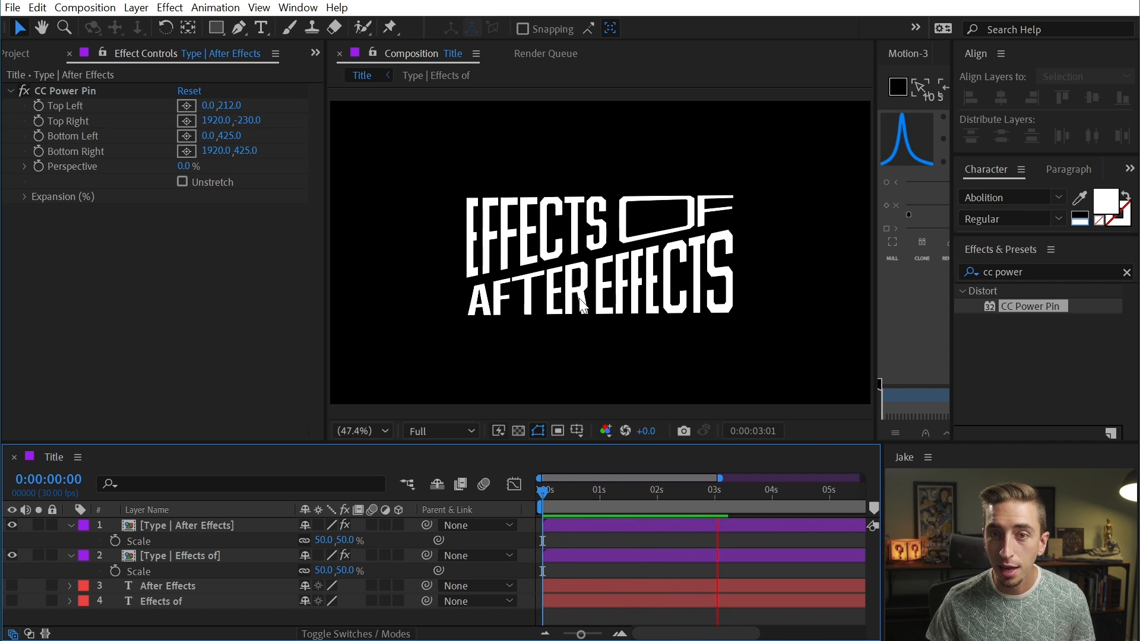
pyautogui.press('space')
# Scrub Title to 0:00:01:20 and check that time against the Path keyframes inside Type | Effects of.
pyautogui.moveTo(721, 492); pyautogui.dragTo(762, 519)
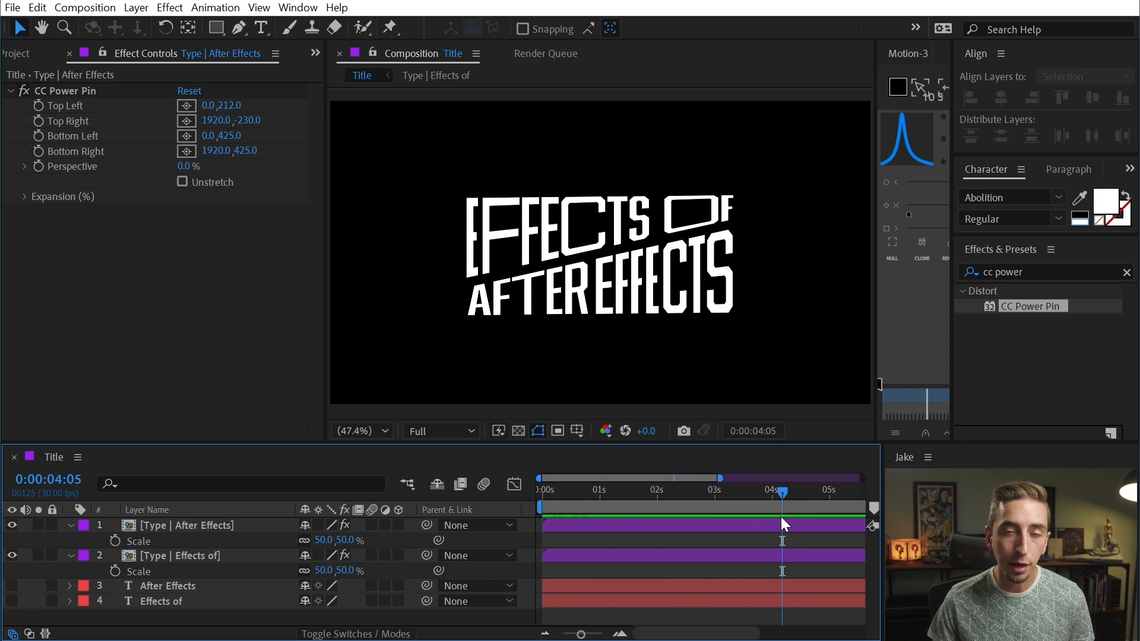
pyautogui.moveTo(637, 510); pyautogui.dragTo(575, 477)
pyautogui.moveTo(600, 491); pyautogui.dragTo(638, 491)
pyautogui.click(662, 274)
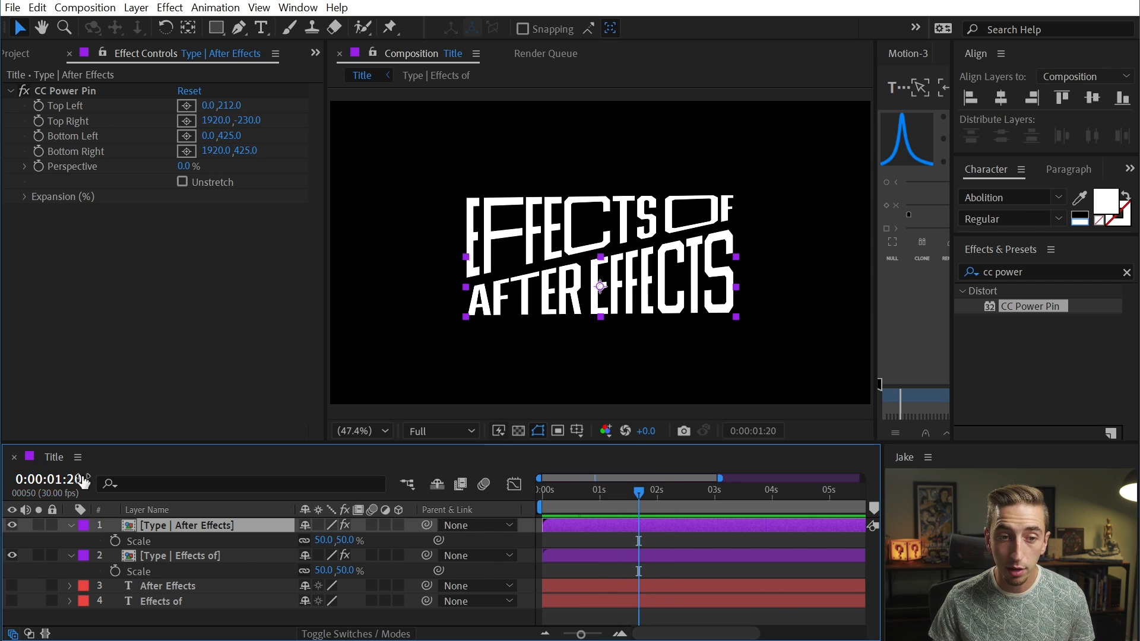
pyautogui.doubleClick(653, 555)
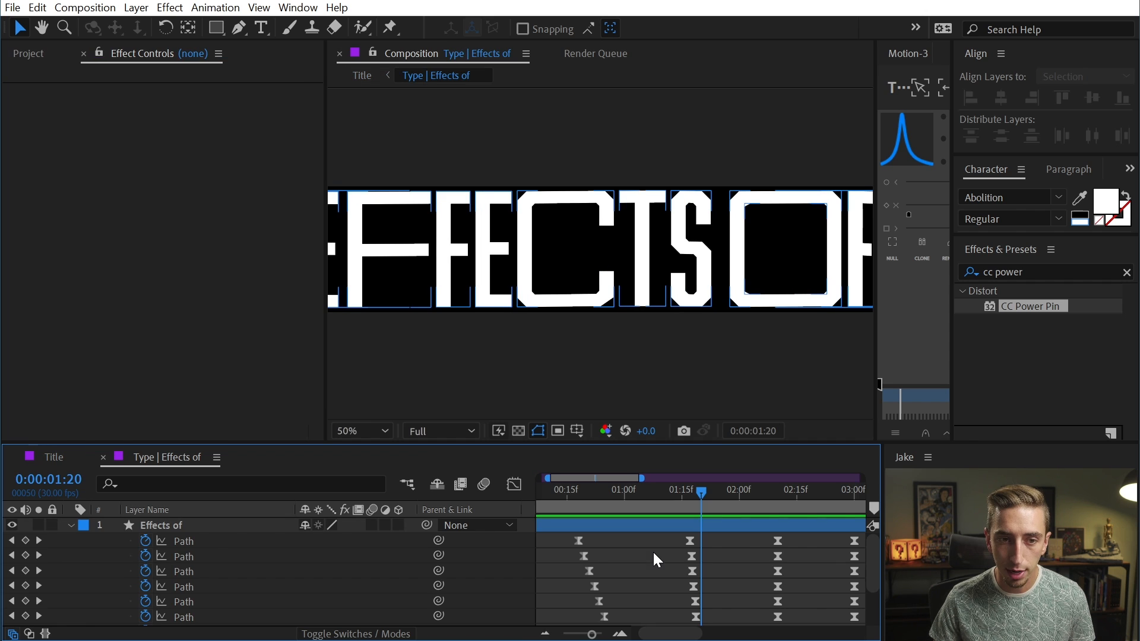
pyautogui.moveTo(658, 492); pyautogui.dragTo(700, 522)
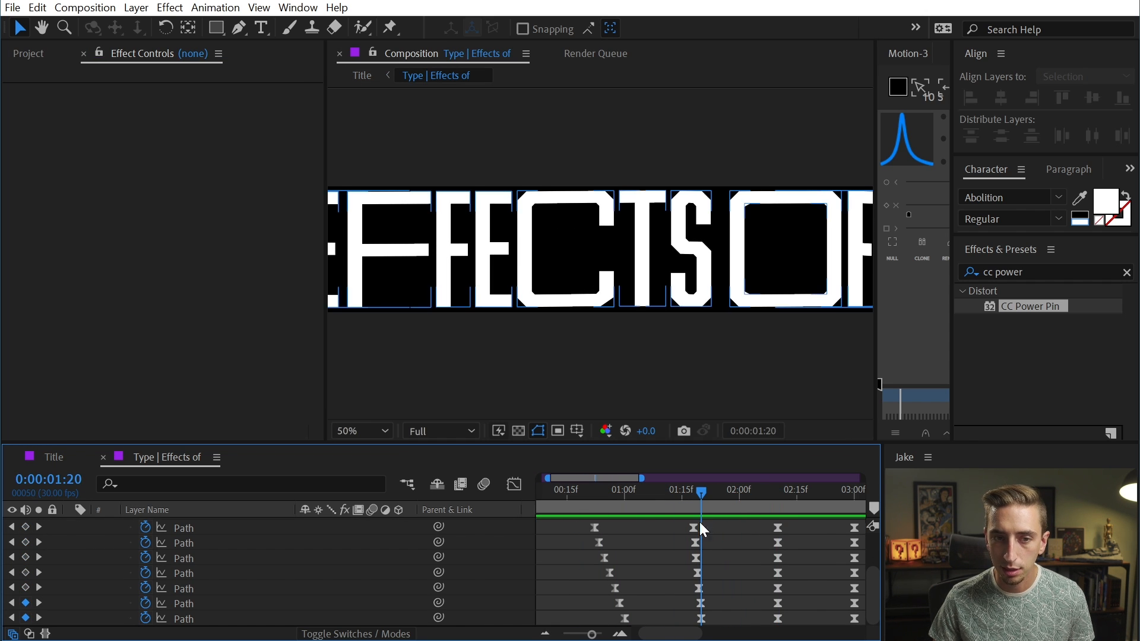
pyautogui.click(54, 458)
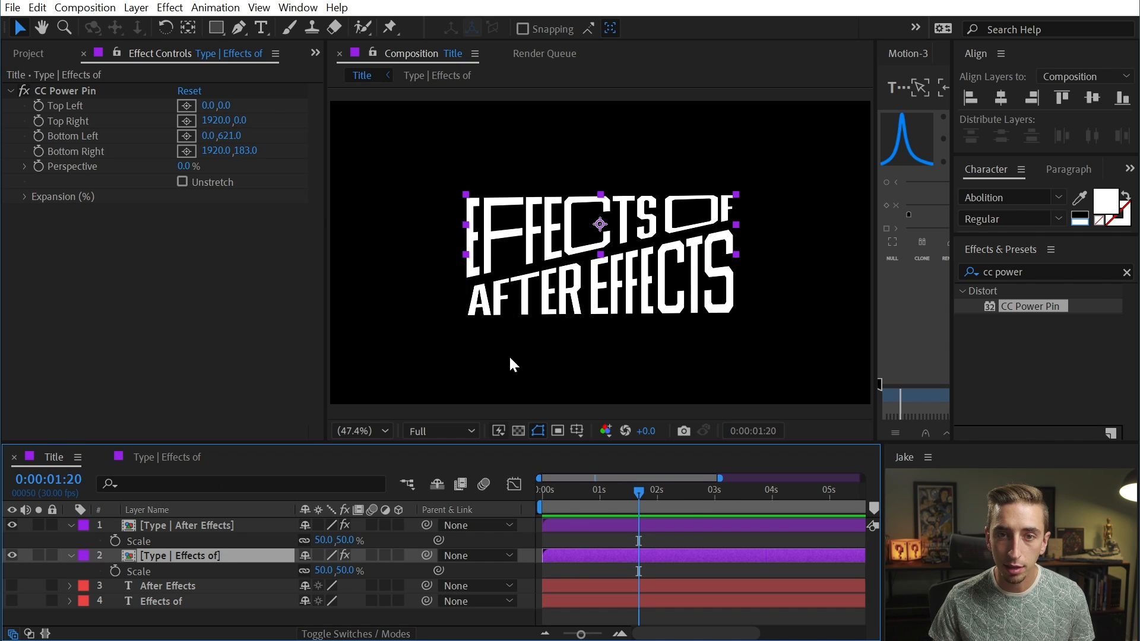
# Shift the Type | After Effects layer in Title to start at 0:00:01:20 and scrub through to 0:00:03:20.
pyautogui.click(536, 302)
pyautogui.moveTo(623, 529); pyautogui.dragTo(662, 532)
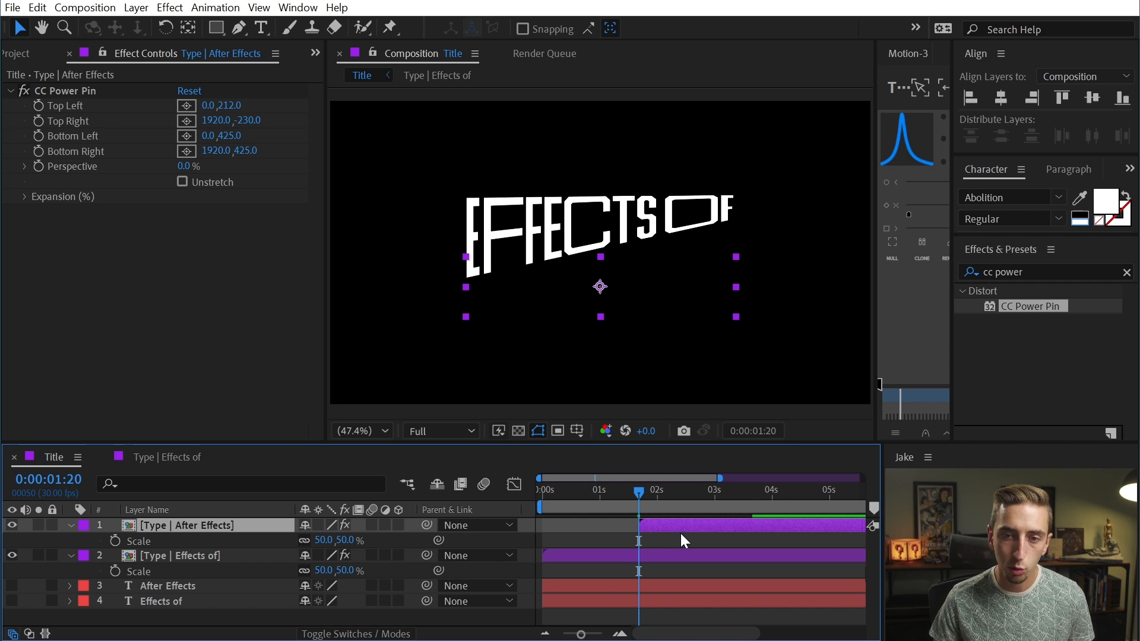
pyautogui.moveTo(643, 484); pyautogui.dragTo(748, 530)
# Inspect both title lines around 0:00:03:20, displaying the CC Power Pin outline of the Type | After Effects layer.
pyautogui.click(660, 252)
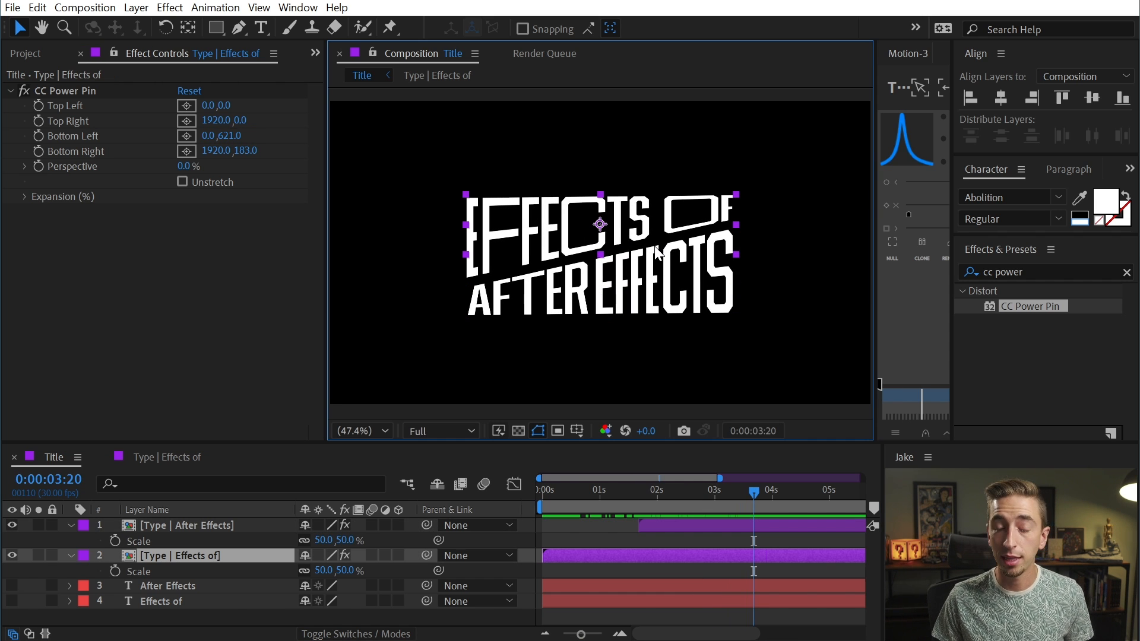
pyautogui.click(615, 279)
pyautogui.click(59, 91)
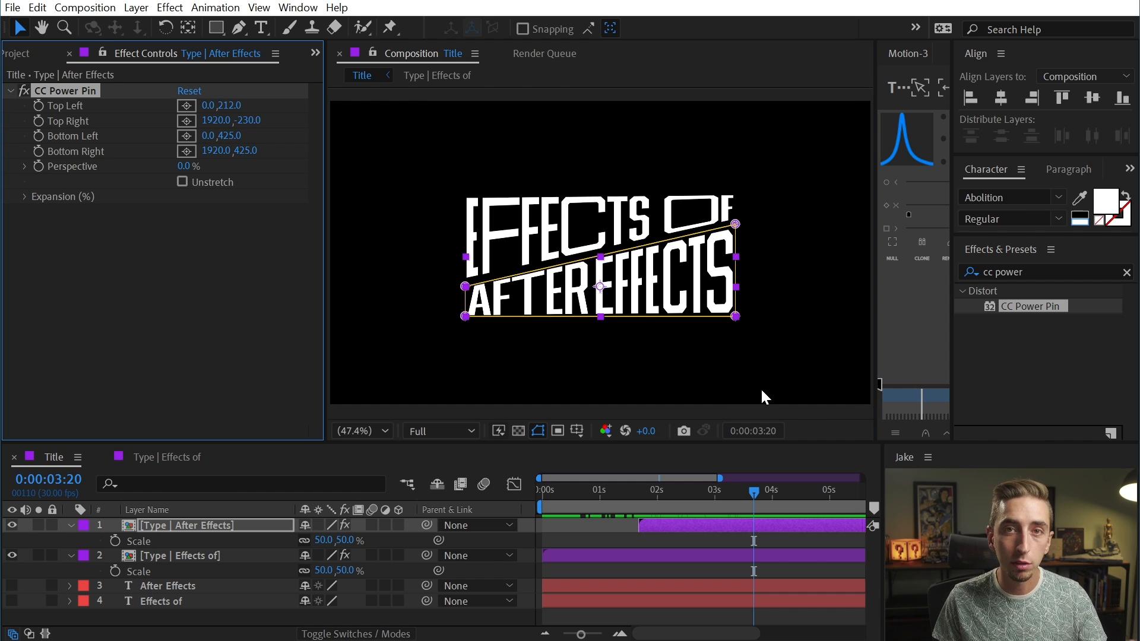
pyautogui.moveTo(761, 505)
pyautogui.mouseDown()
pyautogui.moveTo(737, 492)
pyautogui.moveTo(749, 493)
pyautogui.mouseUp()
# Compare the Path keyframe timing inside Type | After Effects and Type | Effects of, and return to Title.
pyautogui.doubleClick(751, 523)
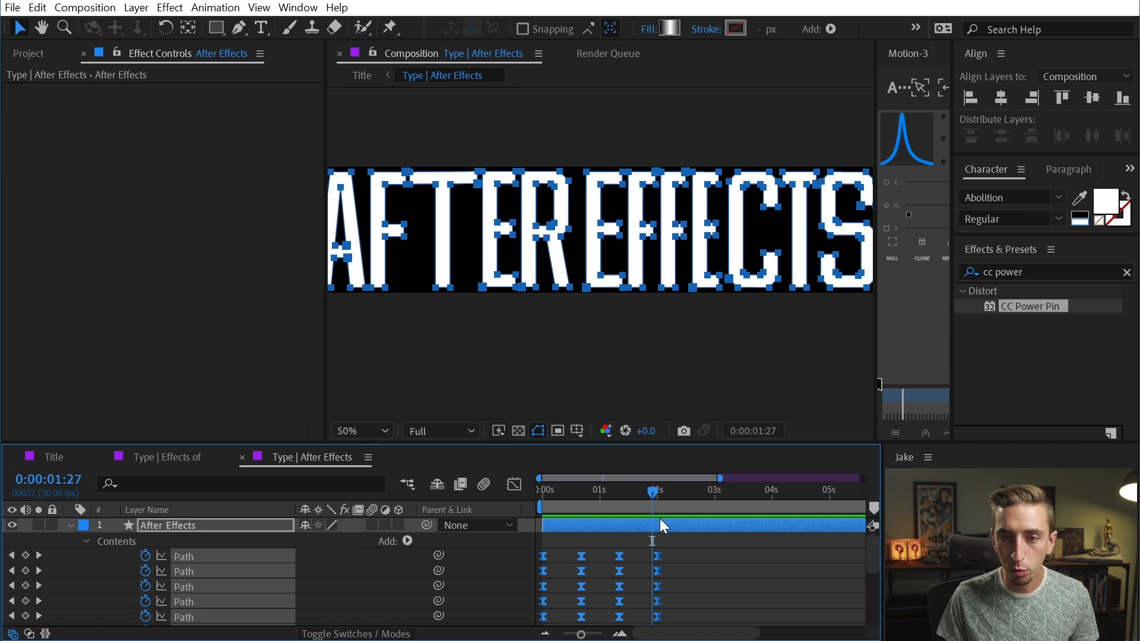
pyautogui.click(660, 493)
pyautogui.click(166, 457)
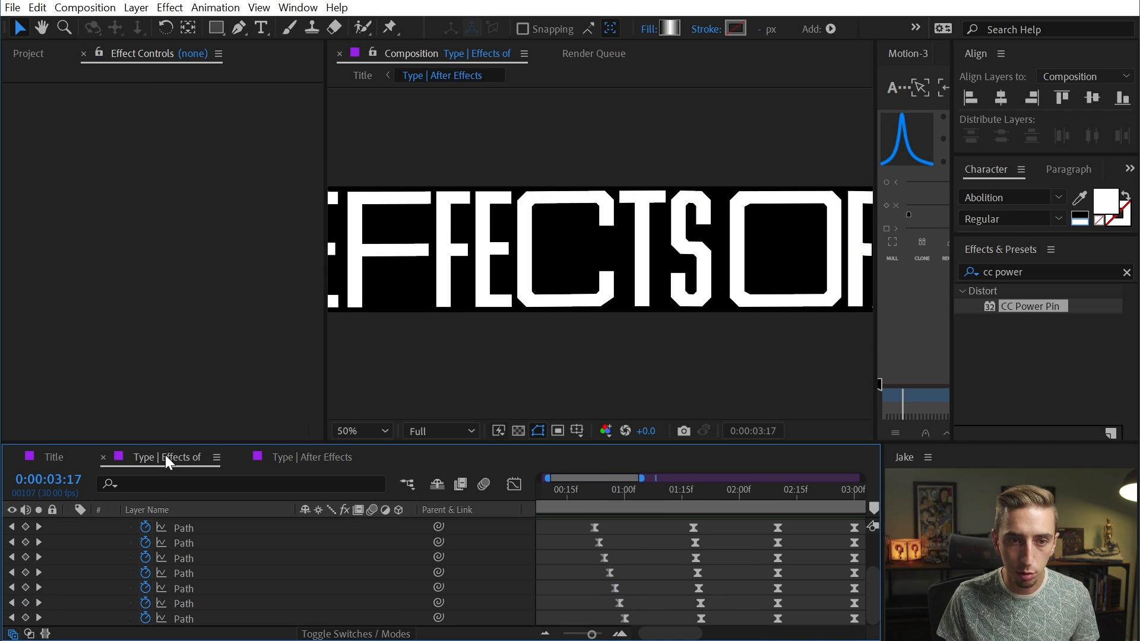
pyautogui.click(52, 457)
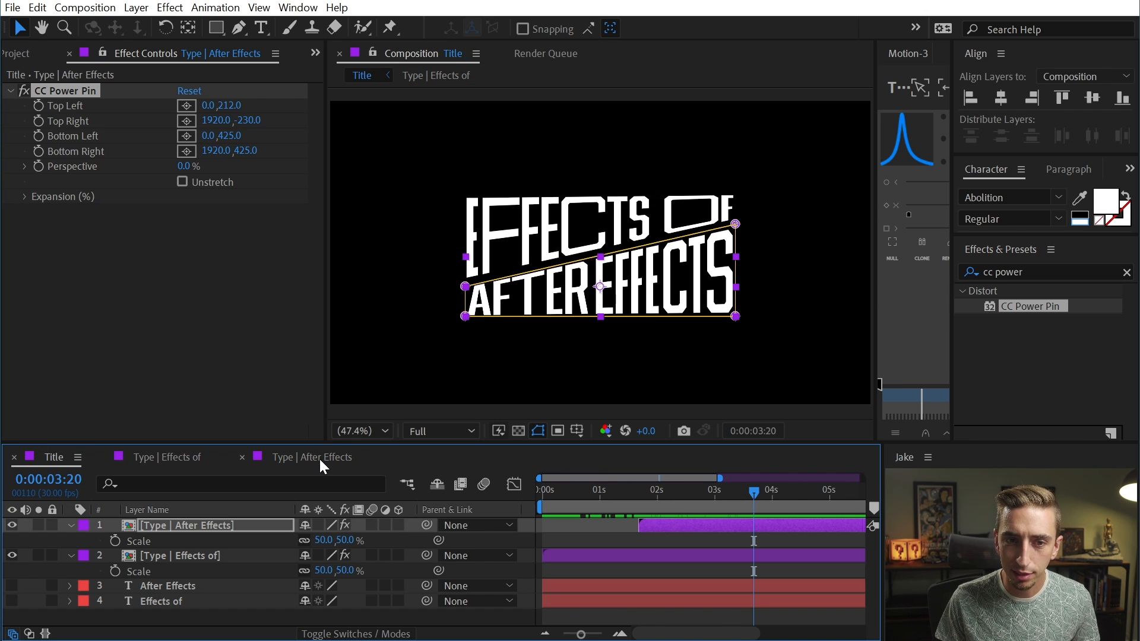
# Turn on keyframing for all four CC Power Pin corners on the Type | Effects of layer at 0:00:03:20.
pyautogui.click(726, 554)
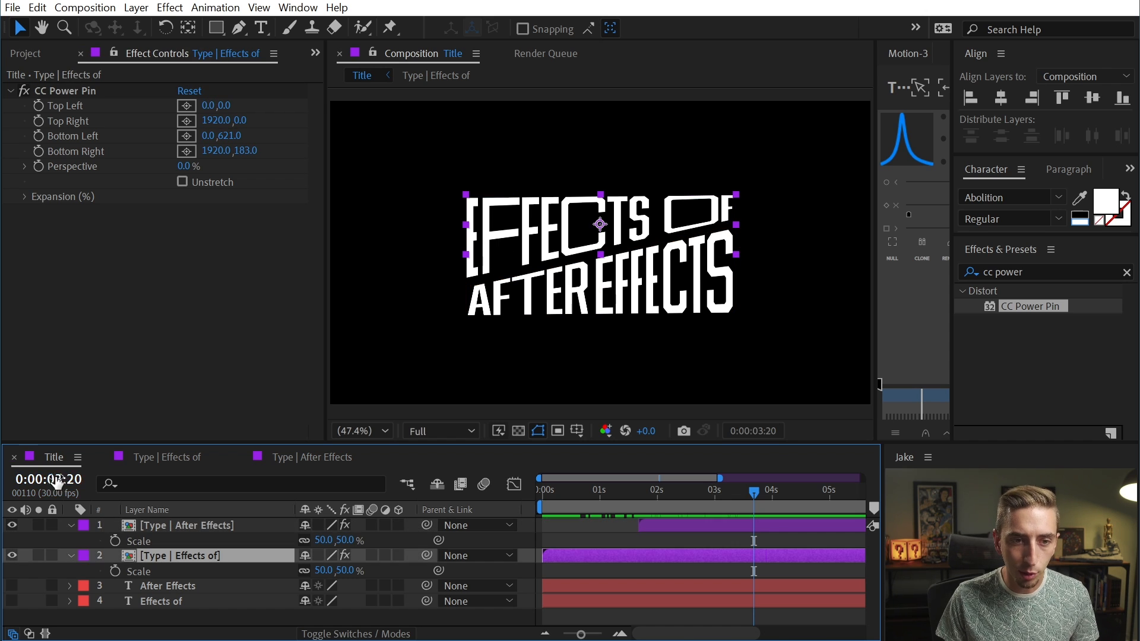
pyautogui.doubleClick(738, 561)
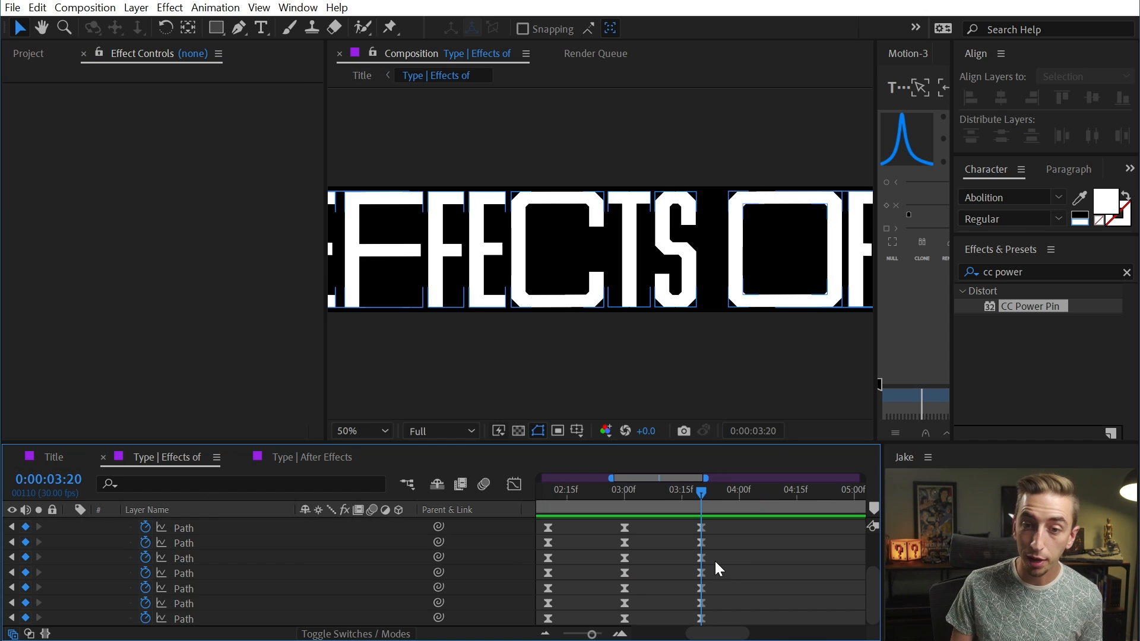
pyautogui.click(56, 464)
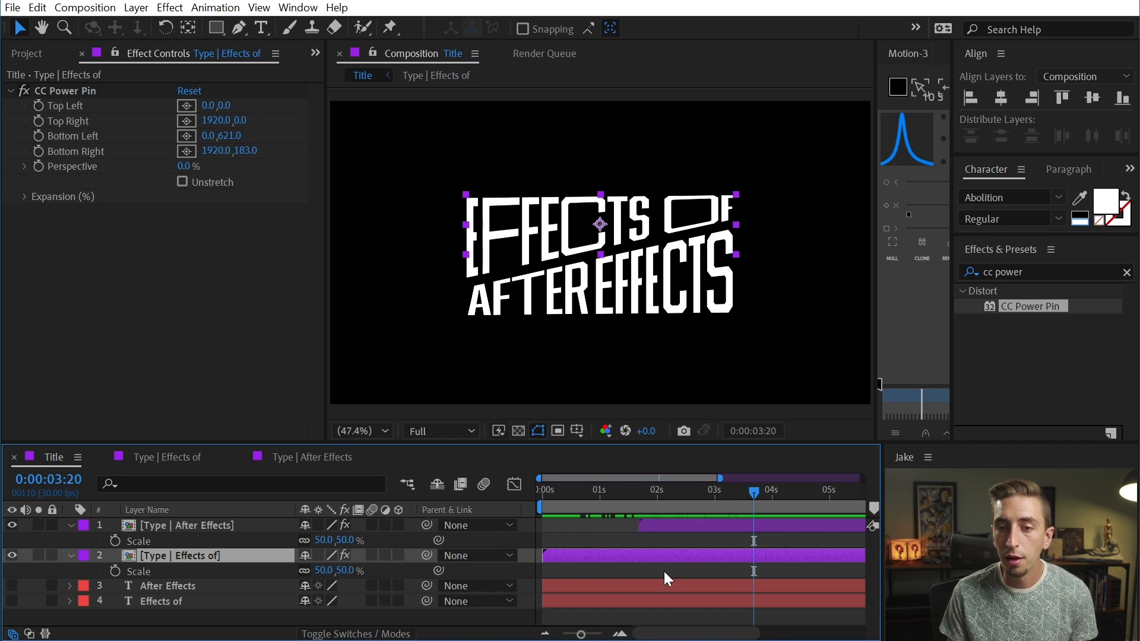
pyautogui.click(62, 91)
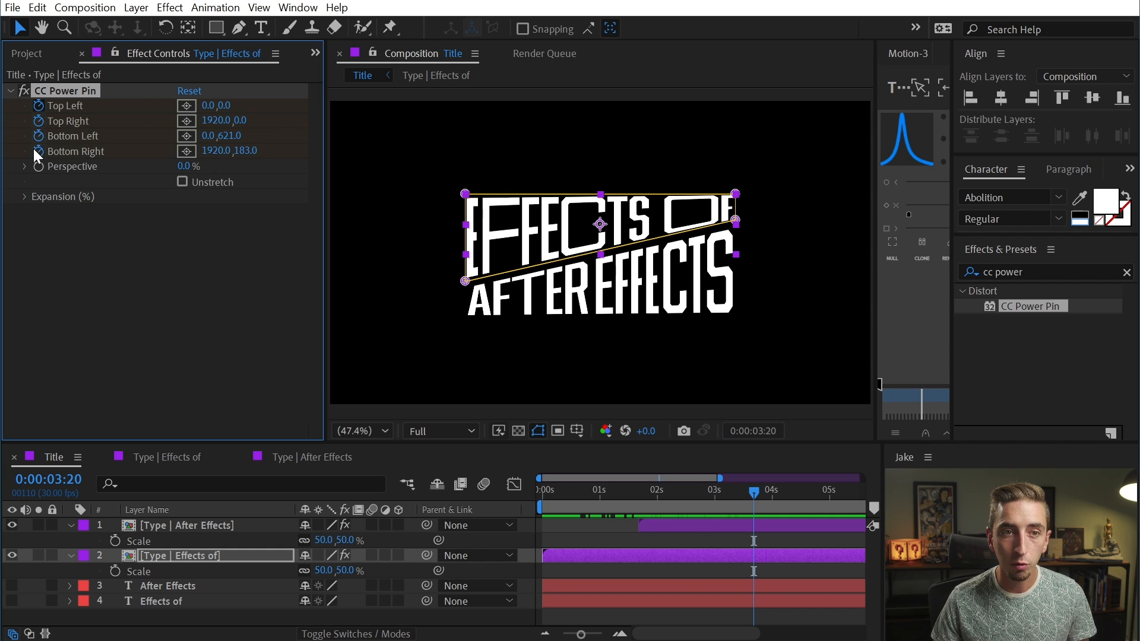
# Keyframe all four CC Power Pin corners on the Type | After Effects layer and reveal both title layers' keyframes.
pyautogui.click(151, 527)
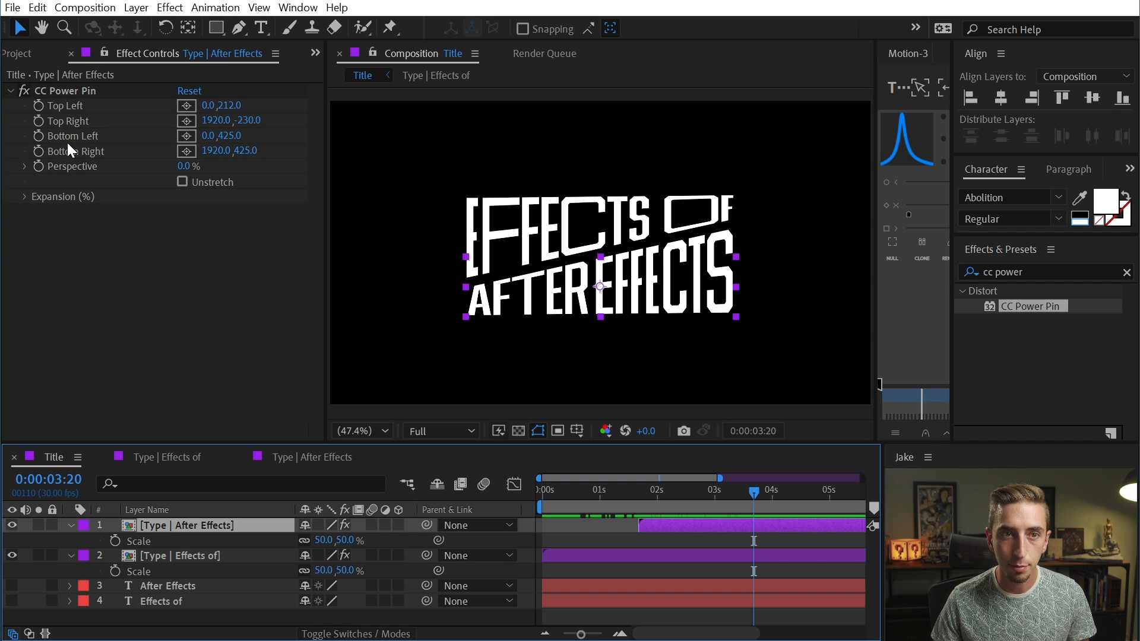
pyautogui.click(38, 121)
pyautogui.click(38, 136)
pyautogui.click(38, 151)
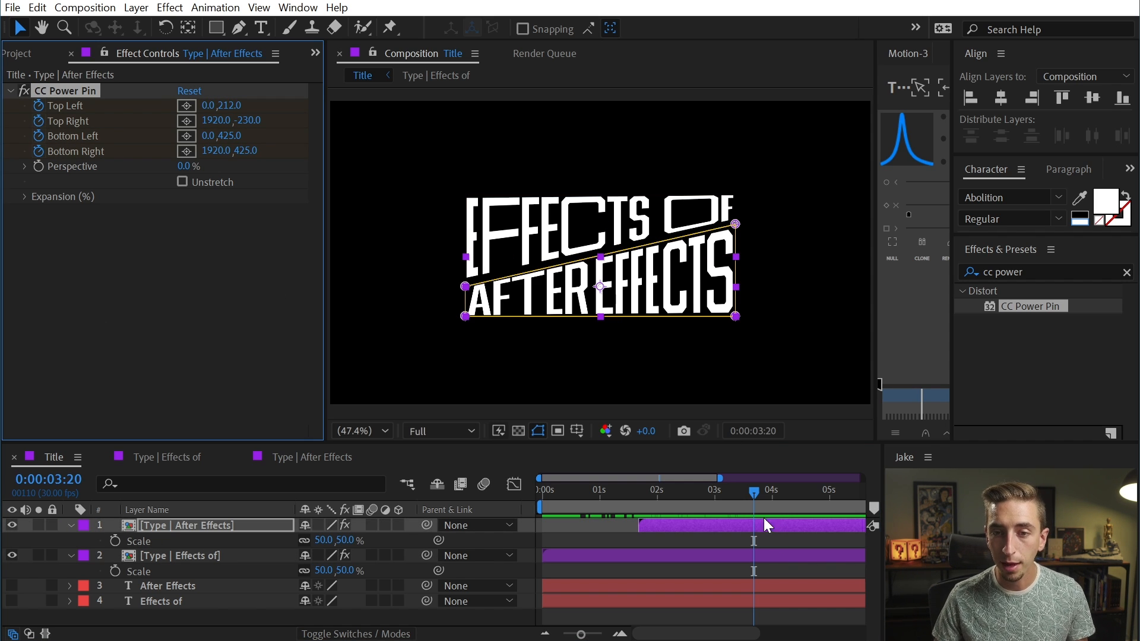
pyautogui.keyDown('shift'); pyautogui.click(767, 554); pyautogui.keyUp('shift')
pyautogui.press('u')
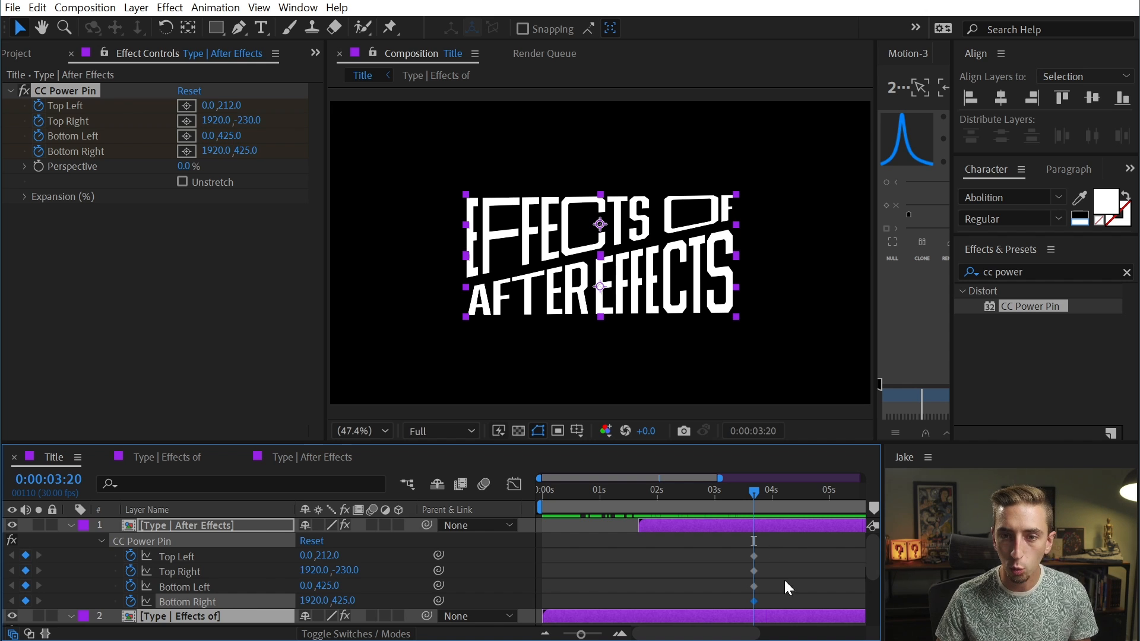
pyautogui.scroll(-3, 771, 566)
pyautogui.scroll(3, 770, 566)
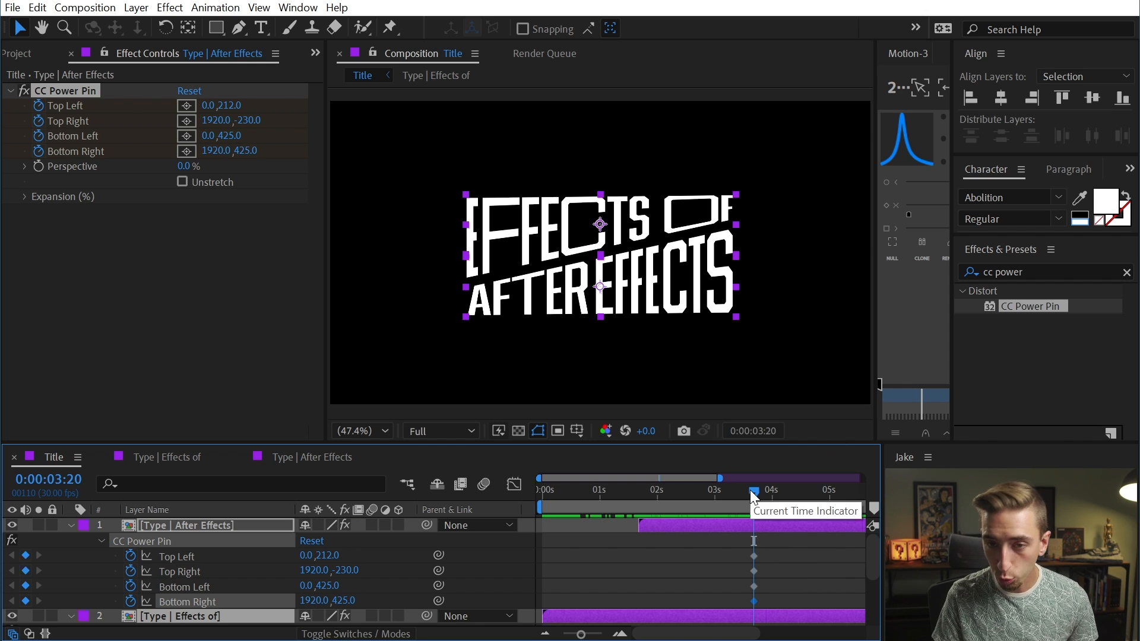
# At 0:00:03:00, raise the Bottom Left power pin of the Type | Effects of layer to about 0, 190.6.
pyautogui.hotkey('shift', 'pageup')
pyautogui.hotkey('shift', 'pageup')
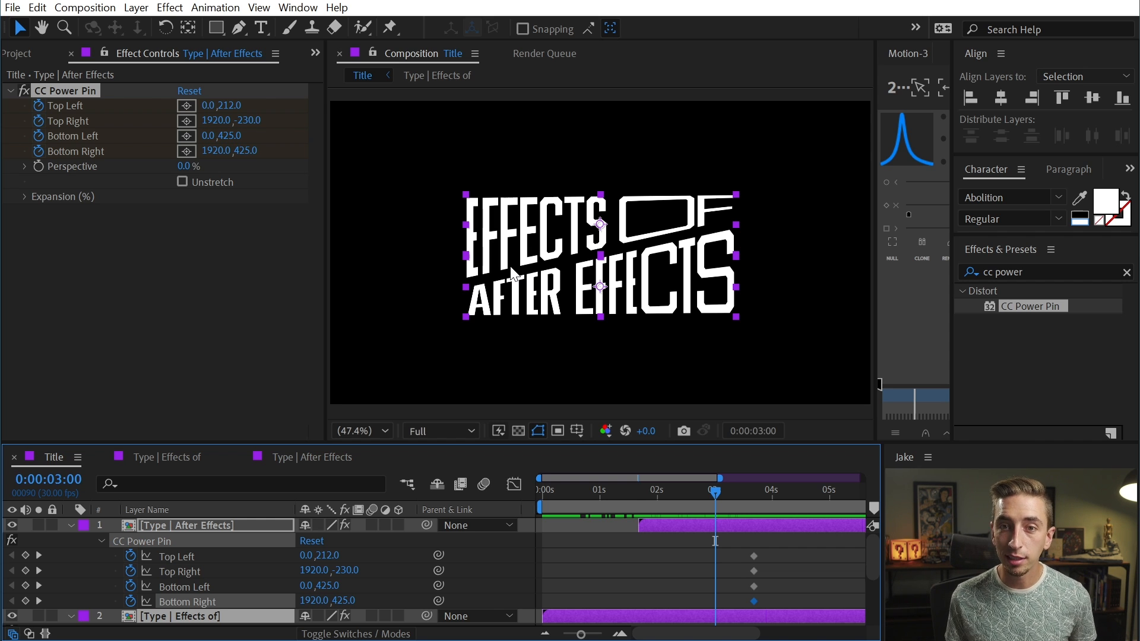
pyautogui.click(433, 229)
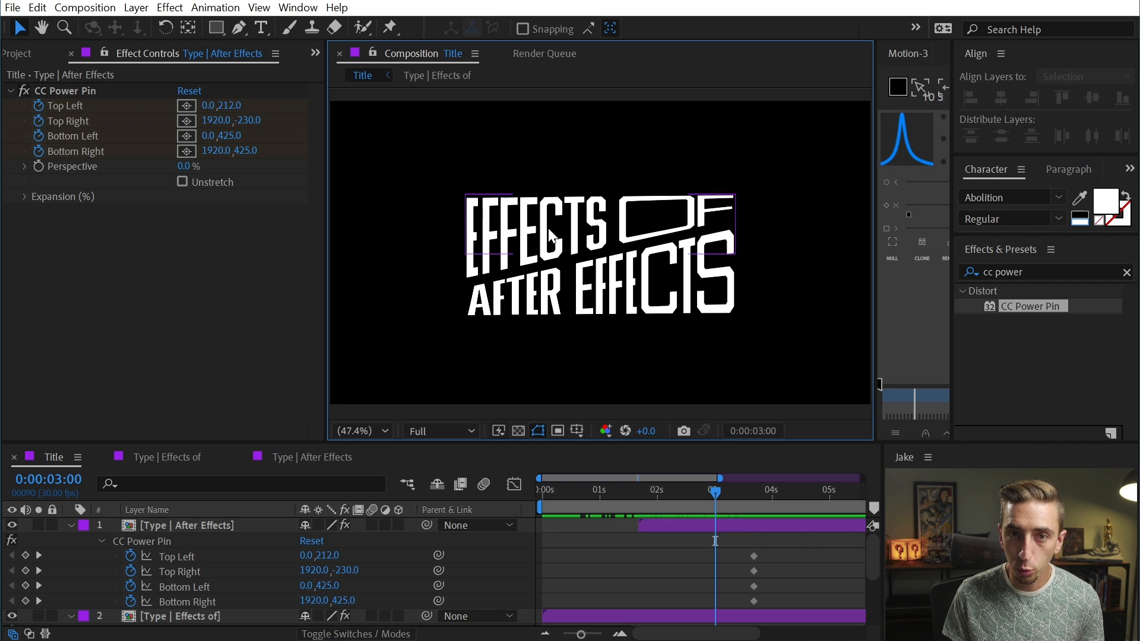
pyautogui.click(548, 228)
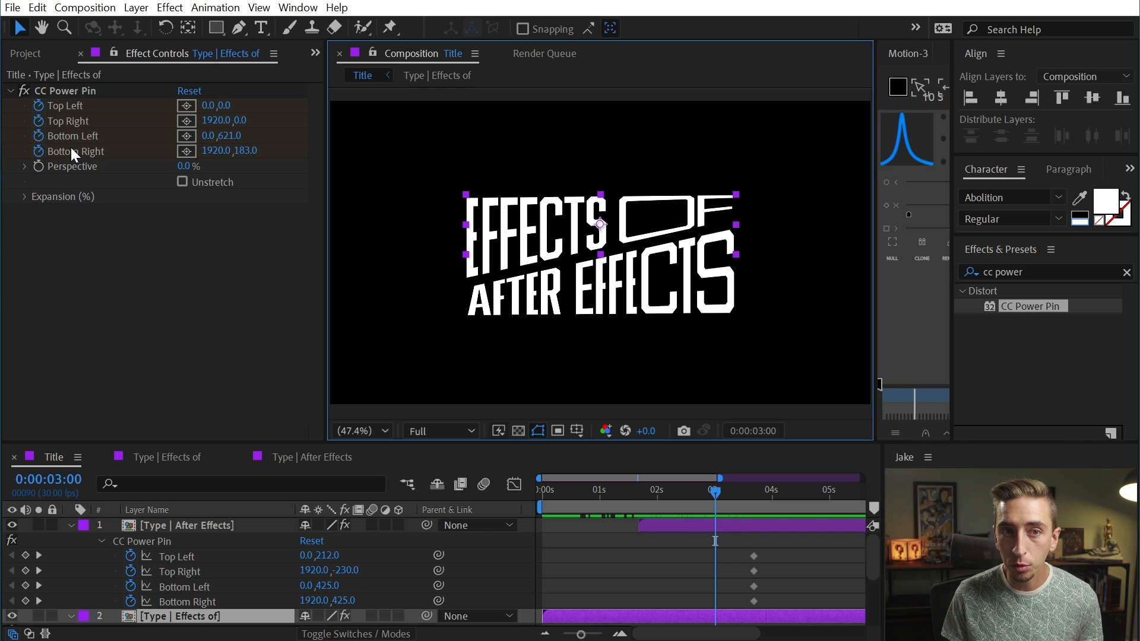
pyautogui.click(65, 91)
pyautogui.moveTo(466, 282); pyautogui.dragTo(464, 224)
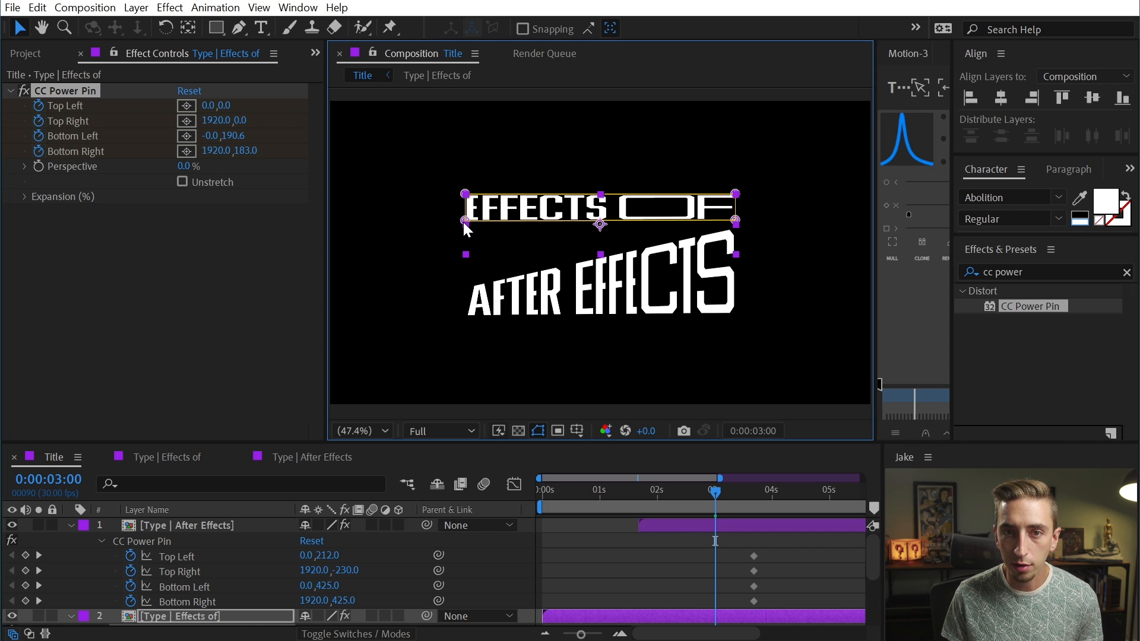
# Raise the Top Left power pin of the Type | After Effects layer to about 0, -231.1.
pyautogui.click(493, 301)
pyautogui.click(93, 94)
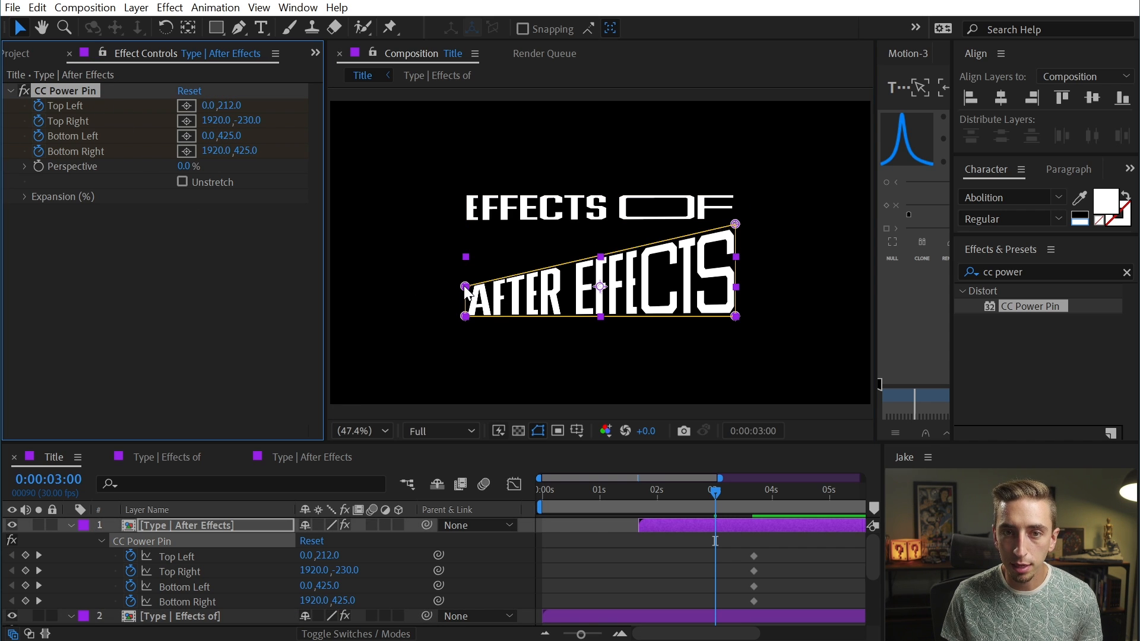
pyautogui.moveTo(466, 287); pyautogui.dragTo(470, 220)
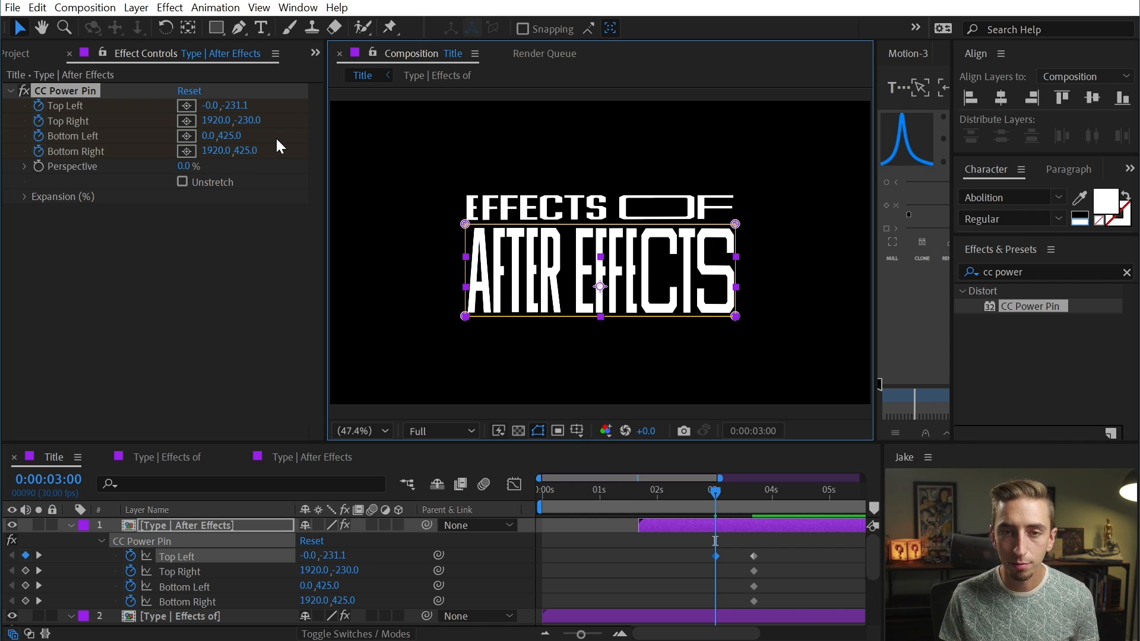
# Add keyframes at 0:00:03:00 for the remaining CC Power Pin corners on both title layers.
pyautogui.click(26, 570)
pyautogui.click(25, 586)
pyautogui.click(26, 601)
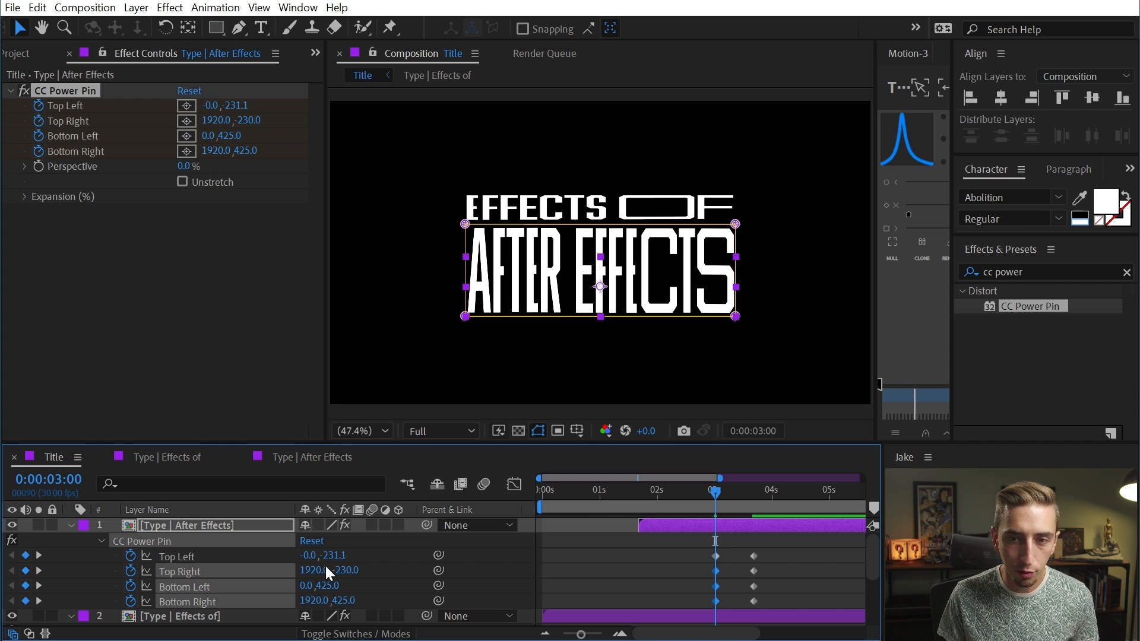
pyautogui.scroll(-2, 262, 571)
pyautogui.click(26, 556)
pyautogui.click(26, 571)
pyautogui.click(26, 601)
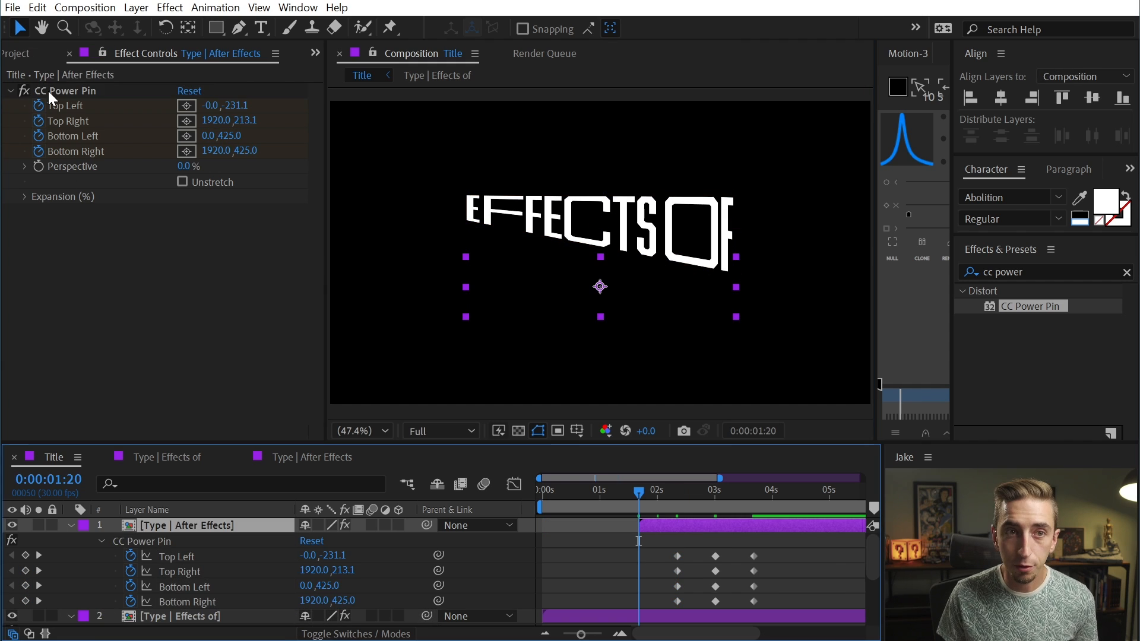
# At 0:00:01:20, reset CC Power Pin on the Type | Effects of and Type | After Effects layers.
pyautogui.click(51, 90)
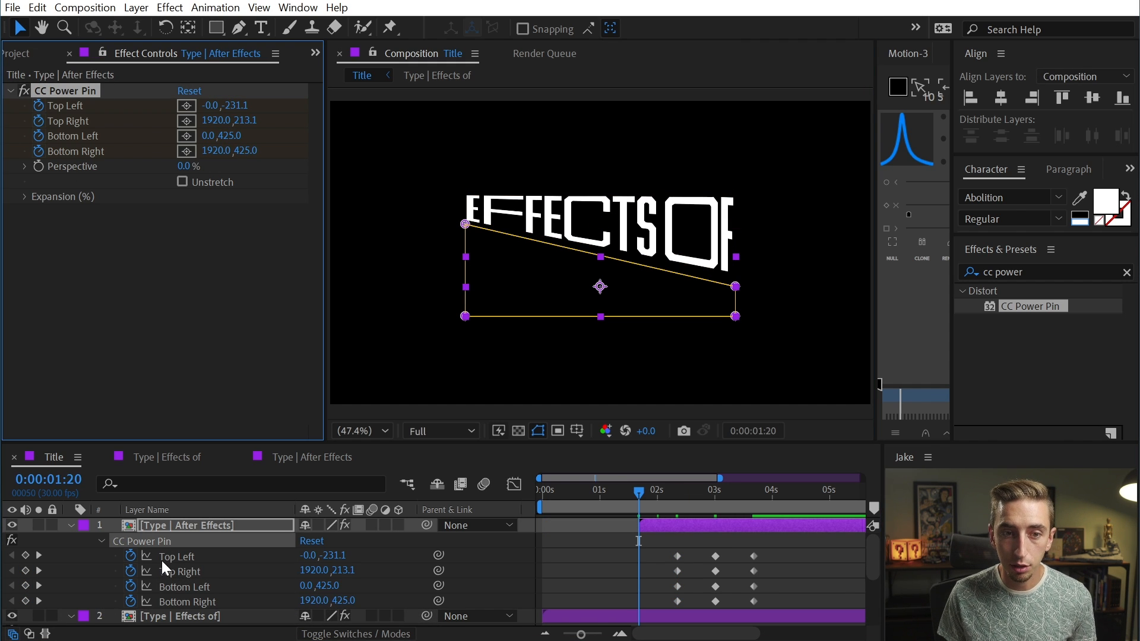
pyautogui.click(194, 618)
pyautogui.click(60, 89)
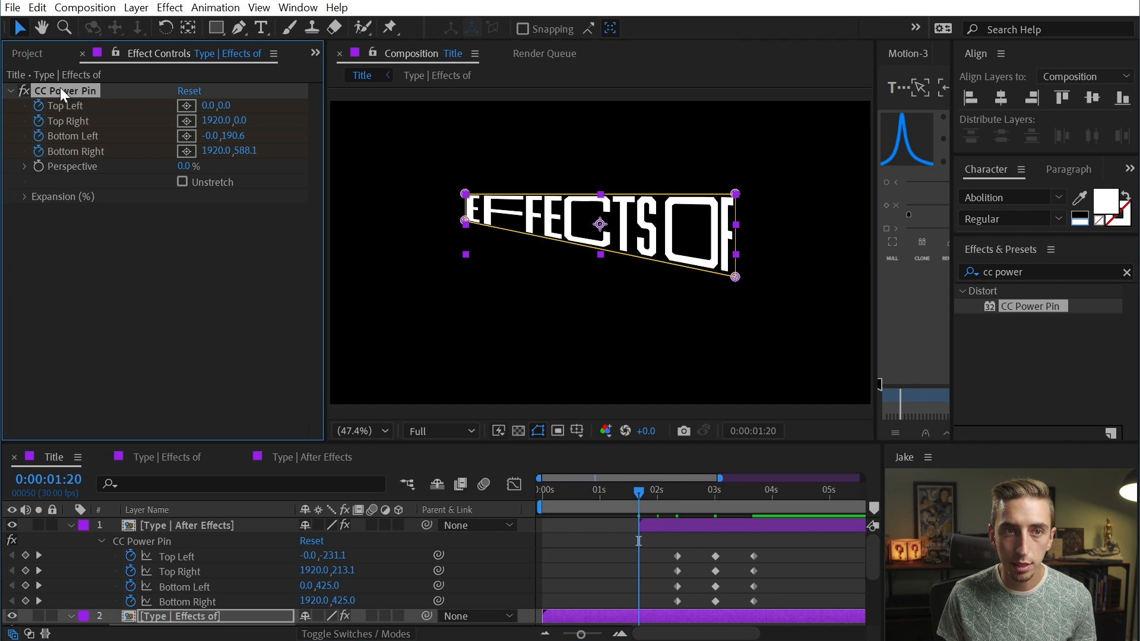
pyautogui.click(191, 91)
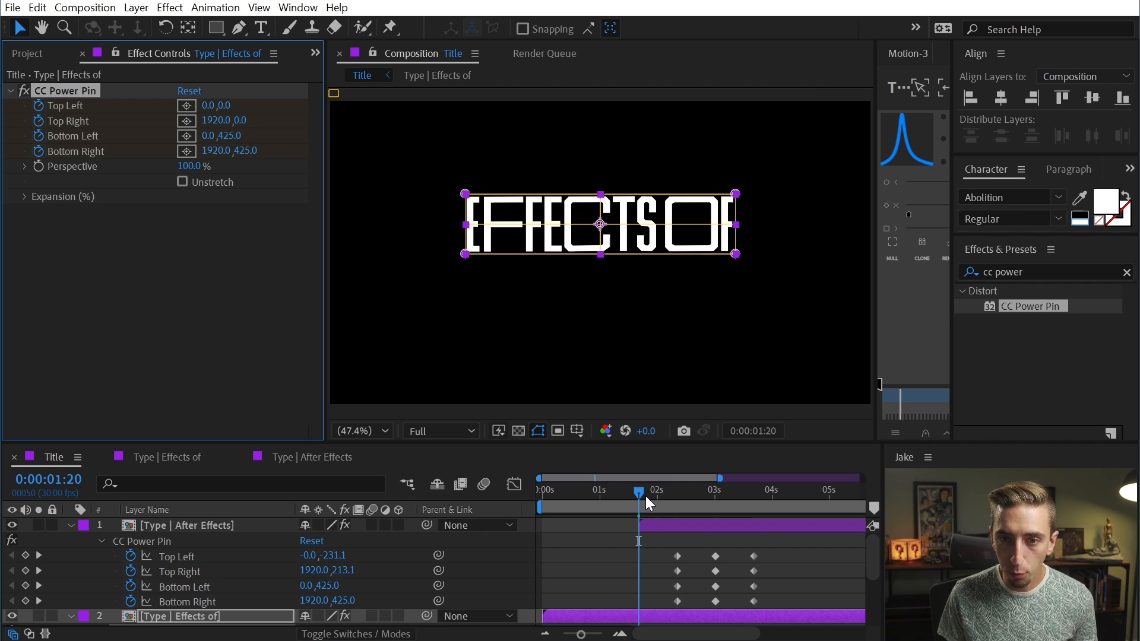
pyautogui.click(196, 525)
pyautogui.click(183, 90)
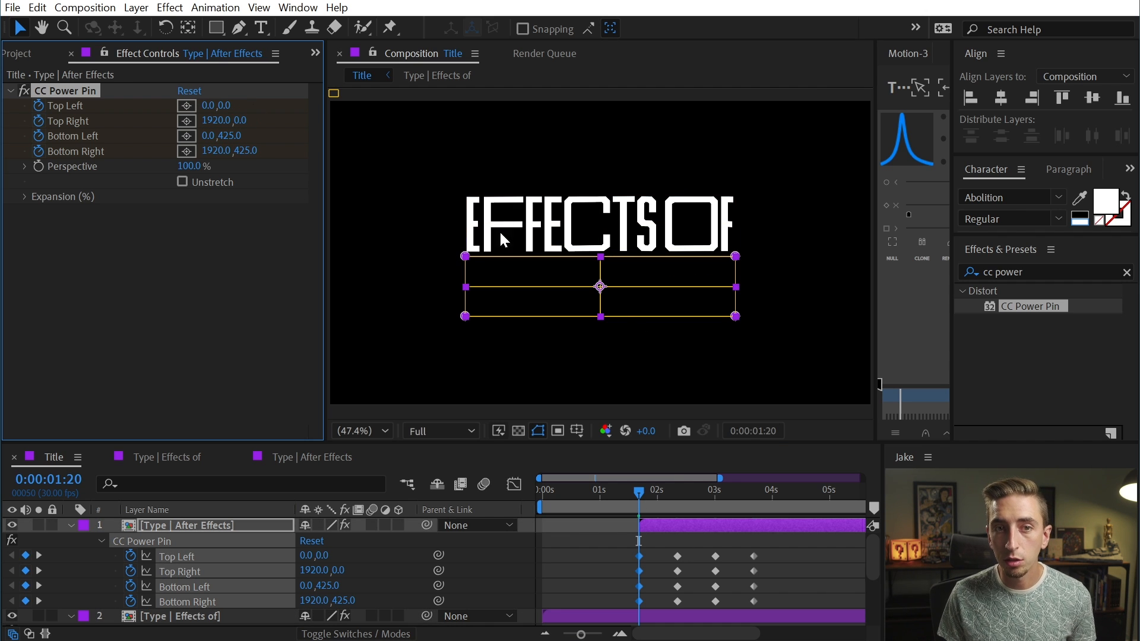
# Preview the power pin animation from 0:00:01:18.
pyautogui.moveTo(646, 491)
pyautogui.mouseDown()
pyautogui.moveTo(686, 484)
pyautogui.moveTo(635, 488)
pyautogui.mouseUp()
pyautogui.click(608, 542)
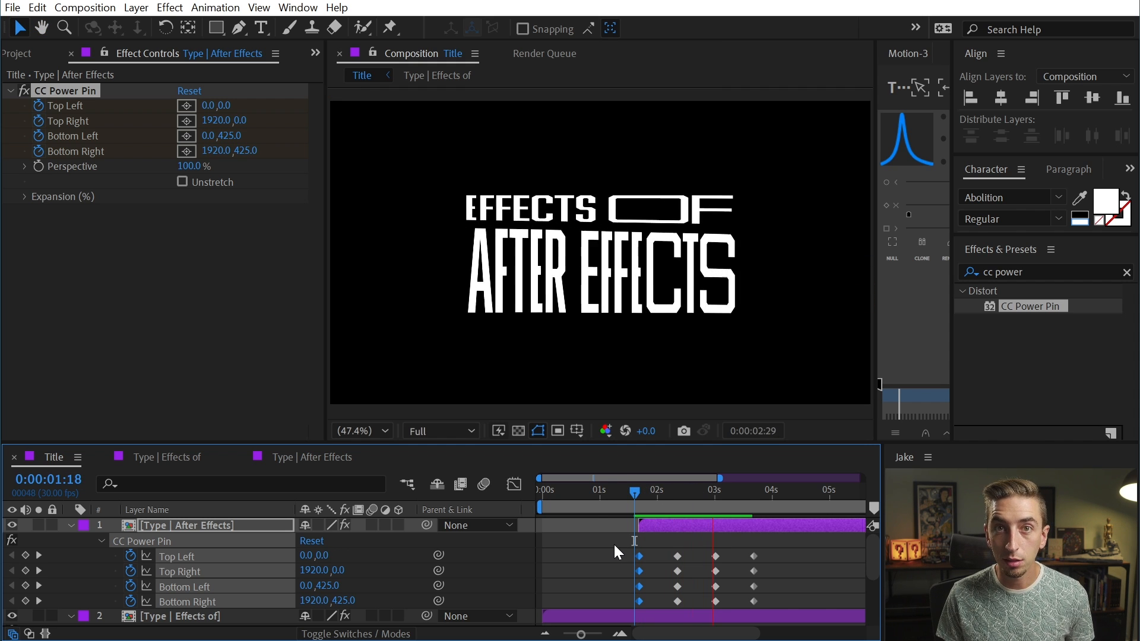
pyautogui.press('space')
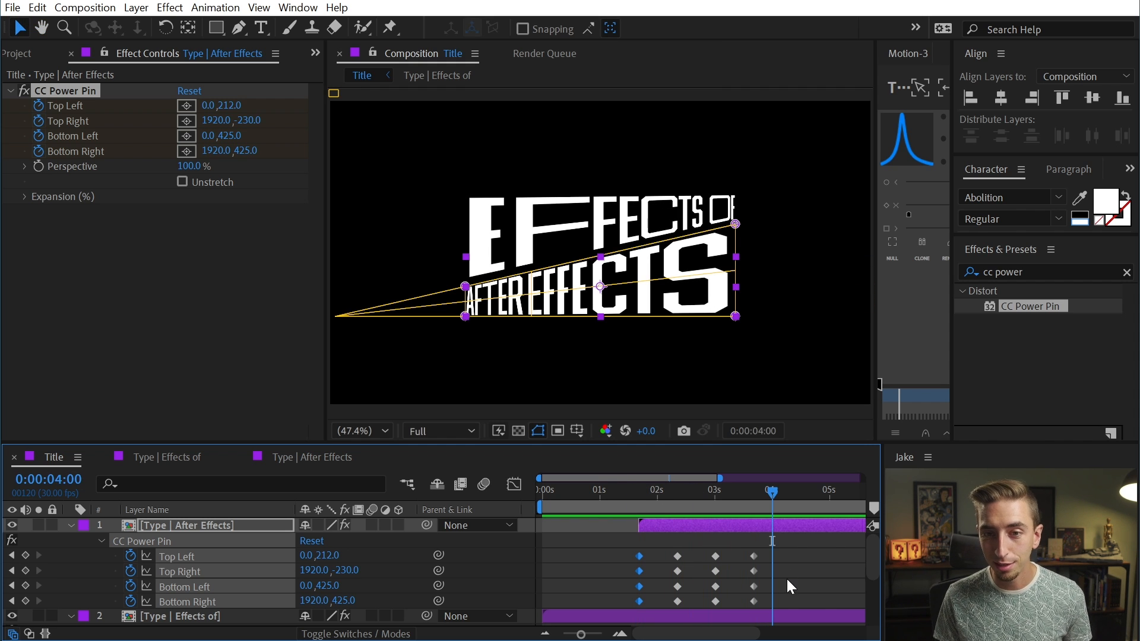
# Ease all CC Power Pin keyframes on both title layers with the third Motion-3 easing preset and play back the result.
pyautogui.moveTo(794, 544); pyautogui.dragTo(628, 616)
pyautogui.moveTo(877, 110); pyautogui.dragTo(663, 111)
pyautogui.click(806, 420)
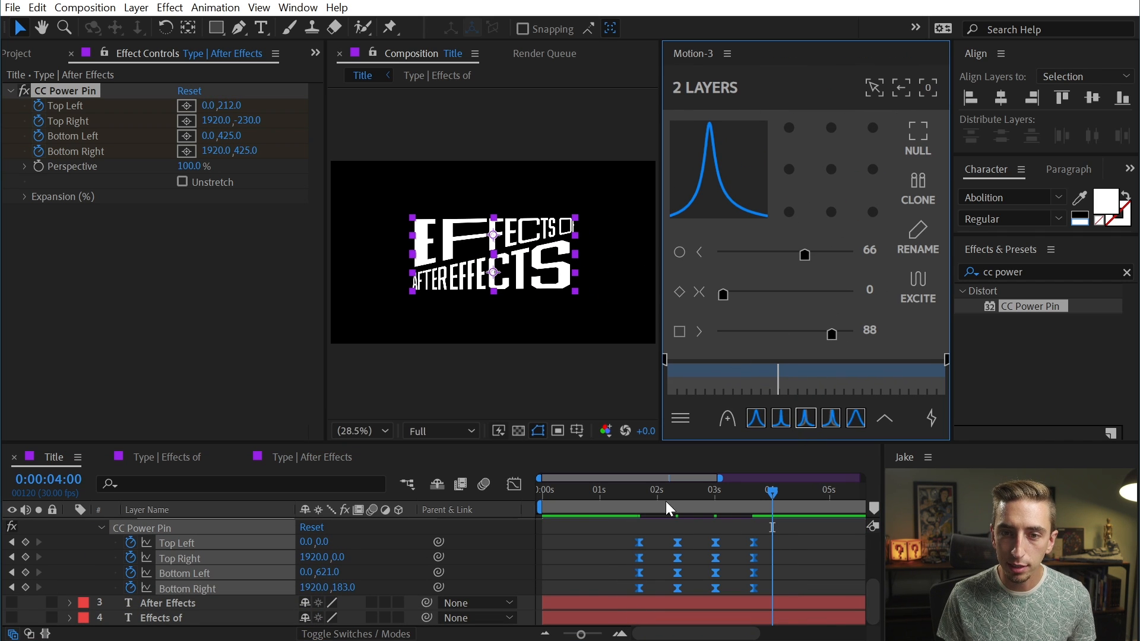
pyautogui.click(628, 492)
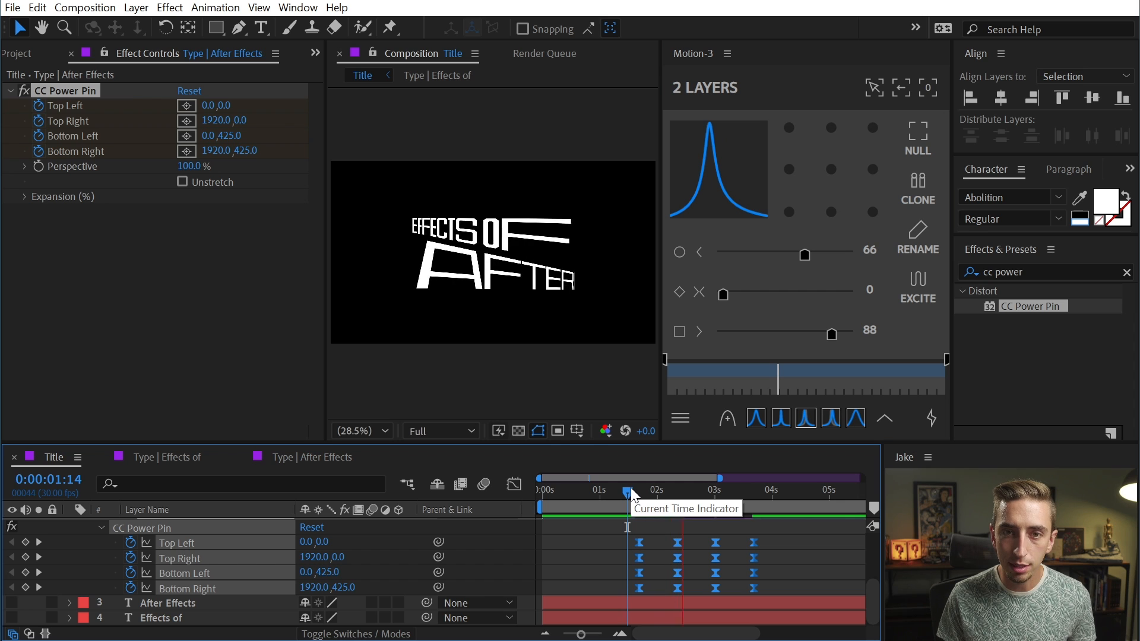
pyautogui.moveTo(662, 294); pyautogui.dragTo(820, 294)
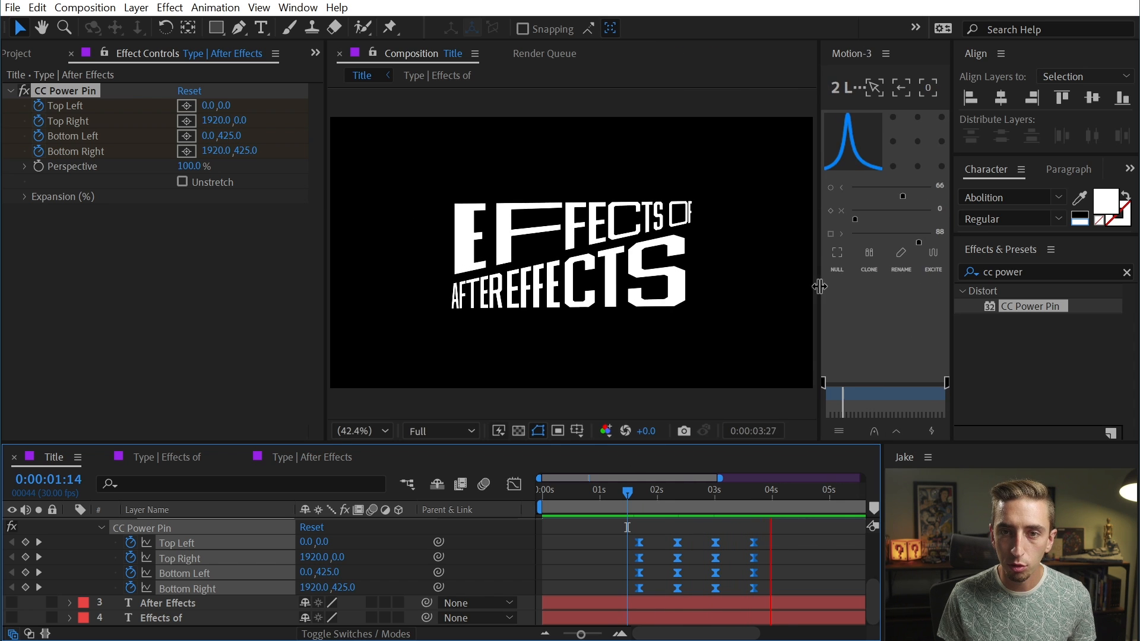
# Set the CC Power Pin Perspective to 0% on both the Type | Effects of and Type | After Effects layers.
pyautogui.click(551, 242)
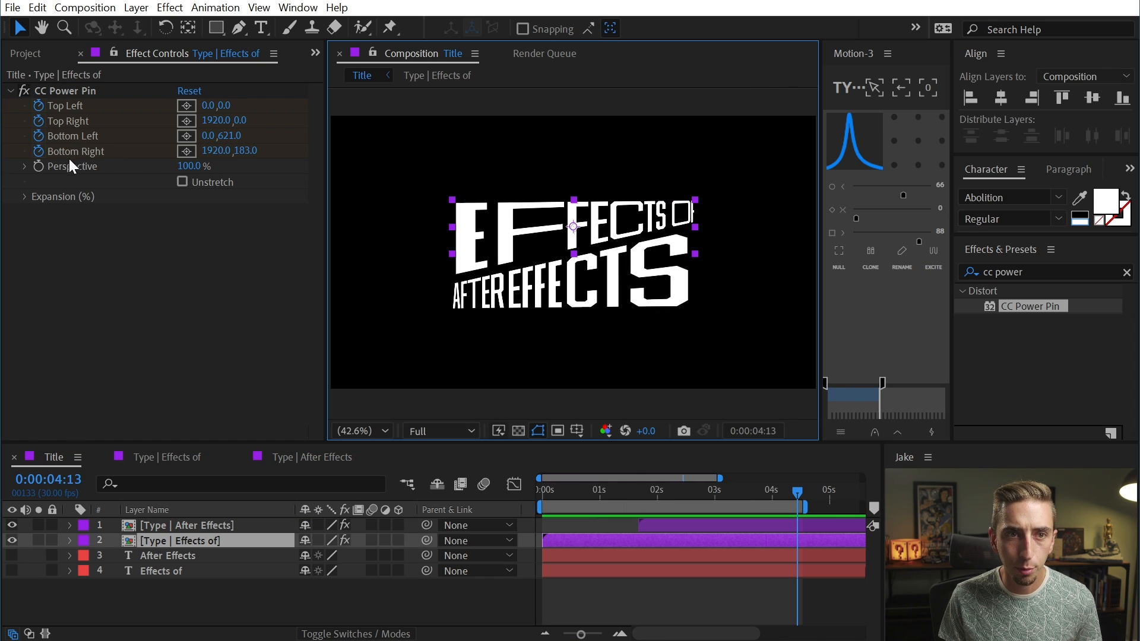
pyautogui.moveTo(190, 168); pyautogui.dragTo(54, 178)
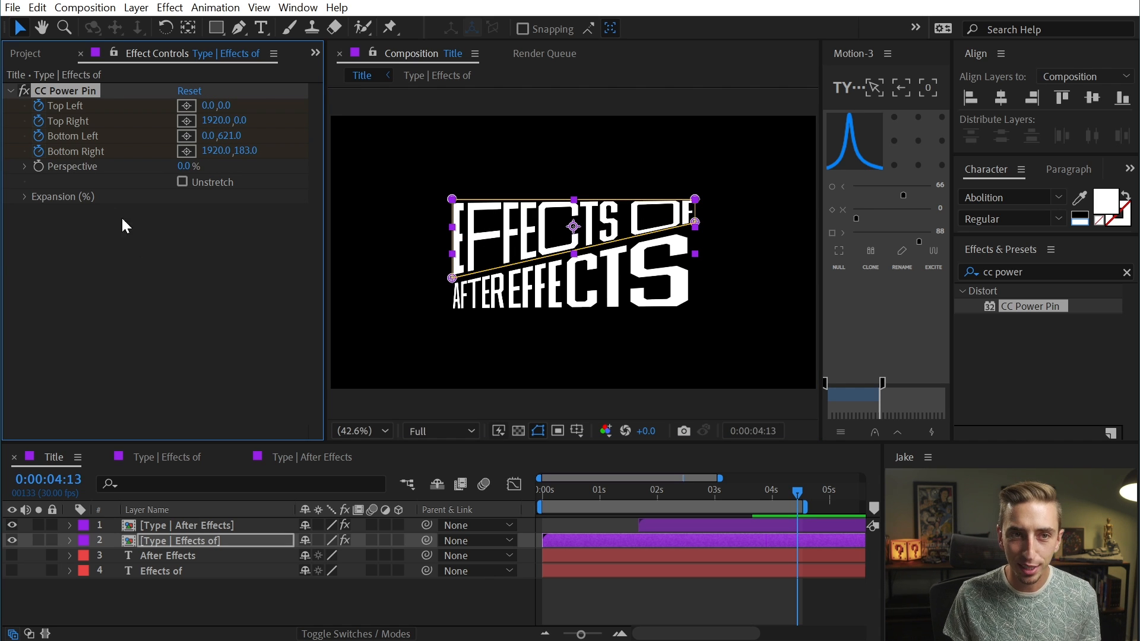
pyautogui.click(230, 525)
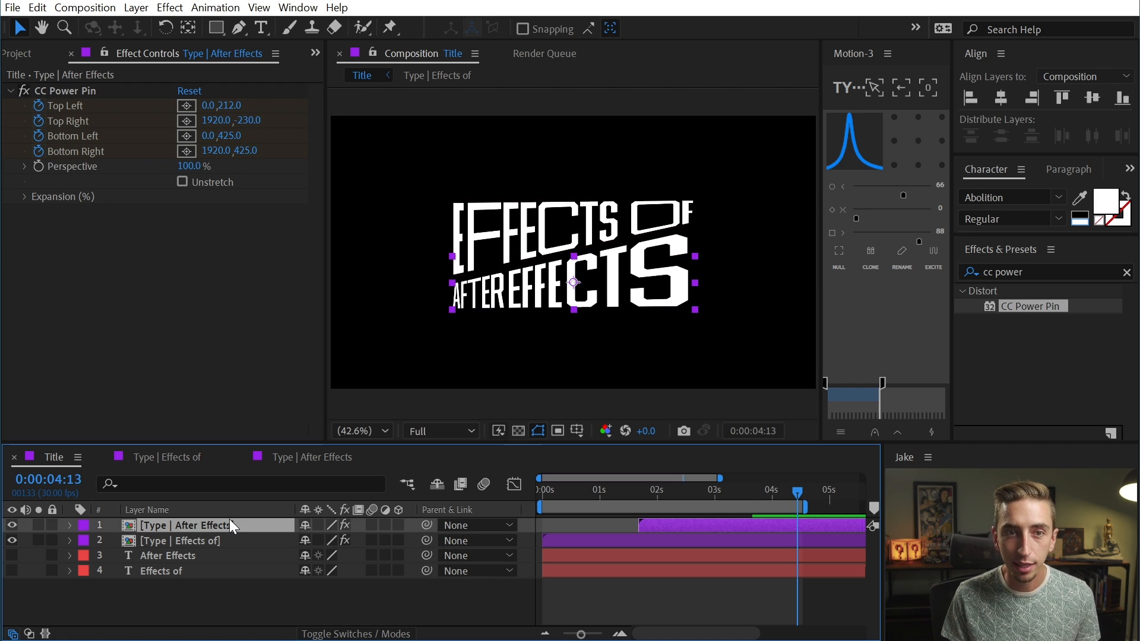
pyautogui.moveTo(184, 167); pyautogui.dragTo(53, 186)
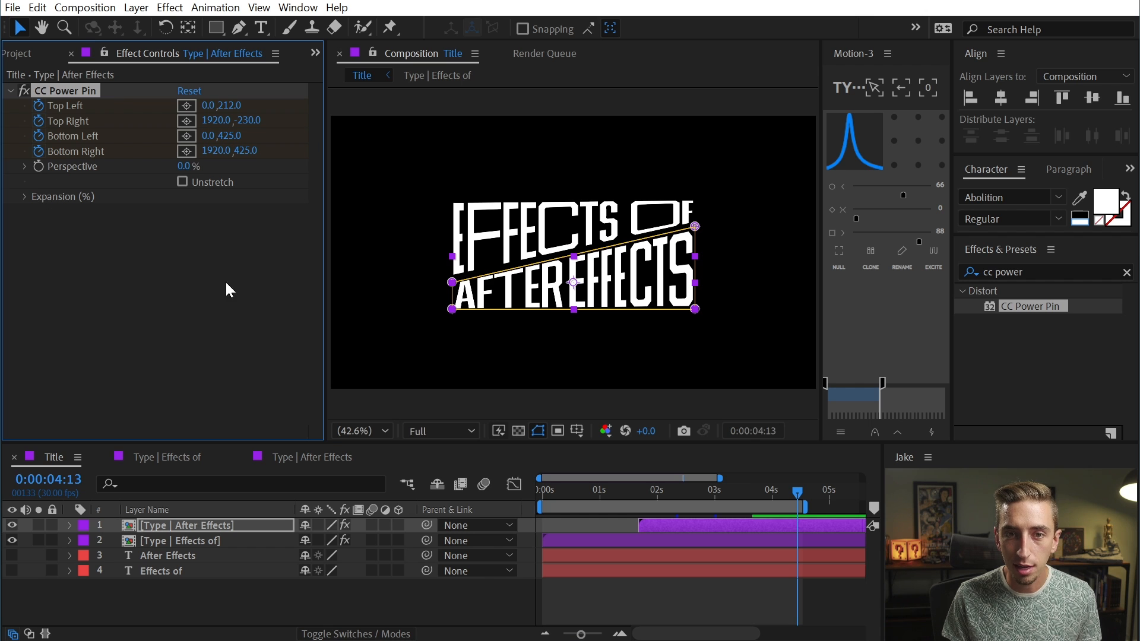
# Preview the title animation in a maximized composition view, then restore the workspace layout.
pyautogui.click(407, 156)
pyautogui.press('`')
pyautogui.press('space')
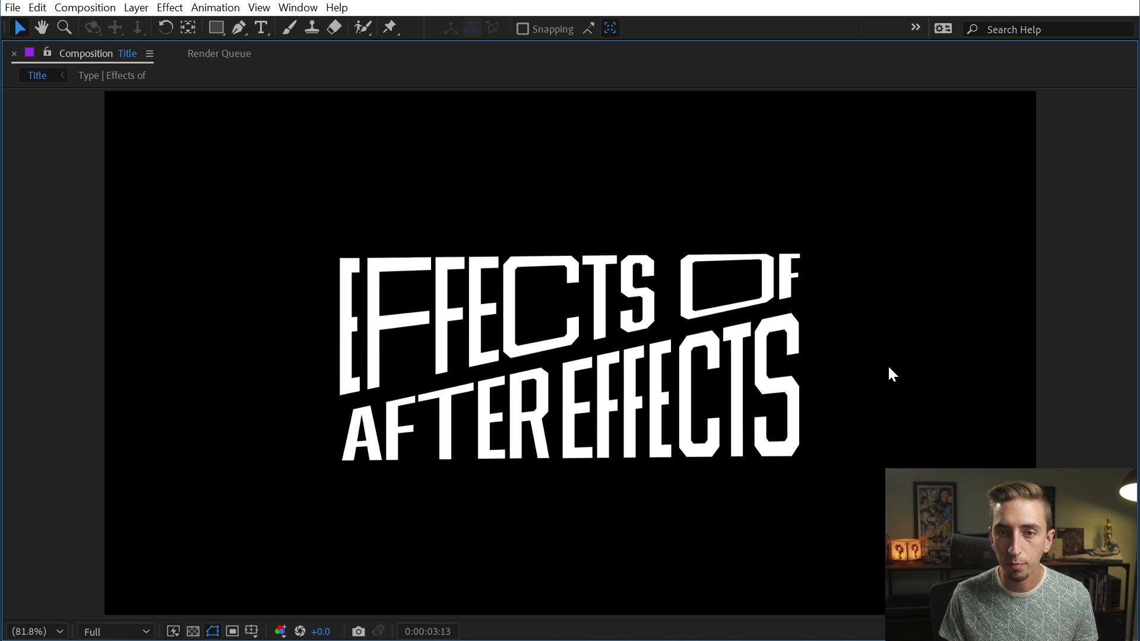
pyautogui.press('`')
# Show the Title/Action Safe guides and add a Position keyframe to the Type | Effects of layer at 0:00:00:00.
pyautogui.moveTo(642, 498); pyautogui.dragTo(542, 502)
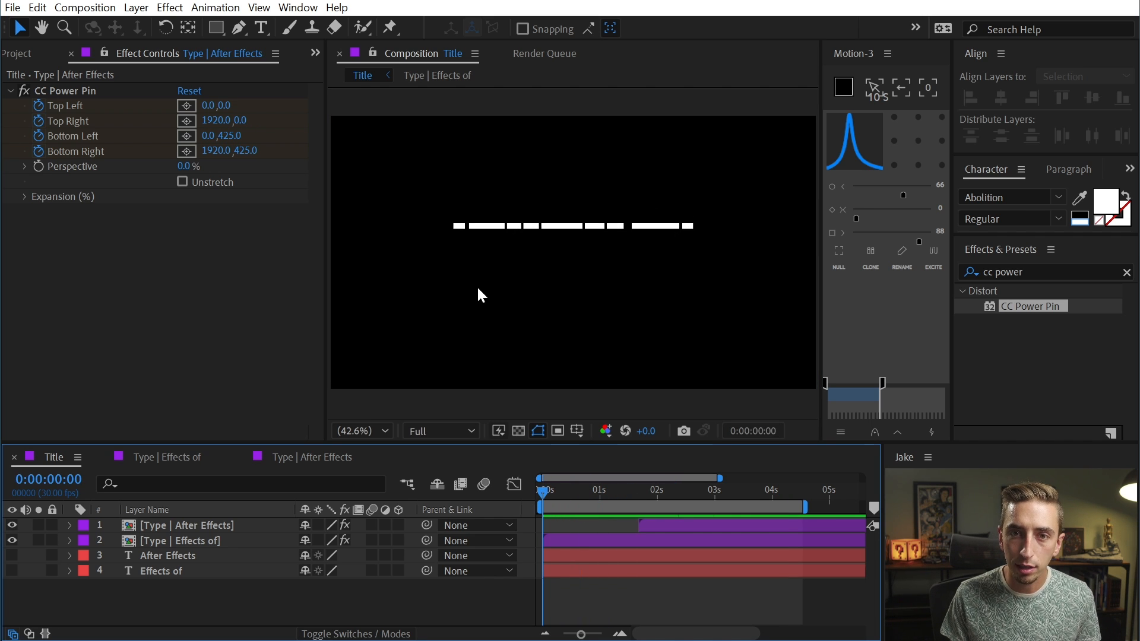
pyautogui.click(511, 215)
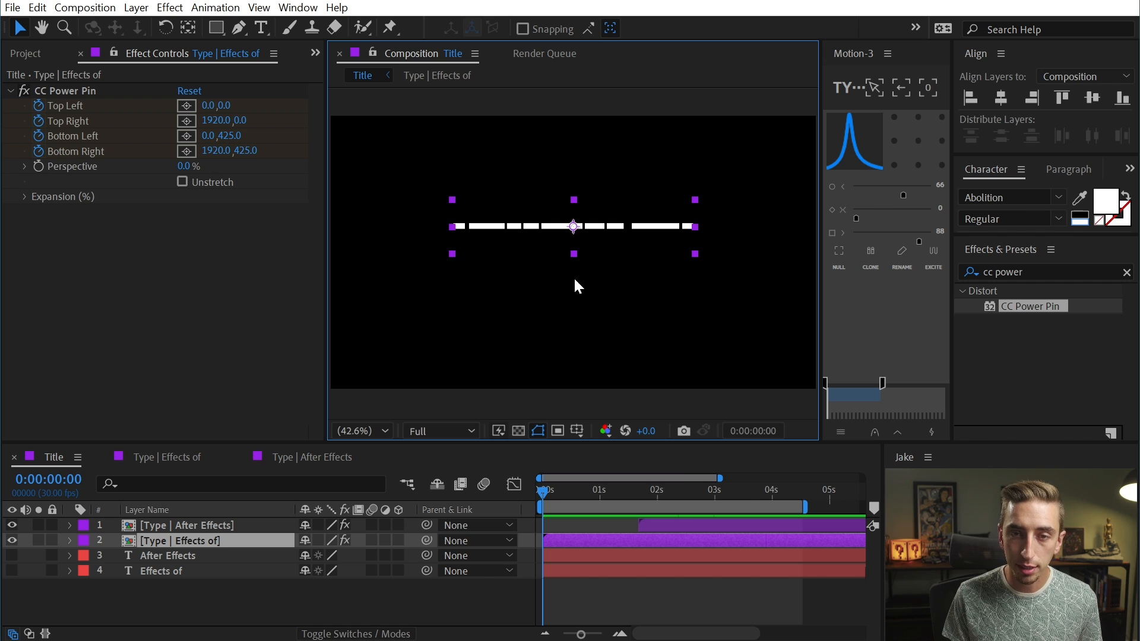
pyautogui.press("'")
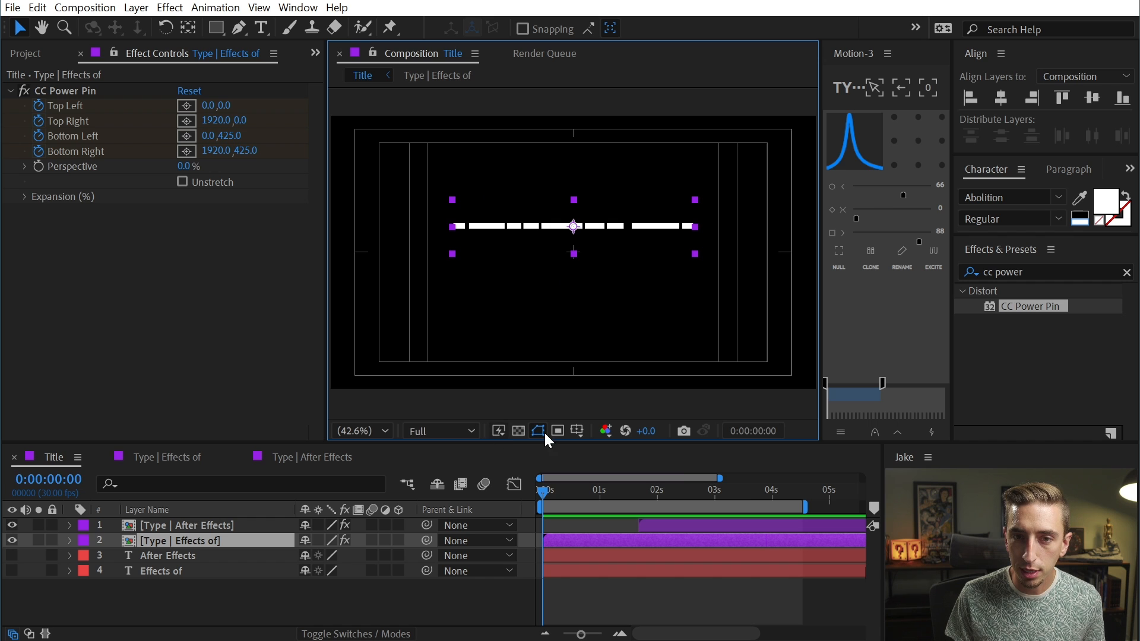
pyautogui.click(576, 430)
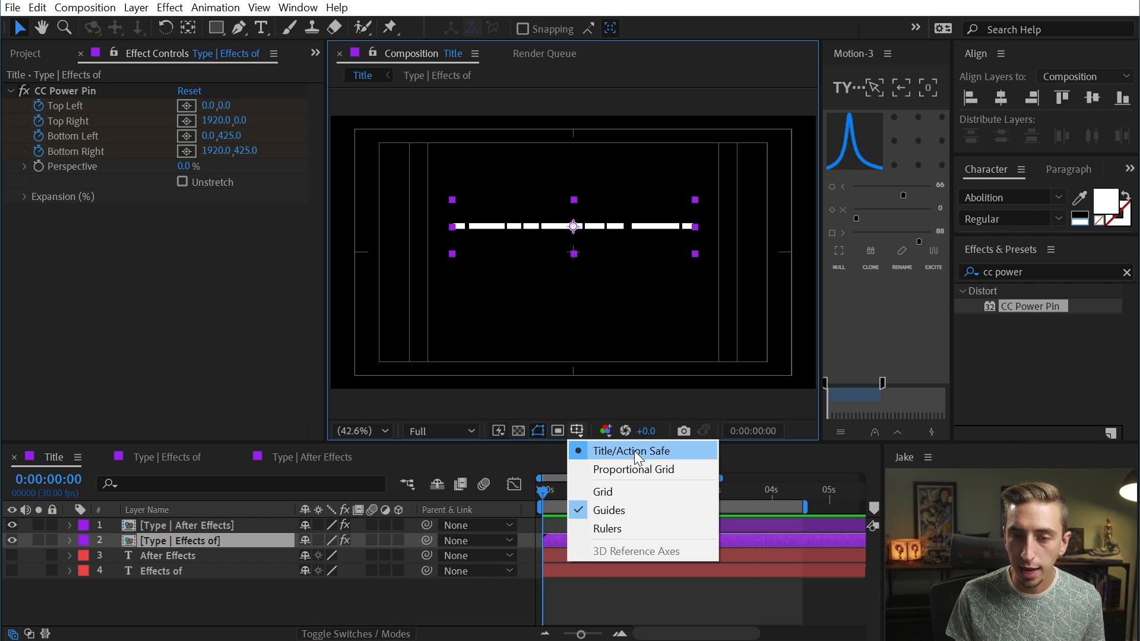
pyautogui.click(567, 534)
pyautogui.hotkey('alt', 'shift', 'p')
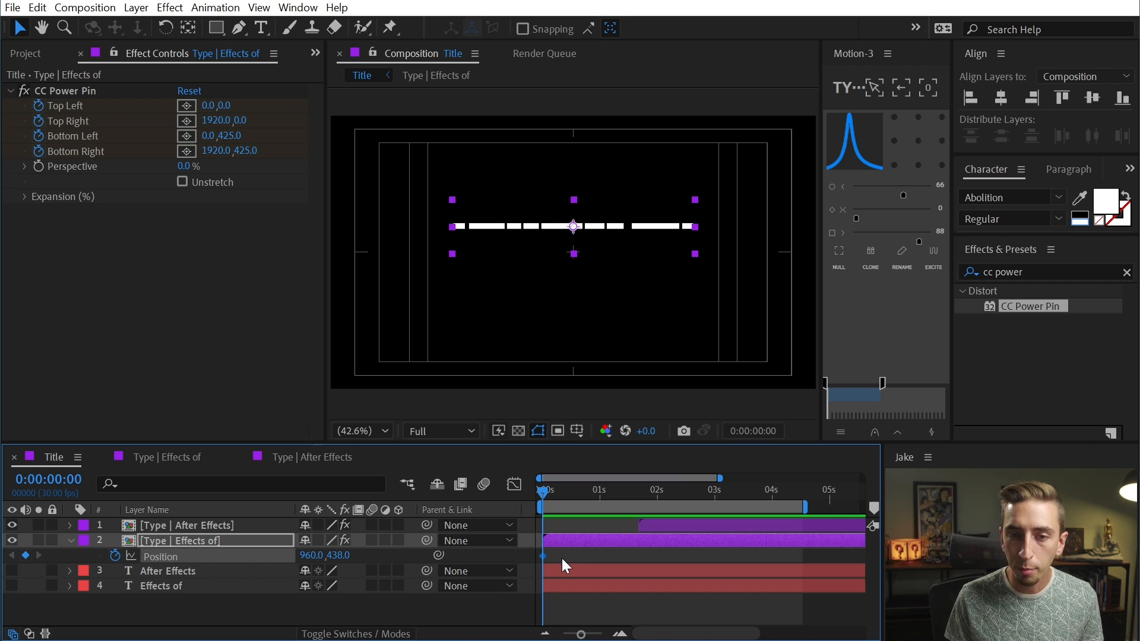
# Move the Type | Effects of Position keyframe to 0:00:01:20, and at 0:00:01:00 lower the layer to about 960, 538.9.
pyautogui.moveTo(553, 489); pyautogui.dragTo(637, 490)
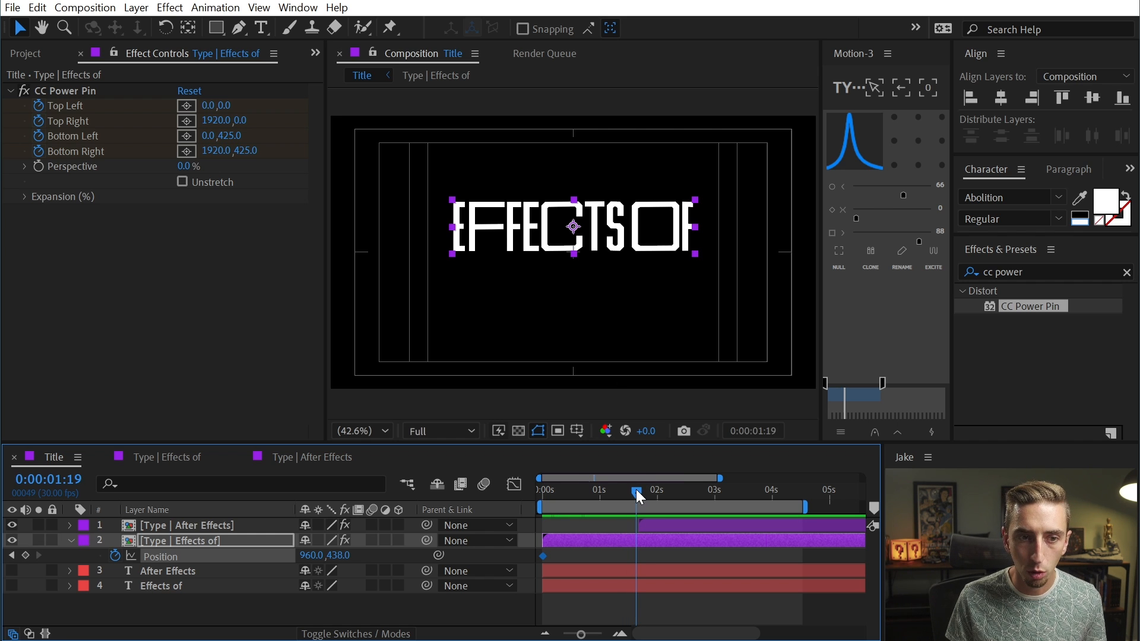
pyautogui.press('pagedown')
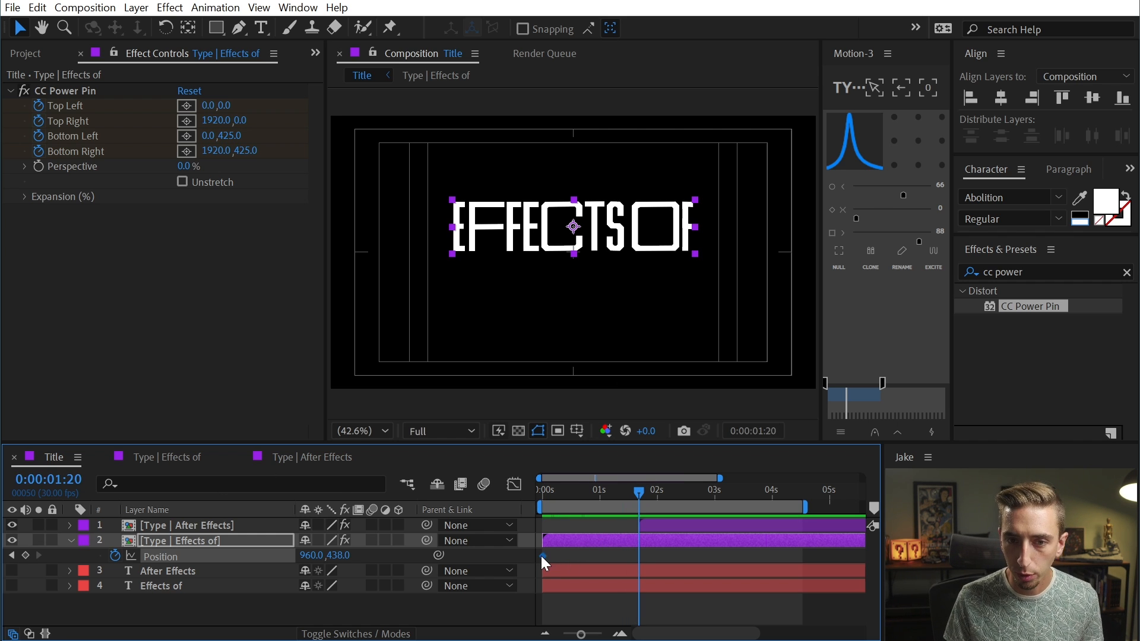
pyautogui.moveTo(542, 555); pyautogui.dragTo(622, 558)
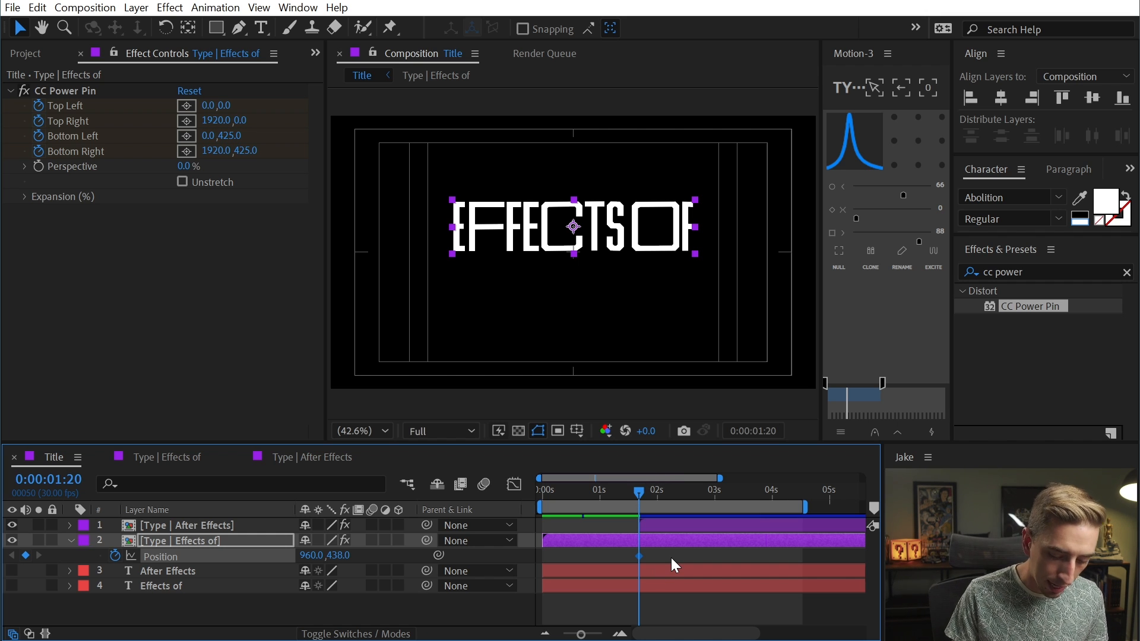
pyautogui.hotkey('shift', 'pageup')
pyautogui.hotkey('shift', 'pageup')
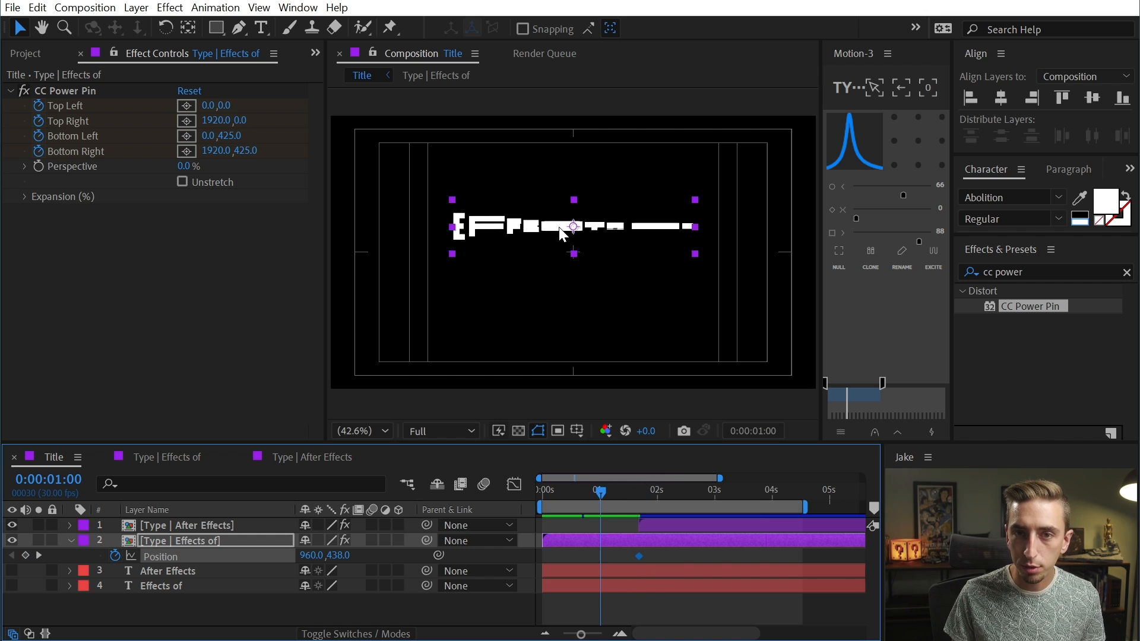
pyautogui.moveTo(629, 220); pyautogui.dragTo(629, 246)
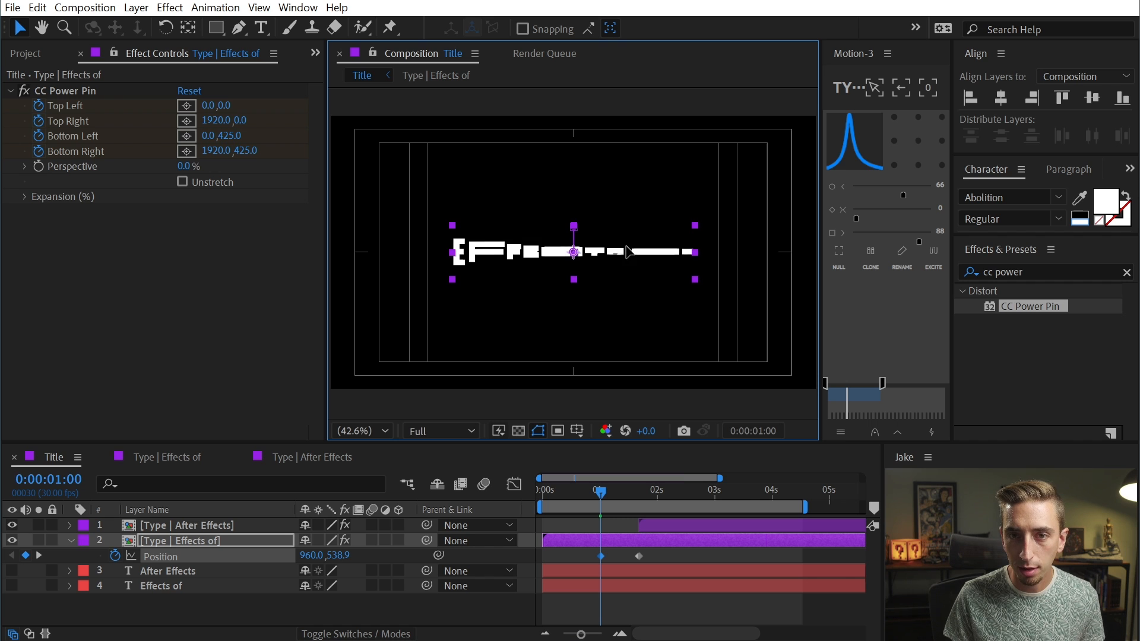
# Ease both Position keyframes on the Type | Effects of layer and play back the title's upward shift.
pyautogui.moveTo(604, 494); pyautogui.dragTo(636, 495)
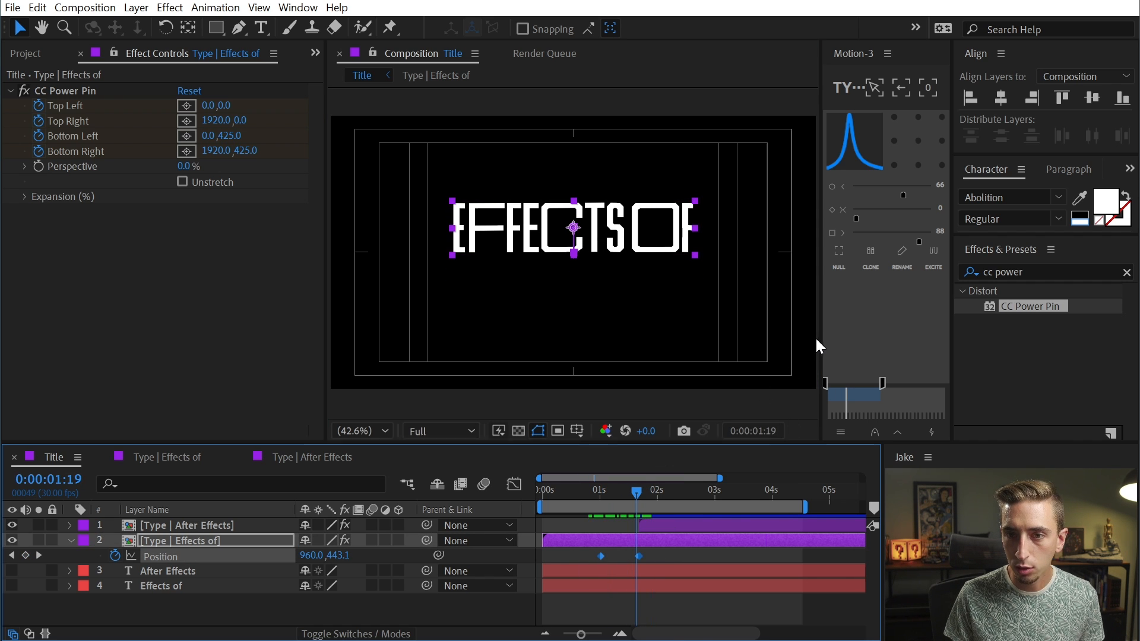
pyautogui.moveTo(820, 334)
pyautogui.mouseDown()
pyautogui.moveTo(637, 343)
pyautogui.moveTo(818, 333)
pyautogui.mouseUp()
pyautogui.click(795, 417)
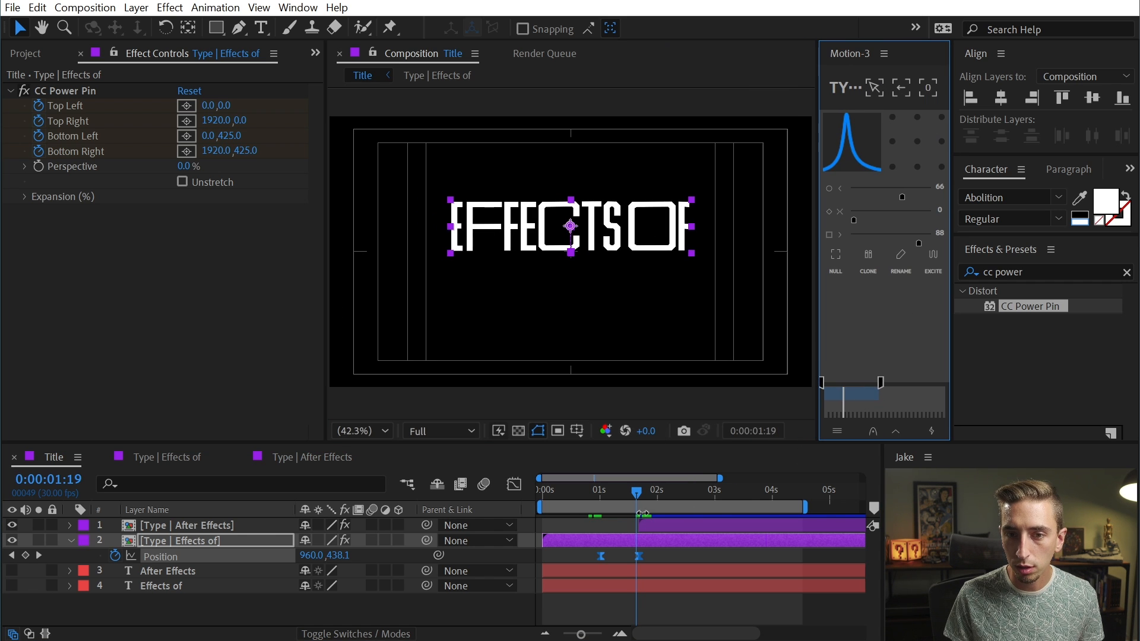
pyautogui.moveTo(618, 496); pyautogui.dragTo(572, 492)
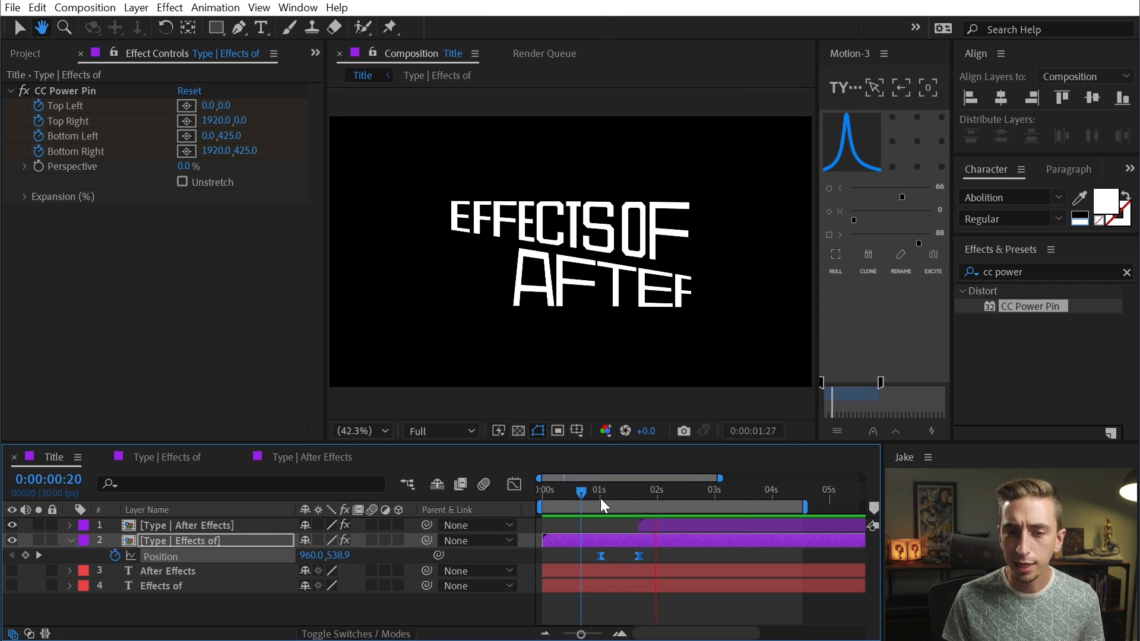
pyautogui.press('space')
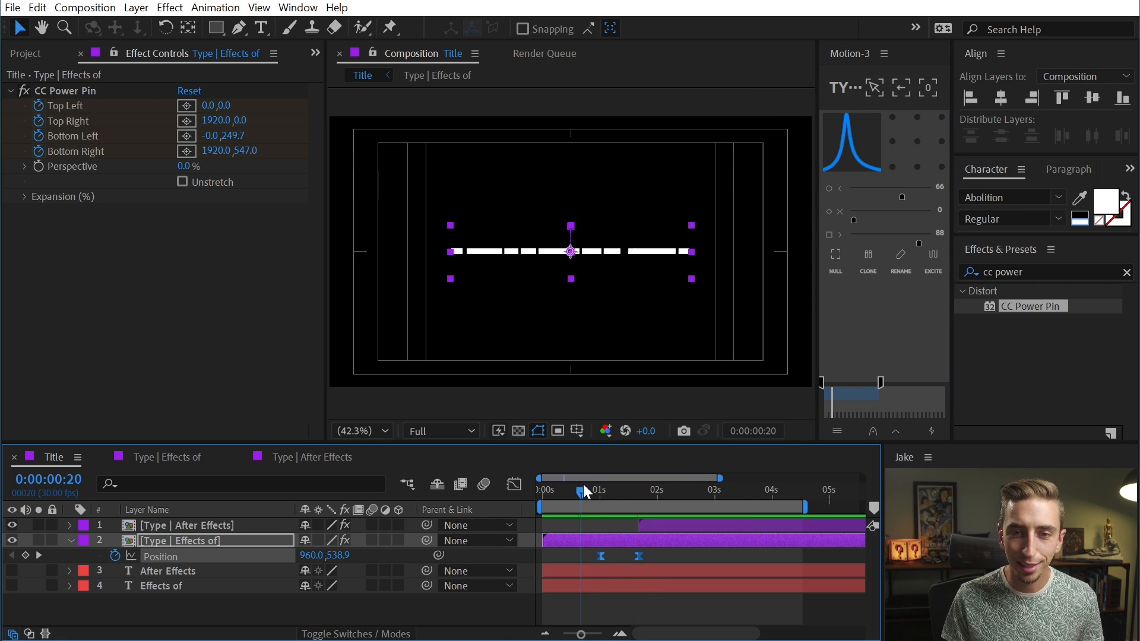
pyautogui.moveTo(583, 489); pyautogui.dragTo(603, 492)
pyautogui.press('space')
# Shift both Position keyframes so the first one sits at 0:00:01:20, and preview the new timing.
pyautogui.click(641, 493)
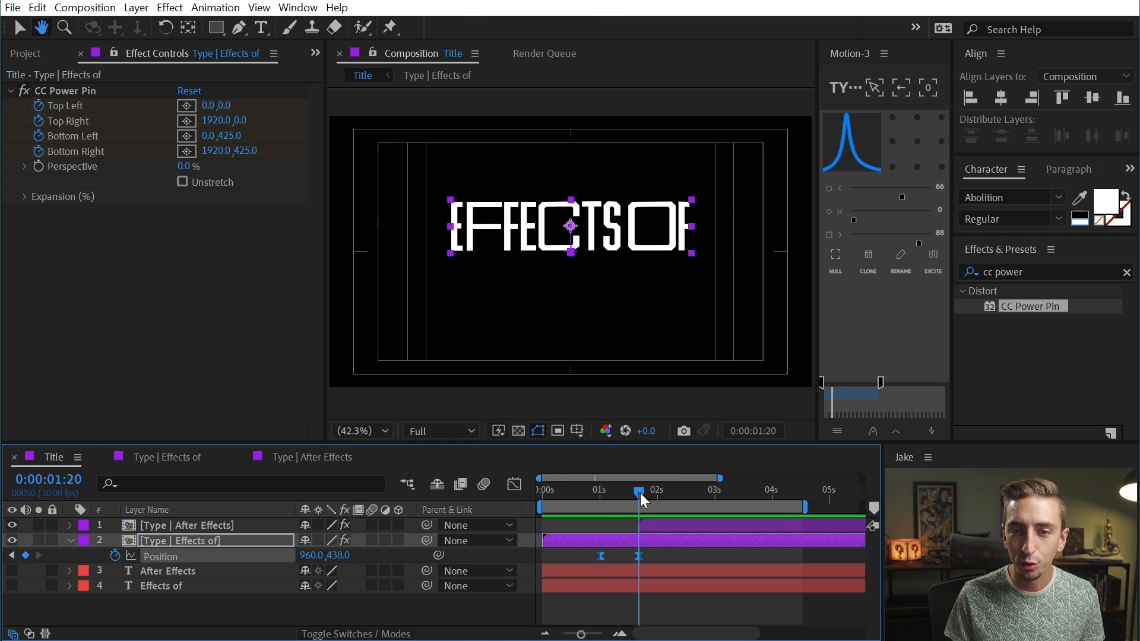
pyautogui.moveTo(600, 554); pyautogui.dragTo(640, 554)
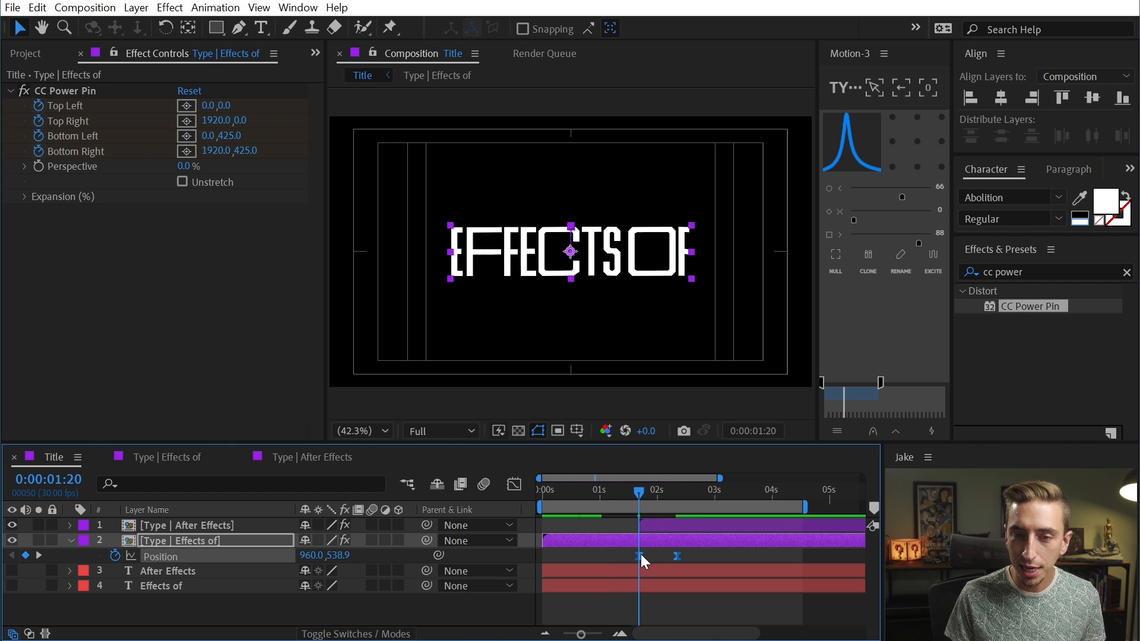
pyautogui.moveTo(638, 497)
pyautogui.mouseDown()
pyautogui.moveTo(646, 490)
pyautogui.moveTo(512, 485)
pyautogui.moveTo(633, 494)
pyautogui.mouseUp()
pyautogui.press('space')
pyautogui.press('space')
pyautogui.click(576, 483)
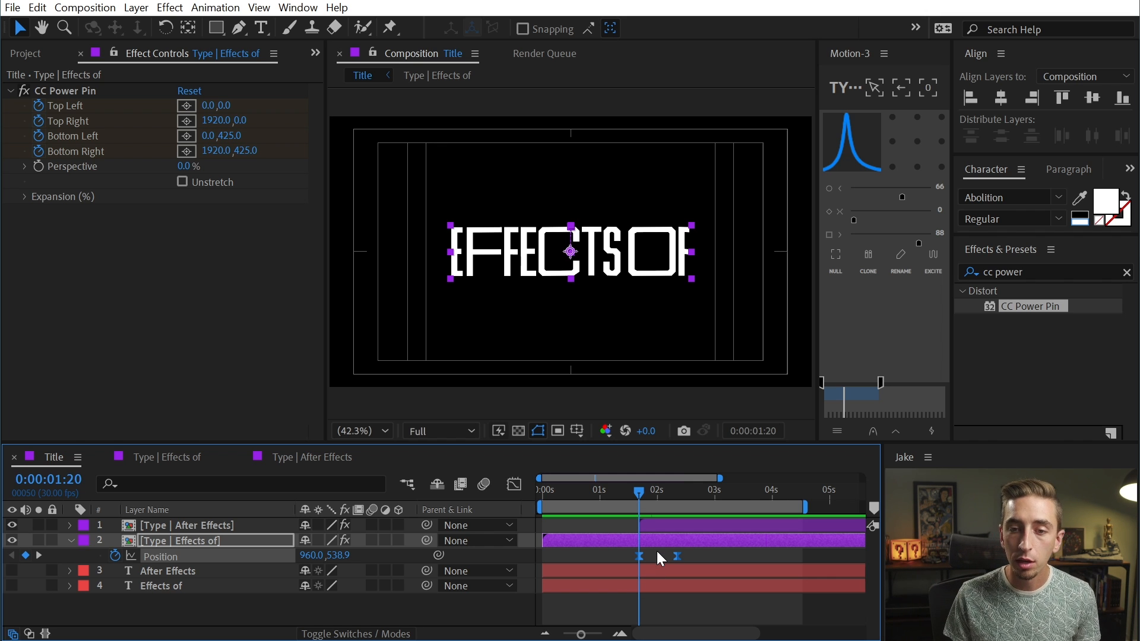
# Split the Type | Effects of layer at 0:00:01:20 and delete the Position keyframes from its earlier segment.
pyautogui.click(638, 539)
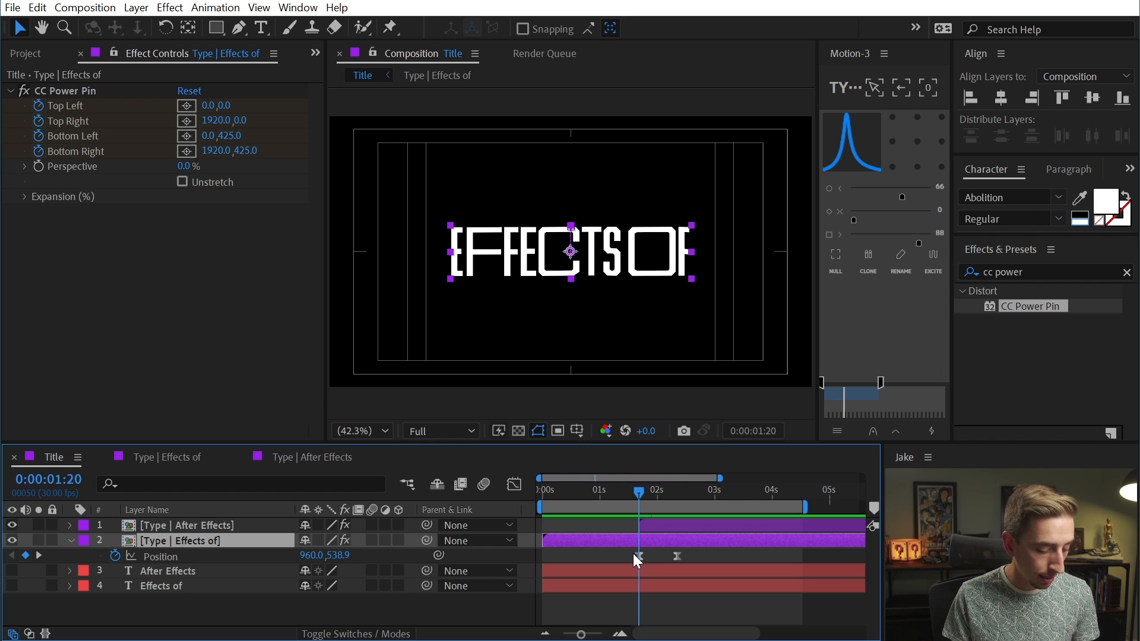
pyautogui.hotkey('ctrl', 'shift', 'd')
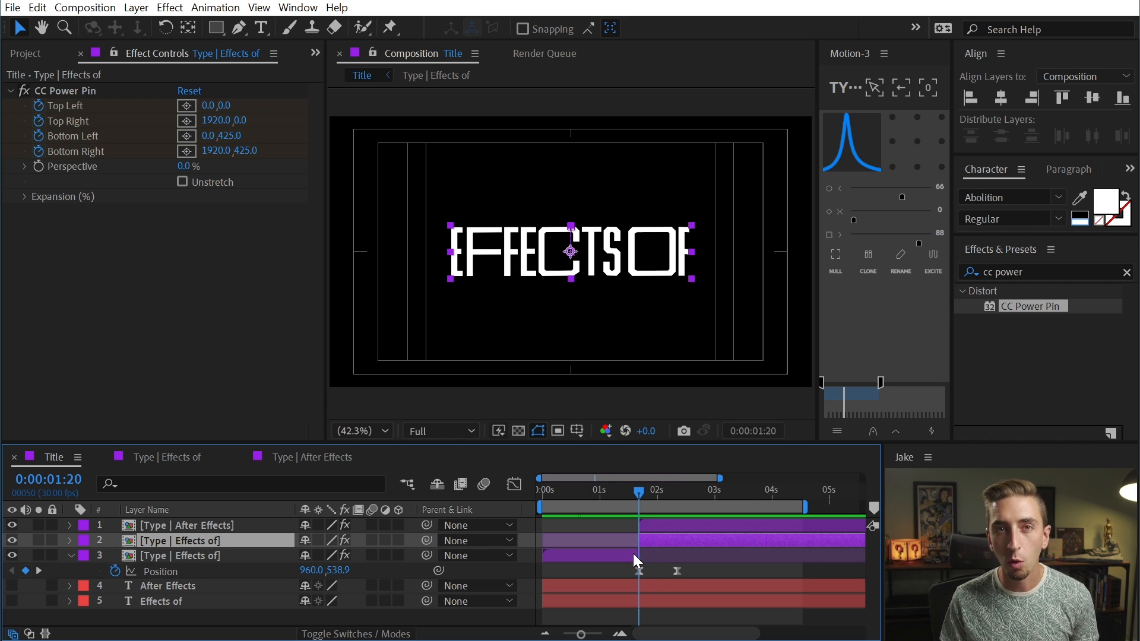
pyautogui.click(630, 554)
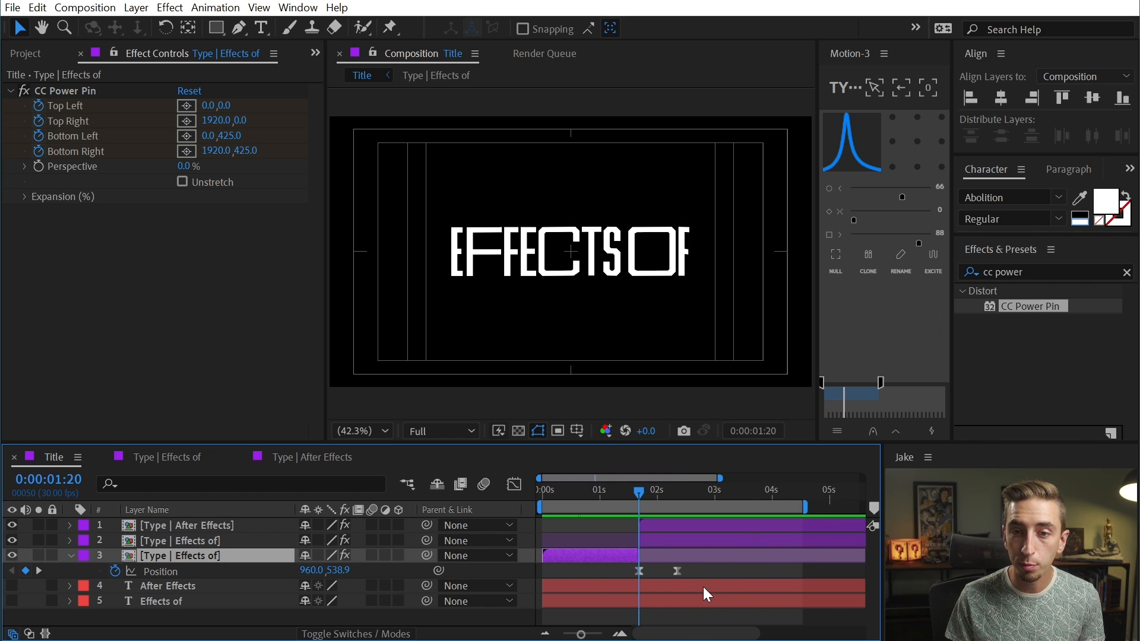
pyautogui.moveTo(689, 568); pyautogui.dragTo(639, 572)
pyautogui.press('Delete')
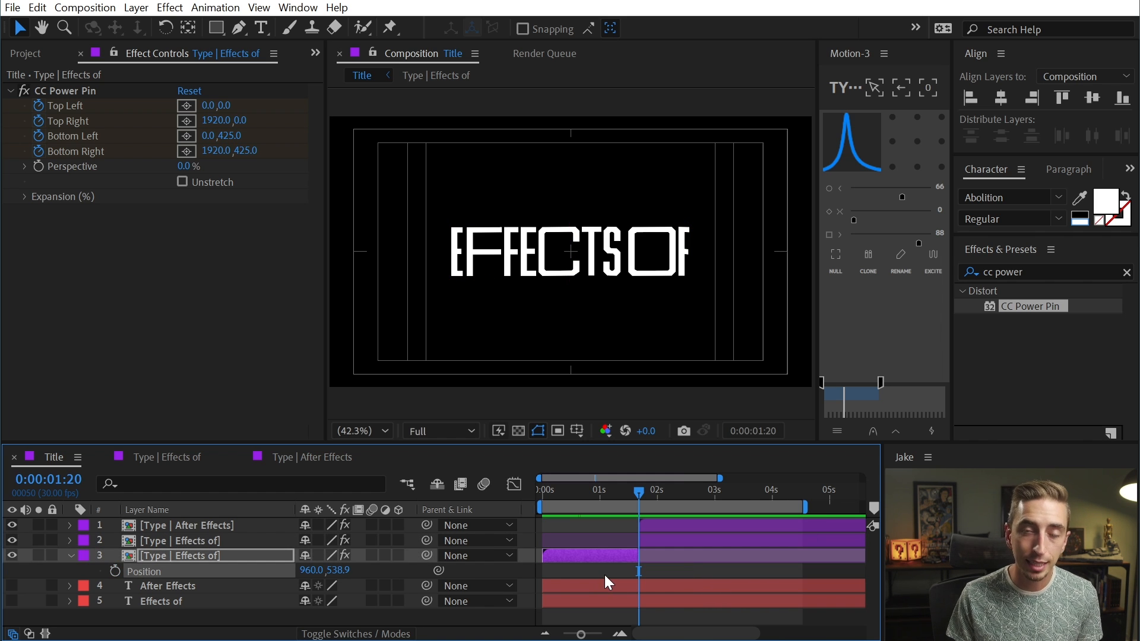
# Hide the Title/Action Safe guides and, at 0:00:00:00, draw a rectangular mask around the first dash of the earlier Type | Effects of segment.
pyautogui.moveTo(635, 491); pyautogui.dragTo(505, 509)
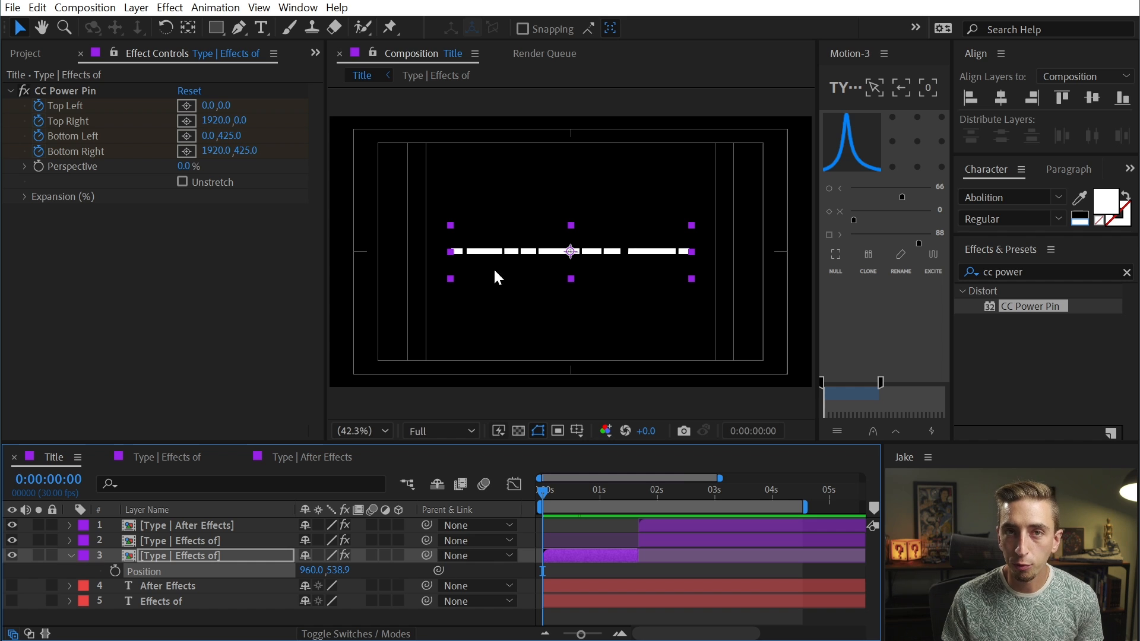
pyautogui.scroll(2, 522, 269)
pyautogui.scroll(-1, 543, 245)
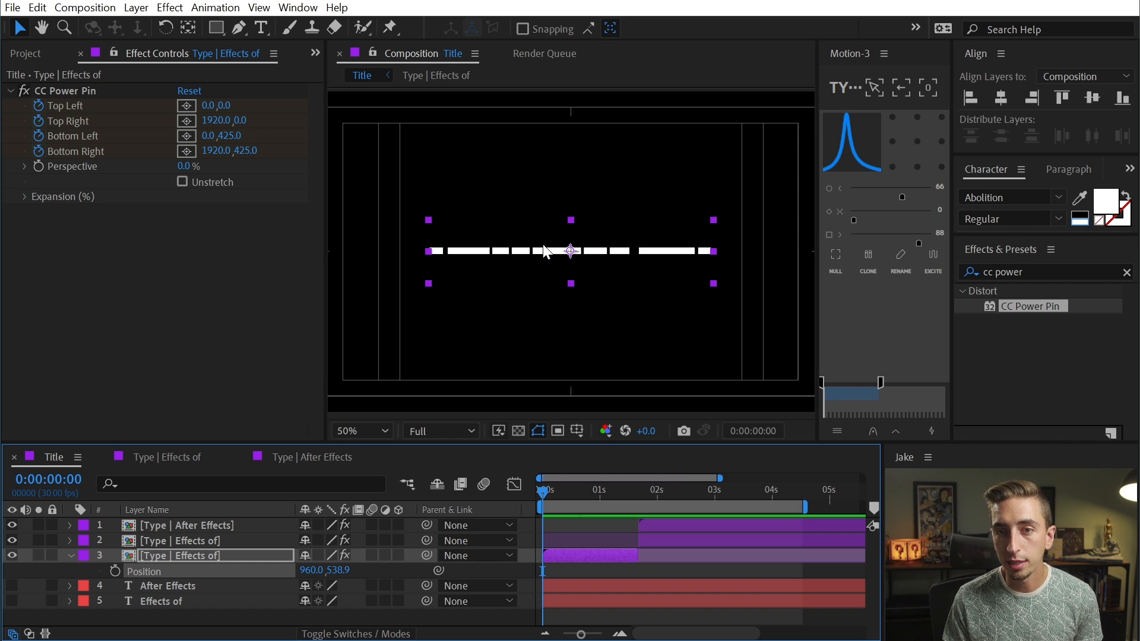
pyautogui.press("'")
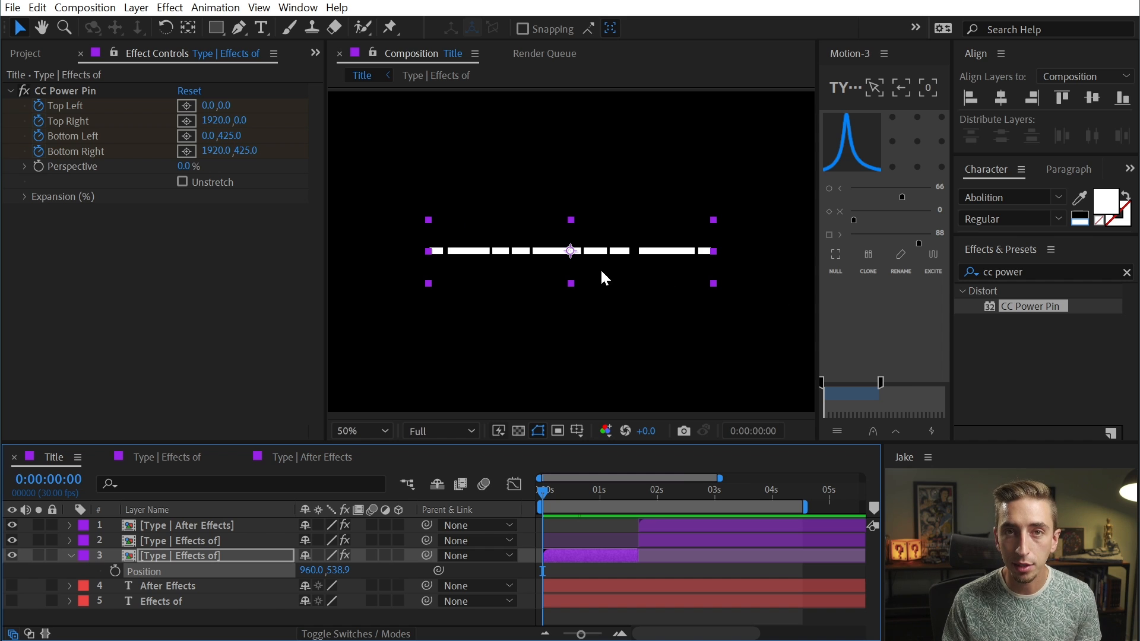
pyautogui.press('z')
pyautogui.click(448, 237)
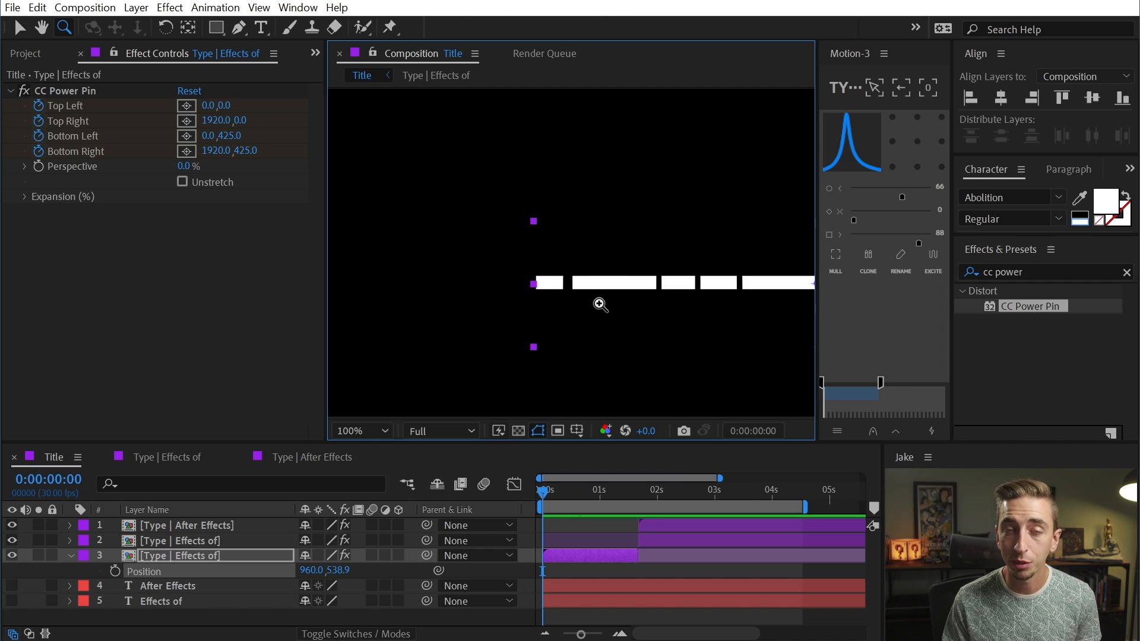
pyautogui.click(216, 28)
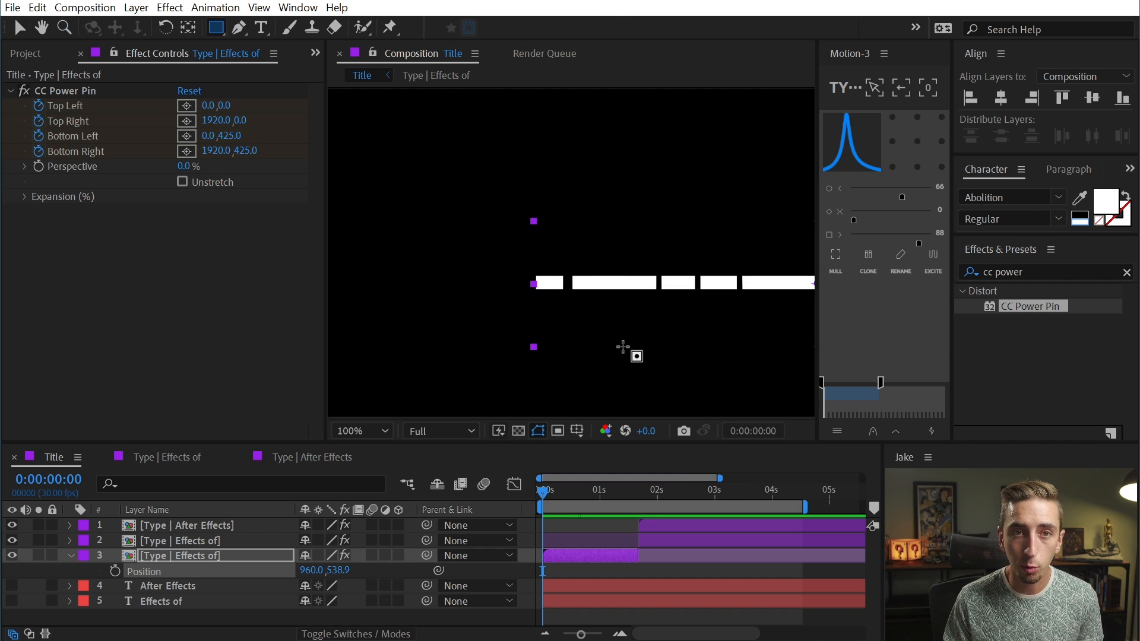
pyautogui.moveTo(516, 258); pyautogui.dragTo(567, 313)
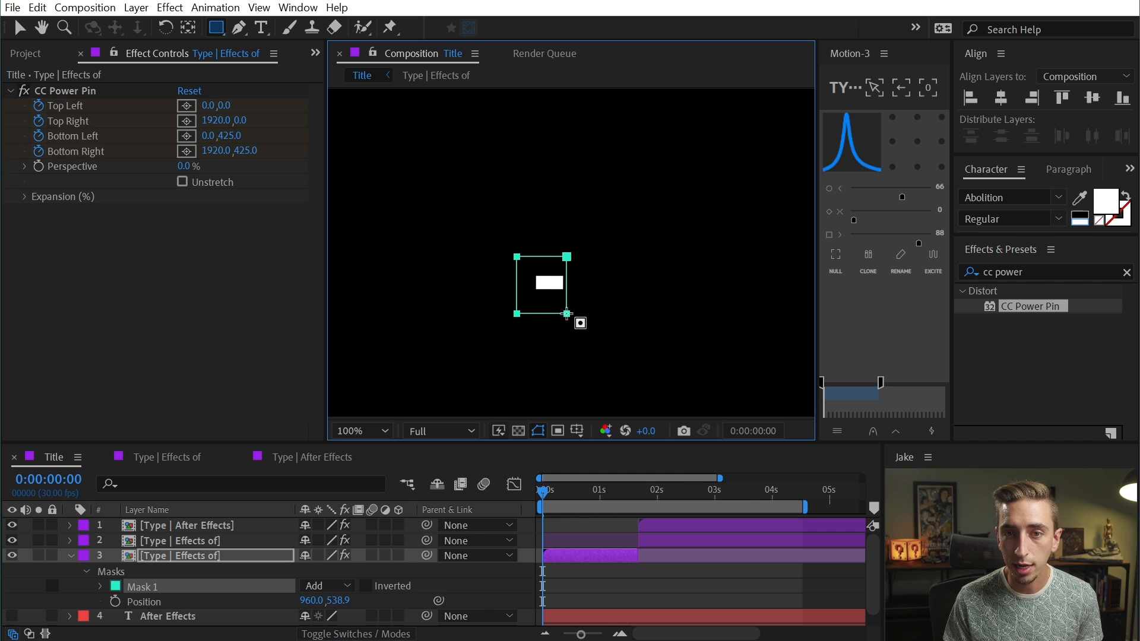
# Rename the masked Type | Effects of segment as Dash 1.
pyautogui.click(575, 562)
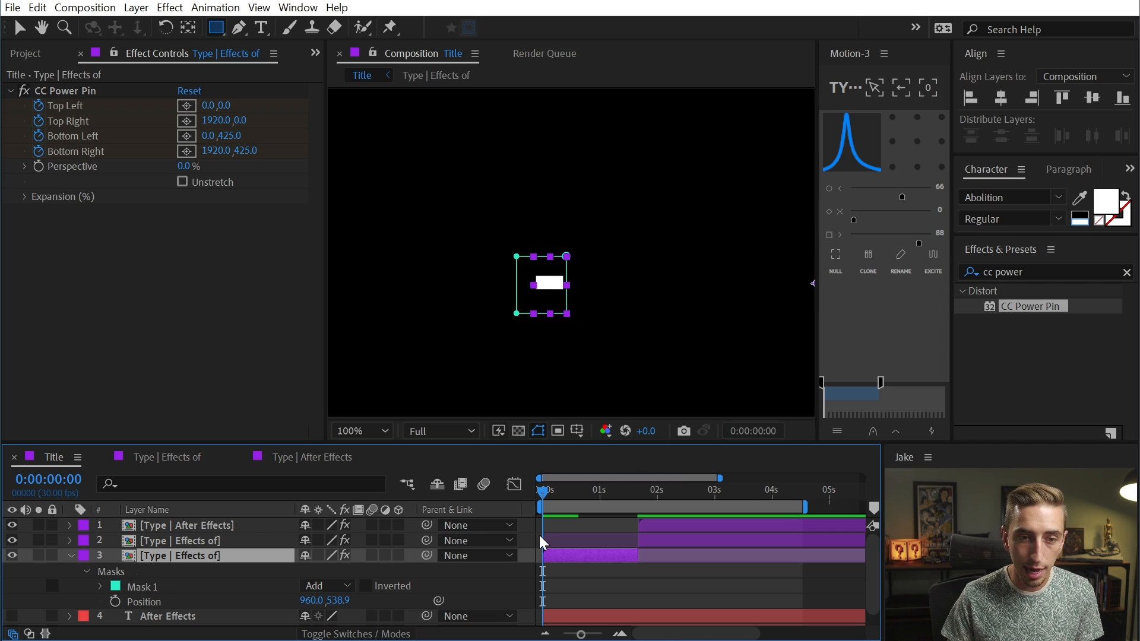
pyautogui.press('Return')
pyautogui.write('Dash 1')
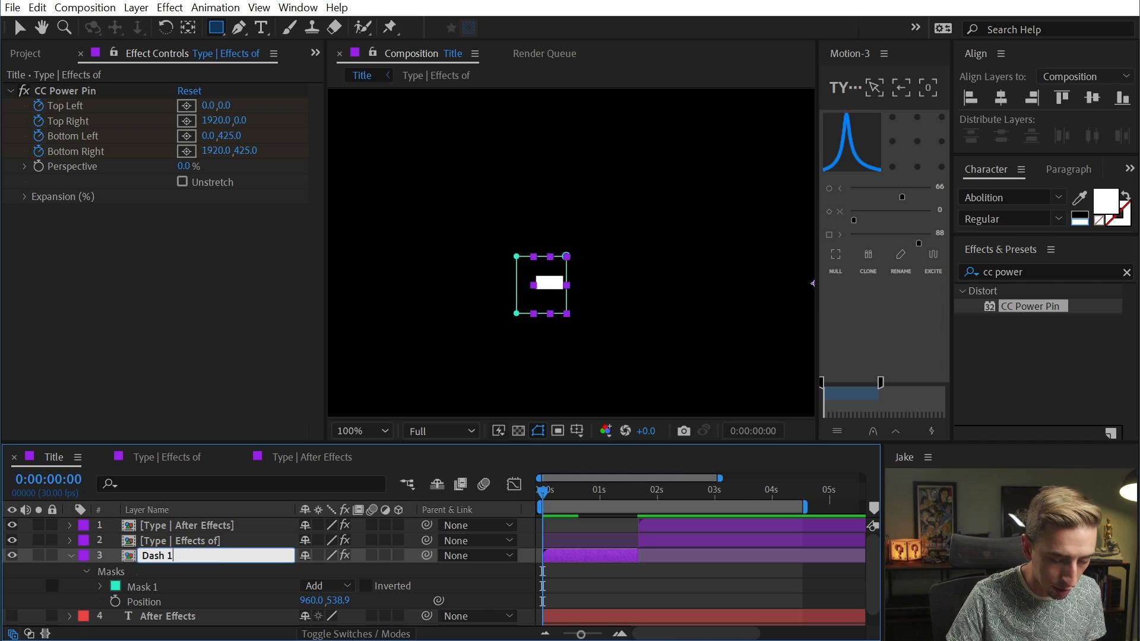
pyautogui.press('Return')
# Duplicate the dash layer twice and reshape the copies' masks to isolate the second and third dashes.
pyautogui.hotkey('ctrl', 'd')
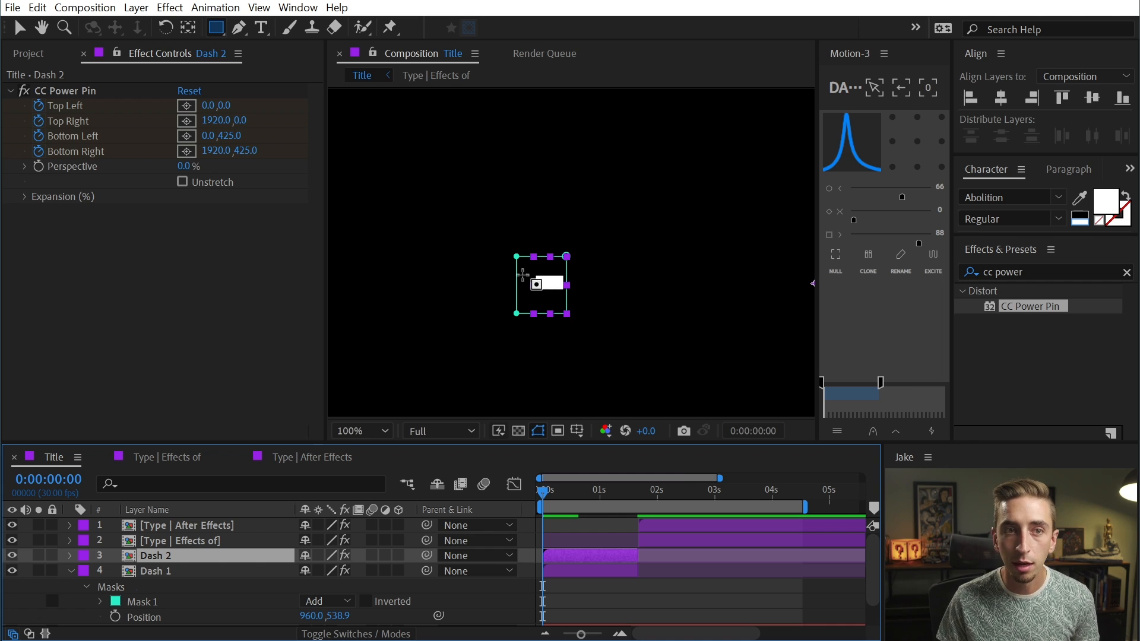
pyautogui.press('v')
pyautogui.moveTo(516, 284); pyautogui.dragTo(659, 286)
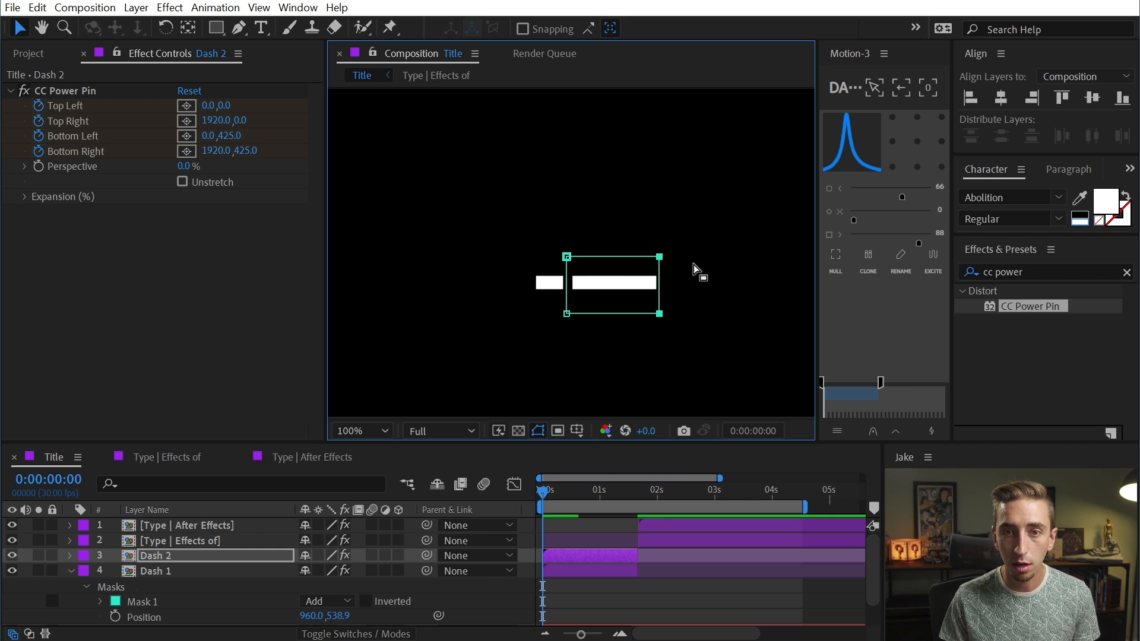
pyautogui.click(167, 558)
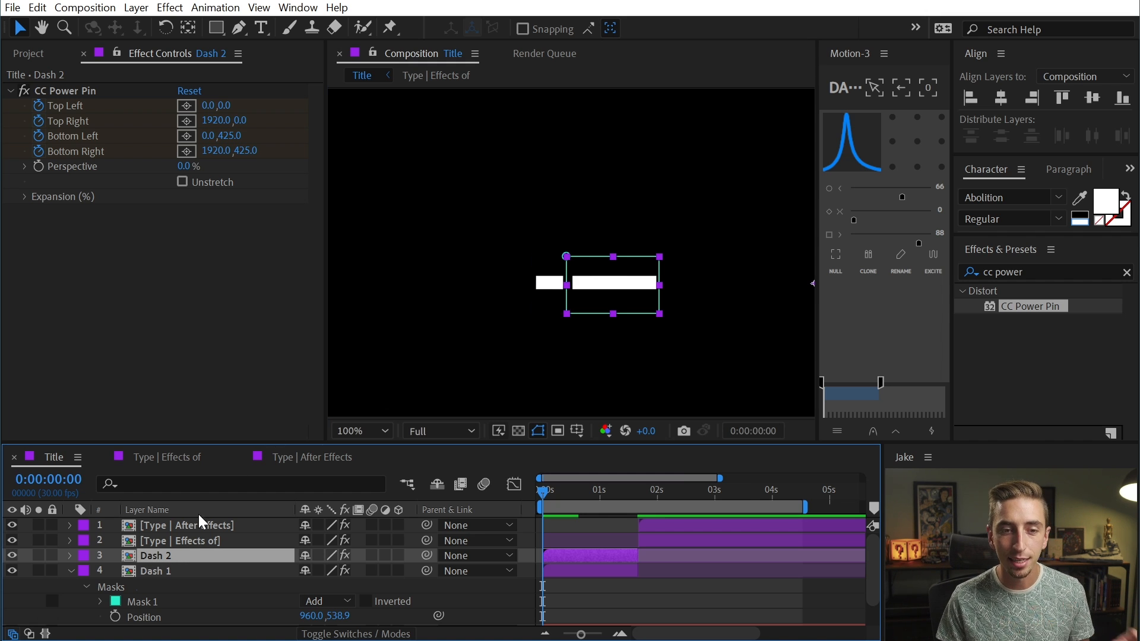
pyautogui.hotkey('ctrl', 'd')
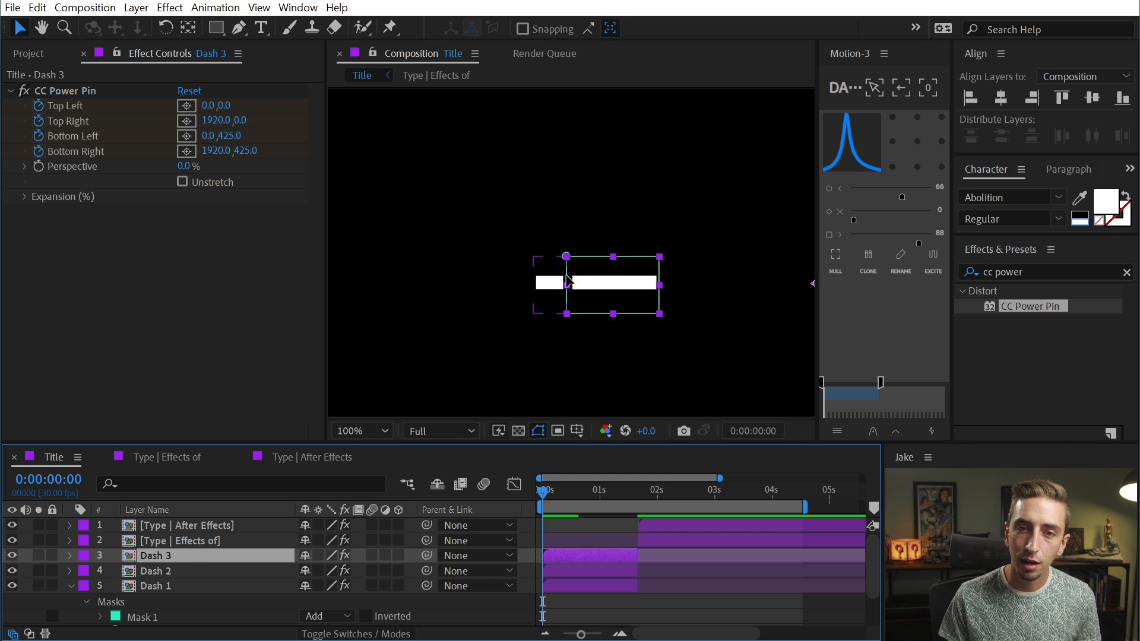
pyautogui.moveTo(567, 279); pyautogui.dragTo(699, 286)
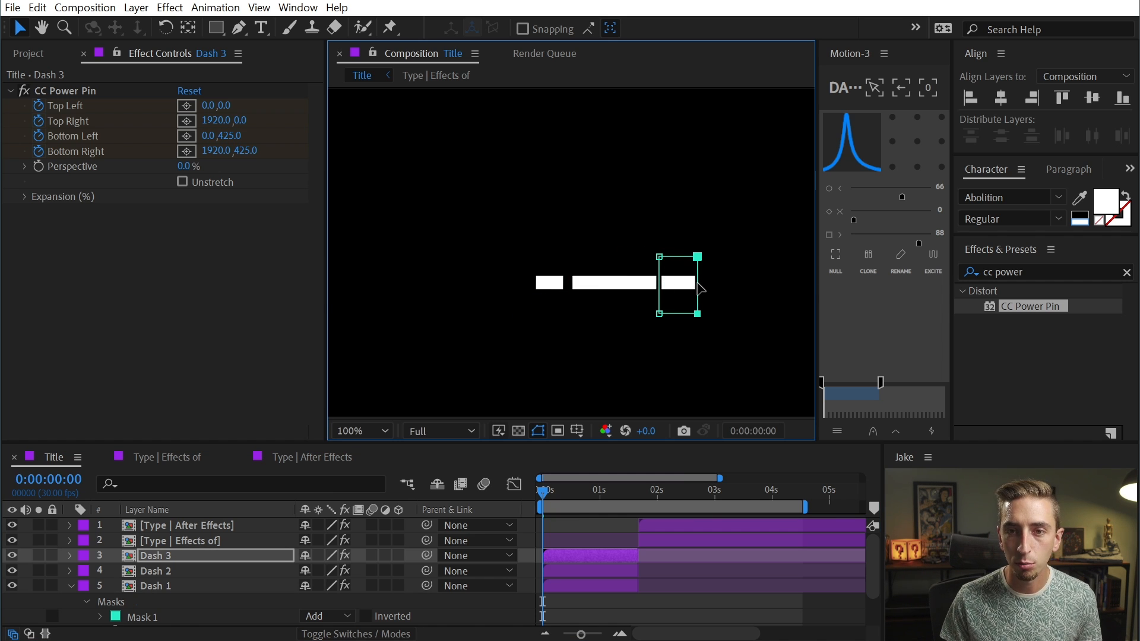
# Keep duplicating the newest dash layer up to Dash 9, fitting each copy's mask around its own remaining dash.
pyautogui.click(189, 563)
pyautogui.hotkey('ctrl', 'd')
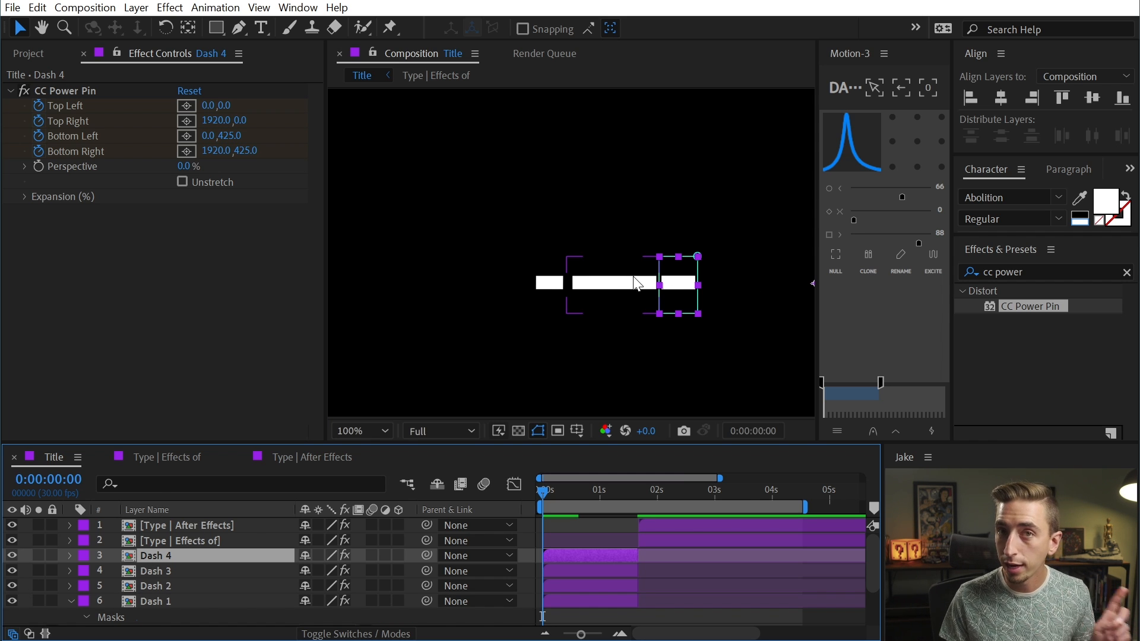
pyautogui.moveTo(659, 276); pyautogui.dragTo(583, 286)
pyautogui.click(155, 556)
pyautogui.hotkey('ctrl', 'd')
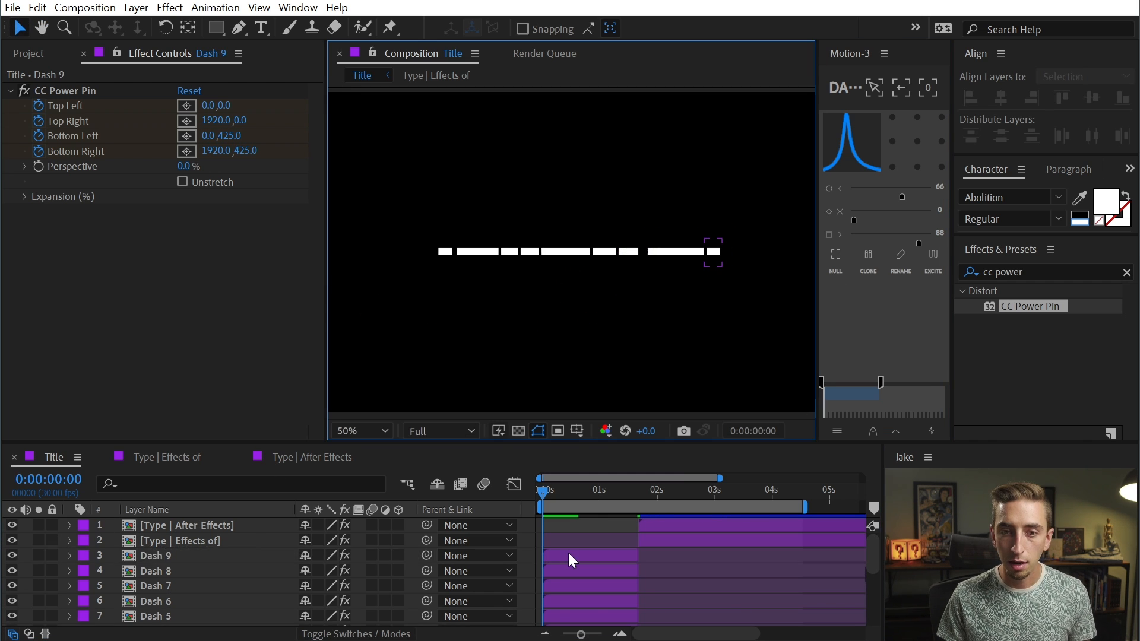
# Centre the anchor points of the Dash 1 through Dash 9 layers in their layer content.
pyautogui.click(569, 558)
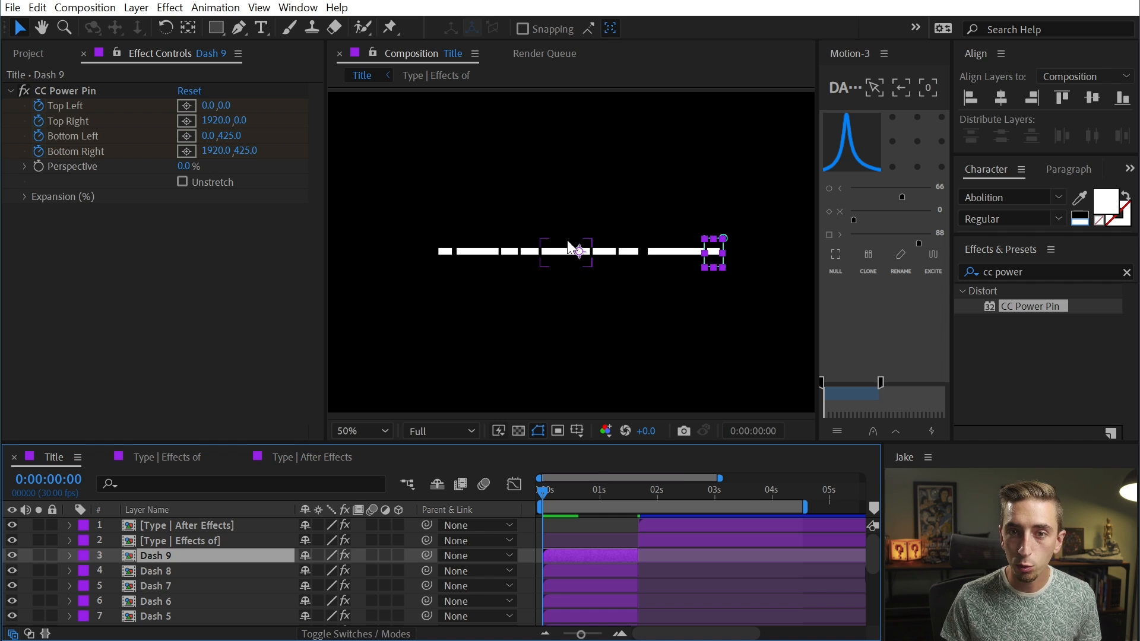
pyautogui.scroll(-4, 629, 571)
pyautogui.keyDown('shift'); pyautogui.click(589, 546); pyautogui.keyUp('shift')
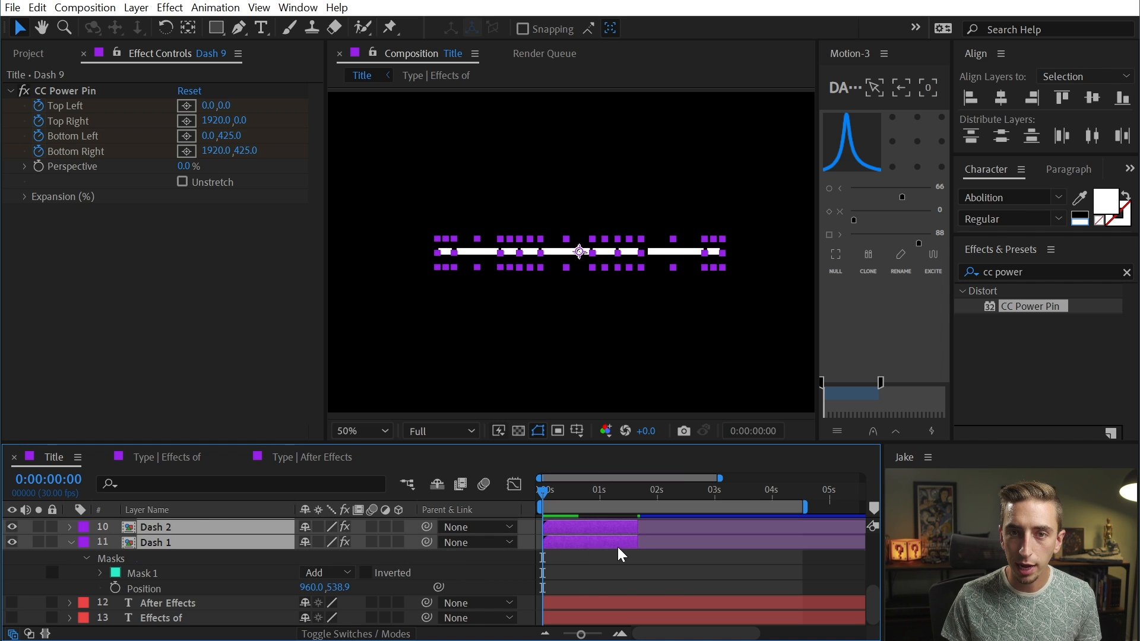
pyautogui.scroll(4, 617, 547)
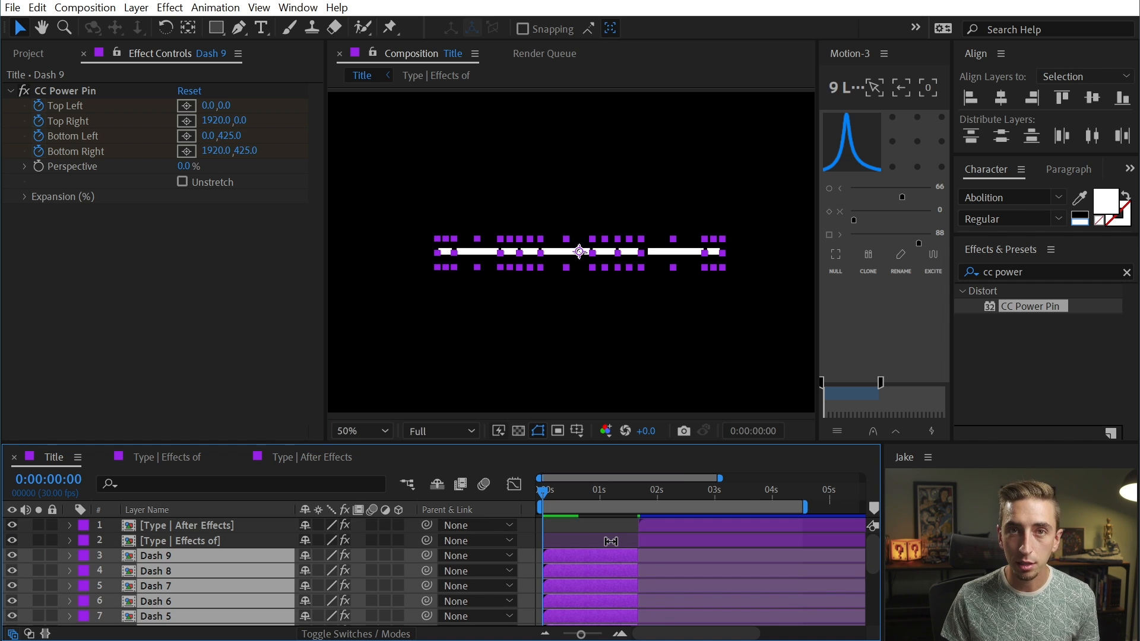
pyautogui.rightClick(567, 247)
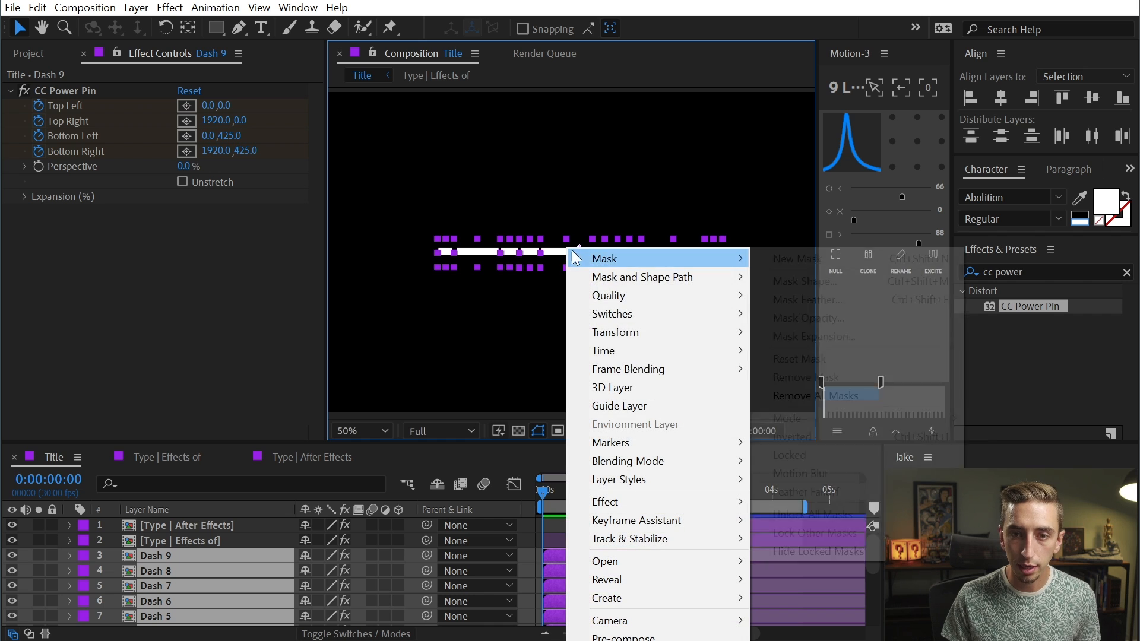
pyautogui.moveTo(650, 340)
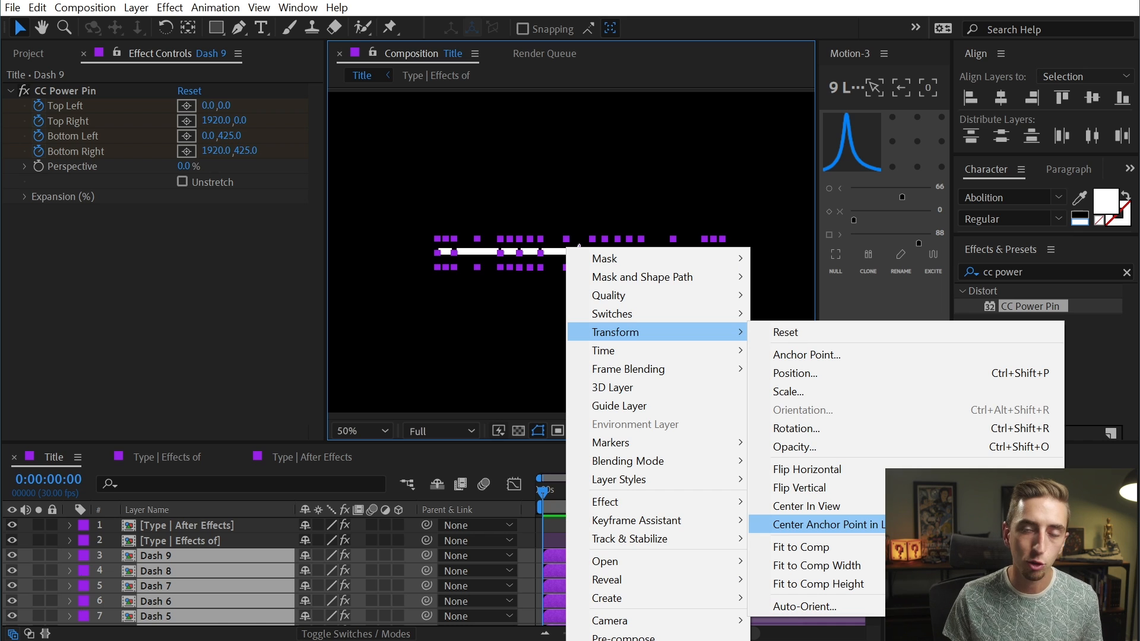
pyautogui.click(826, 524)
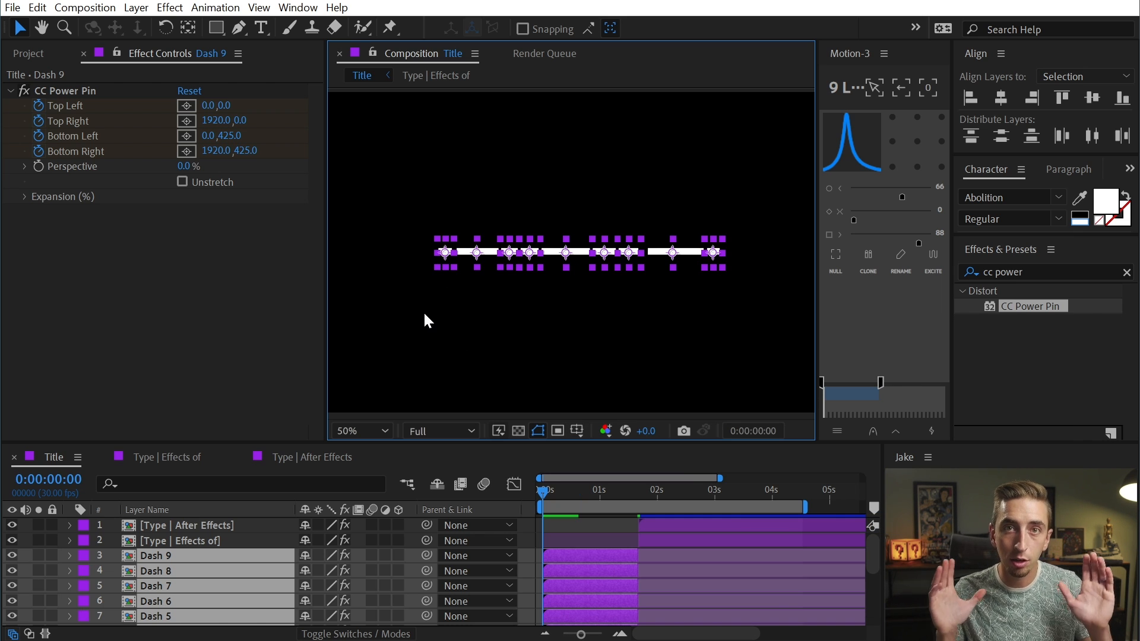
# Keyframe all nine dashes' Position at 0:00:00:20, and at 0:00:00:00 move them straight down below the frame to Y 1113.
pyautogui.click(485, 499)
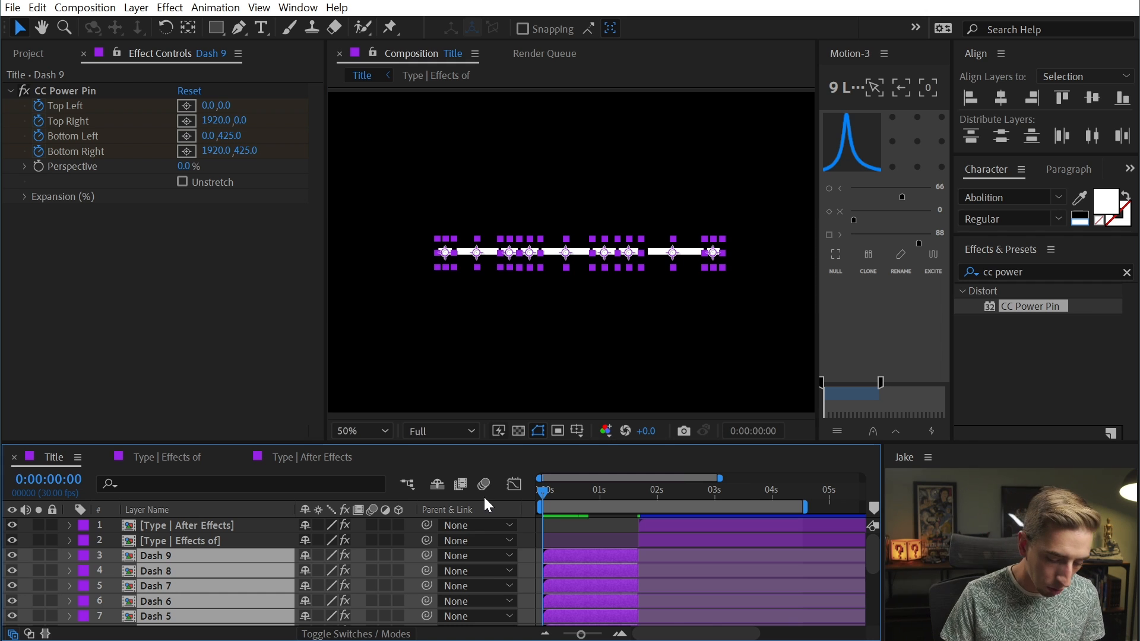
pyautogui.press('space')
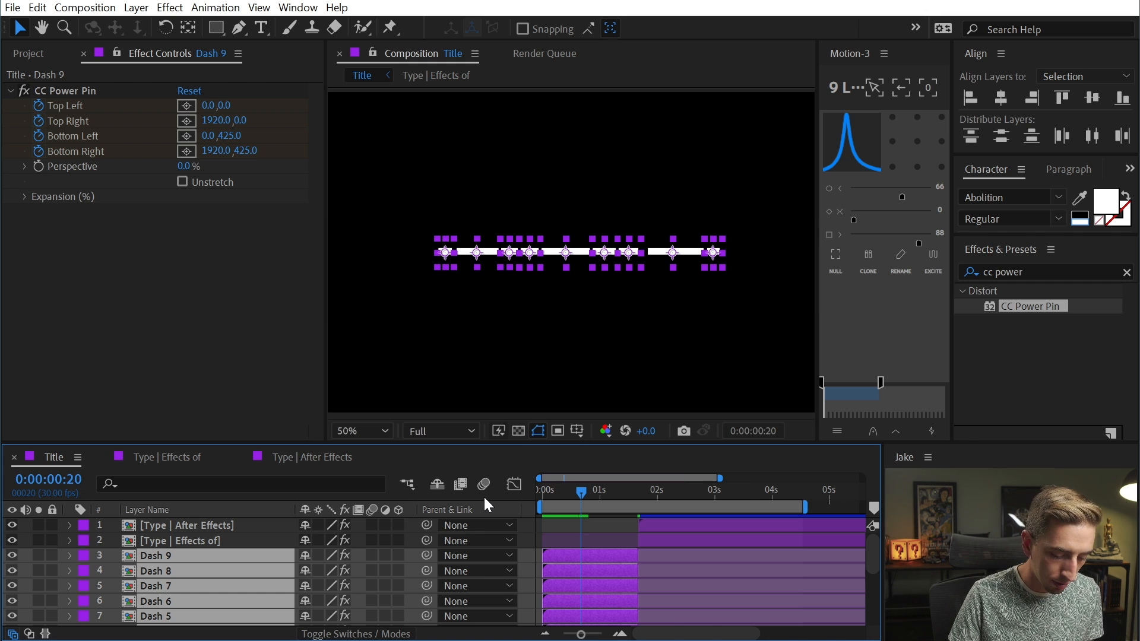
pyautogui.hotkey('alt', 'shift', 'p')
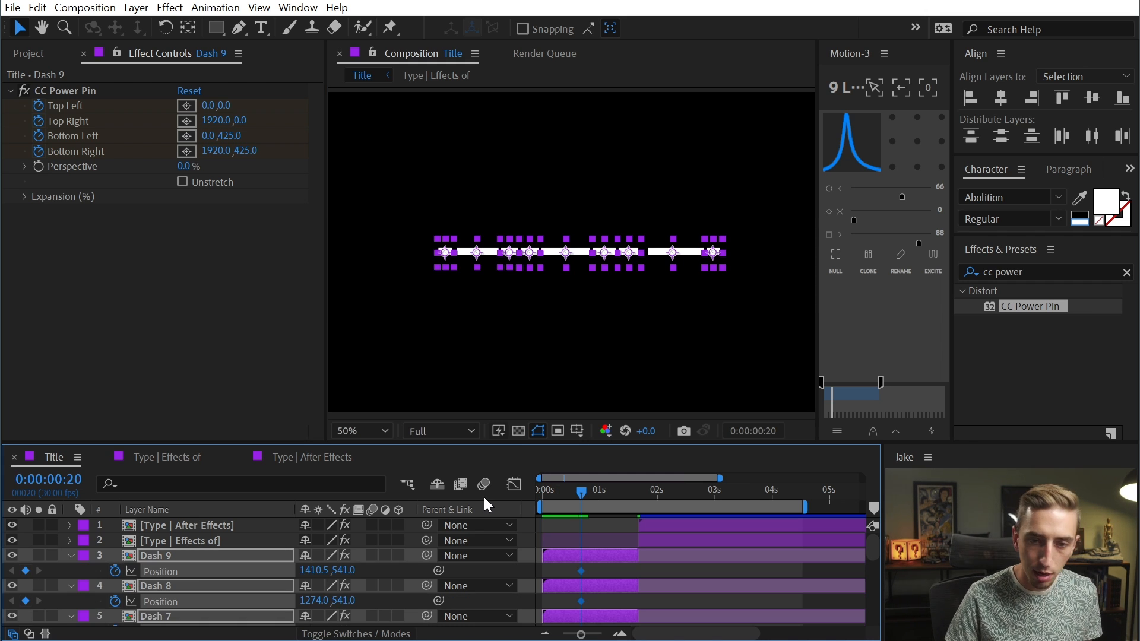
pyautogui.moveTo(584, 504); pyautogui.dragTo(484, 496)
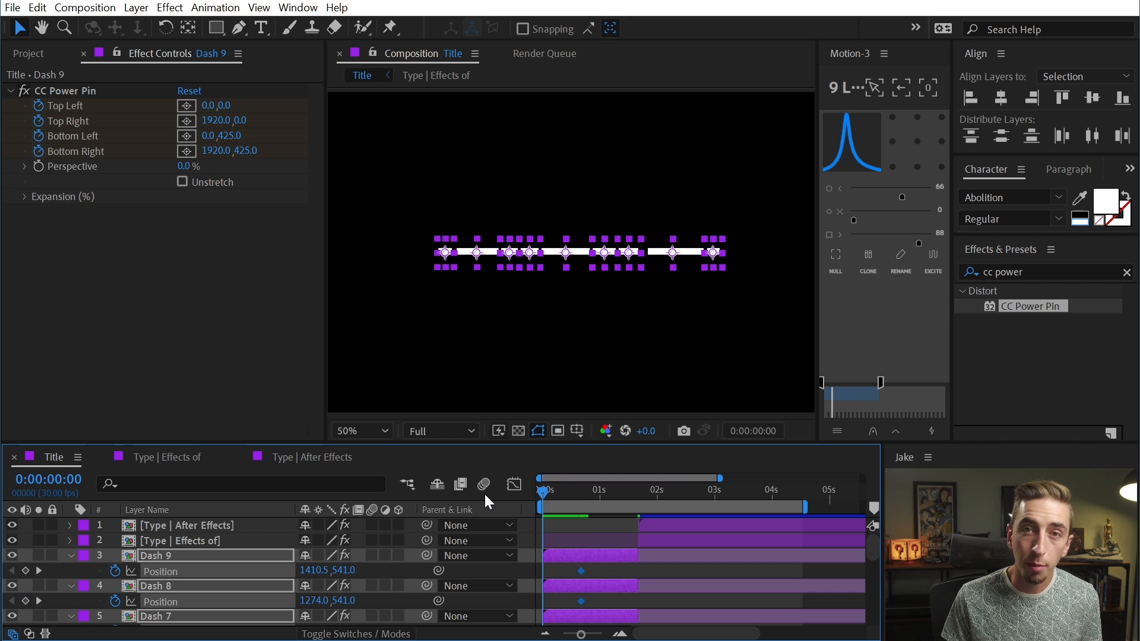
pyautogui.moveTo(534, 256); pyautogui.dragTo(545, 420)
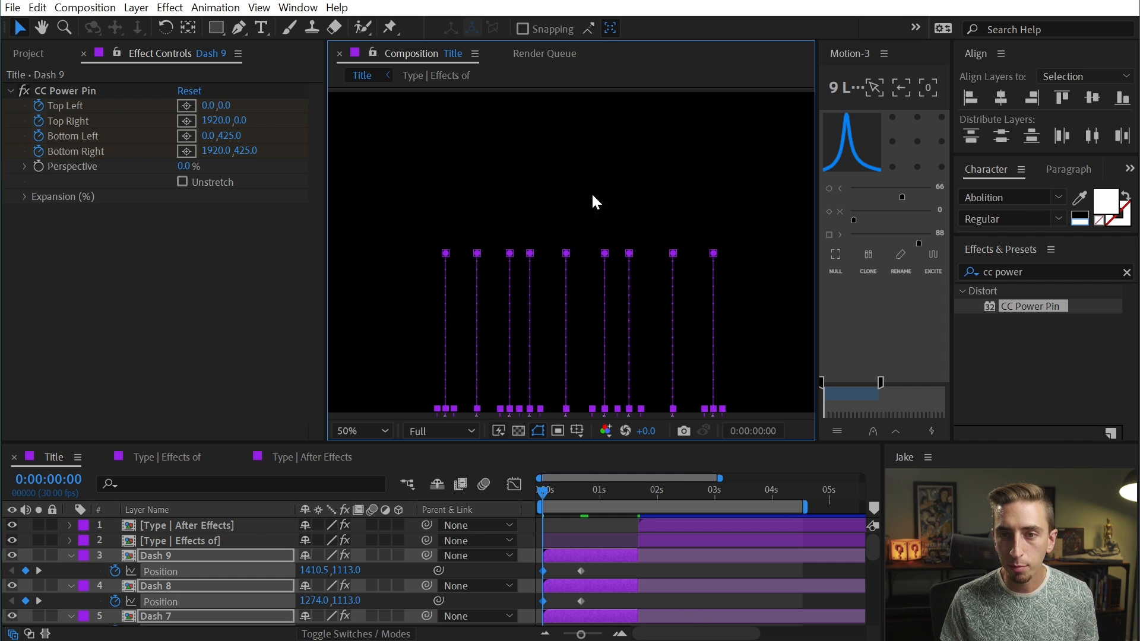
# Stagger the dashes' Position keyframe pairs so each layer from Dash 2 through Dash 9 starts one frame after the previous one.
pyautogui.scroll(-10, 647, 575)
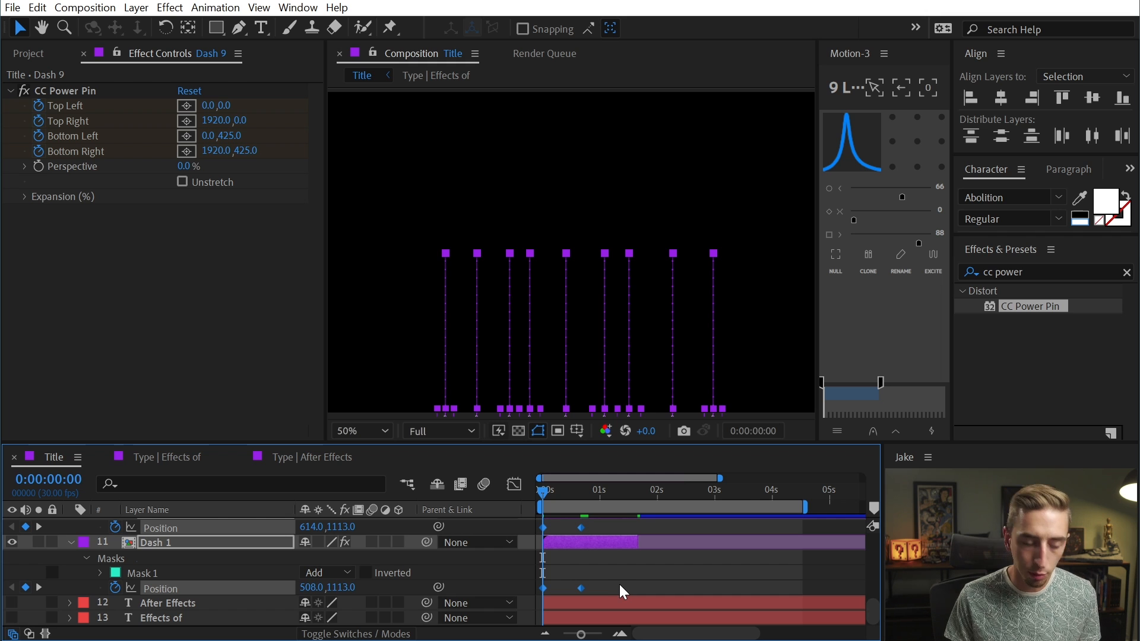
pyautogui.scroll(8, 615, 566)
pyautogui.press('`')
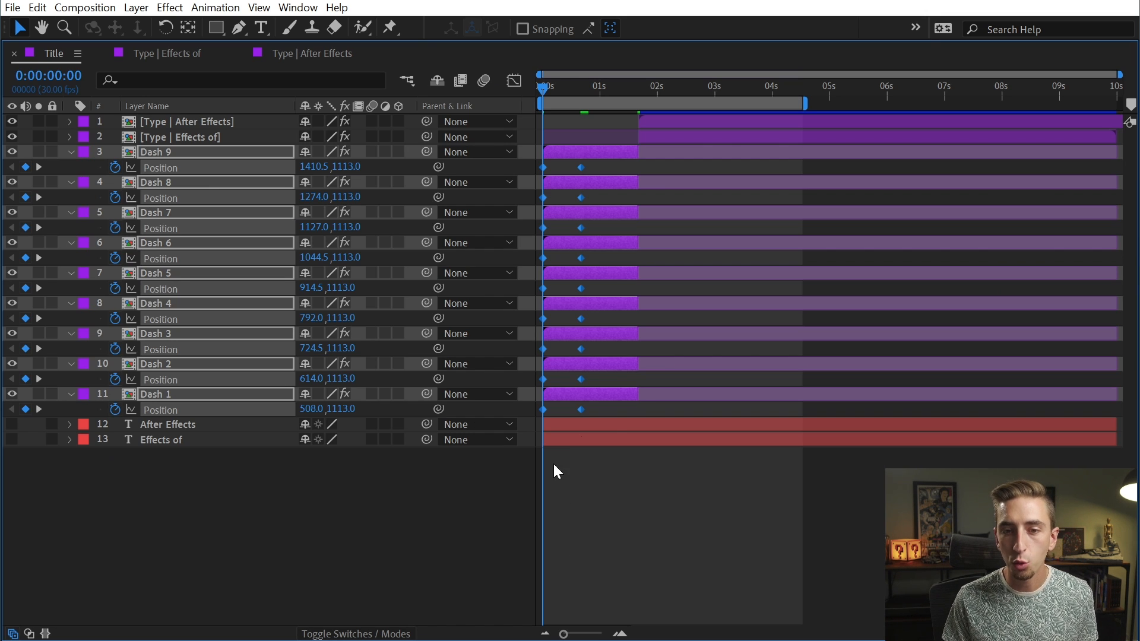
pyautogui.moveTo(606, 165); pyautogui.dragTo(521, 383)
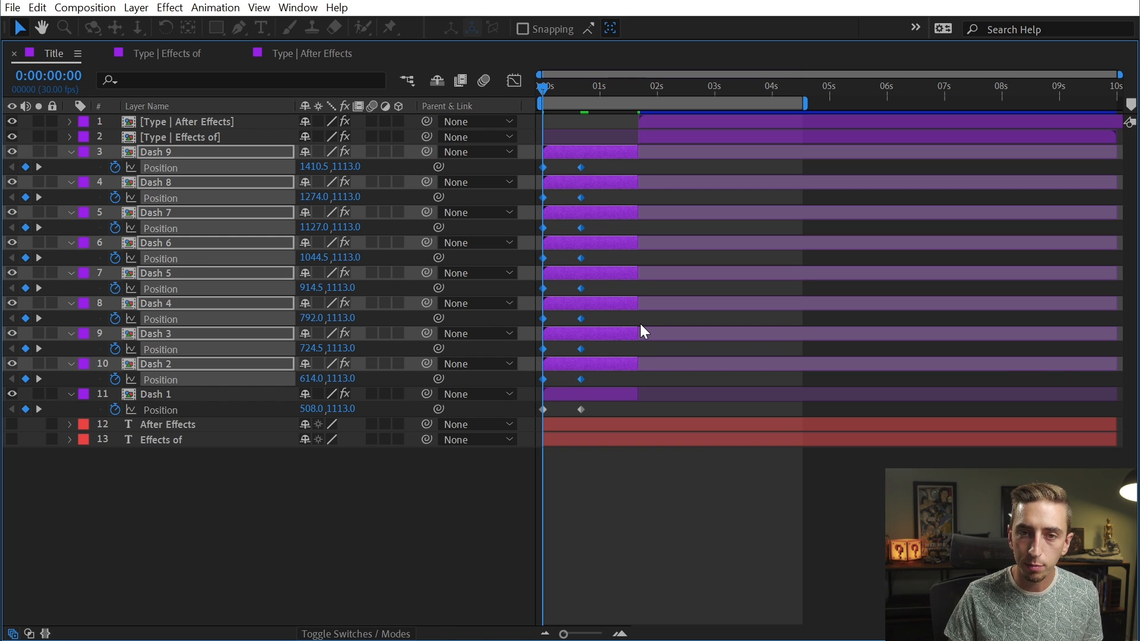
pyautogui.hotkey('alt', 'Right')
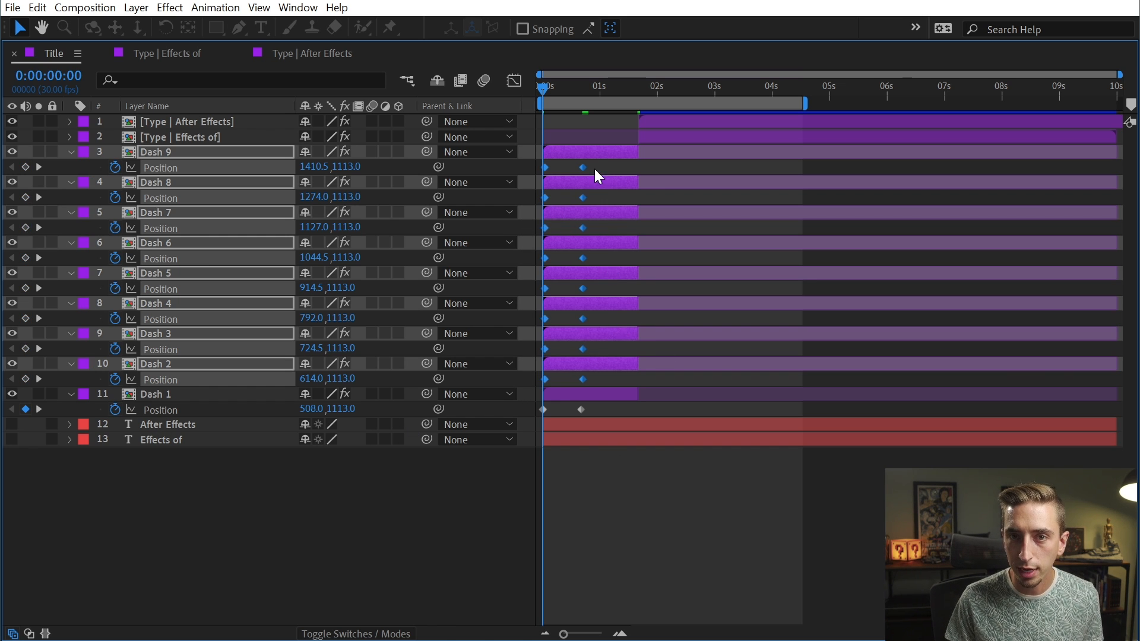
pyautogui.moveTo(594, 168); pyautogui.dragTo(533, 347)
pyautogui.hotkey('alt', 'Right')
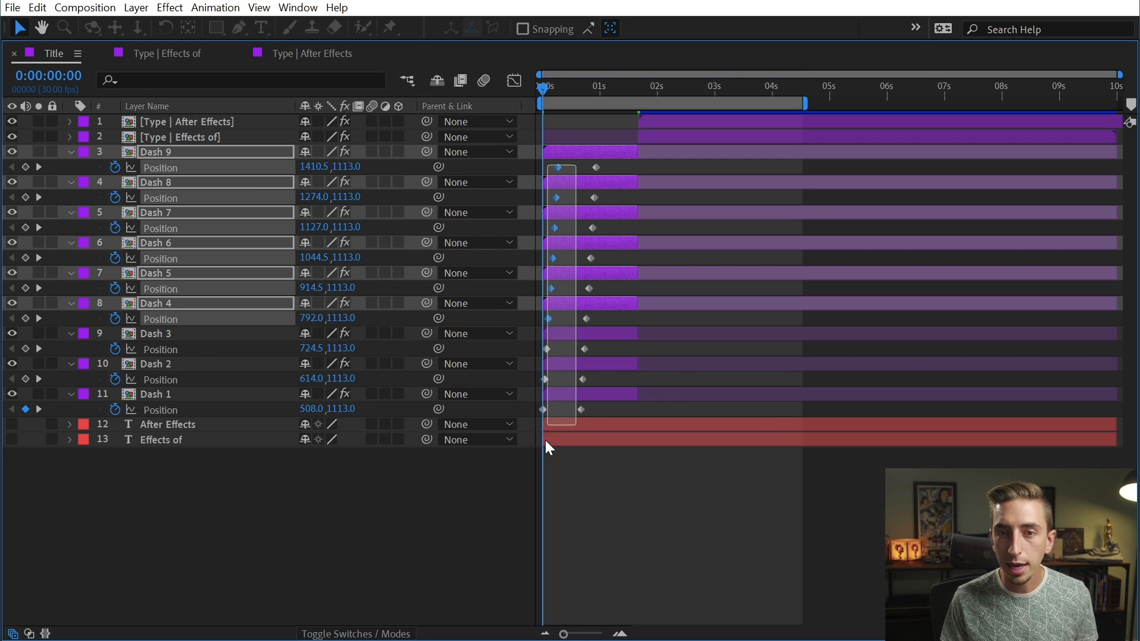
# Widen the stagger of the dashes' starting Position keyframes, tighten the stagger of their ending keyframes, and preview the motion.
pyautogui.moveTo(545, 440); pyautogui.dragTo(613, 222)
pyautogui.moveTo(567, 160); pyautogui.dragTo(525, 414)
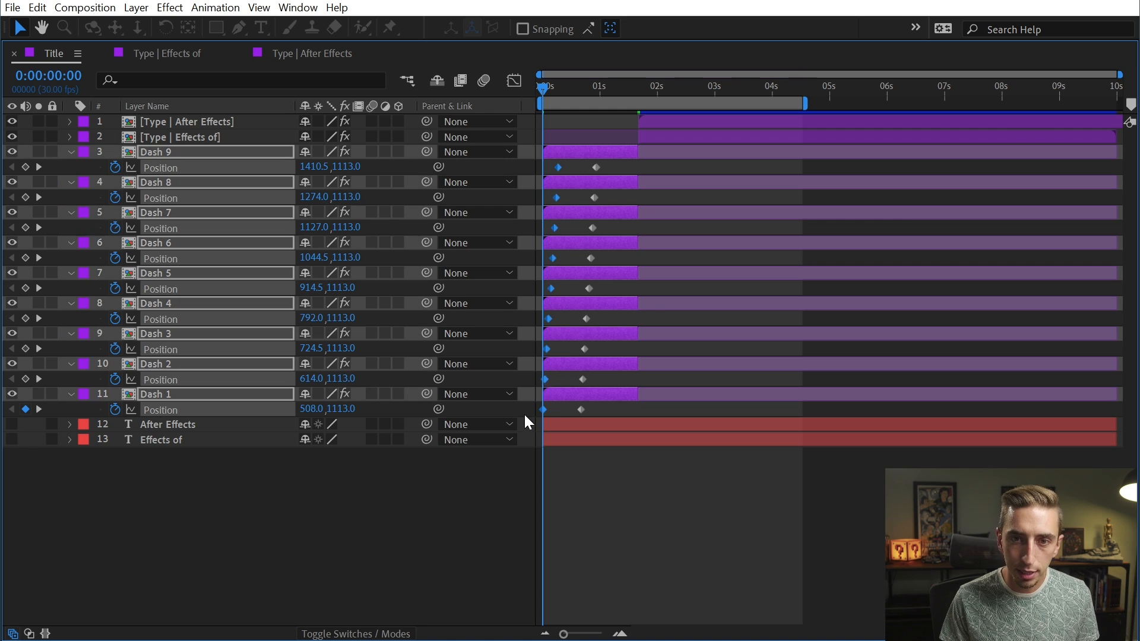
pyautogui.moveTo(562, 169); pyautogui.dragTo(589, 410)
pyautogui.press('`')
pyautogui.press('space')
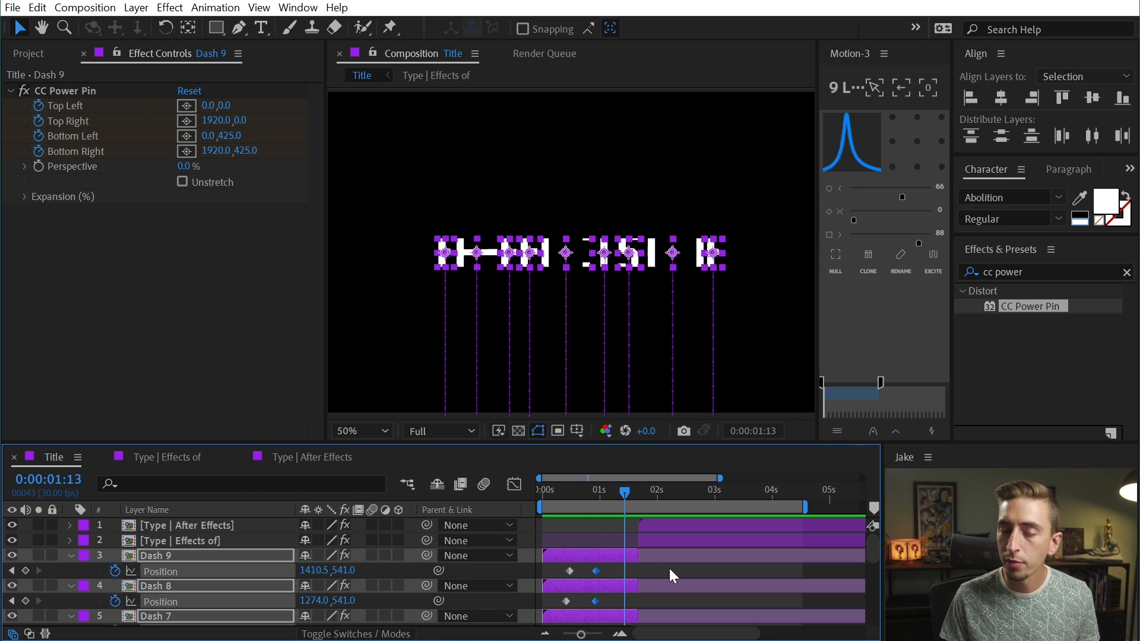
# Ease all nine dashes' Position keyframes with the middle Motion-3 curve preset and preview the result from 0:00:00:00.
pyautogui.scroll(-5, 642, 583)
pyautogui.press('space')
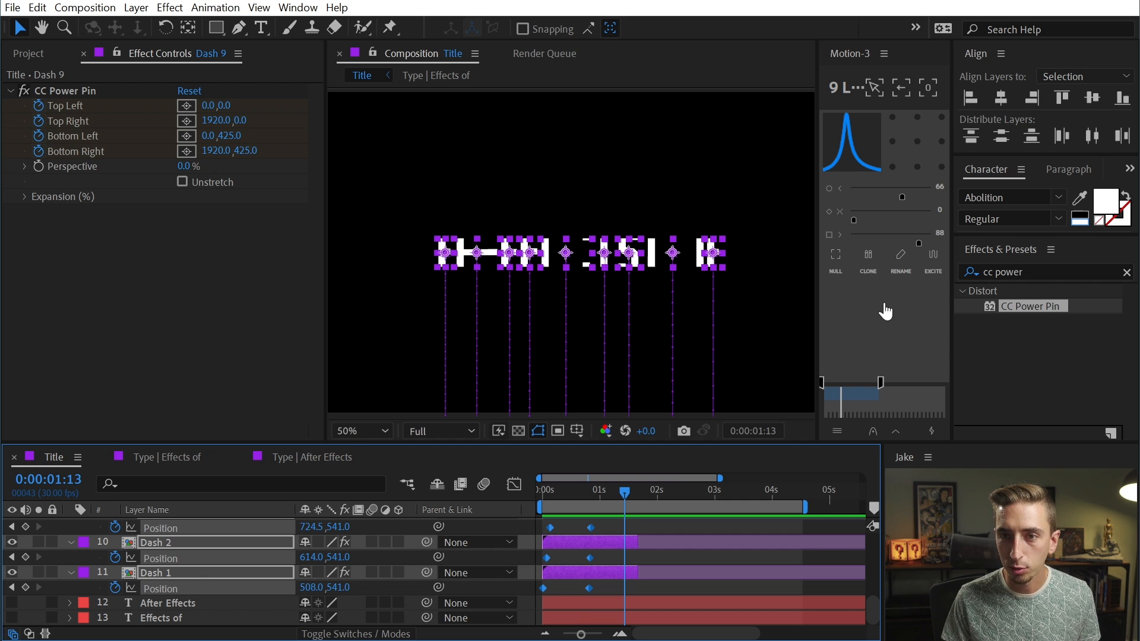
pyautogui.moveTo(818, 349); pyautogui.dragTo(630, 348)
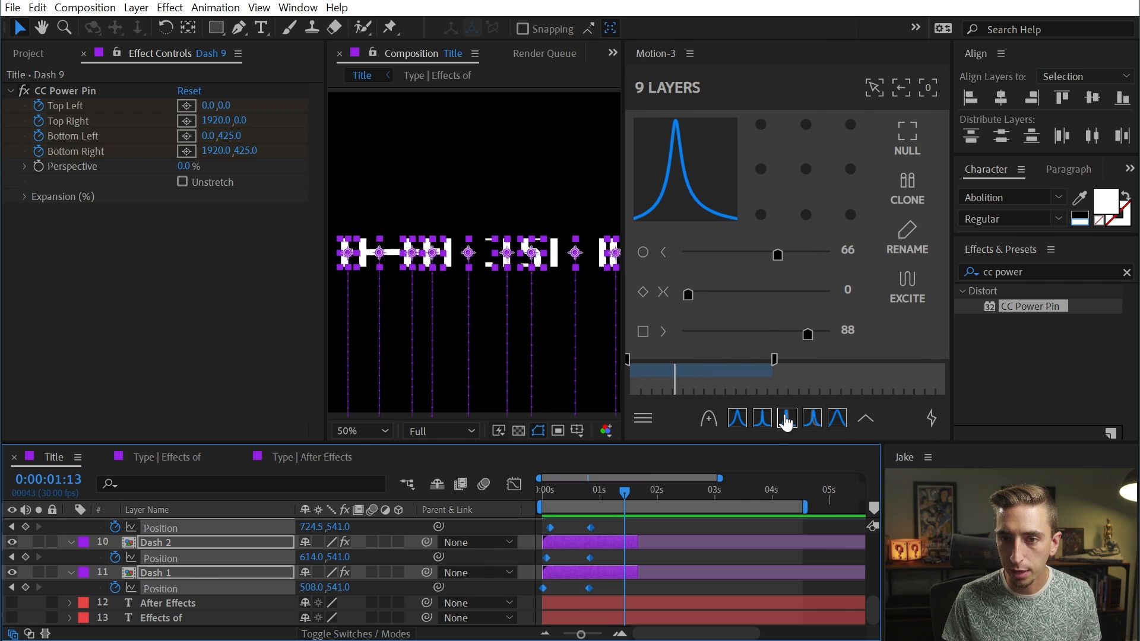
pyautogui.click(787, 418)
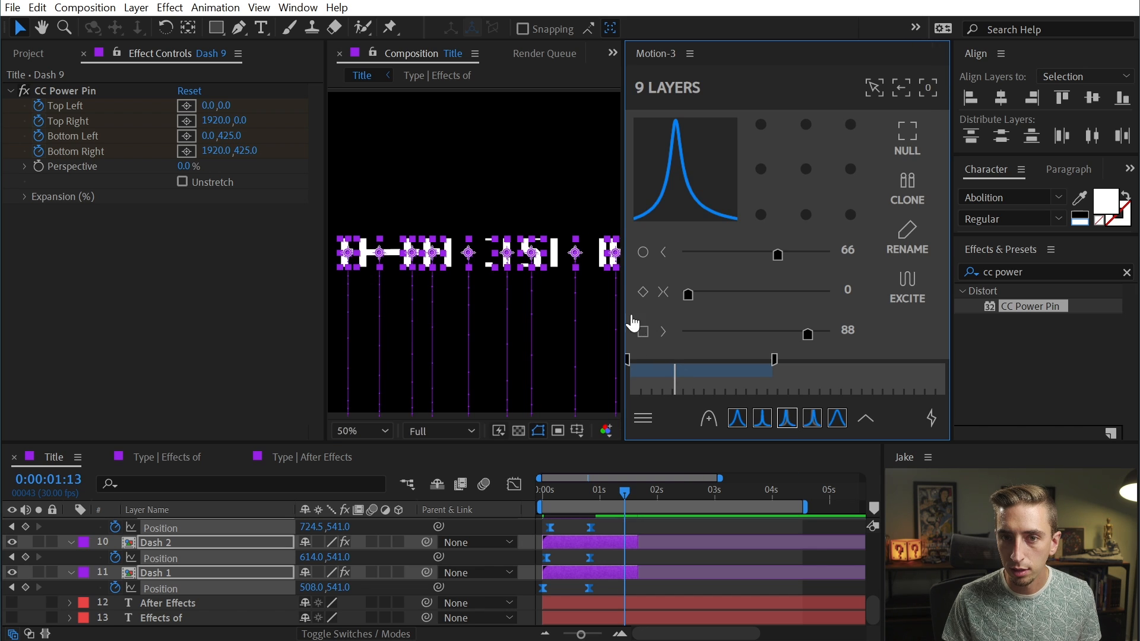
pyautogui.moveTo(624, 324); pyautogui.dragTo(905, 325)
pyautogui.moveTo(625, 492); pyautogui.dragTo(542, 493)
pyautogui.press('space')
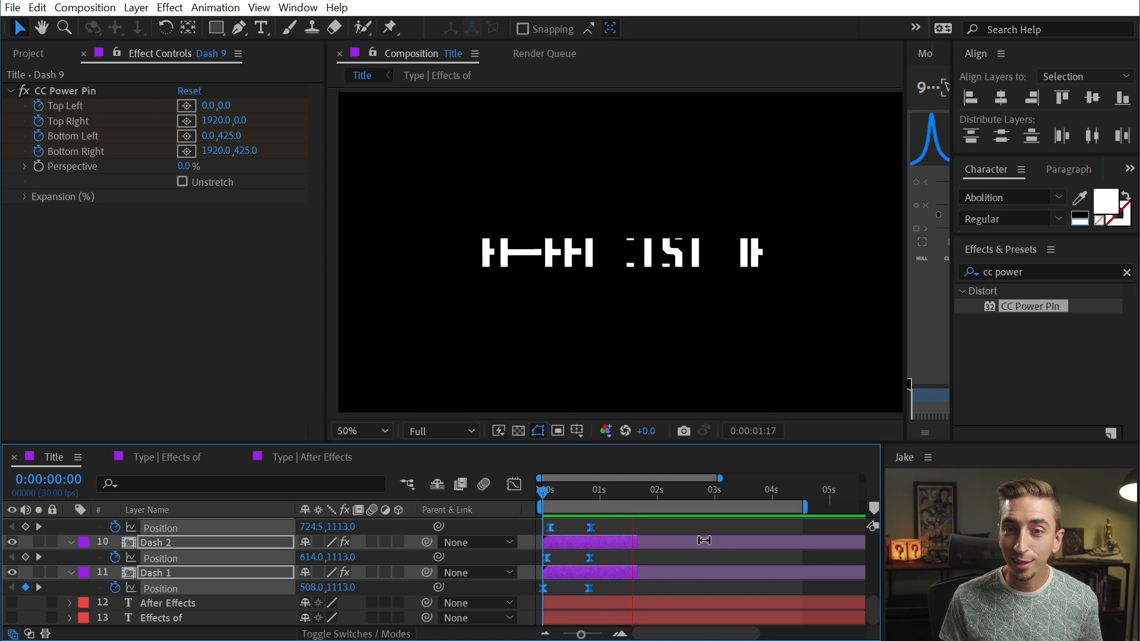
# At 0:00:01:15, enlarge the dash layers' masks around their stretched letters, starting with Dash 1.
pyautogui.moveTo(621, 489); pyautogui.dragTo(629, 492)
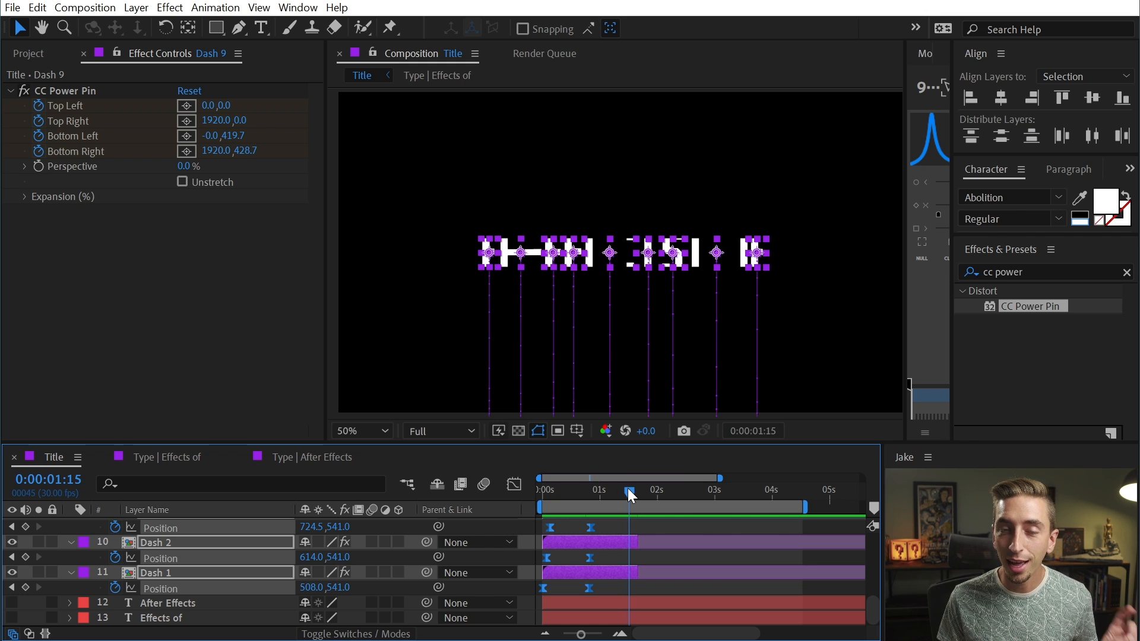
pyautogui.click(668, 579)
pyautogui.click(609, 573)
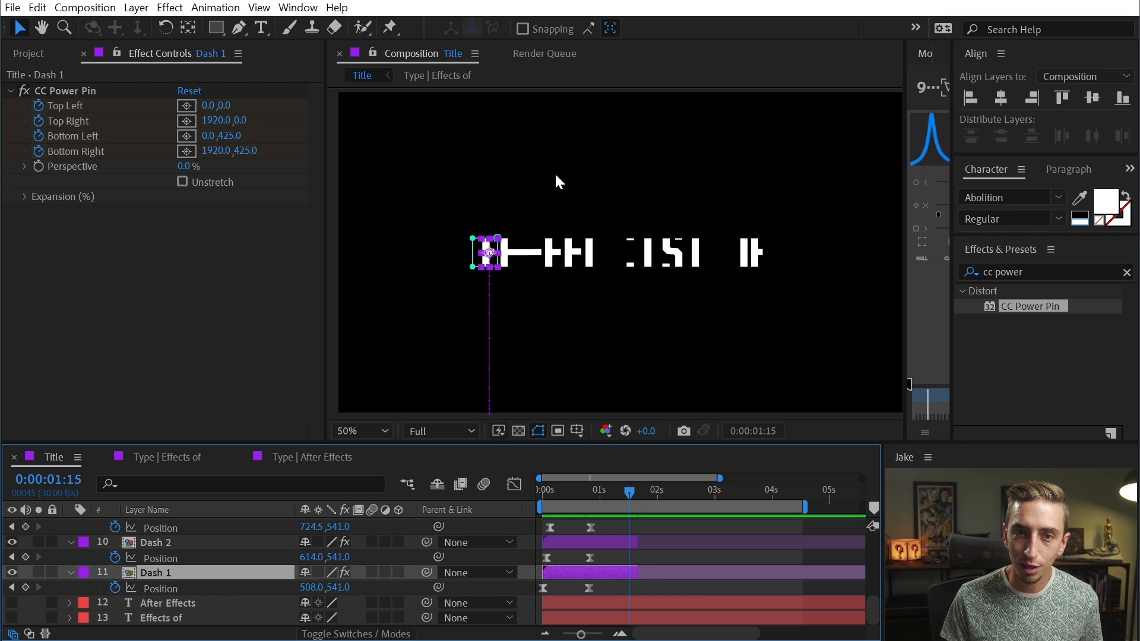
pyautogui.doubleClick(498, 239)
pyautogui.press('space')
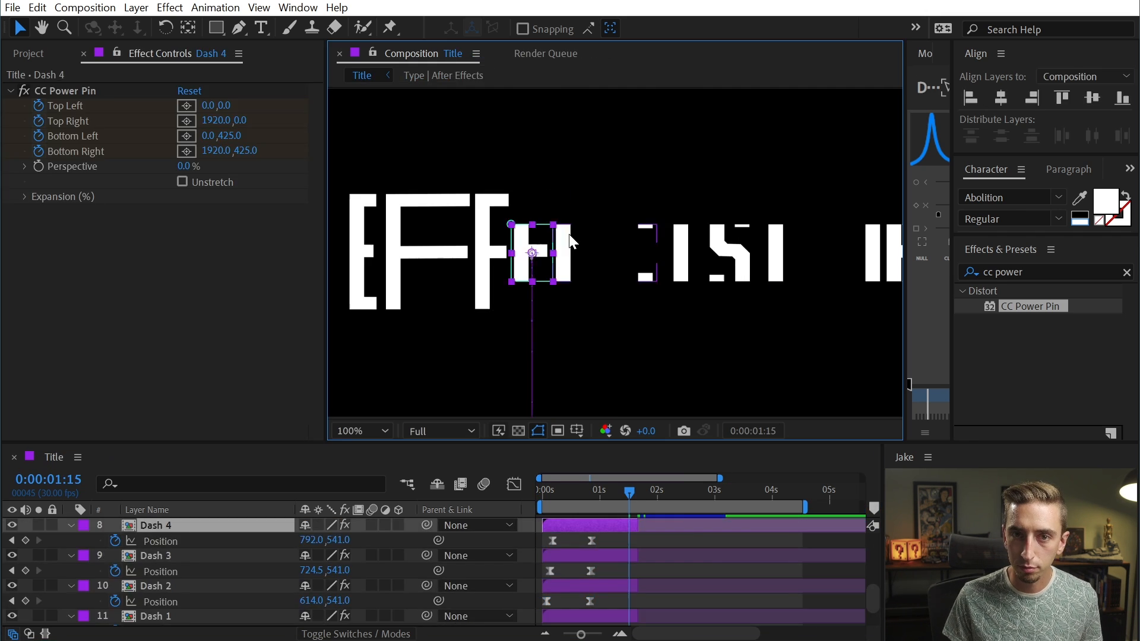
# Preview the title animation with the composition view maximized.
pyautogui.press('`')
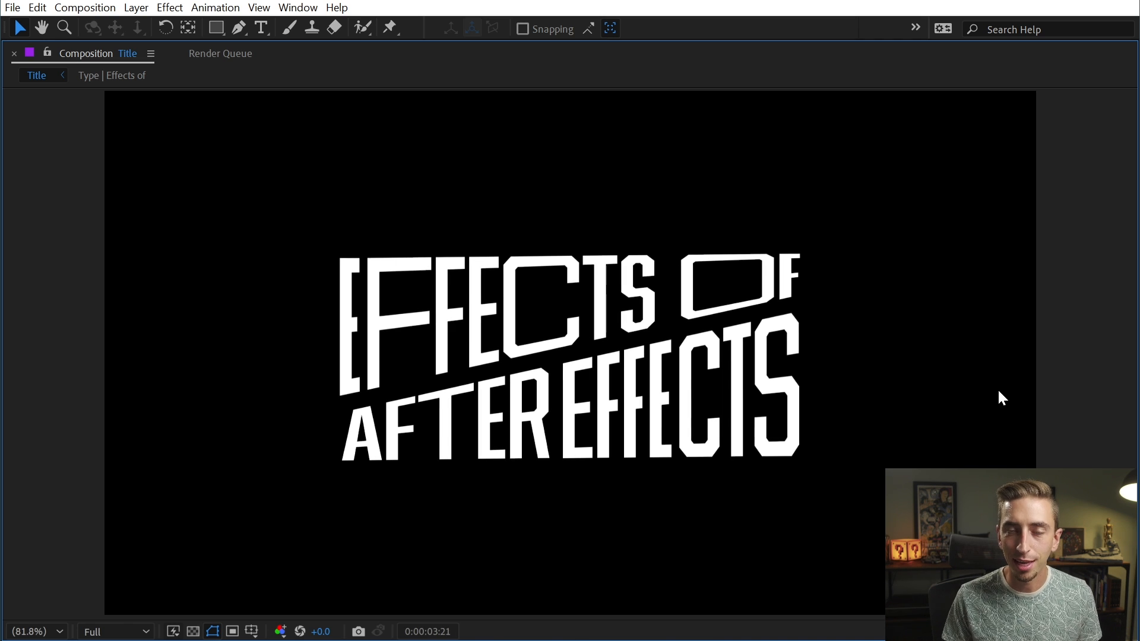
pyautogui.press('space')
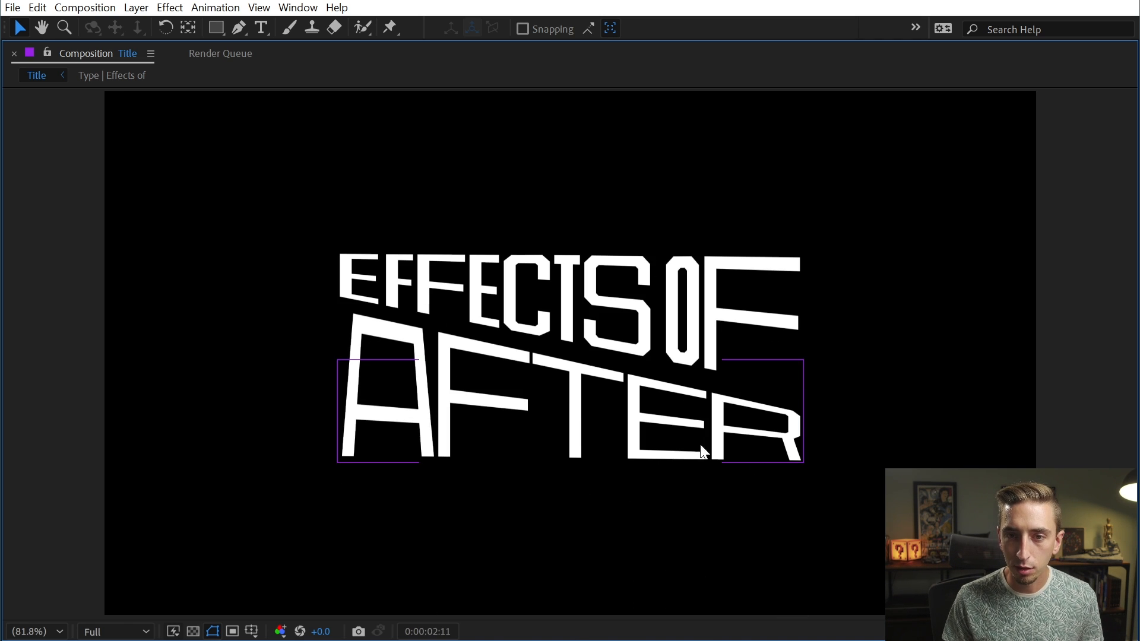
pyautogui.press('`')
# Collapse the layer properties and parent Type | After Effects to the Type | Effects of layer at 0:00:04:02.
pyautogui.moveTo(654, 491); pyautogui.dragTo(776, 504)
pyautogui.click(755, 308)
pyautogui.click(663, 538)
pyautogui.scroll(5, 667, 542)
pyautogui.press('u')
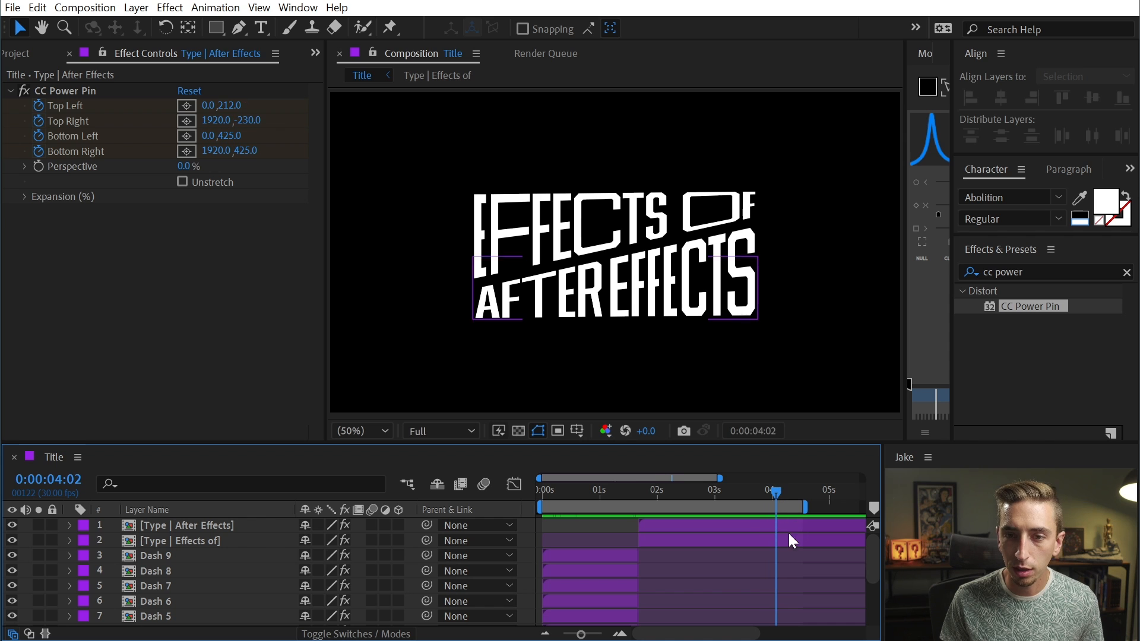
pyautogui.click(213, 525)
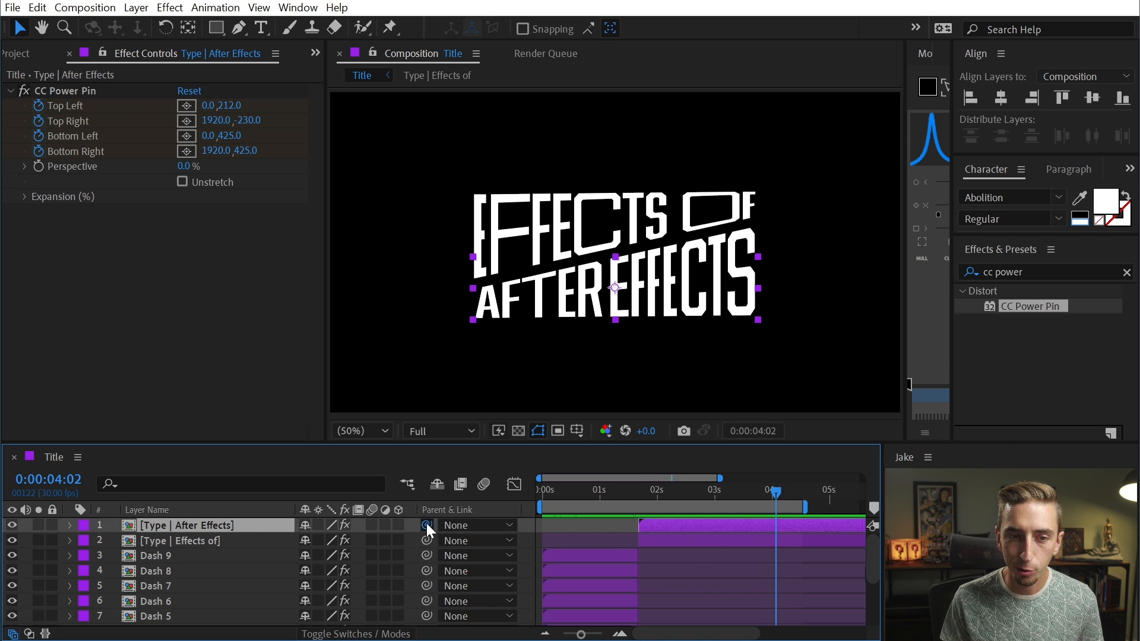
pyautogui.moveTo(426, 524); pyautogui.dragTo(223, 539)
# Reveal the Position keyframes of Type | Effects of and preview both title lines from 0:00:01:19, also in a maximized view.
pyautogui.click(223, 540)
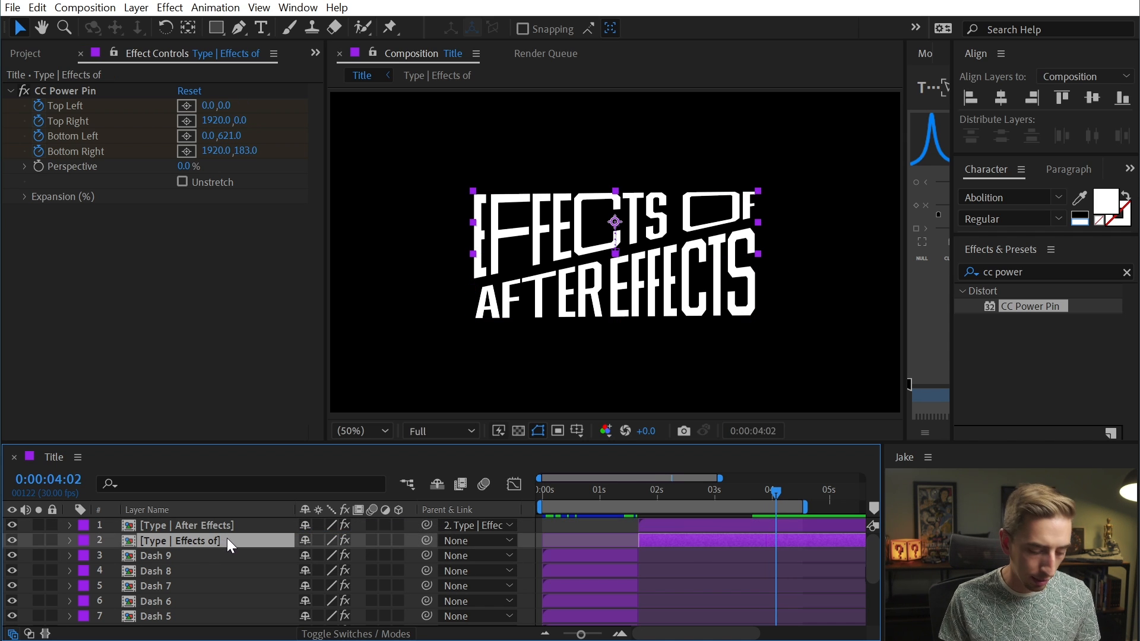
pyautogui.press('p')
pyautogui.moveTo(673, 490); pyautogui.dragTo(642, 490)
pyautogui.press('space')
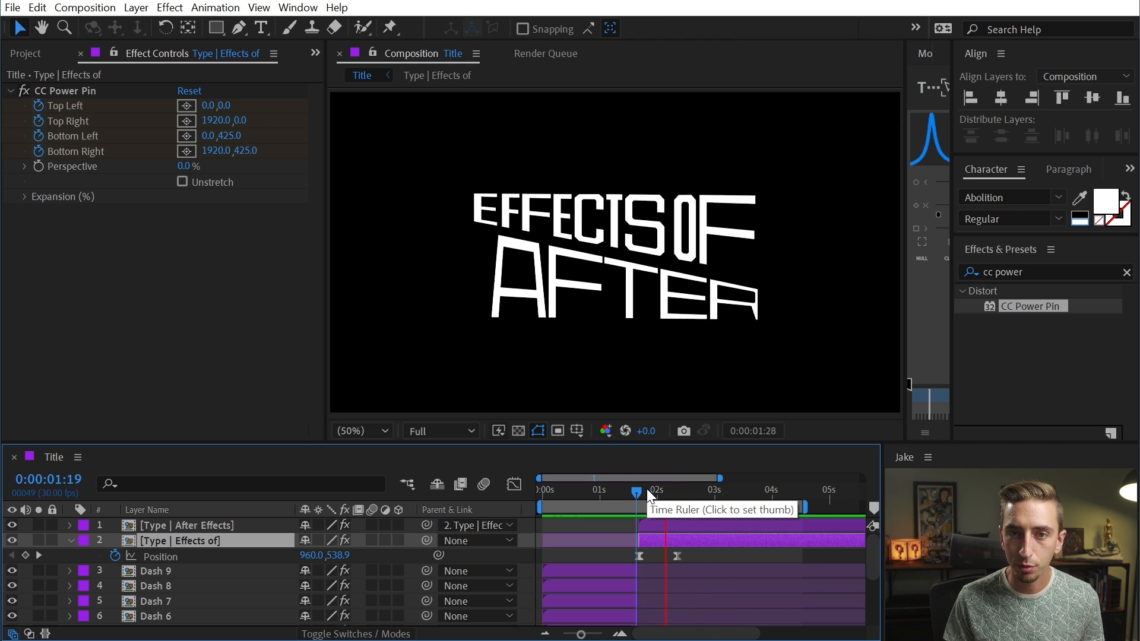
pyautogui.press('space')
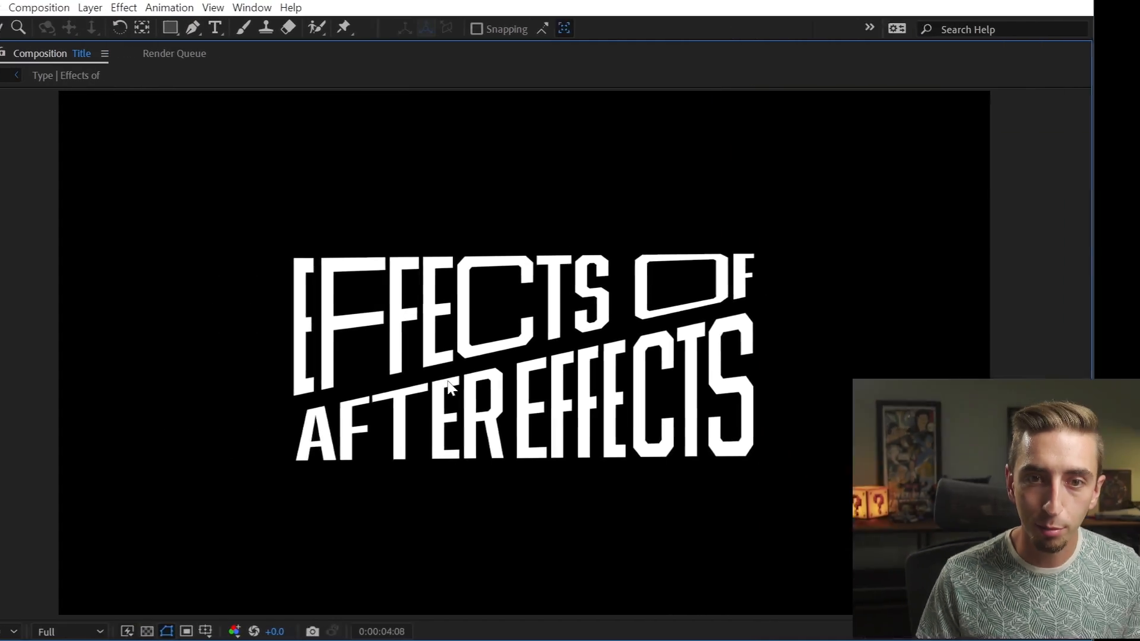
pyautogui.press('space')
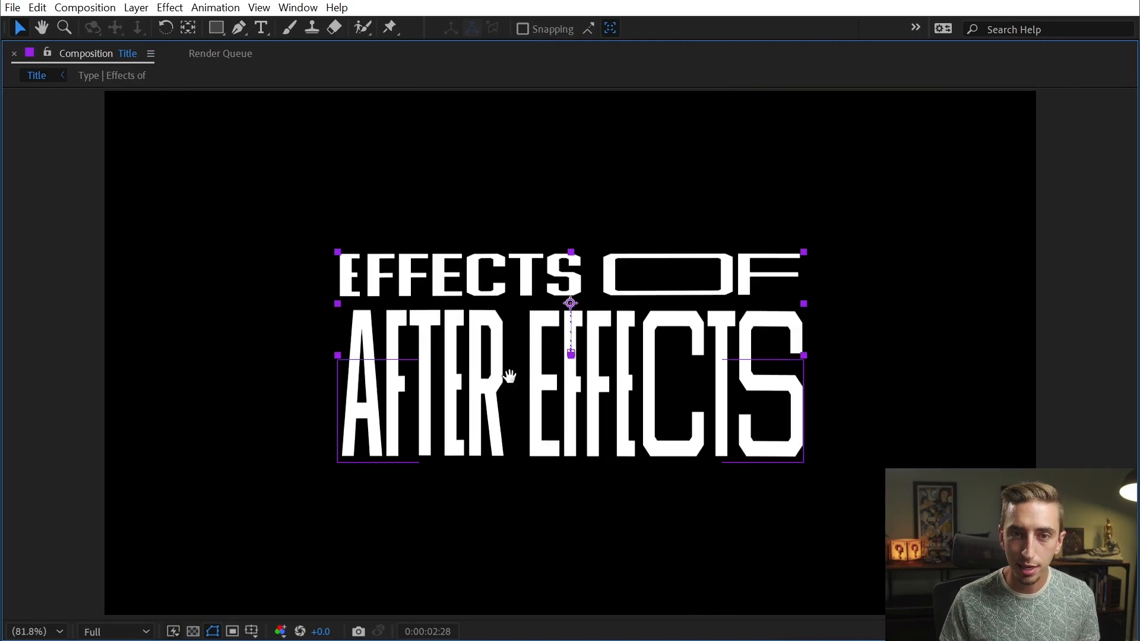
pyautogui.press('space')
pyautogui.press('`')
pyautogui.press('space')
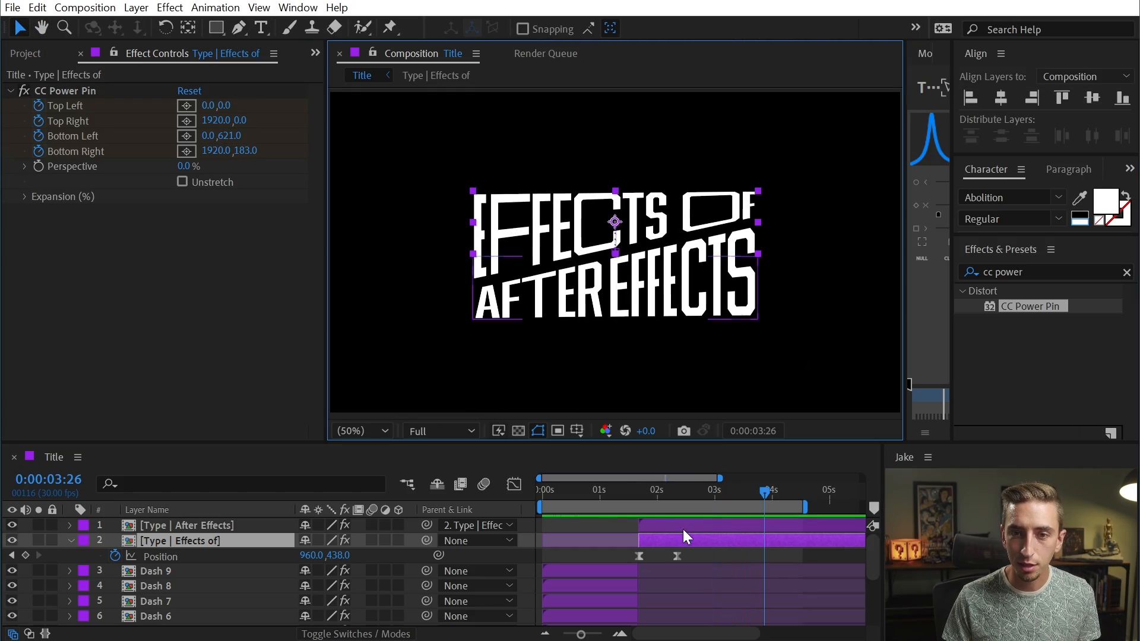
# Return to 0:00:00:00 with all layers deselected and their properties collapsed.
pyautogui.moveTo(659, 495); pyautogui.dragTo(530, 526)
pyautogui.click(565, 557)
pyautogui.press('e')
pyautogui.press('e')
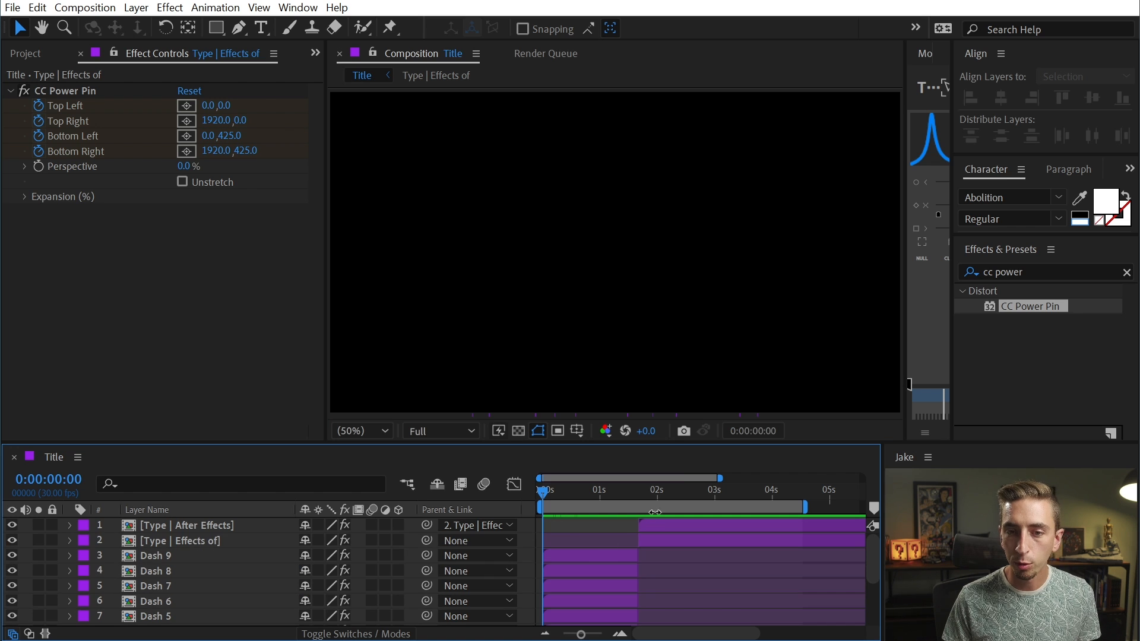
# Pre-compose all layers of the Title composition into a new composition named Title | Animated.
pyautogui.moveTo(653, 495); pyautogui.dragTo(764, 495)
pyautogui.click(178, 541)
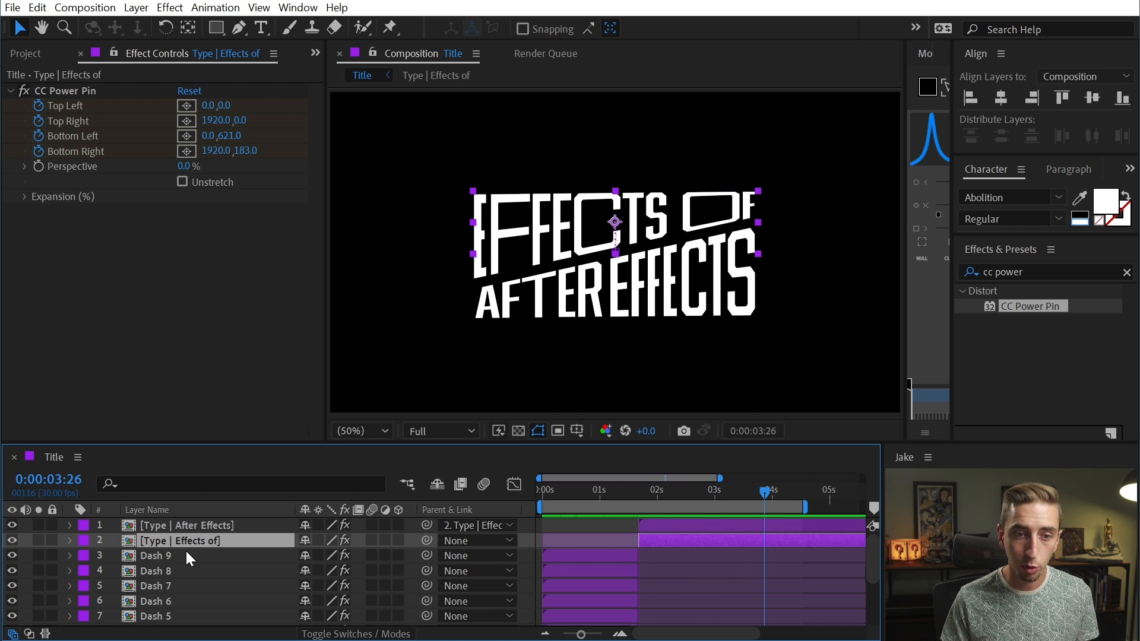
pyautogui.hotkey('ctrl', 'a')
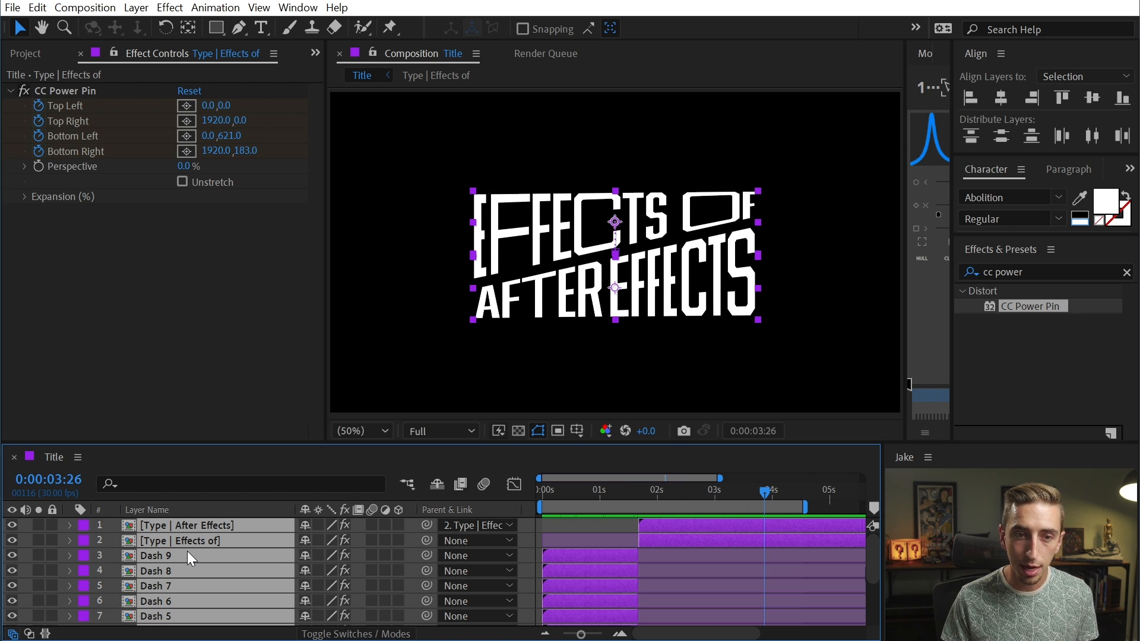
pyautogui.hotkey('ctrl', 'shift', 'c')
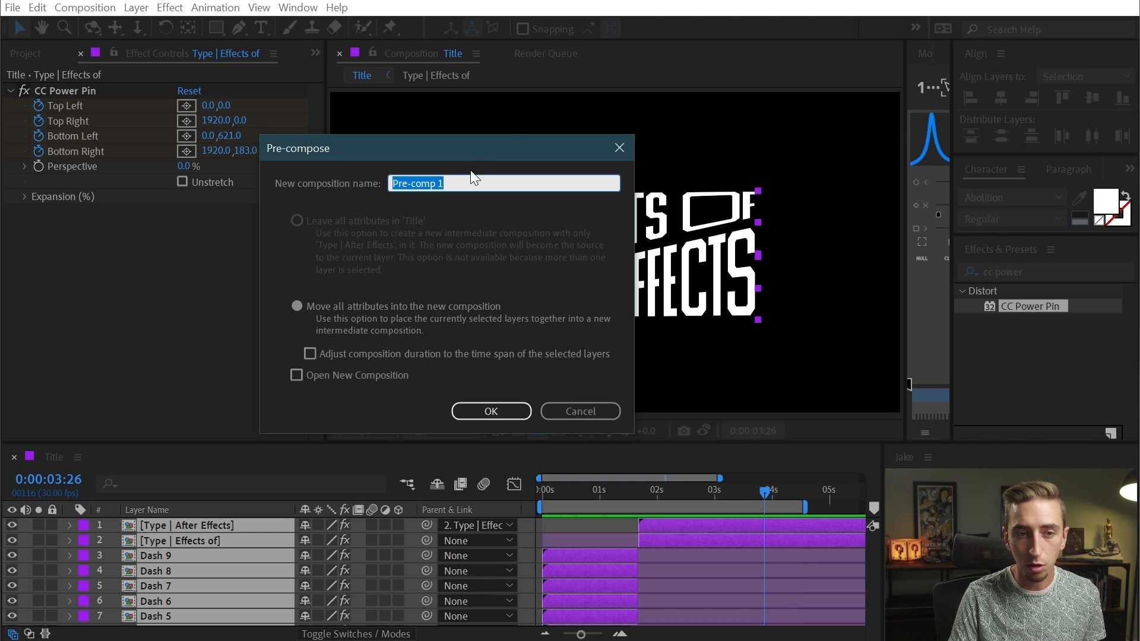
pyautogui.write('Title -')
pyautogui.press('BackSpace')
pyautogui.write('|')
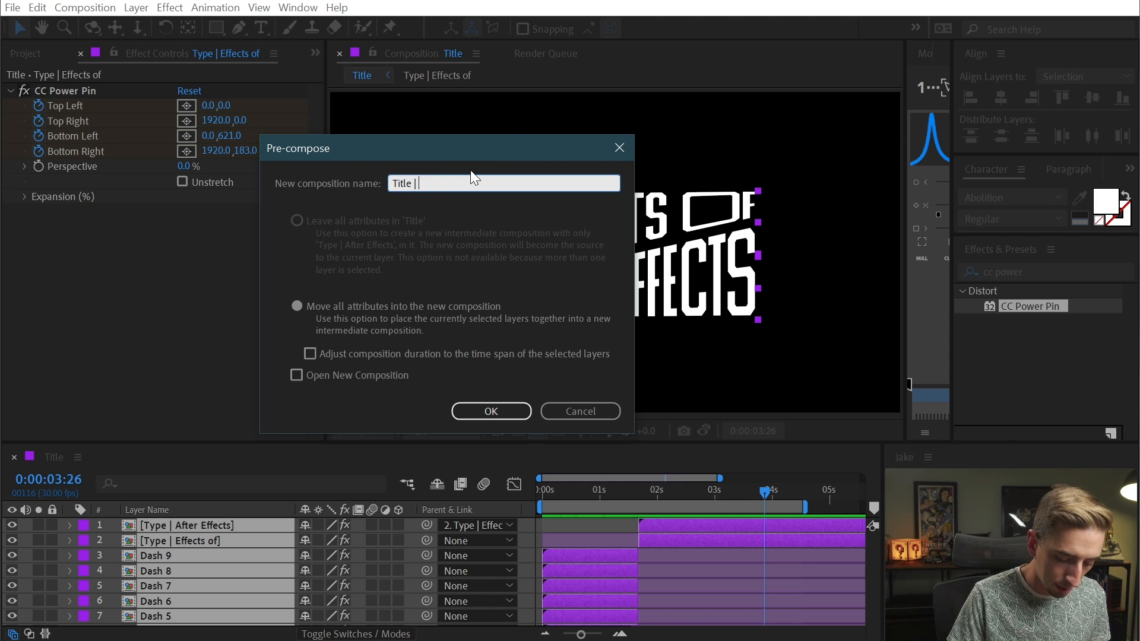
pyautogui.write(' A')
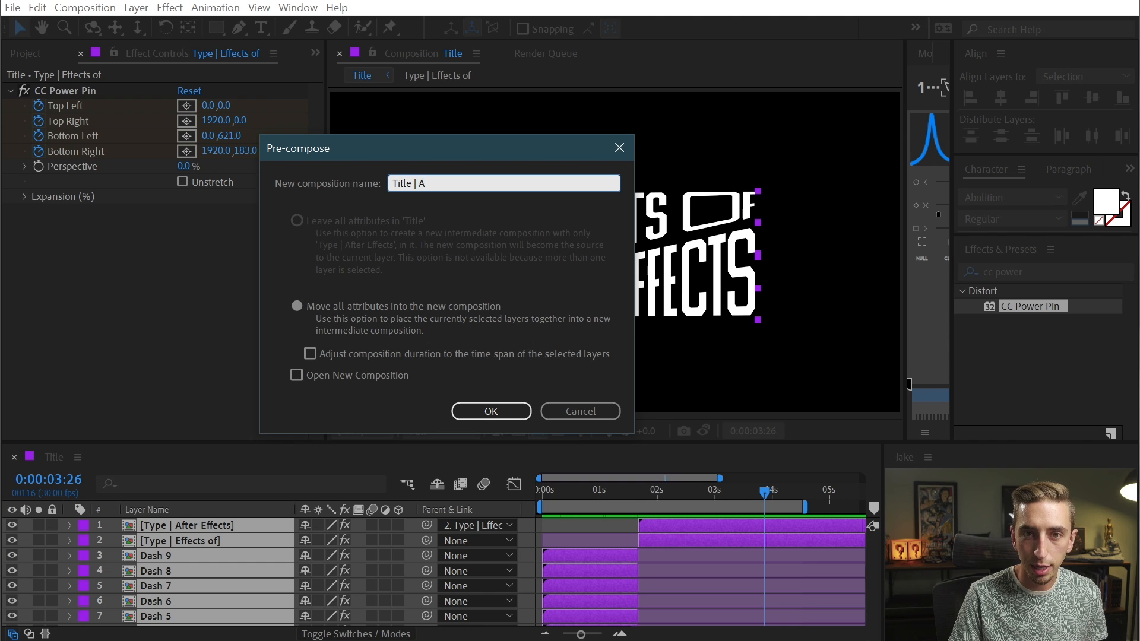
pyautogui.write('nimated')
pyautogui.press('Return')
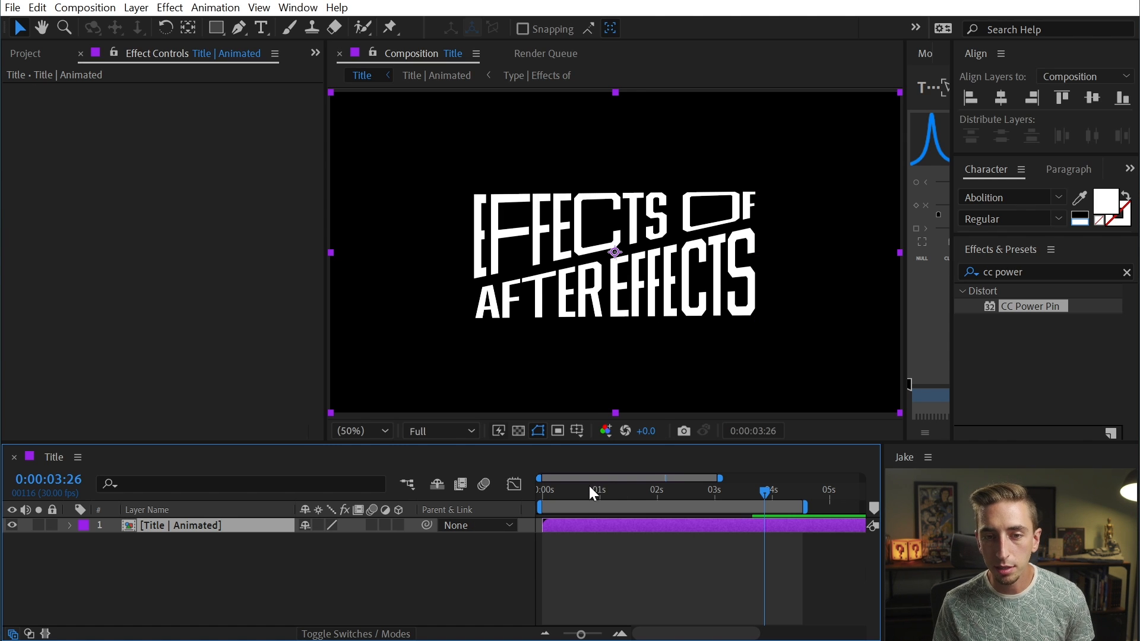
# Scrub through the precomposed title and close the narrow docked panel beside the composition view.
pyautogui.moveTo(591, 492); pyautogui.dragTo(750, 485)
pyautogui.rightClick(916, 46)
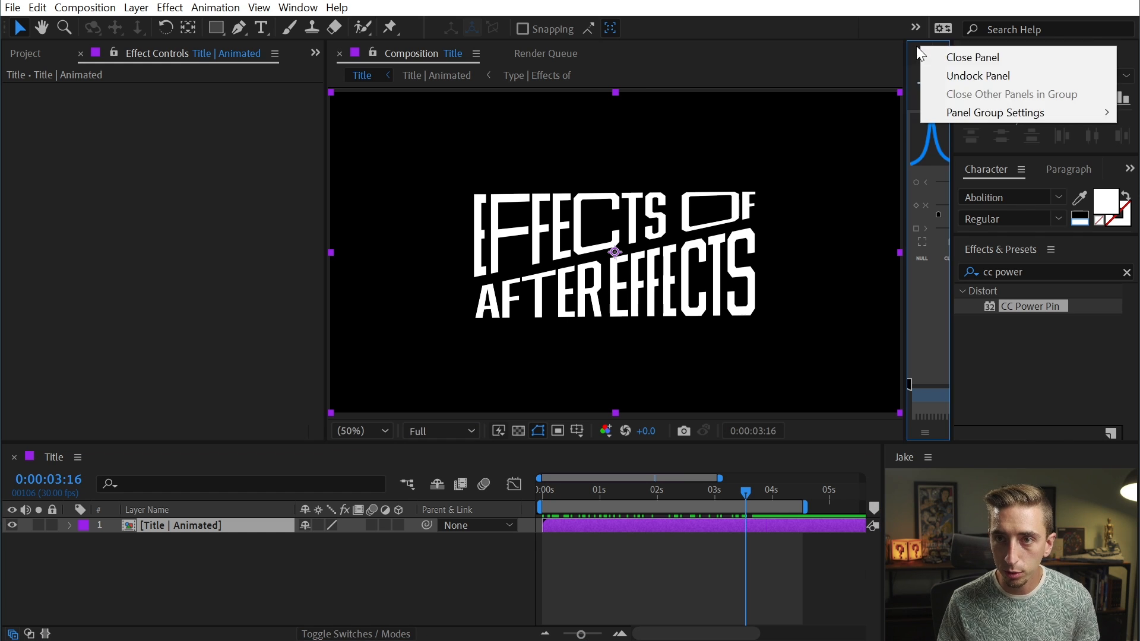
pyautogui.click(968, 57)
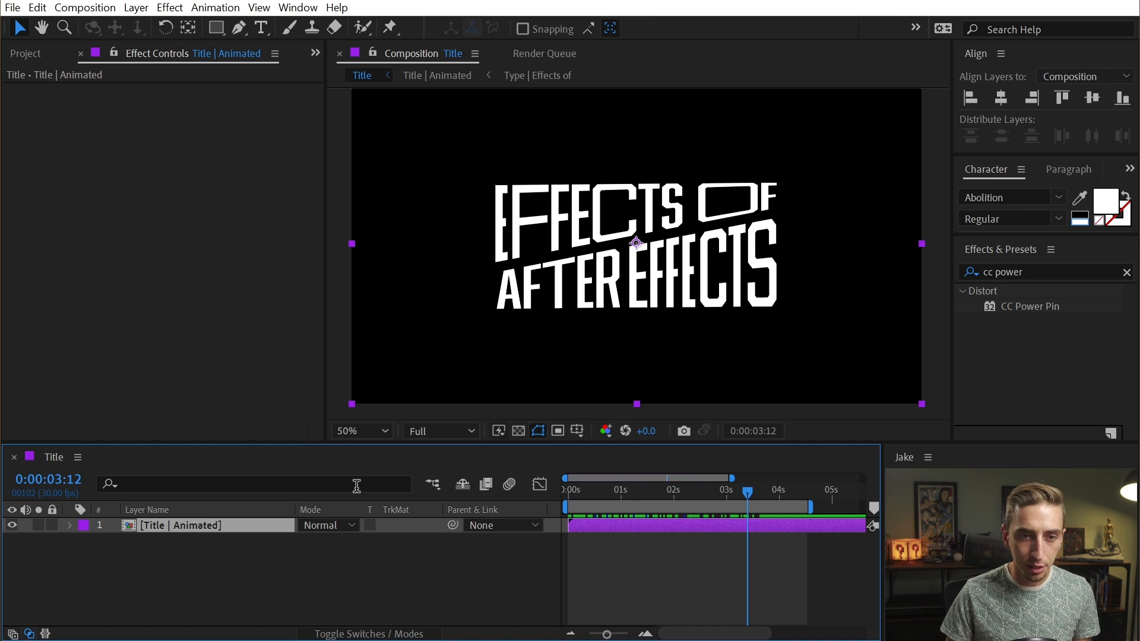
# Duplicate the Title | Animated layer and apply the Drop Shadow effect to the upper copy.
pyautogui.hotkey('ctrl', 'd')
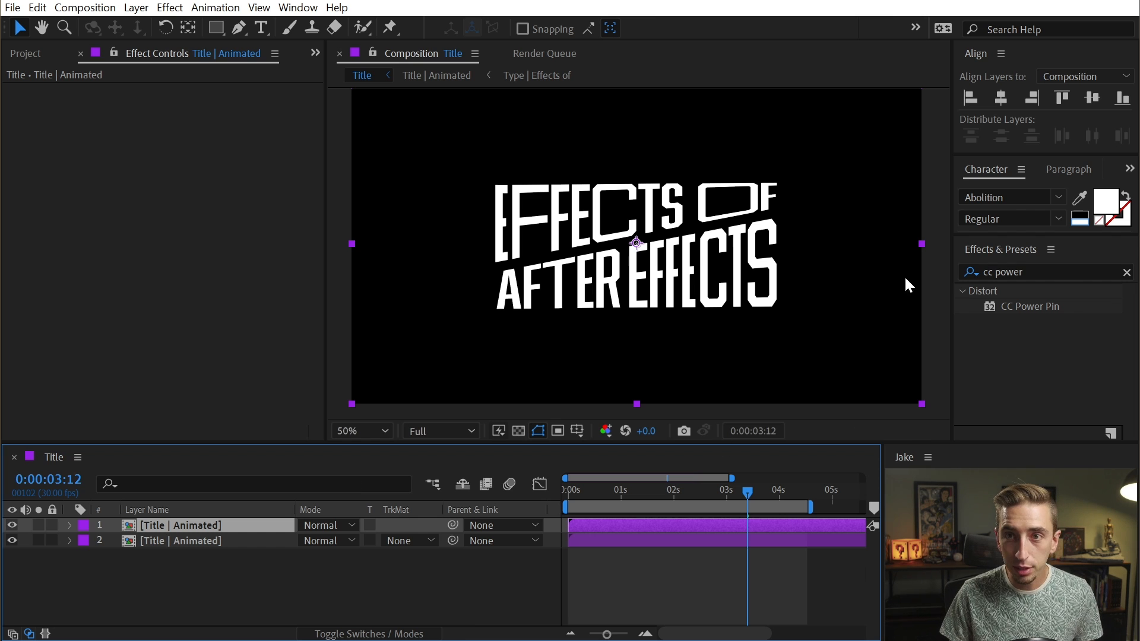
pyautogui.click(1044, 272)
pyautogui.write('drop sha')
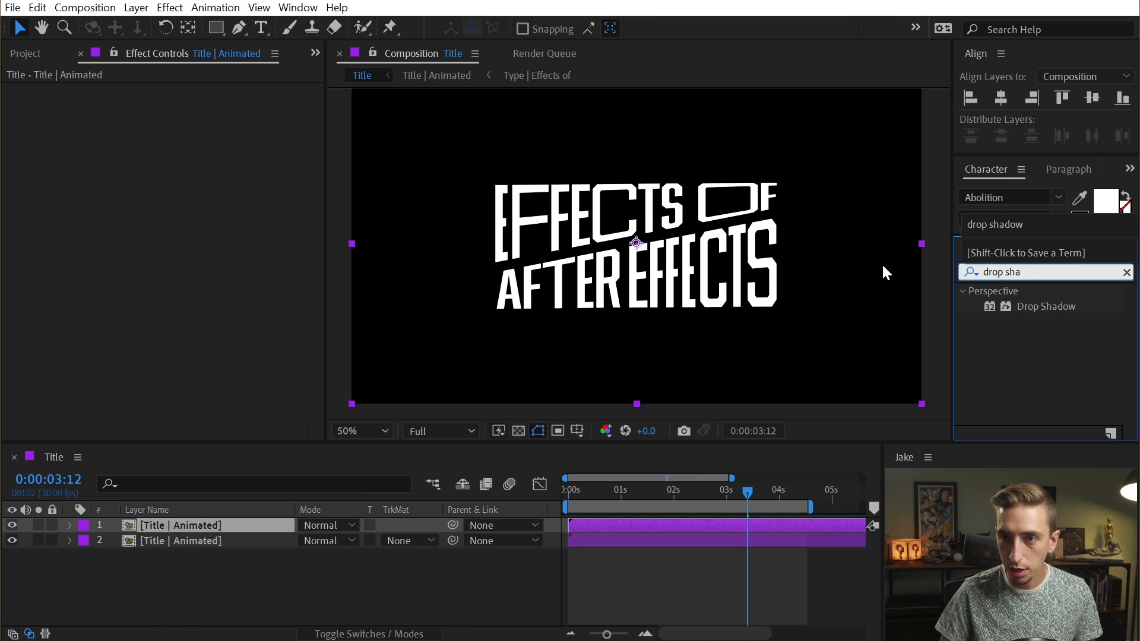
pyautogui.doubleClick(1040, 304)
pyautogui.scroll(1, 694, 235)
pyautogui.scroll(-1, 655, 255)
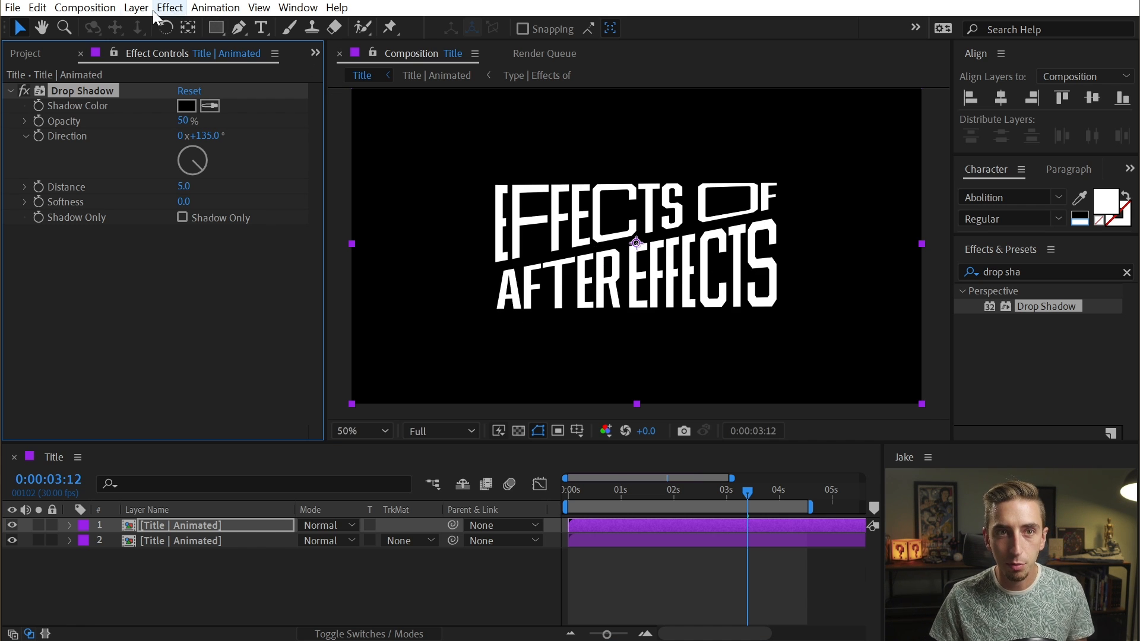
# Change the Title composition's background color to mid-grey with 50% brightness (808080).
pyautogui.click(85, 7)
pyautogui.click(125, 48)
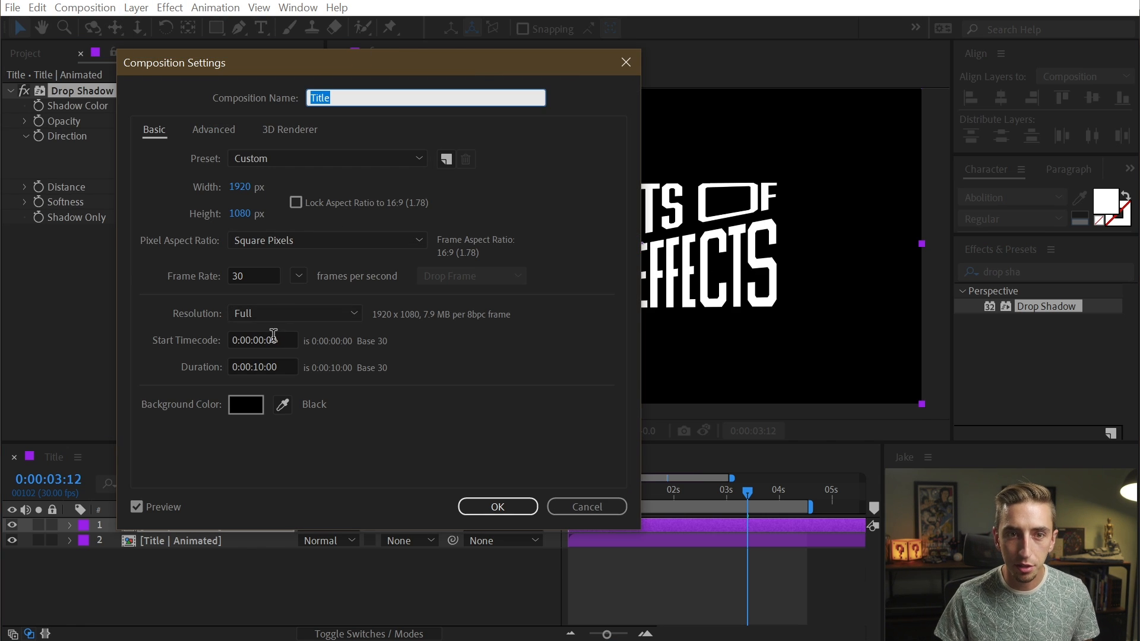
pyautogui.click(260, 409)
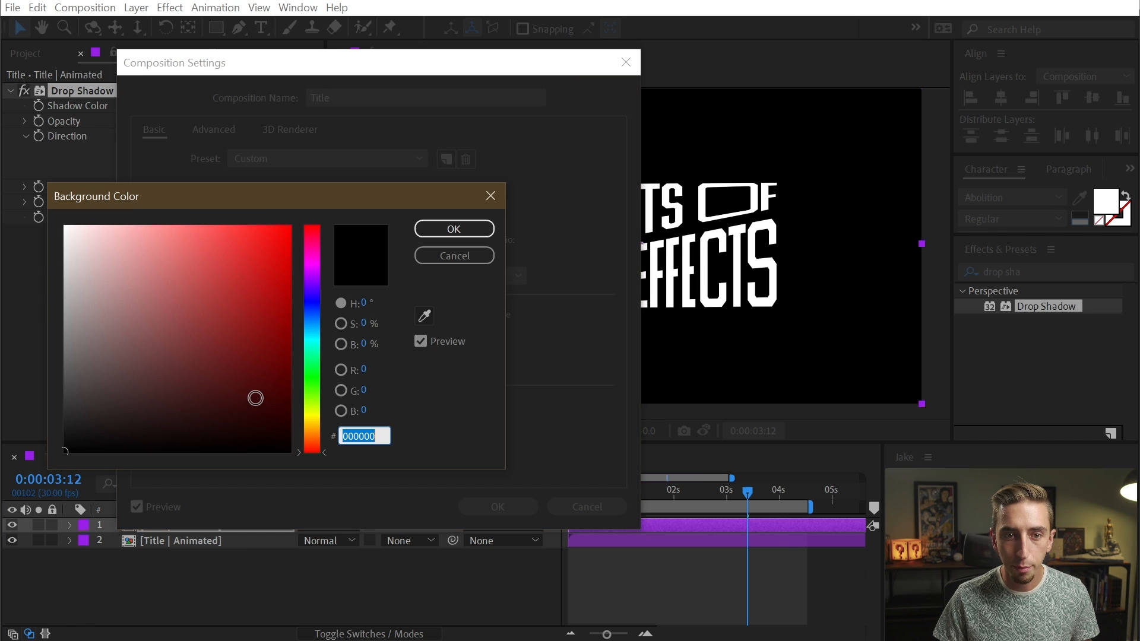
pyautogui.click(369, 342)
pyautogui.write('50')
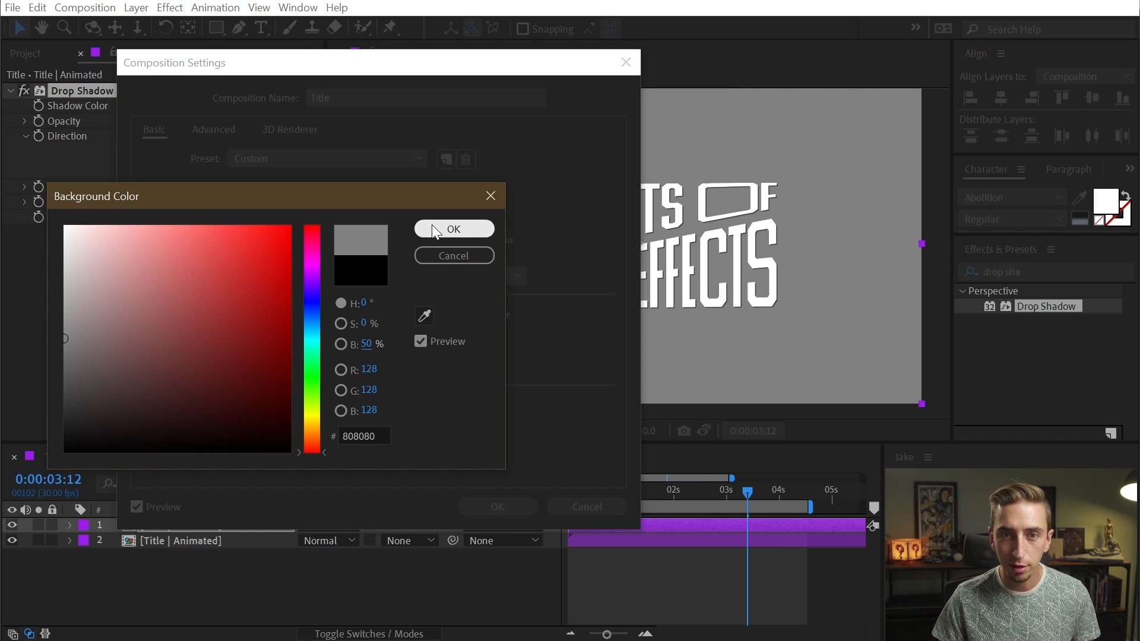
pyautogui.click(454, 230)
pyautogui.click(498, 507)
pyautogui.scroll(2, 633, 253)
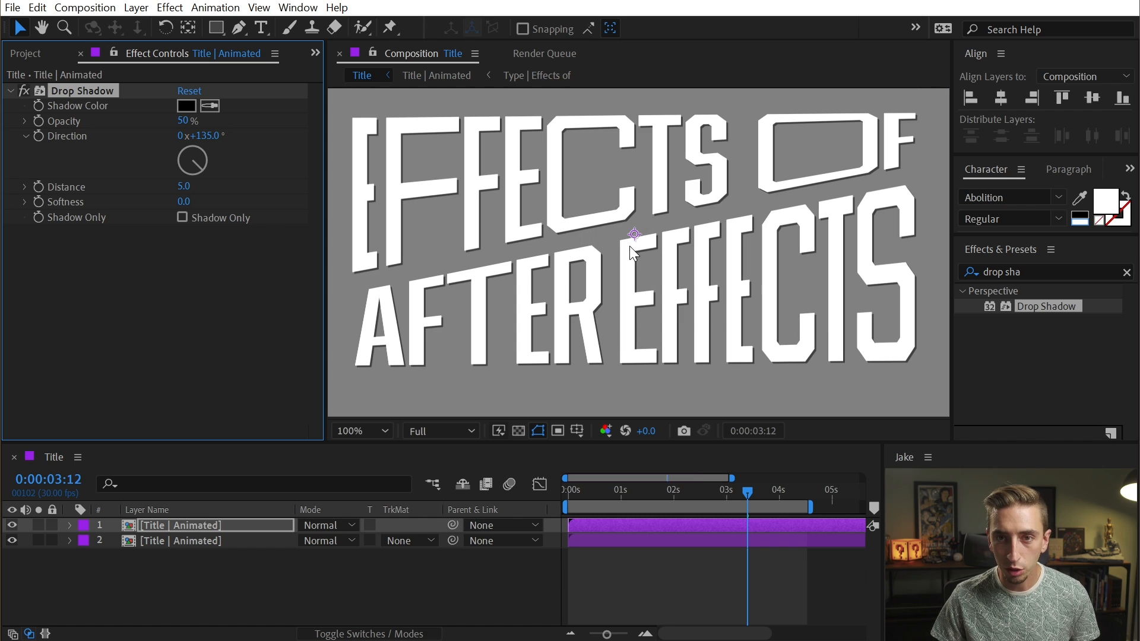
# Hide the lower Title | Animated layer and rename the upper copy Inner Shadow.
pyautogui.click(12, 540)
pyautogui.click(182, 528)
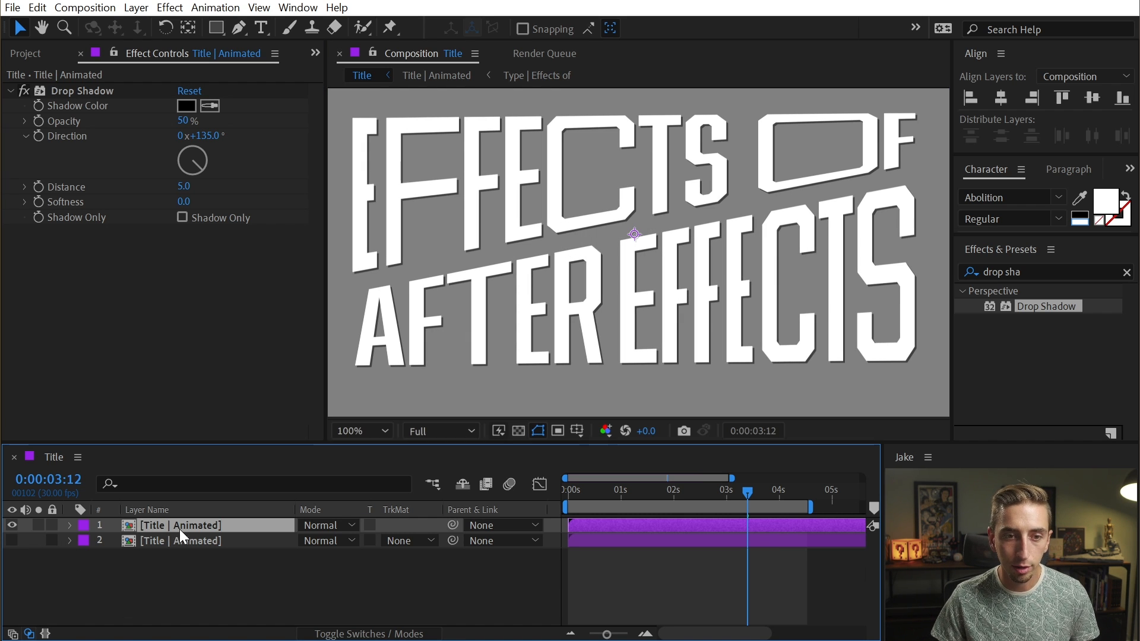
pyautogui.press('Return')
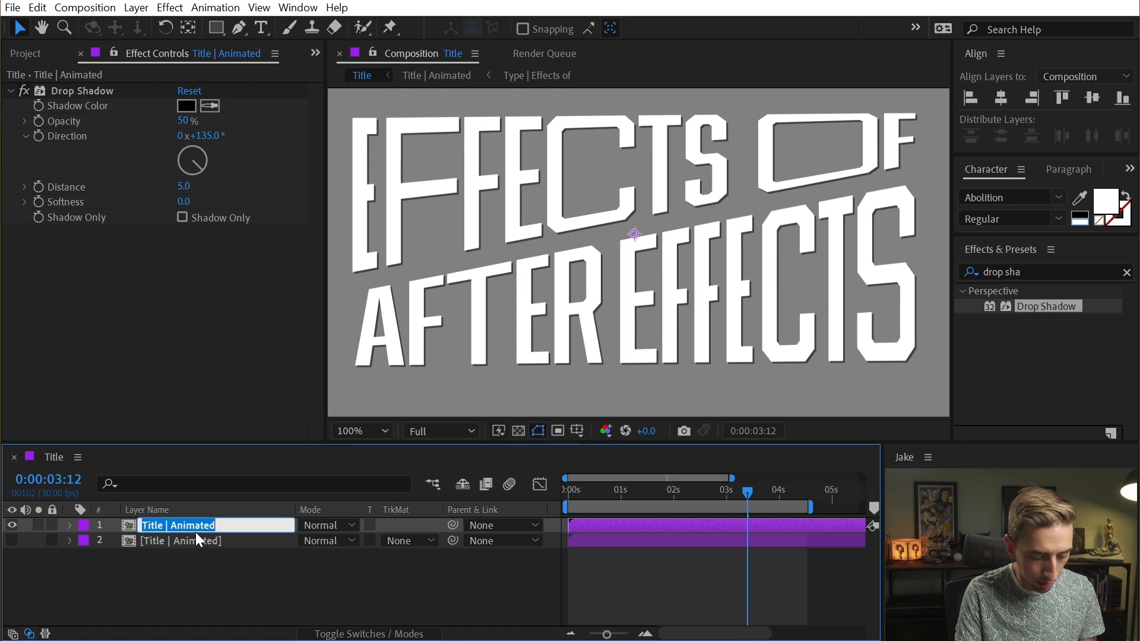
pyautogui.write('Inner Shadow')
pyautogui.press('Return')
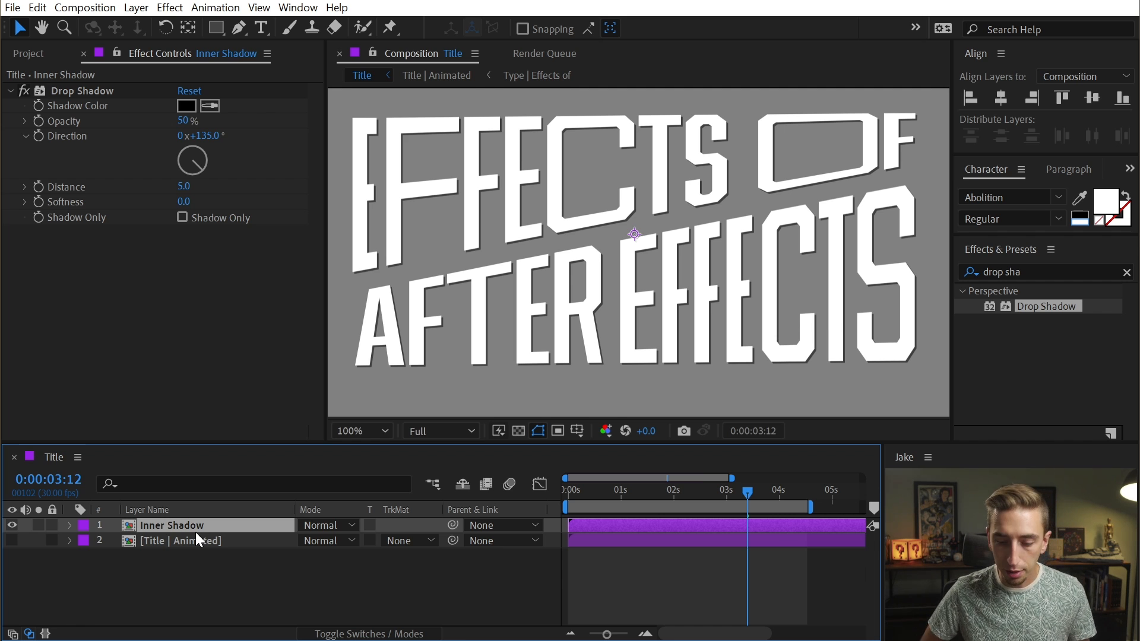
# Make the Drop Shadow render Shadow Only with 100% opacity, a distance of 27 and a softness of 49.
pyautogui.click(182, 218)
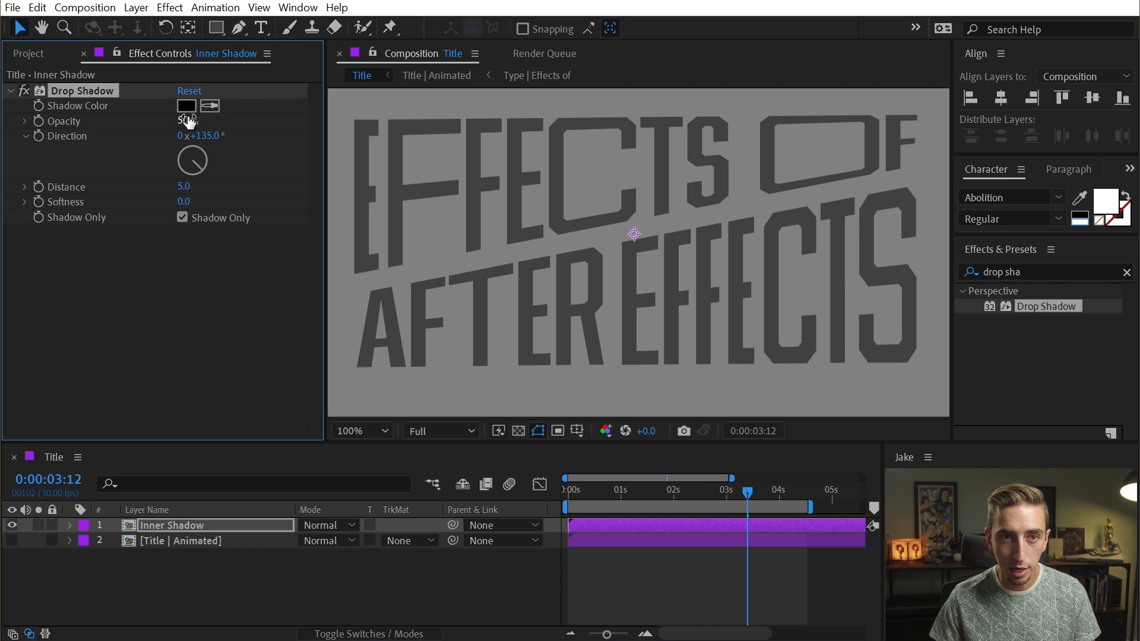
pyautogui.moveTo(182, 121); pyautogui.dragTo(362, 110)
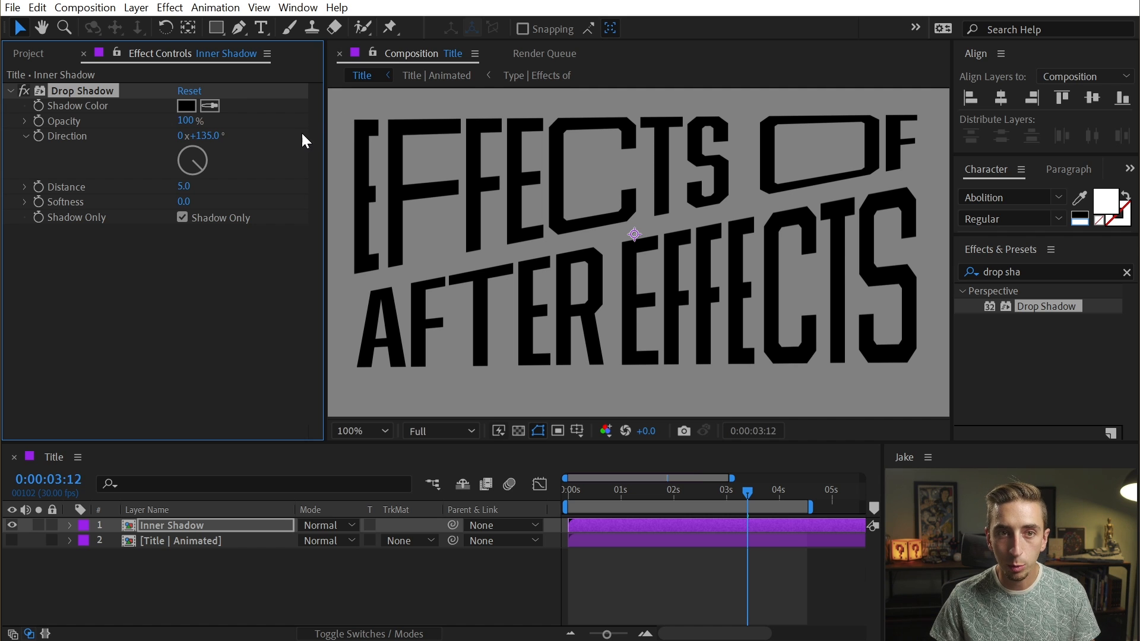
pyautogui.moveTo(183, 202); pyautogui.dragTo(214, 198)
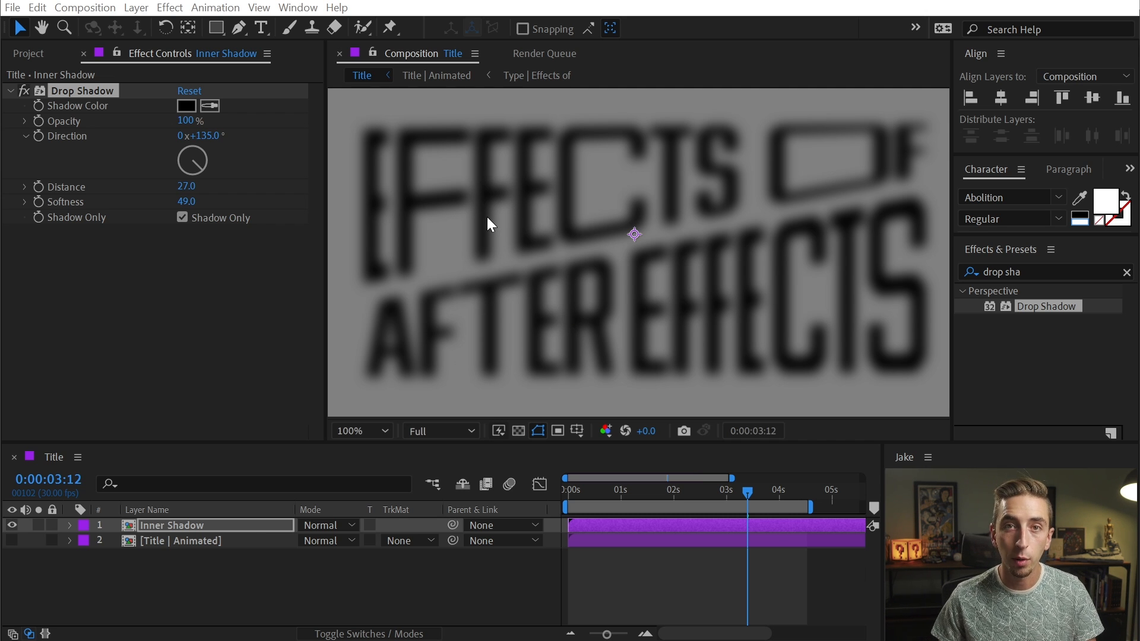
# Add CC Composite below the Drop Shadow on Inner Shadow, with RGB Only off and Composite Original set to Stencil Alpha.
pyautogui.click(999, 270)
pyautogui.write('cc compo')
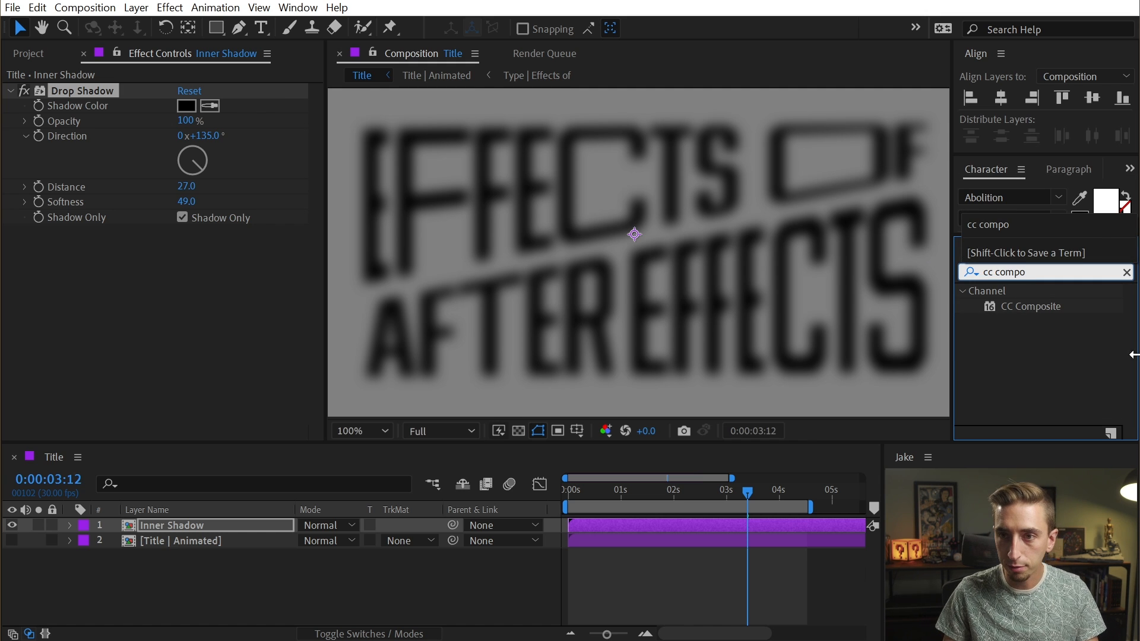
pyautogui.moveTo(1010, 307); pyautogui.dragTo(244, 295)
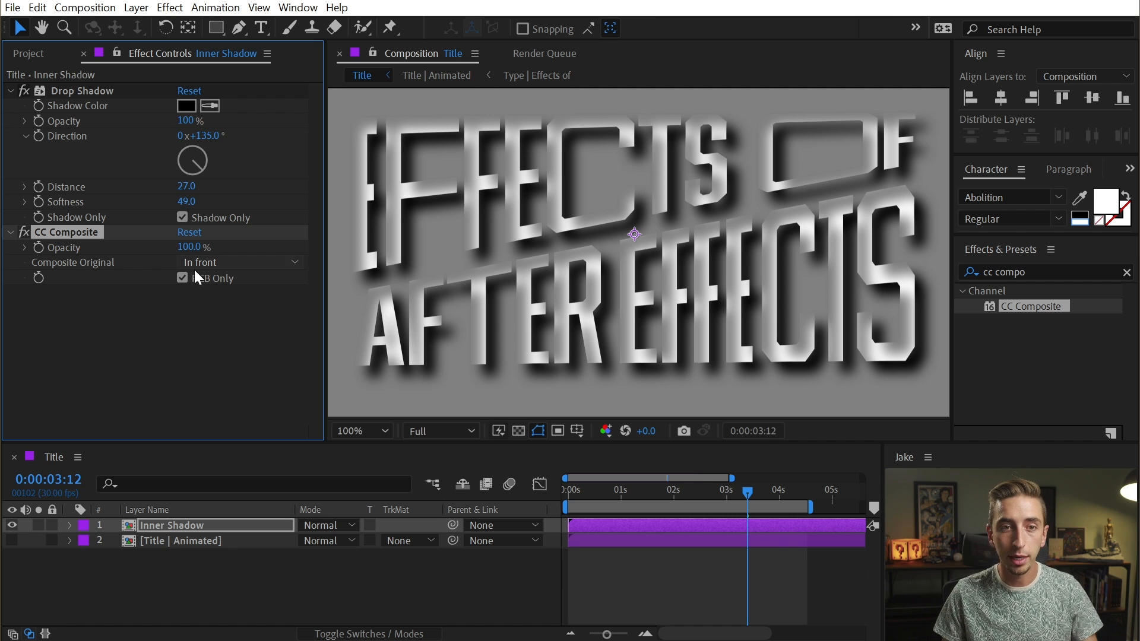
pyautogui.click(182, 279)
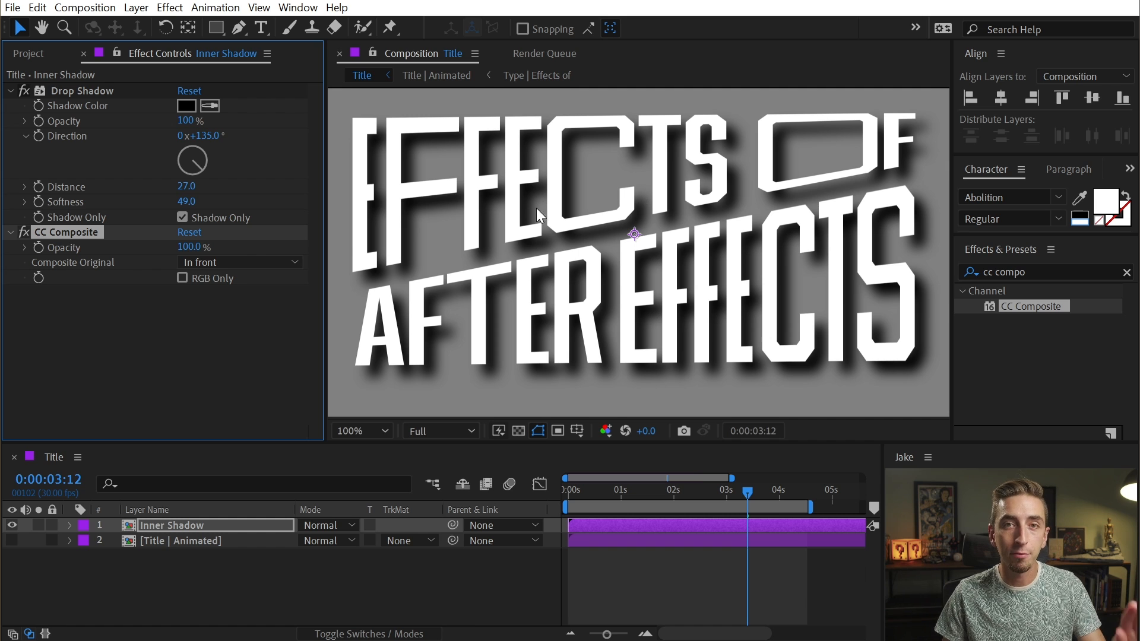
pyautogui.click(228, 266)
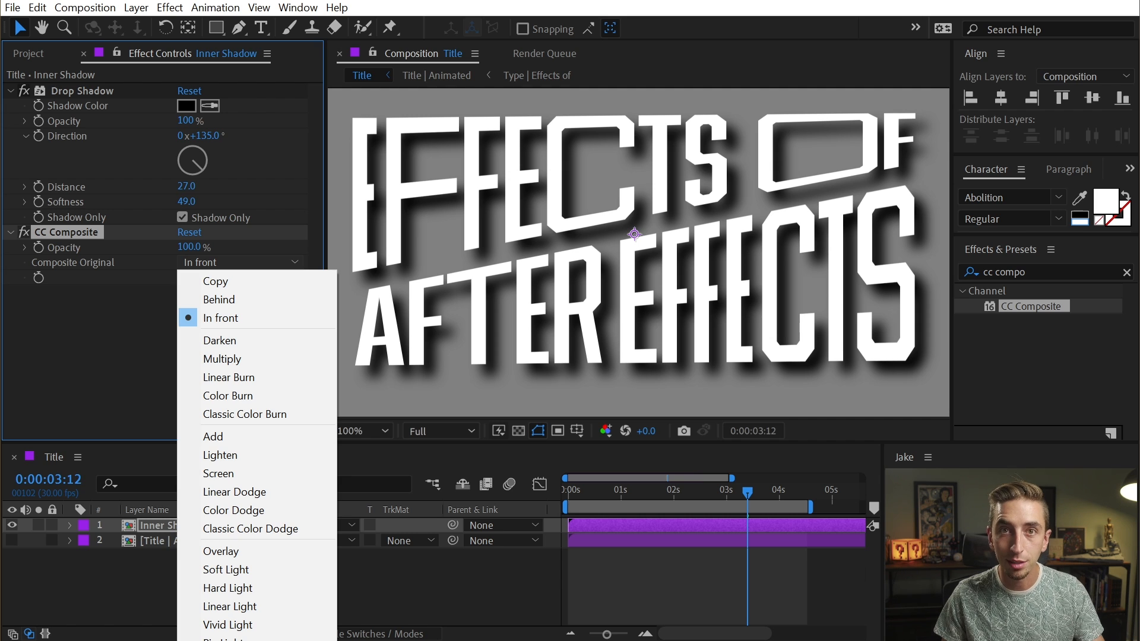
pyautogui.click(265, 515)
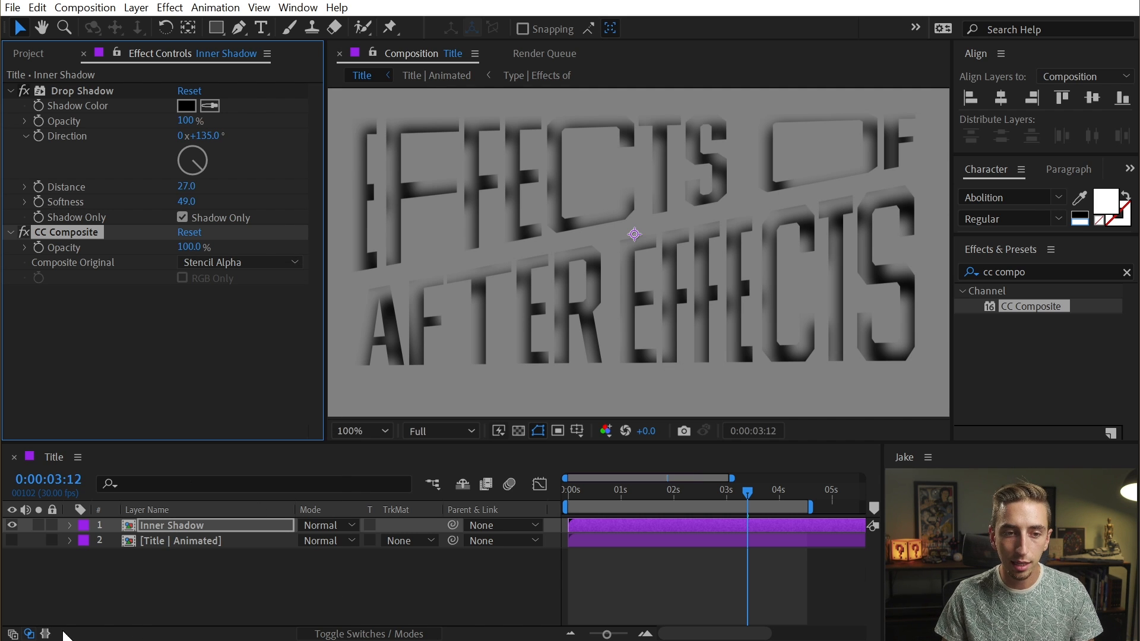
# Show the layer switches in the timeline in place of the blend mode and track matte columns.
pyautogui.click(324, 540)
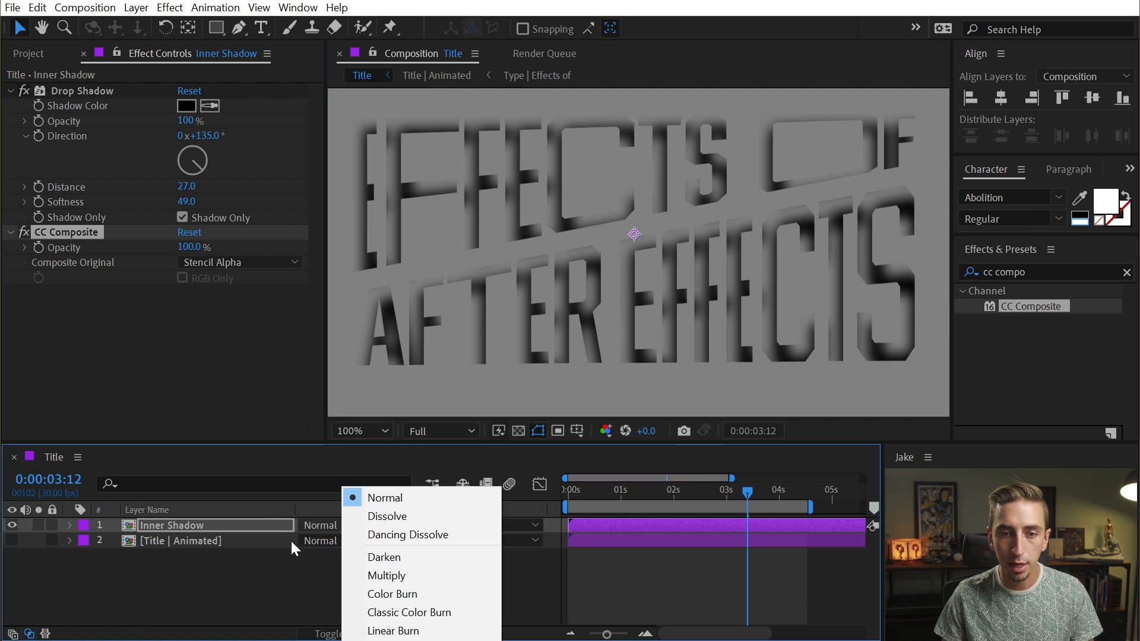
pyautogui.click(229, 573)
pyautogui.click(13, 634)
pyautogui.click(29, 634)
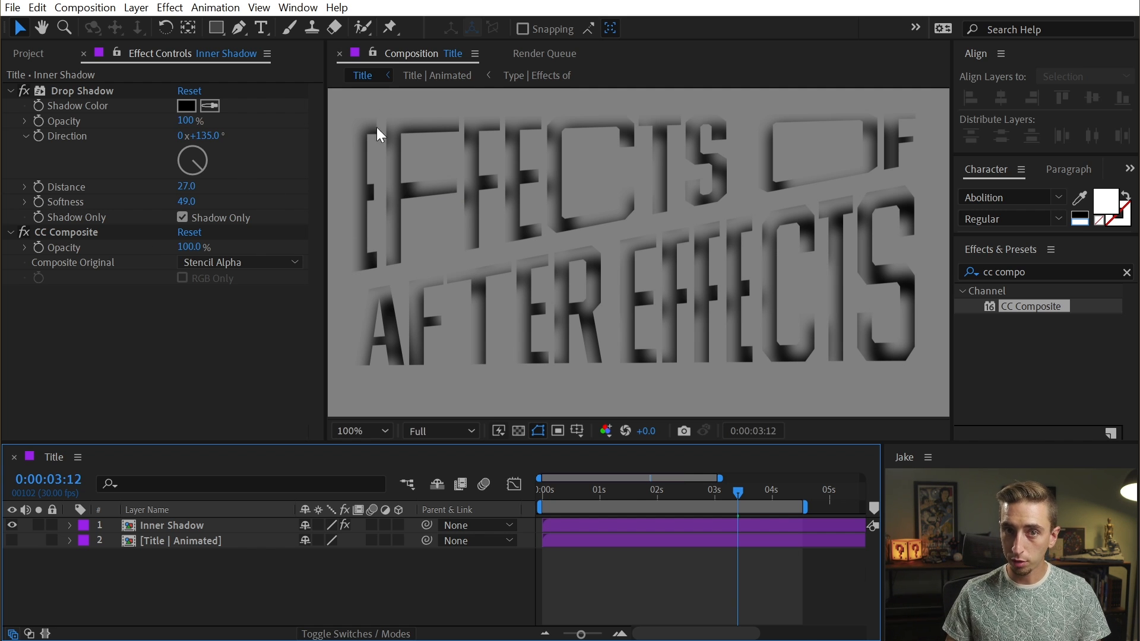
# Insert the Invert effect between Drop Shadow and CC Composite on Inner Shadow and set its channel to Alpha.
pyautogui.click(964, 274)
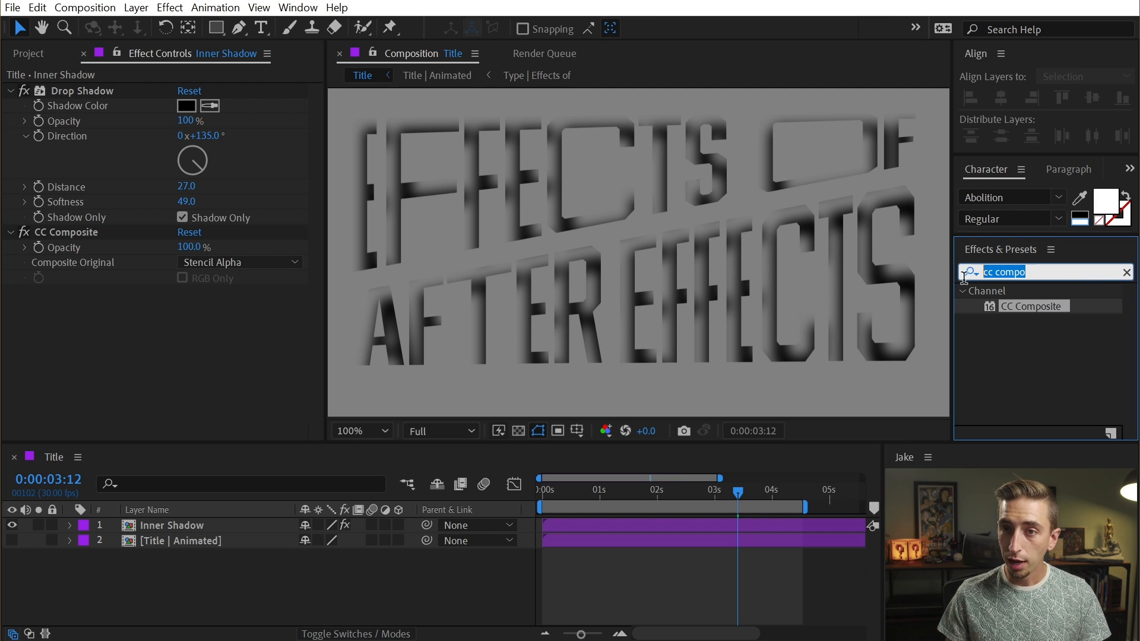
pyautogui.write('invert')
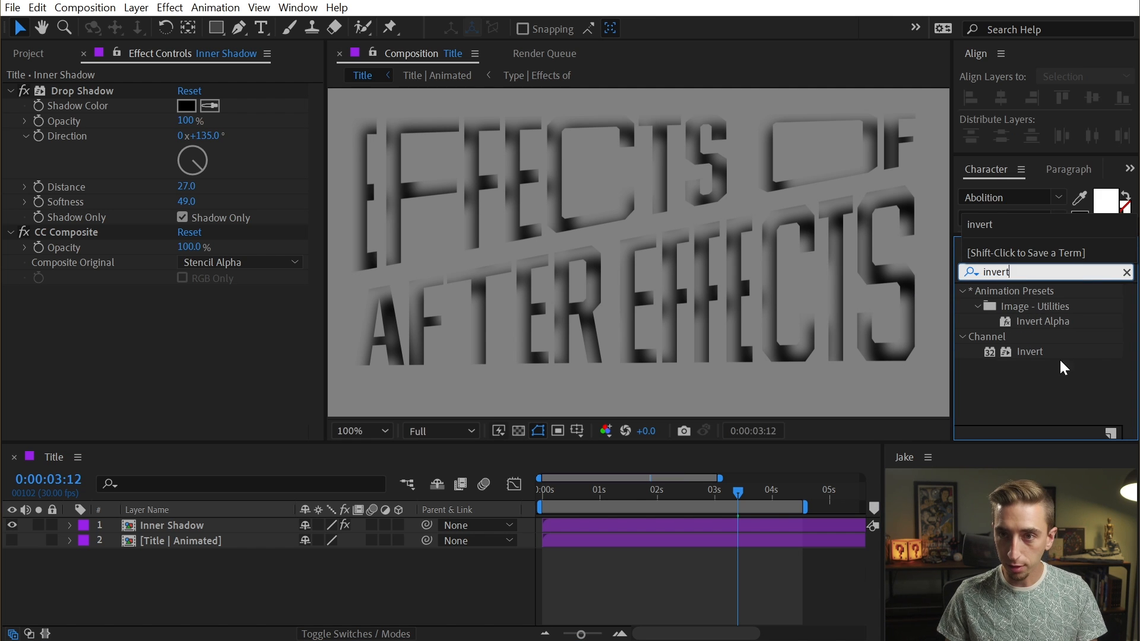
pyautogui.moveTo(1032, 353); pyautogui.dragTo(136, 231)
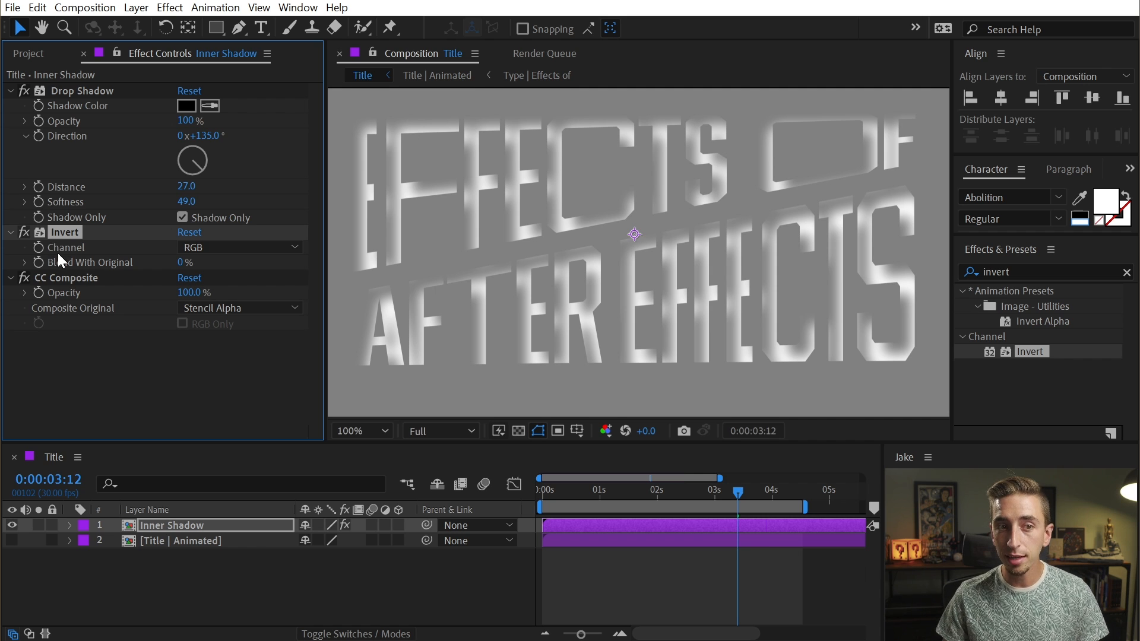
pyautogui.click(231, 252)
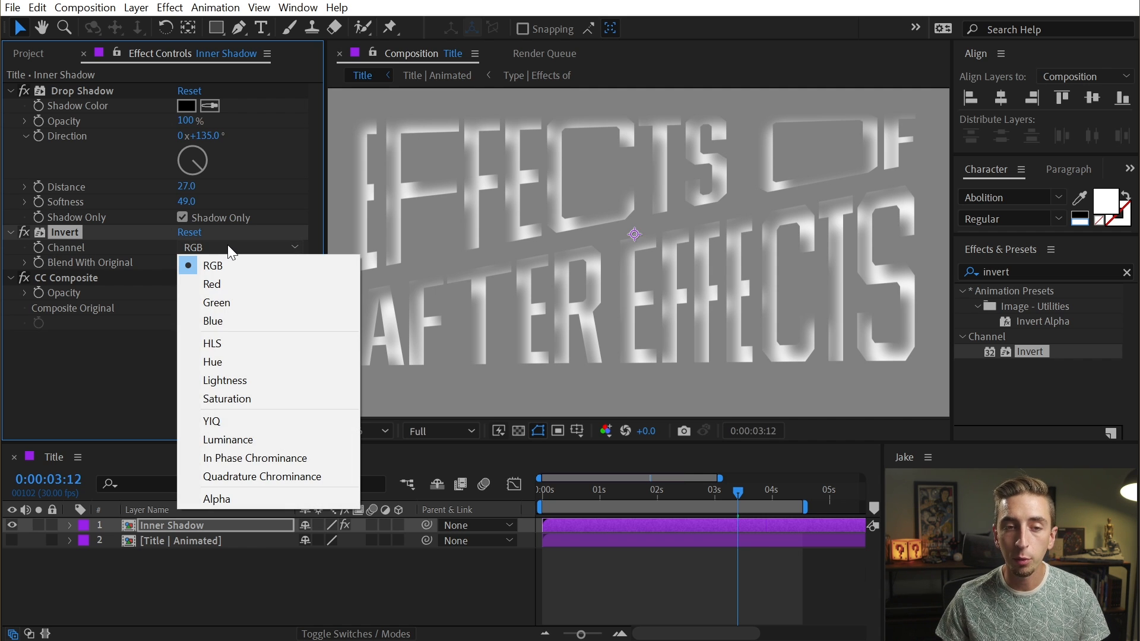
pyautogui.click(228, 501)
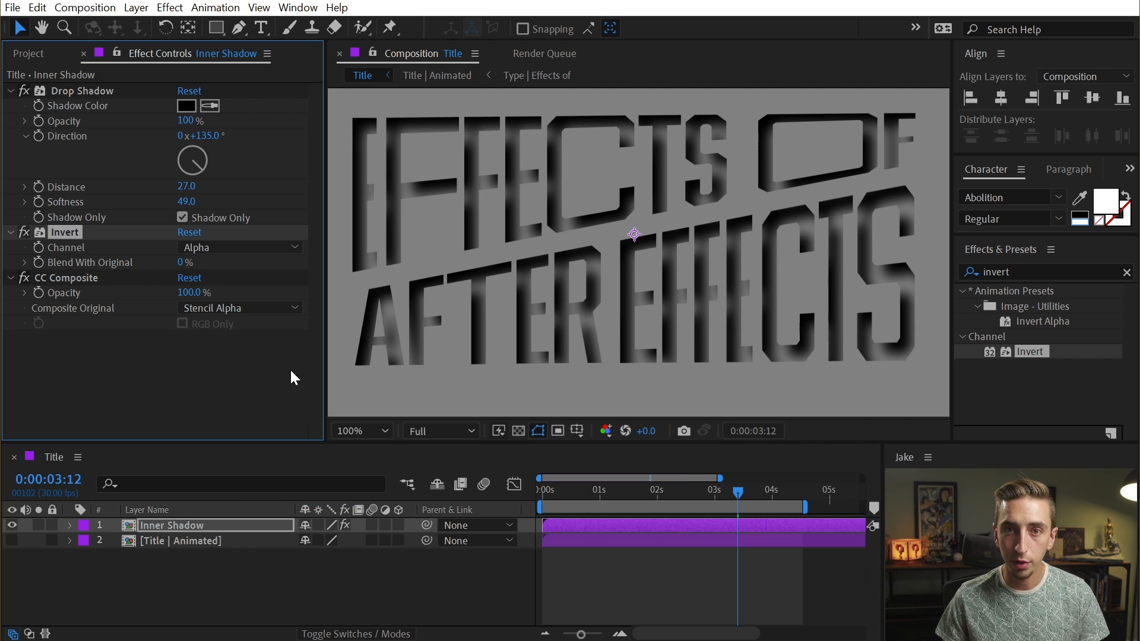
# Set the Inner Shadow's Drop Shadow distance to 24 and direction to -90°, and turn on visibility of the Title | Animated layer.
pyautogui.moveTo(185, 183)
pyautogui.mouseDown()
pyautogui.moveTo(164, 183)
pyautogui.moveTo(176, 182)
pyautogui.mouseUp()
pyautogui.click(606, 272)
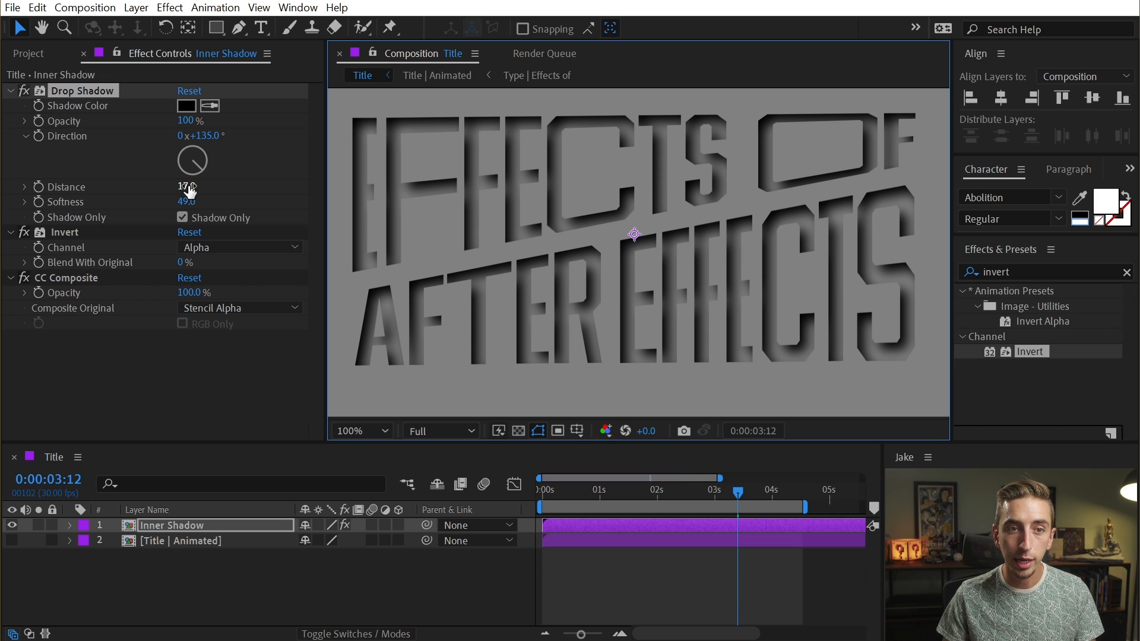
pyautogui.moveTo(186, 186); pyautogui.dragTo(164, 164)
pyautogui.click(200, 138)
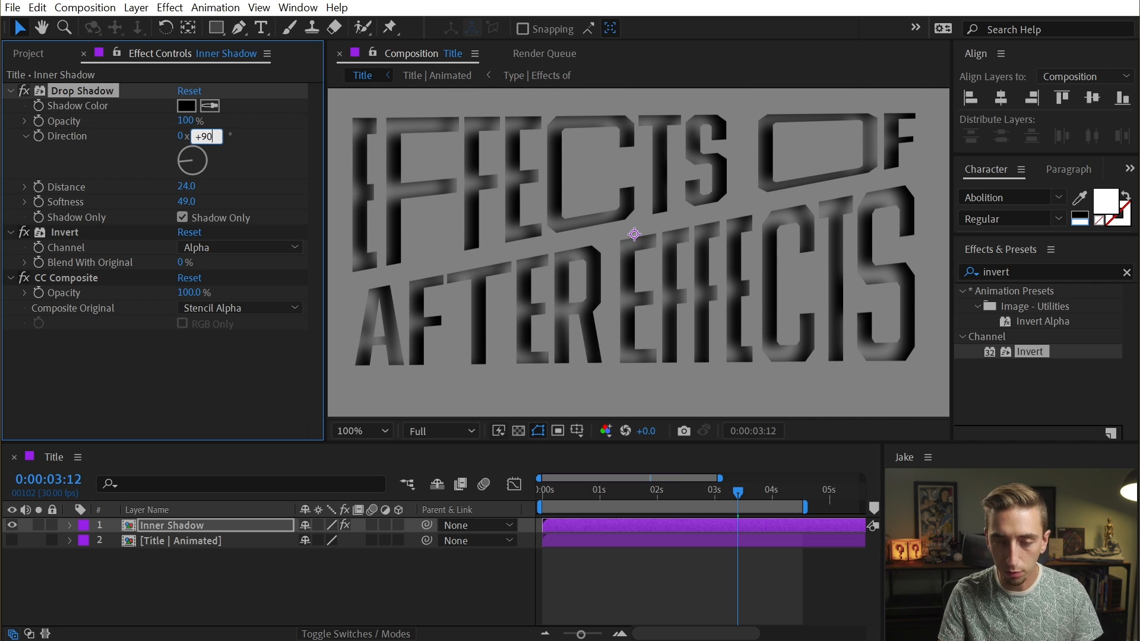
pyautogui.write('9')
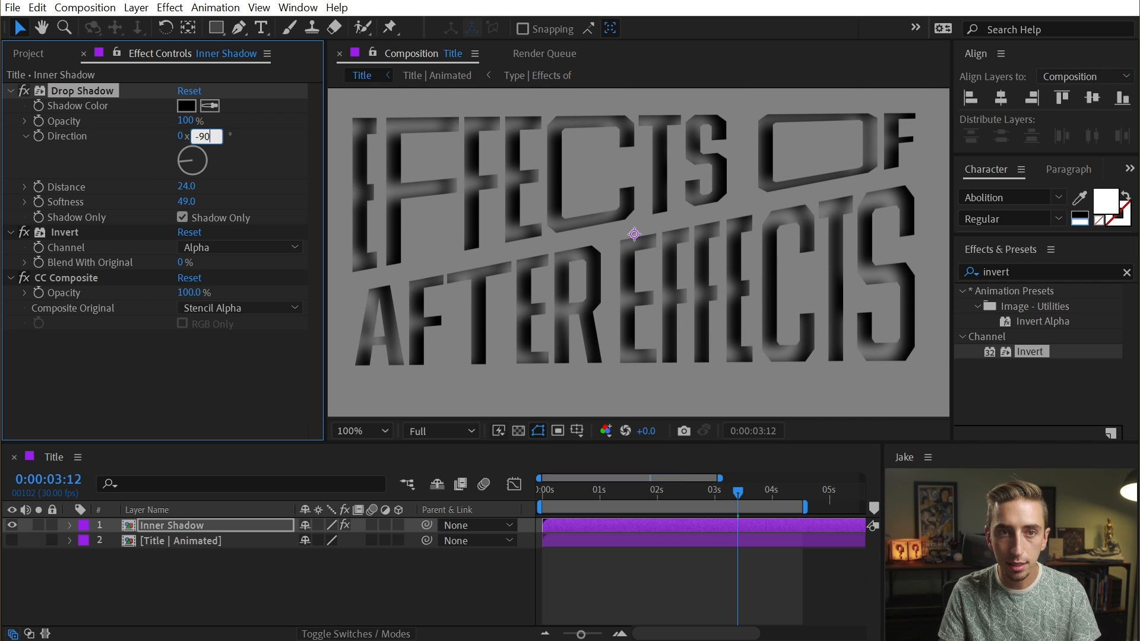
pyautogui.write('0')
pyautogui.press('Return')
pyautogui.click(12, 541)
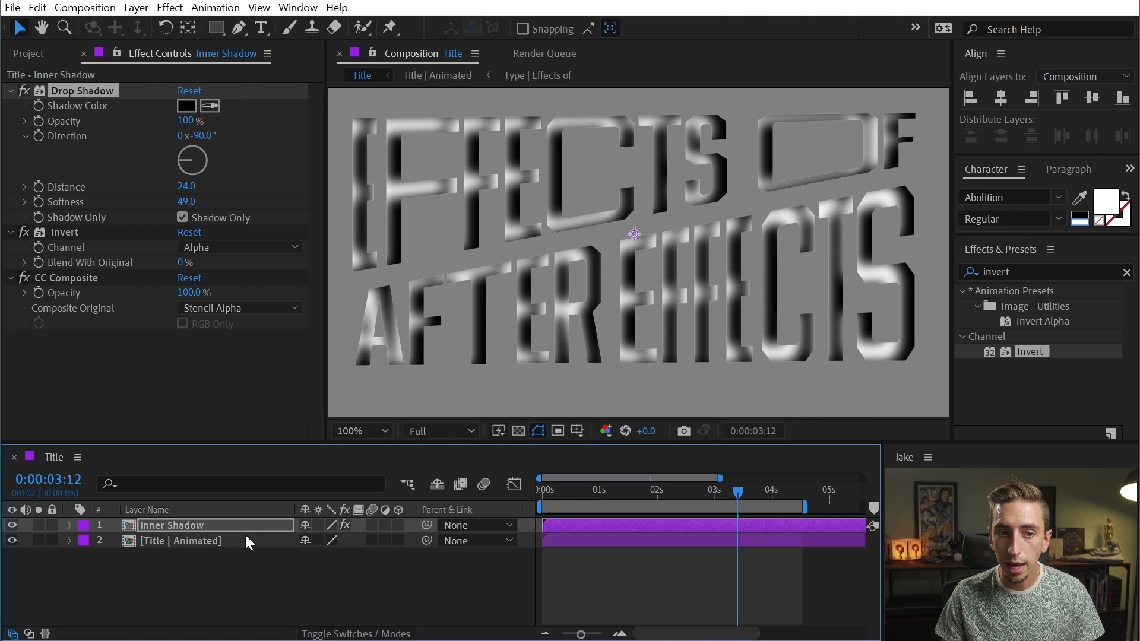
# Create an adjustment layer above Inner Shadow and name it Noise.
pyautogui.click(136, 8)
pyautogui.moveTo(149, 27)
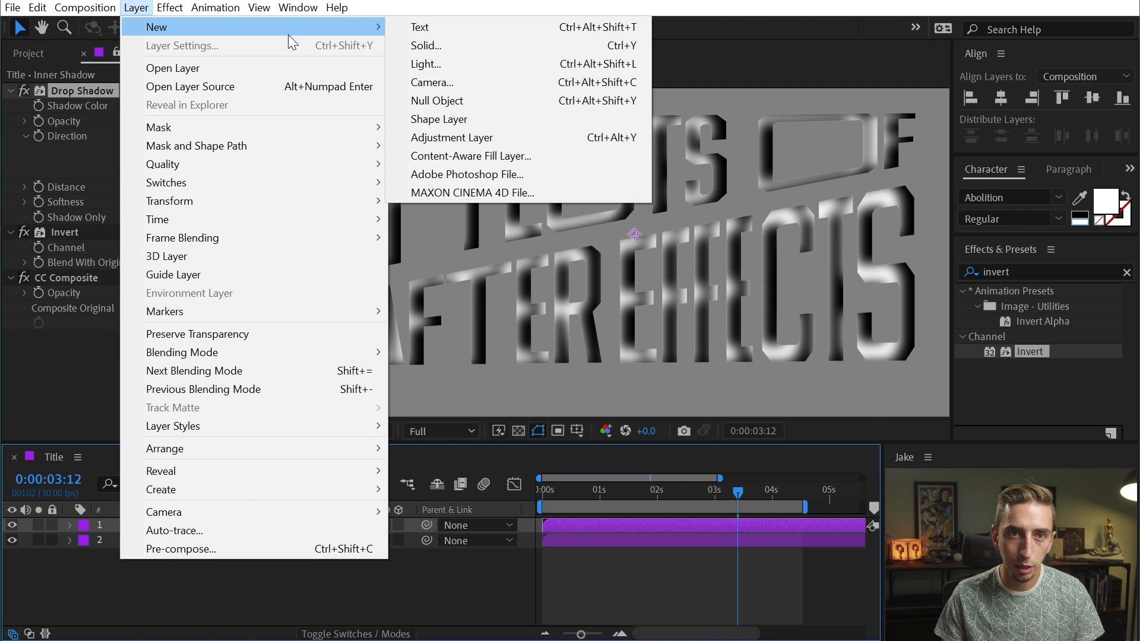
pyautogui.click(469, 140)
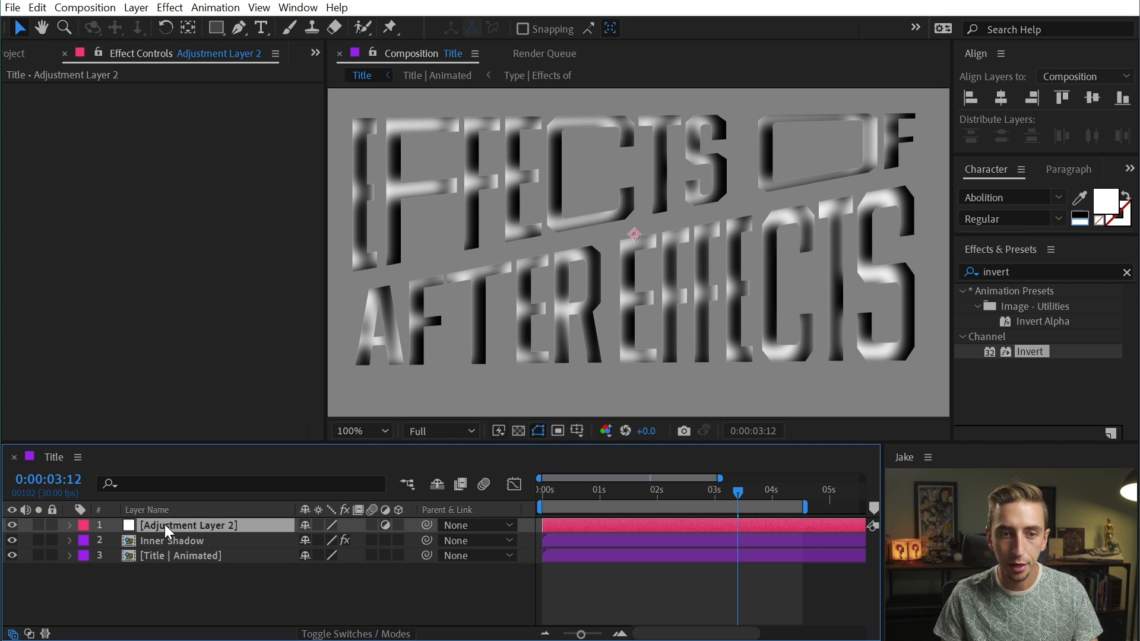
pyautogui.press('Return')
pyautogui.write('Noise')
pyautogui.press('Return')
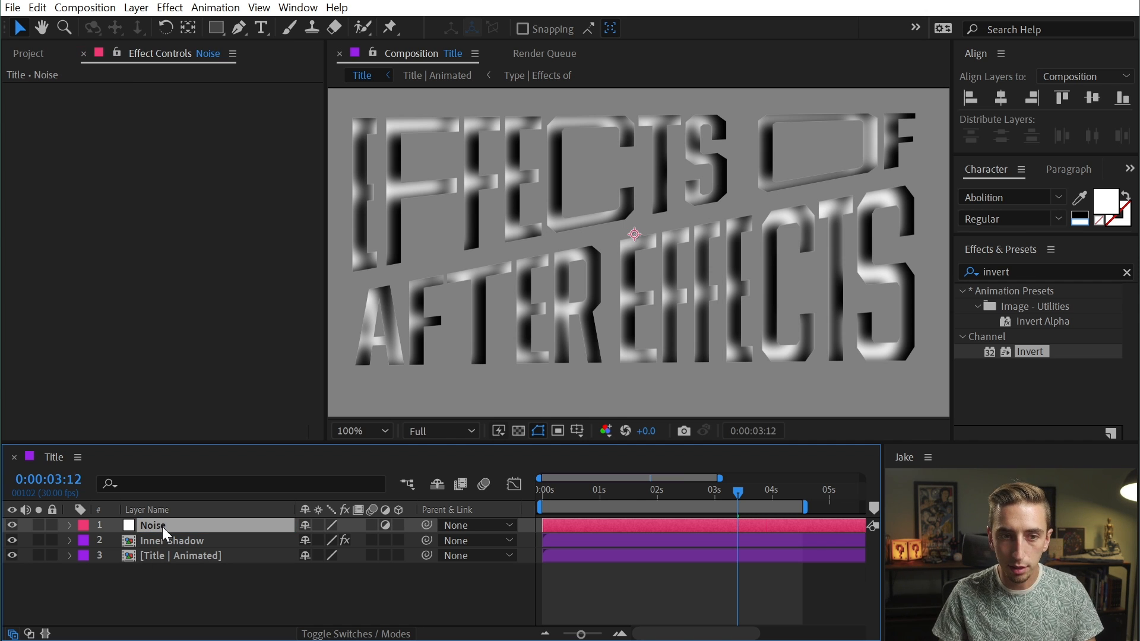
# Apply Noise HLS to the Noise layer with the noise type set to Grain and lightness at 75%.
pyautogui.click(1042, 272)
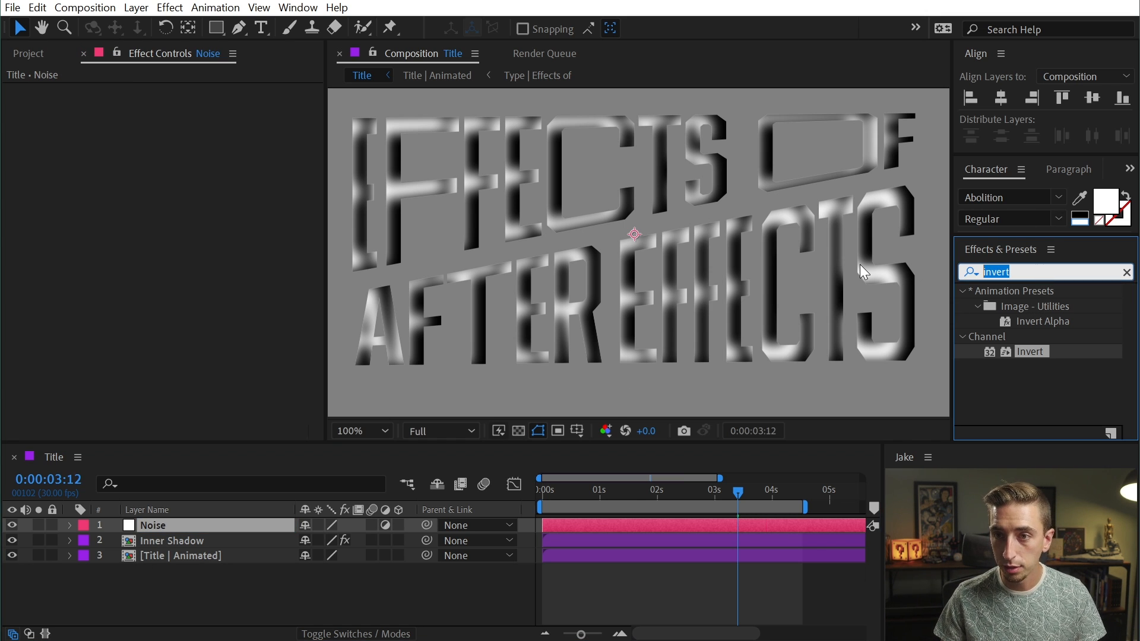
pyautogui.write('noise')
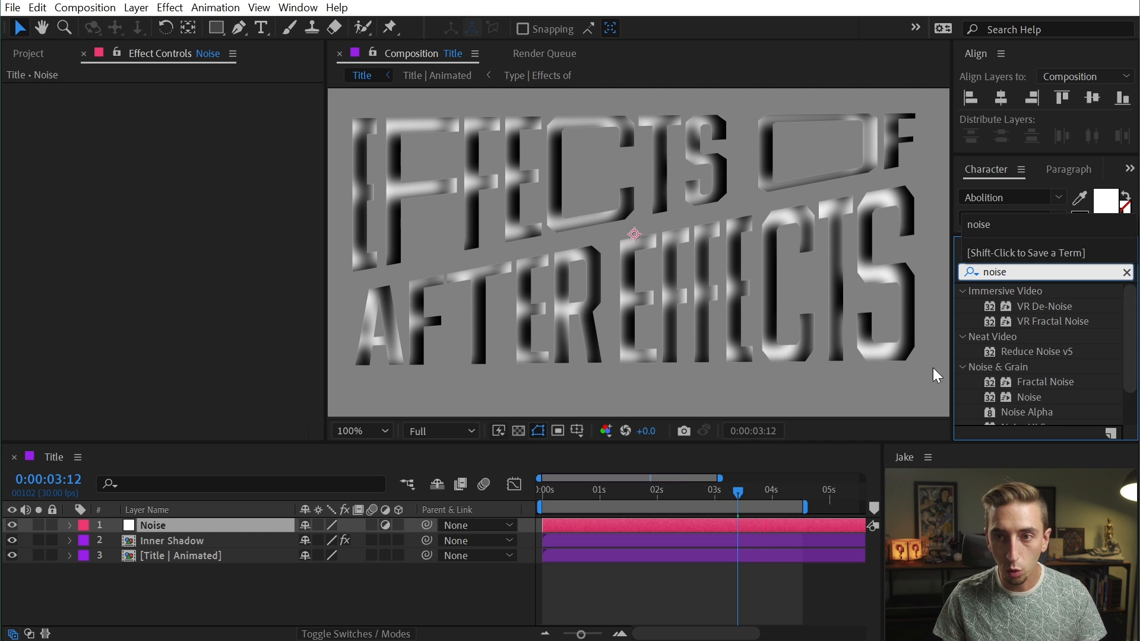
pyautogui.write(' hl')
pyautogui.moveTo(1023, 306); pyautogui.dragTo(186, 536)
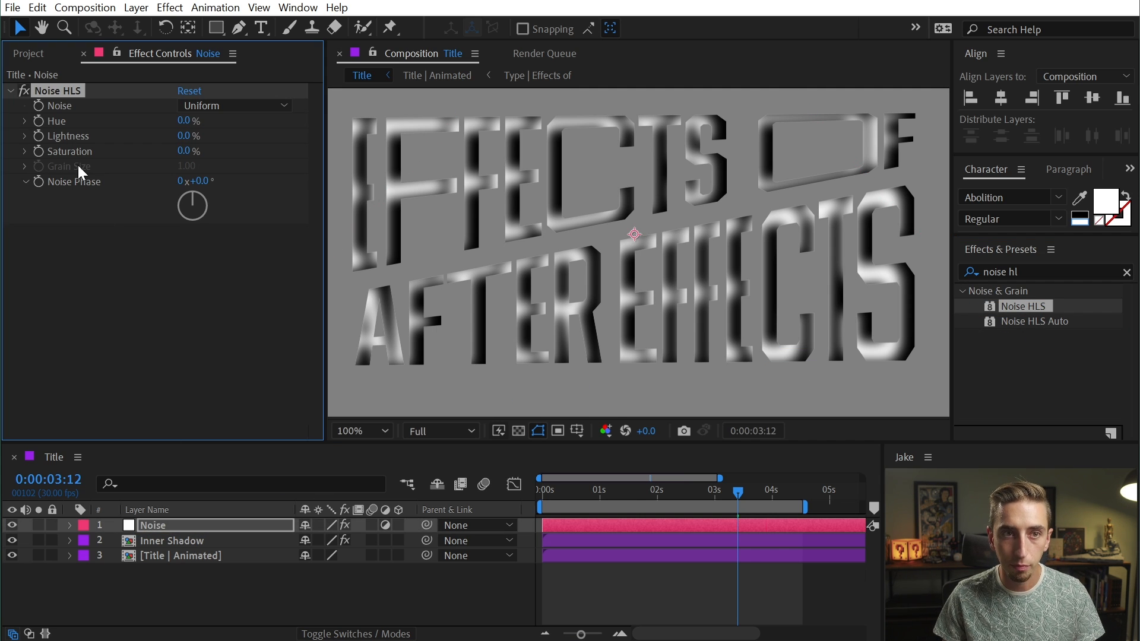
pyautogui.click(191, 108)
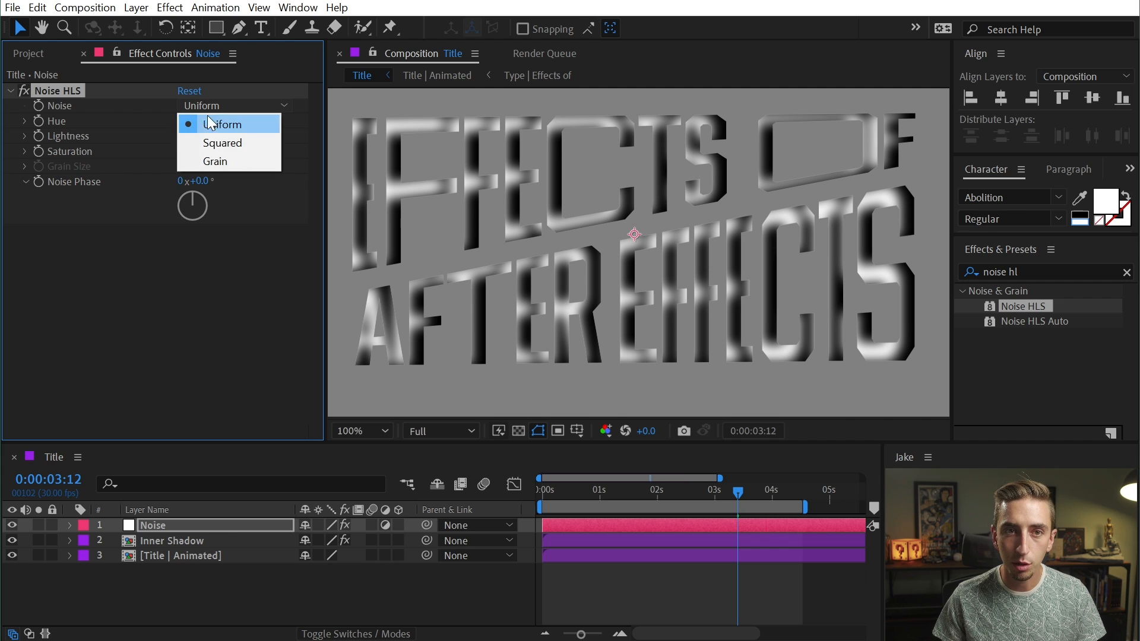
pyautogui.click(239, 161)
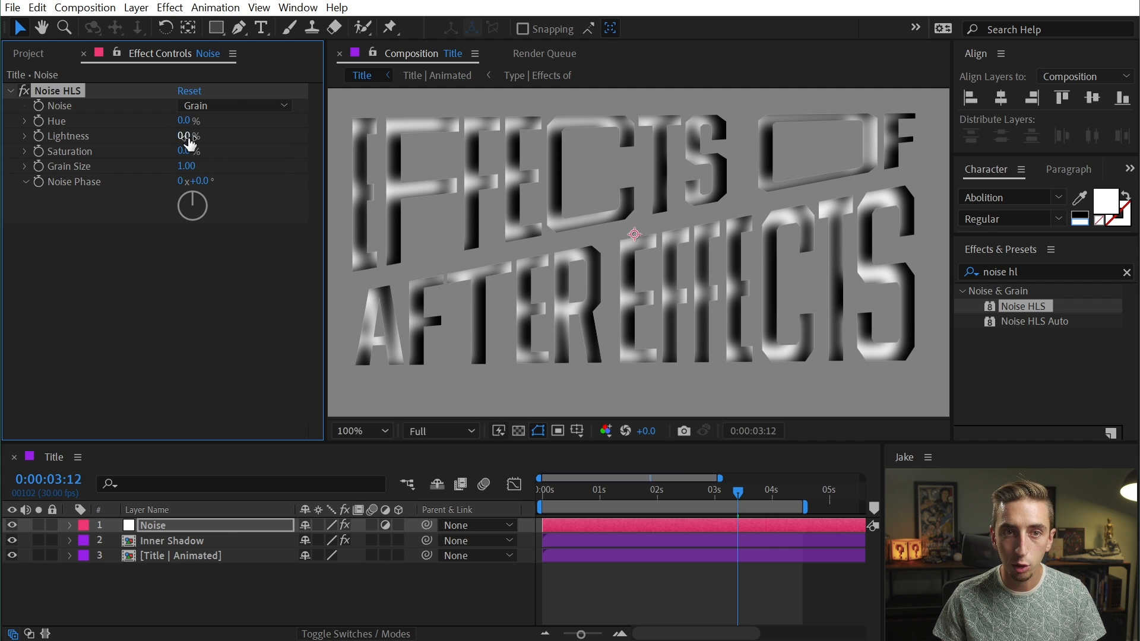
pyautogui.moveTo(183, 136); pyautogui.dragTo(245, 136)
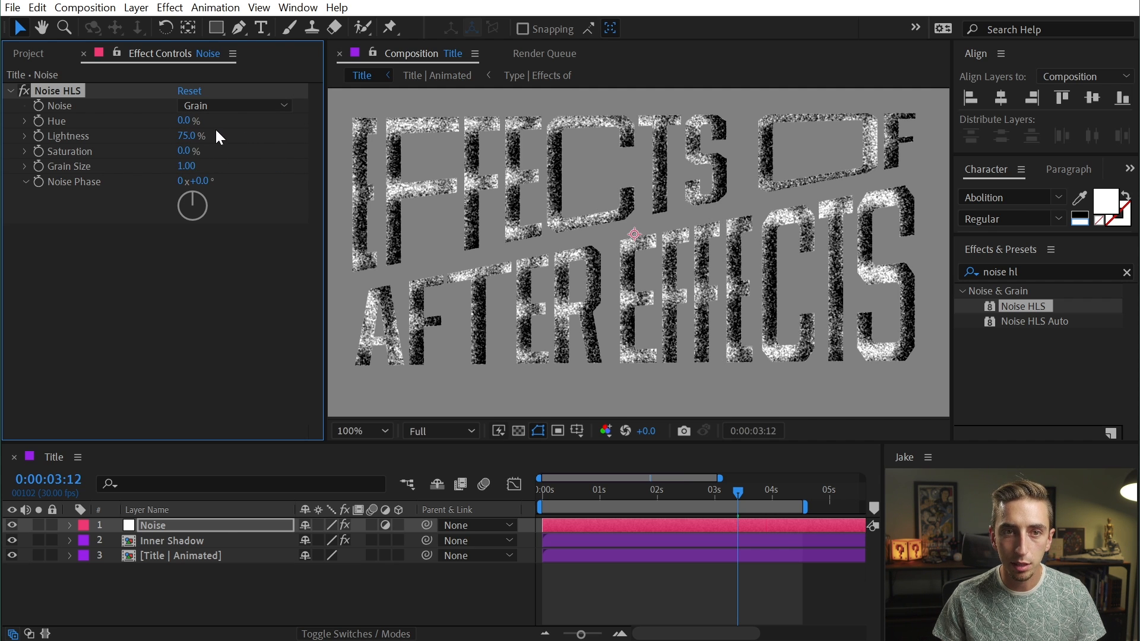
# Set the grain size of Noise HLS to 1.25, checking the texture close up on the letters.
pyautogui.scroll(1, 514, 199)
pyautogui.press('space')
pyautogui.moveTo(549, 201); pyautogui.dragTo(911, 391)
pyautogui.moveTo(660, 280); pyautogui.dragTo(632, 249)
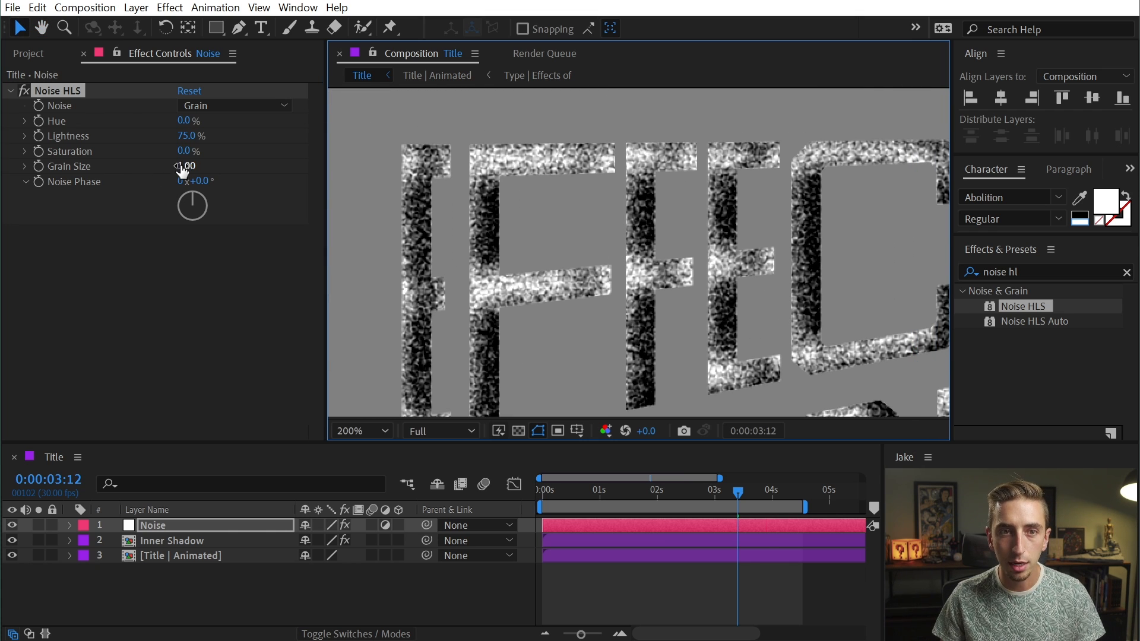
pyautogui.moveTo(185, 166); pyautogui.dragTo(366, 187)
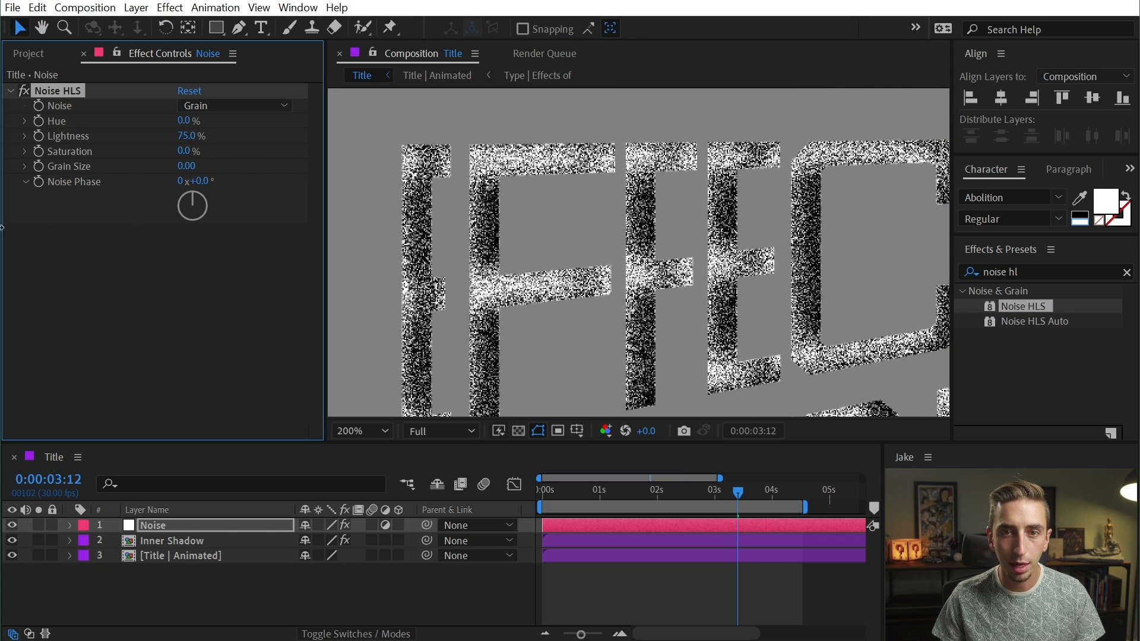
pyautogui.click(199, 167)
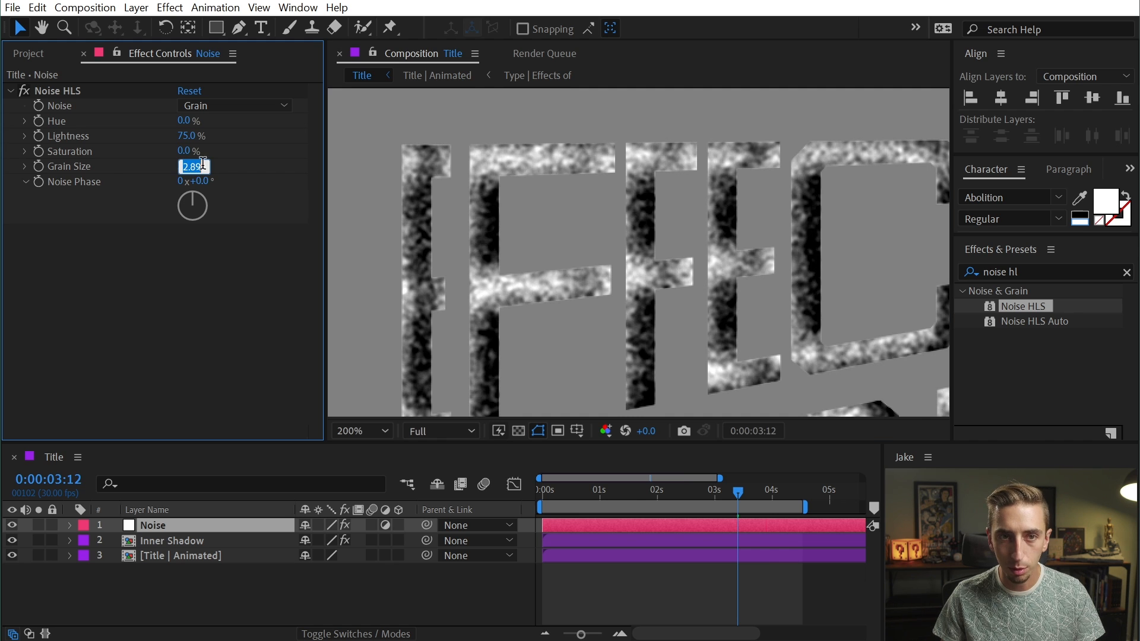
pyautogui.write('1.25')
pyautogui.press('Return')
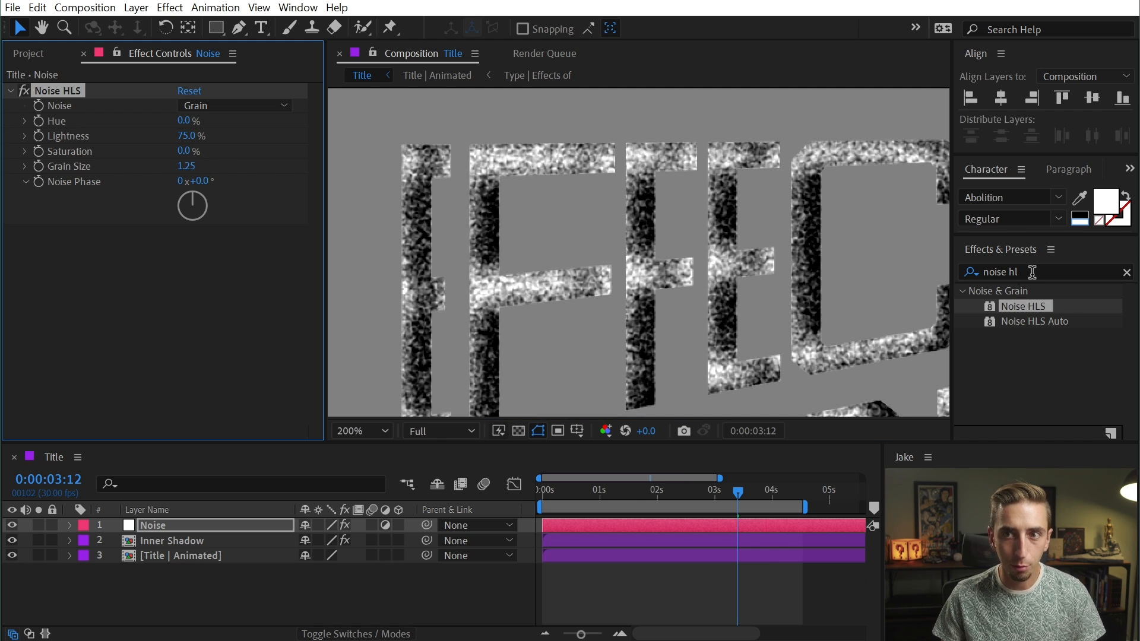
# Add Levels below Noise HLS on the Noise layer and raise the contrast with input black 31 and input white 153.
pyautogui.click(1032, 272)
pyautogui.write('levels')
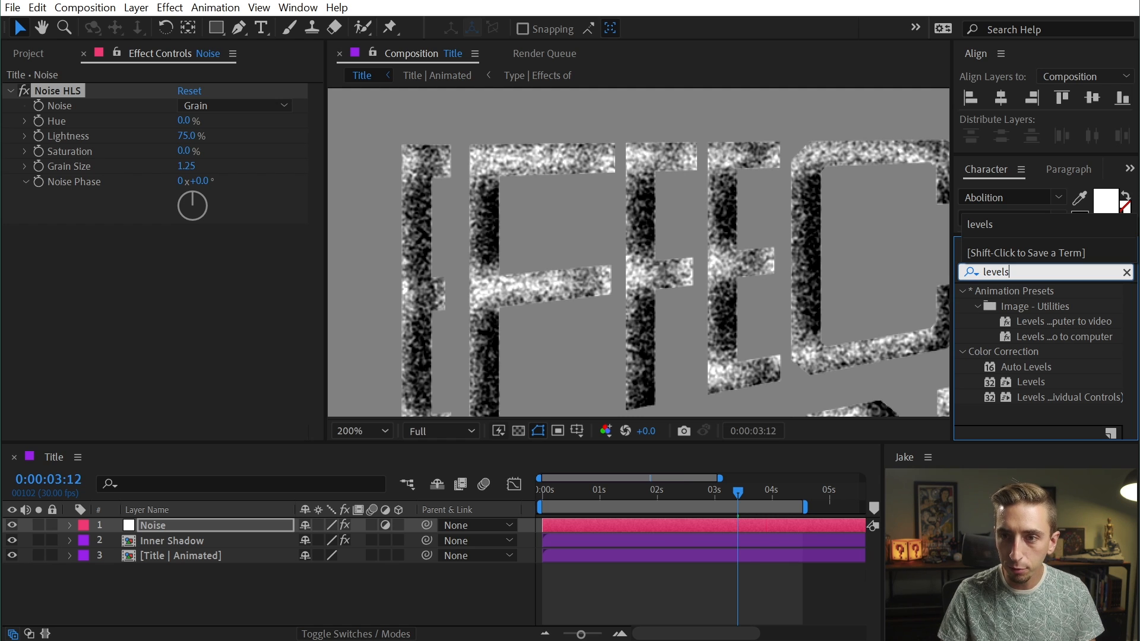
pyautogui.moveTo(1031, 382)
pyautogui.mouseDown()
pyautogui.moveTo(921, 382)
pyautogui.moveTo(261, 285)
pyautogui.moveTo(189, 304)
pyautogui.mouseUp()
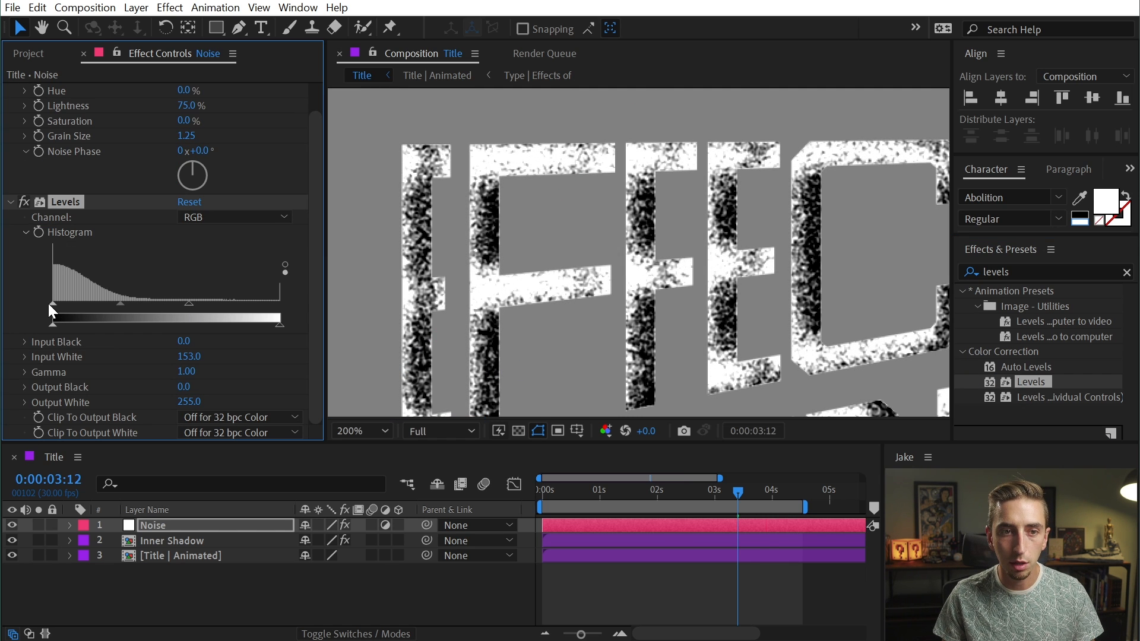
pyautogui.moveTo(52, 309); pyautogui.dragTo(83, 308)
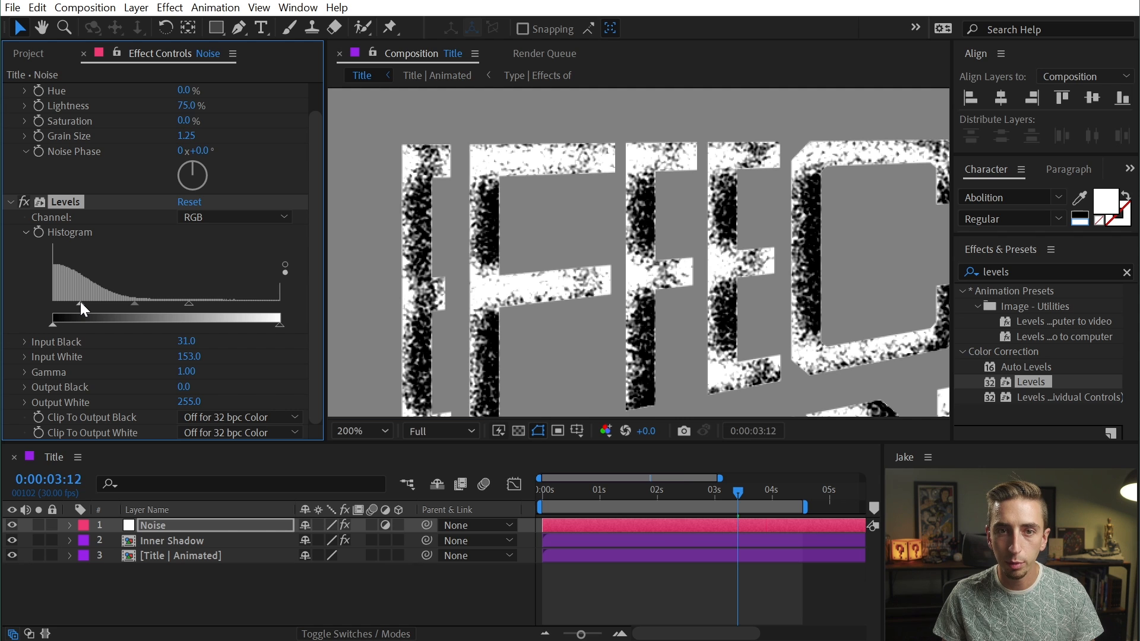
pyautogui.press(',')
pyautogui.press('space')
pyautogui.moveTo(834, 299); pyautogui.dragTo(665, 229)
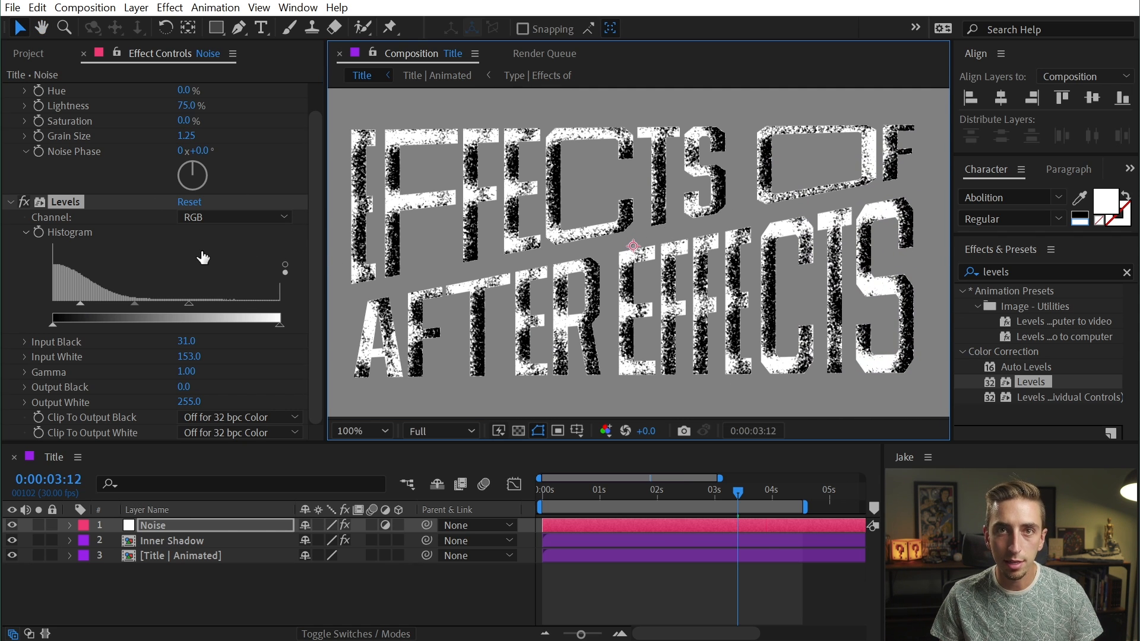
pyautogui.moveTo(189, 305); pyautogui.dragTo(198, 306)
# Try a different Drop Shadow distance on the Inner Shadow layer and undo it.
pyautogui.click(192, 540)
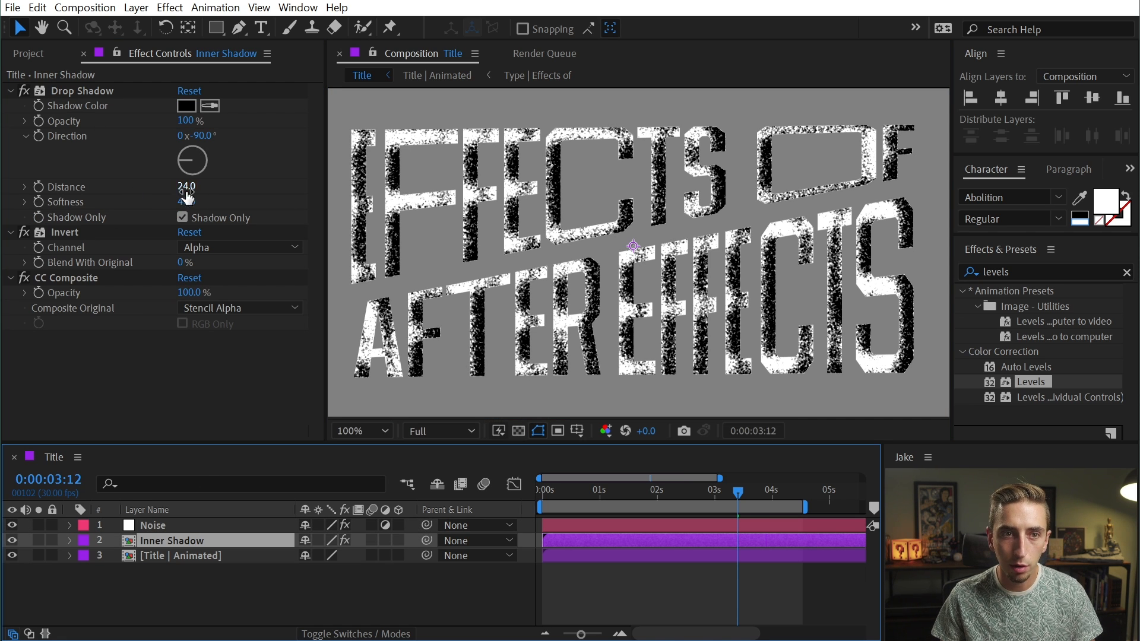
pyautogui.moveTo(181, 187); pyautogui.dragTo(225, 197)
pyautogui.hotkey('ctrl', 'z')
pyautogui.hotkey('ctrl', 'z')
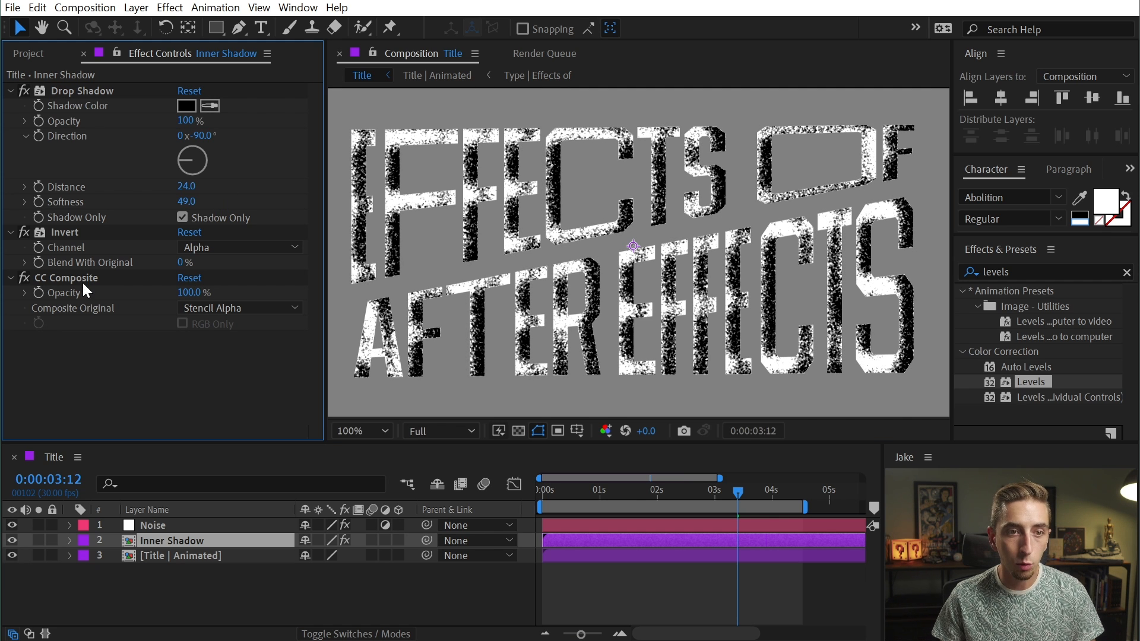
# Set the CC Composite opacity on the Inner Shadow layer to 56%.
pyautogui.moveTo(186, 295); pyautogui.dragTo(137, 281)
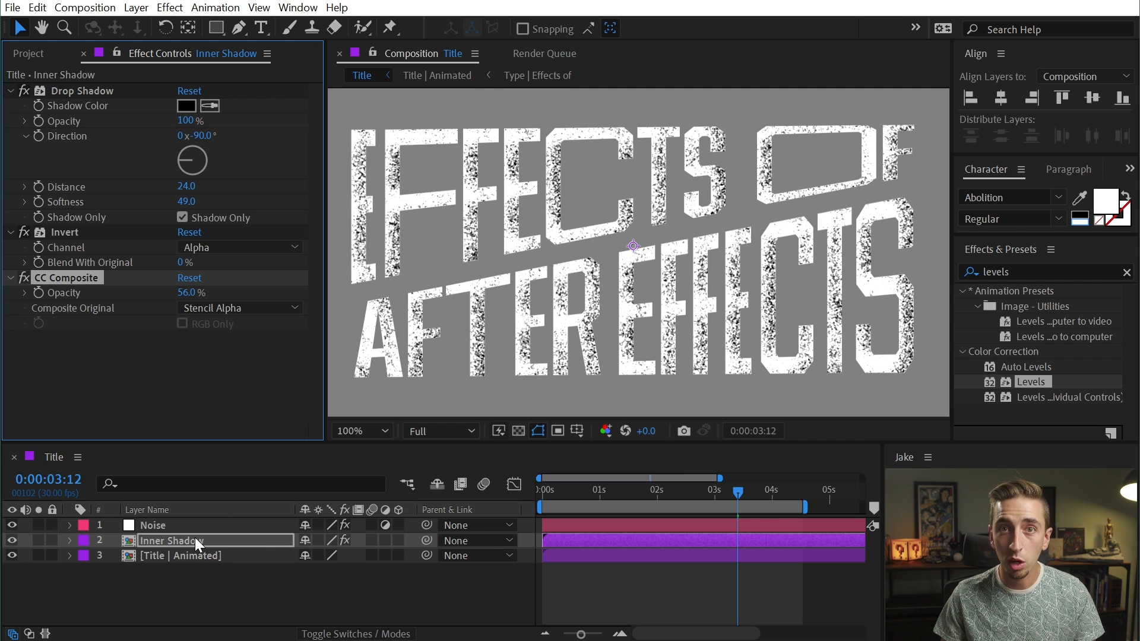
pyautogui.press('Return')
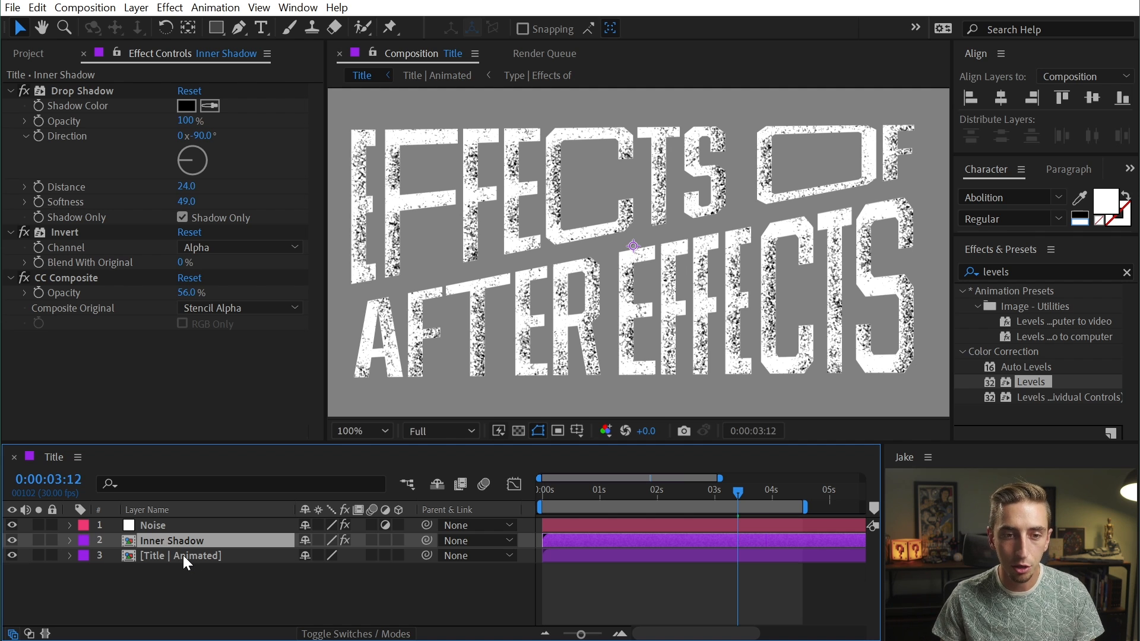
# Duplicate the Inner Shadow layer, name the copy Outline and move it above the Noise layer.
pyautogui.hotkey('ctrl', 'd')
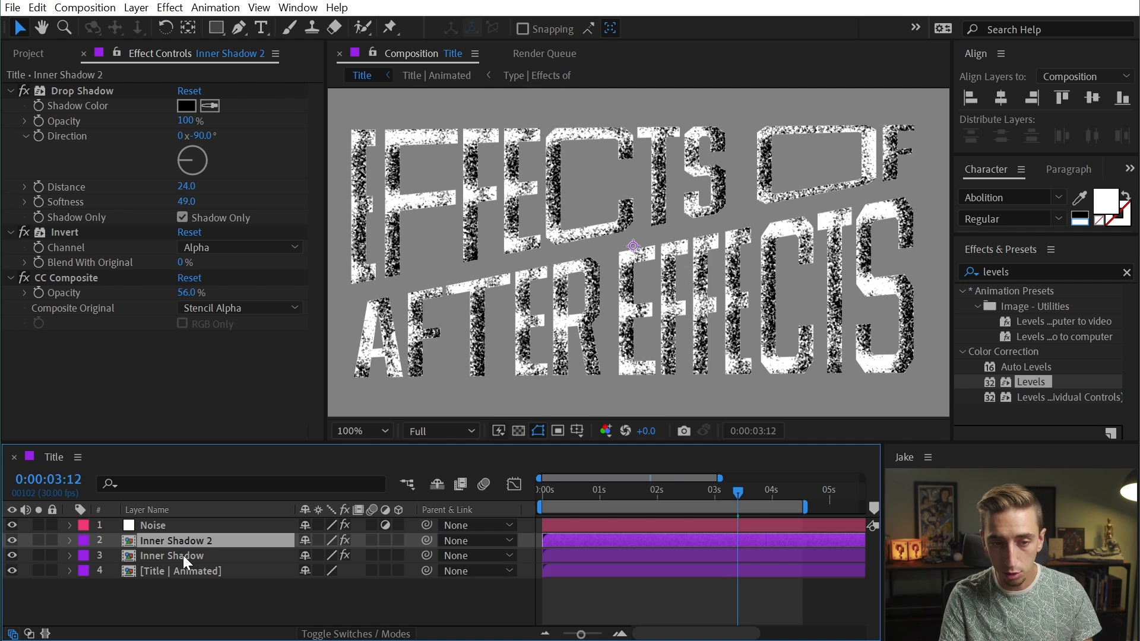
pyautogui.press('Return')
pyautogui.write('Outli')
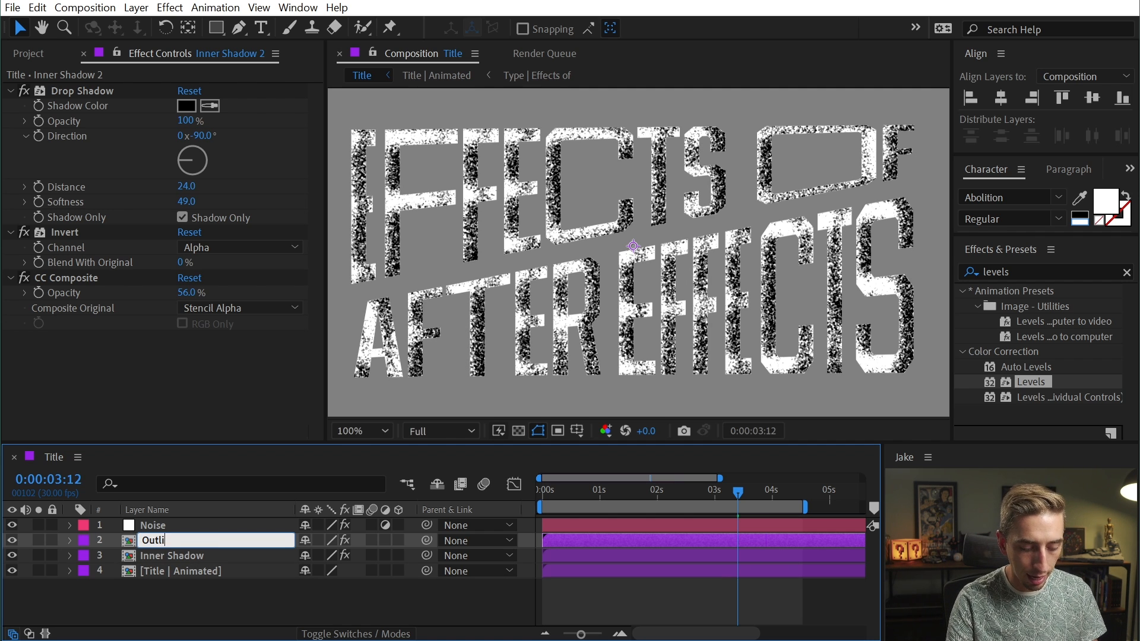
pyautogui.write('ne')
pyautogui.press('Return')
pyautogui.moveTo(168, 542); pyautogui.dragTo(101, 524)
# Solo the Outline layer and change its Drop Shadow color to white.
pyautogui.click(38, 525)
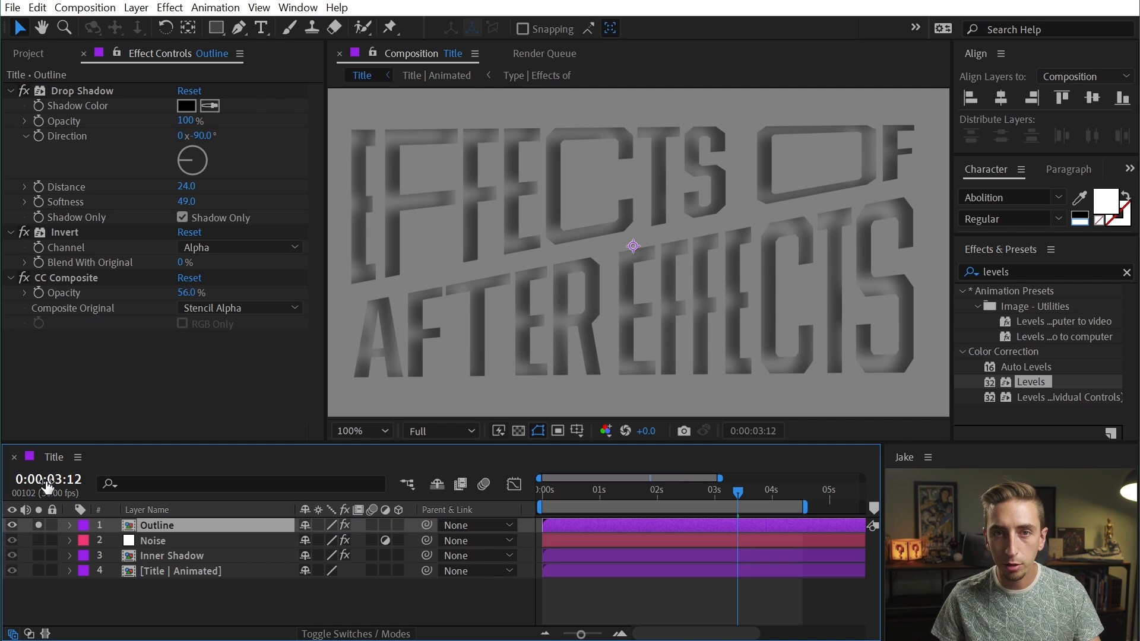
pyautogui.click(186, 107)
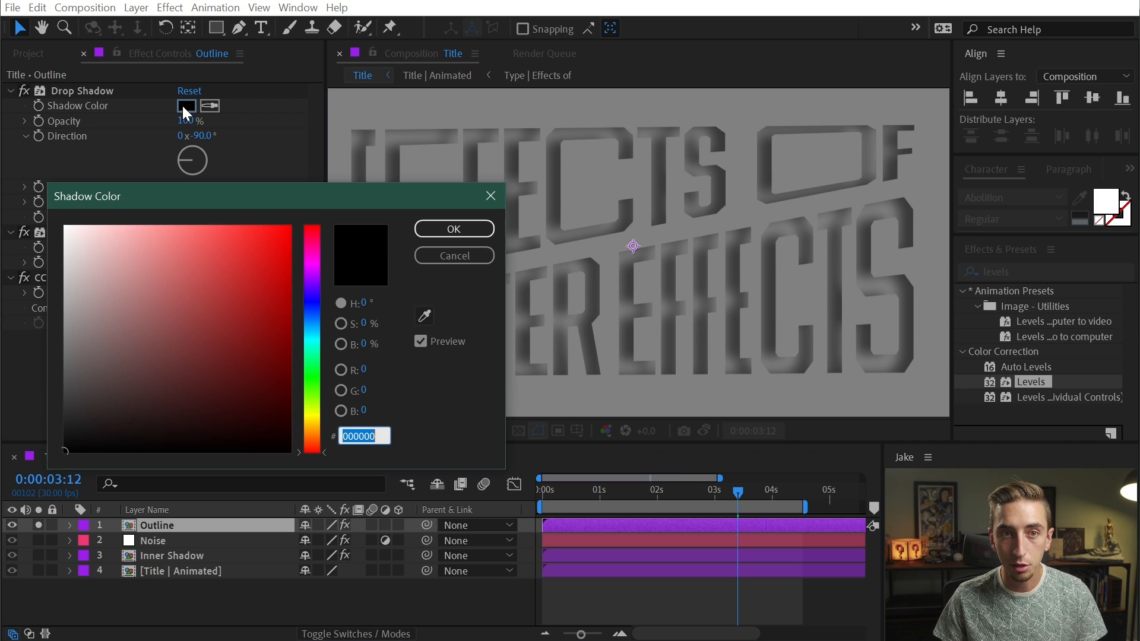
pyautogui.click(112, 238)
pyautogui.moveTo(112, 238); pyautogui.dragTo(65, 226)
pyautogui.click(475, 229)
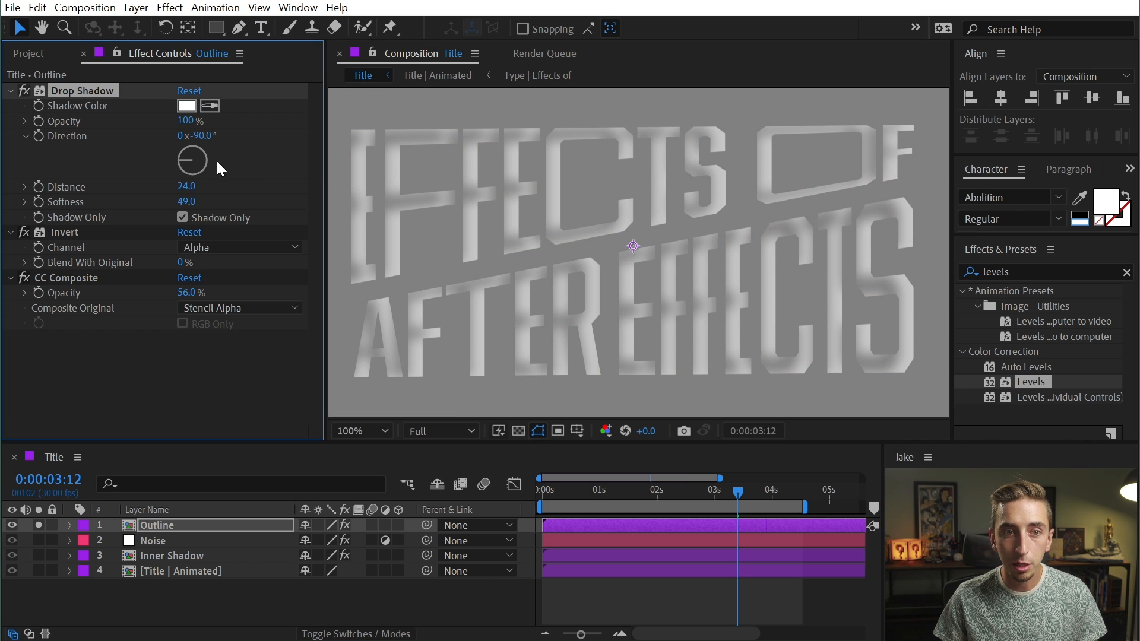
# Set Outline's Drop Shadow distance to 0 and softness to 34, and its CC Composite opacity to 100%.
pyautogui.moveTo(185, 201); pyautogui.dragTo(155, 199)
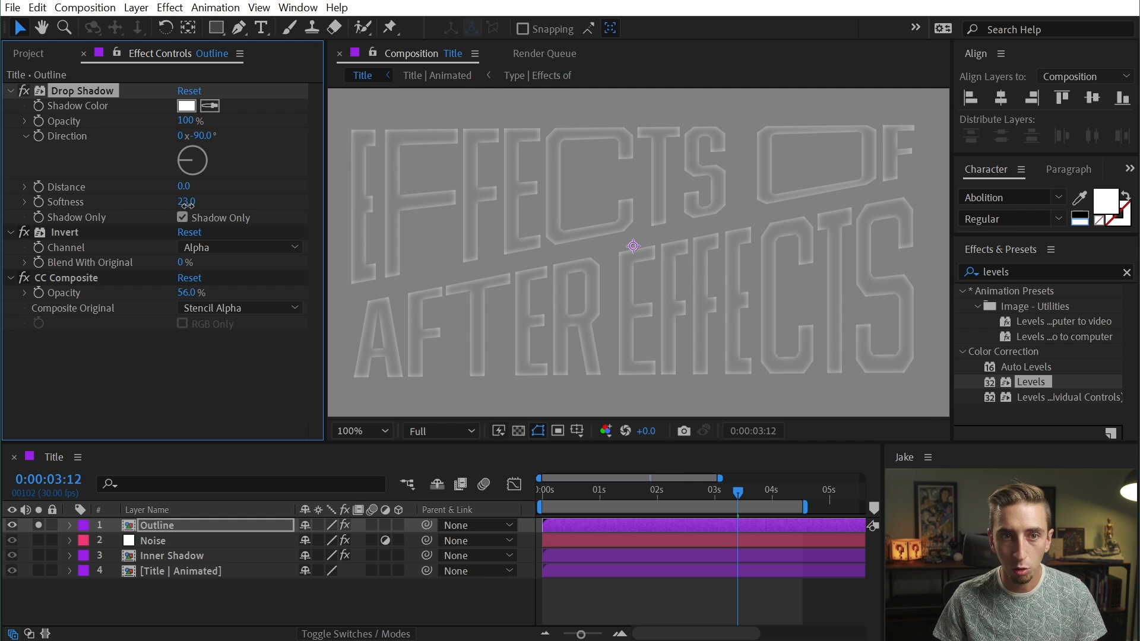
pyautogui.moveTo(186, 202); pyautogui.dragTo(190, 202)
pyautogui.moveTo(180, 201); pyautogui.dragTo(189, 202)
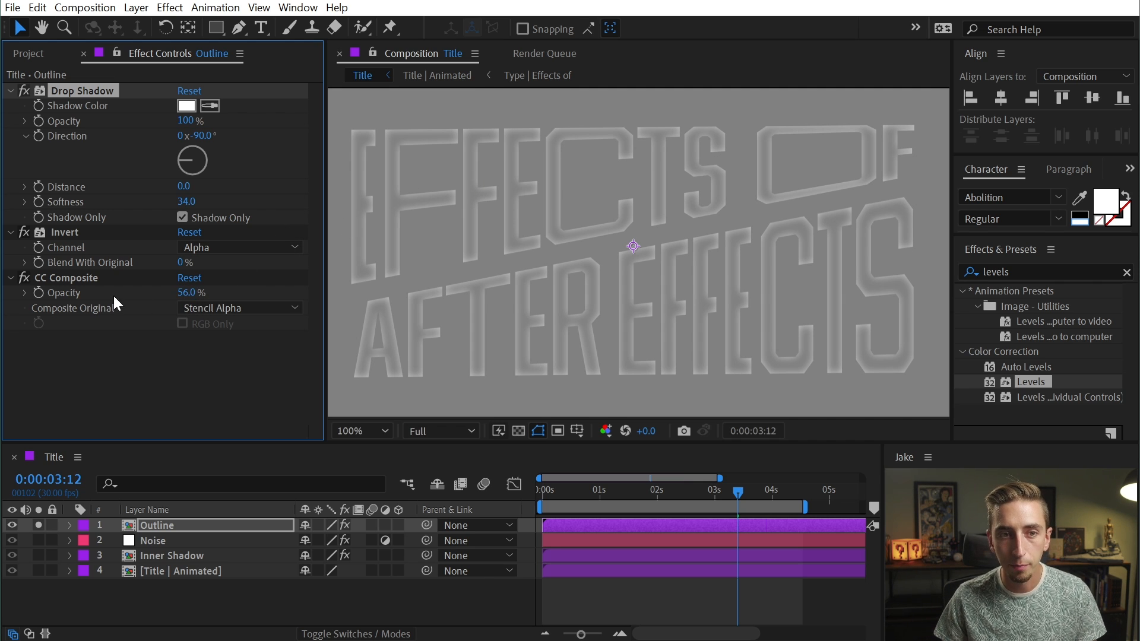
pyautogui.moveTo(181, 292); pyautogui.dragTo(301, 288)
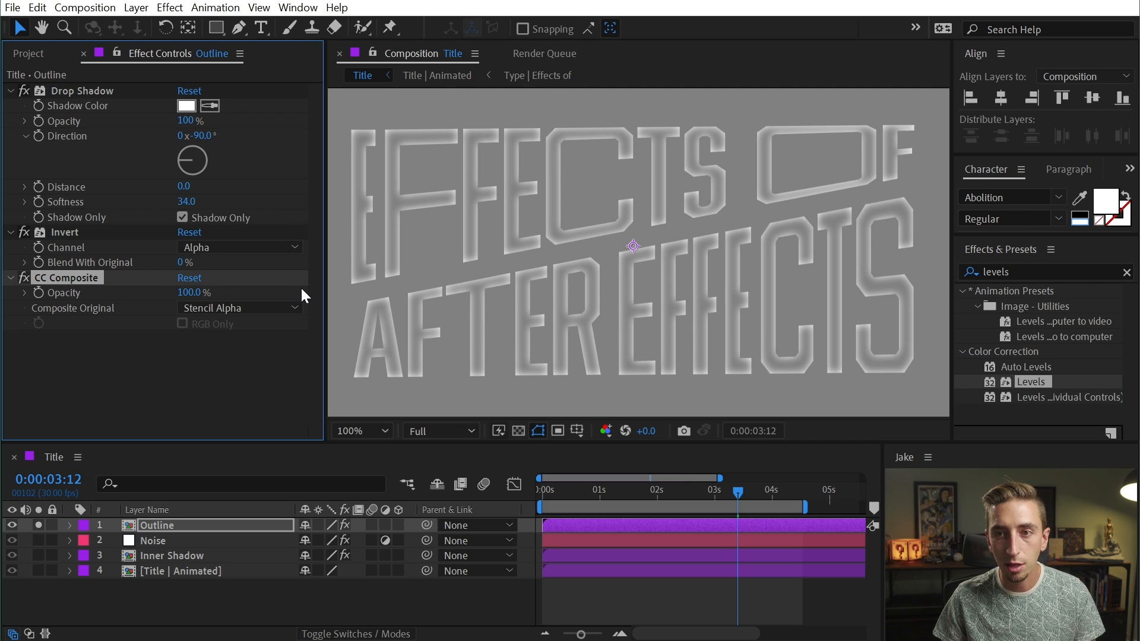
# Apply Levels to the Outline layer after CC Composite and switch its channel to Alpha.
pyautogui.moveTo(1032, 382); pyautogui.dragTo(183, 345)
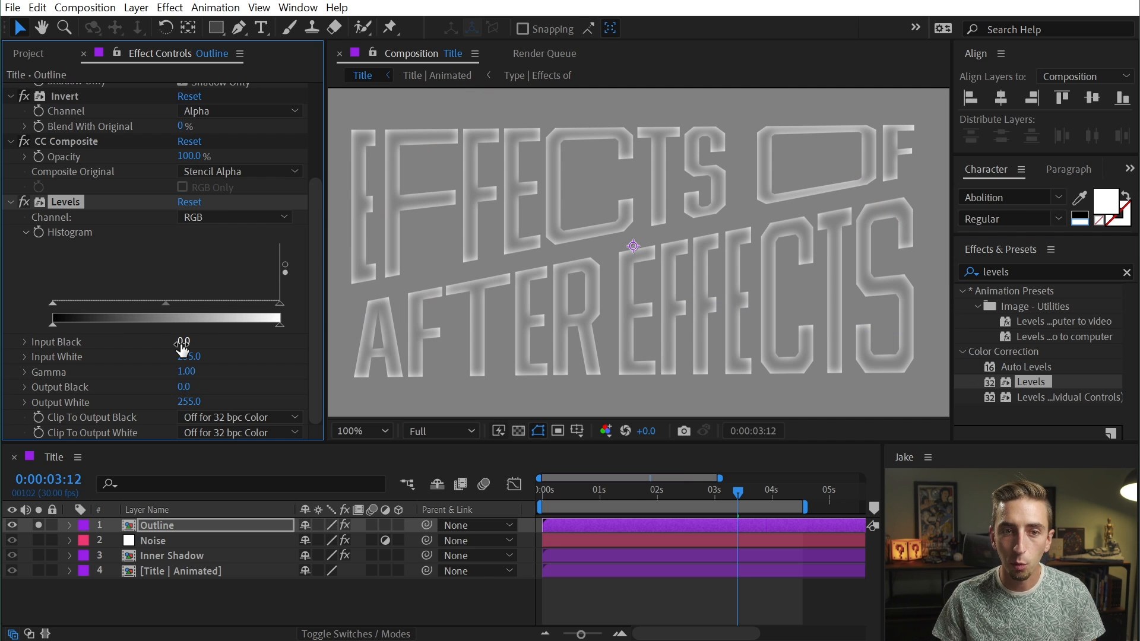
pyautogui.click(235, 217)
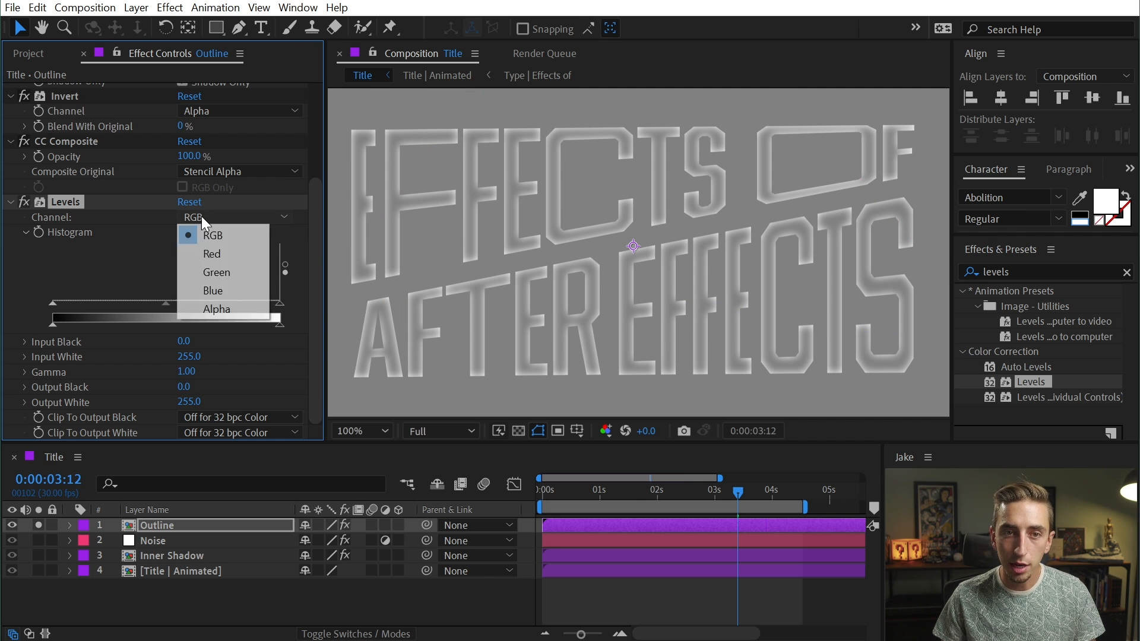
pyautogui.click(214, 310)
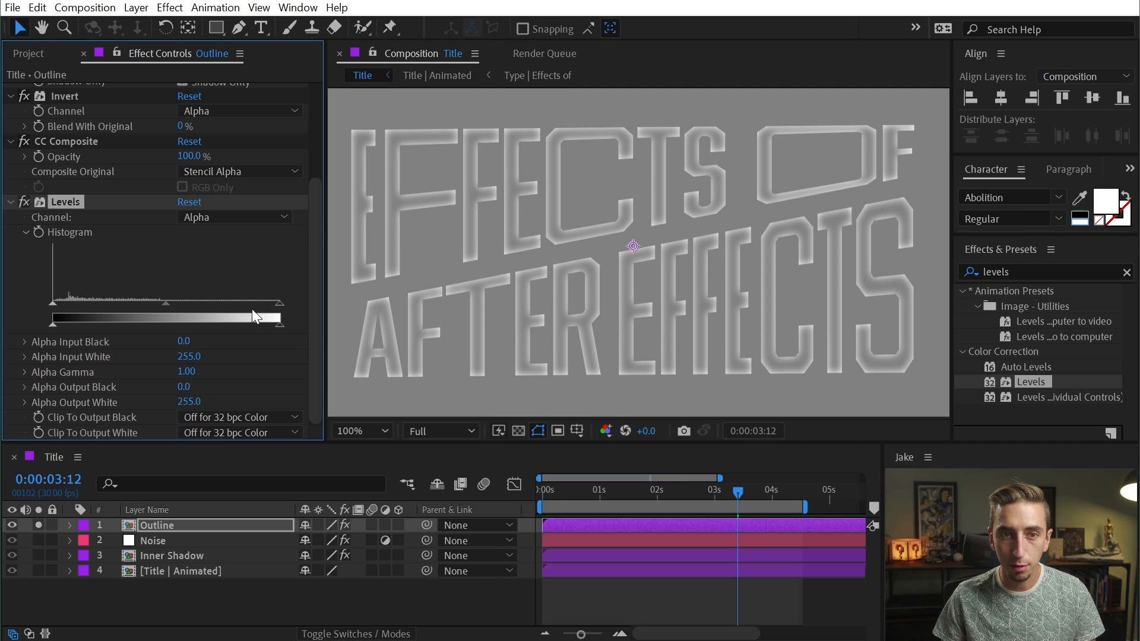
# Unsolo the Outline layer and set its Levels alpha input black to 14 and alpha input white to 87.
pyautogui.moveTo(286, 309); pyautogui.dragTo(155, 304)
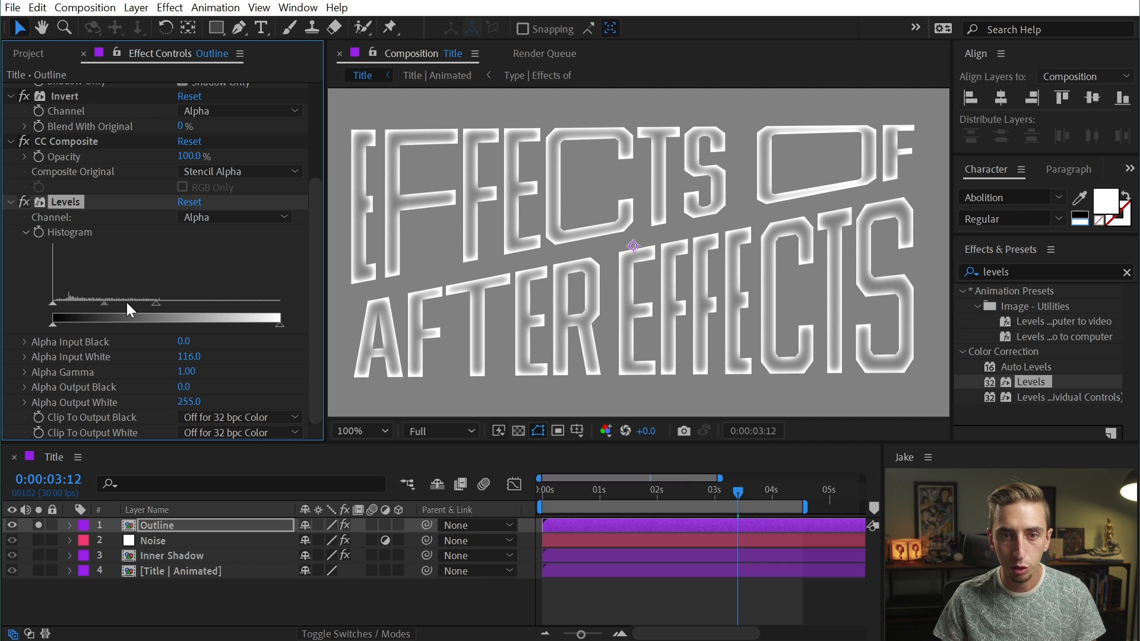
pyautogui.moveTo(59, 307); pyautogui.dragTo(66, 310)
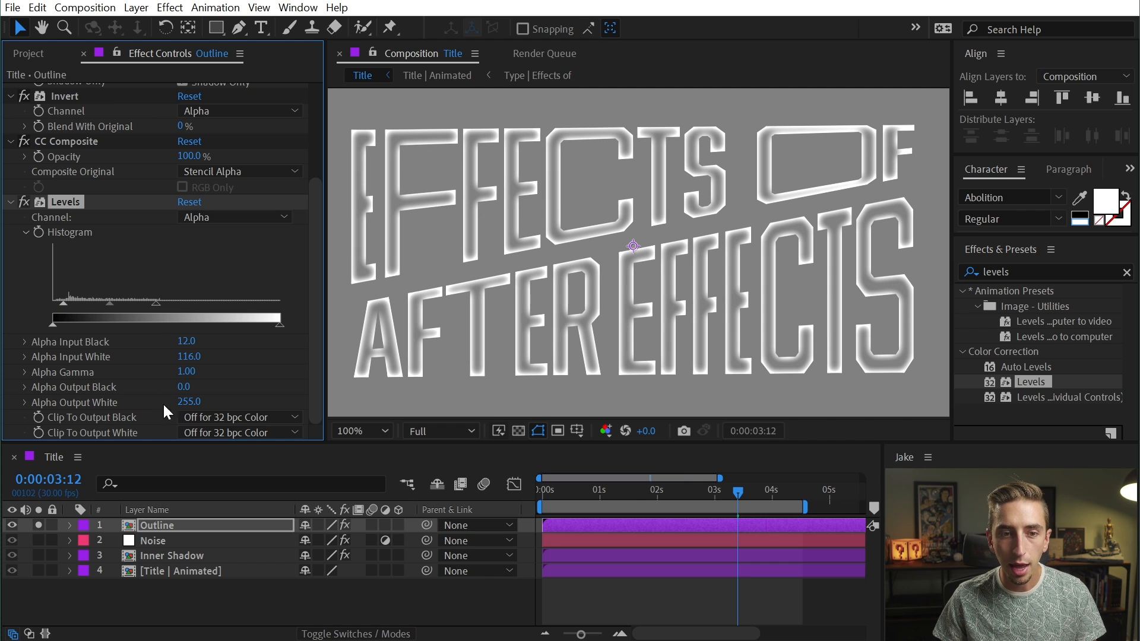
pyautogui.click(38, 526)
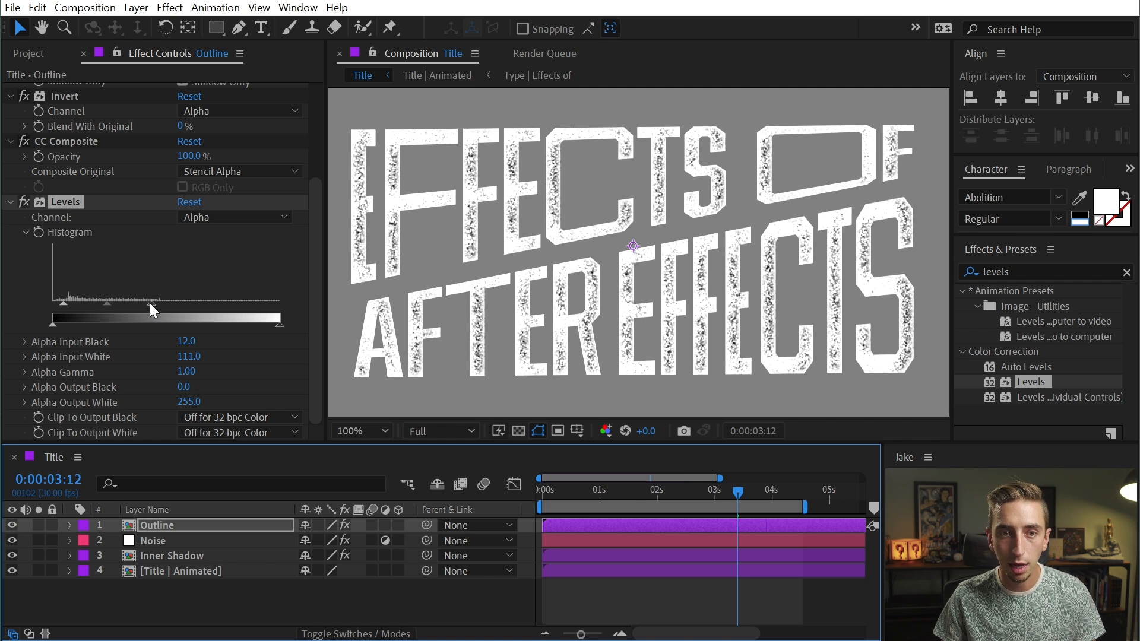
pyautogui.moveTo(156, 304); pyautogui.dragTo(65, 309)
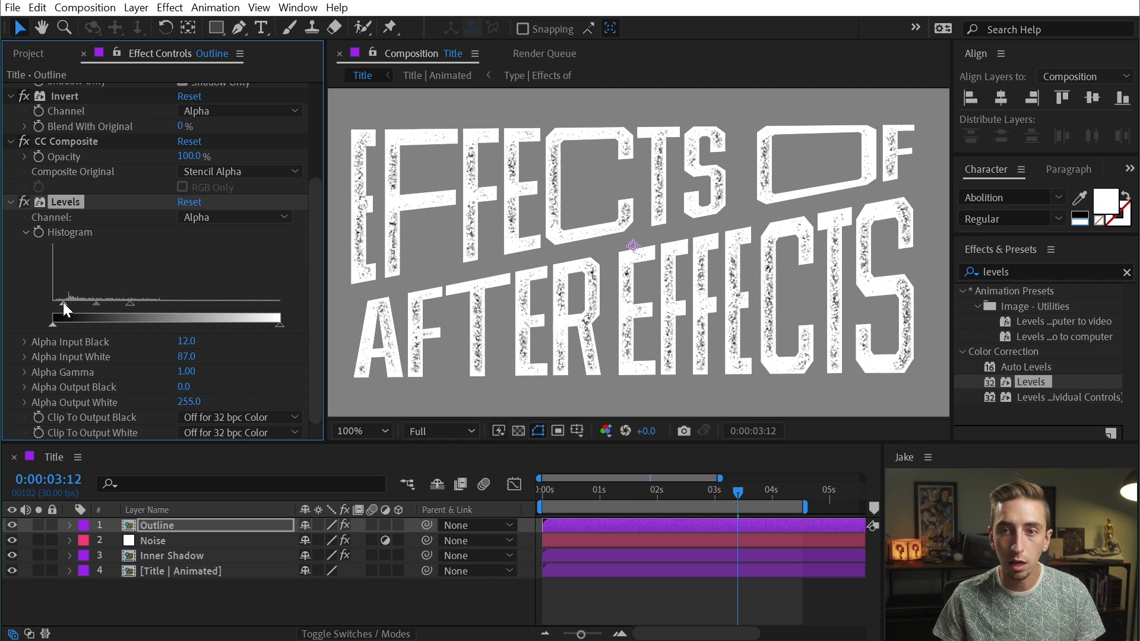
# Preview the textured title animation from the first frame.
pyautogui.click(626, 497)
pyautogui.press('Home')
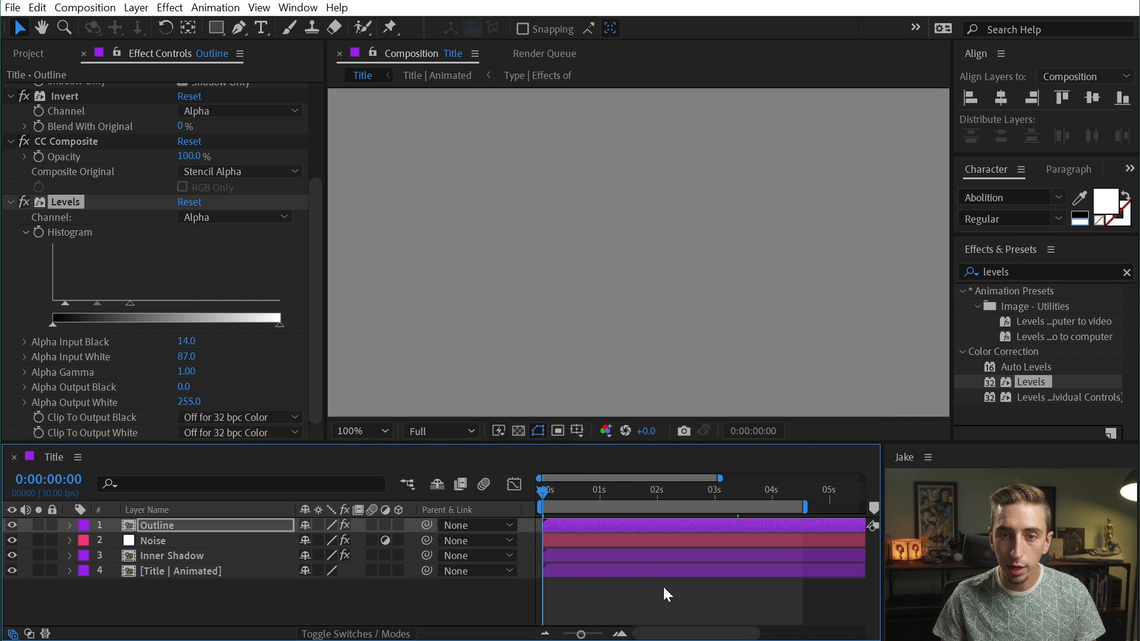
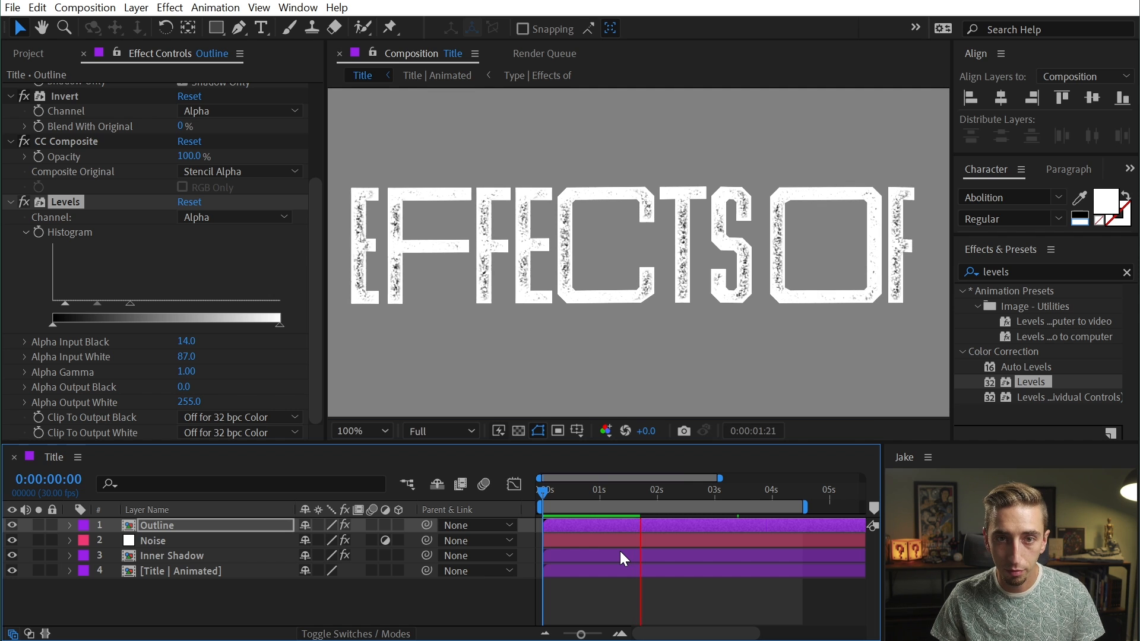
pyautogui.press('space')
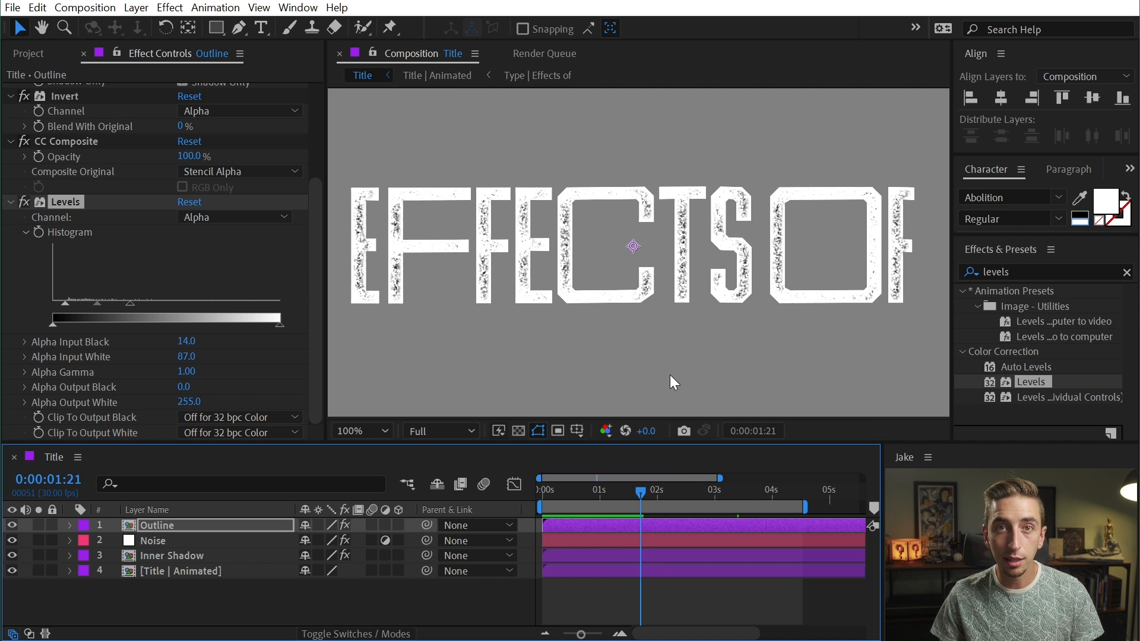
# Pre-compose all four layers of the Title composition into a new composition named "Title | Textured".
pyautogui.click(202, 589)
pyautogui.hotkey('ctrl', 'a')
pyautogui.hotkey('ctrl', 'shift', 'c')
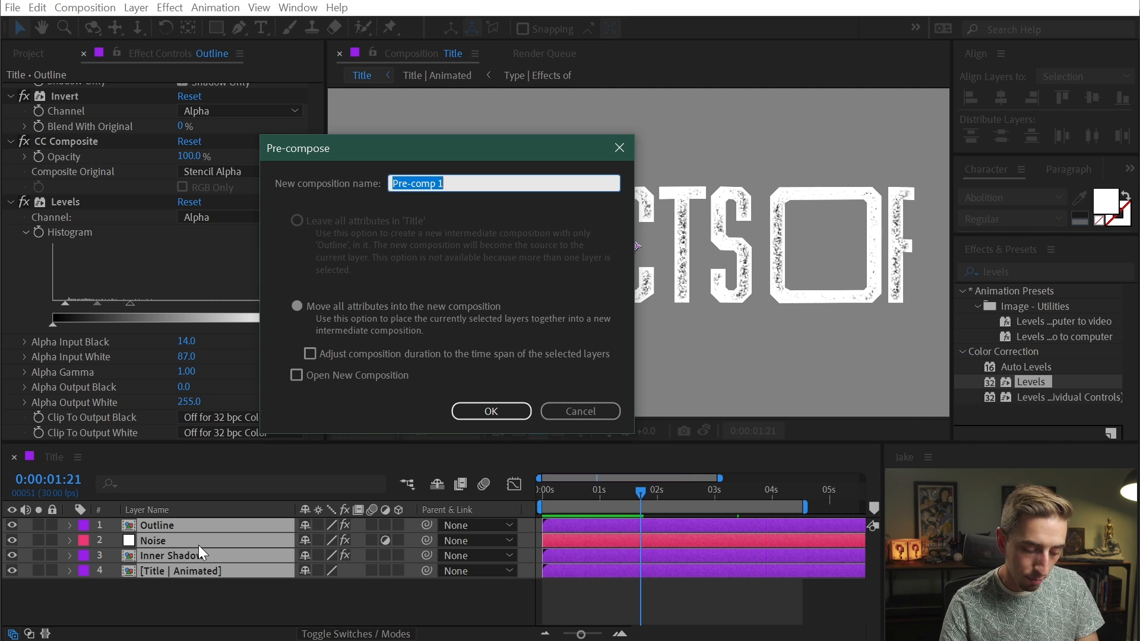
pyautogui.write('Title | Textured')
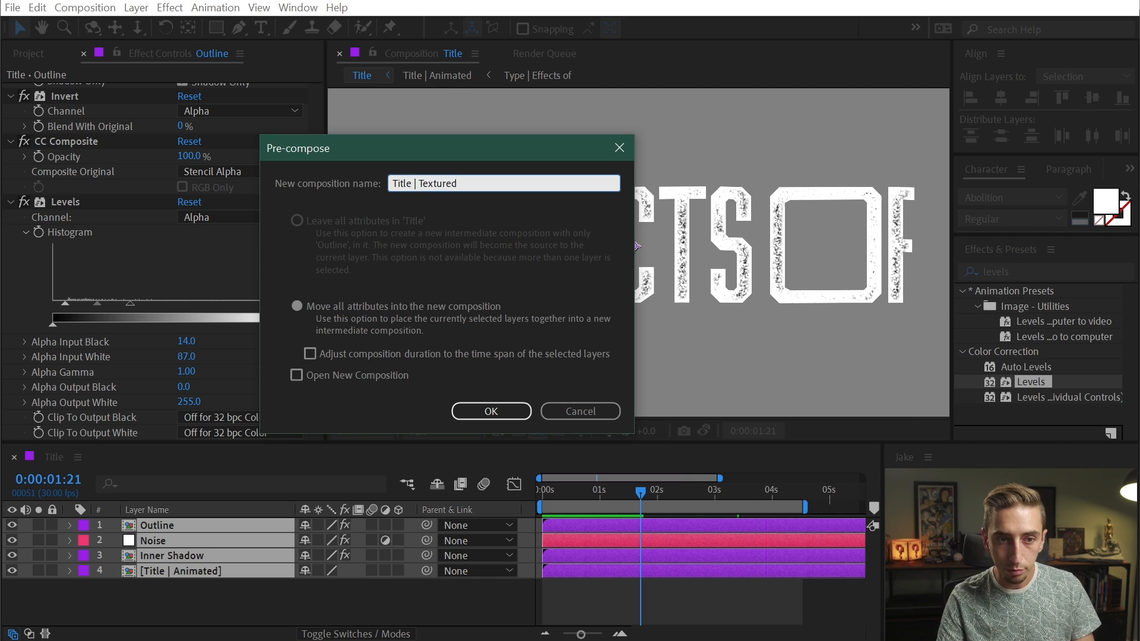
pyautogui.click(511, 409)
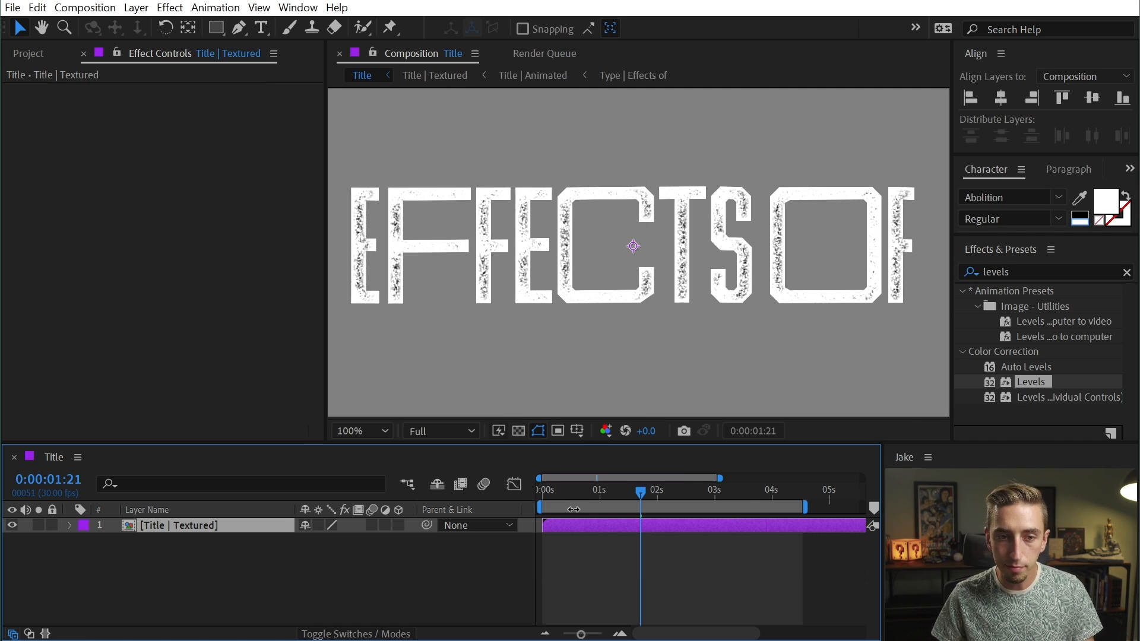
# Find the Tint effect and apply it to the Title | Textured layer.
pyautogui.click(1017, 272)
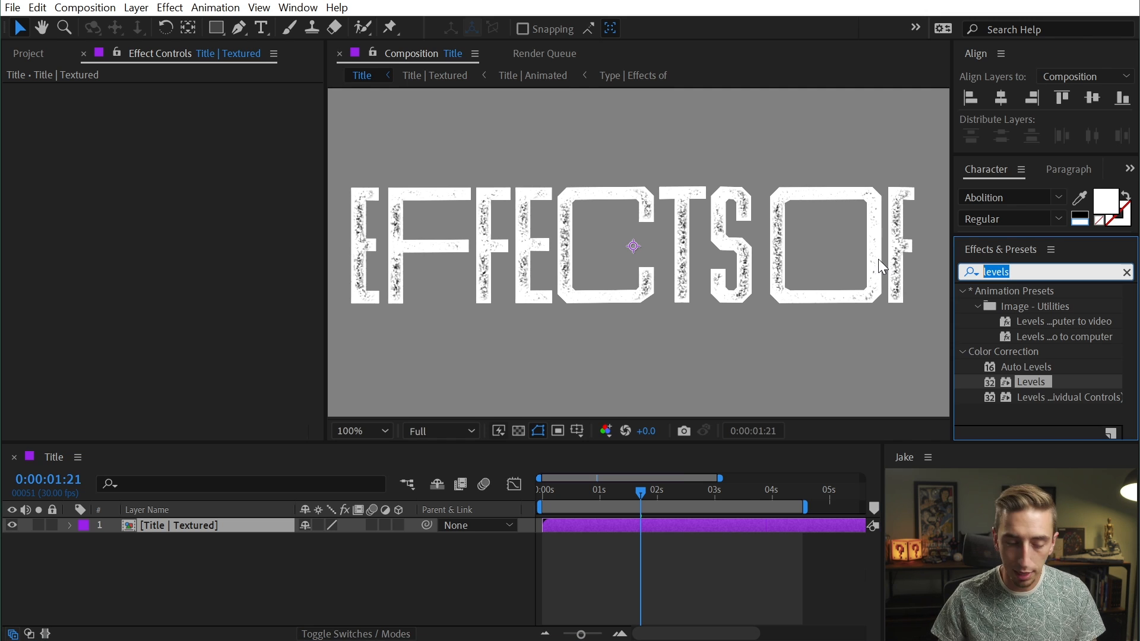
pyautogui.write('tint')
pyautogui.moveTo(1026, 352); pyautogui.dragTo(611, 268)
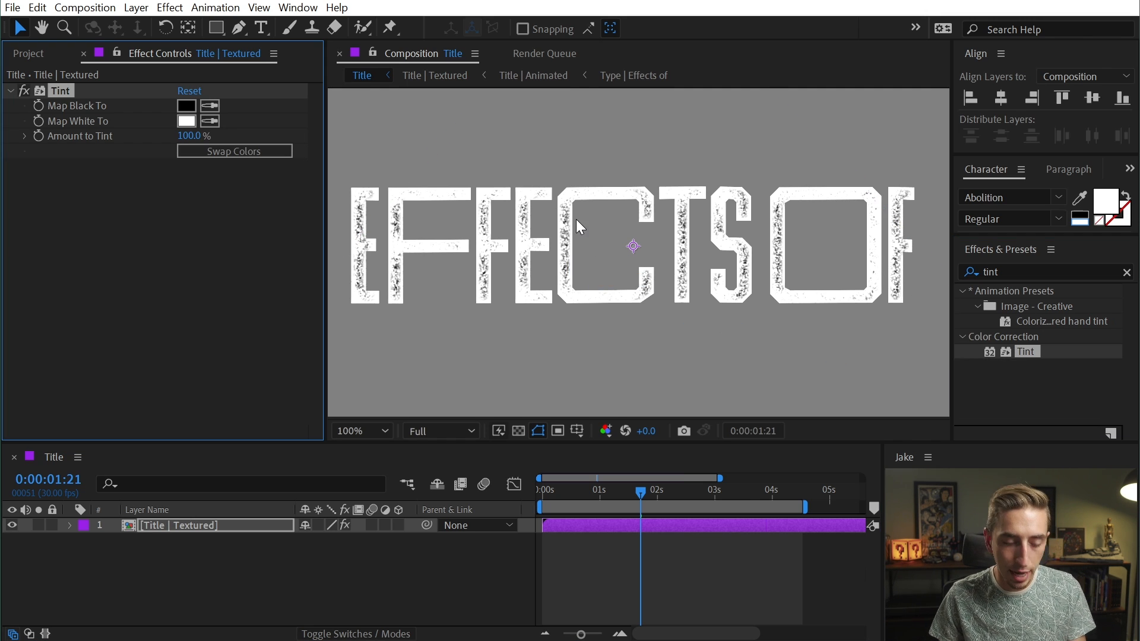
# Change the Title composition's background color to black.
pyautogui.hotkey('ctrl', 'k')
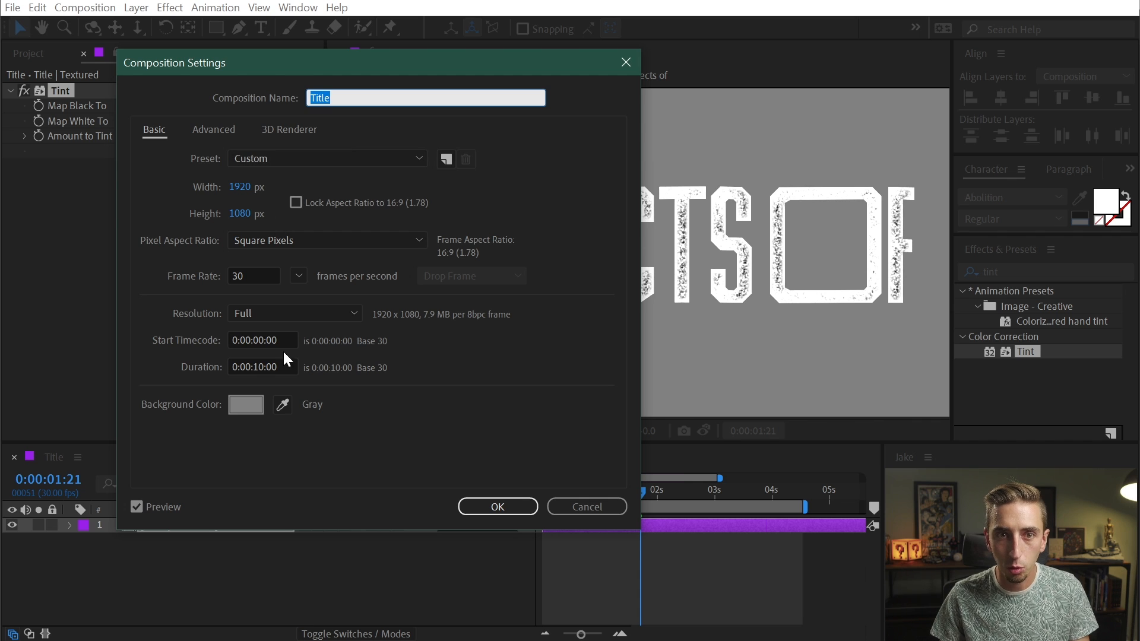
pyautogui.click(247, 399)
pyautogui.moveTo(247, 397); pyautogui.dragTo(62, 456)
pyautogui.click(477, 228)
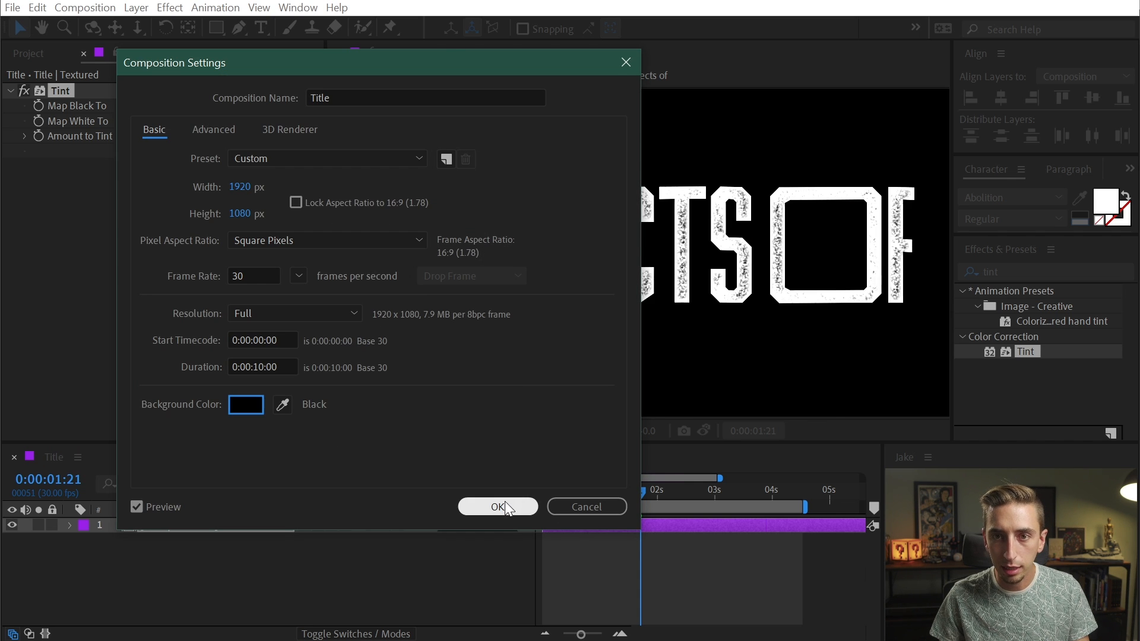
pyautogui.click(498, 507)
# Place the Colors composition above the title layer, with its swatches below the EFFECTS OF lettering.
pyautogui.click(28, 55)
pyautogui.click(41, 216)
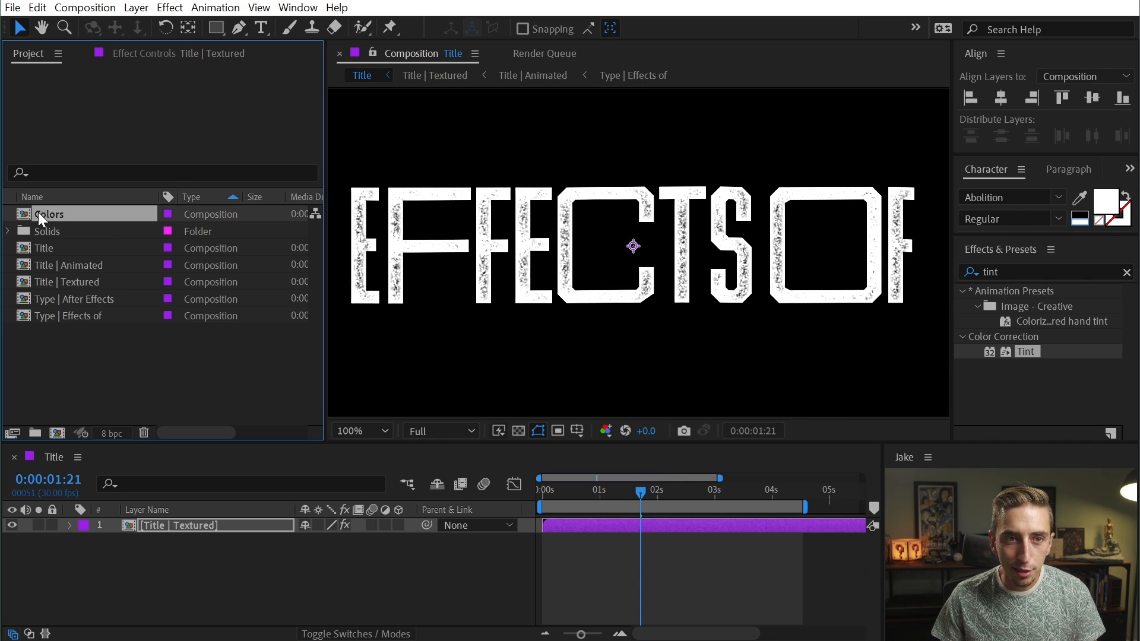
pyautogui.moveTo(42, 219); pyautogui.dragTo(554, 368)
pyautogui.click(121, 56)
pyautogui.click(560, 330)
# Sample the bright green swatch for Tint's Map Black To and the yellow for Map White To, and delete the Colors layer.
pyautogui.click(188, 541)
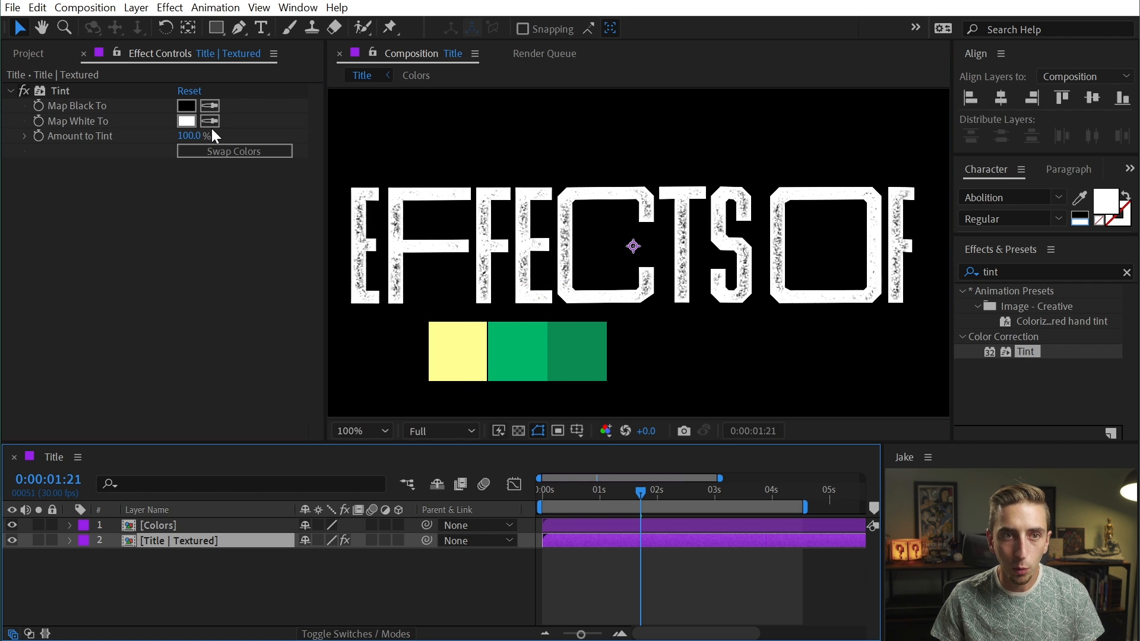
pyautogui.click(210, 106)
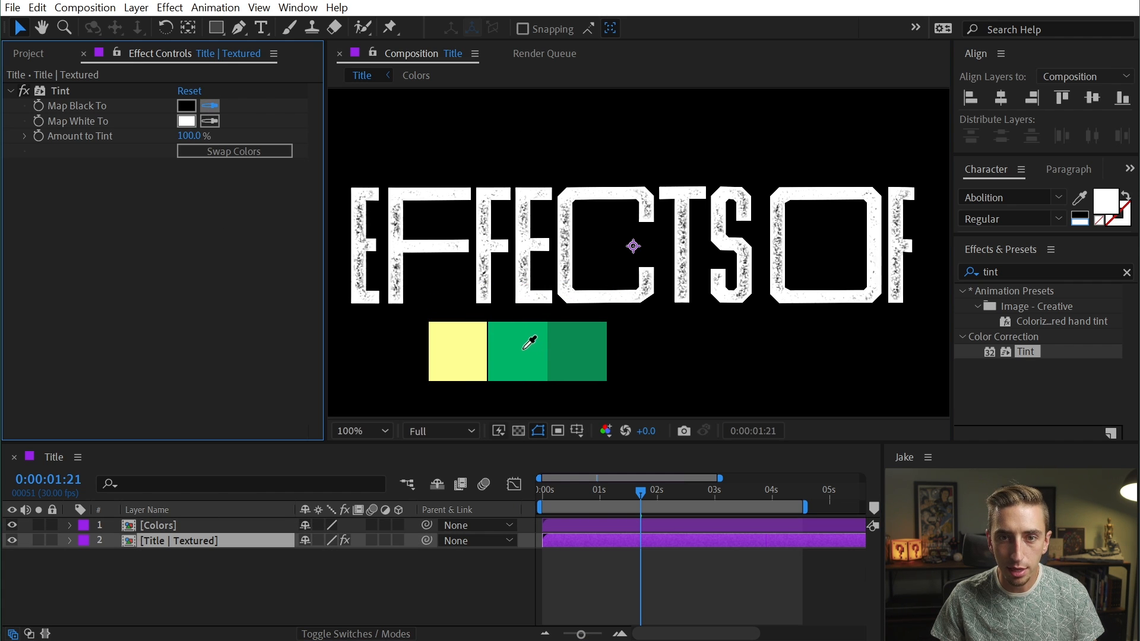
pyautogui.click(523, 350)
pyautogui.click(210, 121)
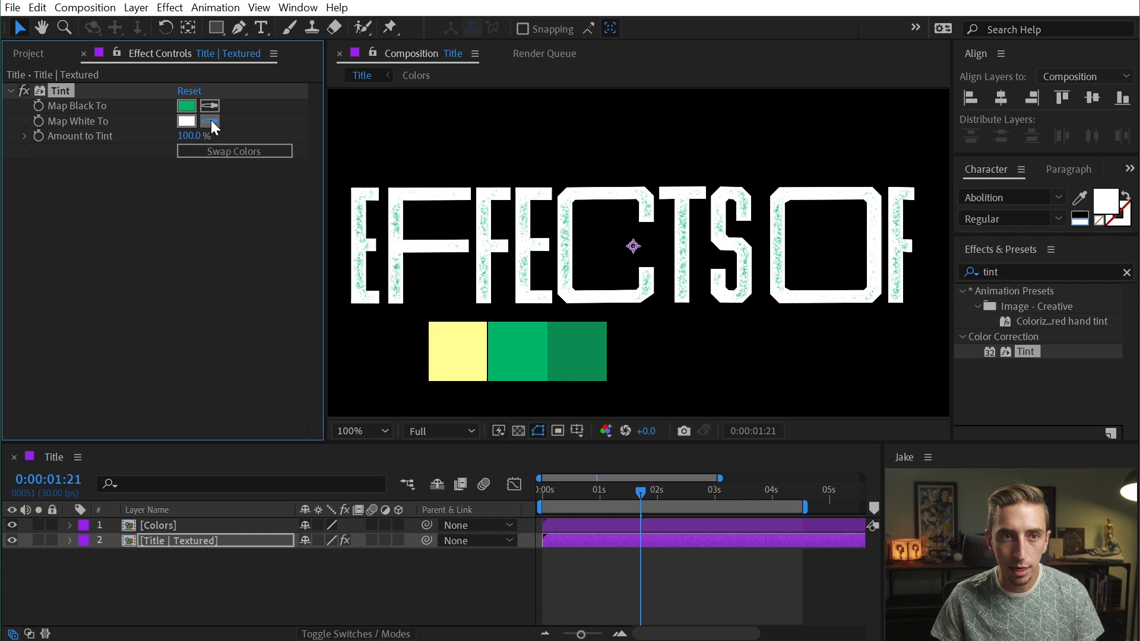
pyautogui.click(463, 349)
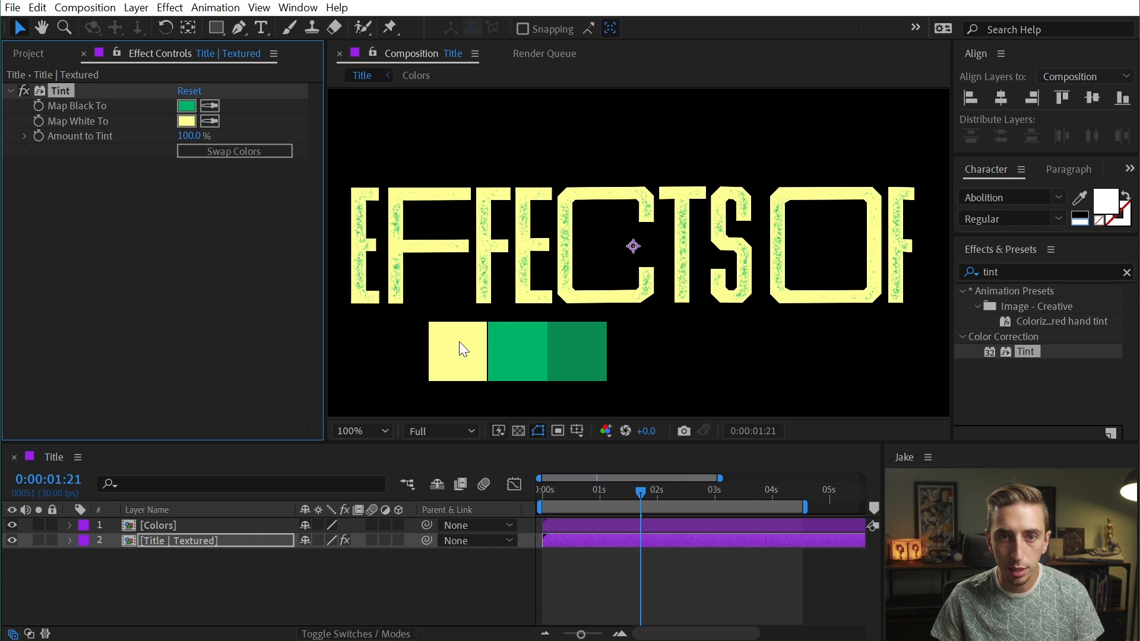
pyautogui.click(177, 528)
pyautogui.press('Delete')
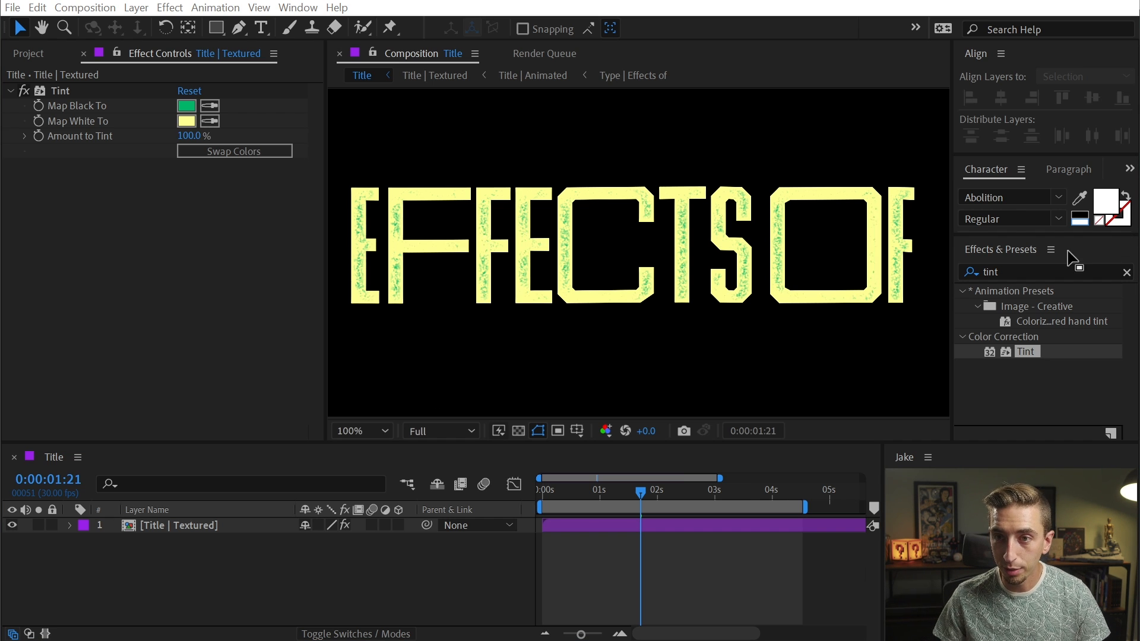
# Apply Turbulent Displace to the Title | Textured layer and set its size to 2.
pyautogui.moveTo(1047, 270); pyautogui.dragTo(867, 277)
pyautogui.write('turbu')
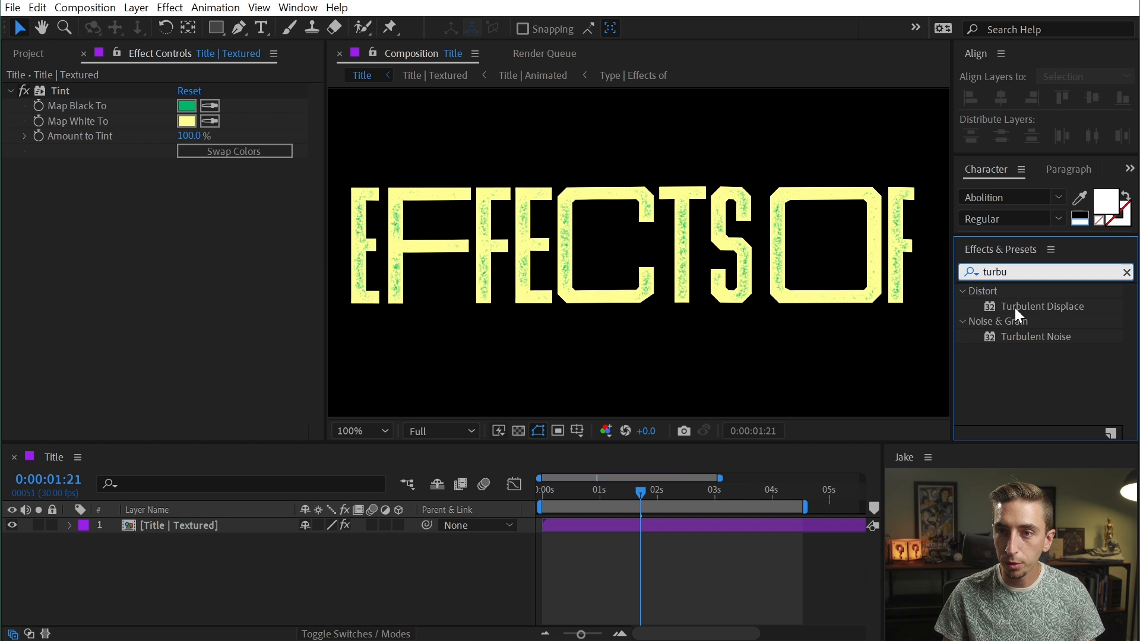
pyautogui.moveTo(1018, 308); pyautogui.dragTo(166, 535)
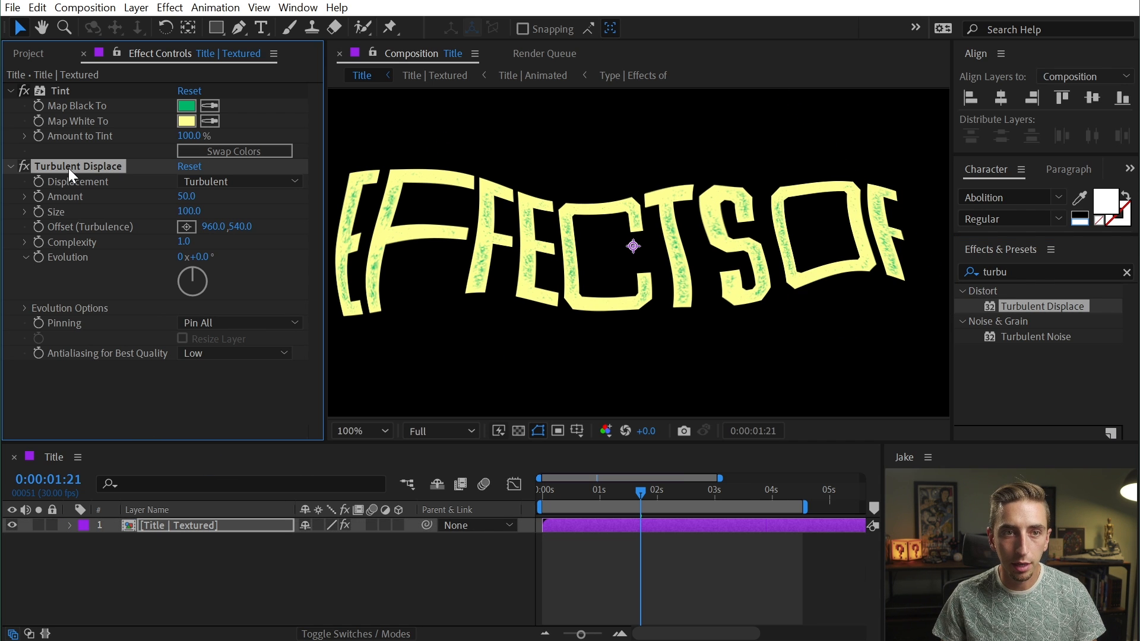
pyautogui.click(188, 211)
pyautogui.write('2')
pyautogui.press('Return')
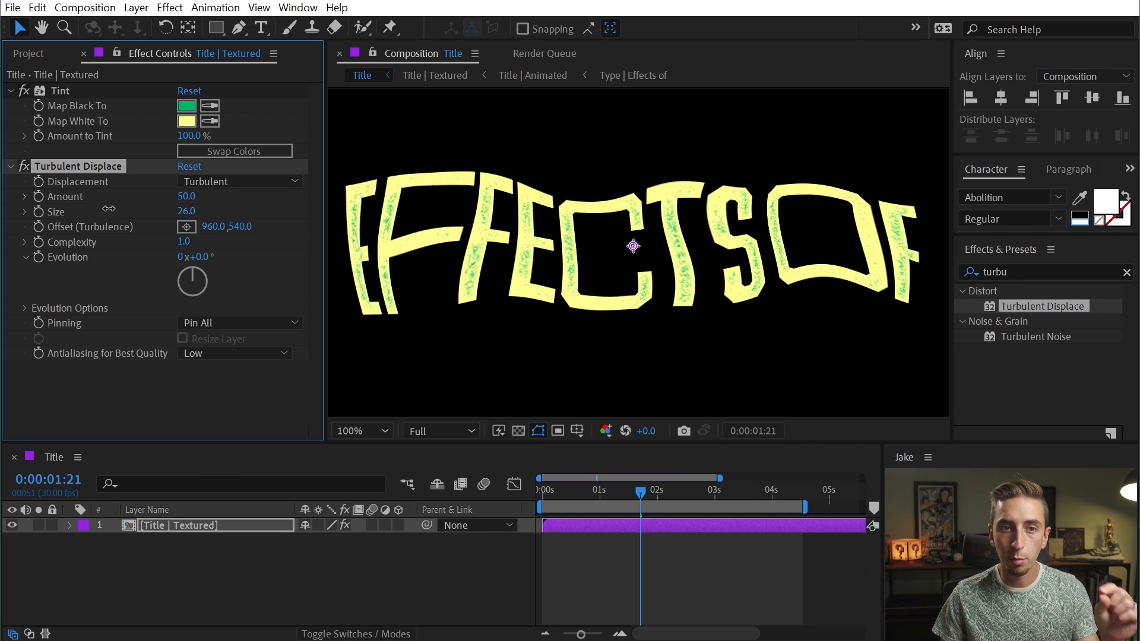
pyautogui.press('.')
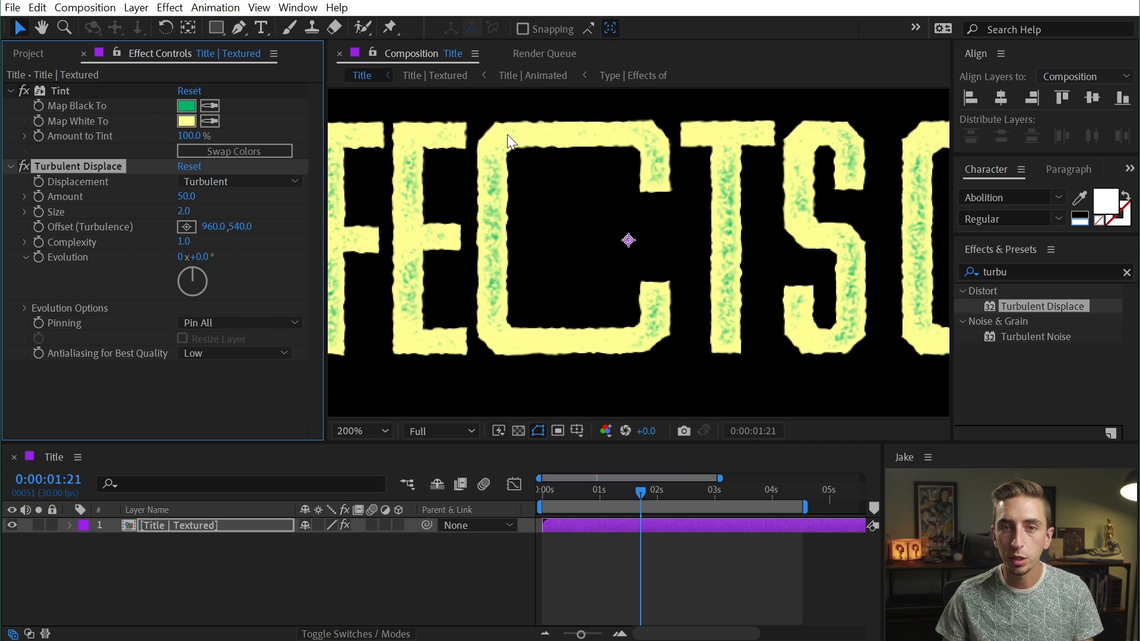
pyautogui.moveTo(477, 140); pyautogui.dragTo(642, 186)
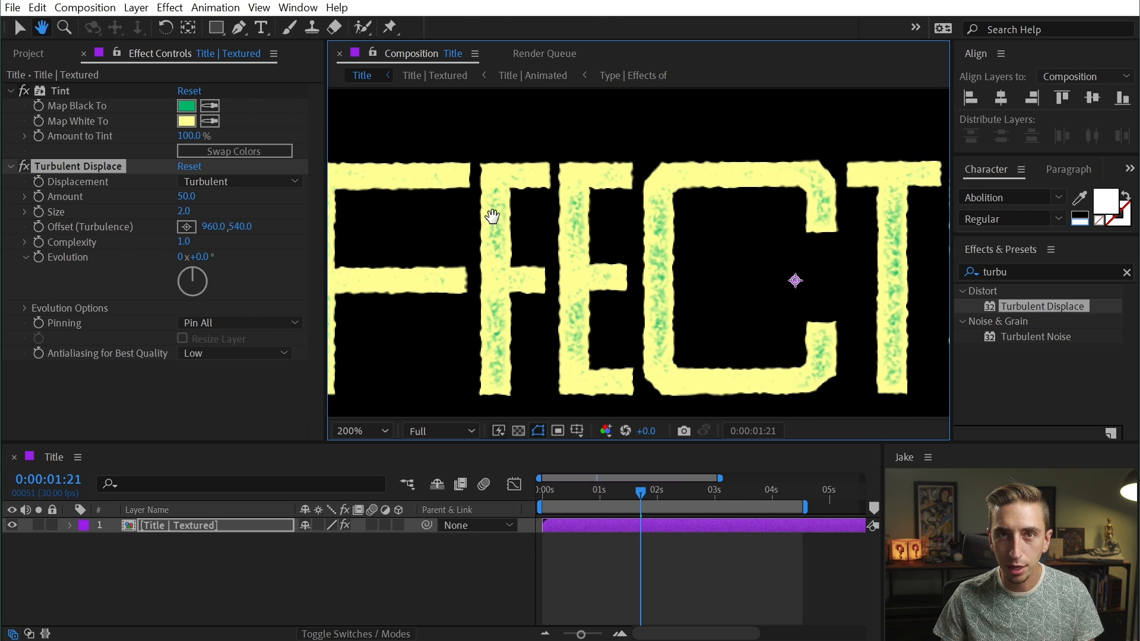
pyautogui.moveTo(594, 261); pyautogui.dragTo(623, 254)
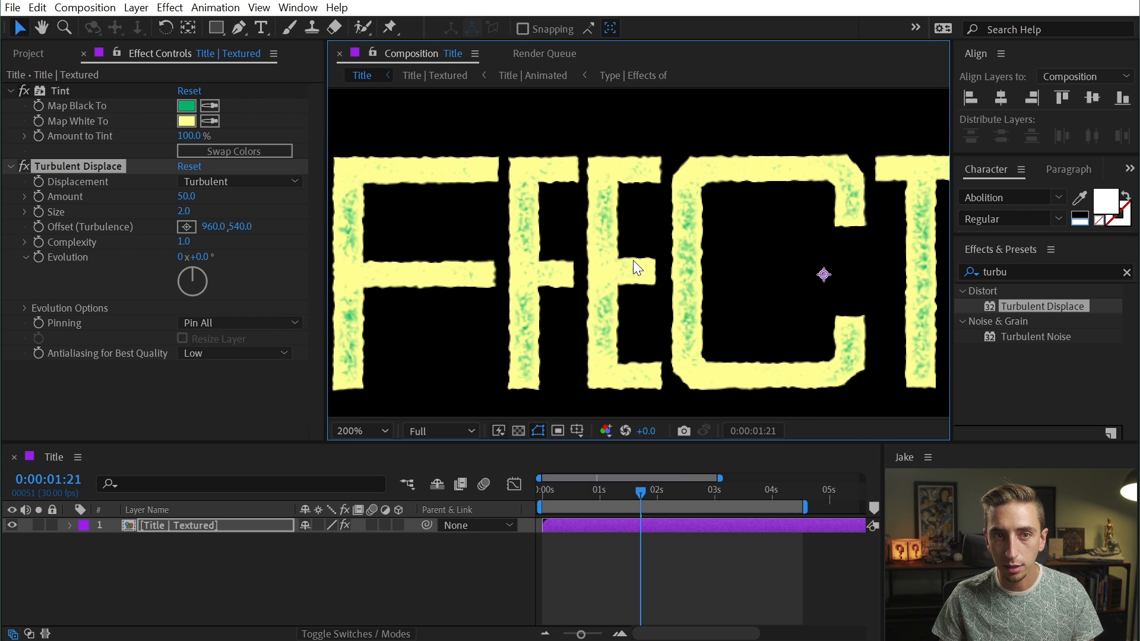
pyautogui.press(',')
# Duplicate Turbulent Displace, set the copy's size to 85 and amount to 5, and check the title at 0:00:04:25.
pyautogui.hotkey('ctrl', 'd')
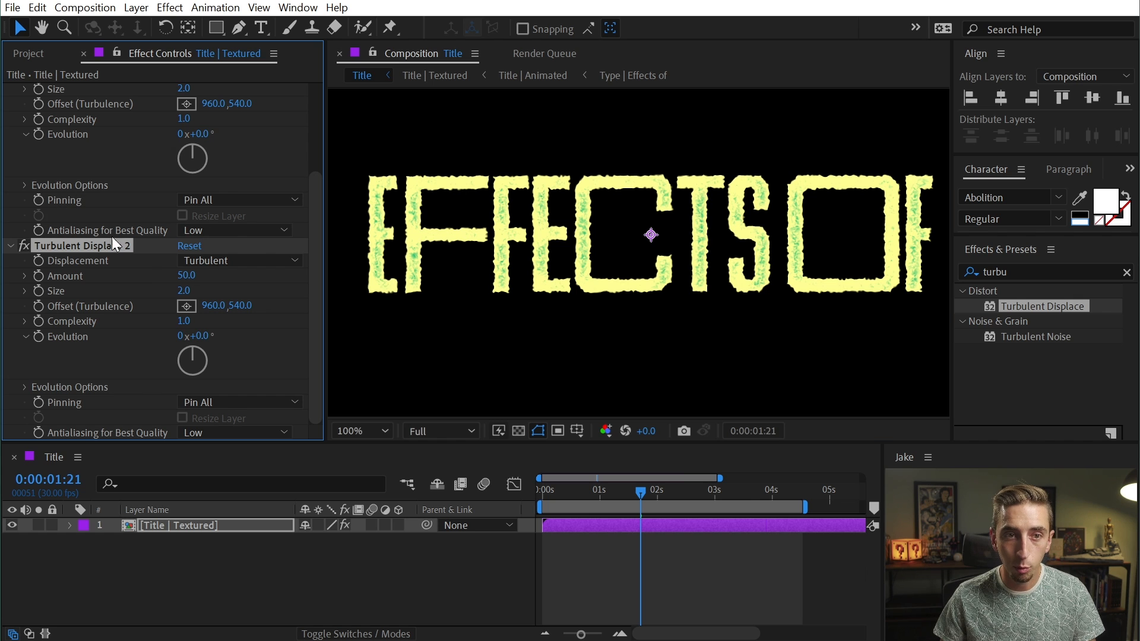
pyautogui.moveTo(183, 290); pyautogui.dragTo(144, 279)
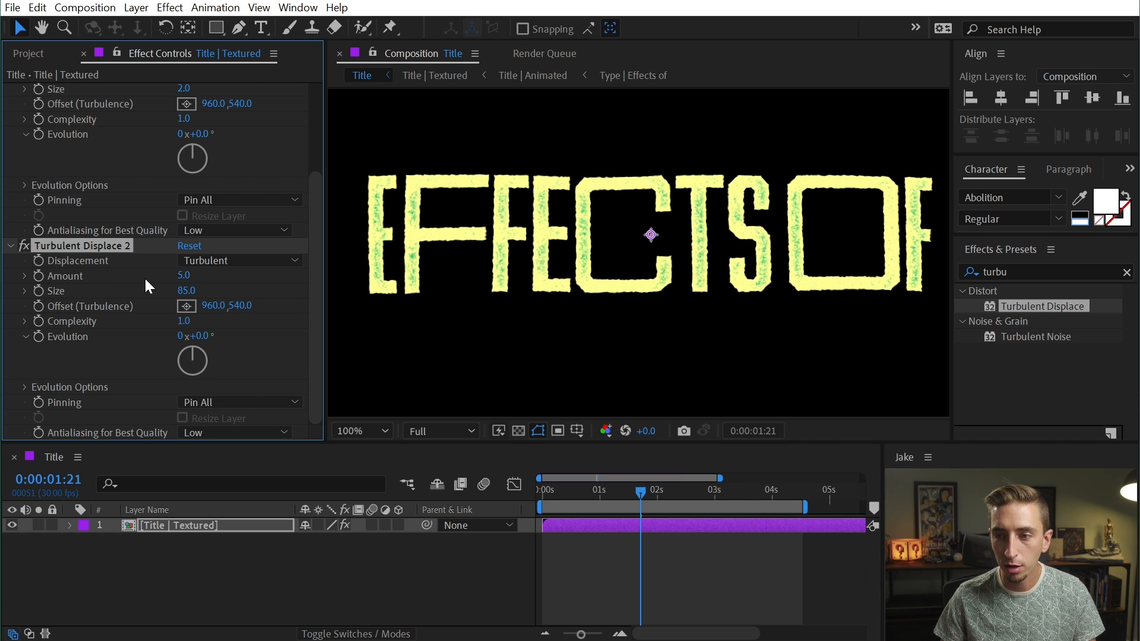
pyautogui.moveTo(701, 490); pyautogui.dragTo(825, 502)
# Add the expression random(10000) to the Random Seed of the first Turbulent Displace effect.
pyautogui.scroll(4, 111, 303)
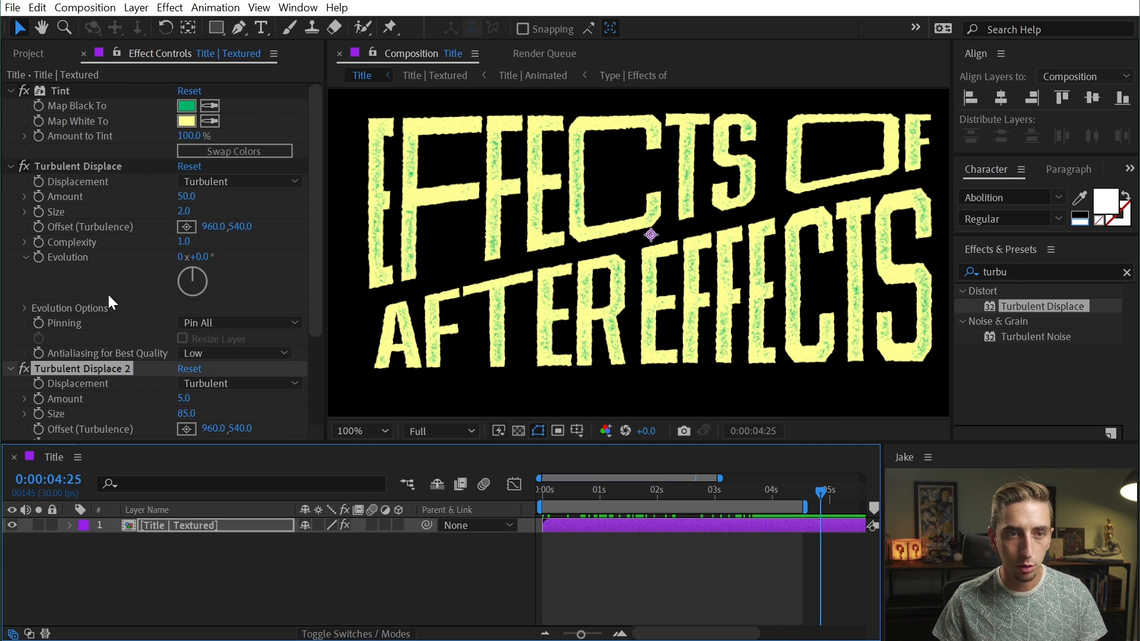
pyautogui.click(24, 308)
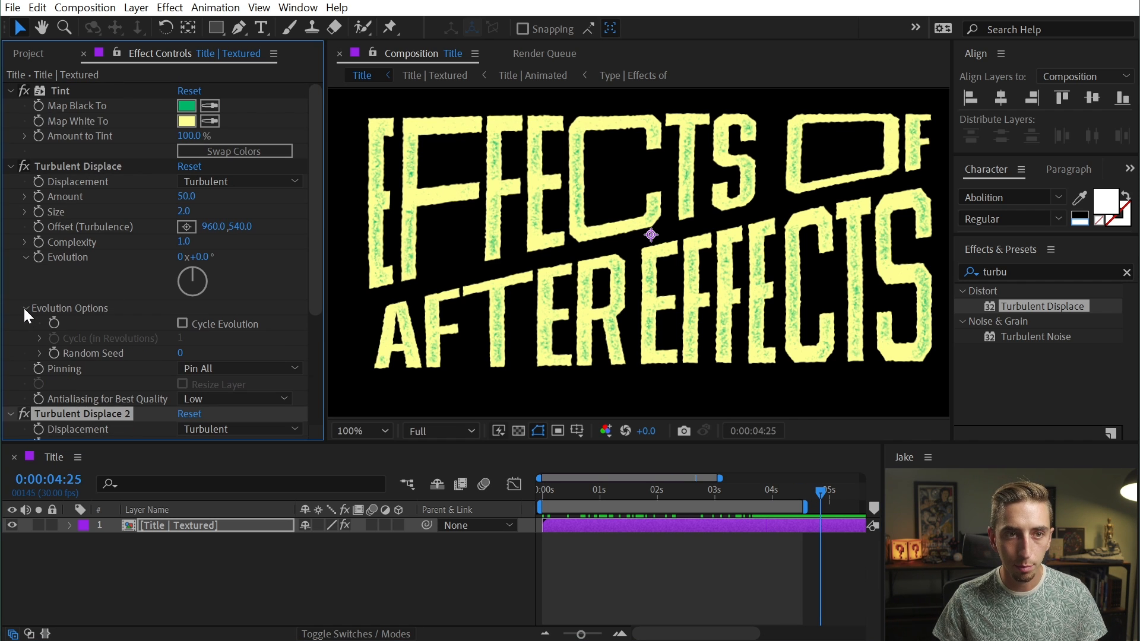
pyautogui.keyDown('alt'); pyautogui.click(54, 354); pyautogui.keyUp('alt')
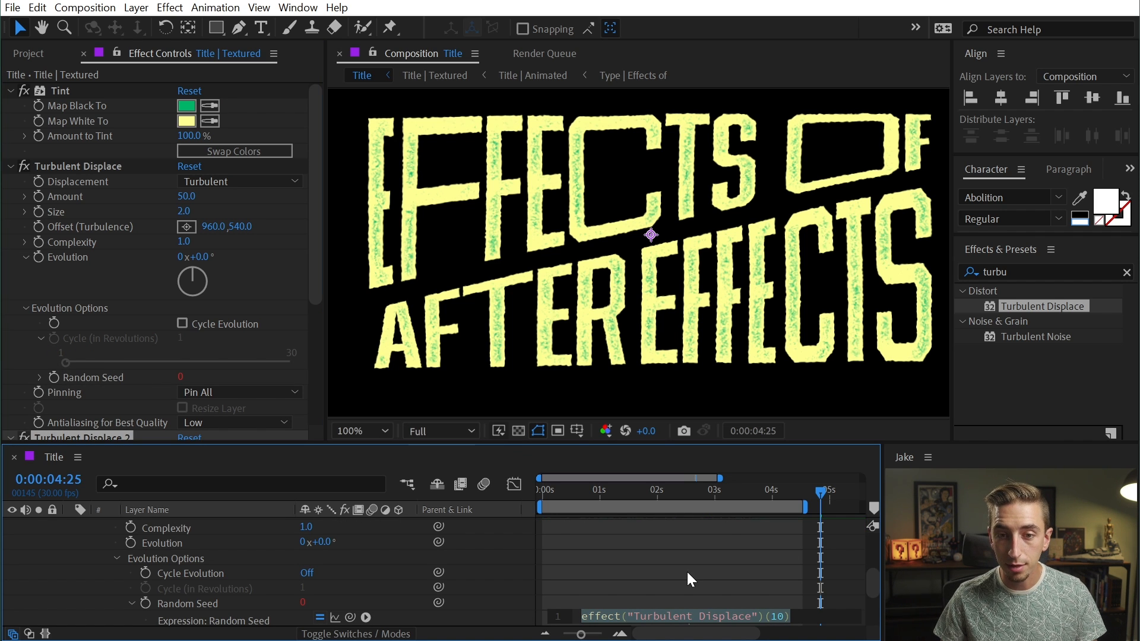
pyautogui.click(705, 576)
pyautogui.scroll(-2, 683, 564)
pyautogui.click(621, 574)
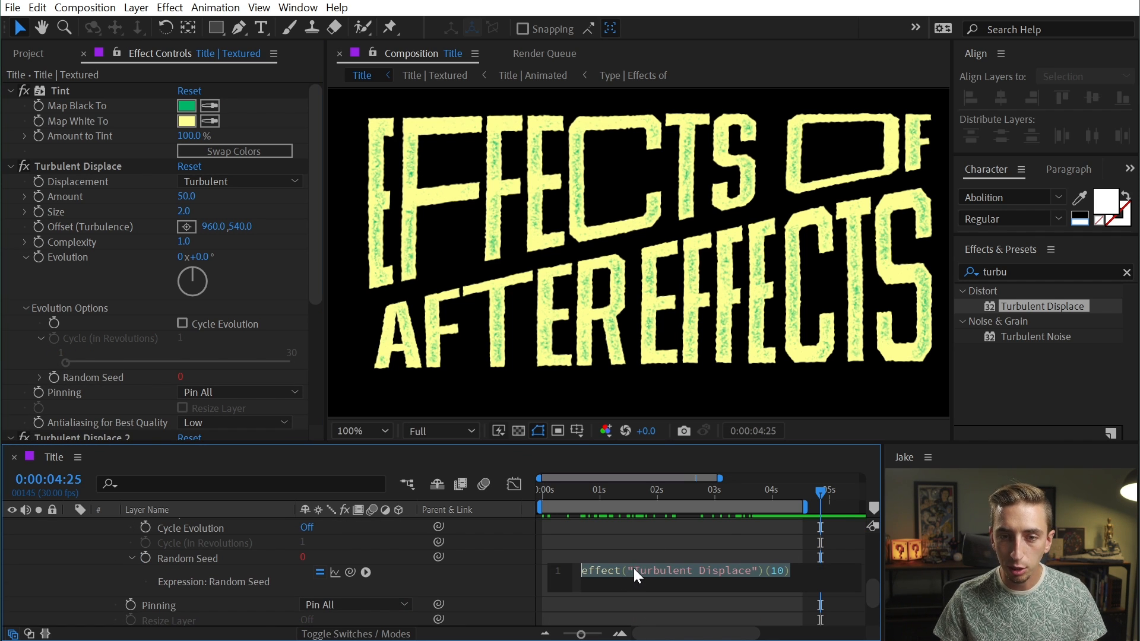
pyautogui.write('random()')
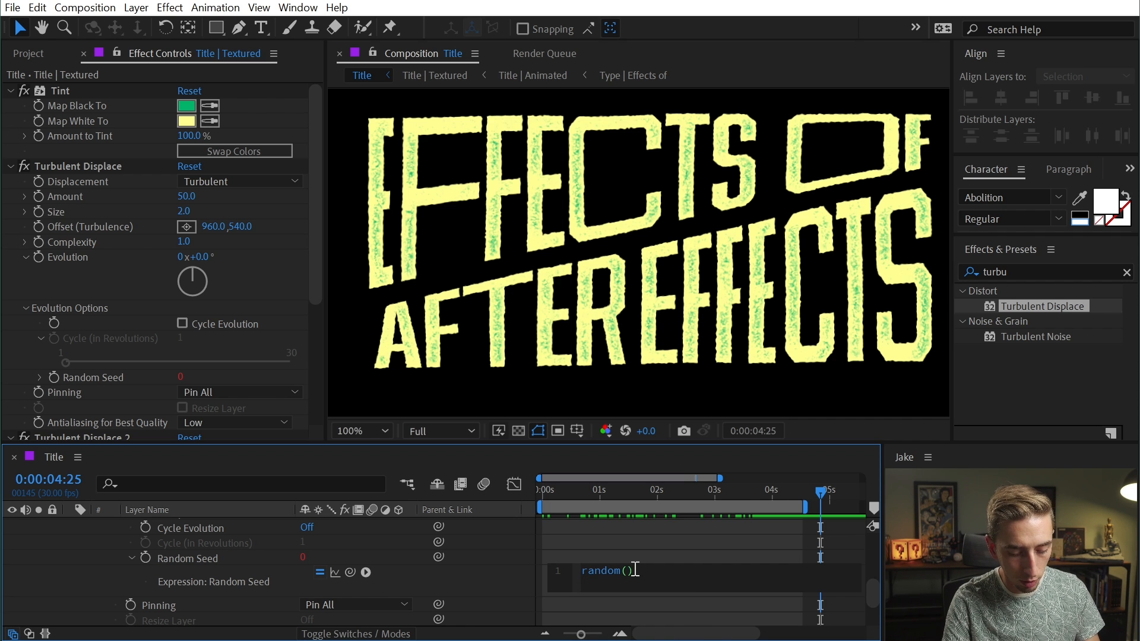
pyautogui.write('10000')
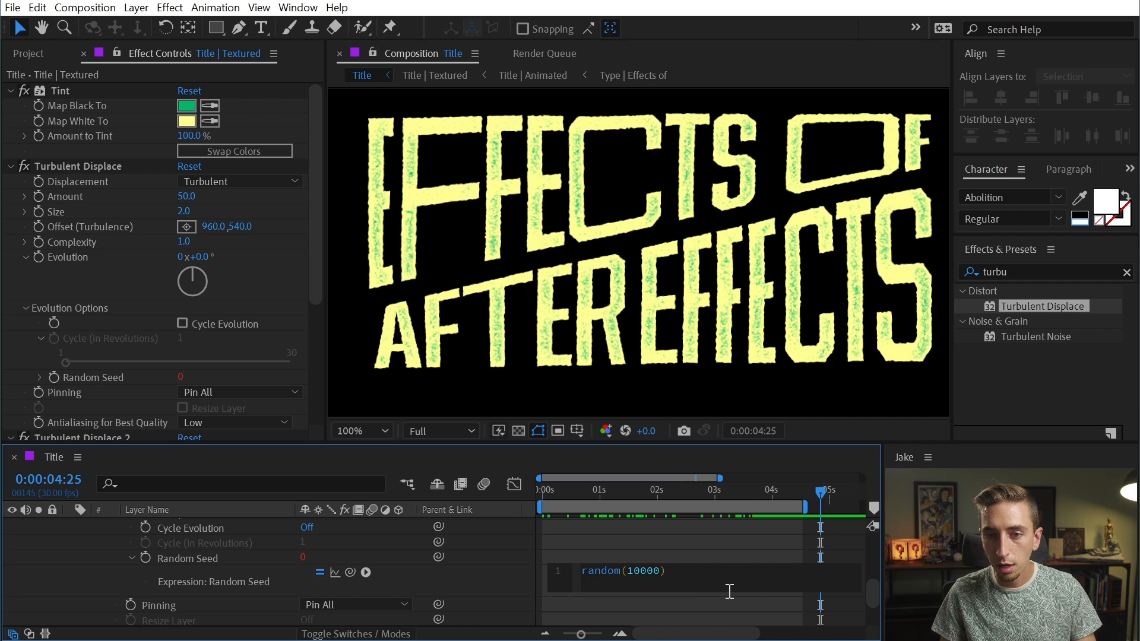
pyautogui.click(629, 540)
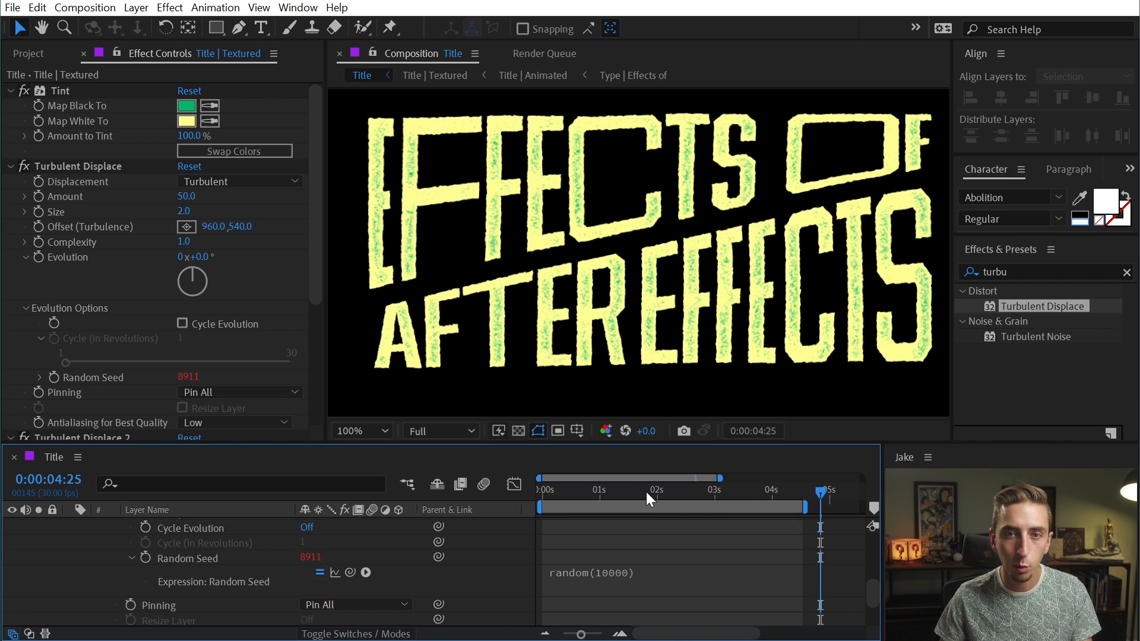
# Play the Title animation from the start and examine how the letter edges change, both close up and at full view.
pyautogui.press('Home')
pyautogui.press('space')
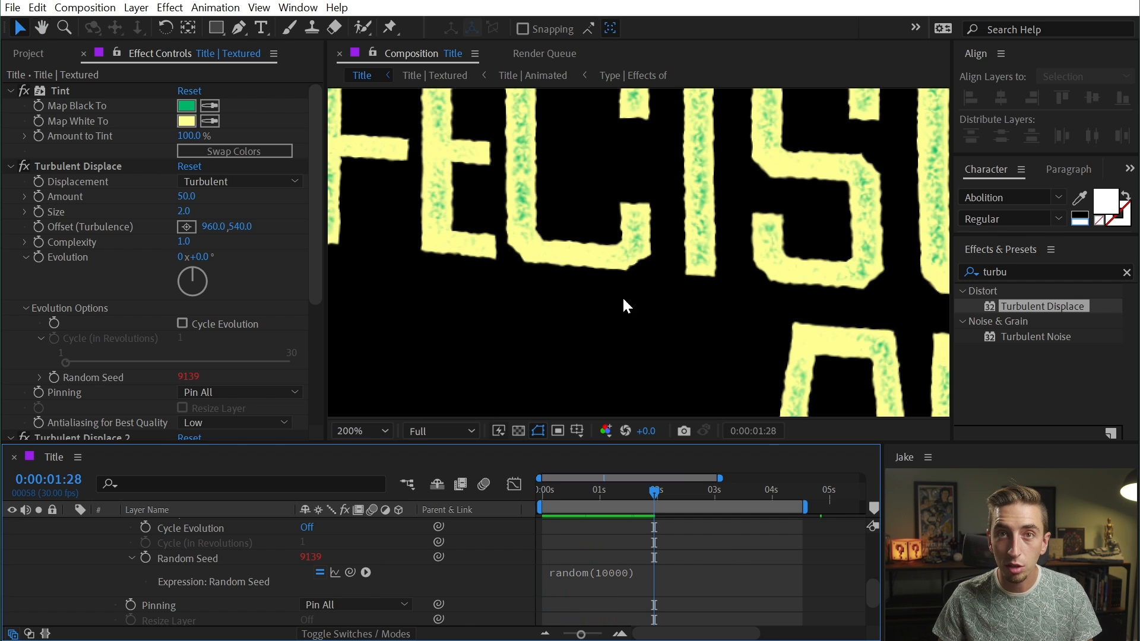
pyautogui.press('space')
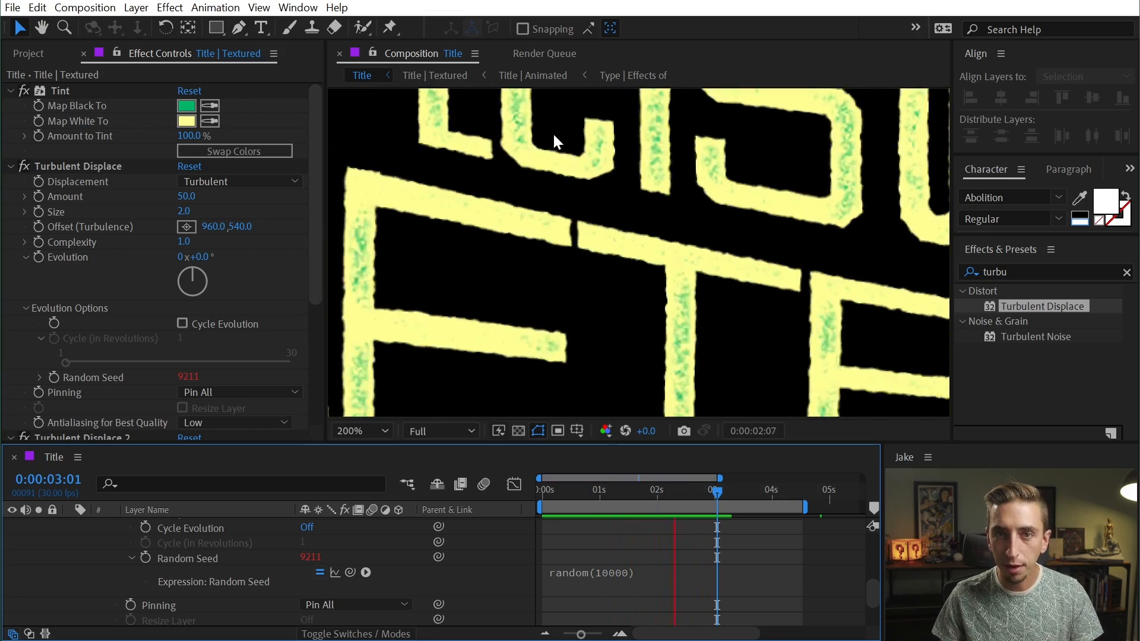
pyautogui.moveTo(649, 496); pyautogui.dragTo(705, 500)
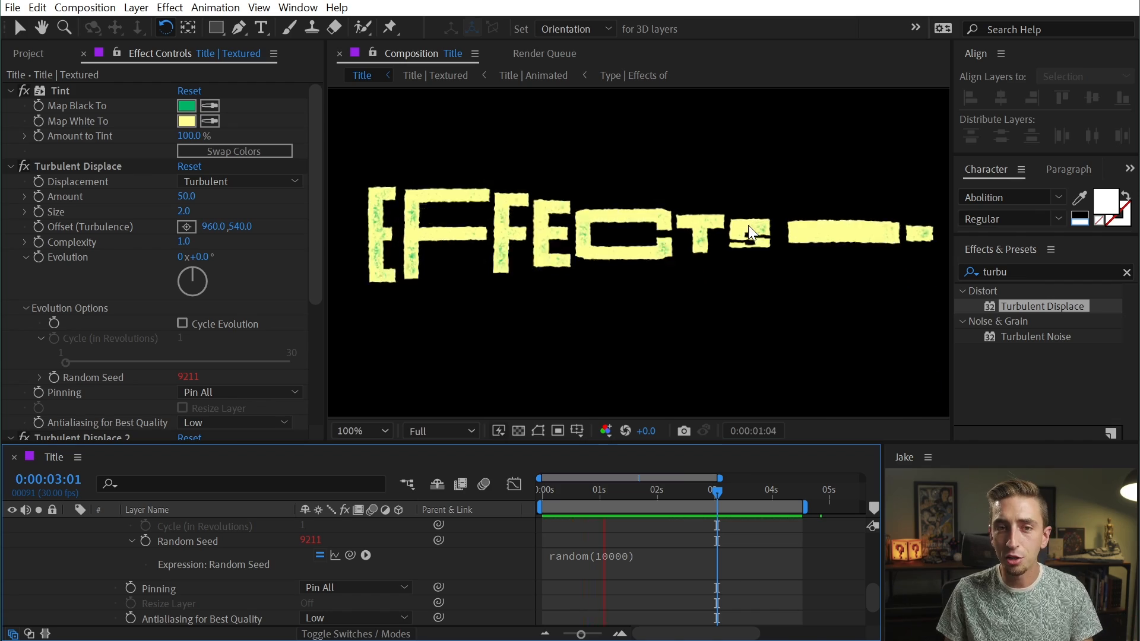
pyautogui.press('space')
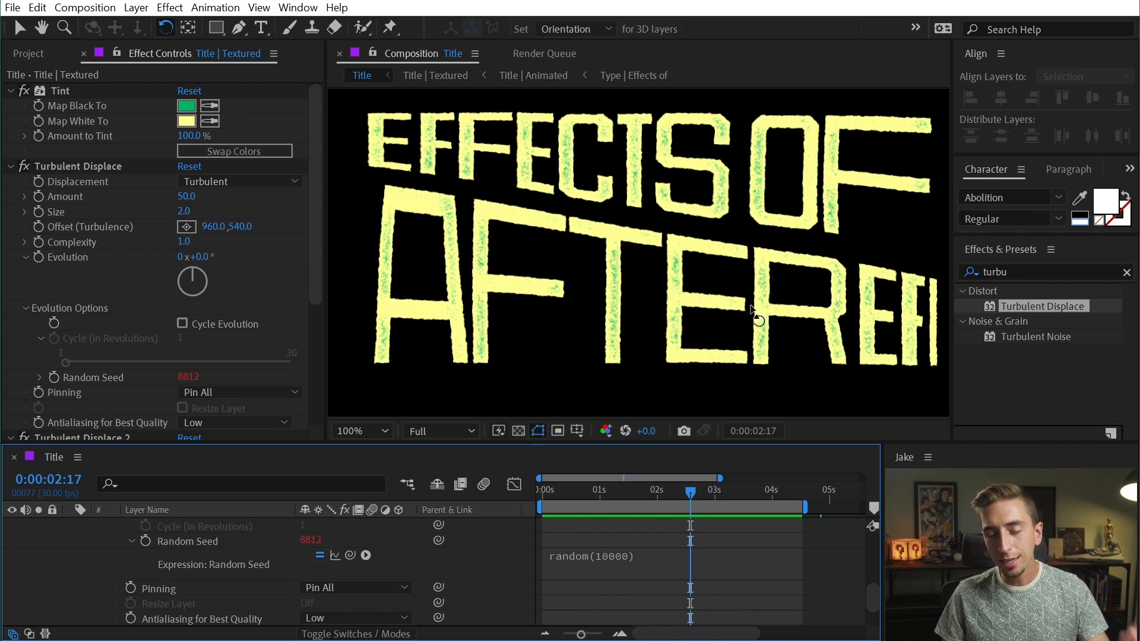
pyautogui.scroll(-2, 702, 559)
pyautogui.moveTo(649, 500); pyautogui.dragTo(503, 490)
pyautogui.press('space')
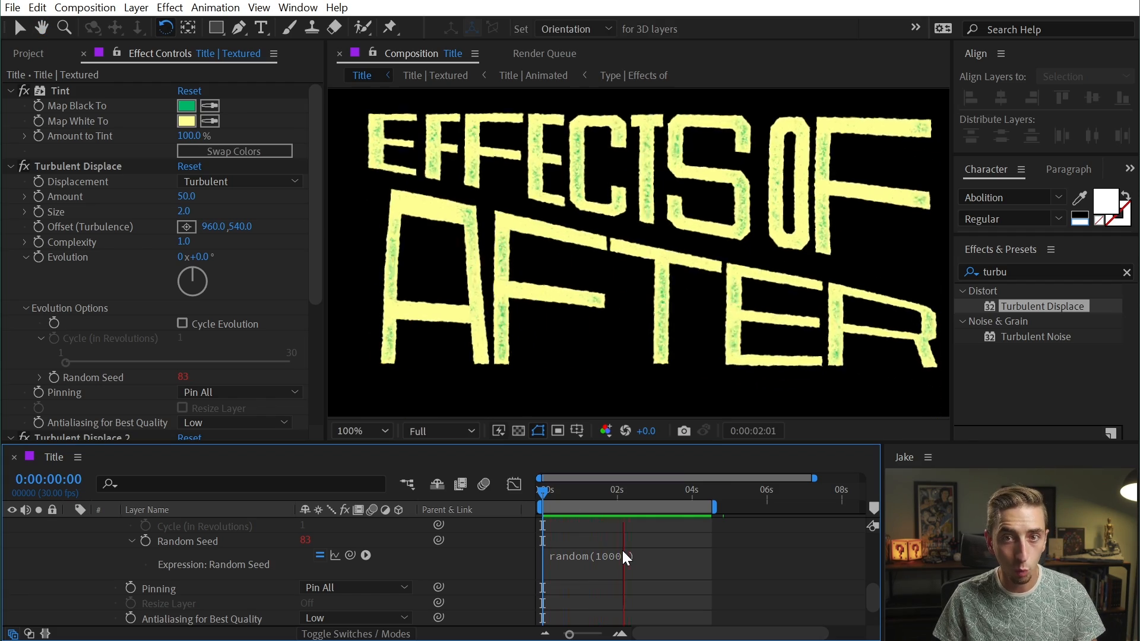
pyautogui.press('space')
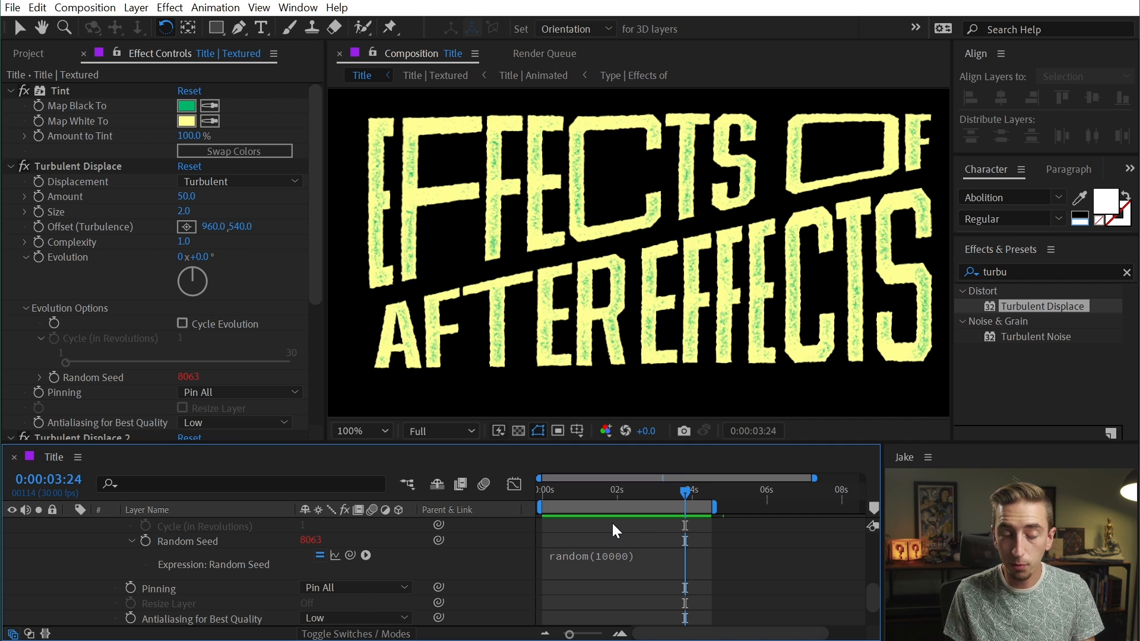
# Set the Title composition's frame rate to 15 frames per second and preview the slower edge movement.
pyautogui.press('u')
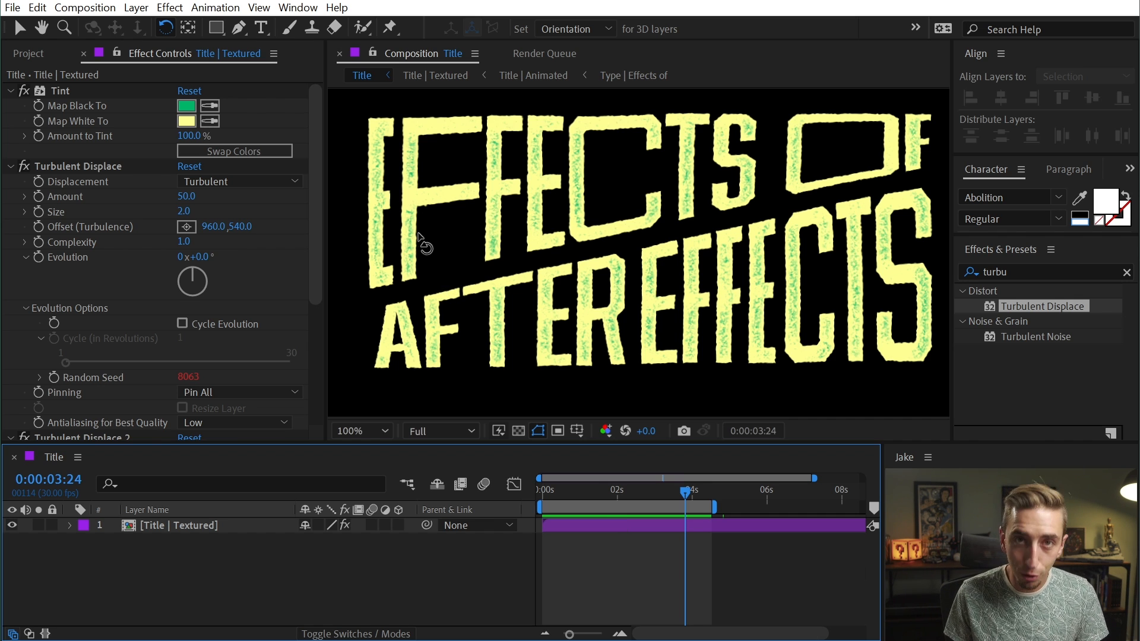
pyautogui.click(85, 7)
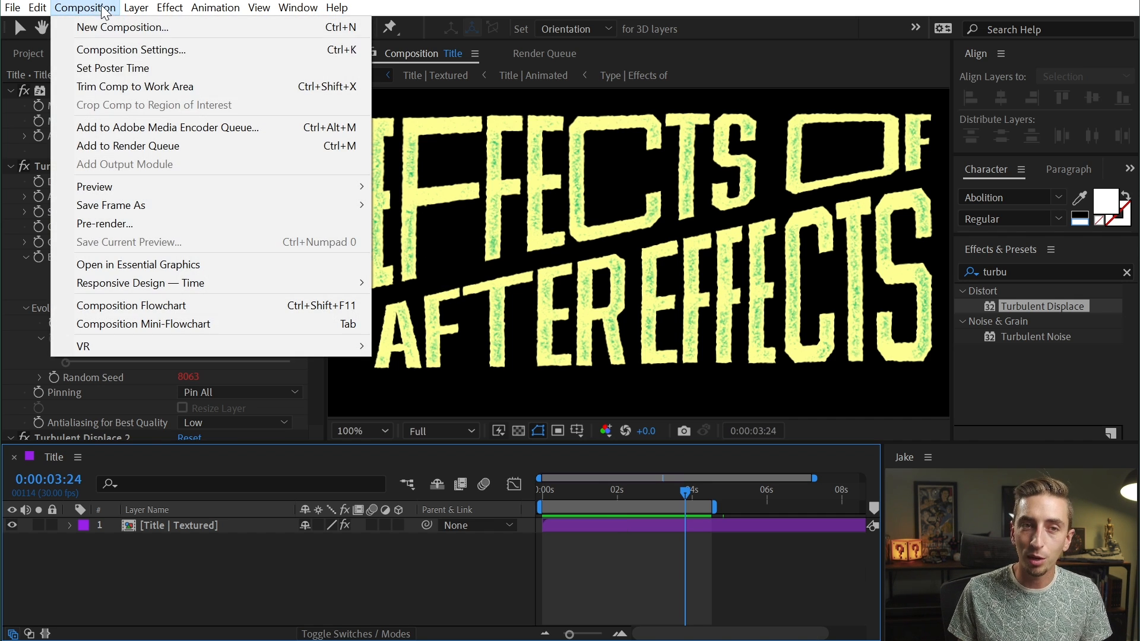
pyautogui.click(132, 51)
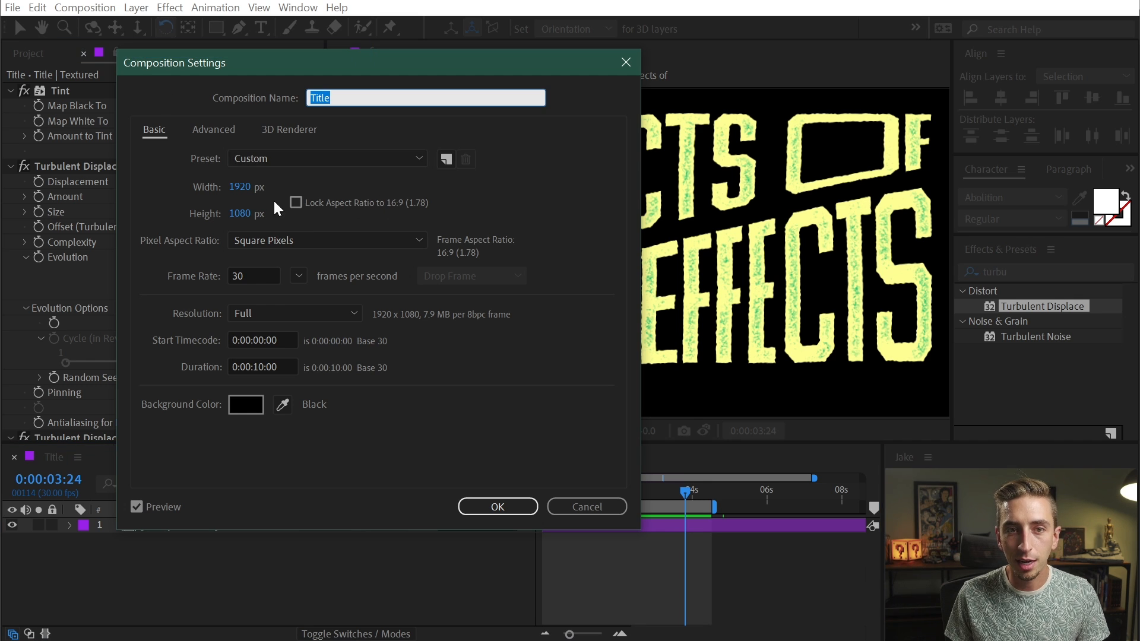
pyautogui.click(252, 279)
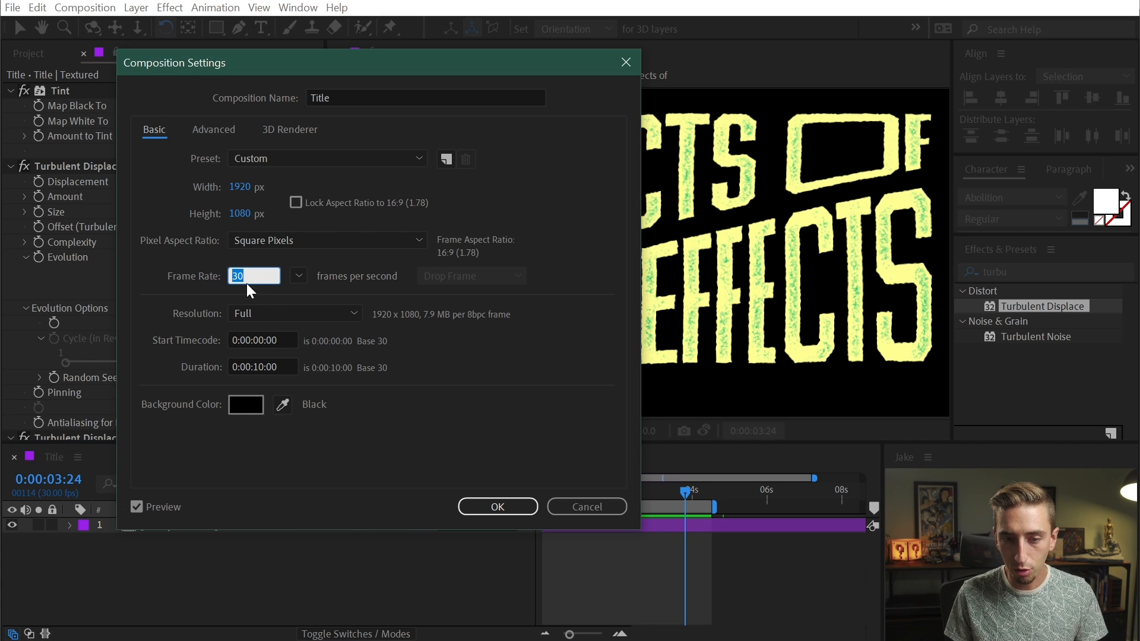
pyautogui.write('15')
pyautogui.press('Return')
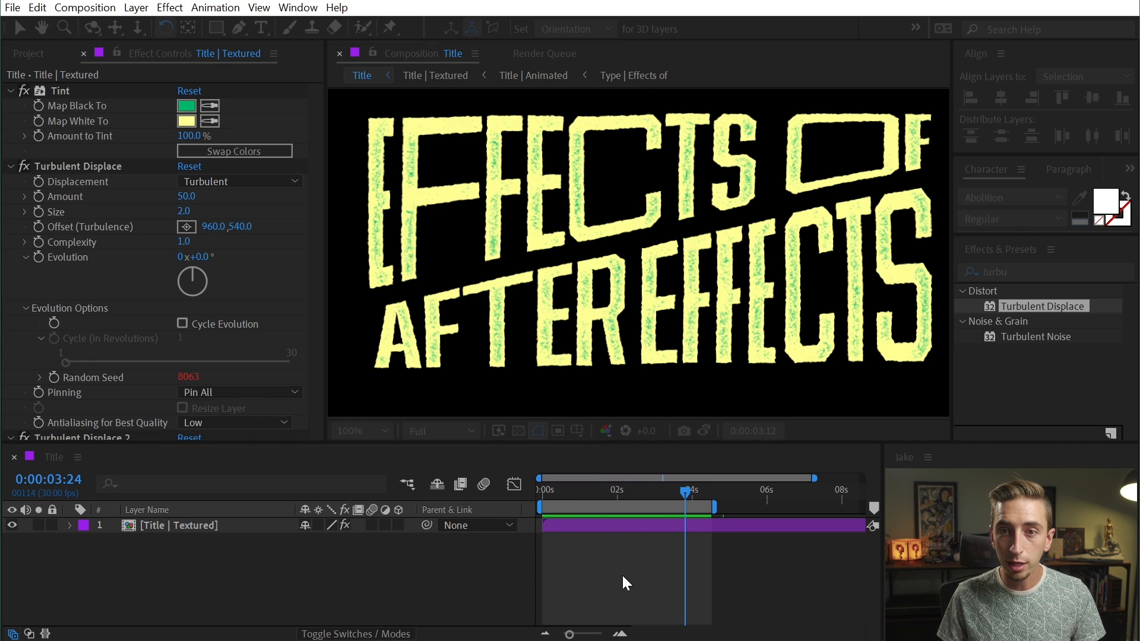
pyautogui.press('space')
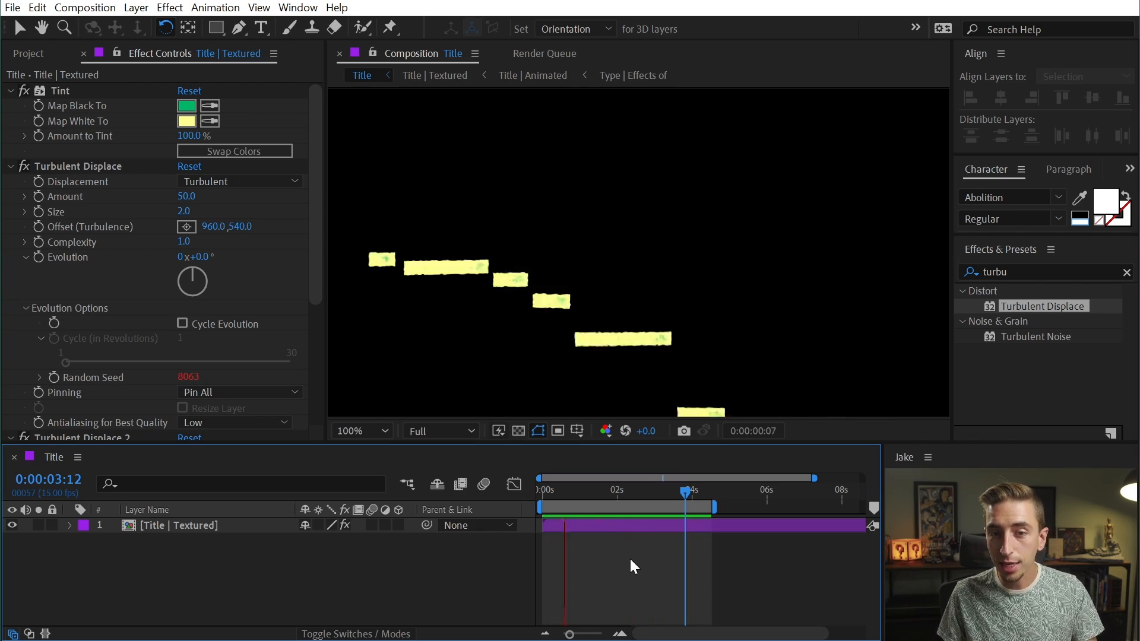
pyautogui.scroll(1, 615, 231)
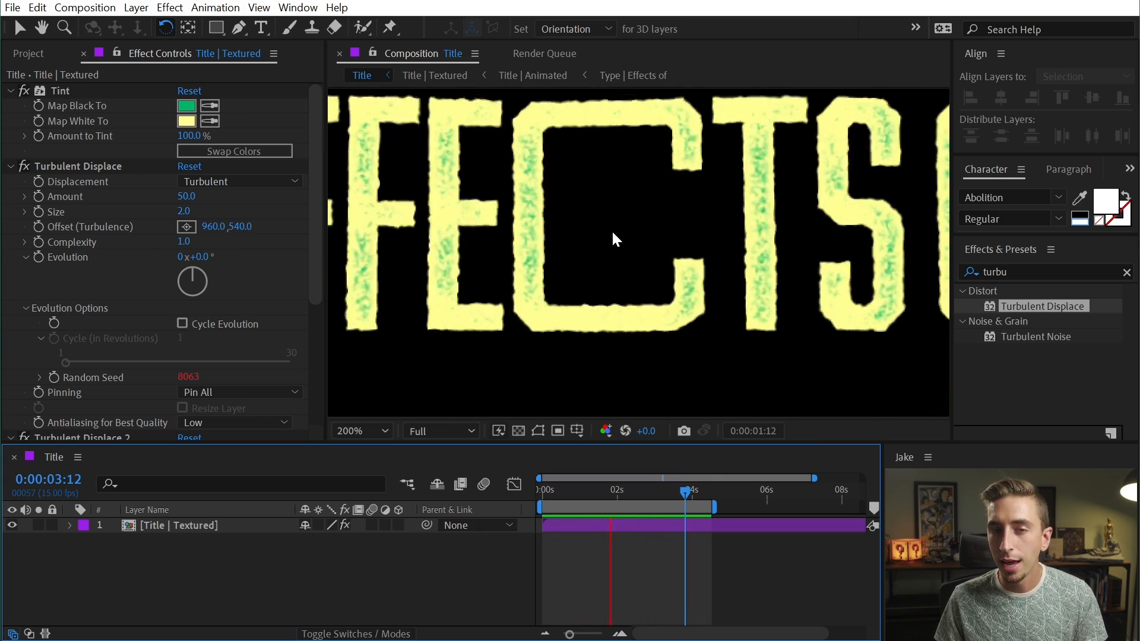
# Reveal the Random Seed expression on the Title | Textured layer and insert a posterizeTime() line above random(10000).
pyautogui.click(677, 525)
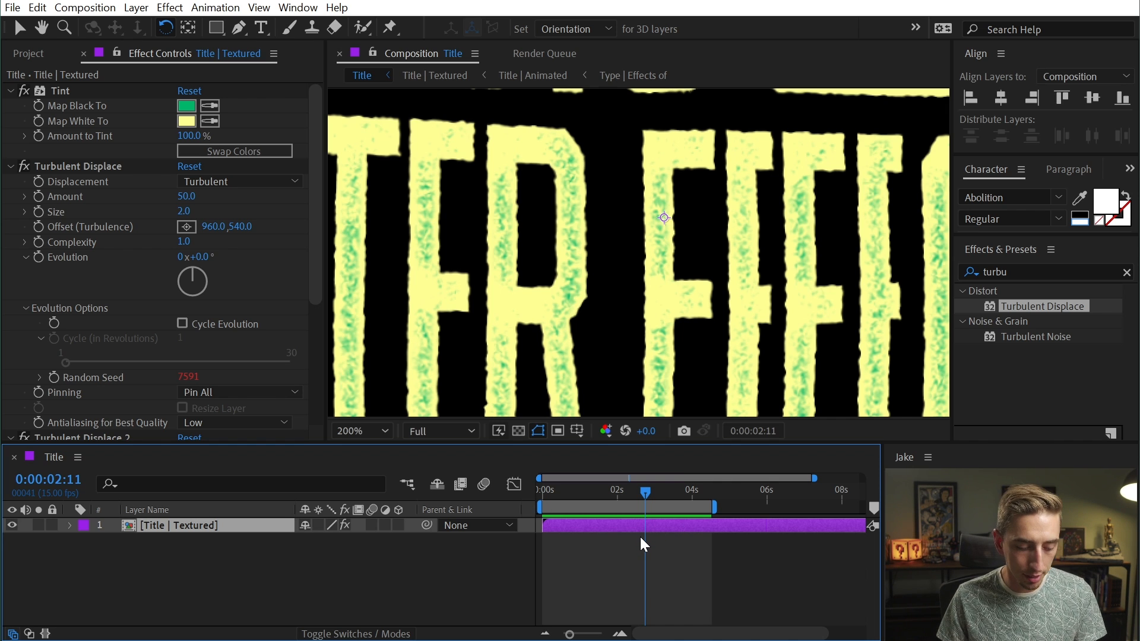
pyautogui.press('e')
pyautogui.press('e')
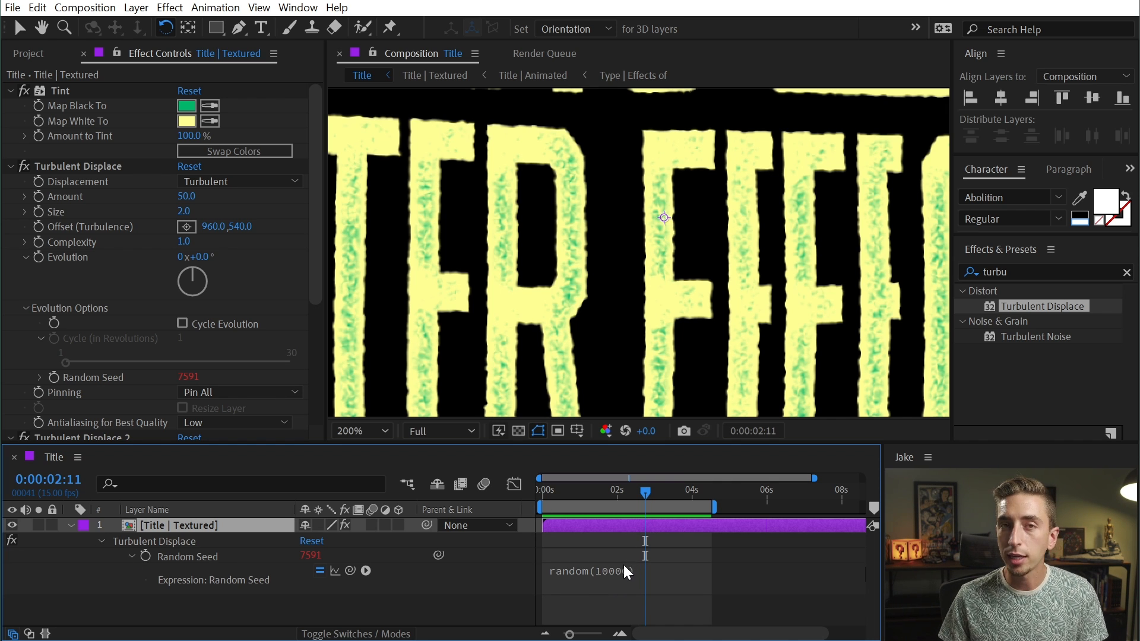
pyautogui.click(597, 576)
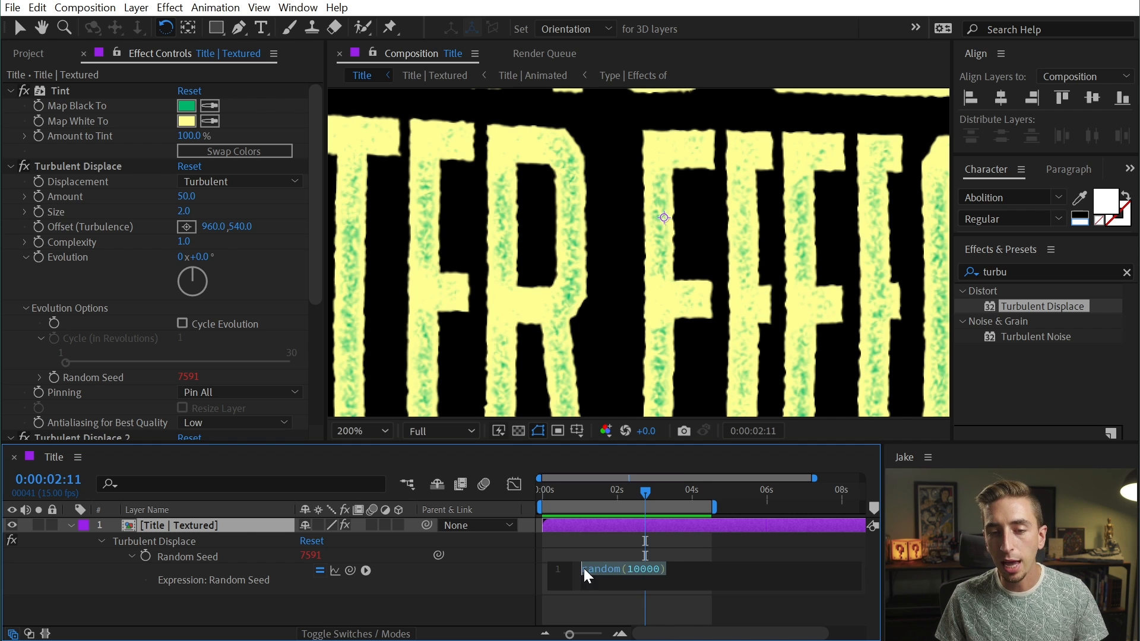
pyautogui.click(583, 569)
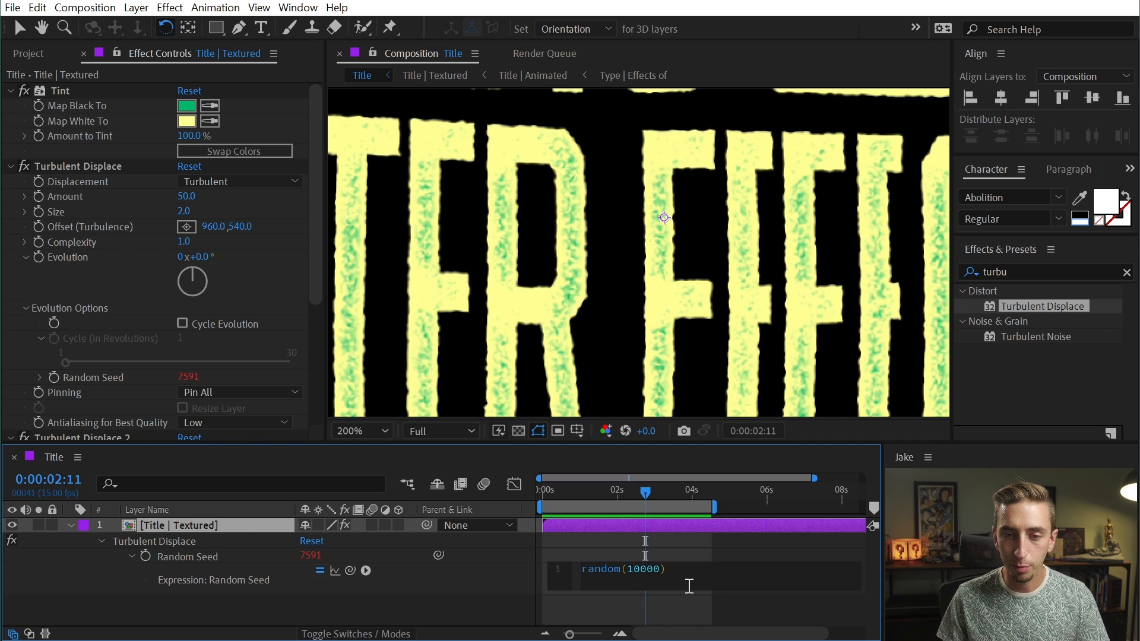
pyautogui.press('Return')
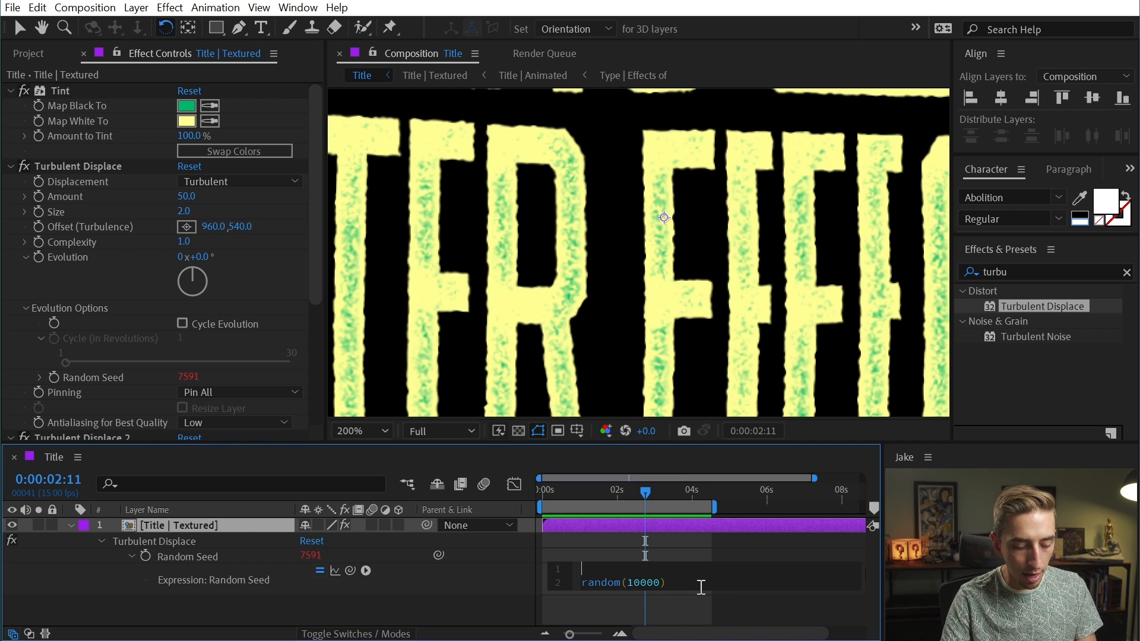
pyautogui.write('posterizeTime()')
pyautogui.press('Return')
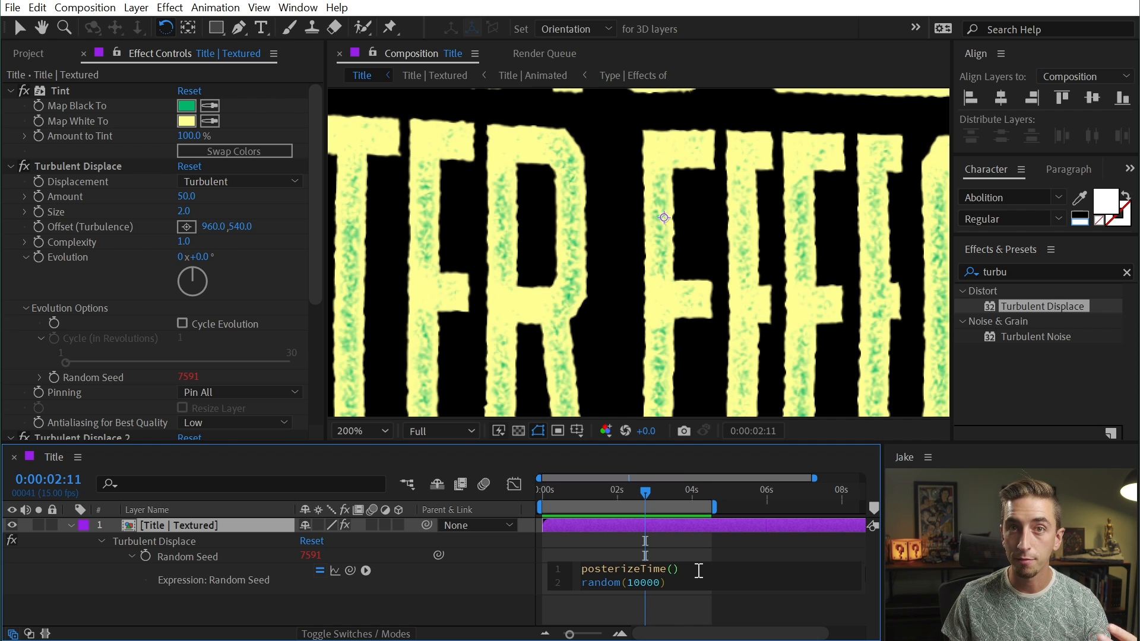
# Set the posterizeTime value to 7.5, end both expression lines with semicolons, and apply the expression.
pyautogui.click(659, 582)
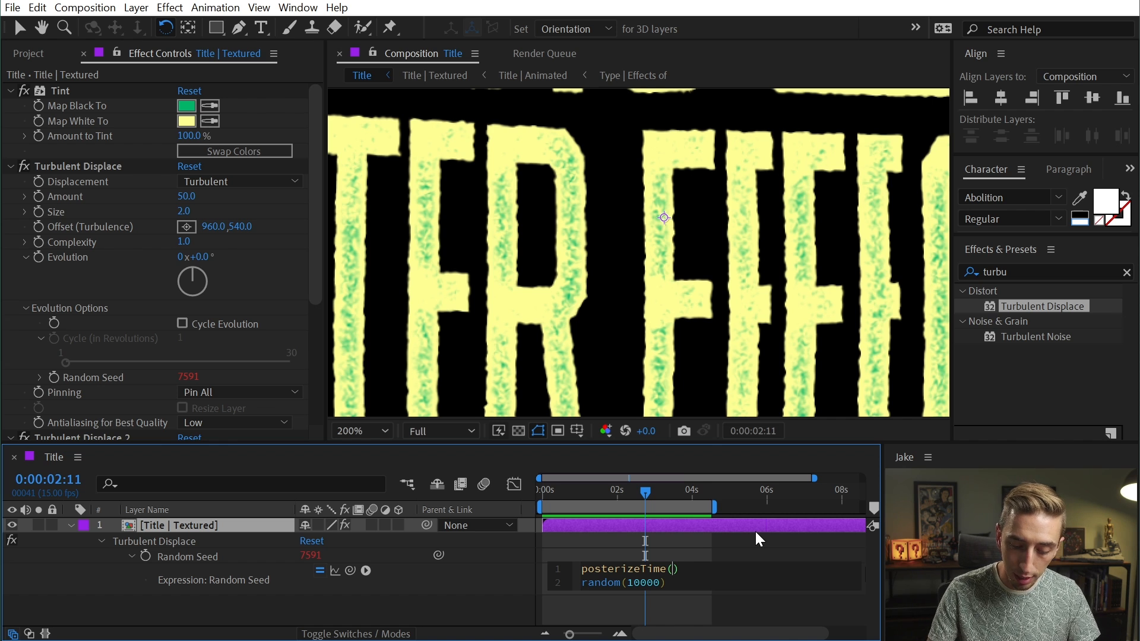
pyautogui.write('7.5')
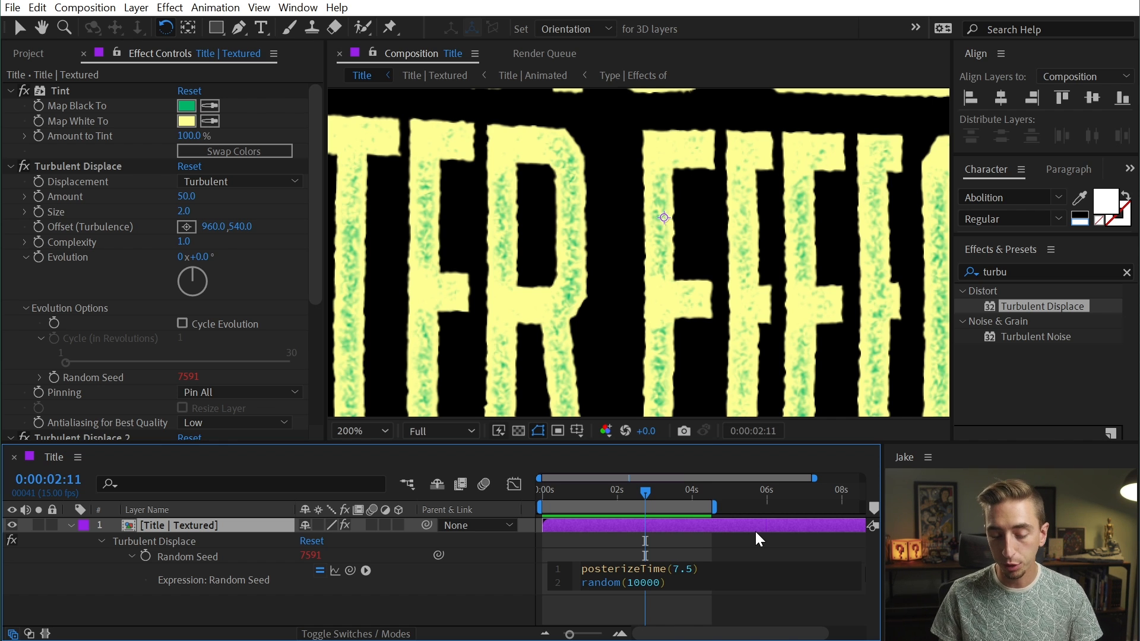
pyautogui.press('End')
pyautogui.write(';')
pyautogui.click(693, 577)
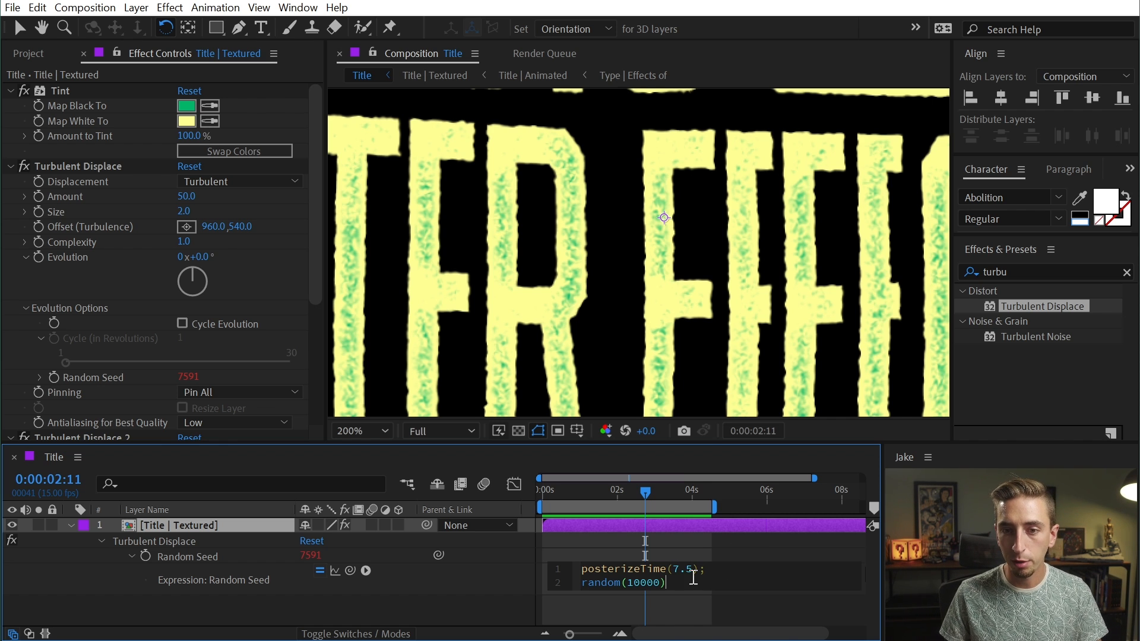
pyautogui.write(';')
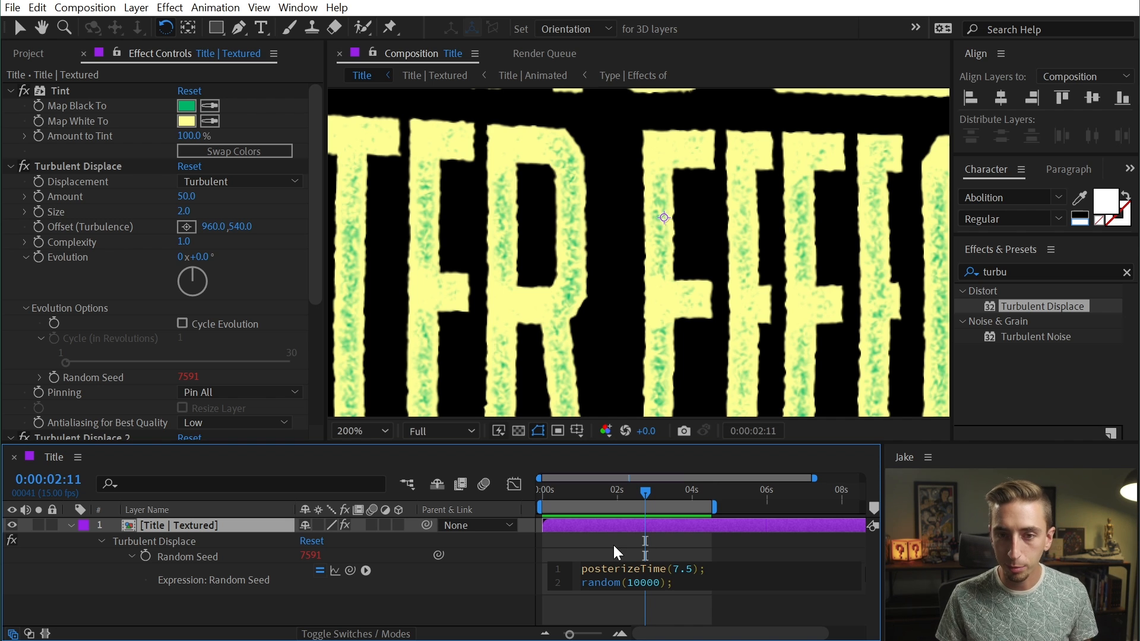
pyautogui.click(593, 540)
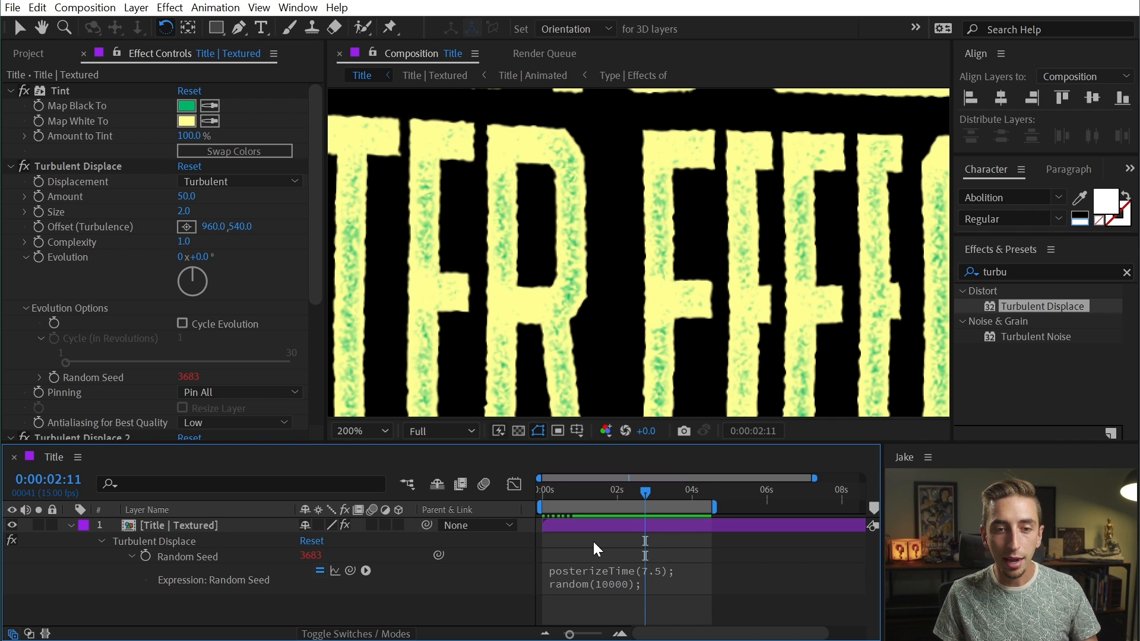
# Step through frames from 0:00:02:11 and play the animation to check how often the edges change.
pyautogui.press('pagedown')
pyautogui.press('pagedown')
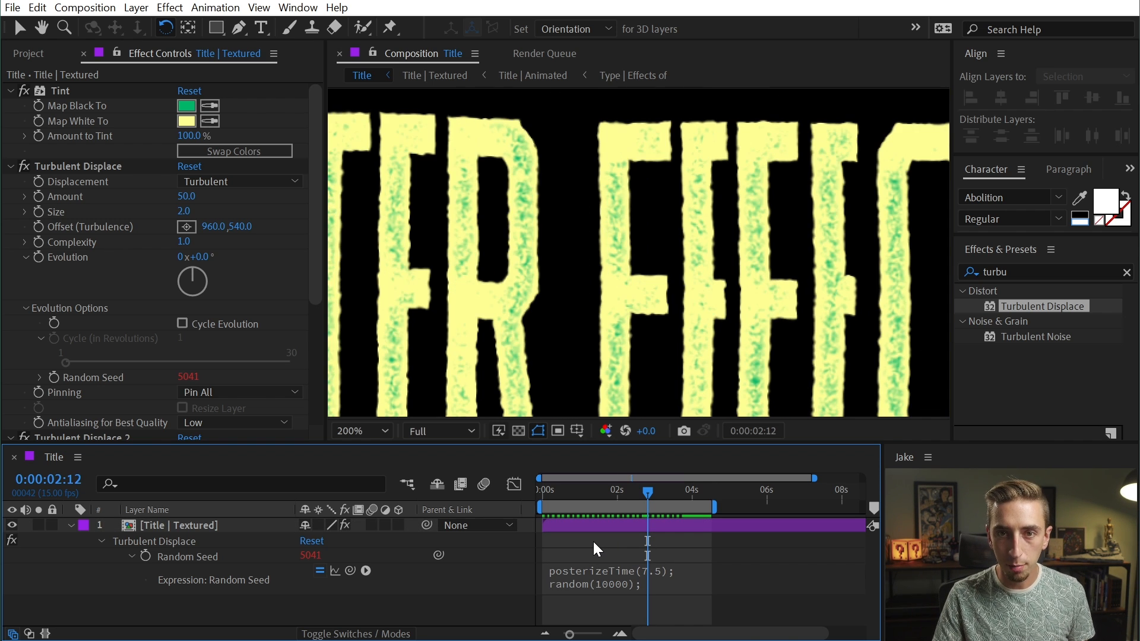
pyautogui.press('space')
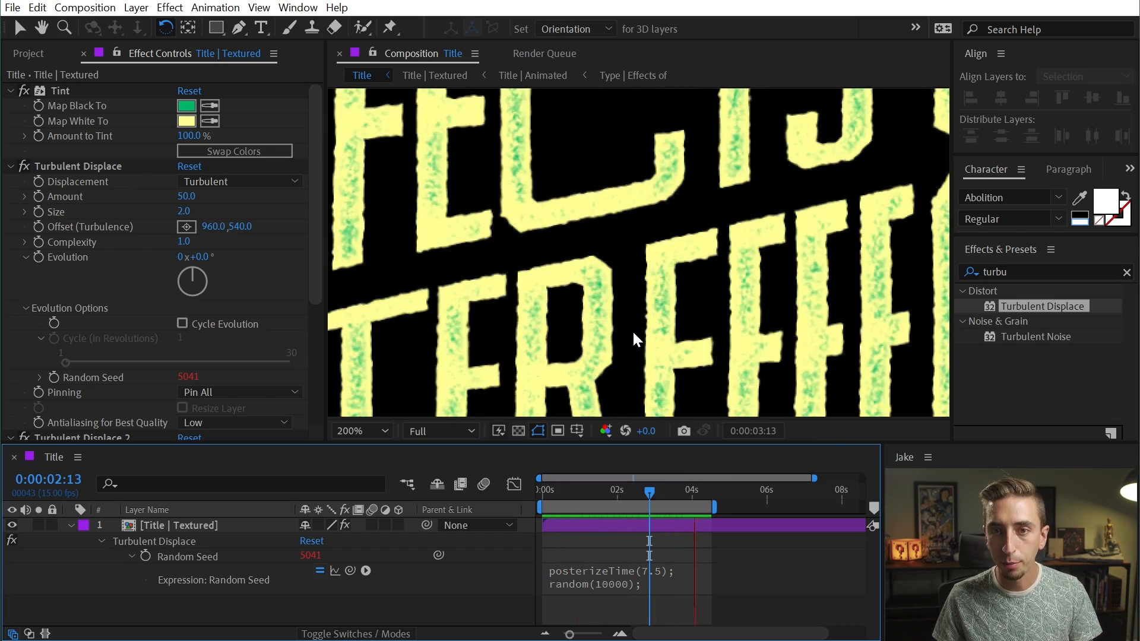
pyautogui.click(633, 497)
pyautogui.moveTo(633, 497); pyautogui.dragTo(674, 499)
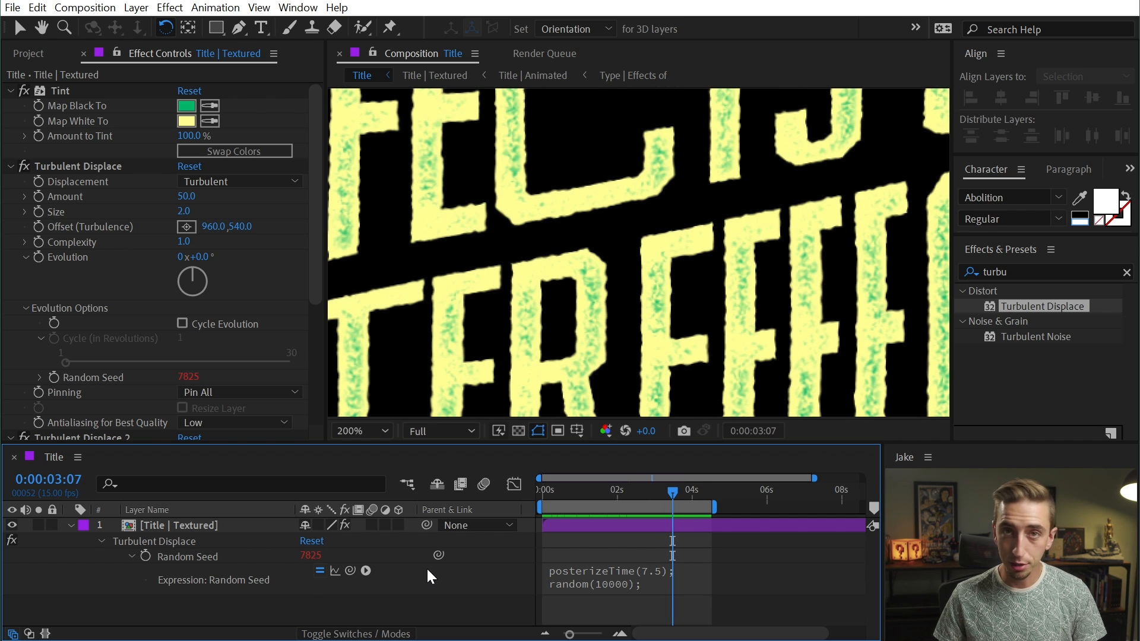
# Copy only the Random Seed expression from Turbulent Displace, paste it onto Turbulent Displace 2's Random Seed, and preview the animation.
pyautogui.rightClick(180, 558)
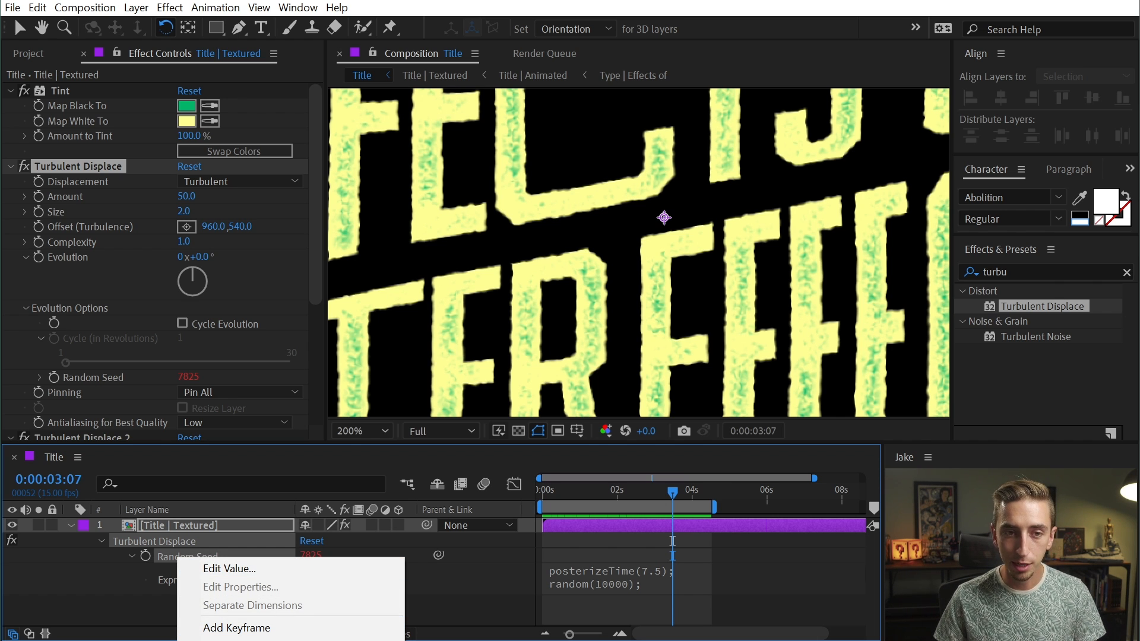
pyautogui.click(153, 618)
pyautogui.press('e')
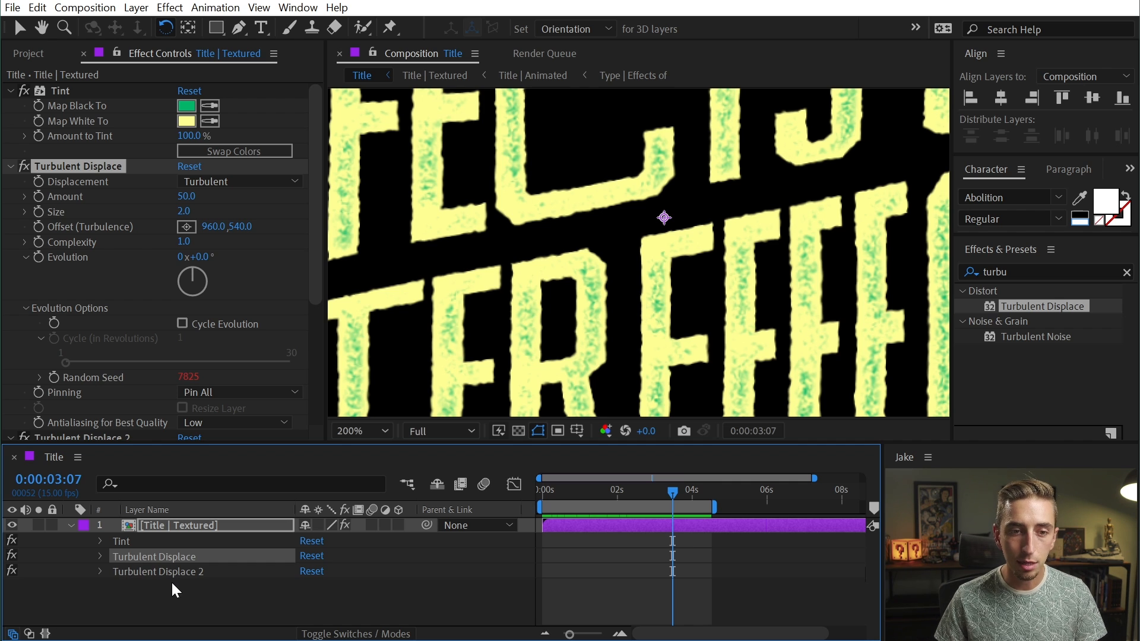
pyautogui.click(100, 572)
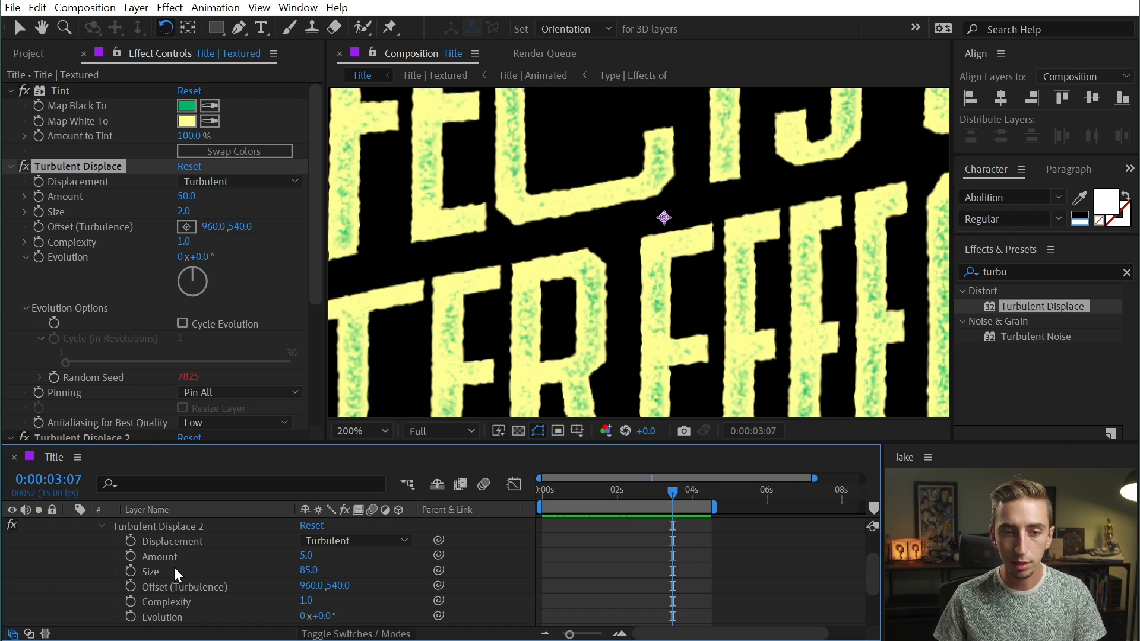
pyautogui.scroll(-2, 195, 587)
pyautogui.click(115, 587)
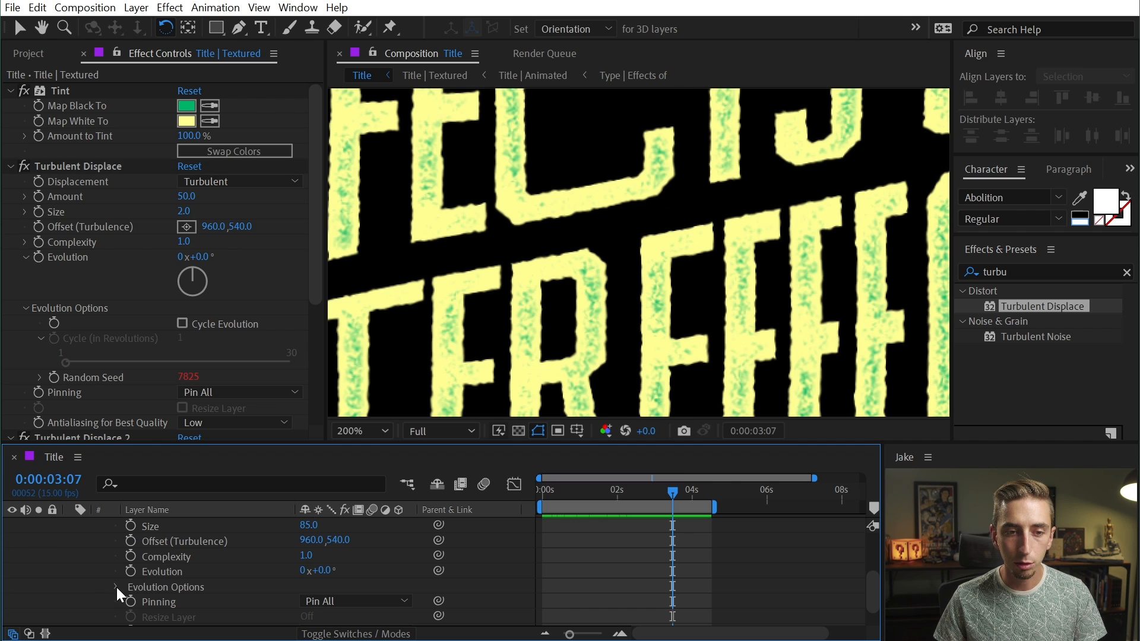
pyautogui.click(187, 561)
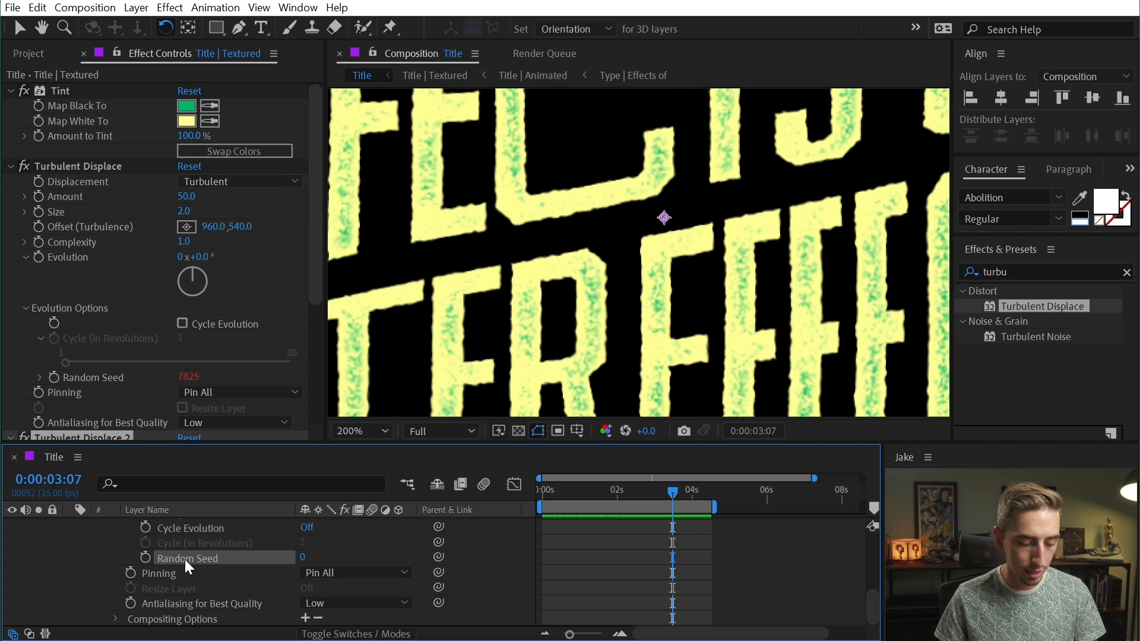
pyautogui.hotkey('ctrl', 'v')
pyautogui.scroll(-1, 561, 176)
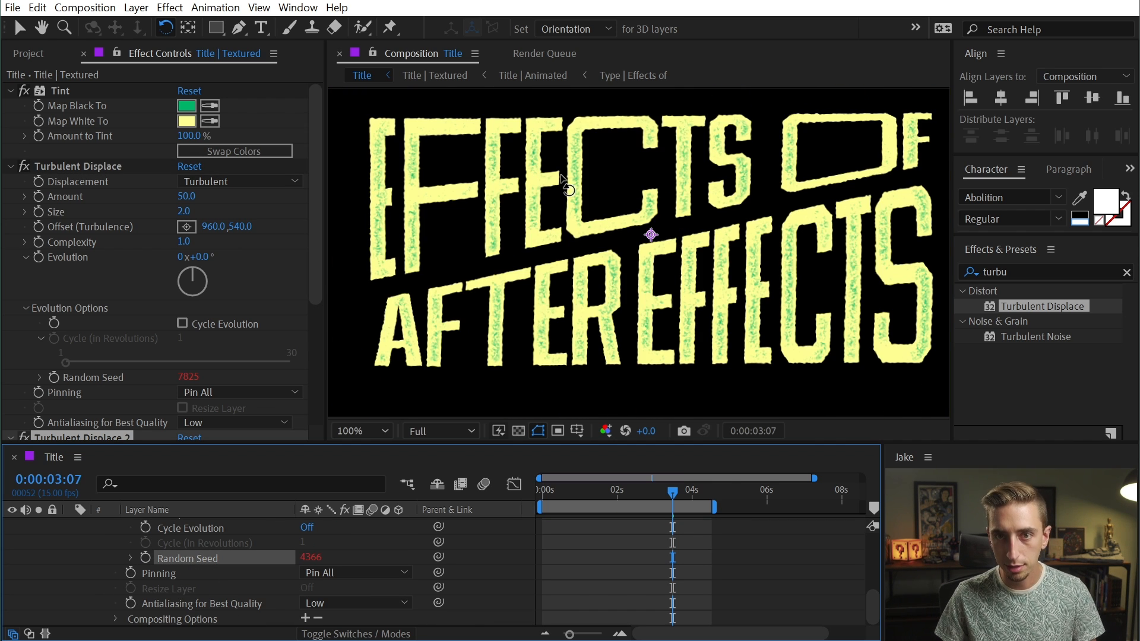
pyautogui.press('space')
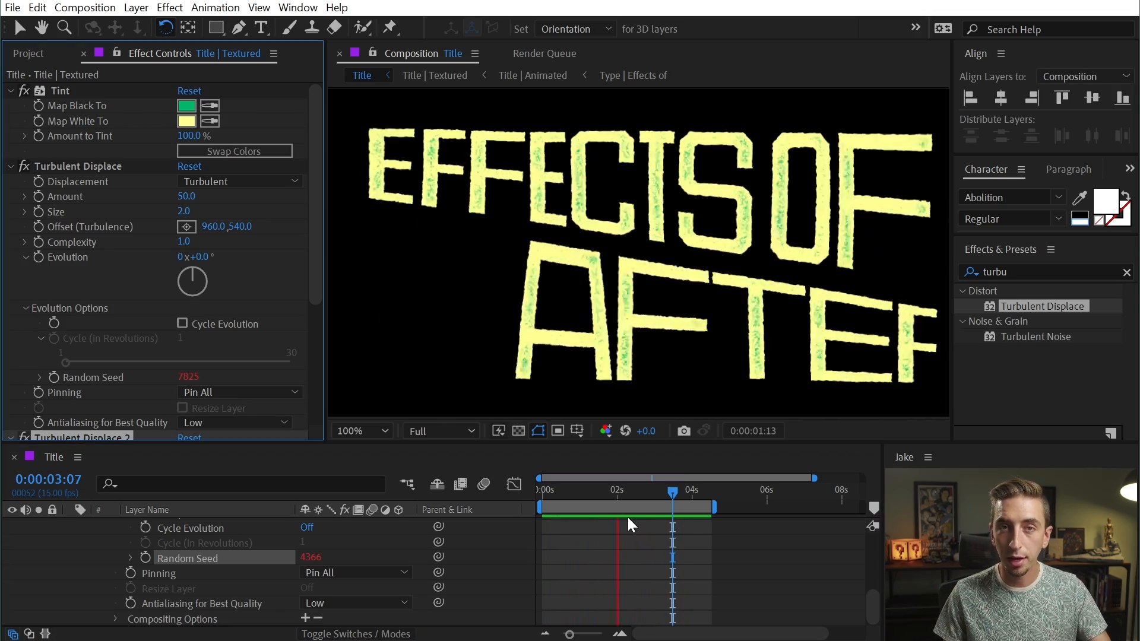
# Set Turbulent Displace 2's Displacement type to Bulge Smoother and its Size to 62.
pyautogui.moveTo(312, 278); pyautogui.dragTo(311, 359)
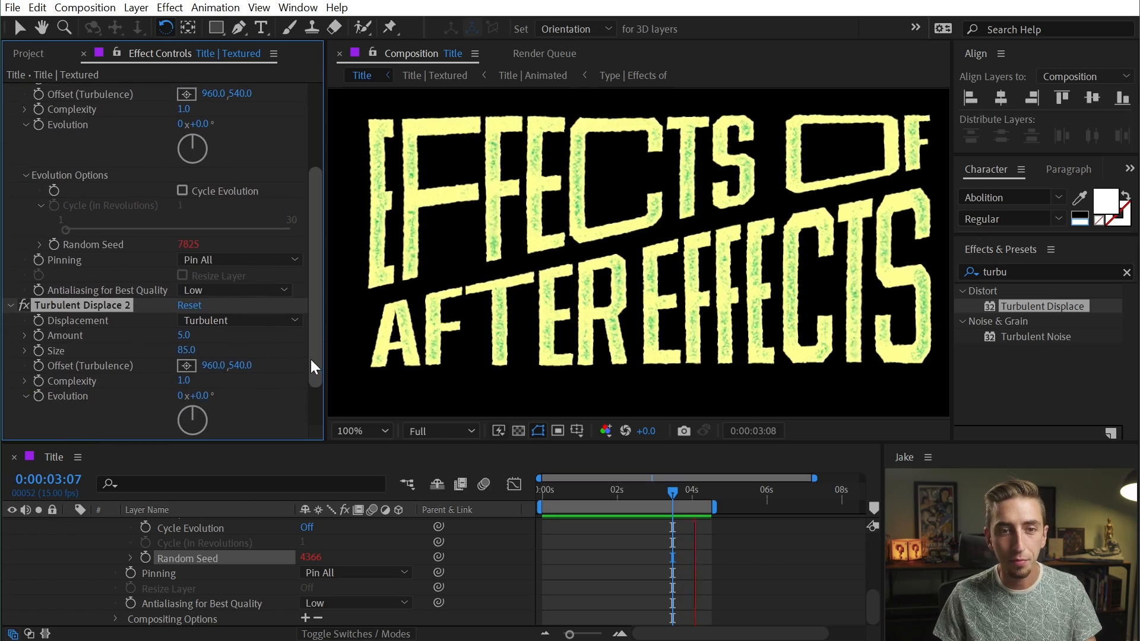
pyautogui.click(241, 318)
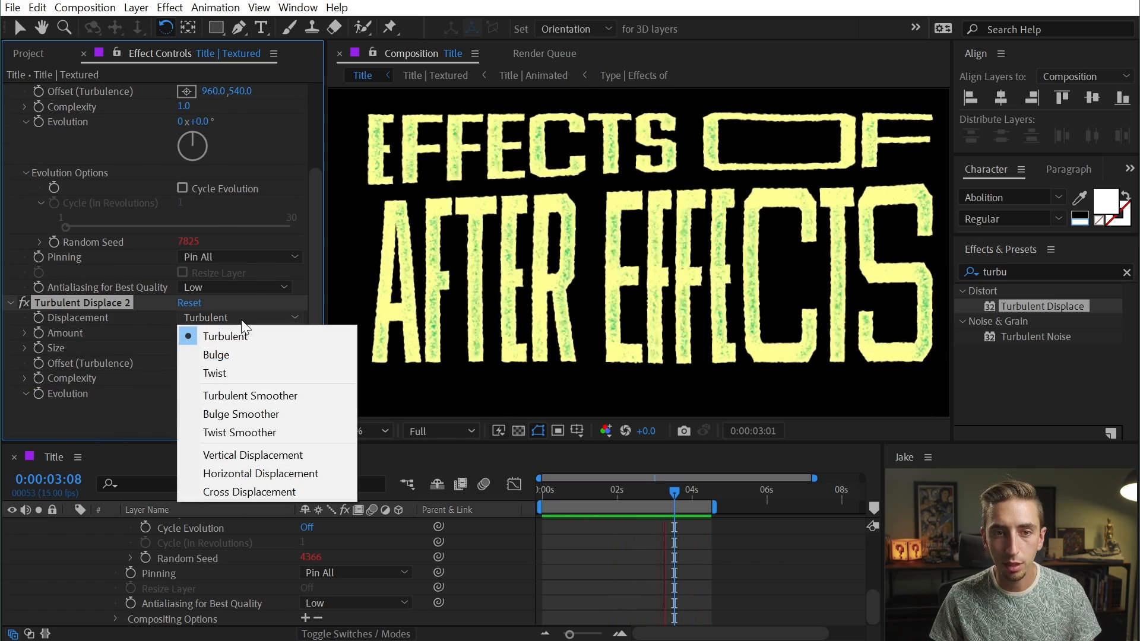
pyautogui.click(280, 414)
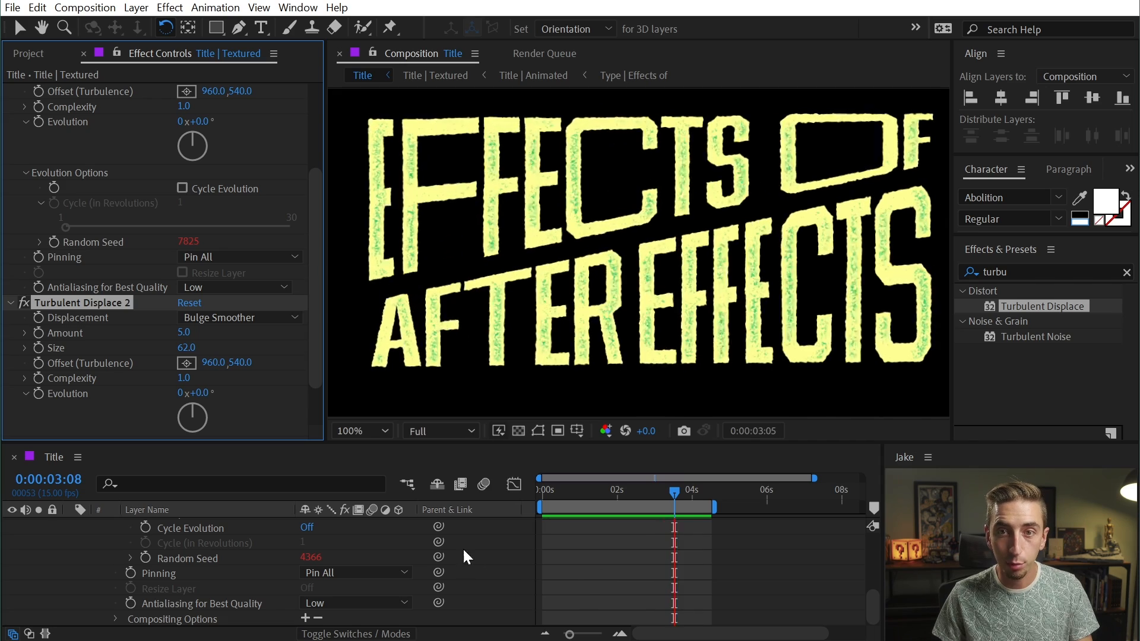
# Reduce the first Turbulent Displace effect's Amount to 33, collapse the layer's properties, and preview from the start.
pyautogui.scroll(4, 313, 90)
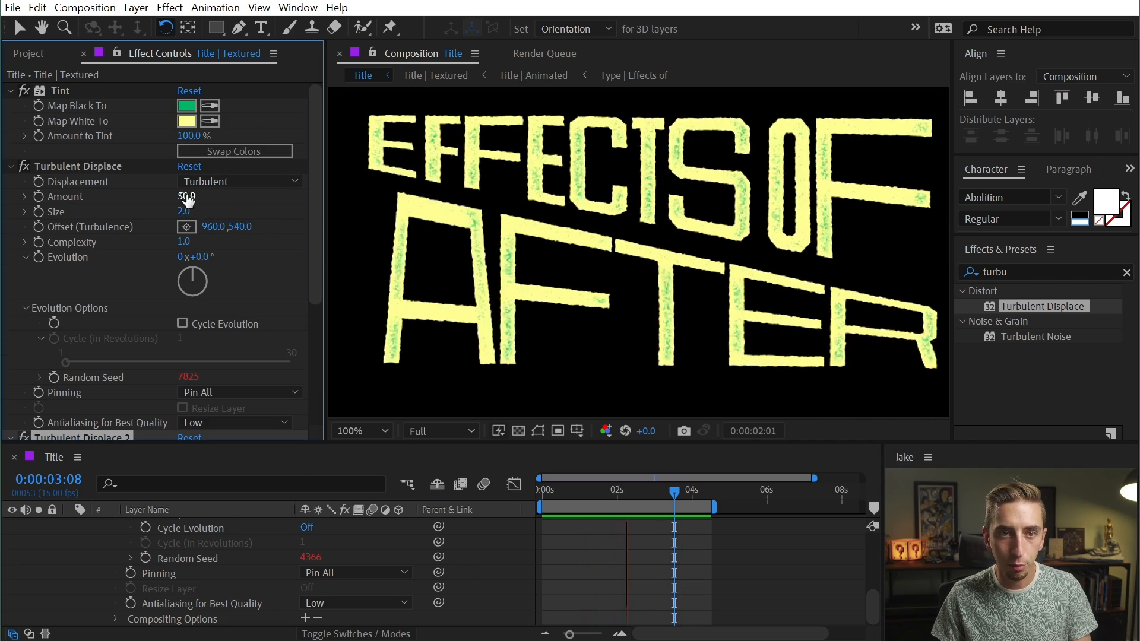
pyautogui.moveTo(184, 197)
pyautogui.mouseDown()
pyautogui.moveTo(163, 204)
pyautogui.moveTo(173, 203)
pyautogui.mouseUp()
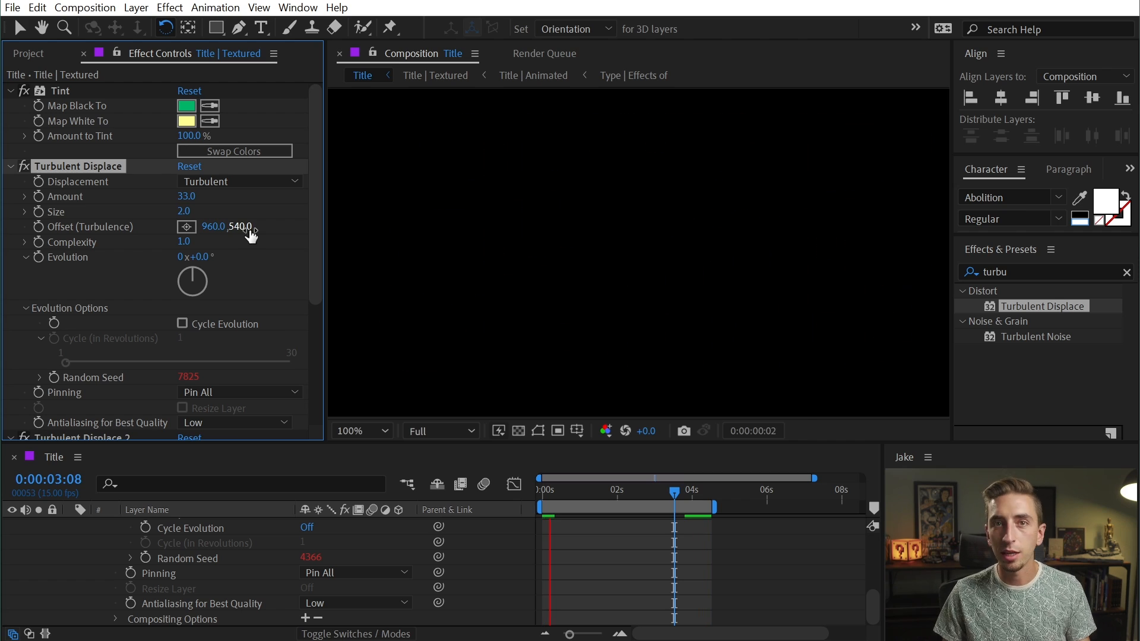
pyautogui.click(670, 576)
pyautogui.press('u')
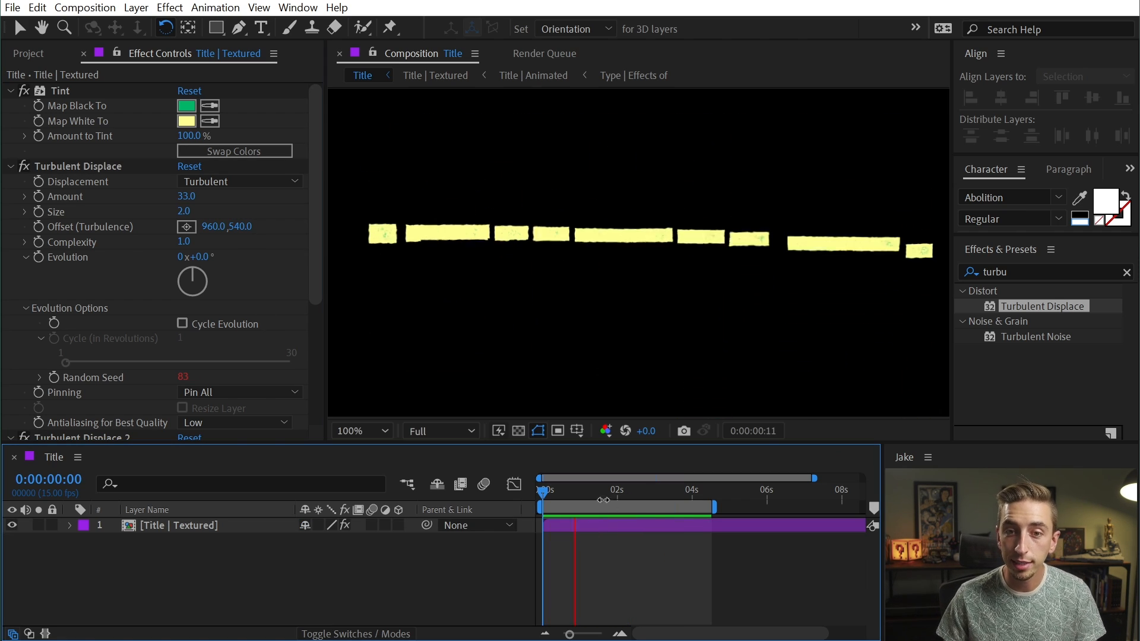
# Move to 0:00:00:10 and apply the Transform effect to the Title | Textured layer.
pyautogui.moveTo(587, 491)
pyautogui.mouseDown()
pyautogui.moveTo(615, 487)
pyautogui.moveTo(563, 494)
pyautogui.moveTo(611, 497)
pyautogui.moveTo(568, 494)
pyautogui.mouseUp()
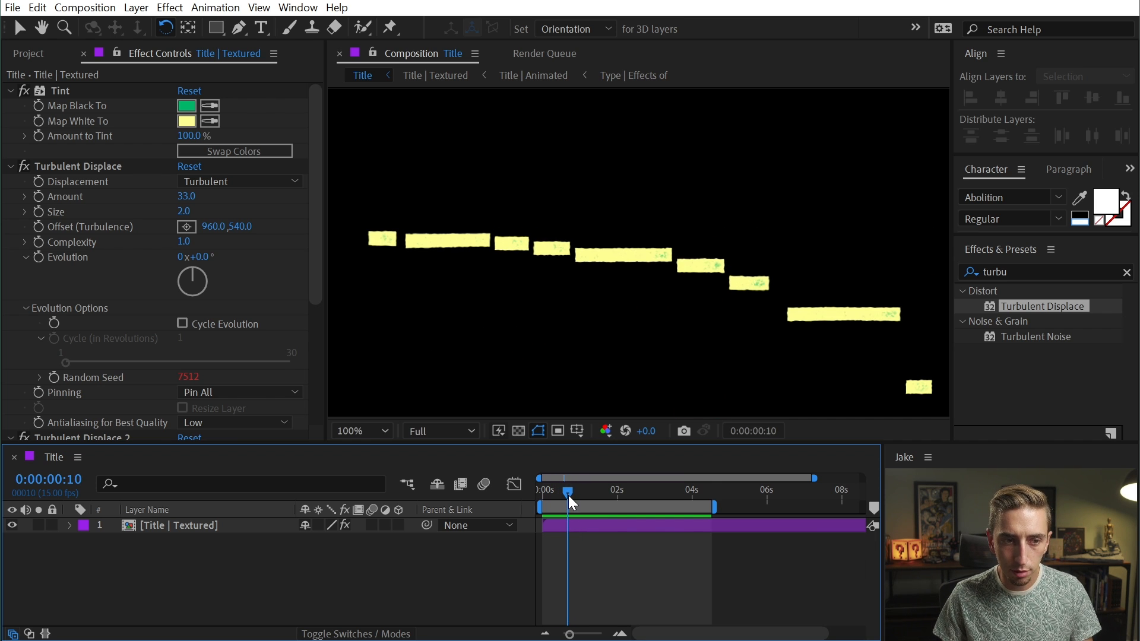
pyautogui.moveTo(1018, 272); pyautogui.dragTo(904, 272)
pyautogui.write('transf')
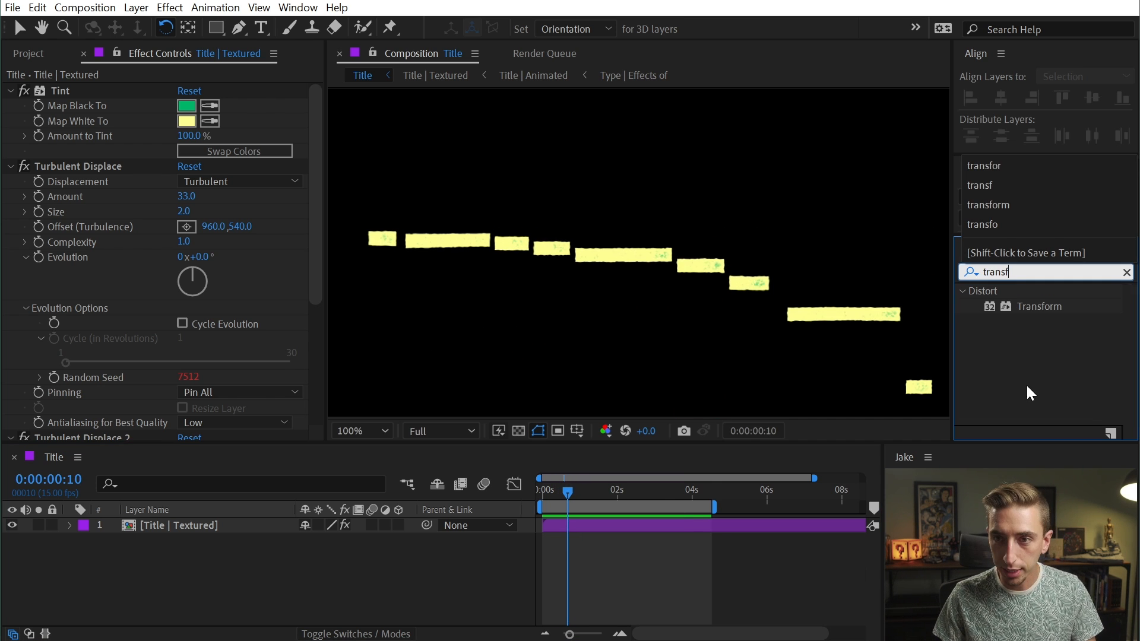
pyautogui.moveTo(1030, 308); pyautogui.dragTo(601, 529)
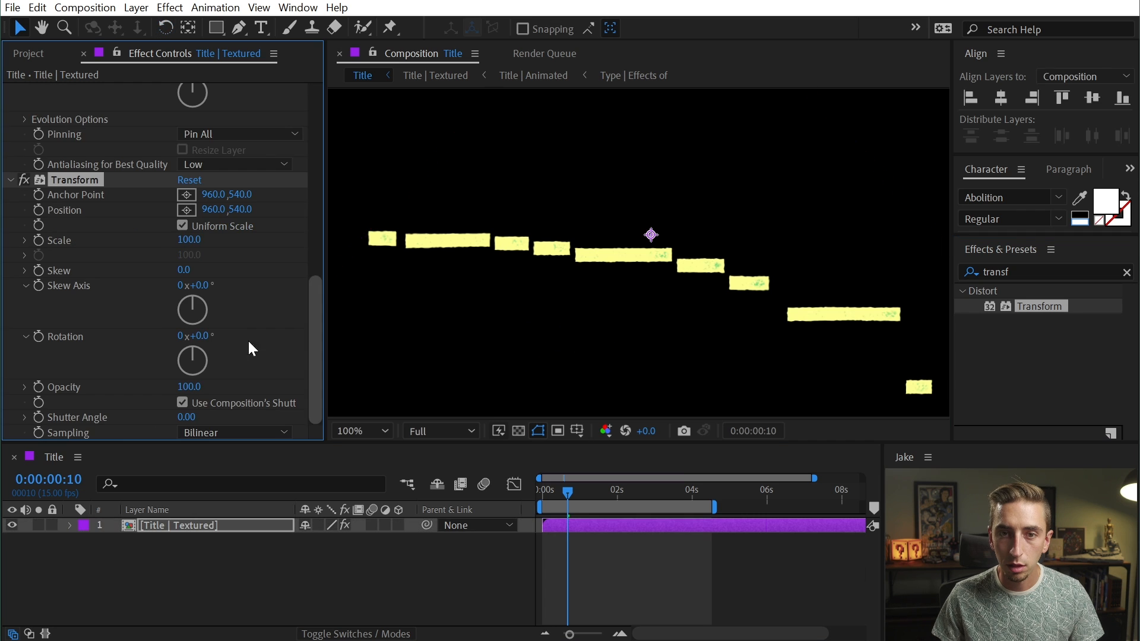
# Add a keyframe for the Transform effect's Skew with a value of 0 at 0:00:00:10.
pyautogui.moveTo(187, 269)
pyautogui.mouseDown()
pyautogui.moveTo(188, 257)
pyautogui.moveTo(181, 273)
pyautogui.mouseUp()
pyautogui.write('0')
pyautogui.press('Return')
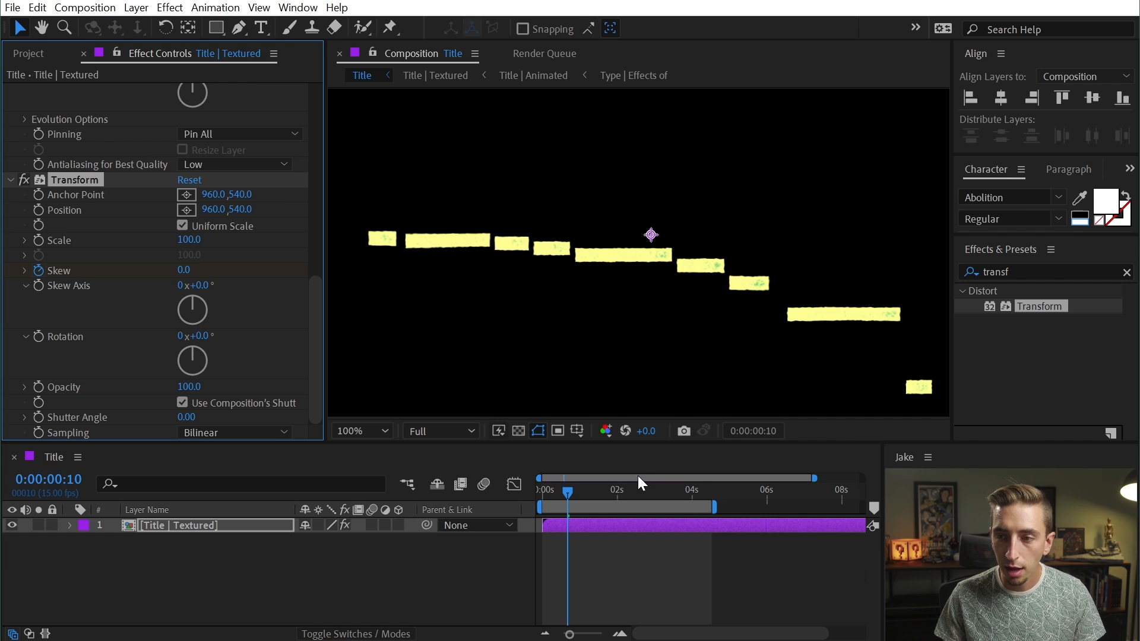
# Set the Transform effect's Skew to -6 at 0:00:01:10 and reveal the layer's keyframes in the timeline.
pyautogui.moveTo(585, 490); pyautogui.dragTo(610, 494)
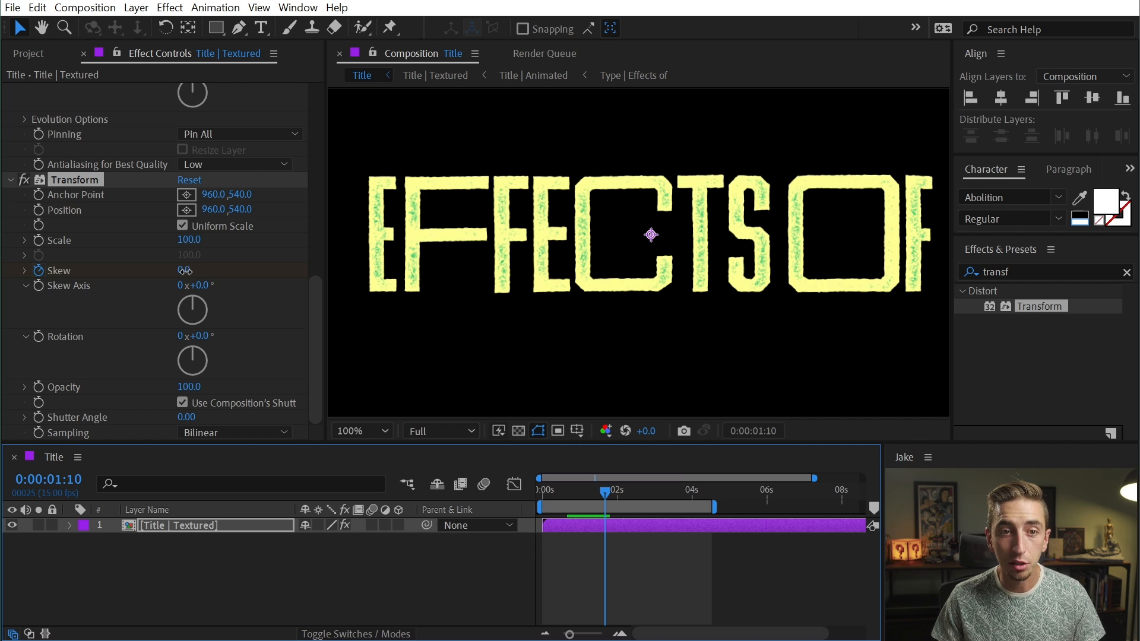
pyautogui.moveTo(183, 271)
pyautogui.mouseDown()
pyautogui.moveTo(161, 271)
pyautogui.moveTo(185, 275)
pyautogui.mouseUp()
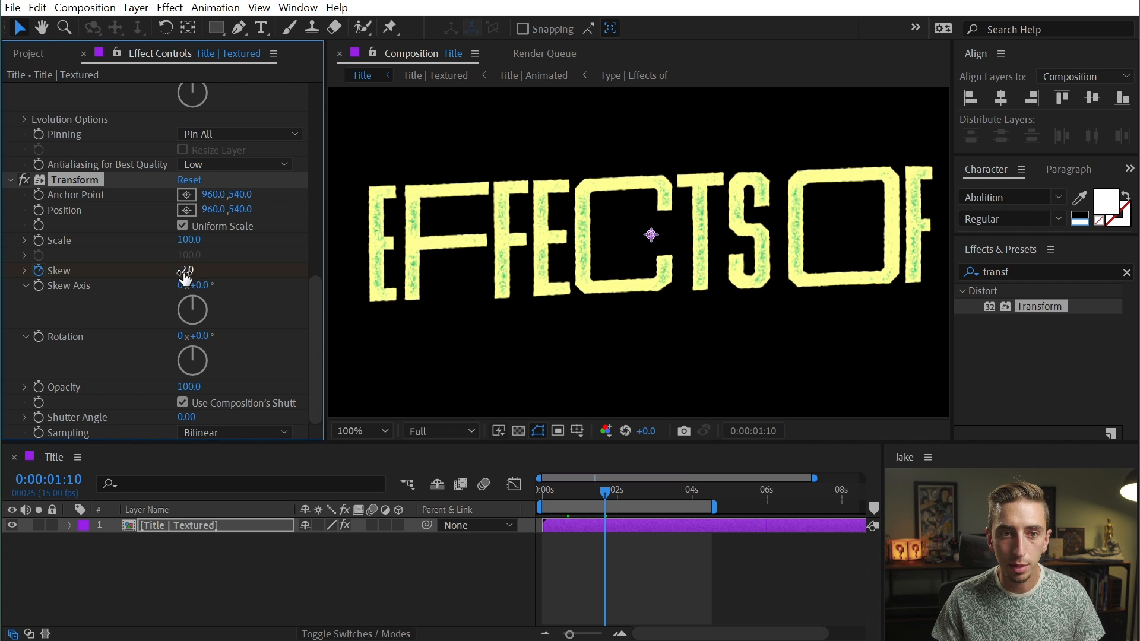
pyautogui.write('-6')
pyautogui.press('Return')
pyautogui.press('u')
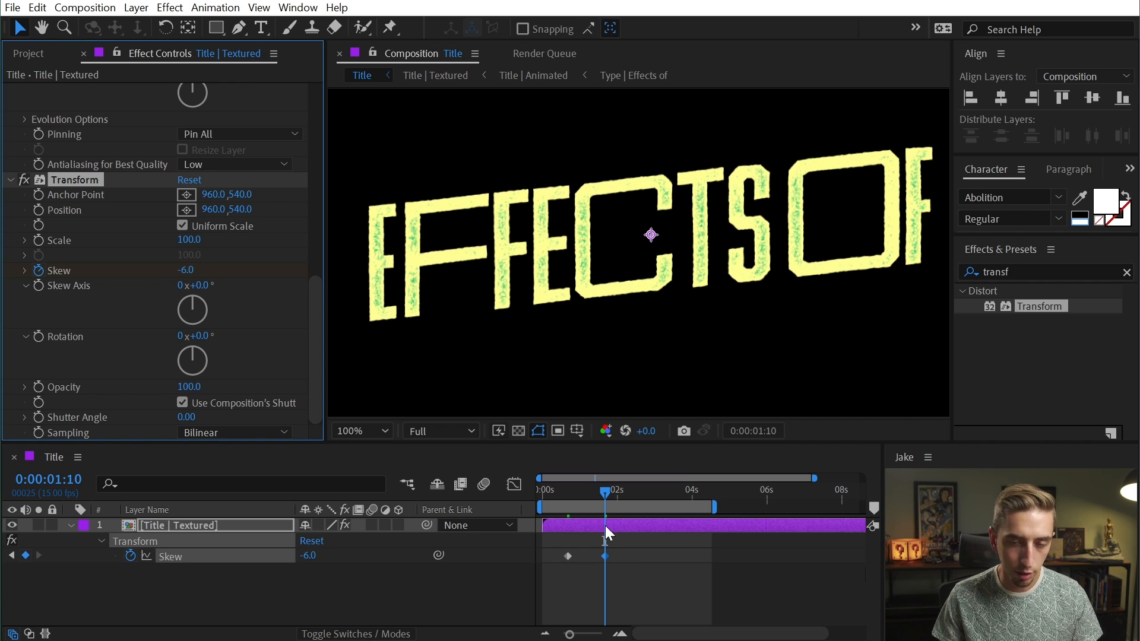
# Ease both Skew keyframes with the Motion-3 extension's 66 / 0 / 88 easing preset, and close the extension.
pyautogui.click(630, 562)
pyautogui.click(299, 7)
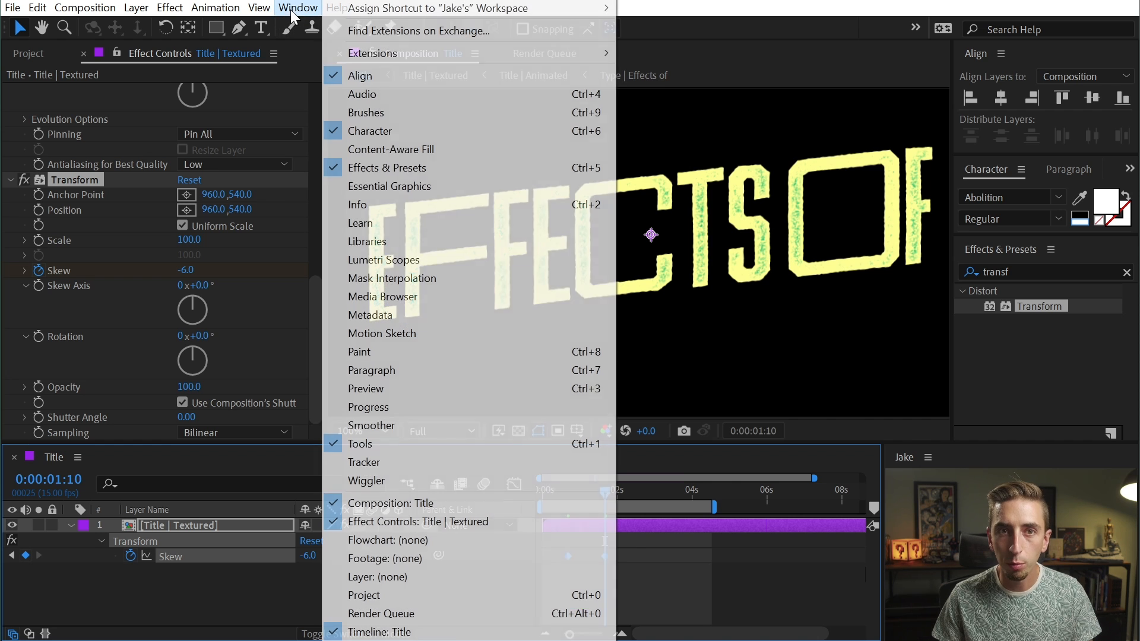
pyautogui.moveTo(600, 53)
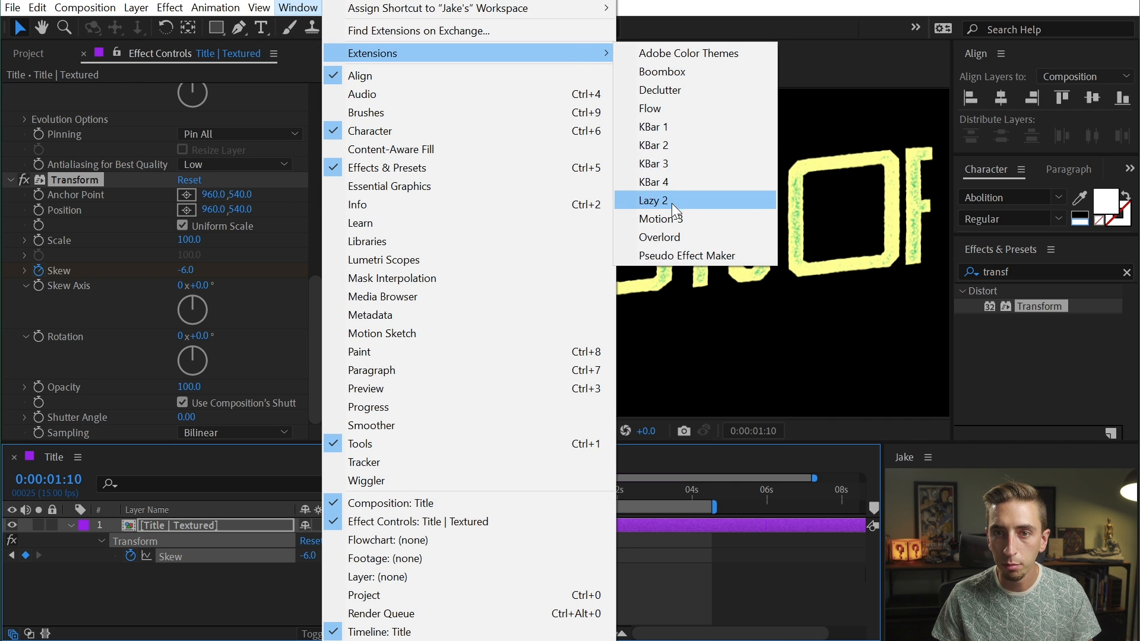
pyautogui.click(683, 216)
pyautogui.moveTo(692, 248); pyautogui.dragTo(929, 323)
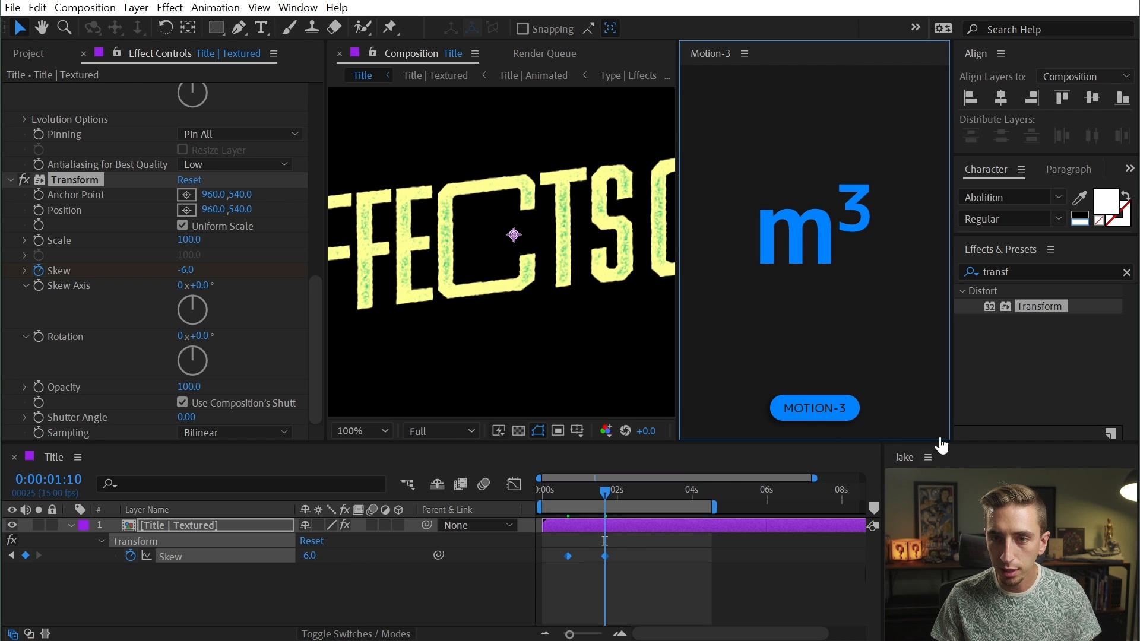
pyautogui.moveTo(638, 591); pyautogui.dragTo(556, 552)
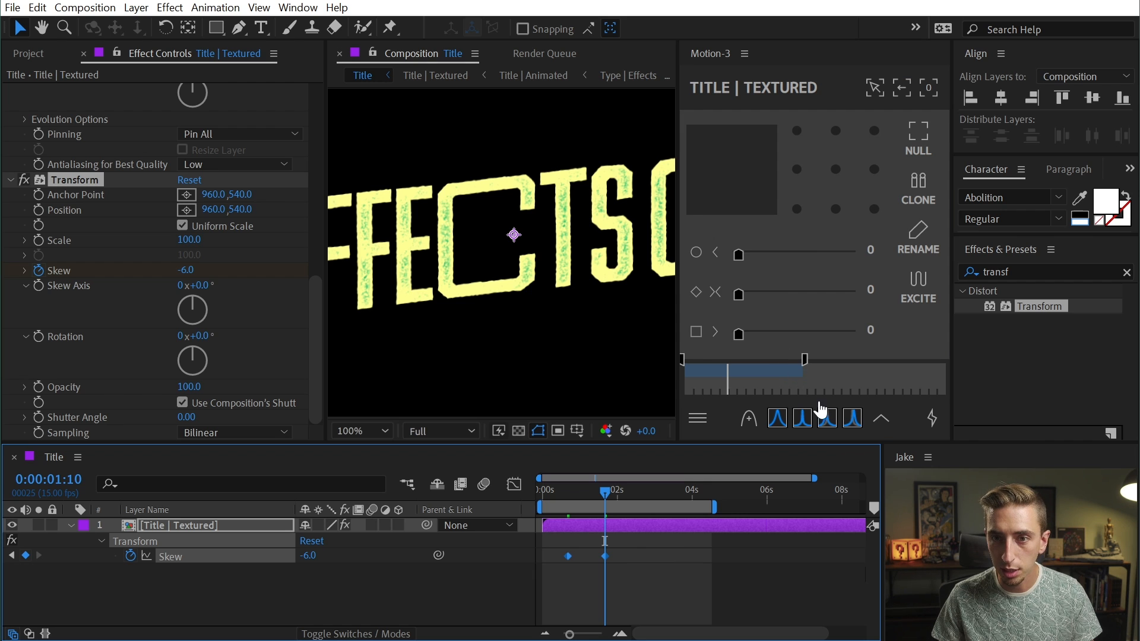
pyautogui.click(828, 419)
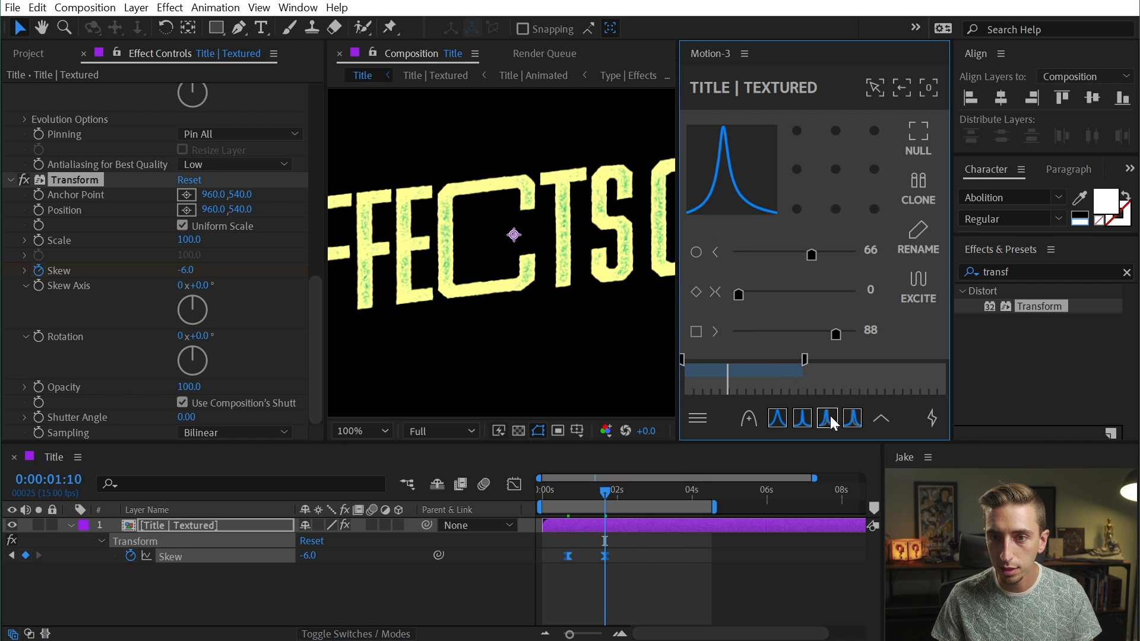
pyautogui.rightClick(708, 52)
pyautogui.click(725, 63)
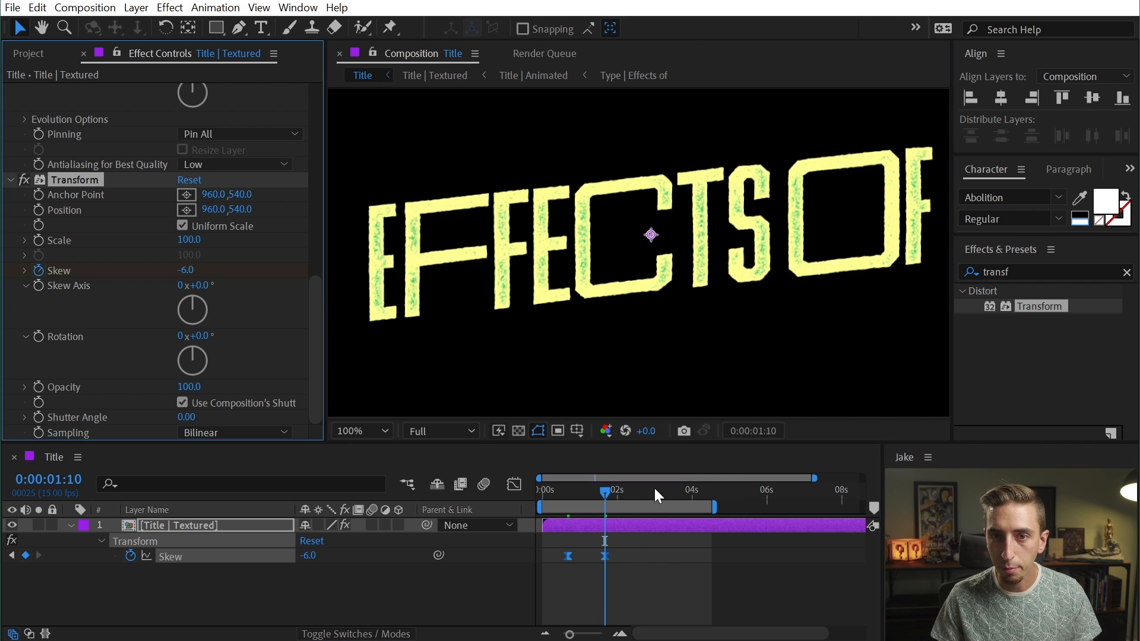
# Scrub back to the start and play the animation to check the eased skew movement.
pyautogui.moveTo(654, 486); pyautogui.dragTo(529, 491)
pyautogui.press('space')
pyautogui.press('space')
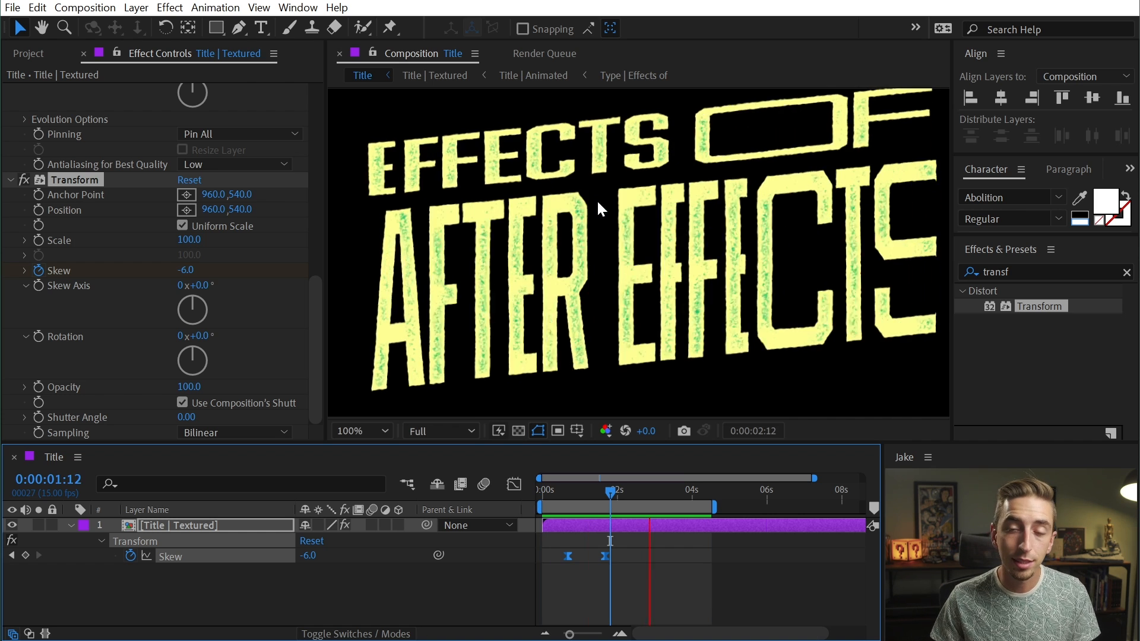
pyautogui.press('space')
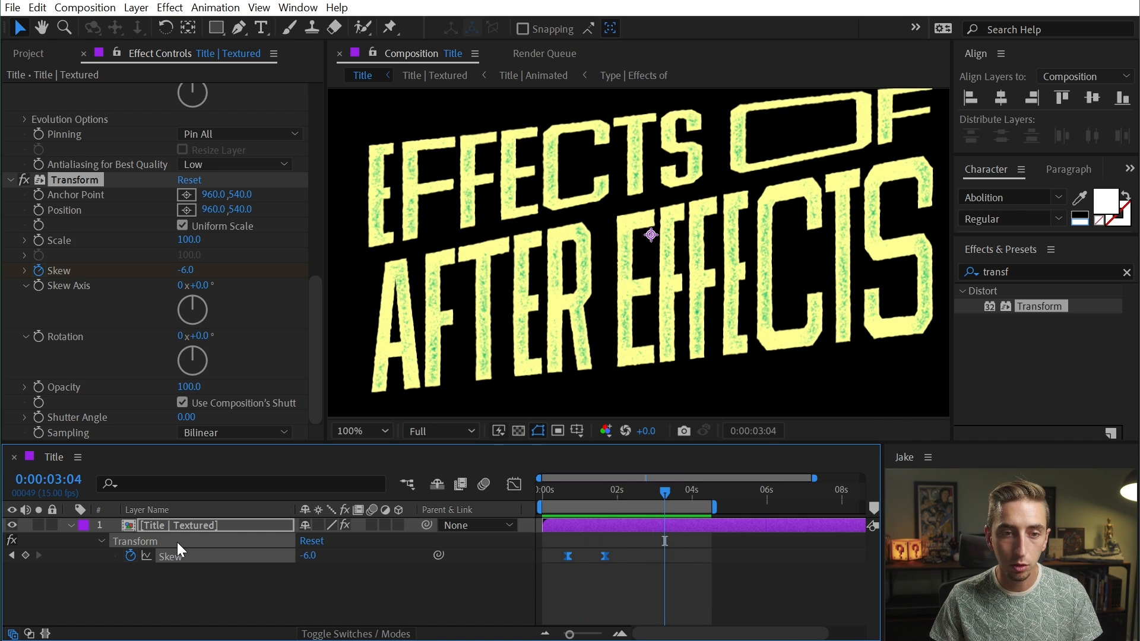
# Pre-compose the Title | Textured layer as "Title | Final", moving all attributes into the new composition.
pyautogui.click(197, 526)
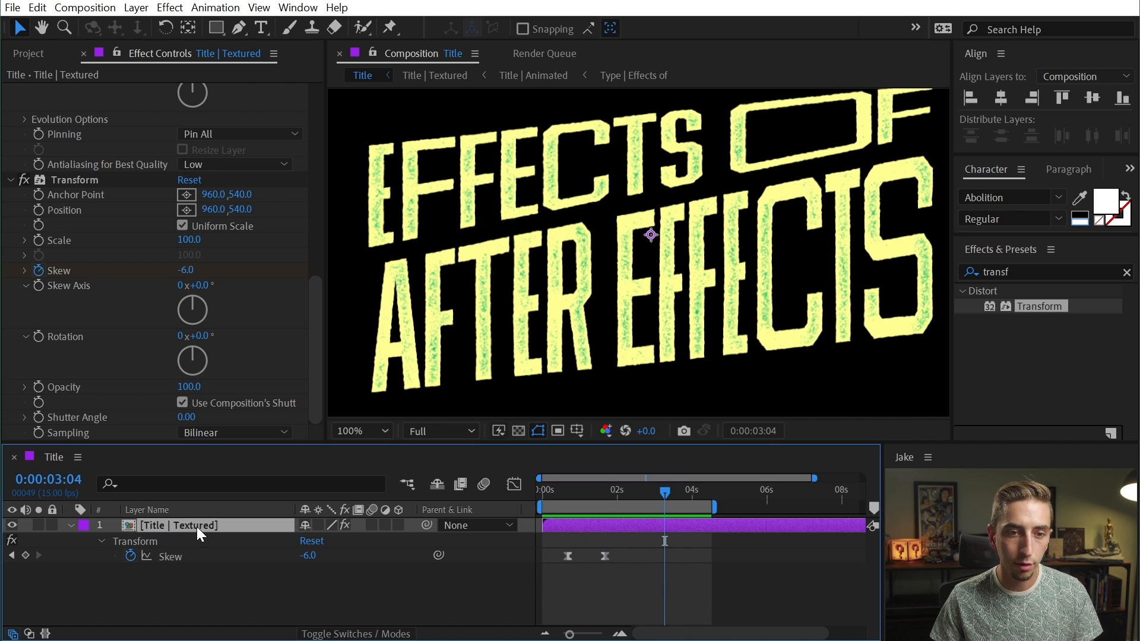
pyautogui.press('e')
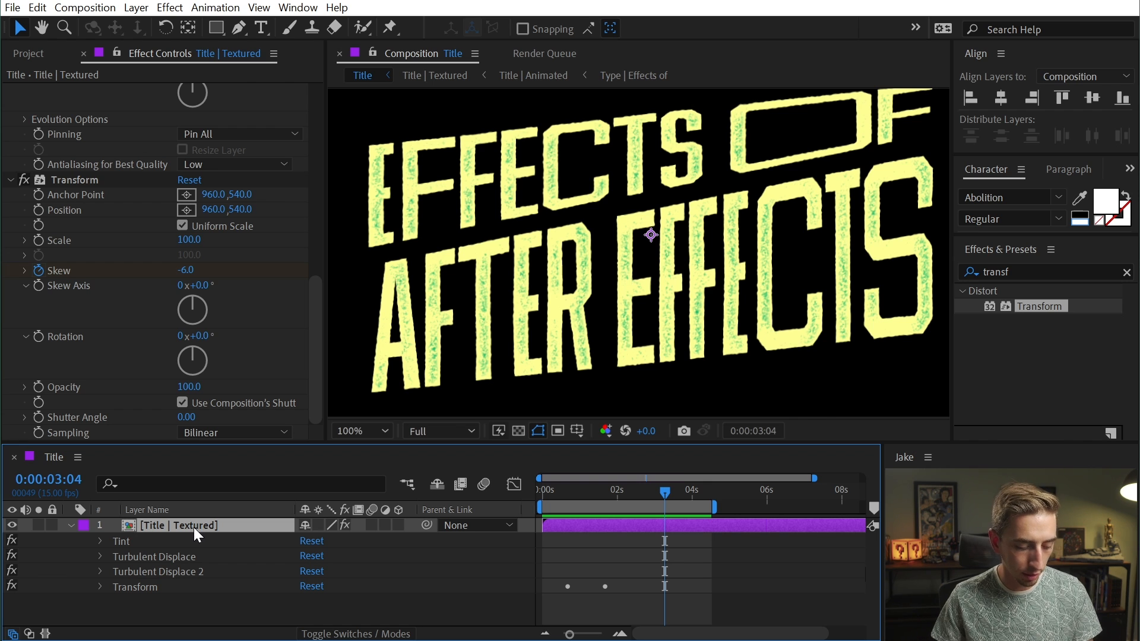
pyautogui.hotkey('ctrl', 'shift', 'c')
pyautogui.write('T')
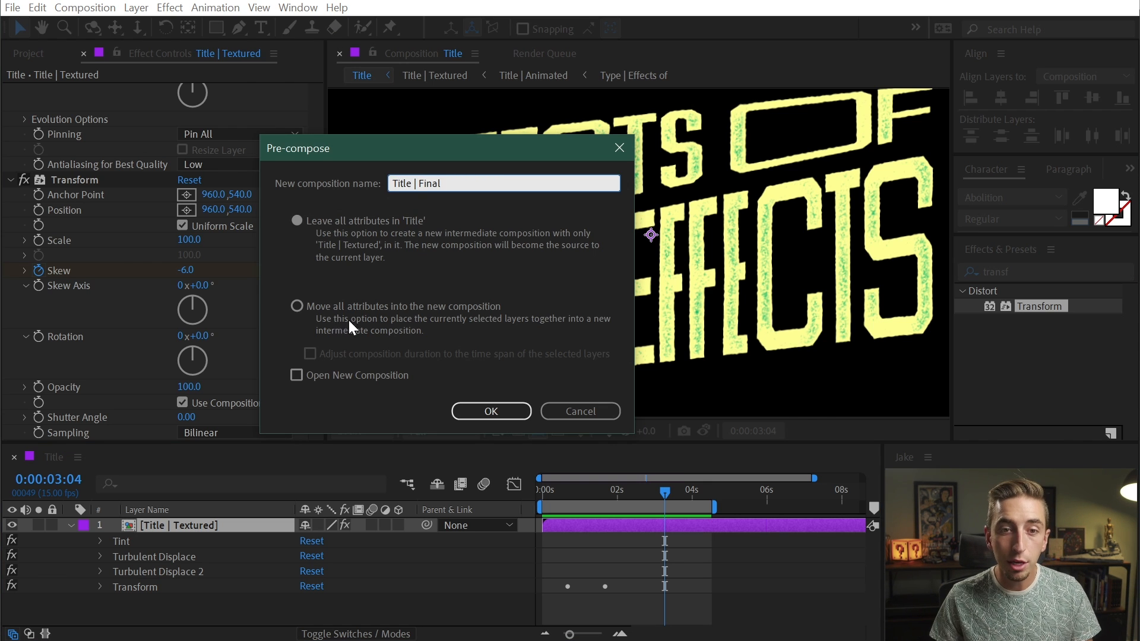
pyautogui.write('itle | Final')
pyautogui.click(349, 301)
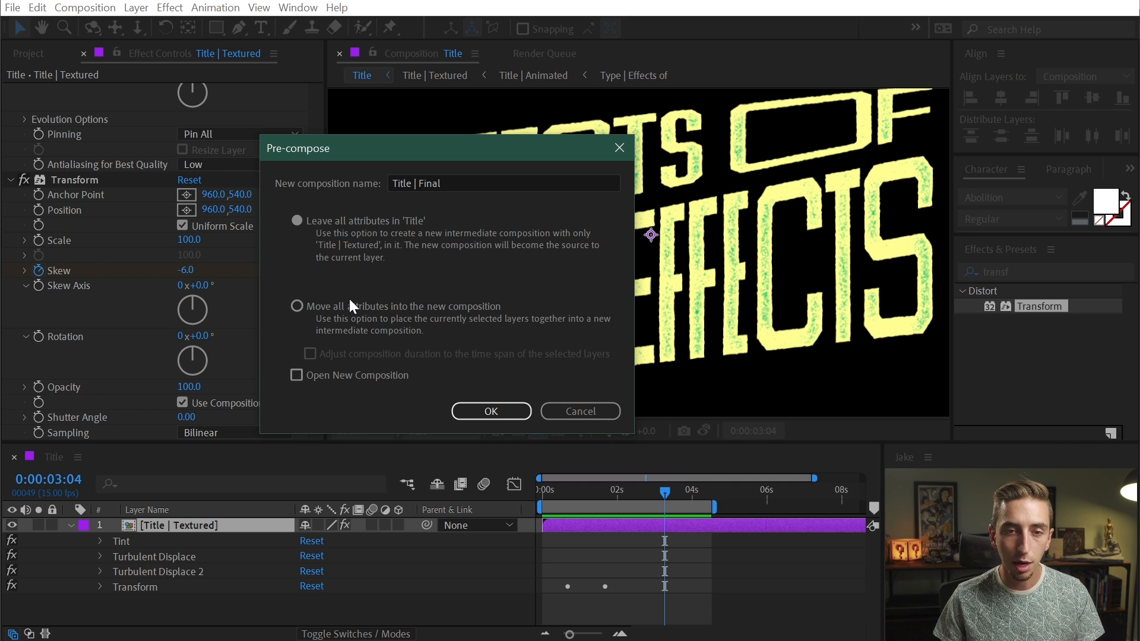
pyautogui.click(492, 411)
# Create a 1920 x 1080 px green solid in the Title composition.
pyautogui.press(',')
pyautogui.press(',')
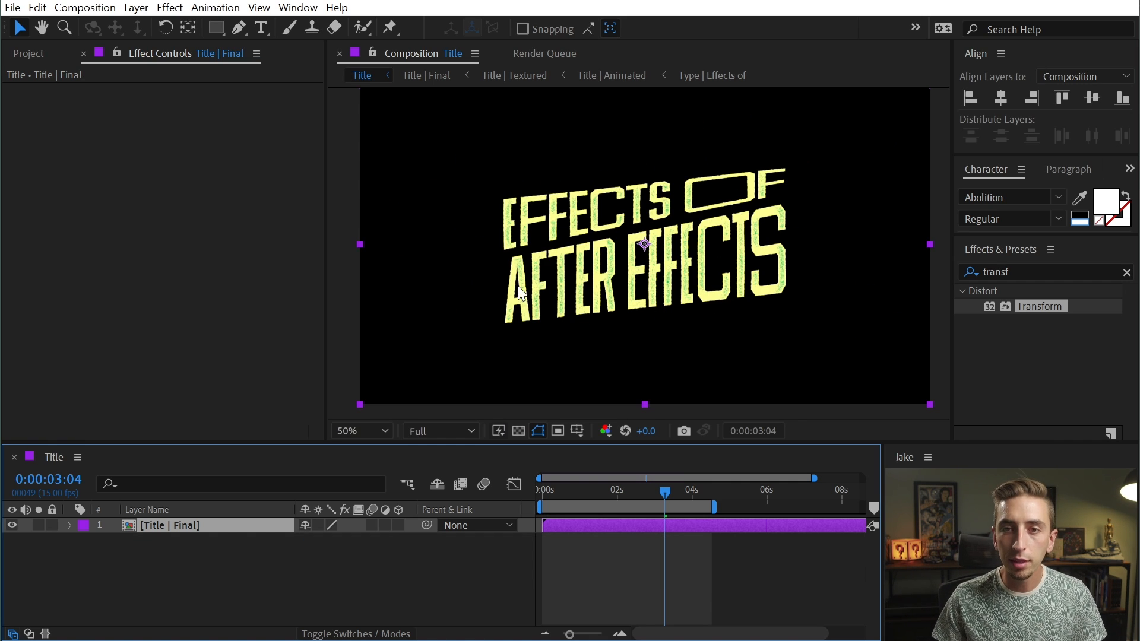
pyautogui.click(139, 7)
pyautogui.moveTo(155, 26)
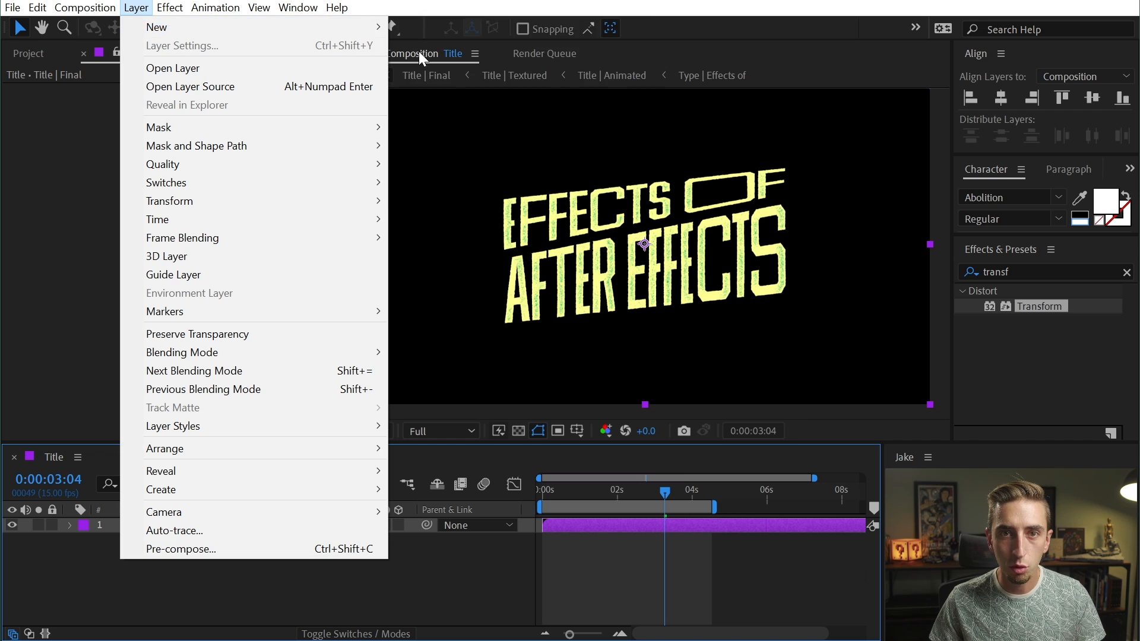
pyautogui.click(430, 46)
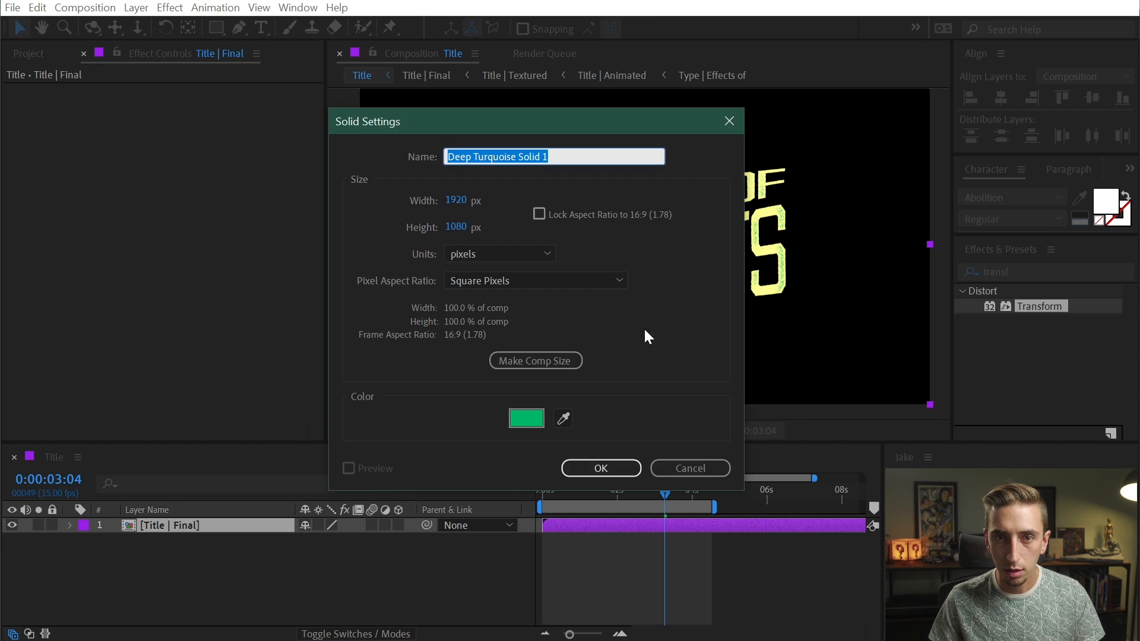
pyautogui.click(593, 467)
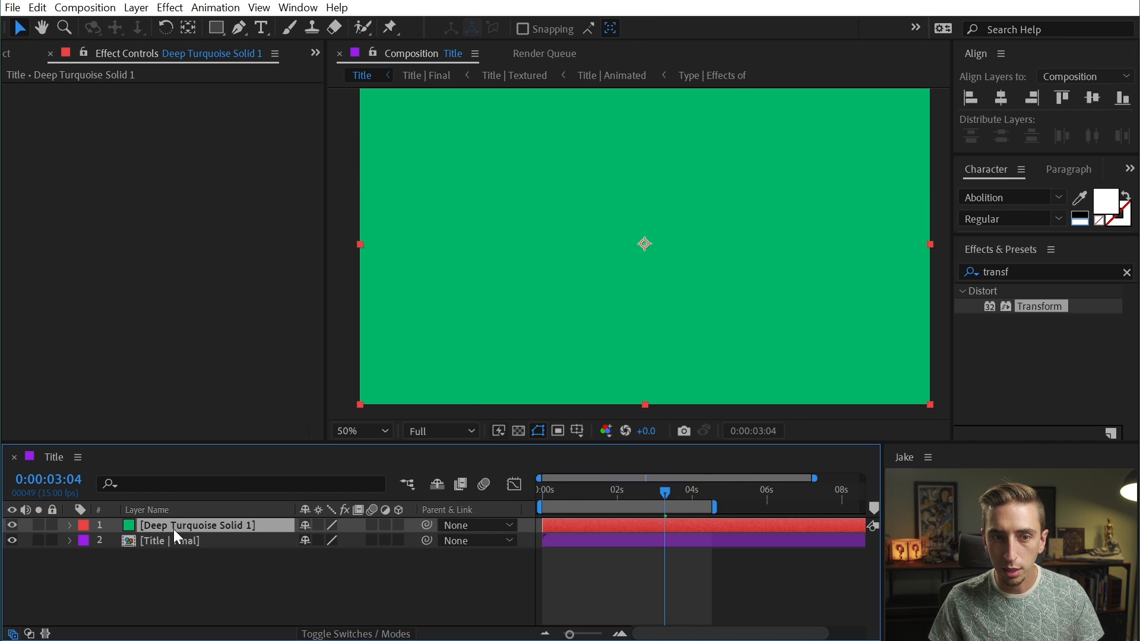
# Place the green solid beneath the Title | Final layer, rename it BG and lock it.
pyautogui.moveTo(174, 529)
pyautogui.mouseDown()
pyautogui.moveTo(175, 546)
pyautogui.moveTo(159, 544)
pyautogui.mouseUp()
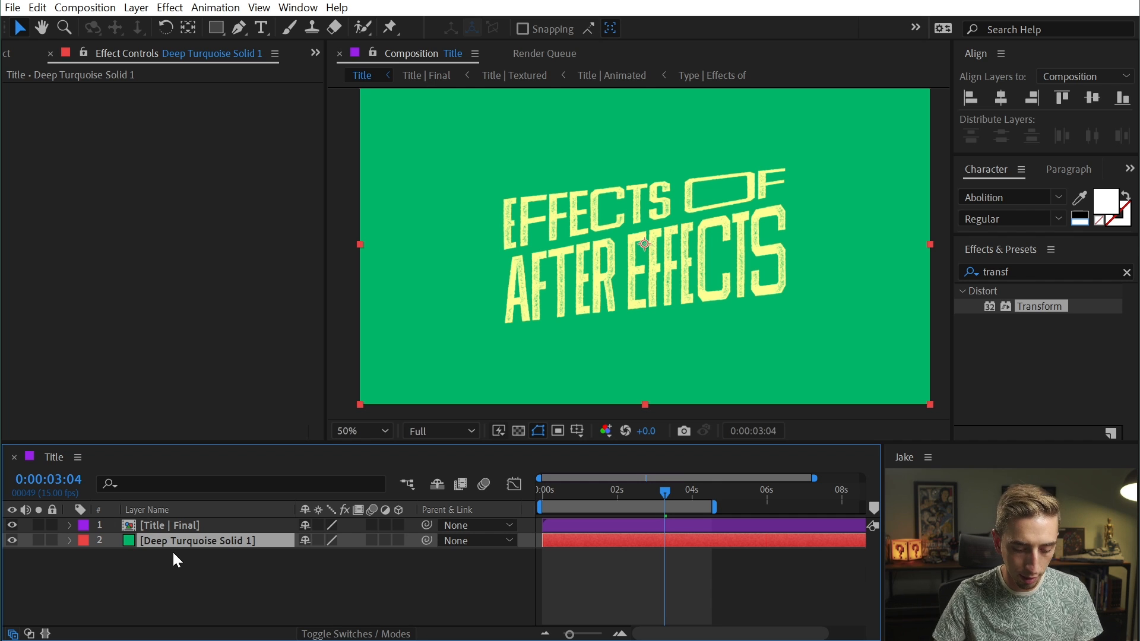
pyautogui.press('Return')
pyautogui.write('BG')
pyautogui.press('Return')
pyautogui.click(53, 540)
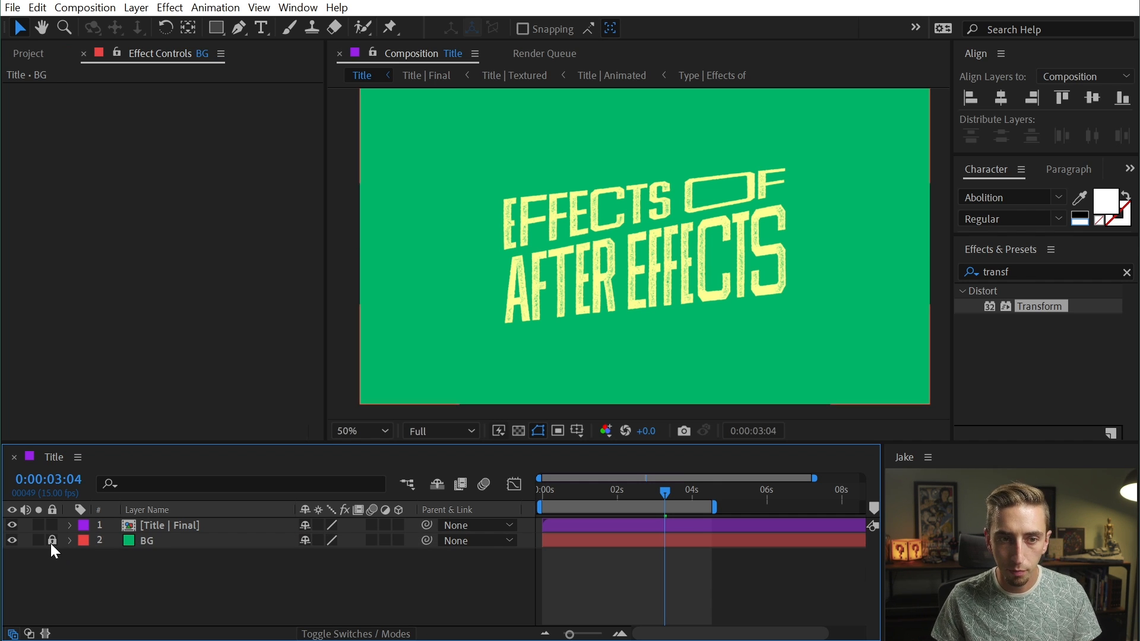
# Enlarge the composition view and apply the Minimax effect to the Title | Final layer.
pyautogui.click(171, 526)
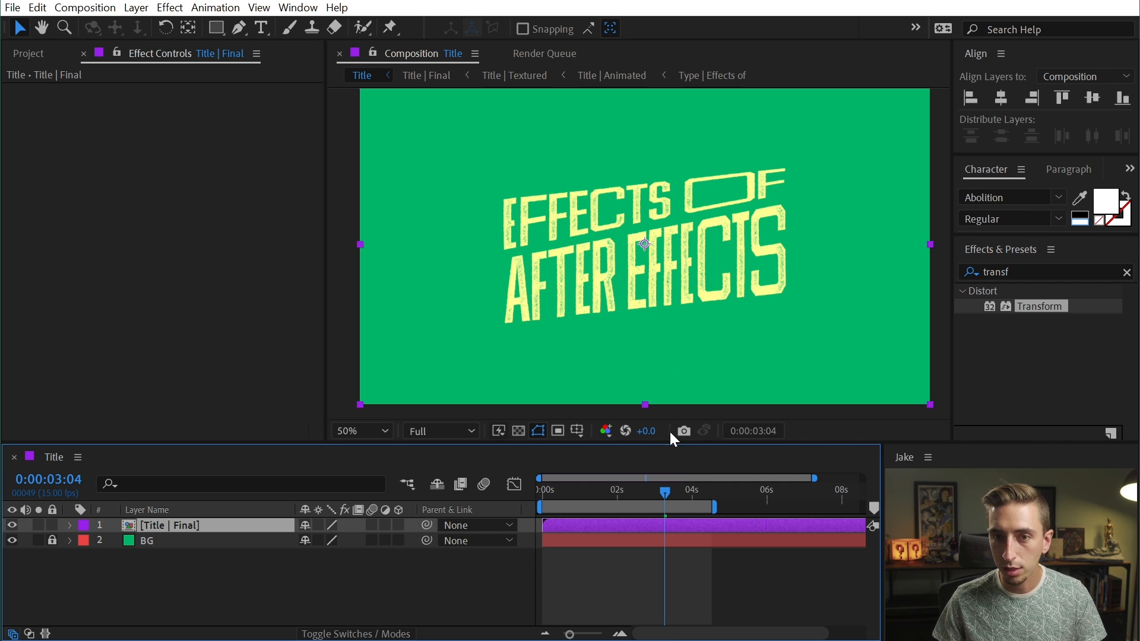
pyautogui.moveTo(661, 443); pyautogui.dragTo(660, 462)
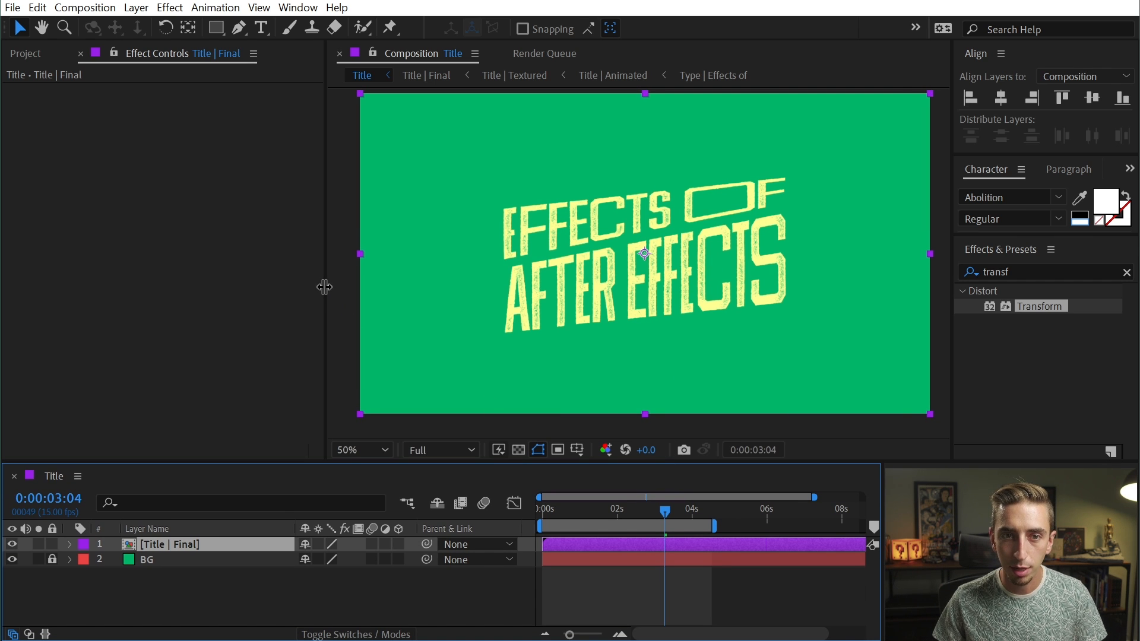
pyautogui.moveTo(324, 287); pyautogui.dragTo(303, 287)
pyautogui.hotkey('shift', '/')
pyautogui.moveTo(1032, 273); pyautogui.dragTo(952, 290)
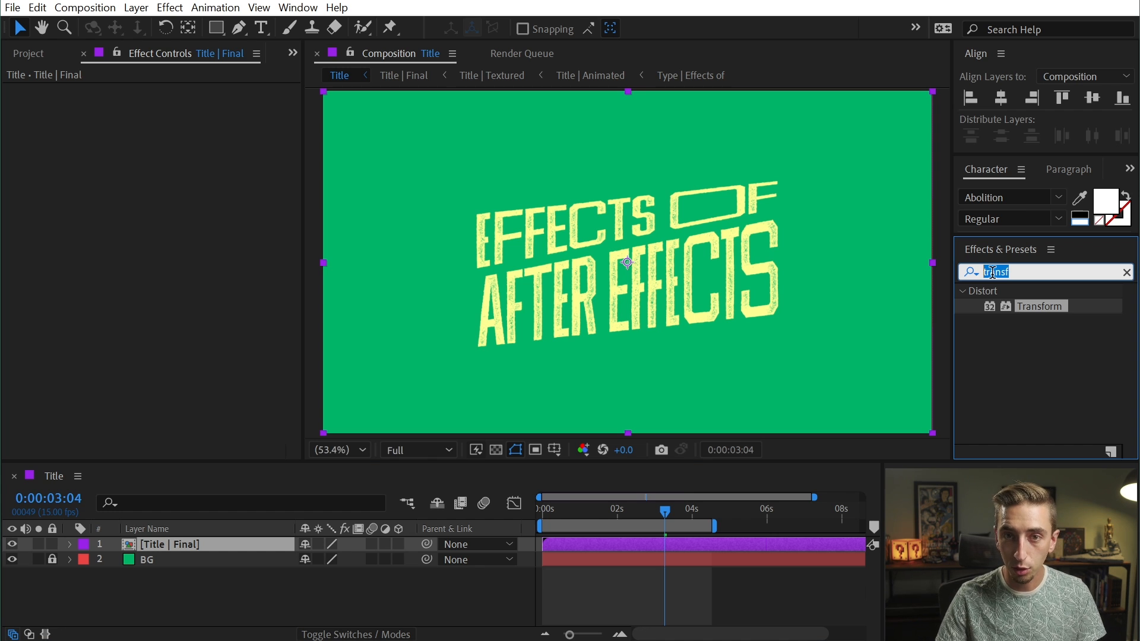
pyautogui.write('minim')
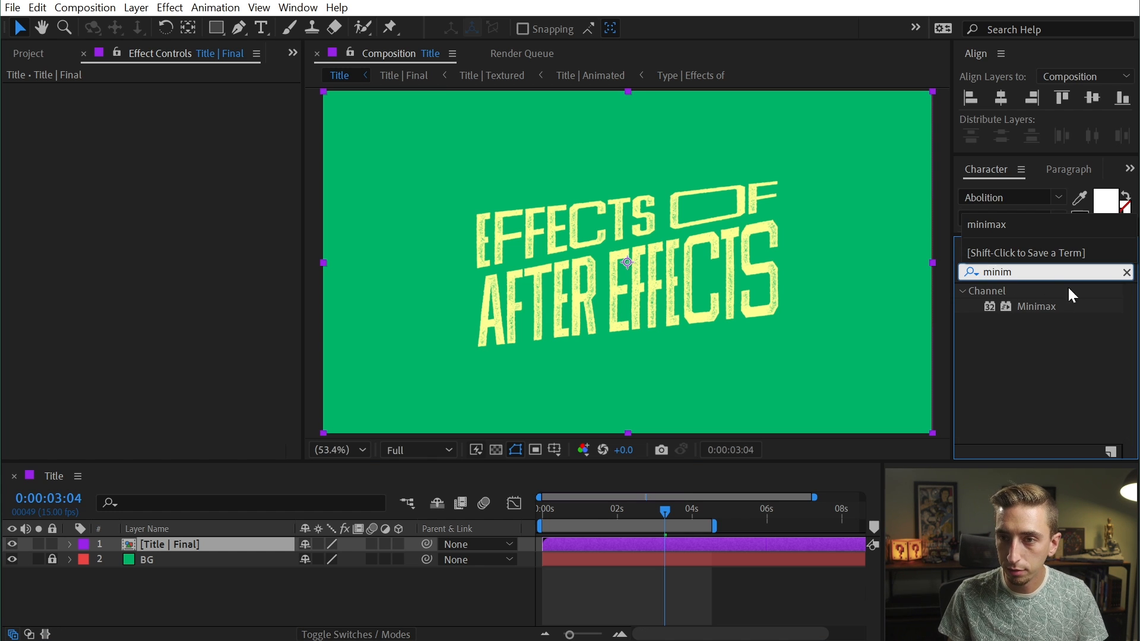
pyautogui.moveTo(1041, 307); pyautogui.dragTo(680, 303)
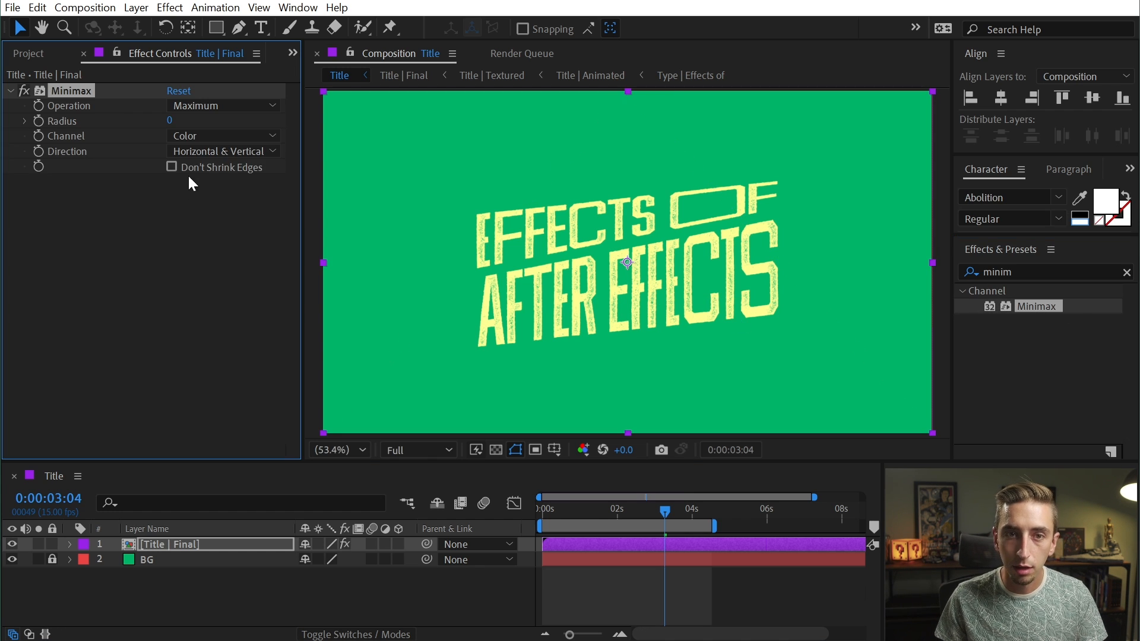
# Set Minimax's Channel to Alpha and Color, Direction to Just Vertical and Radius to 49.
pyautogui.click(209, 135)
pyautogui.click(224, 170)
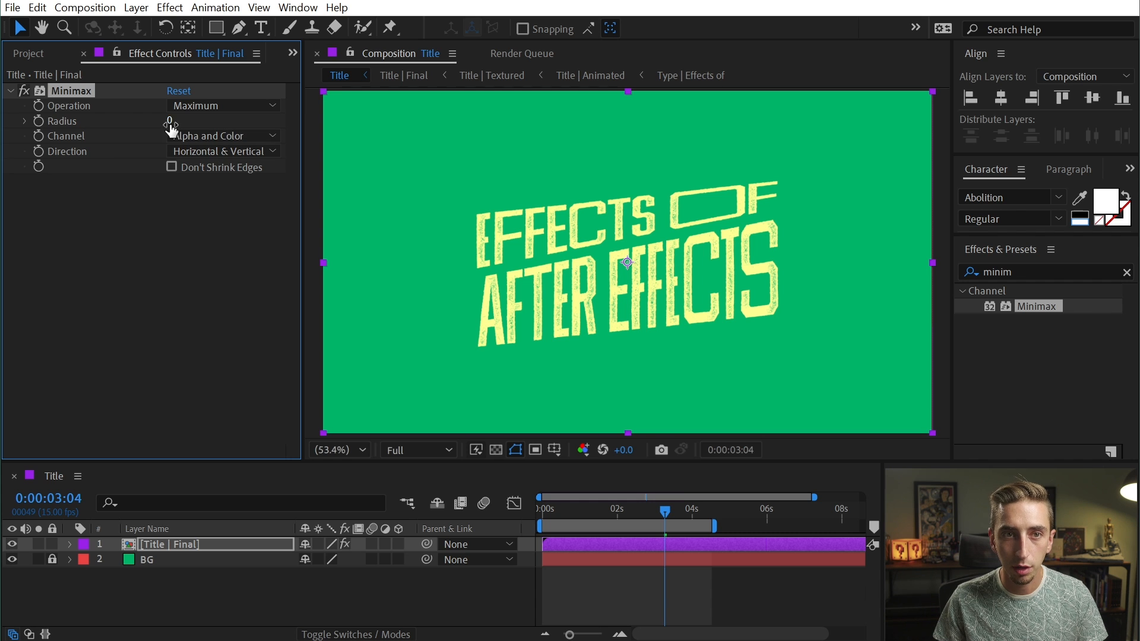
pyautogui.moveTo(167, 119)
pyautogui.mouseDown()
pyautogui.moveTo(219, 119)
pyautogui.moveTo(174, 120)
pyautogui.mouseUp()
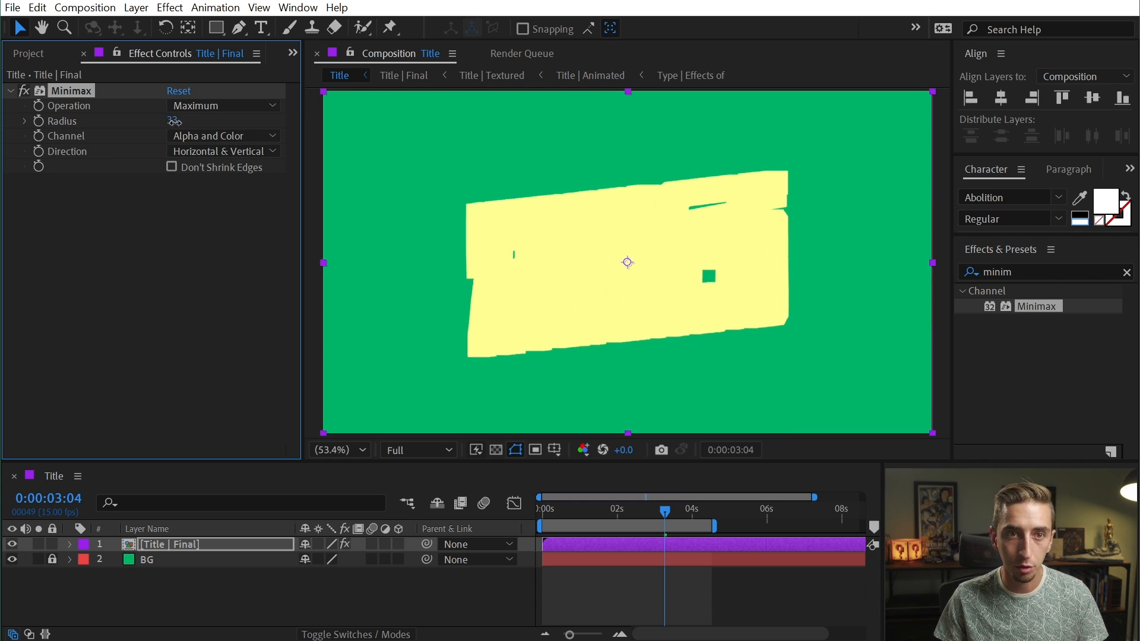
pyautogui.click(197, 152)
pyautogui.click(211, 204)
pyautogui.moveTo(171, 121)
pyautogui.mouseDown()
pyautogui.moveTo(140, 122)
pyautogui.moveTo(172, 126)
pyautogui.mouseUp()
# Apply the CC Composite effect to the Title | Final layer, after Minimax.
pyautogui.click(1044, 268)
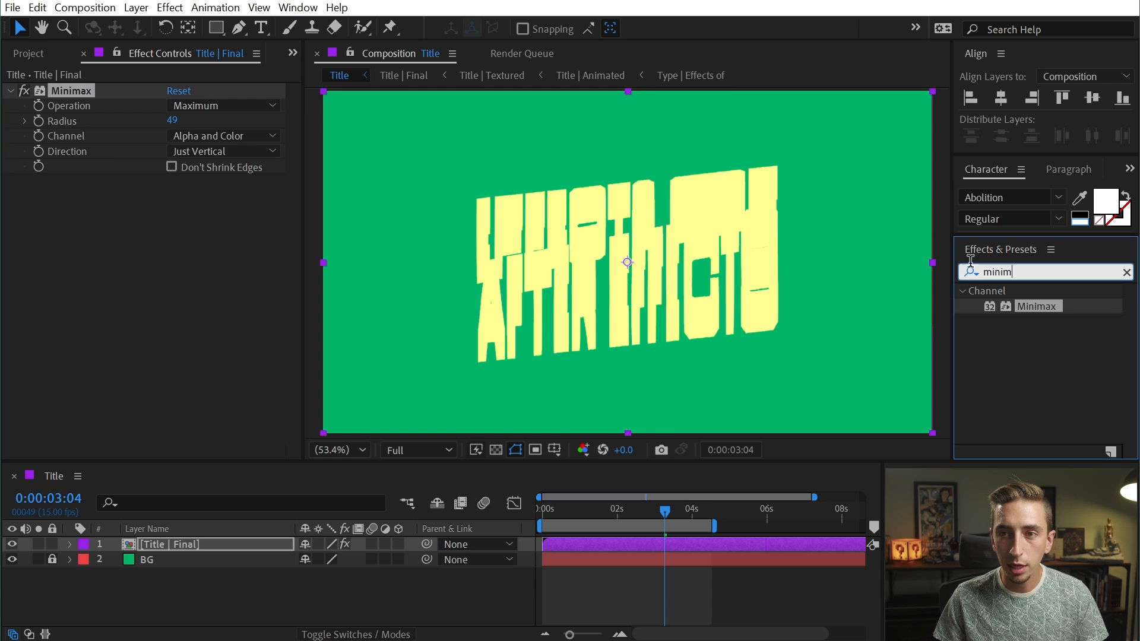
pyautogui.write('cc comp')
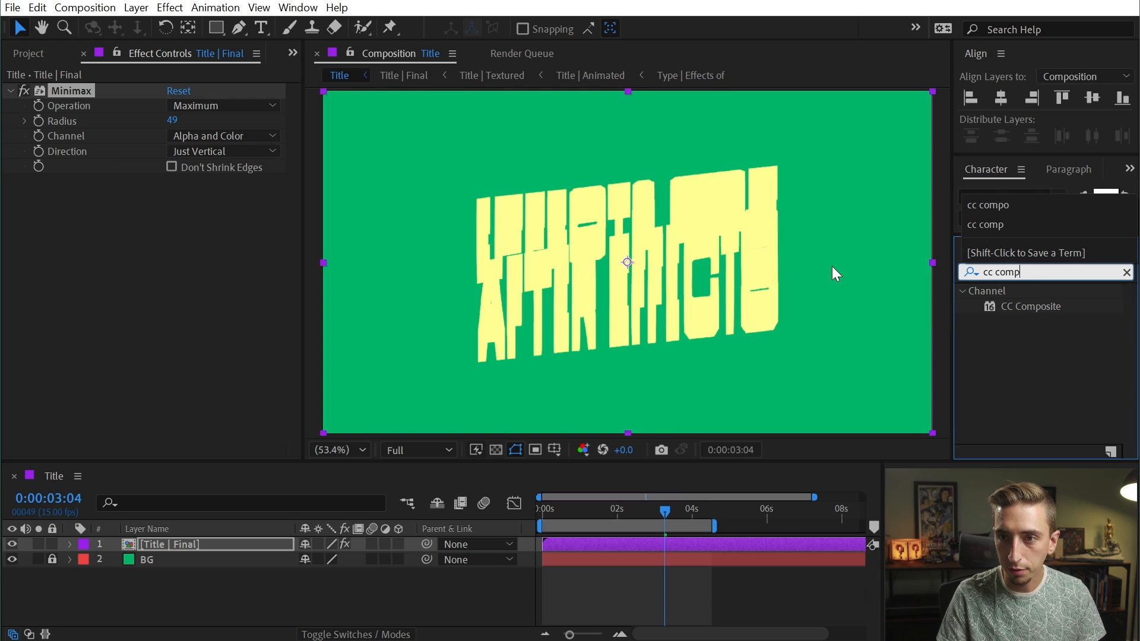
pyautogui.moveTo(1044, 318); pyautogui.dragTo(511, 329)
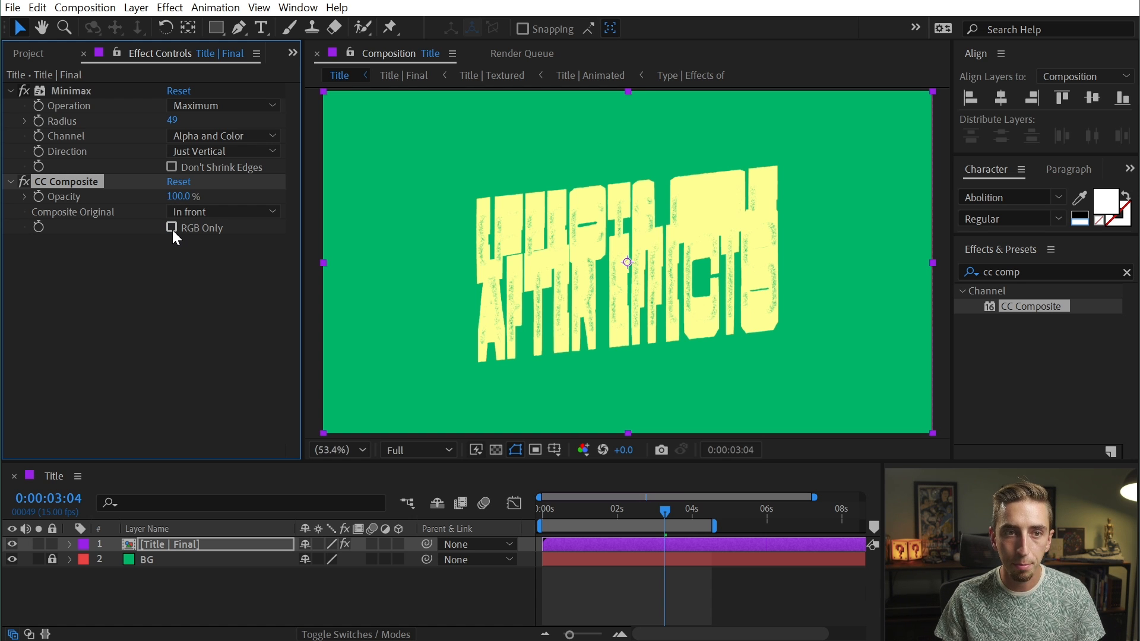
# Add a Fill effect between Minimax and CC Composite on the Title | Final layer.
pyautogui.click(1066, 272)
pyautogui.press('BackSpace')
pyautogui.write('fill')
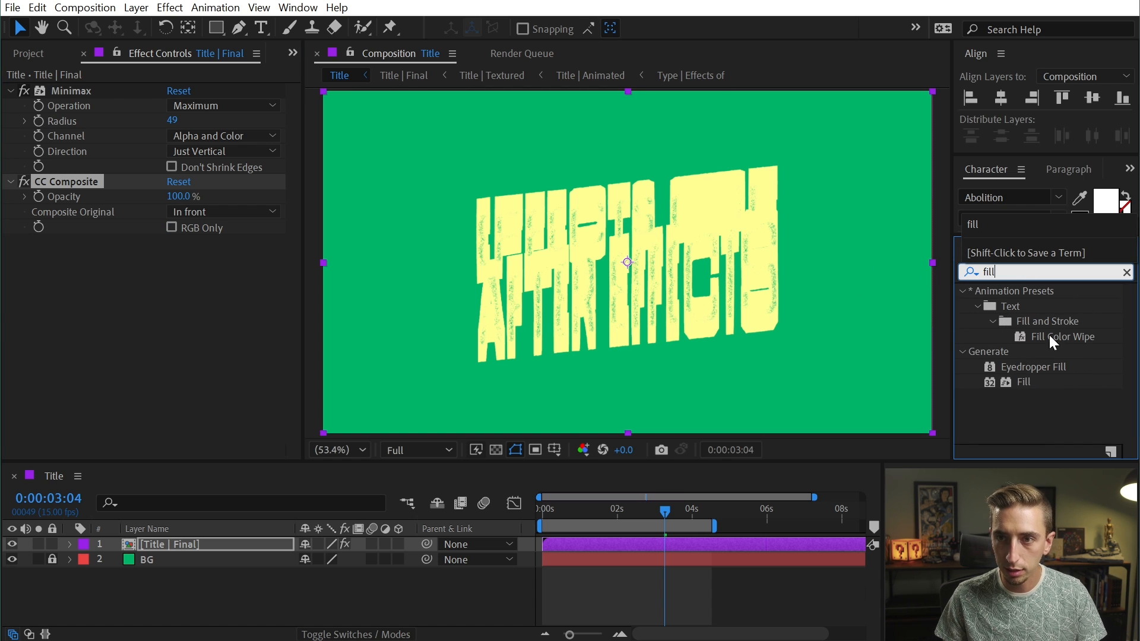
pyautogui.moveTo(1020, 383); pyautogui.dragTo(104, 172)
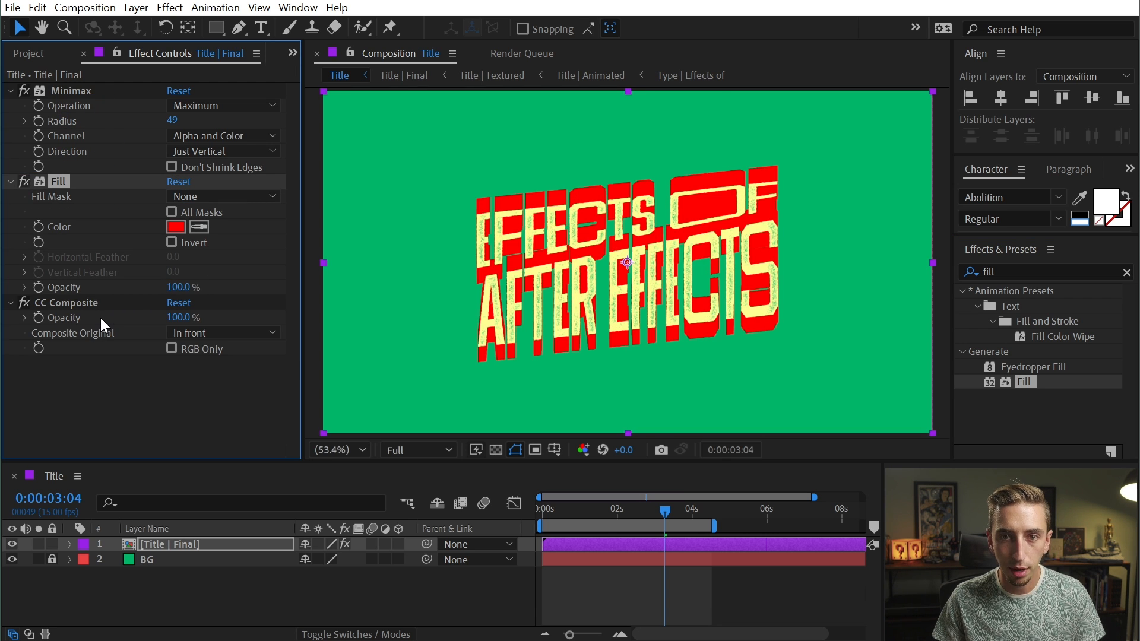
# Temporarily add the Colors composition to sample its dark green swatch as the Fill color, and delete that layer again.
pyautogui.click(14, 51)
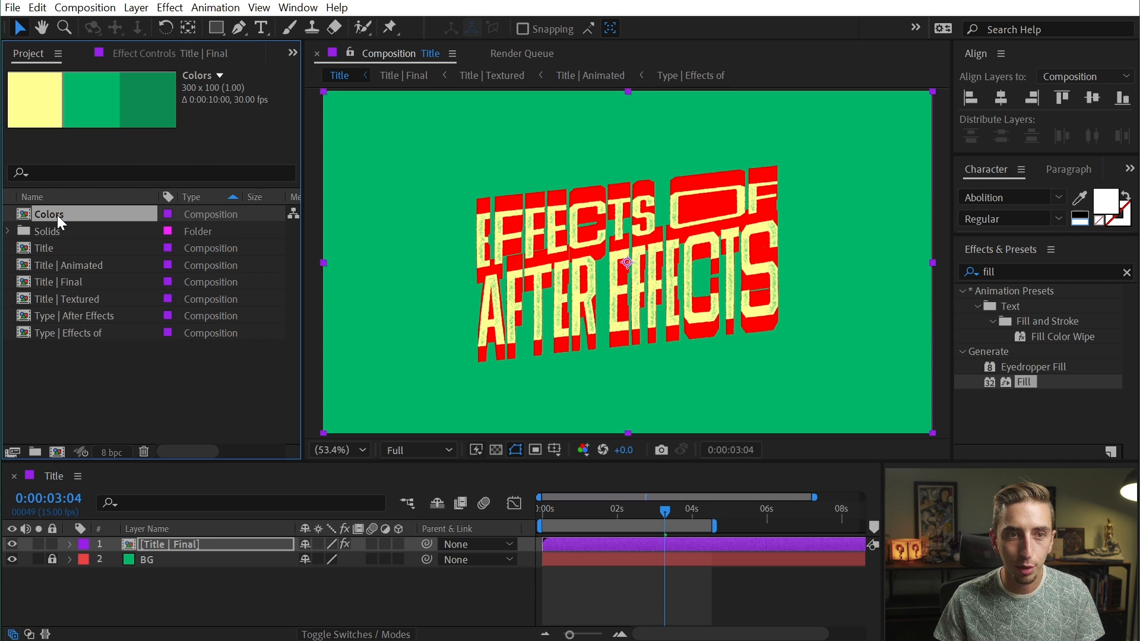
pyautogui.moveTo(57, 215); pyautogui.dragTo(135, 545)
pyautogui.press('Home')
pyautogui.click(179, 566)
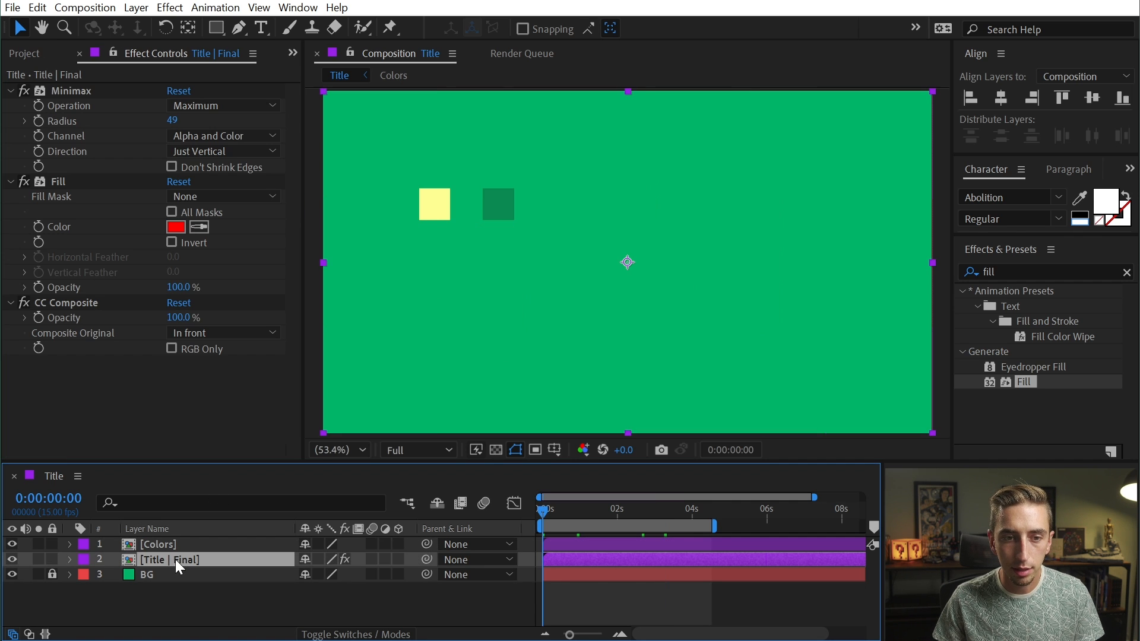
pyautogui.click(200, 227)
pyautogui.click(501, 202)
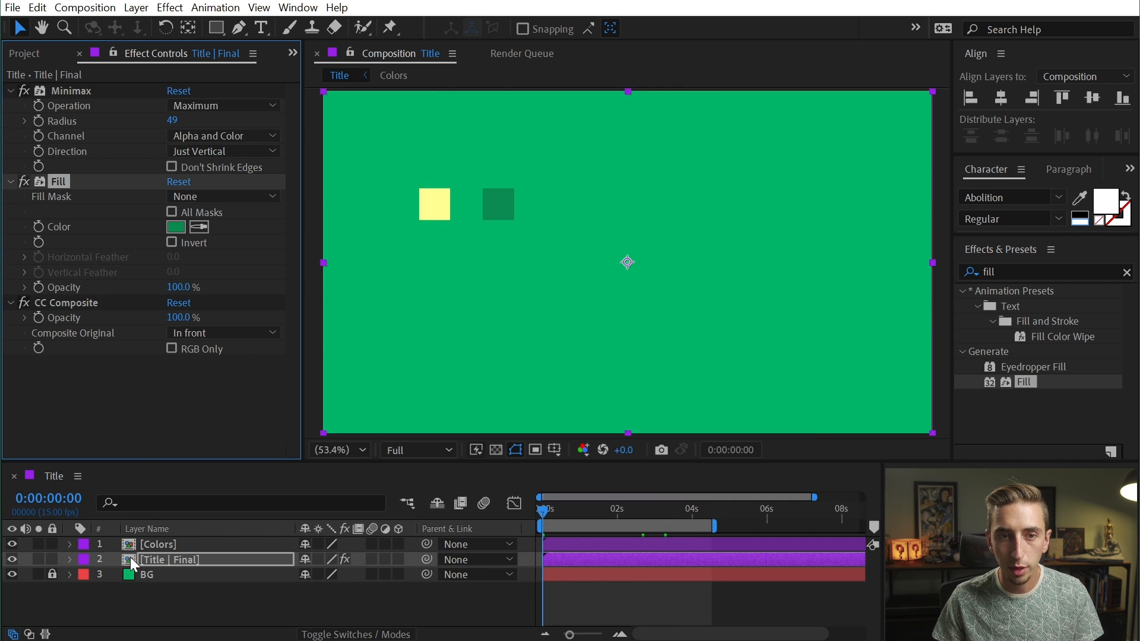
pyautogui.click(149, 544)
pyautogui.press('Delete')
# Scrub to 0:00:04:01 and compare the title with CC Composite and Fill switched off and on again.
pyautogui.moveTo(665, 513); pyautogui.dragTo(695, 523)
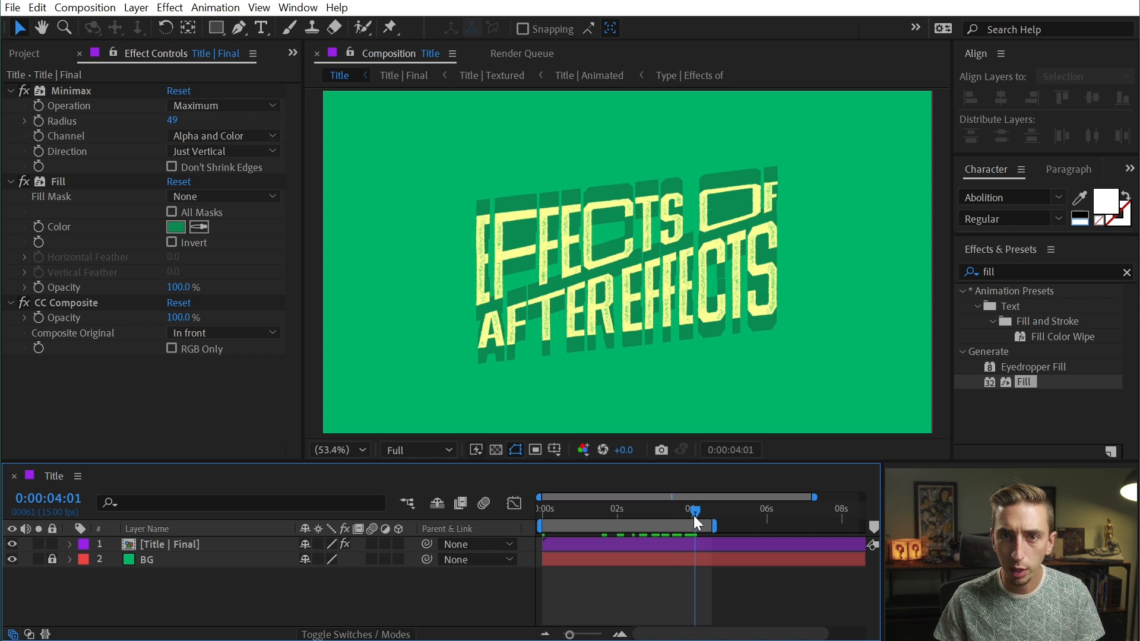
pyautogui.click(24, 302)
pyautogui.click(24, 181)
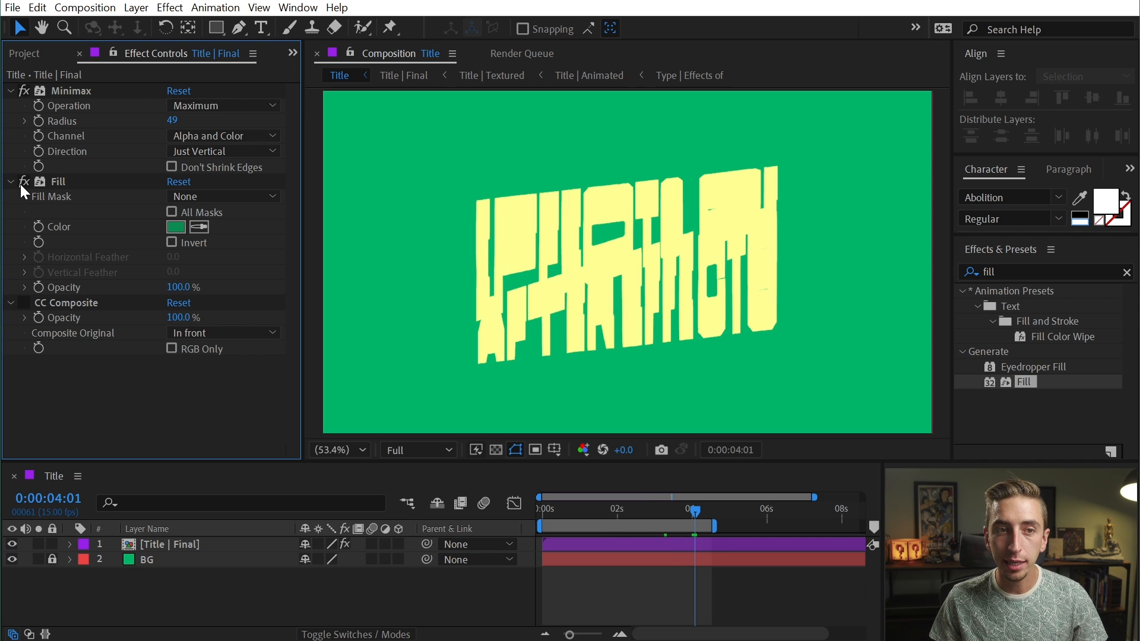
pyautogui.click(24, 181)
pyautogui.click(24, 302)
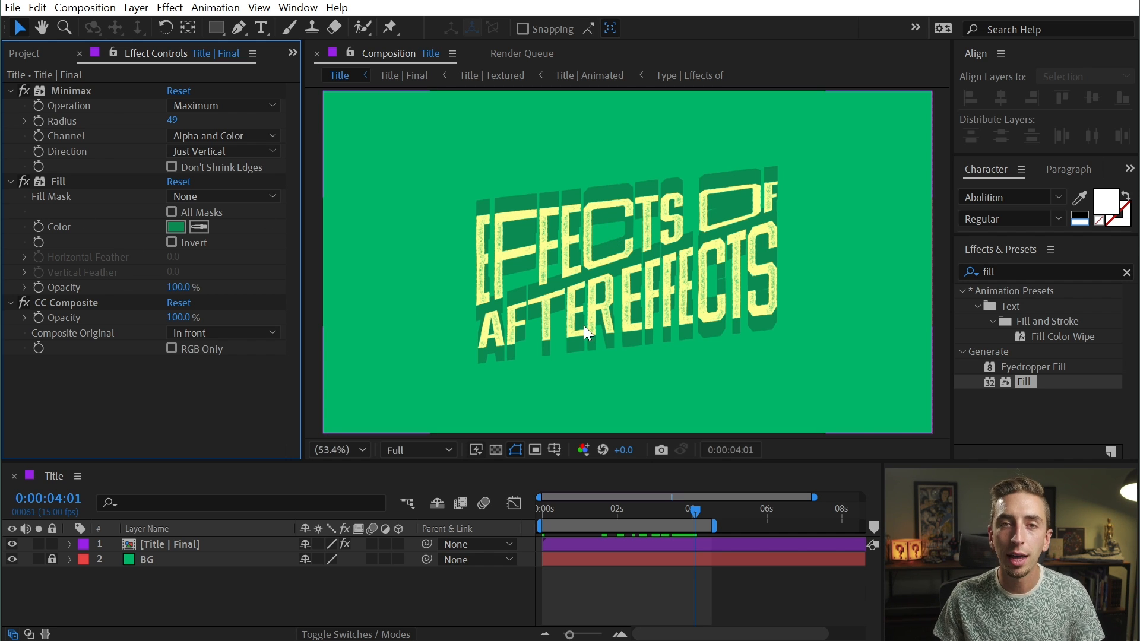
# Add a Transform effect between Minimax and Fill, and set its Position to 960, 604.
pyautogui.click(996, 274)
pyautogui.doubleClick(996, 273)
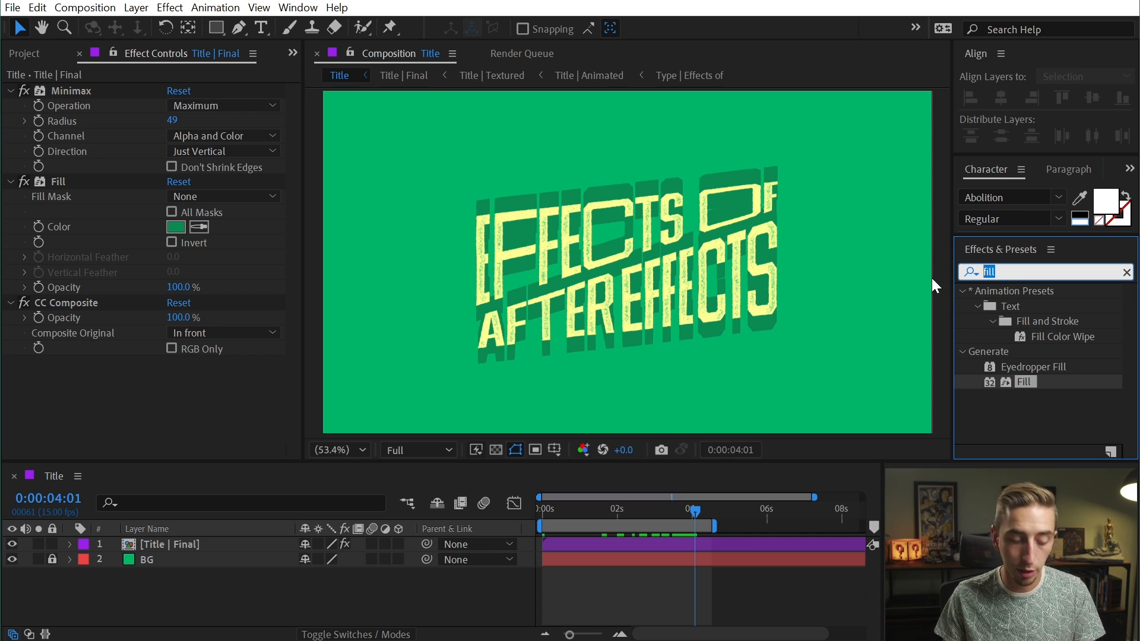
pyautogui.write('transform')
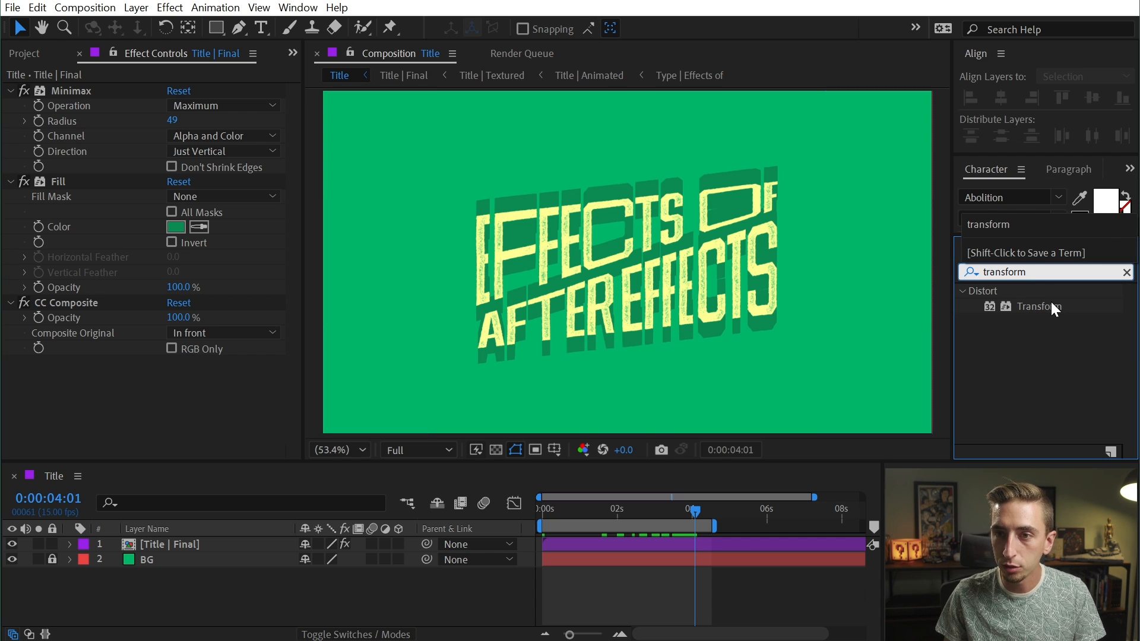
pyautogui.moveTo(1039, 307); pyautogui.dragTo(95, 164)
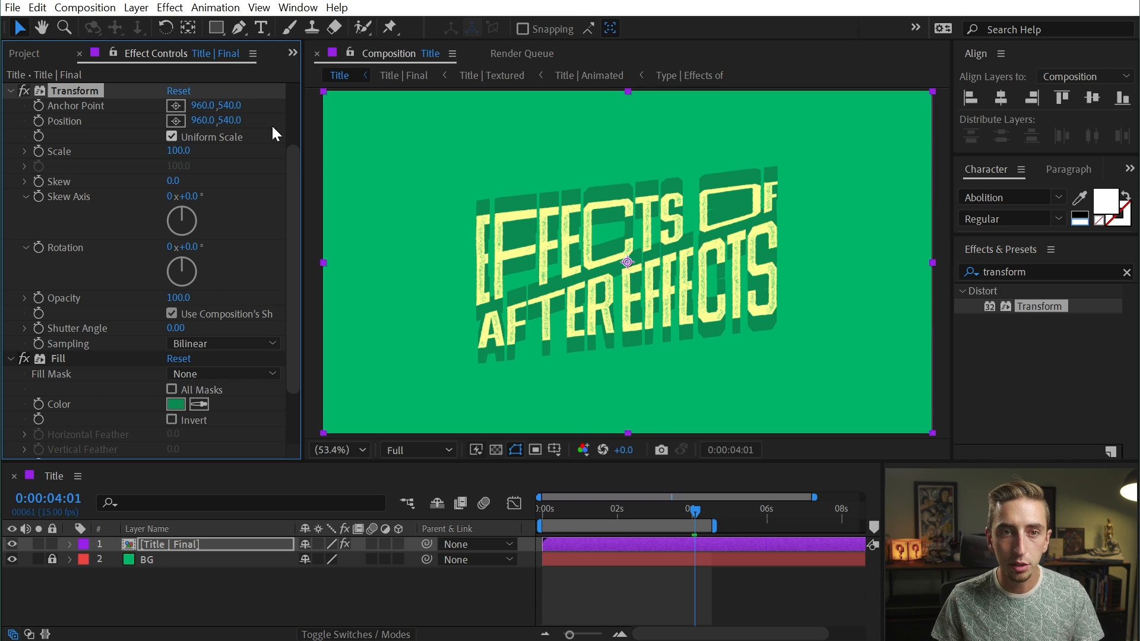
pyautogui.moveTo(229, 120); pyautogui.dragTo(267, 149)
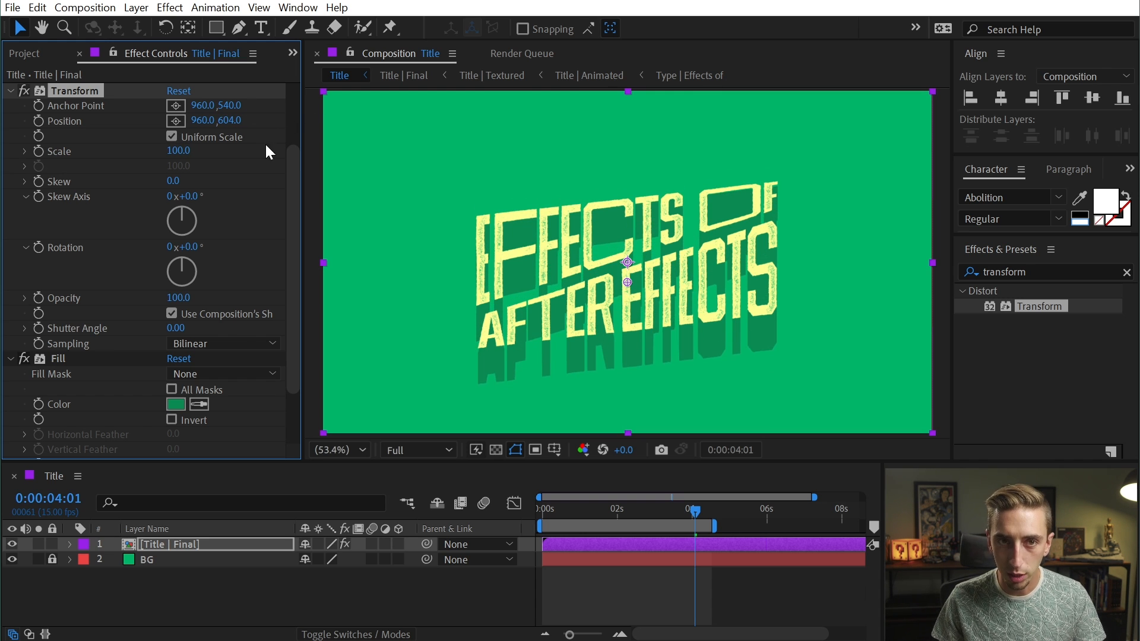
# Start an expression on the Transform effect's Position in the Title | Final layer with the line x = value[0];.
pyautogui.doubleClick(64, 120)
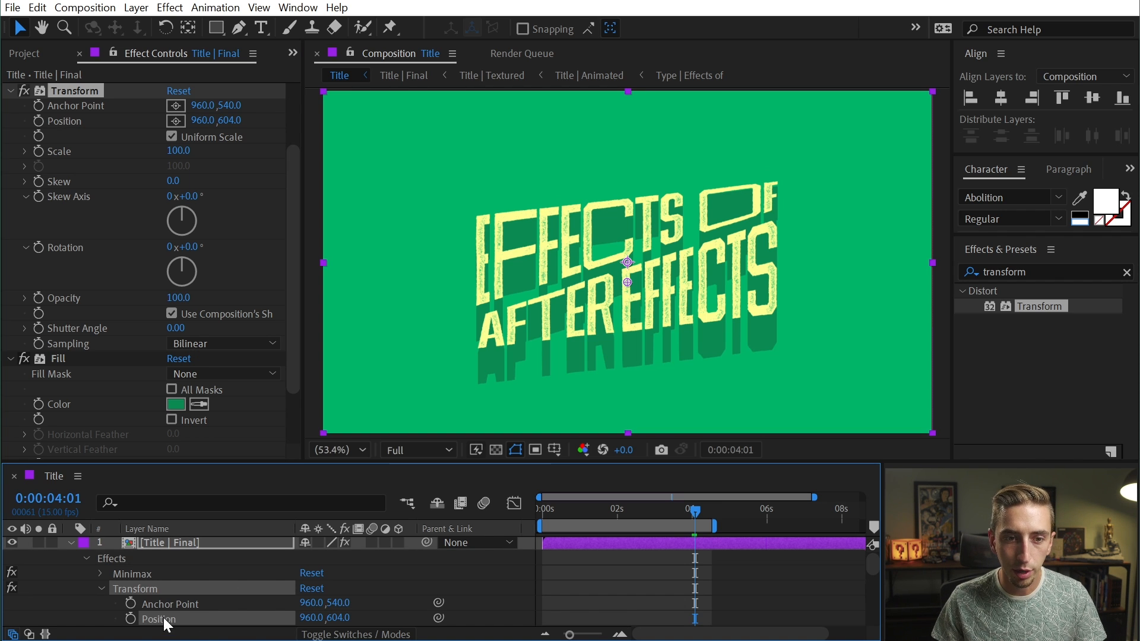
pyautogui.press('`')
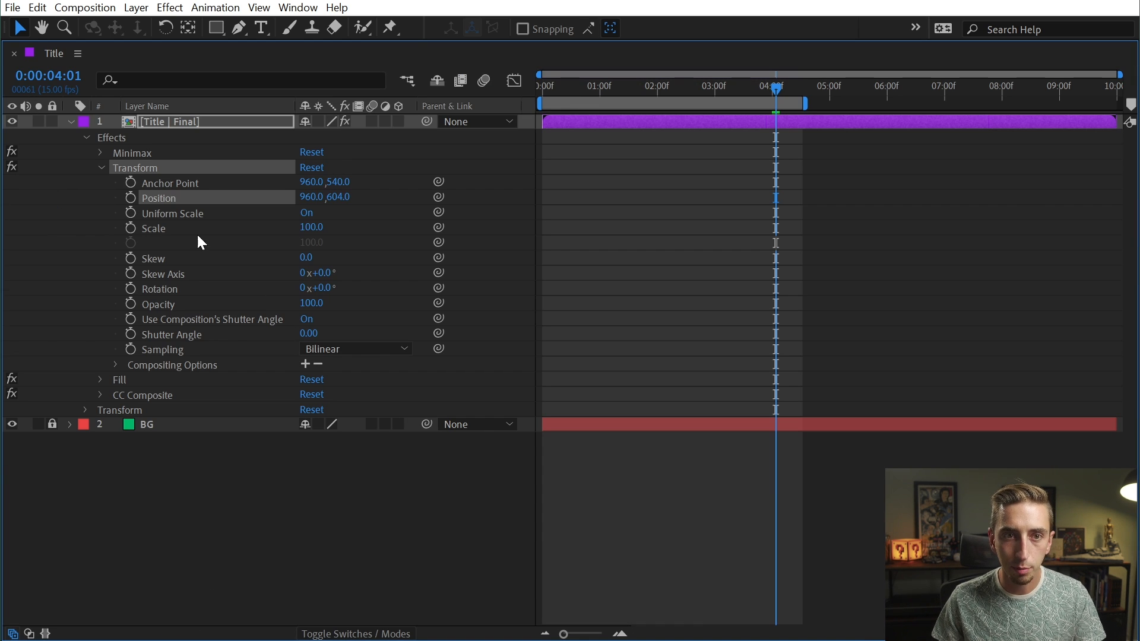
pyautogui.keyDown('alt'); pyautogui.click(132, 196); pyautogui.keyUp('alt')
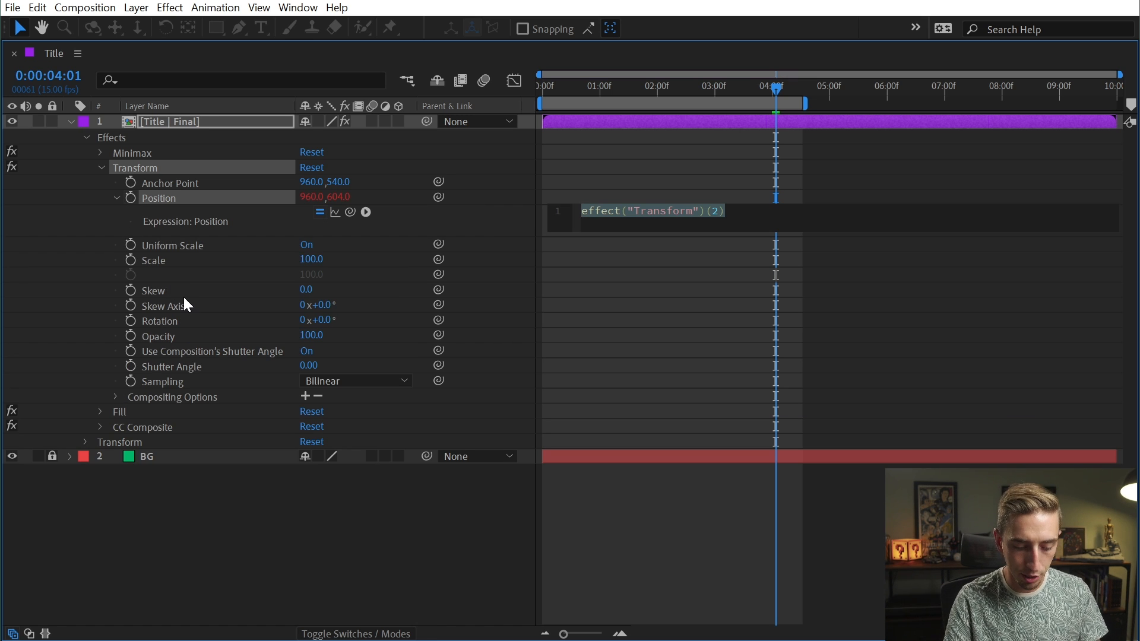
pyautogui.write('x =')
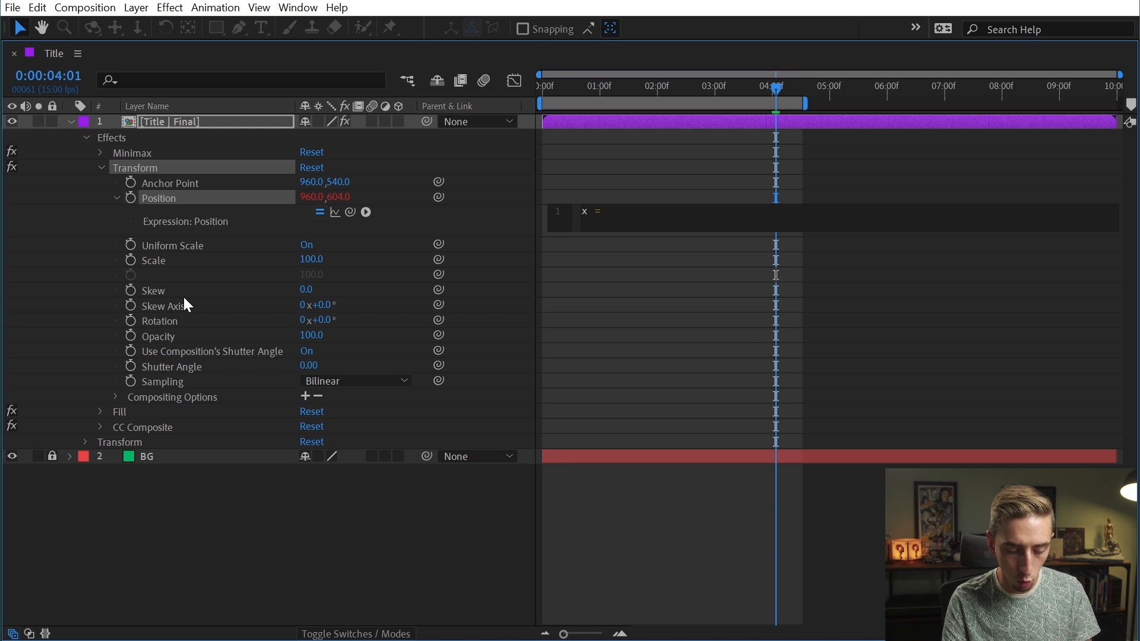
pyautogui.write(' value')
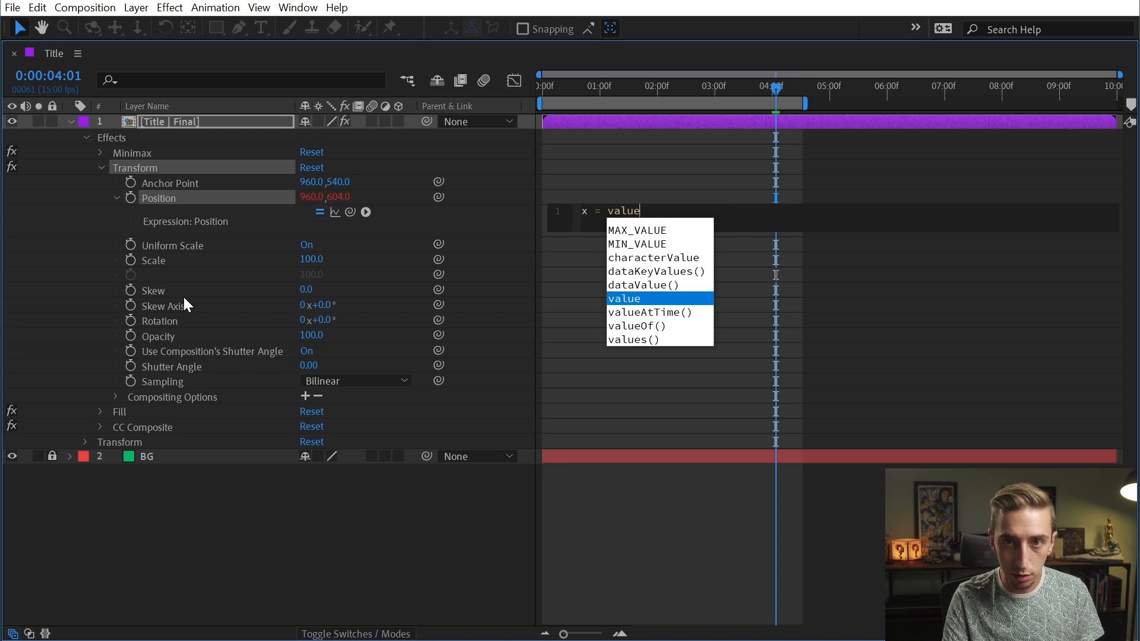
pyautogui.write('[0]')
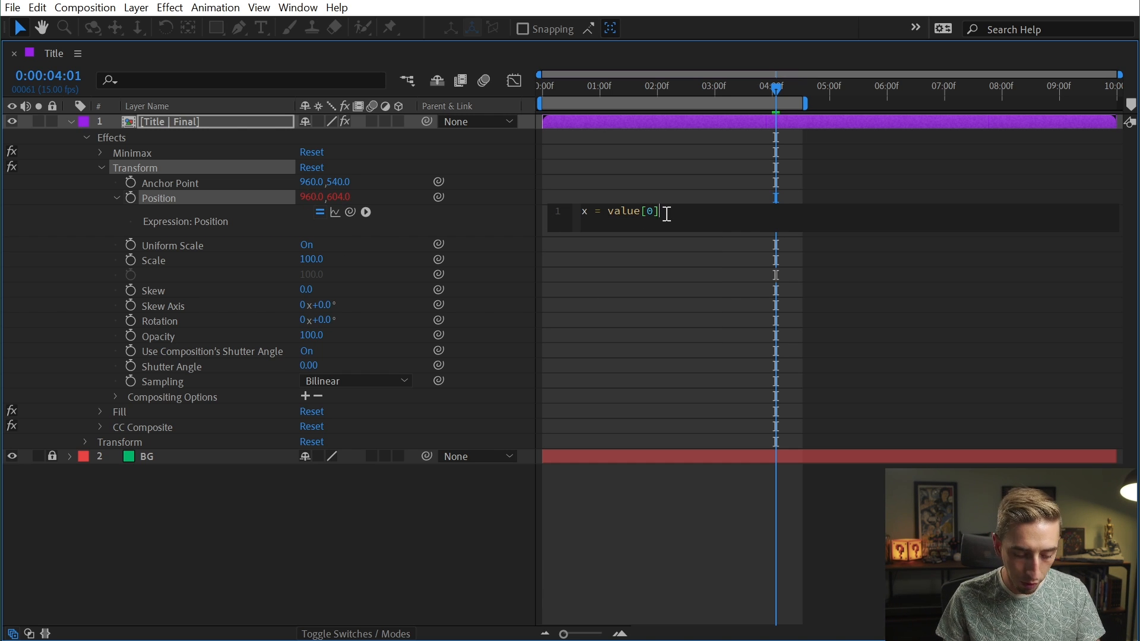
pyautogui.write(';')
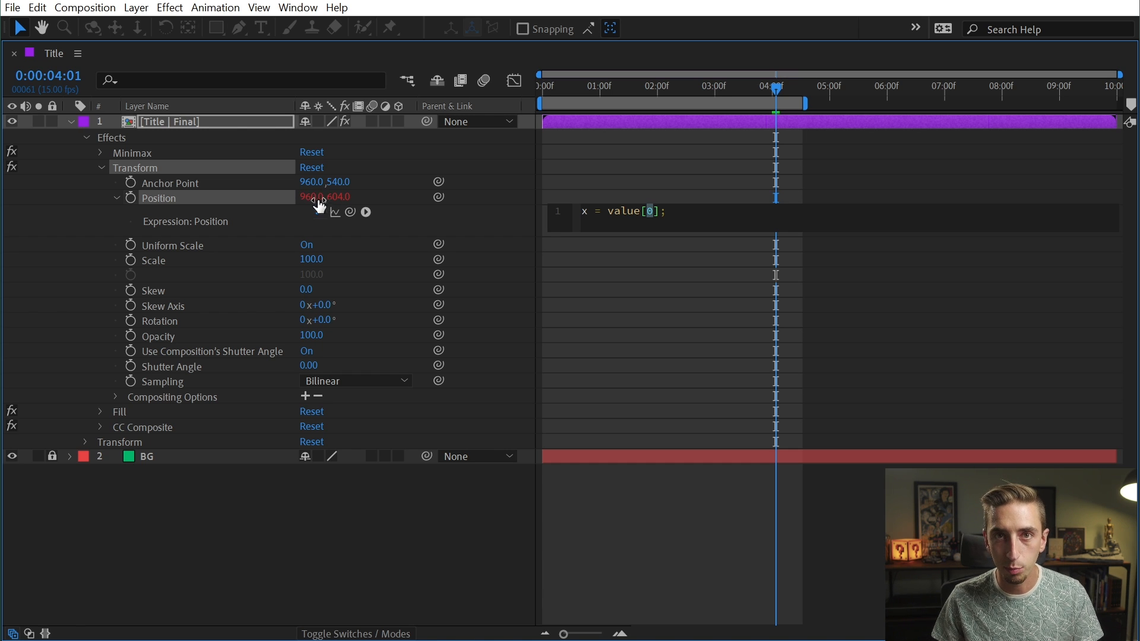
# Add a second expression line, y = value[1]+effect("Minimax")("Radius");, with the Minimax Radius linked by pick whip.
pyautogui.click(669, 212)
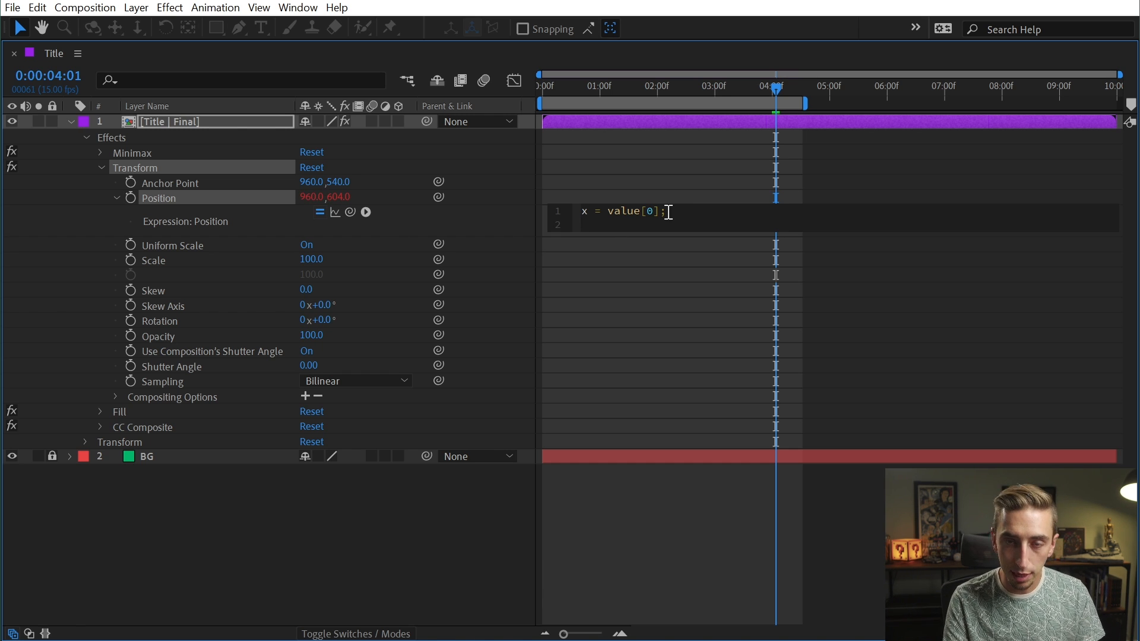
pyautogui.write('y ')
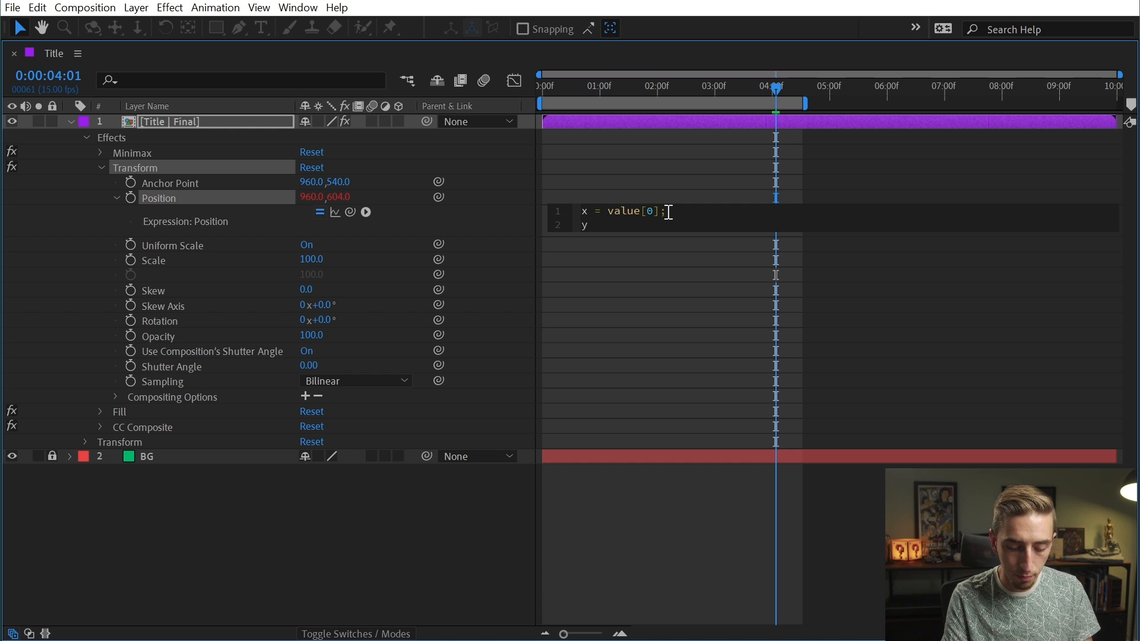
pyautogui.write('= value[1]')
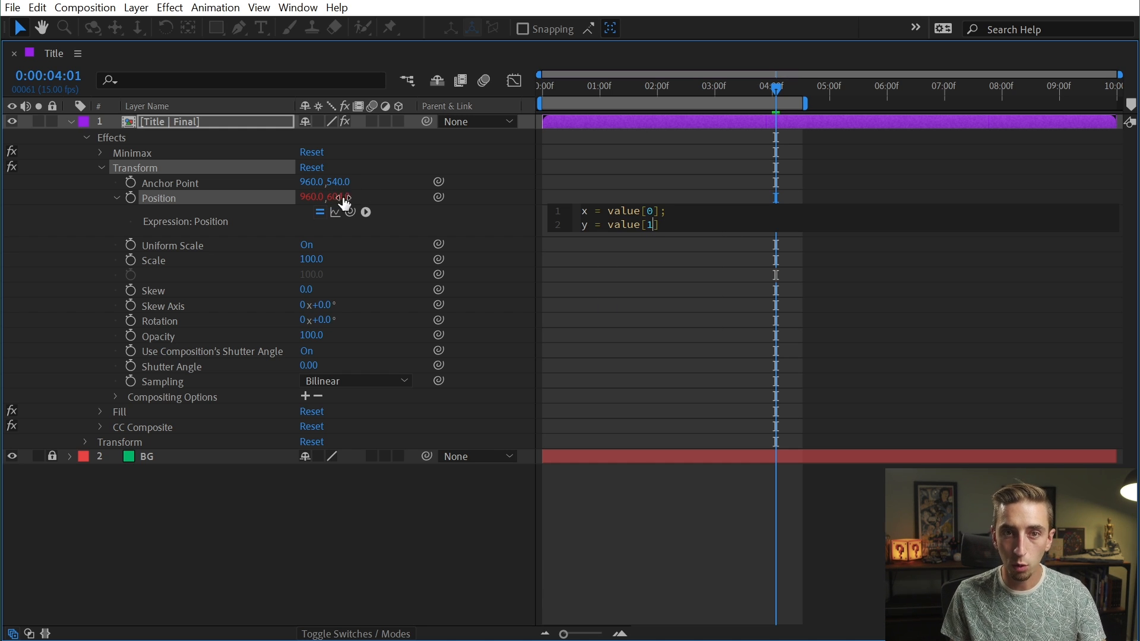
pyautogui.write('+')
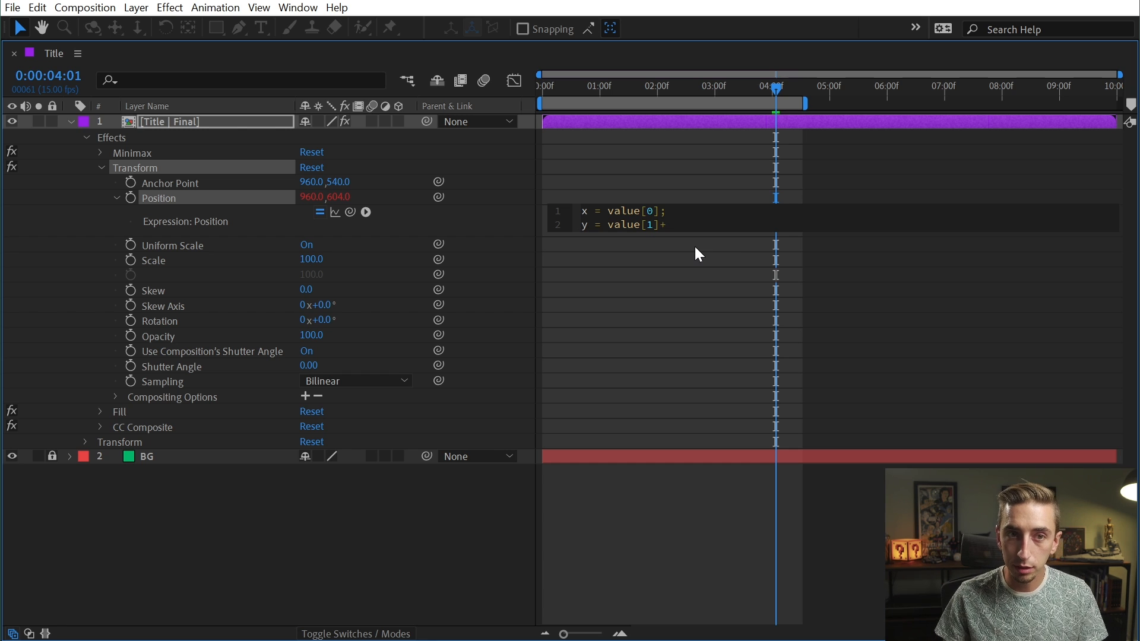
pyautogui.click(101, 153)
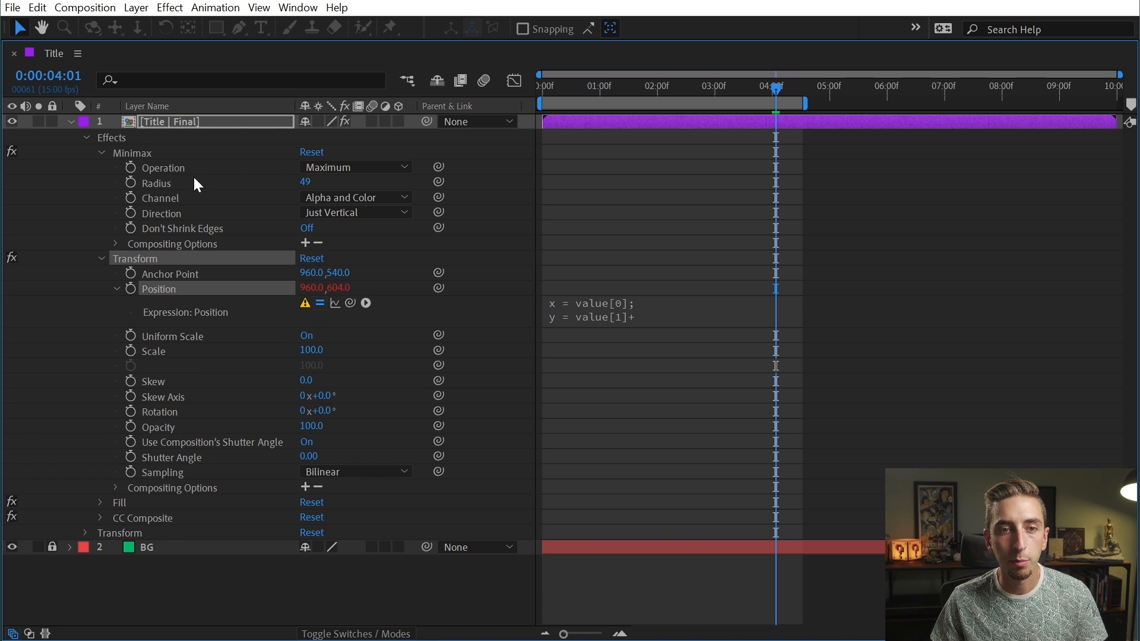
pyautogui.click(656, 313)
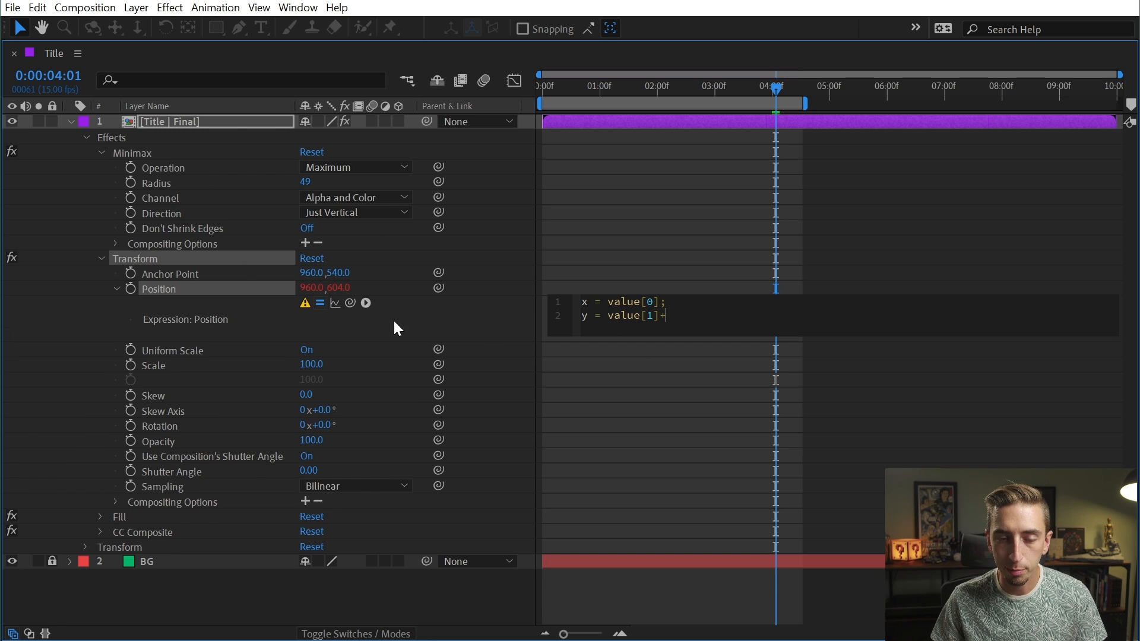
pyautogui.moveTo(350, 303); pyautogui.dragTo(194, 179)
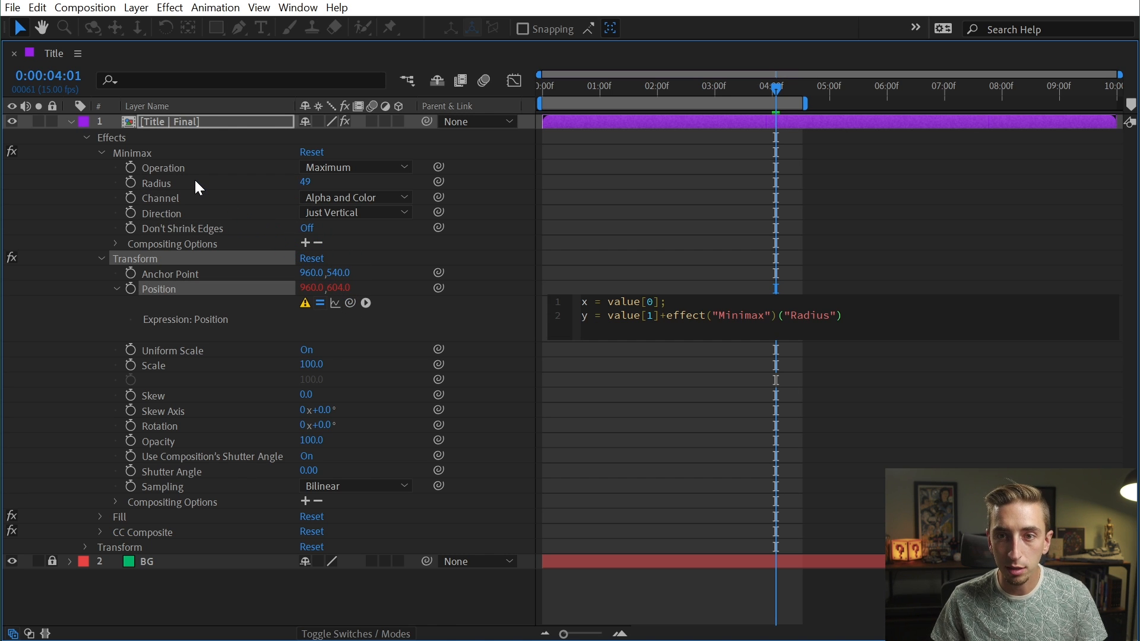
pyautogui.write(';')
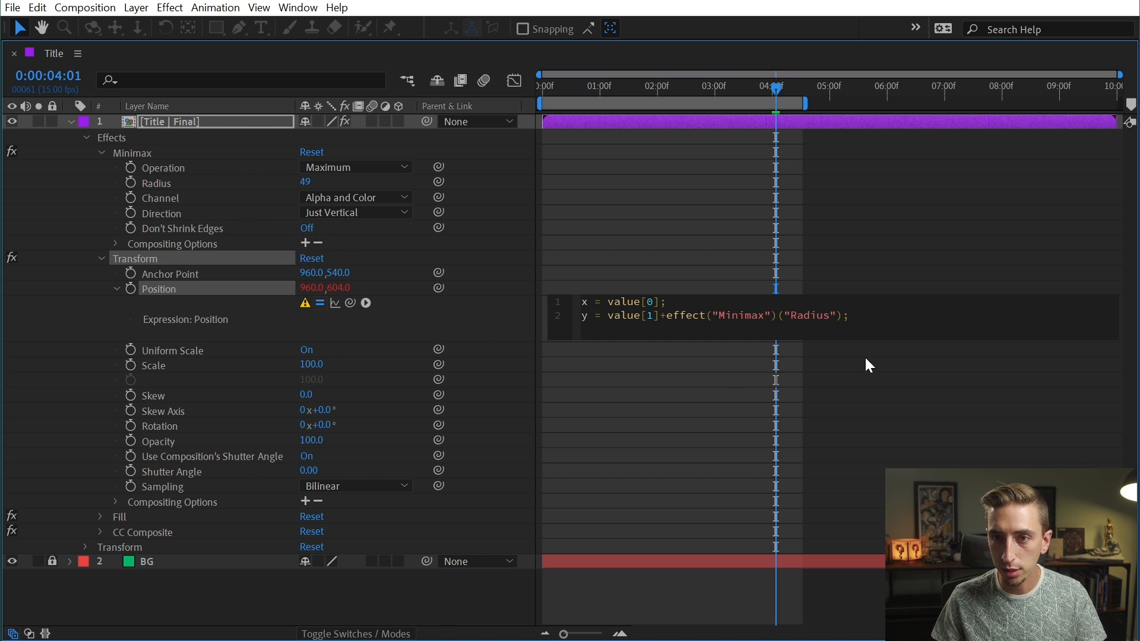
# Finish the Position expression with the output line [x,y]; below a blank line, and apply it.
pyautogui.press('Return')
pyautogui.press('Return')
pyautogui.write('[')
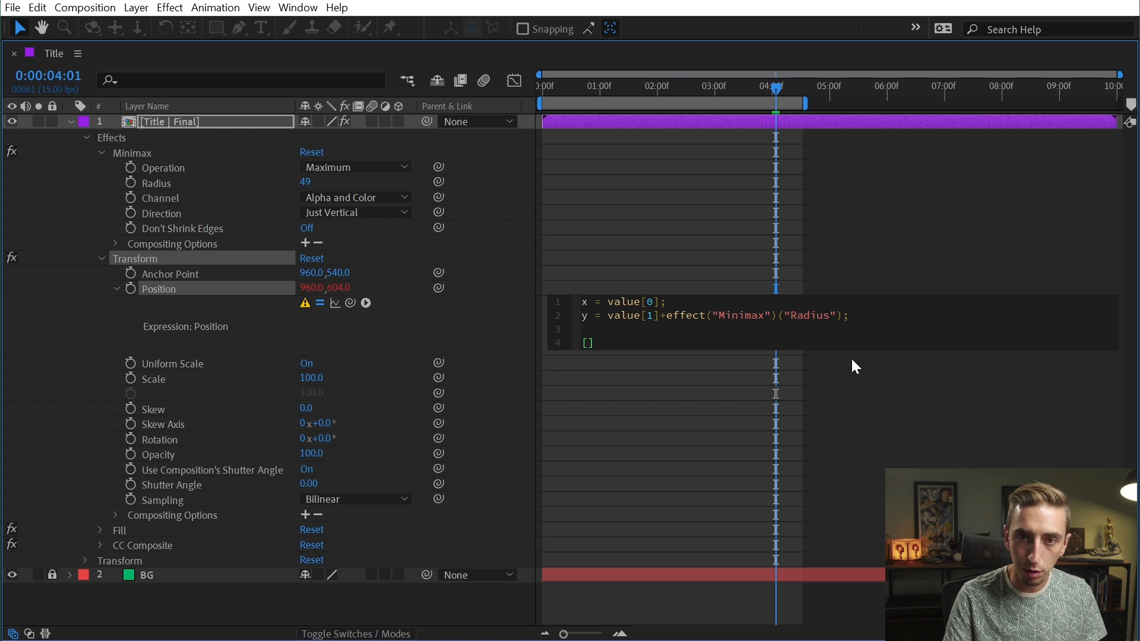
pyautogui.write('x,y]')
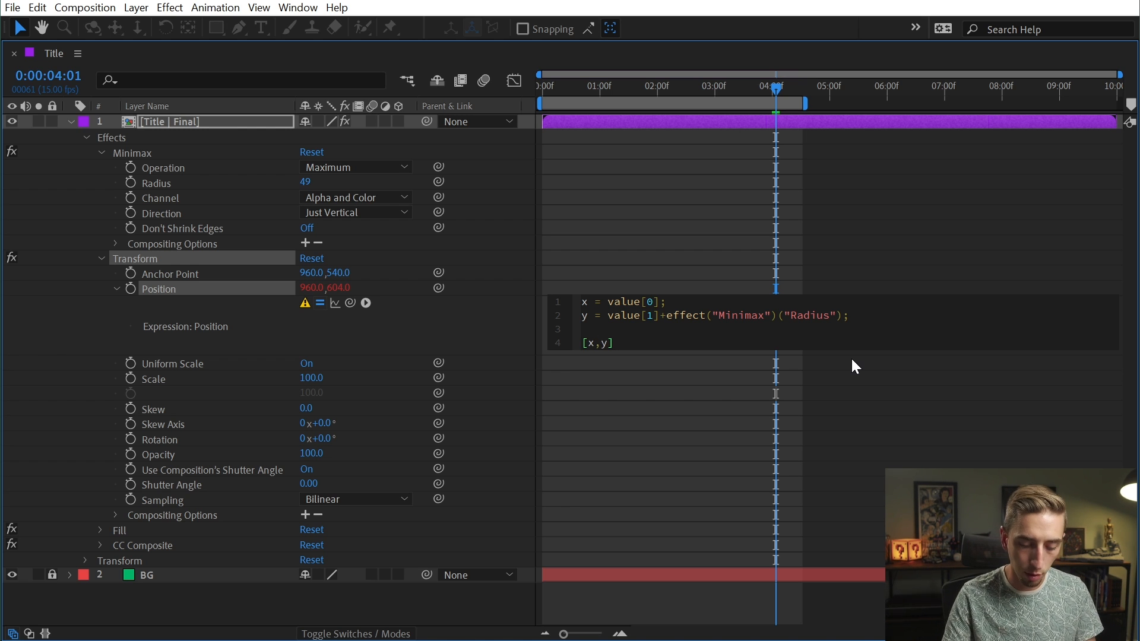
pyautogui.write(';')
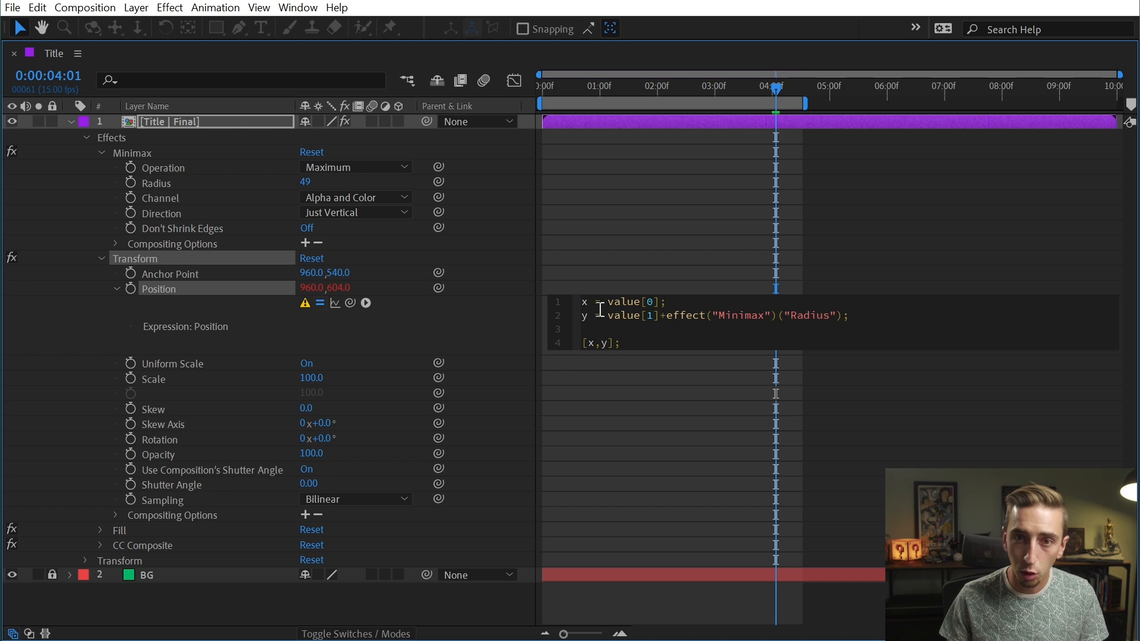
pyautogui.click(595, 344)
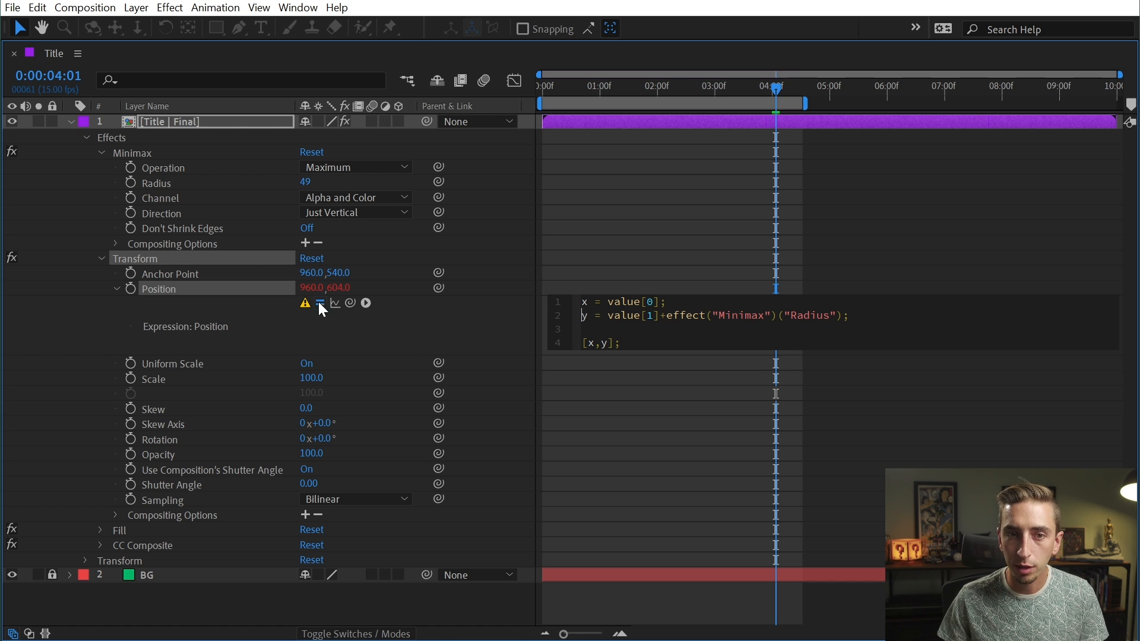
pyautogui.click(604, 344)
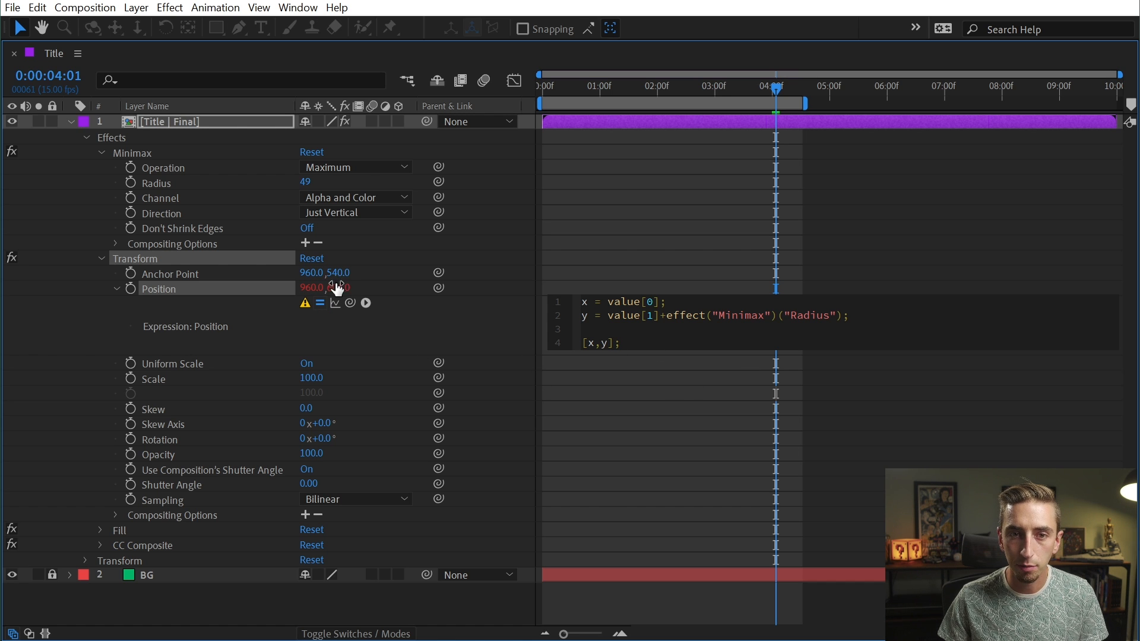
pyautogui.click(409, 304)
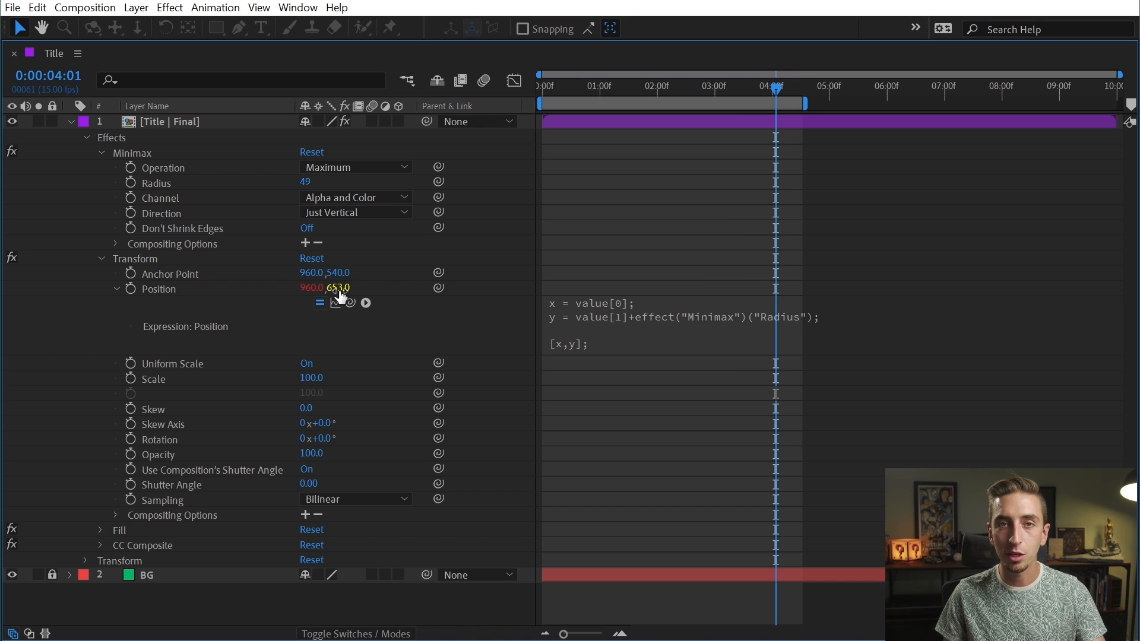
# Set the Transform effect's base vertical Position to 540, and reduce the Minimax Radius to 20.
pyautogui.press('`')
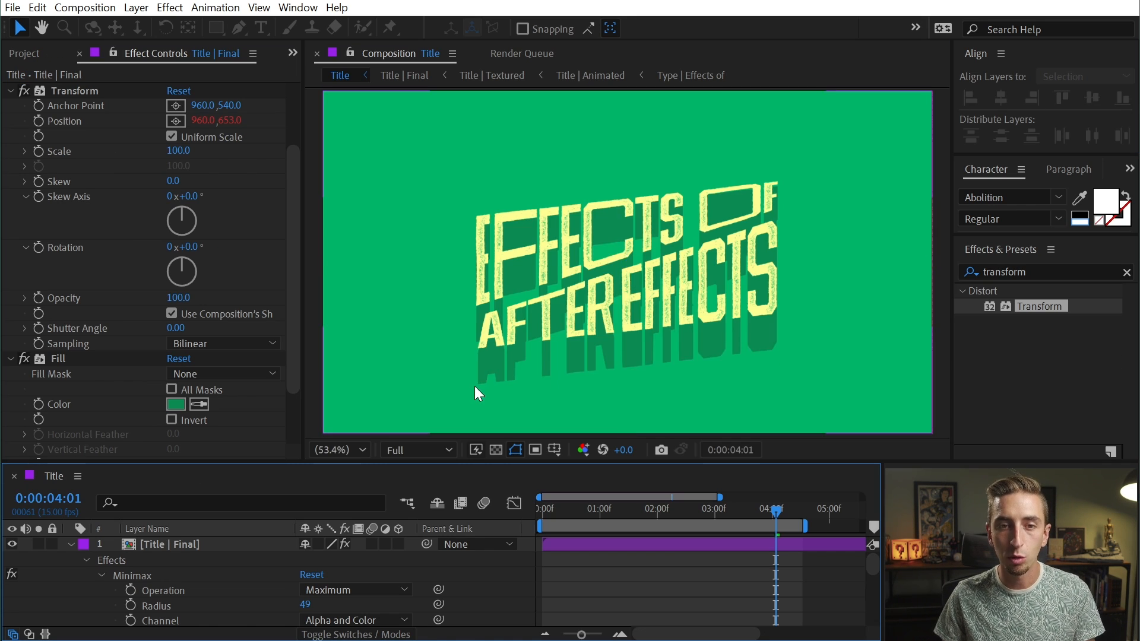
pyautogui.scroll(-3, 331, 551)
pyautogui.click(339, 619)
pyautogui.press('Escape')
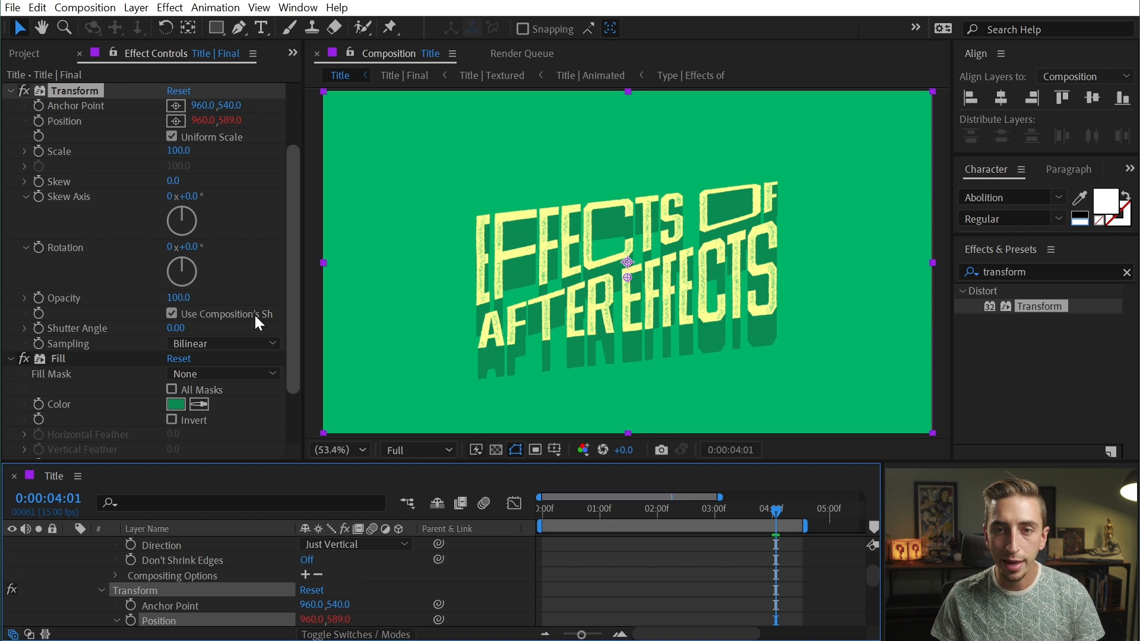
pyautogui.scroll(3, 101, 277)
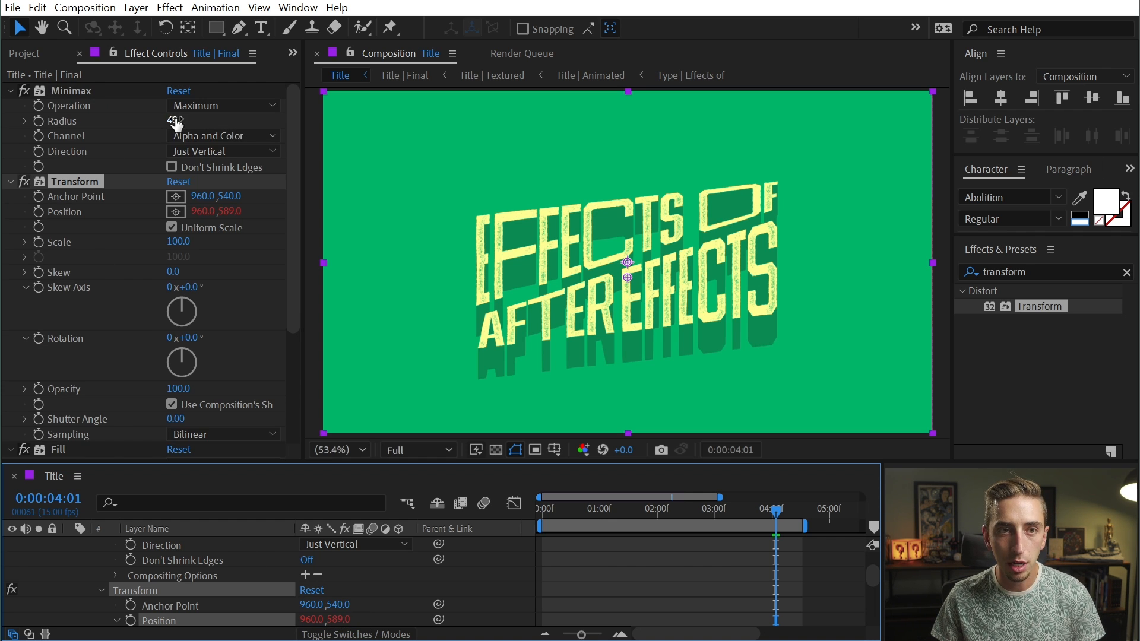
pyautogui.moveTo(172, 120)
pyautogui.mouseDown()
pyautogui.moveTo(161, 123)
pyautogui.moveTo(183, 111)
pyautogui.moveTo(140, 120)
pyautogui.moveTo(183, 128)
pyautogui.mouseUp()
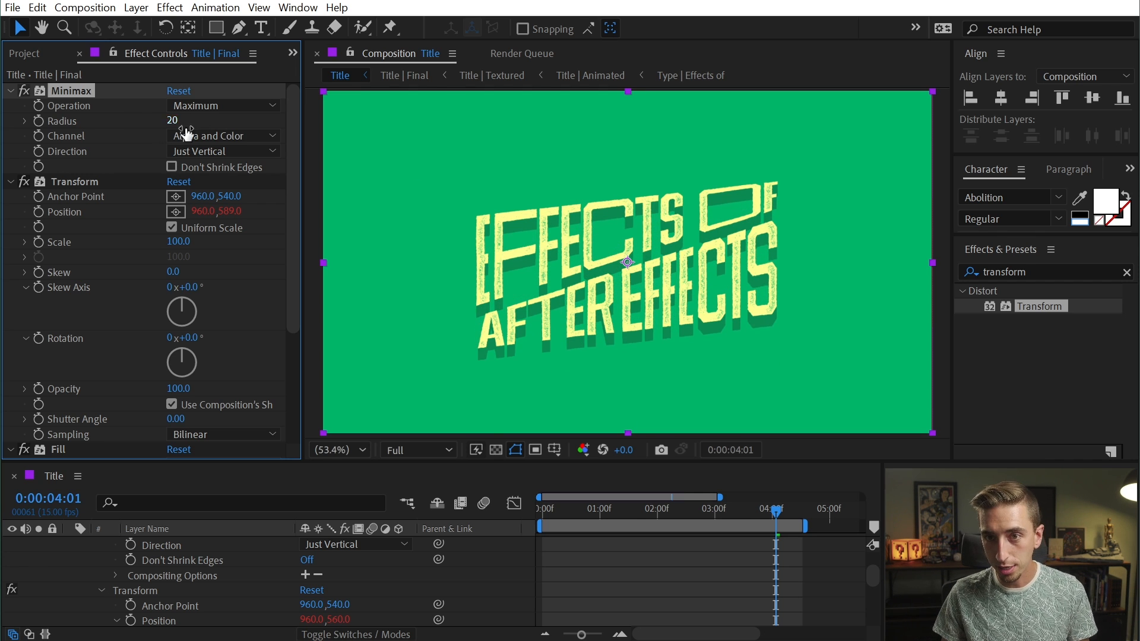
# Add a Transform effect above Minimax named Rotate 1, and duplicate it as Rotate 2.
pyautogui.moveTo(1040, 306); pyautogui.dragTo(91, 87)
pyautogui.press('Return')
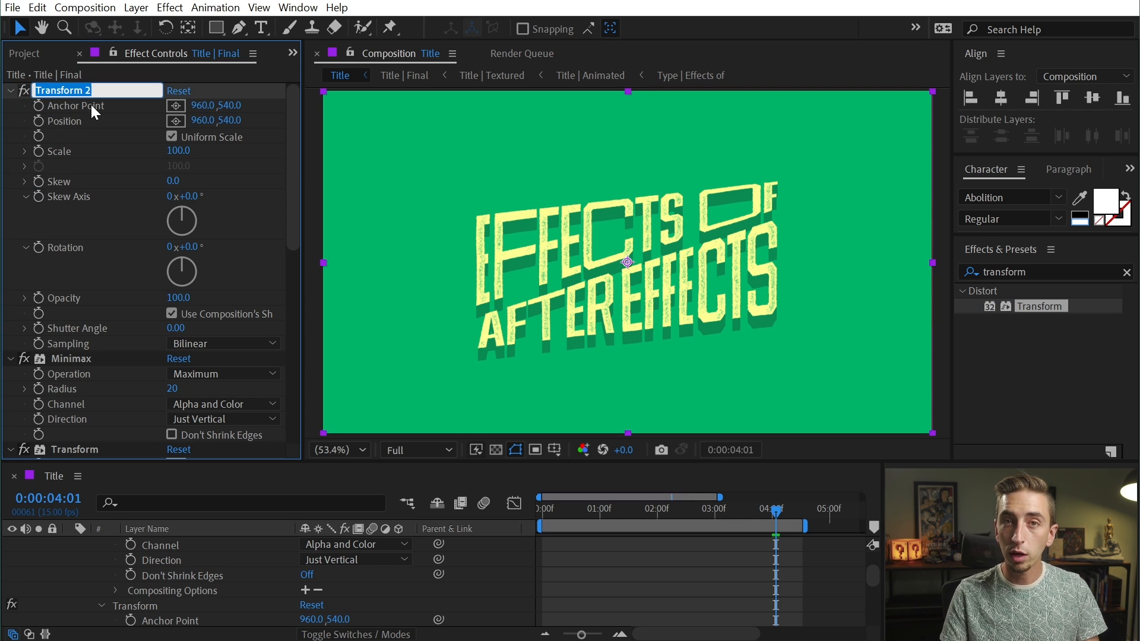
pyautogui.write('Rotate 1')
pyautogui.press('Return')
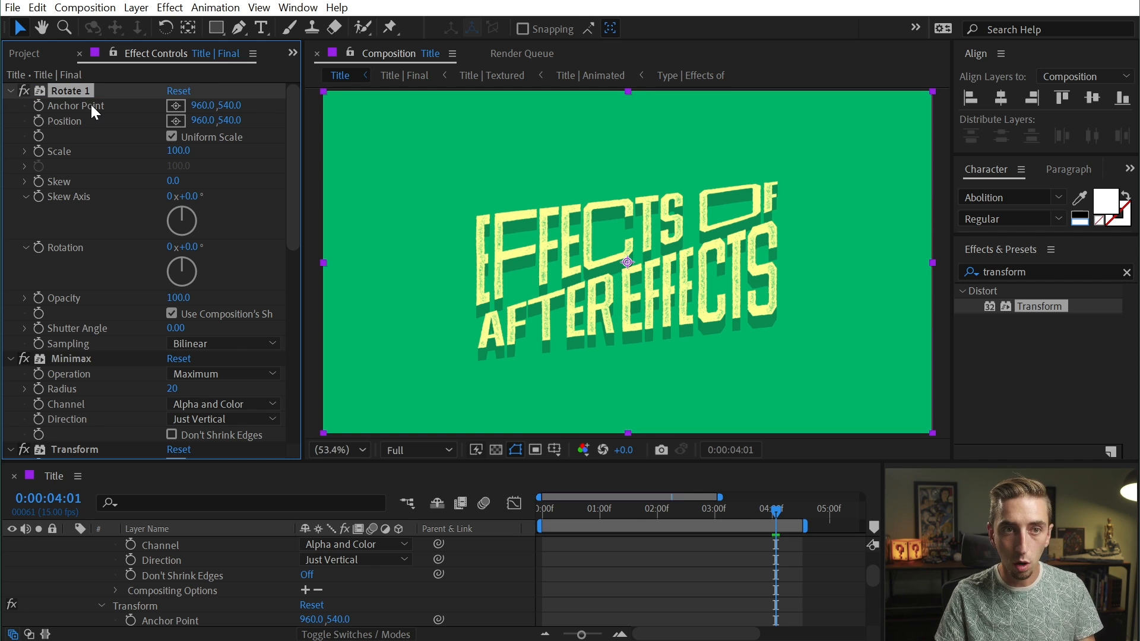
pyautogui.press('BackSpace')
pyautogui.write('2')
pyautogui.press('Return')
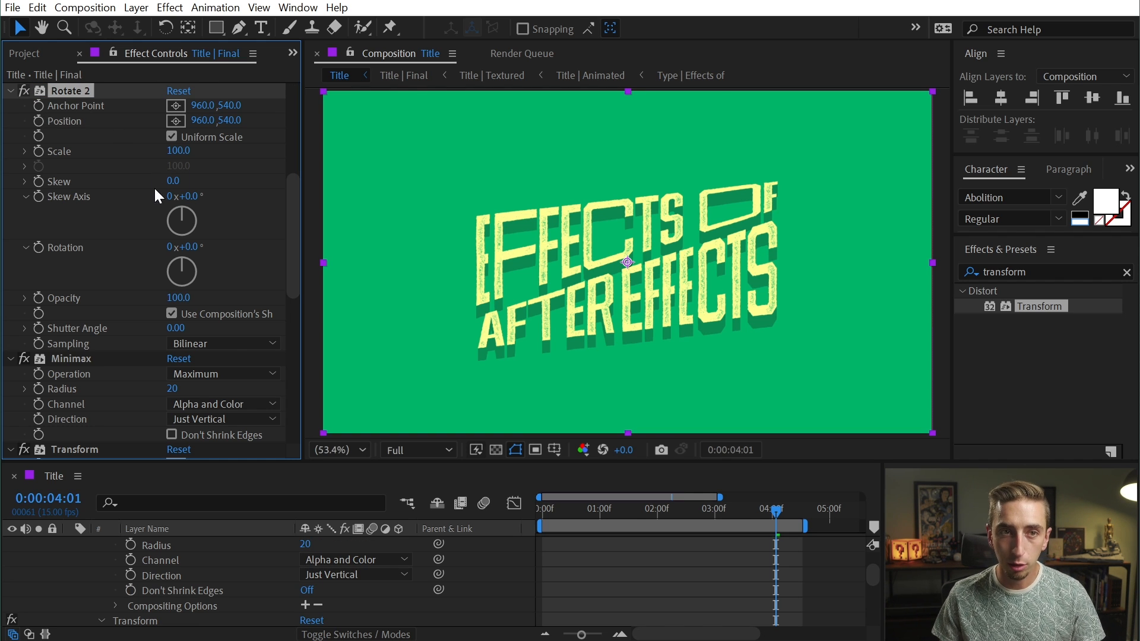
# Expand Rotate 1 and Rotate 2 in the timeline, and link Rotate 2's Rotation to Rotate 1's Rotation with the pick whip.
pyautogui.scroll(5, 131, 196)
pyautogui.scroll(-2, 108, 205)
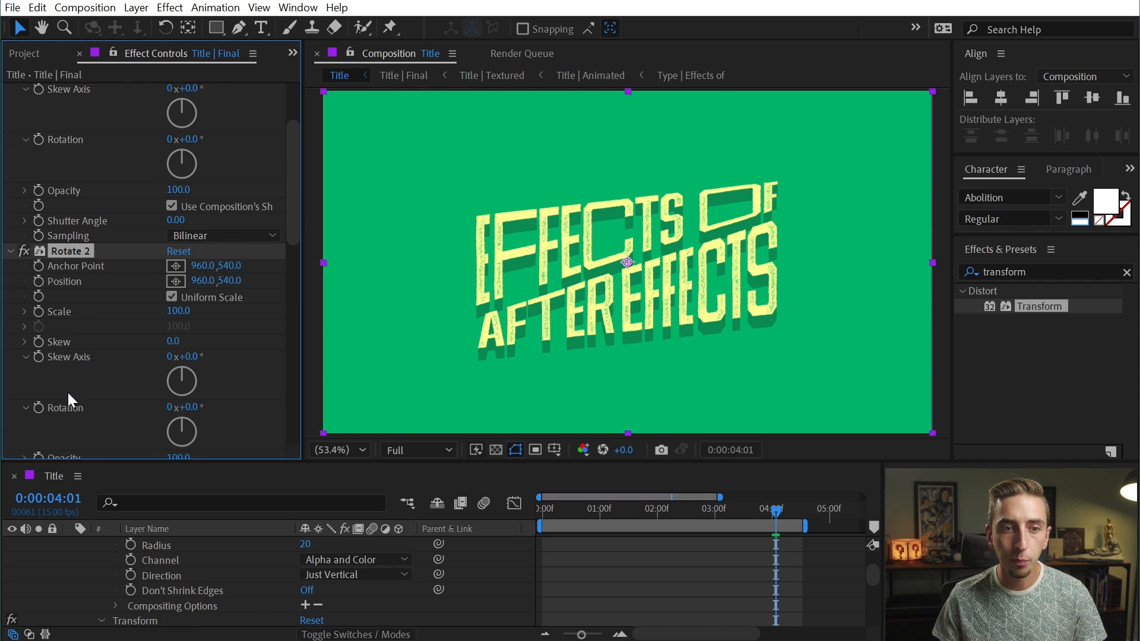
pyautogui.scroll(-4, 229, 586)
pyautogui.press('`')
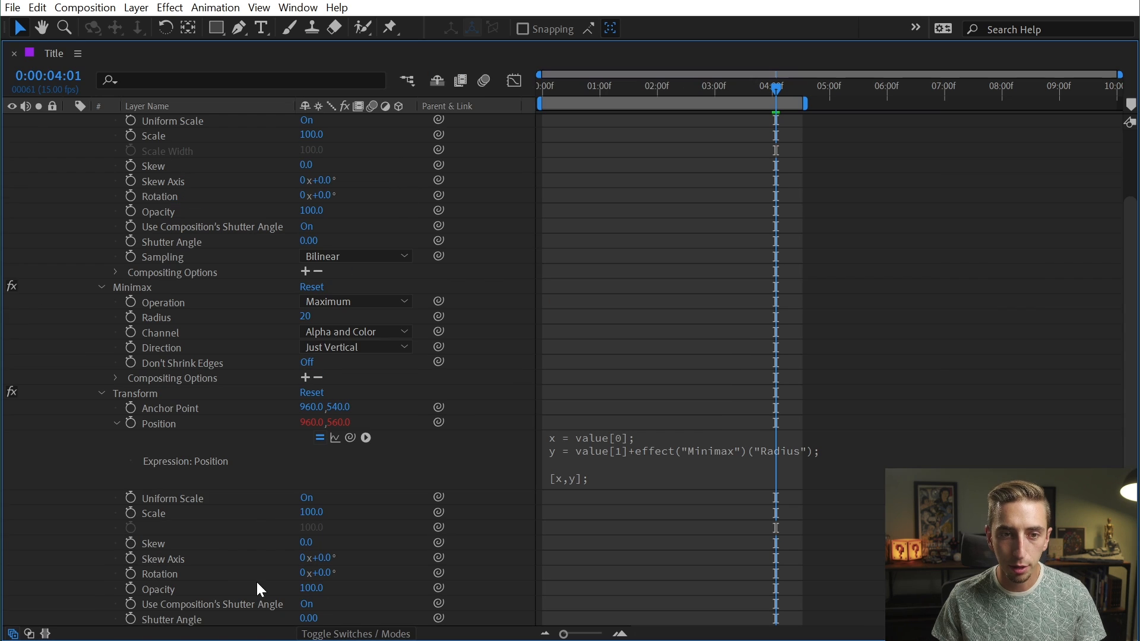
pyautogui.scroll(3, 179, 305)
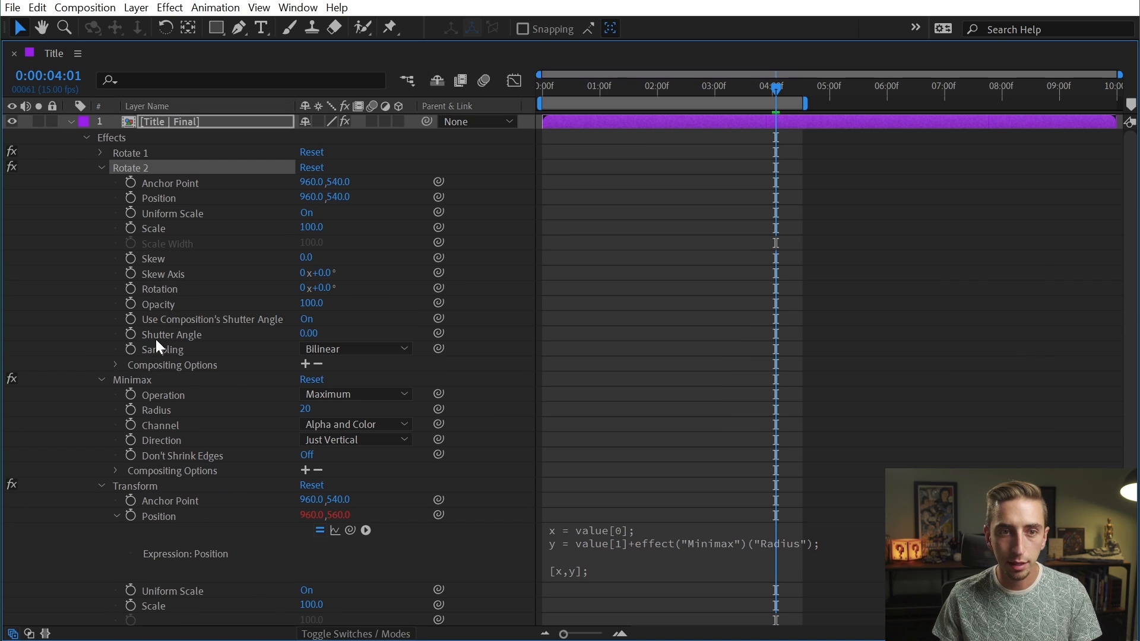
pyautogui.click(102, 380)
pyautogui.click(100, 372)
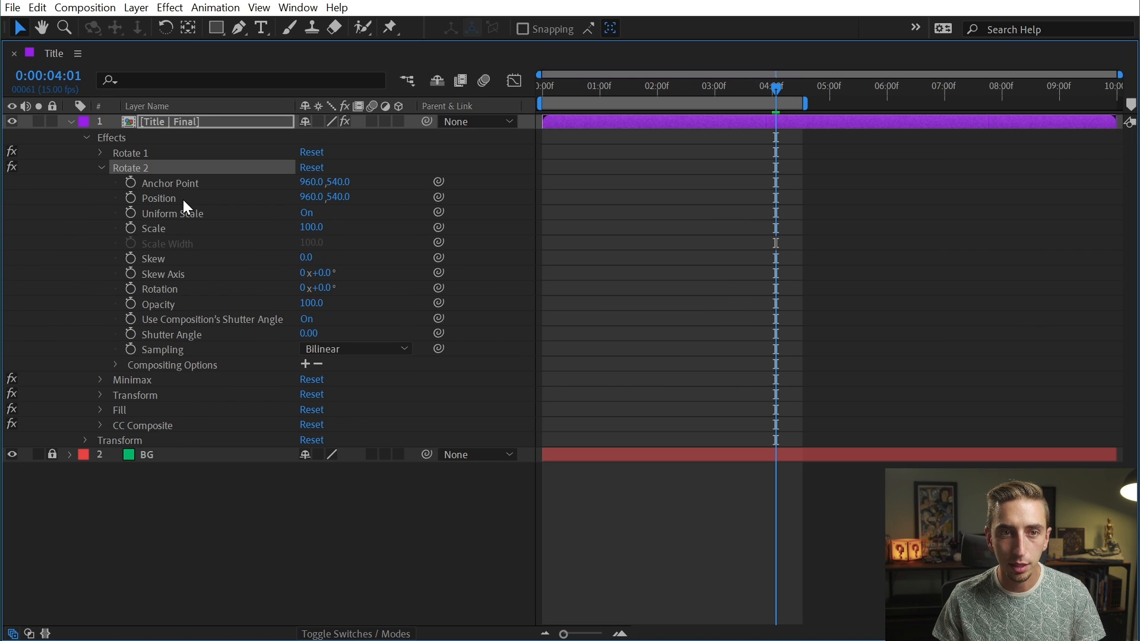
pyautogui.click(101, 155)
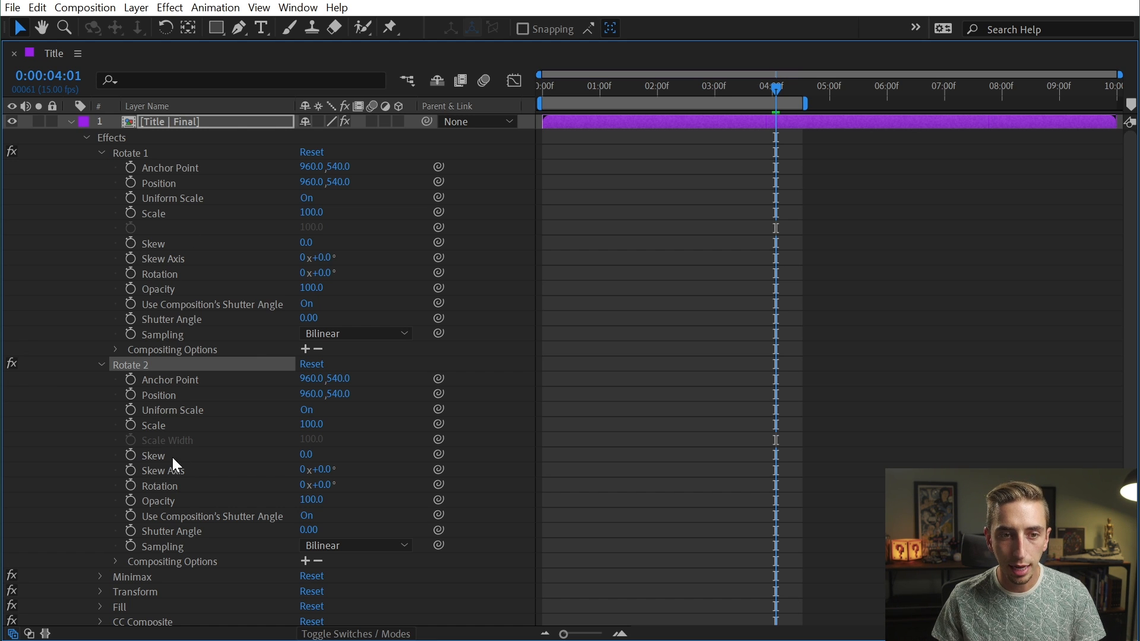
pyautogui.click(157, 486)
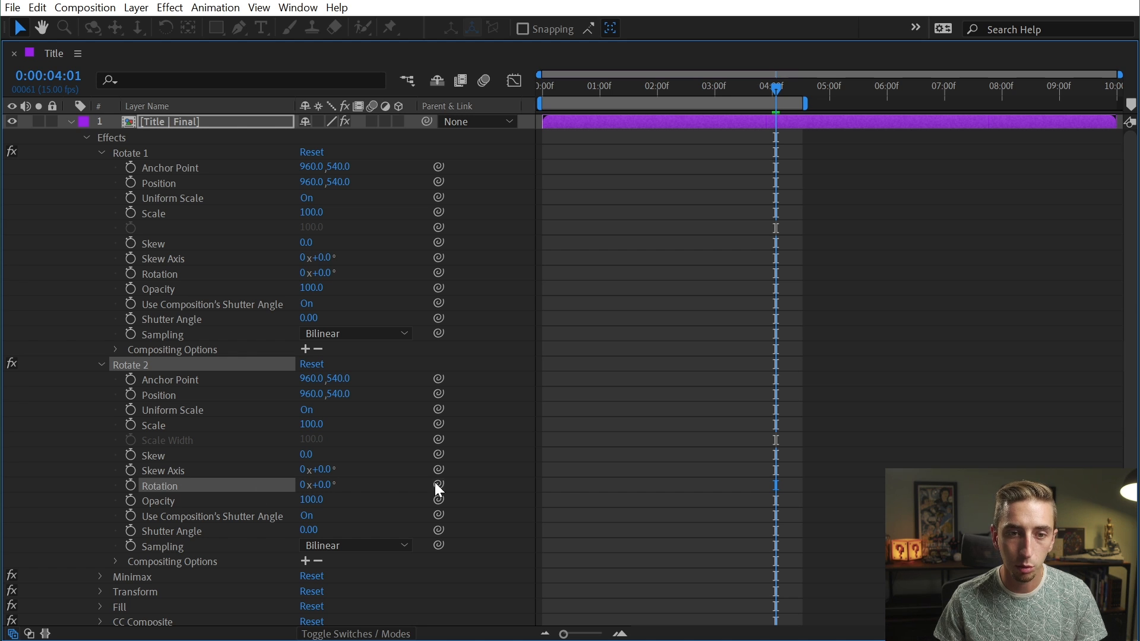
pyautogui.moveTo(438, 484); pyautogui.dragTo(159, 272)
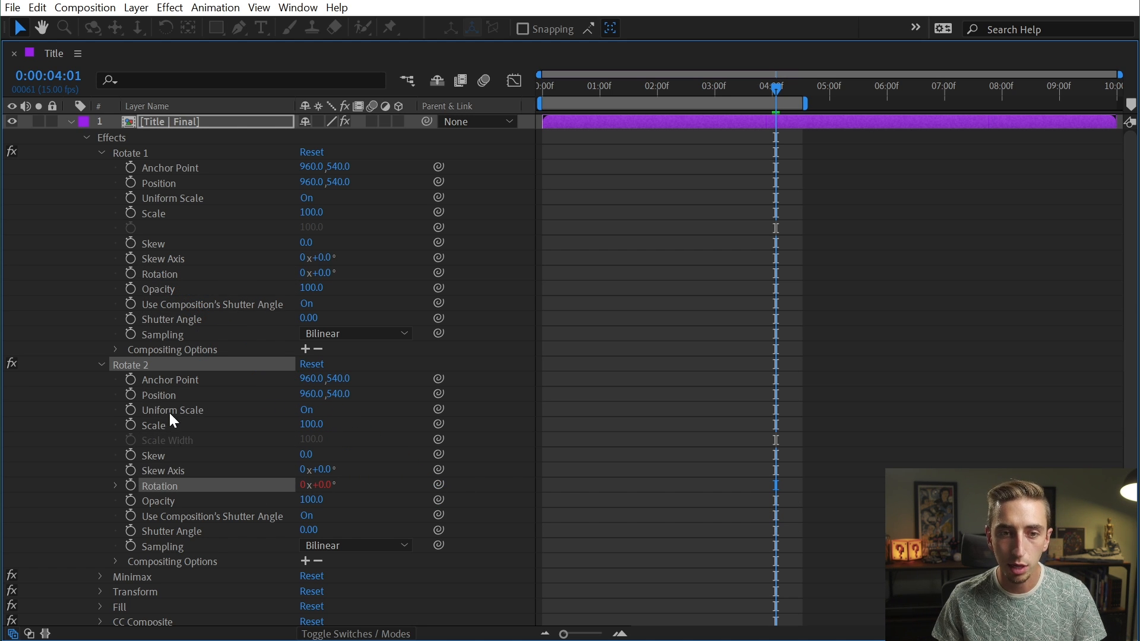
# Negate Rotate 2's Rotation expression to -effect("Rotate 1")("Rotation"), and set Rotate 1's Rotation to 51°.
pyautogui.click(116, 486)
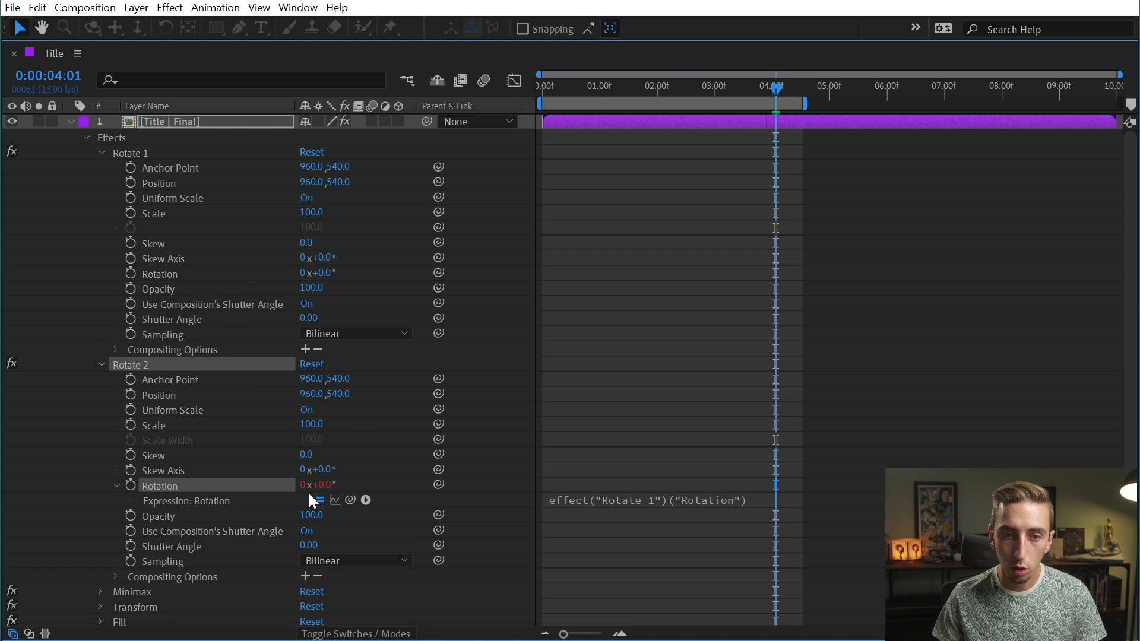
pyautogui.click(623, 502)
pyautogui.click(582, 499)
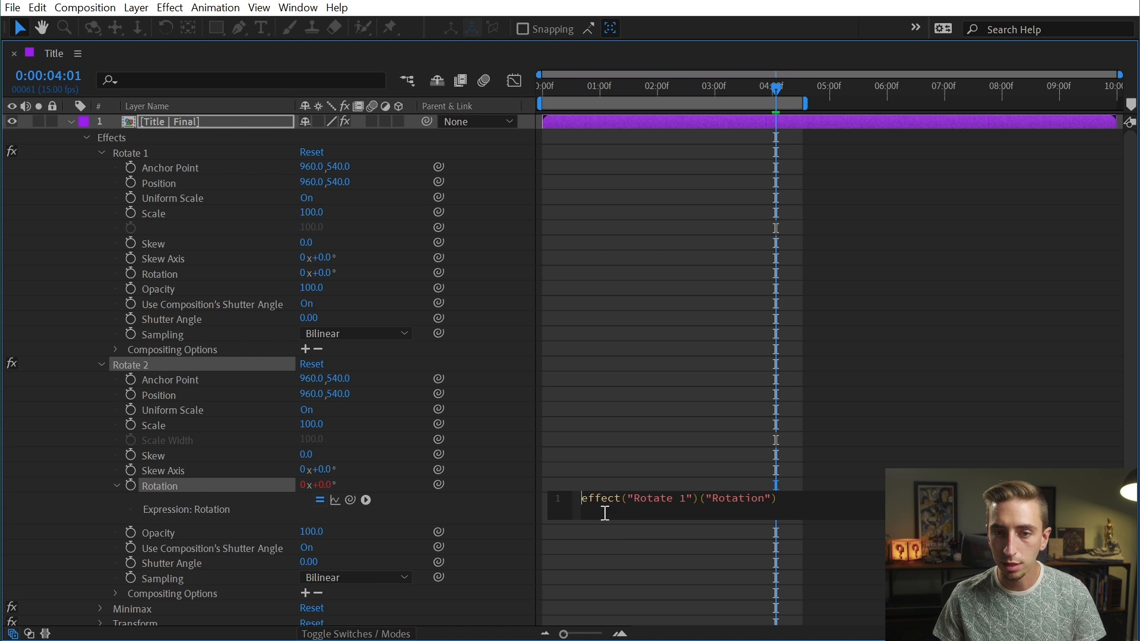
pyautogui.write('-')
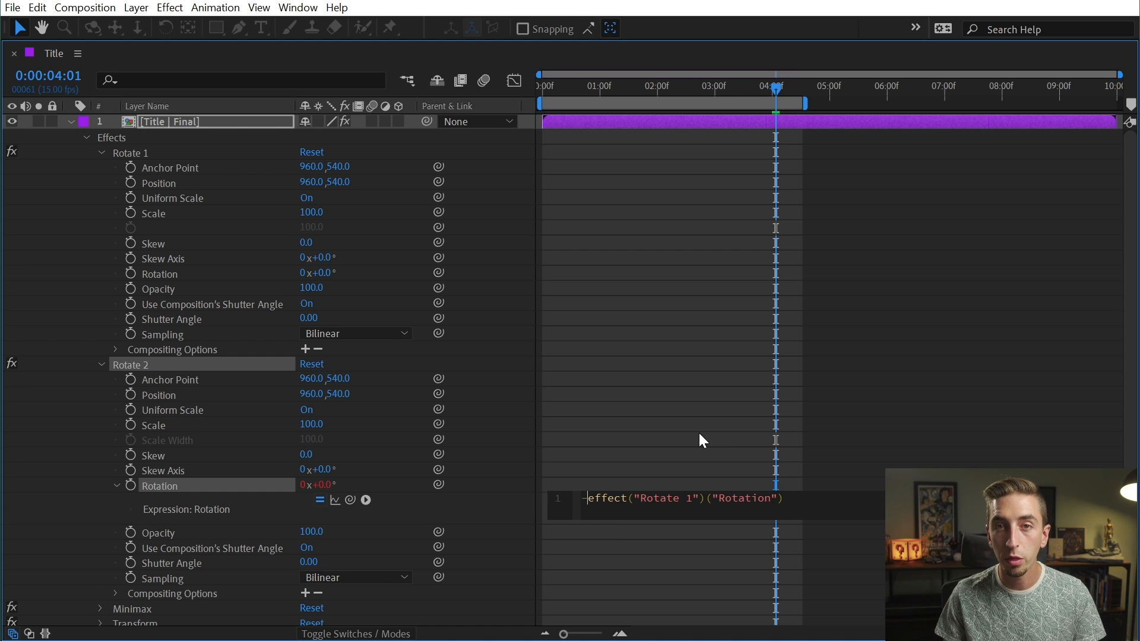
pyautogui.click(613, 444)
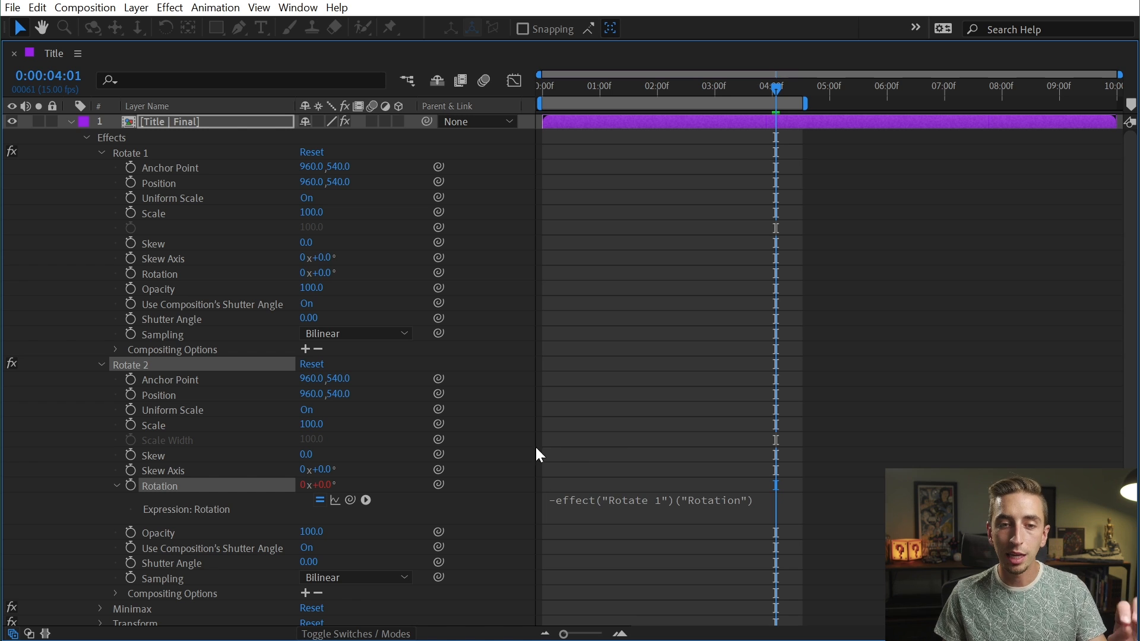
pyautogui.moveTo(299, 274); pyautogui.dragTo(338, 280)
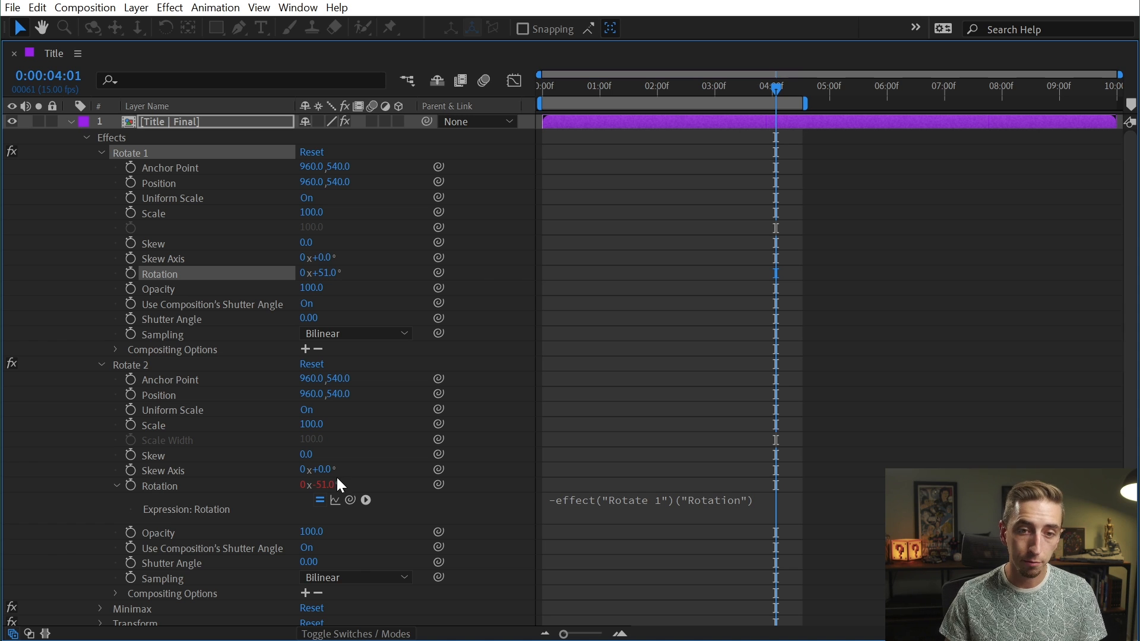
# Restore the full workspace, and move the Rotate 2 effect between Transform and Fill in the title layer's effect stack.
pyautogui.press('`')
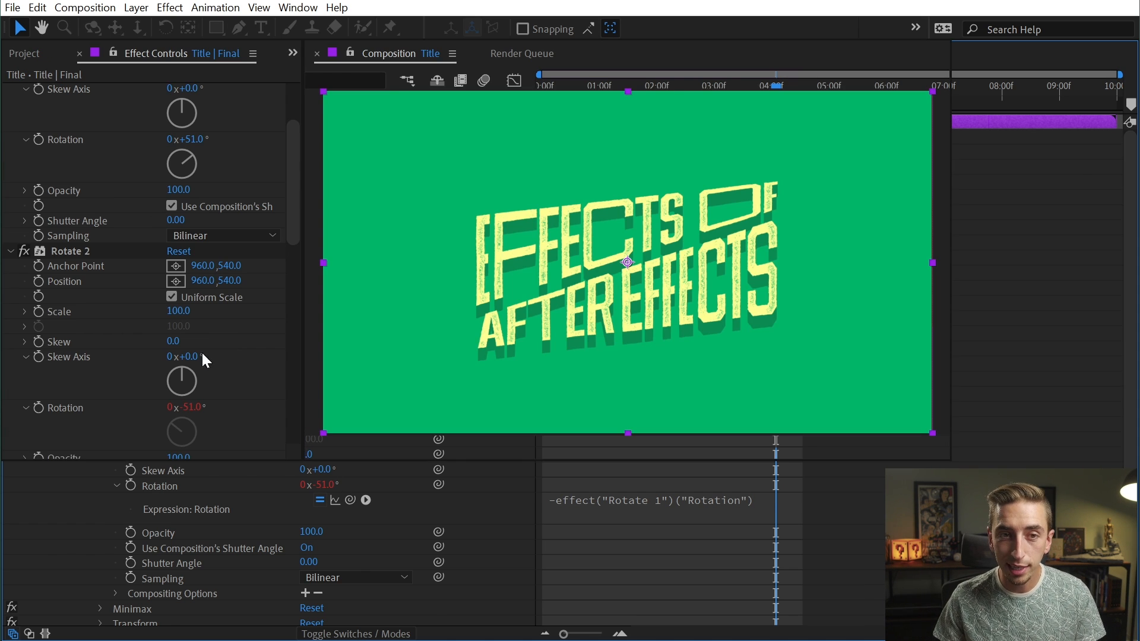
pyautogui.press('e')
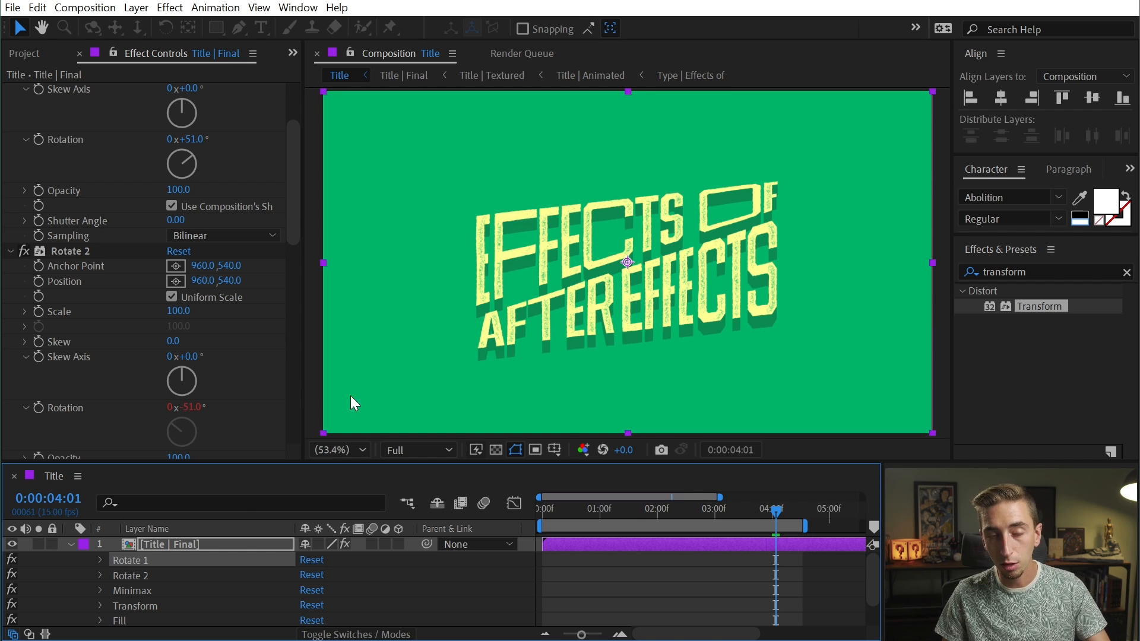
pyautogui.moveTo(123, 575); pyautogui.dragTo(151, 609)
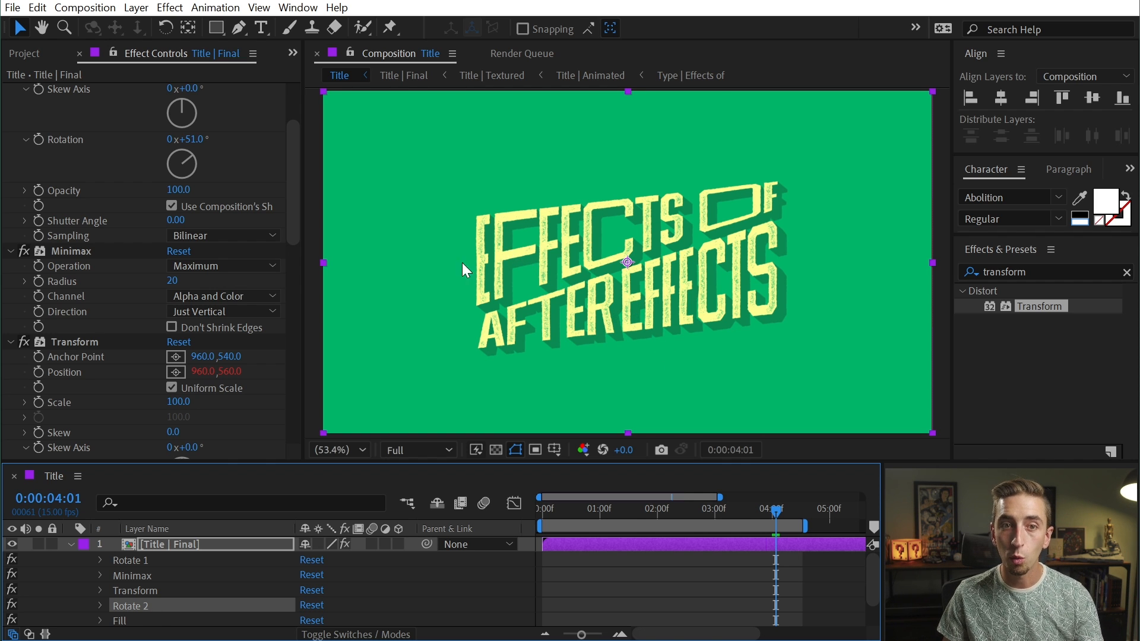
# Set Rotate 1's Rotation to 36°, and reduce the Minimax Radius to shorten the shadow.
pyautogui.scroll(4, 213, 134)
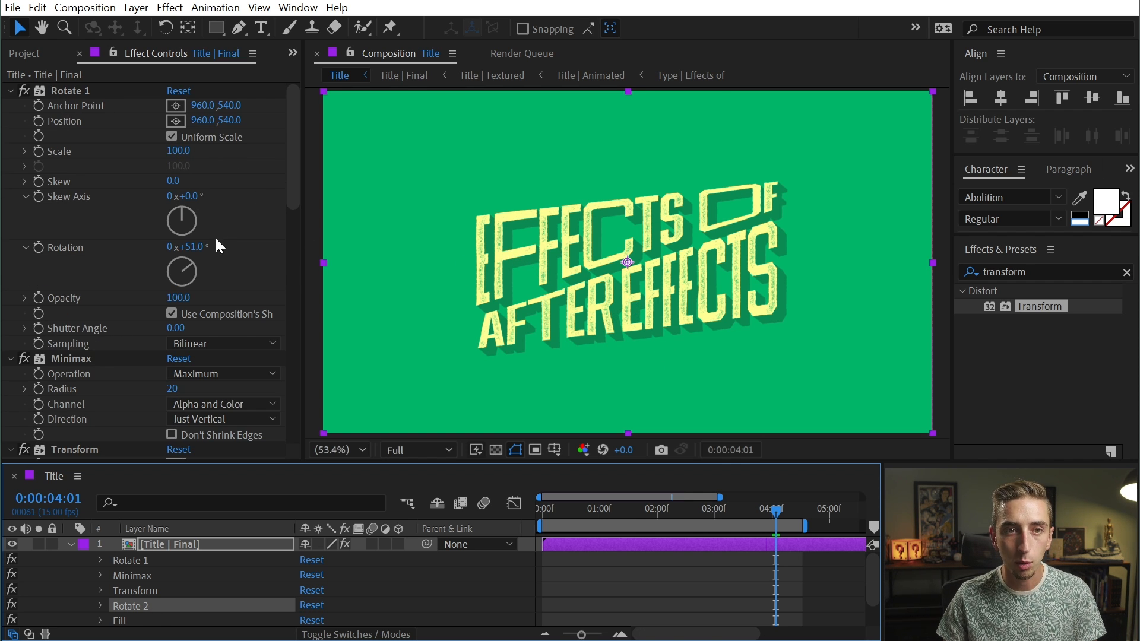
pyautogui.moveTo(196, 246); pyautogui.dragTo(175, 245)
pyautogui.moveTo(173, 389)
pyautogui.mouseDown()
pyautogui.moveTo(196, 389)
pyautogui.moveTo(169, 389)
pyautogui.mouseUp()
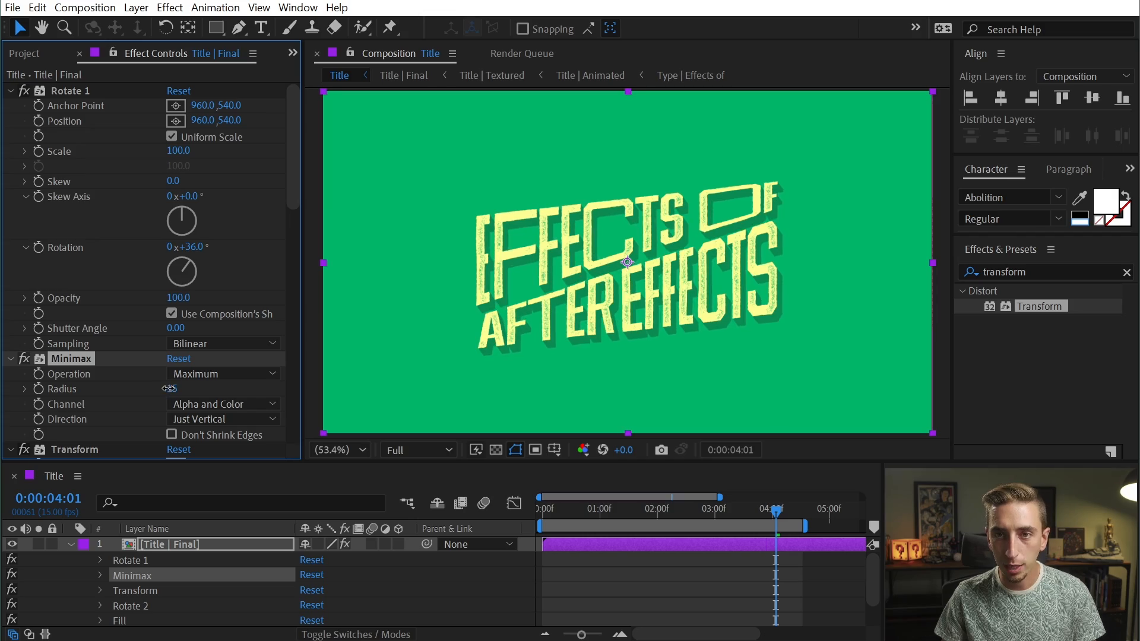
# Play back the title animation from its start, and widen the composition view by narrowing the effect controls area.
pyautogui.press('space')
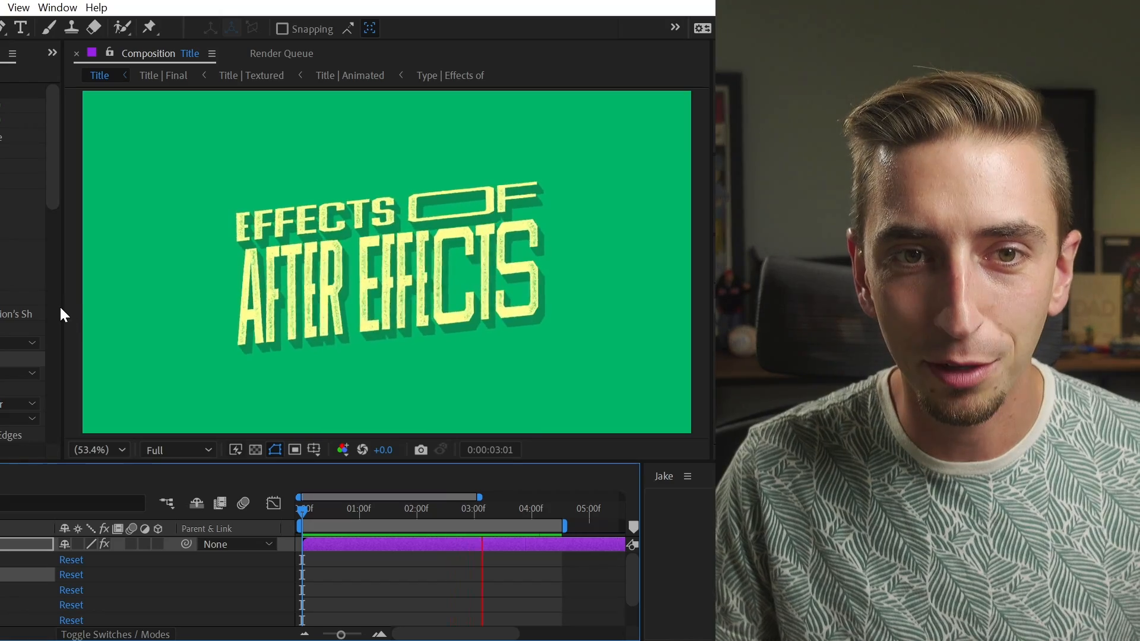
pyautogui.moveTo(63, 309); pyautogui.dragTo(3, 301)
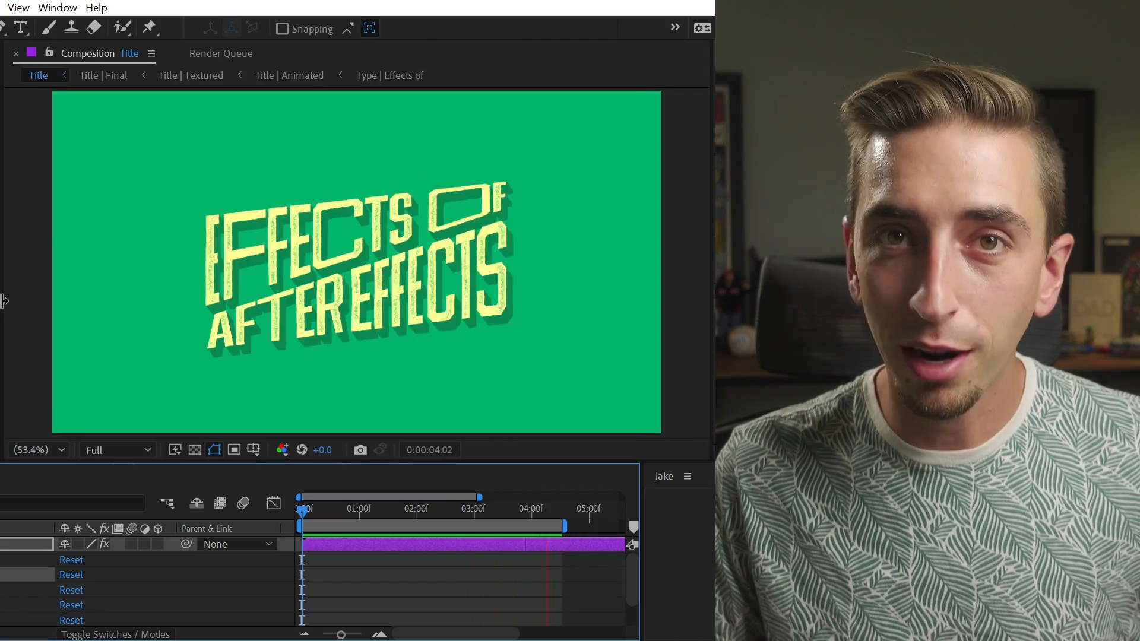